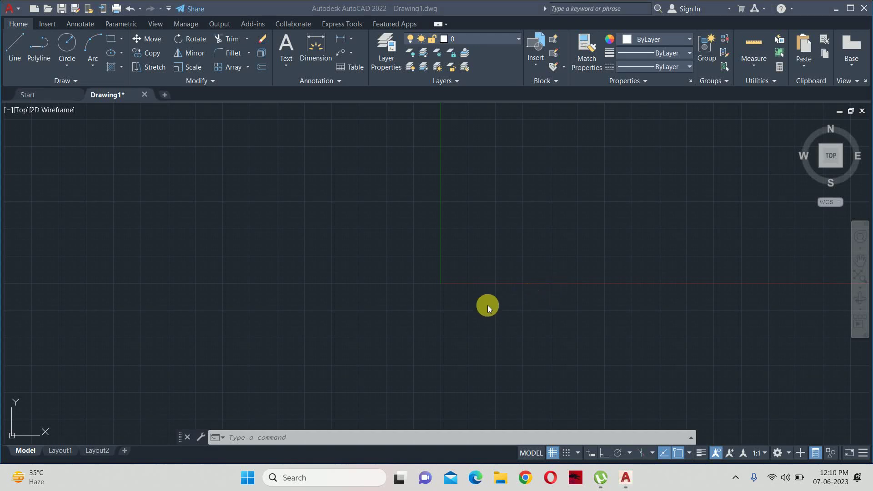
Draw a 30' by 15' rectangle as the plan outline, using the rectangle Dimensions option.
key("Escape")
key("Escape")
key("Escape")
type("rec")
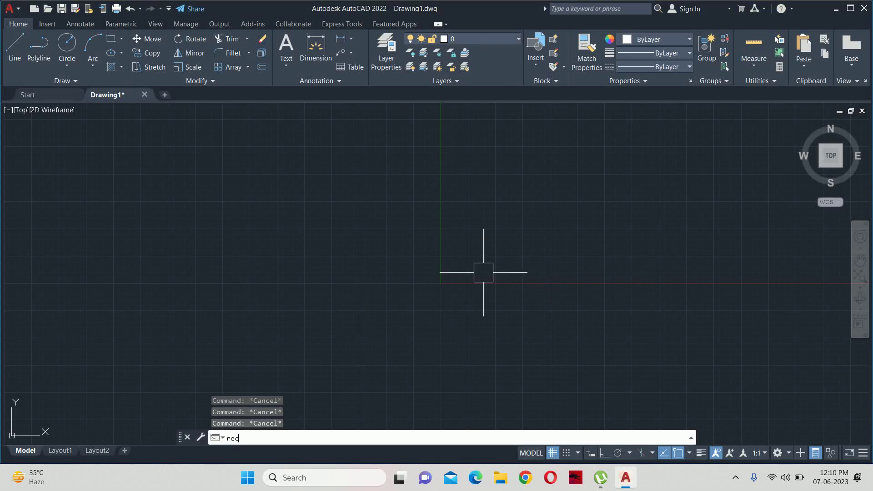
key("Return")
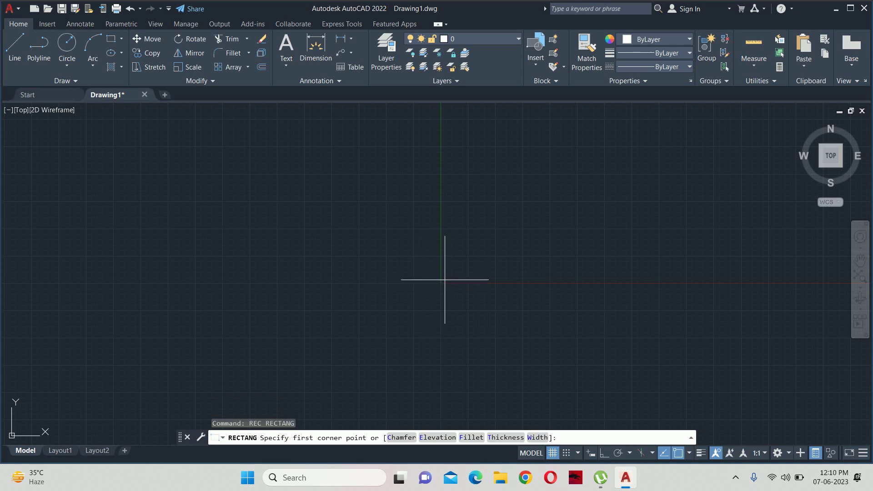
left_click(445, 279)
type("d")
key("Return")
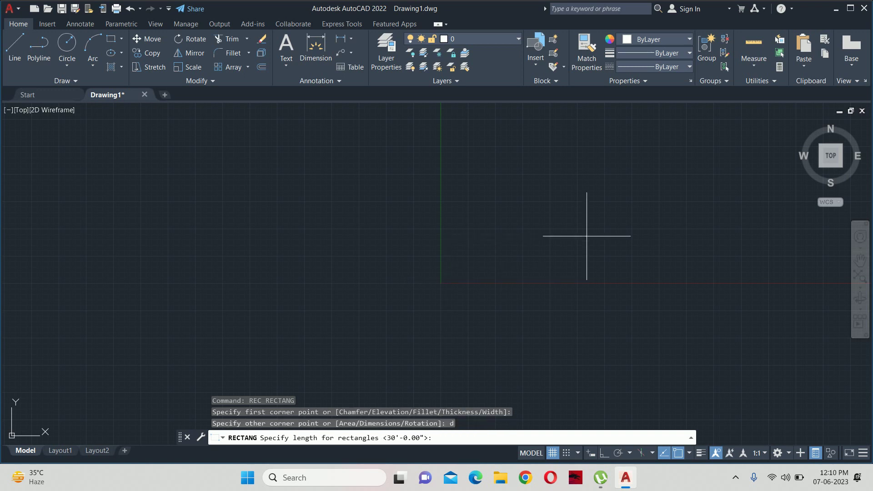
key("Return")
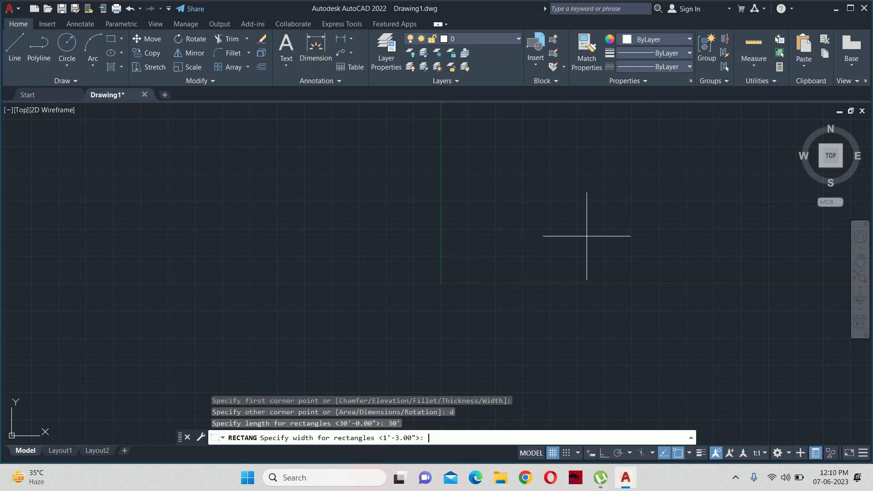
type("15'")
key("Return")
left_click(578, 231)
scroll(584, 233, "down", 1)
scroll(590, 234, "down", 1)
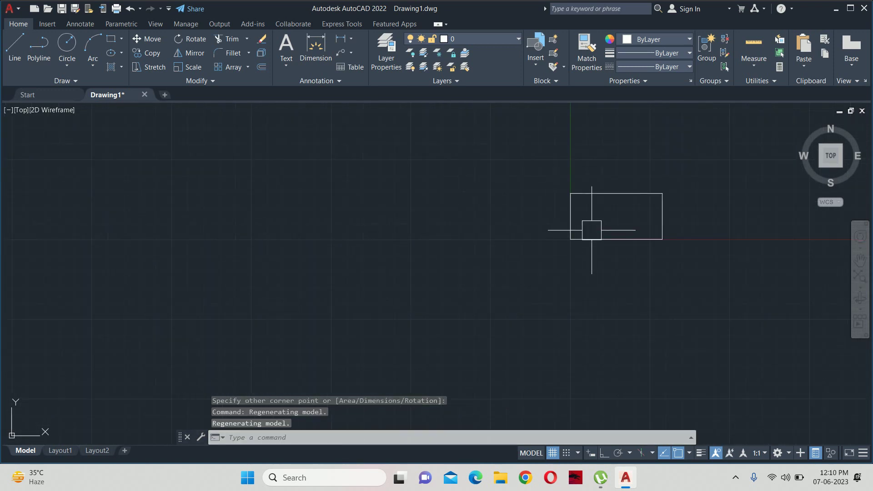
scroll(590, 234, "down", 1)
middle_click_drag(636, 213, 476, 232)
scroll(454, 245, "up", 4)
key("Escape")
key("Escape")
key("Escape")
type("o")
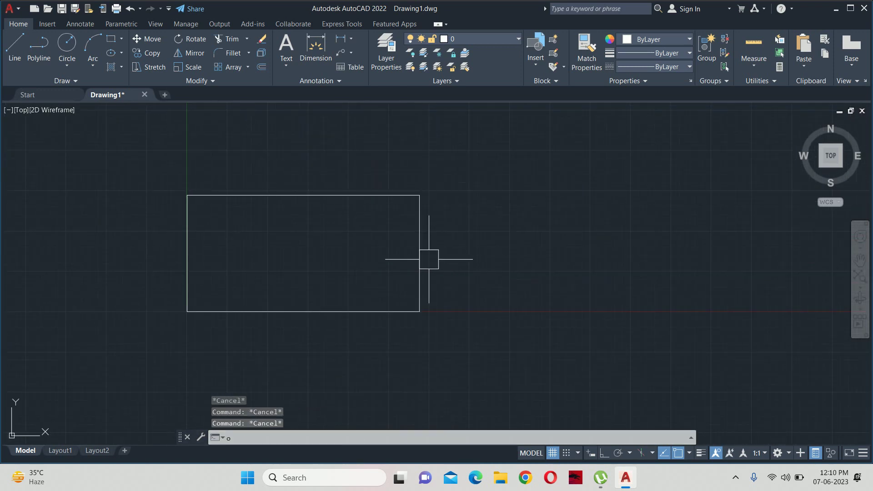
Offset the rectangle 9 inches outward for double walls and explode it into lines.
key("Return")
type("9")
key("Return")
left_click(419, 234)
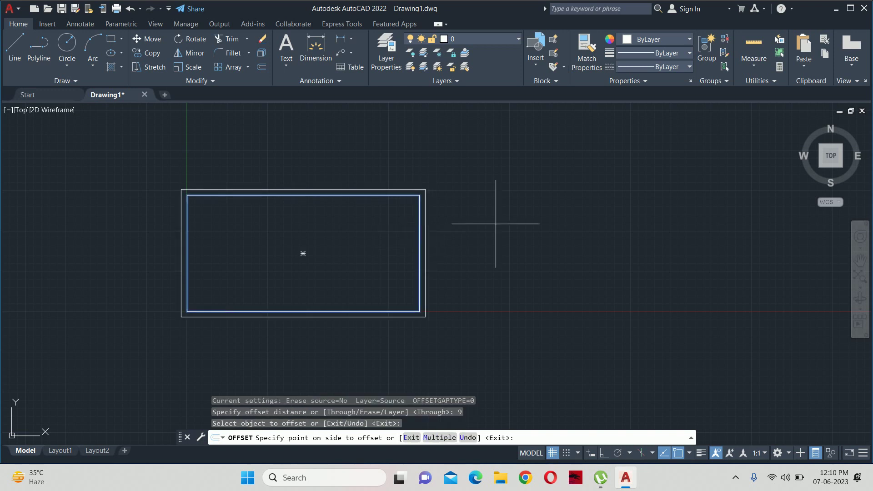
left_click(495, 224)
key("Escape")
key("Escape")
key("Escape")
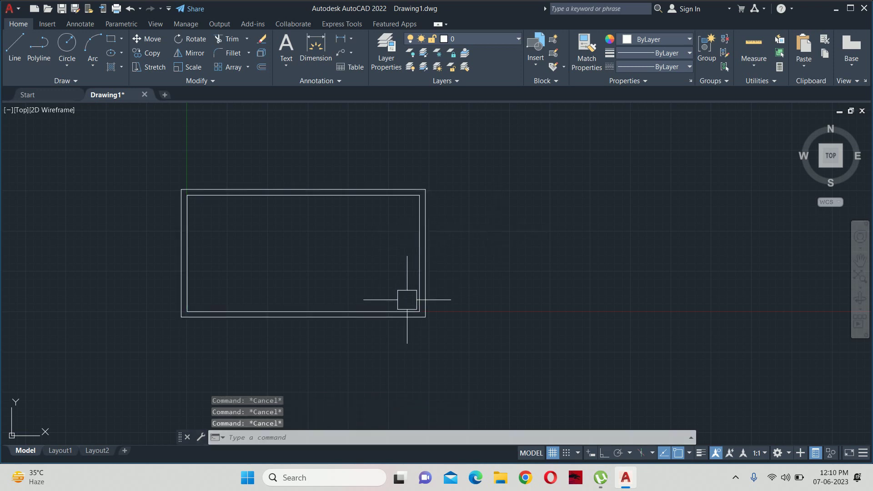
middle_click_drag(403, 304, 454, 283)
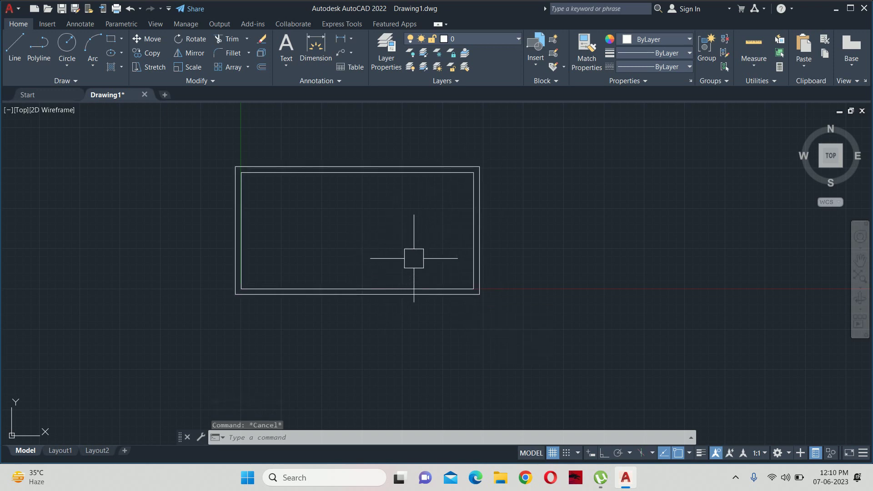
type("x")
key("Return")
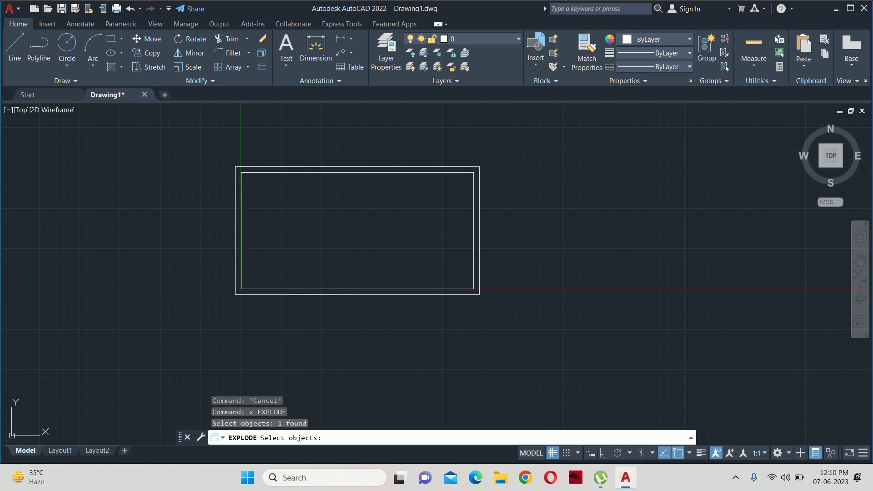
key("Escape")
key("Escape")
key("Escape")
Offset the right wall's inner line 24 inches inward.
type("o")
key("Return")
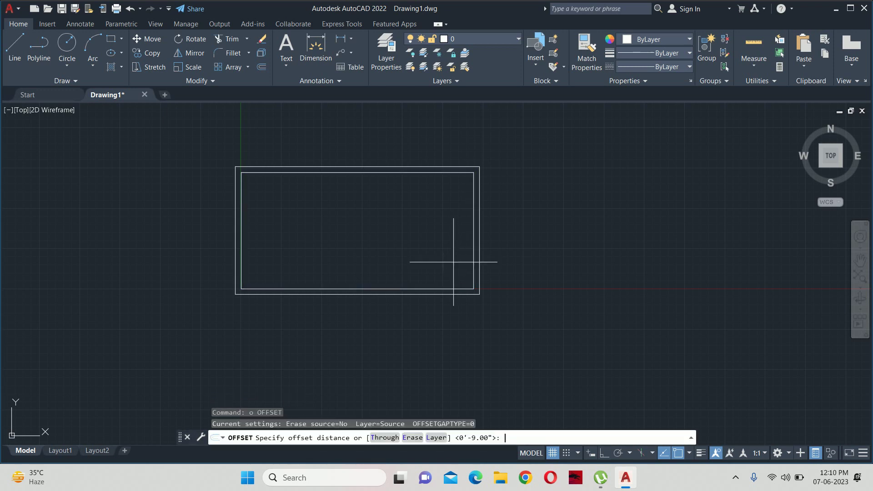
key("Return")
scroll(462, 243, "up", 4)
left_click(482, 238)
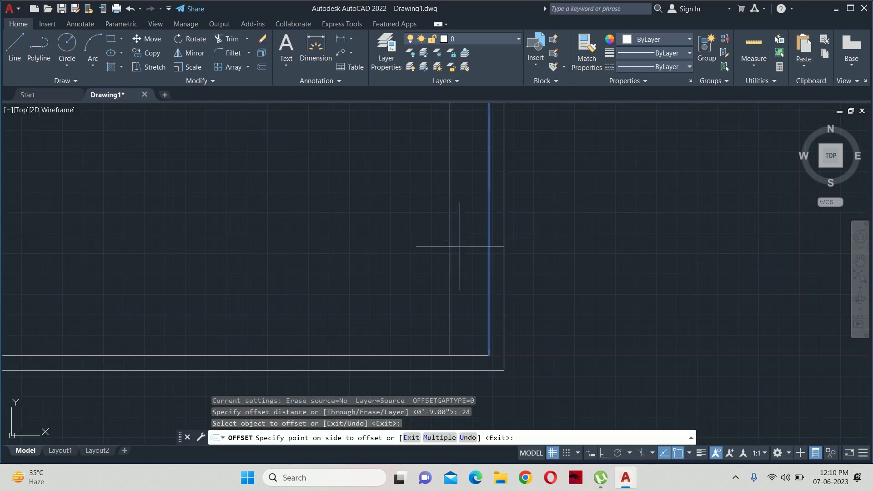
left_click(421, 250)
key("Escape")
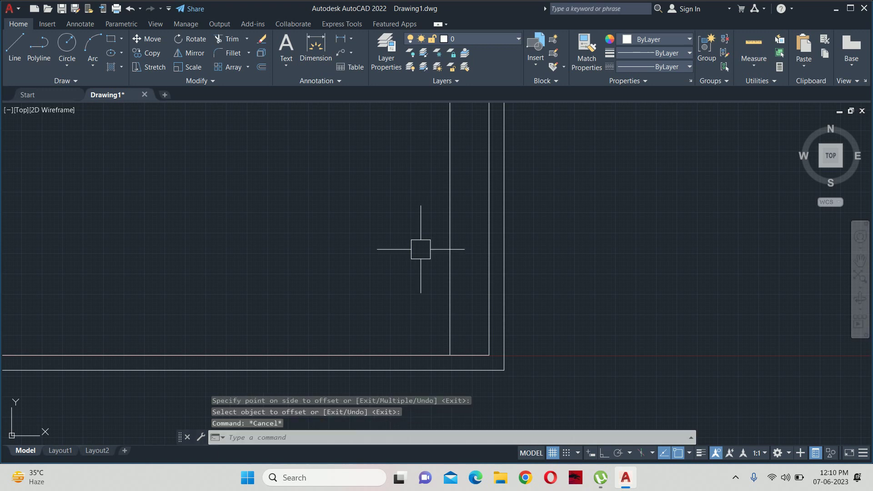
key("Escape")
scroll(421, 249, "down", 3)
scroll(446, 294, "up", 4)
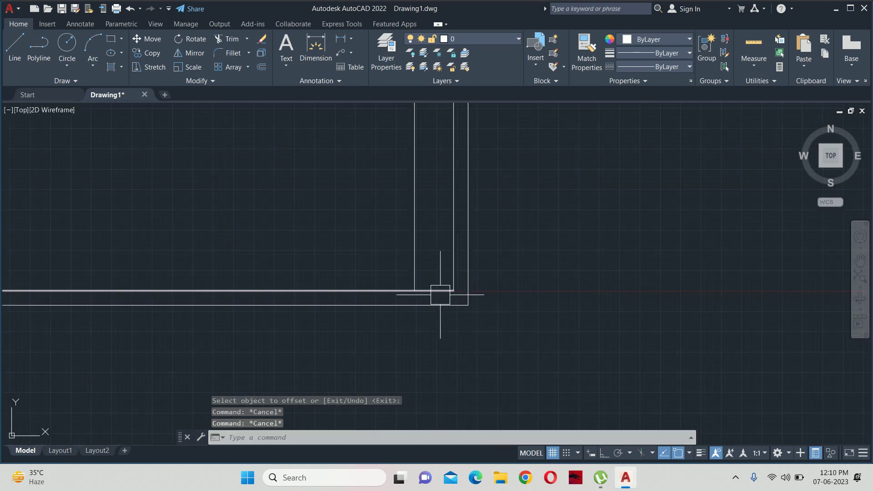
mouse_move(441, 273)
middle_mouse_down()
mouse_move(443, 280)
mouse_move(551, 284)
middle_mouse_up()
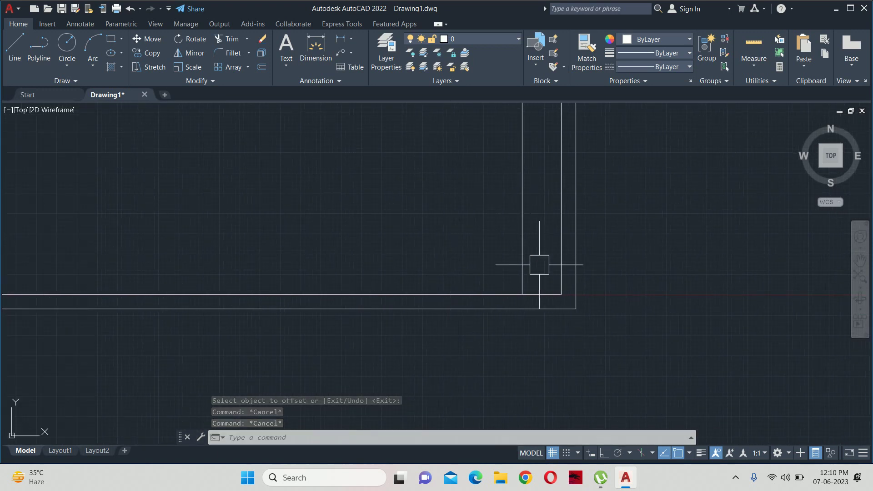
key("Escape")
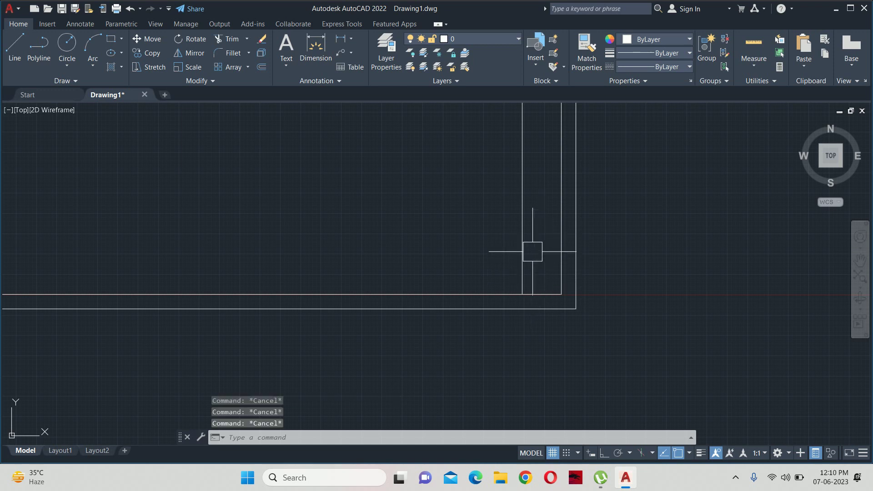
type("o")
key("Return")
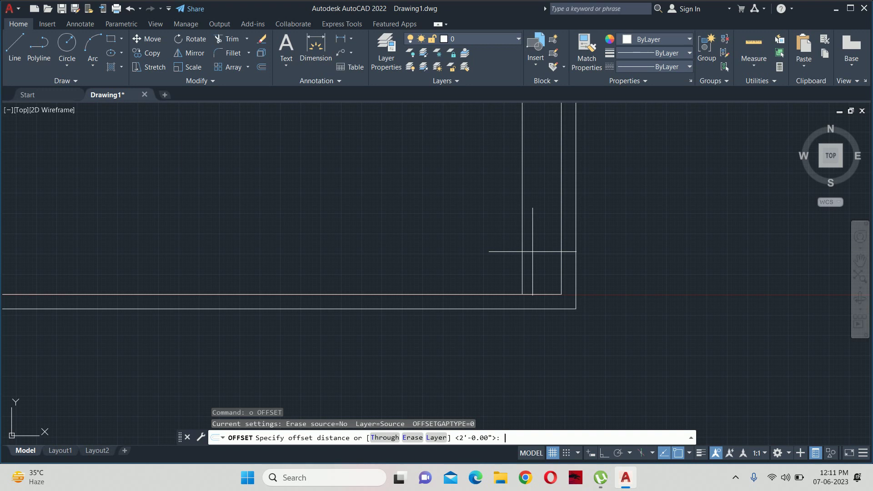
Offset the inner bottom wall line 3'6 upward.
key("Escape")
type("o")
key("Return")
type("3'6")
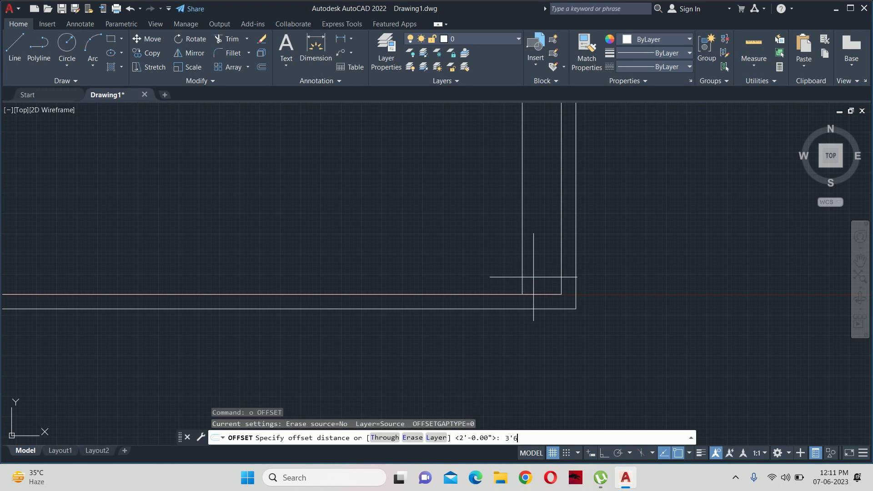
key("Return")
left_click(474, 294)
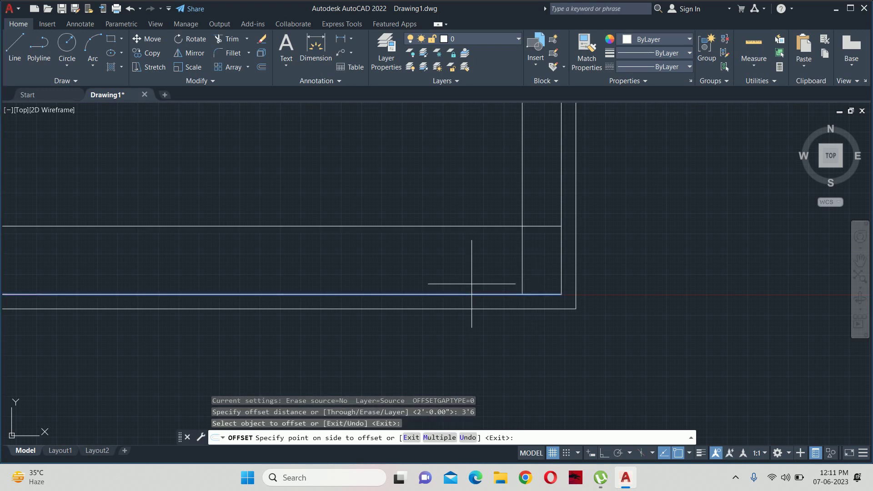
left_click(473, 254)
key("Escape")
Trim the vertical line below the new cross line and the cross line to its left.
type("r")
key("Return")
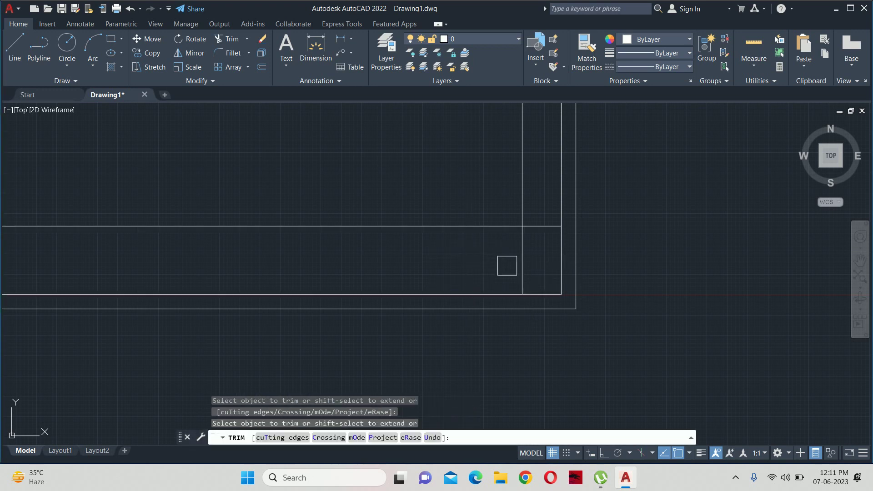
left_click(522, 264)
left_click(478, 226)
key("Escape")
scroll(477, 254, "down", 3)
key("Escape")
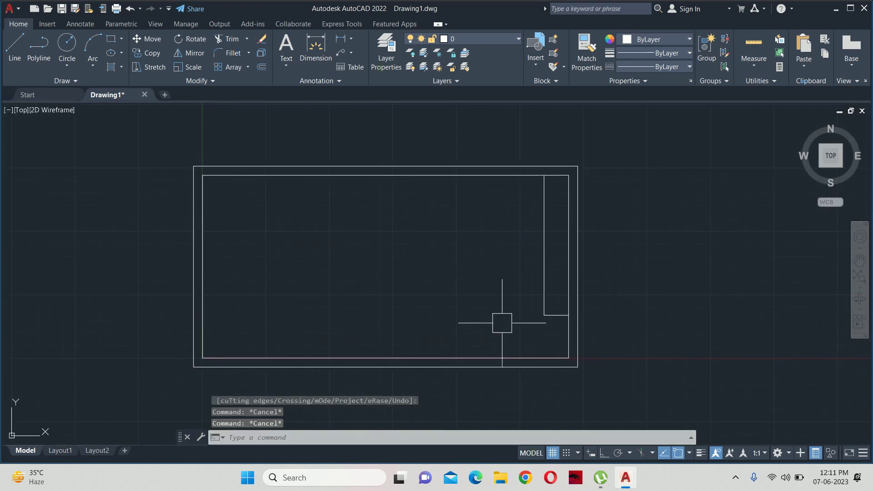
key("Escape")
type("o")
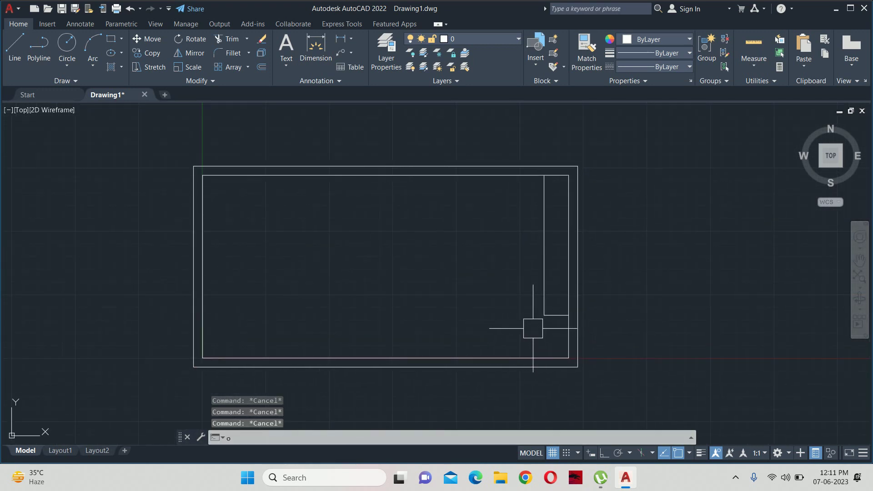
key("Escape")
key("Escape")
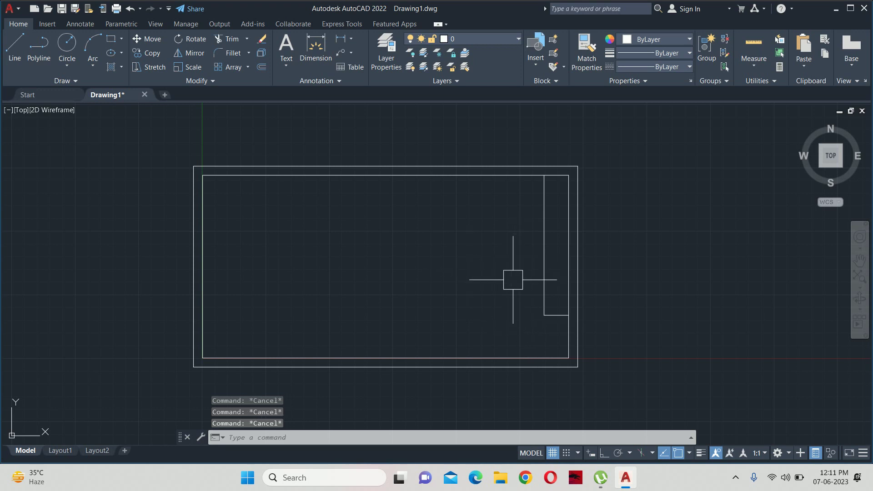
Offset the compartment's vertical line left twice, 4' each time.
type("o")
key("Return")
key("Return")
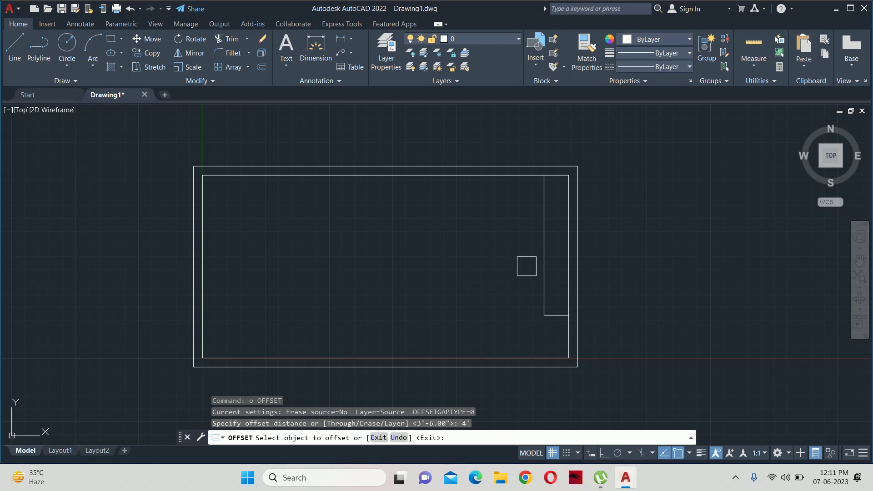
left_click(538, 272)
left_click(493, 280)
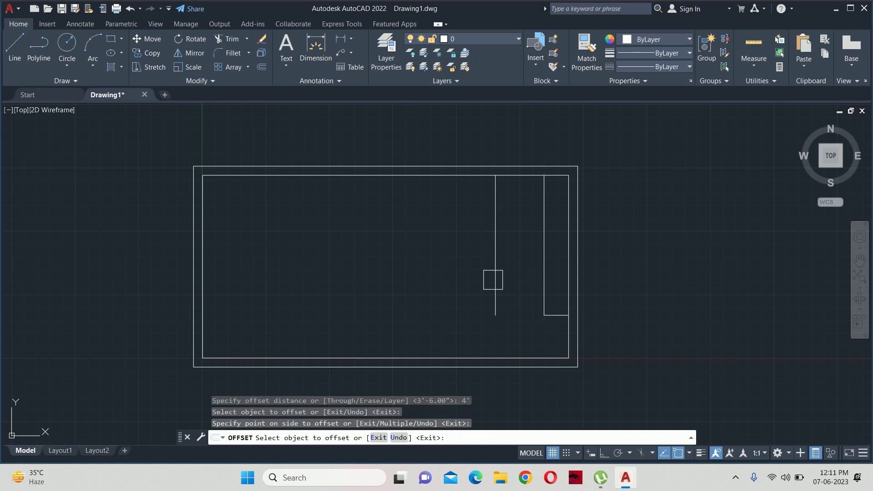
key("Escape")
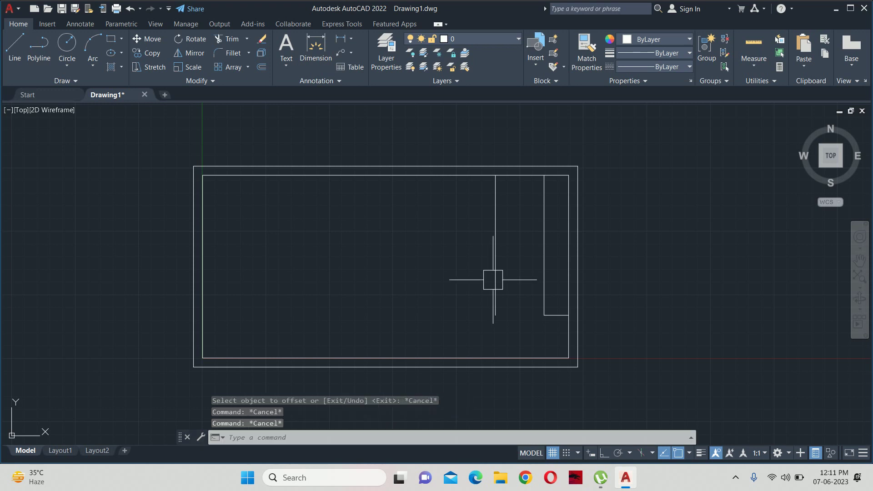
type("o")
key("Return")
type("4")
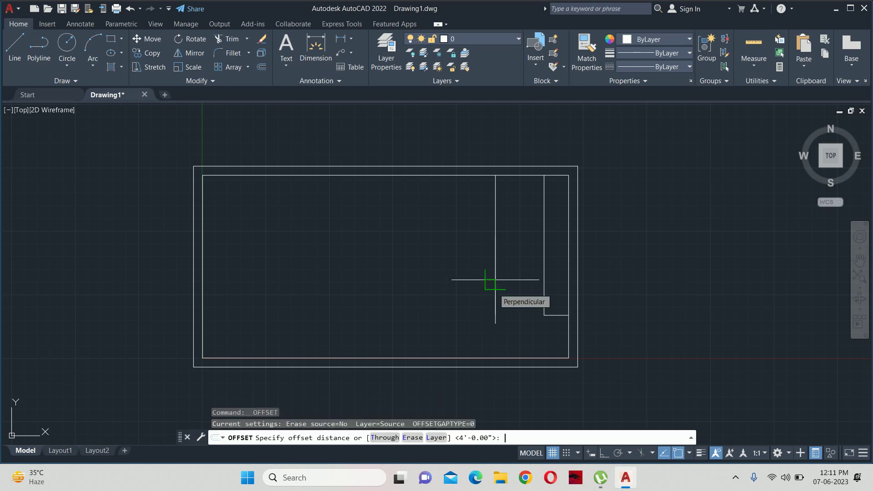
key("Return")
left_click(495, 280)
left_click(450, 278)
key("Escape")
key("Escape")
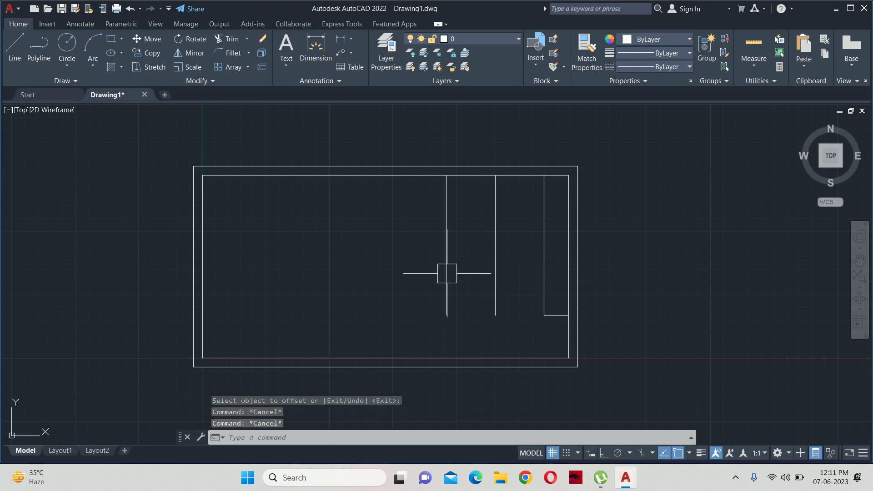
Offset the inner bottom wall line 4' upward across the compartment lines.
scroll(478, 336, "up", 4)
key("Return")
key("Return")
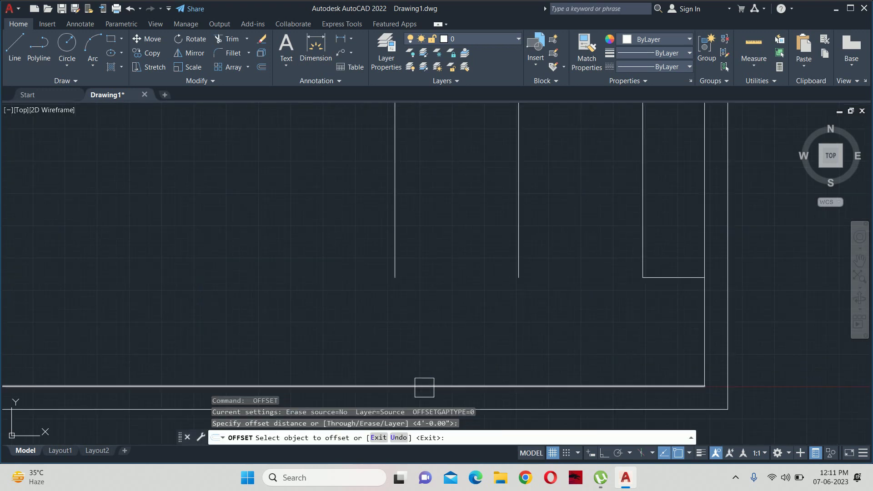
left_click(424, 387)
left_click(430, 273)
key("Escape")
key("Escape")
scroll(443, 273, "up", 2)
scroll(445, 273, "up", 2)
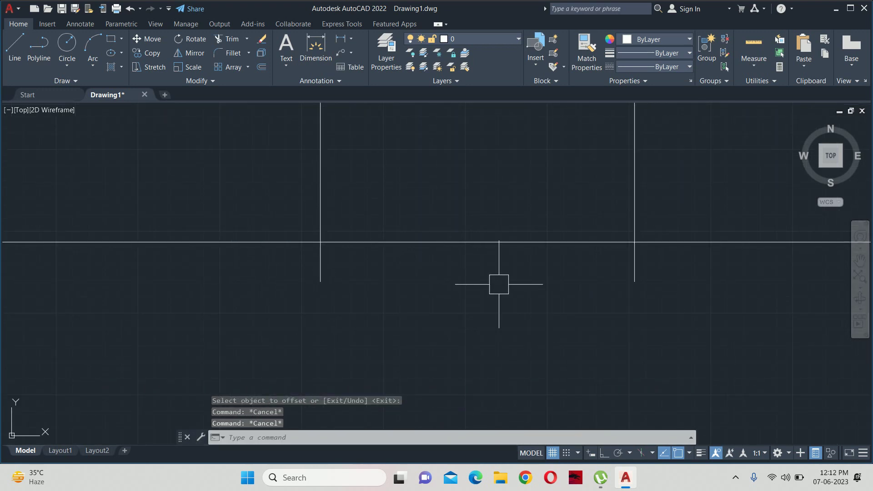
Trim the excess line end, the lower vertical stub and the segment left of the compartment.
type("tr")
key("Return")
left_click(655, 242)
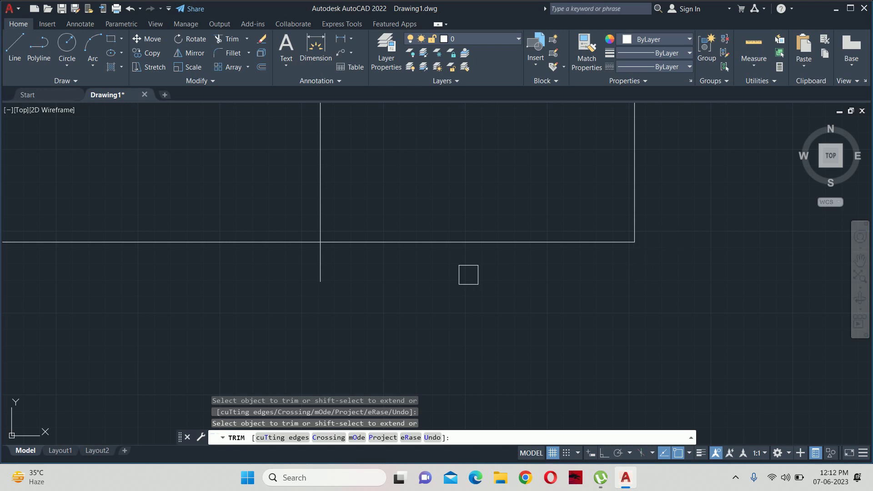
left_click(320, 273)
left_click(291, 246)
scroll(314, 282, "down", 5)
key("Escape")
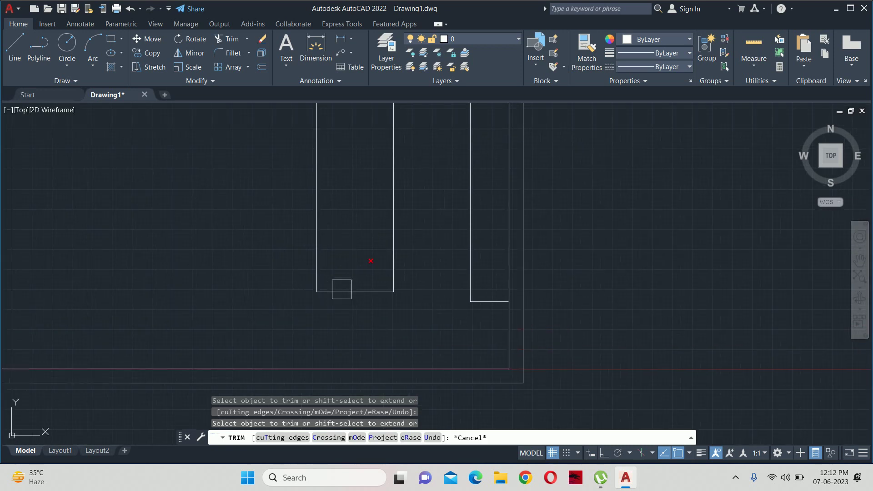
scroll(341, 289, "down", 3)
key("Escape")
Offset the inner top wall line 3' downward.
type("o")
key("Return")
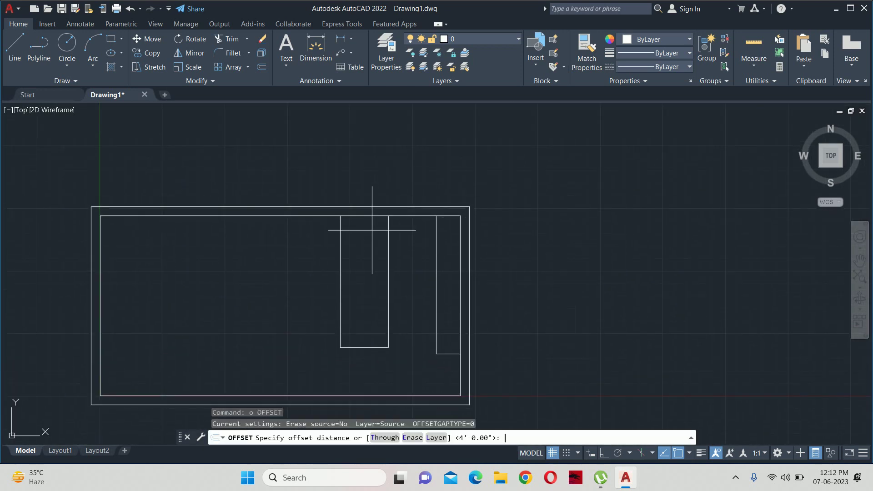
key("Return")
left_click(361, 216)
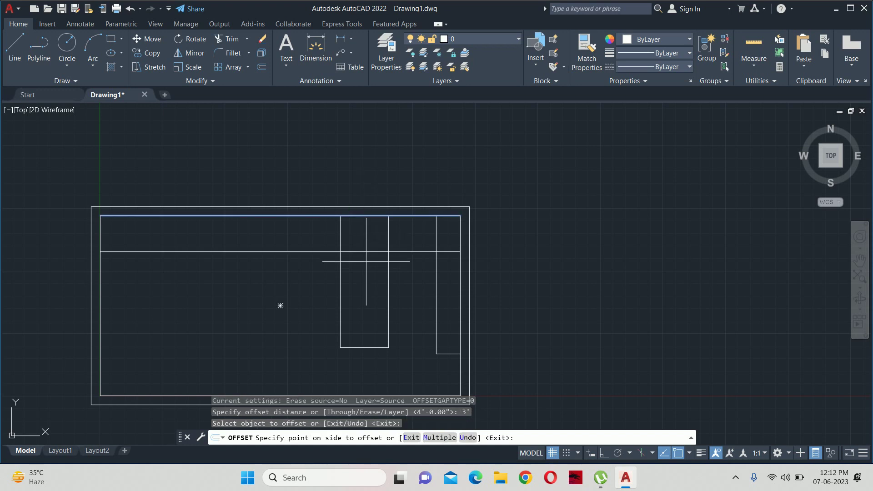
left_click(278, 306)
key("Escape")
scroll(360, 269, "up", 4)
scroll(362, 266, "up", 4)
key("Escape")
Trim the compartment sides above the new line and the line's ends outside the compartment.
type("tr")
key("Return")
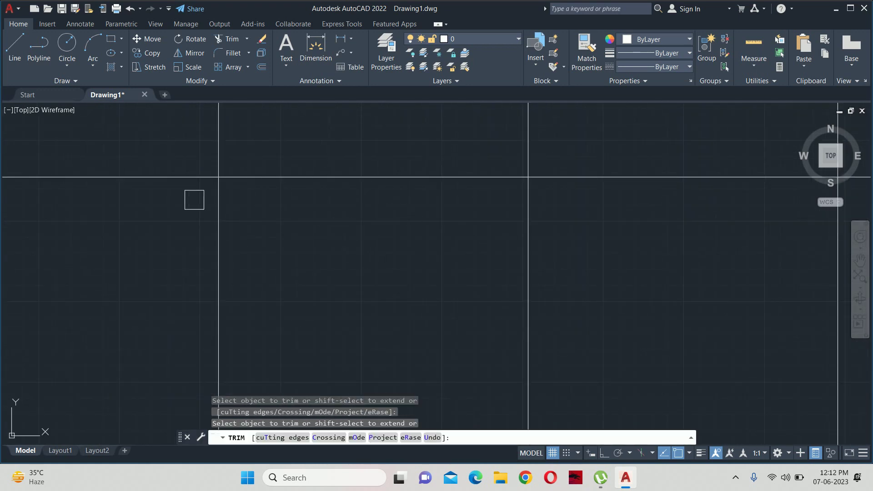
left_click(197, 180)
left_click(211, 158)
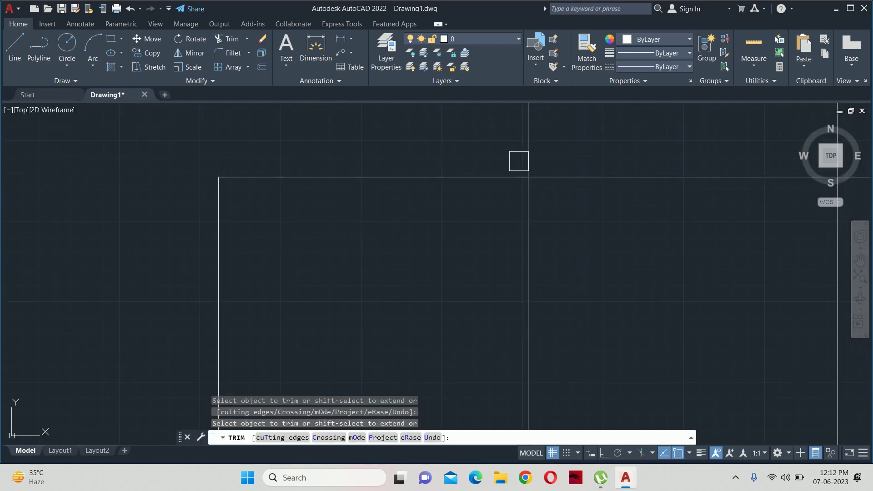
left_click(523, 161)
left_click(579, 178)
key("Escape")
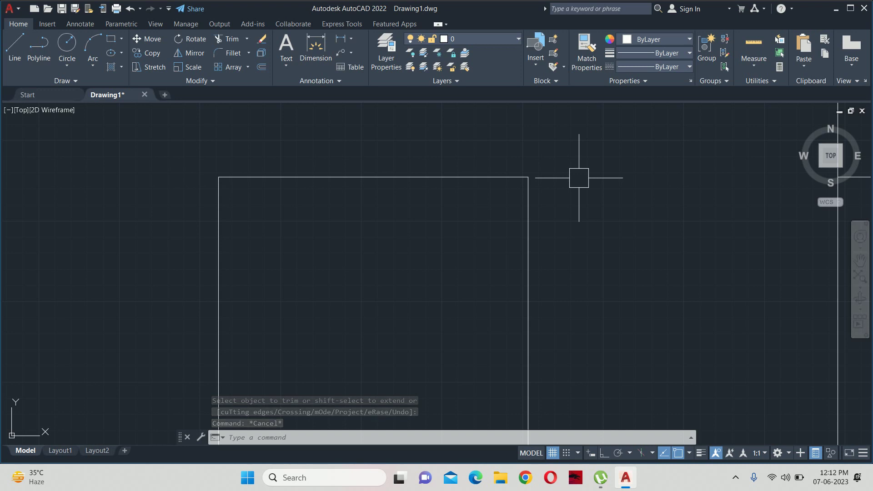
middle_click_drag(579, 178, 94, 232)
Erase the stray horizontal line beside the compartment's top and view the whole plan.
scroll(94, 232, "down", 2)
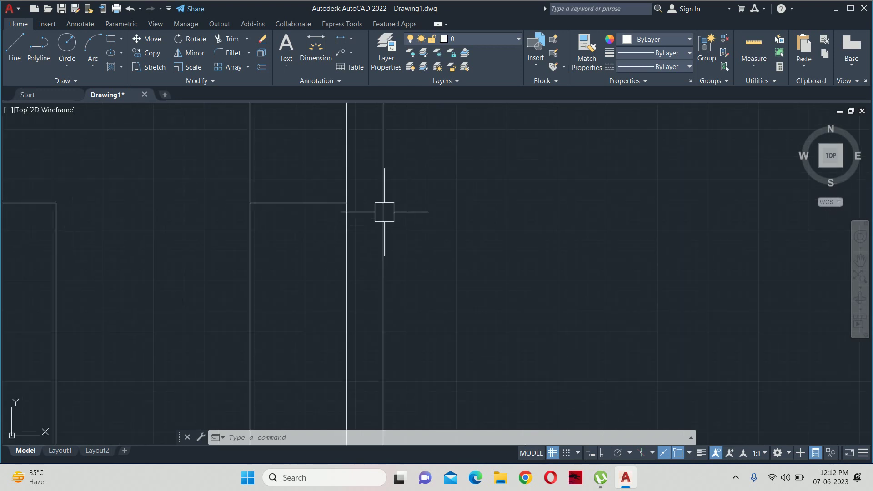
left_click(309, 209)
key("Delete")
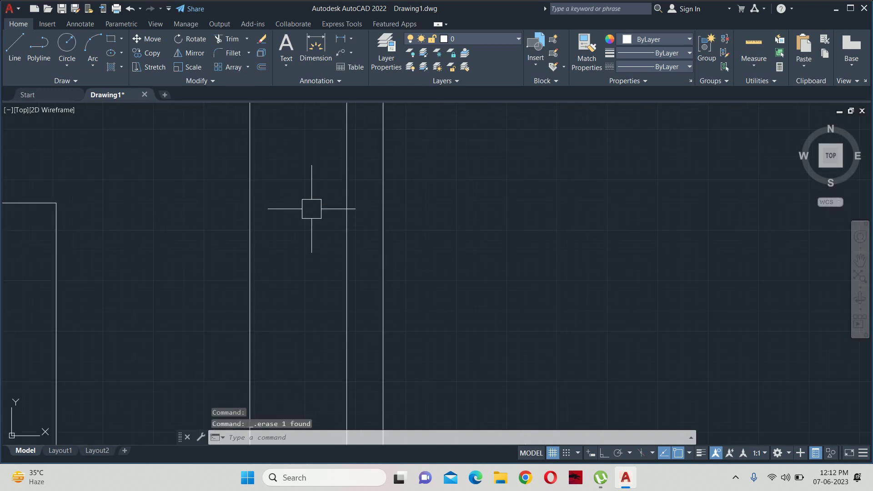
left_click(326, 429)
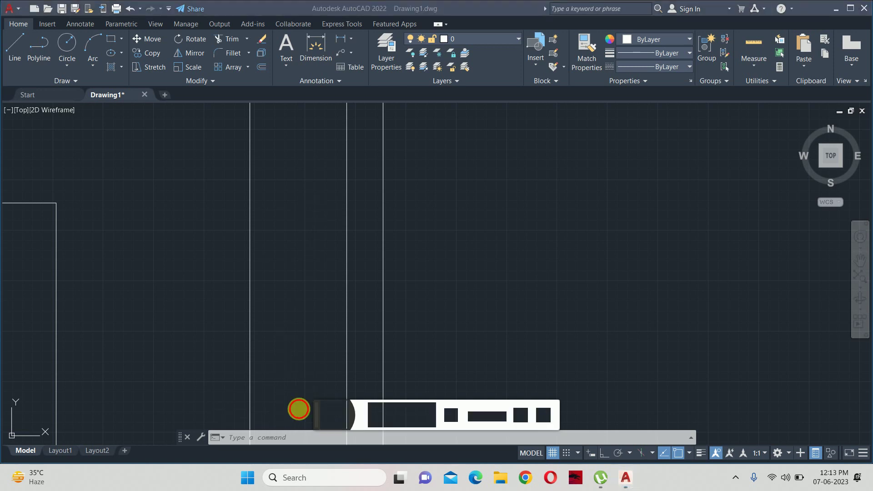
left_click(424, 397)
scroll(483, 306, "down", 3)
scroll(432, 315, "down", 2)
scroll(432, 315, "up", 2)
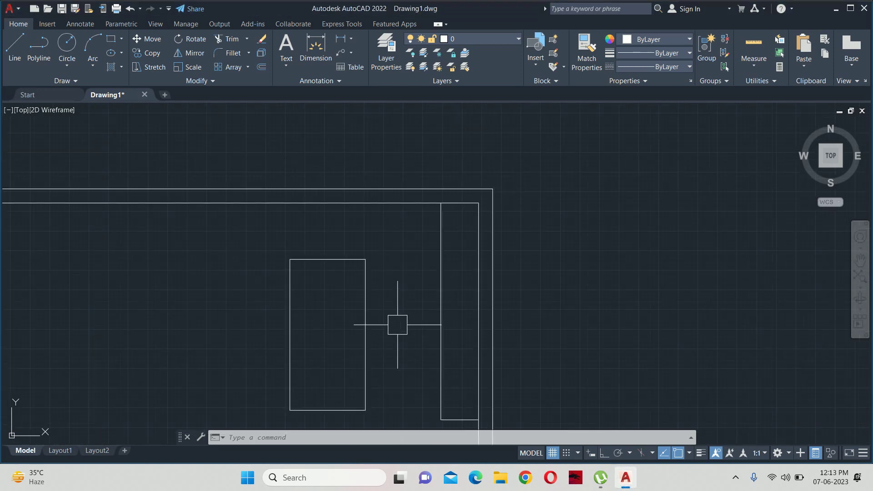
middle_click_drag(397, 322, 511, 325)
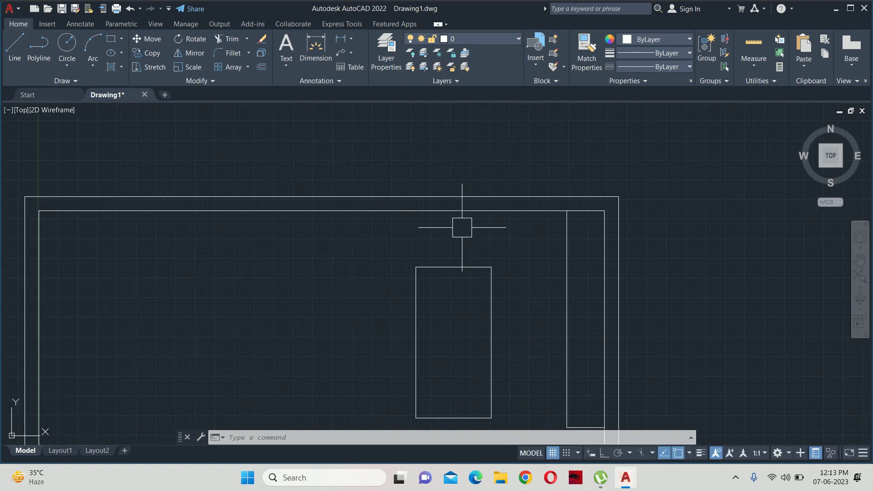
scroll(450, 240, "down", 4)
scroll(448, 316, "up", 6)
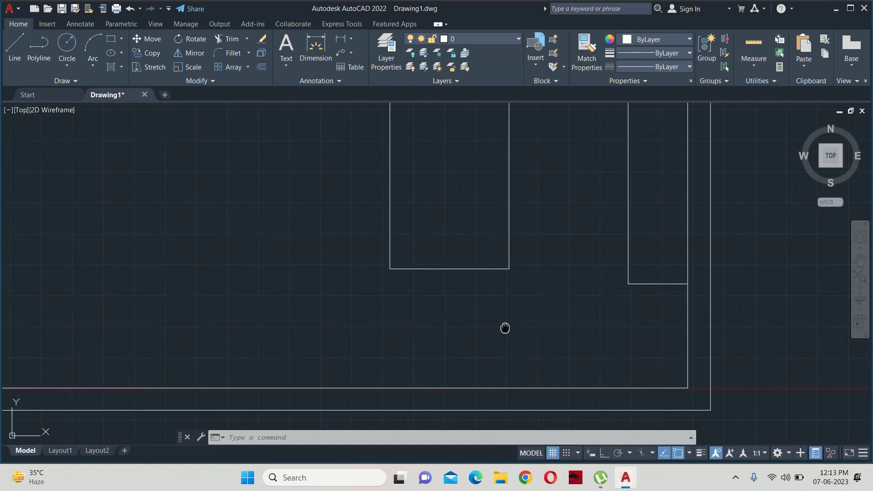
scroll(476, 299, "up", 1)
scroll(476, 298, "down", 6)
key("Escape")
Explode the outer wall rectangle into separate lines.
type("o")
key("Return")
type("6")
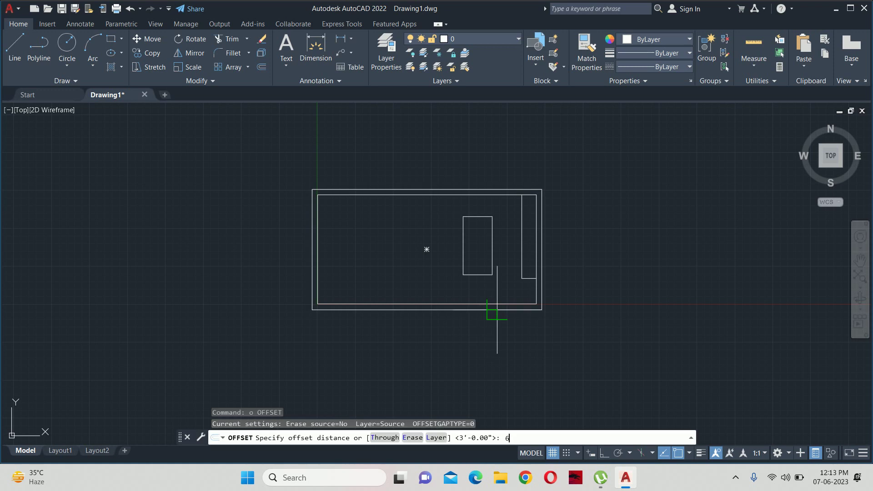
key("Return")
scroll(499, 316, "up", 4)
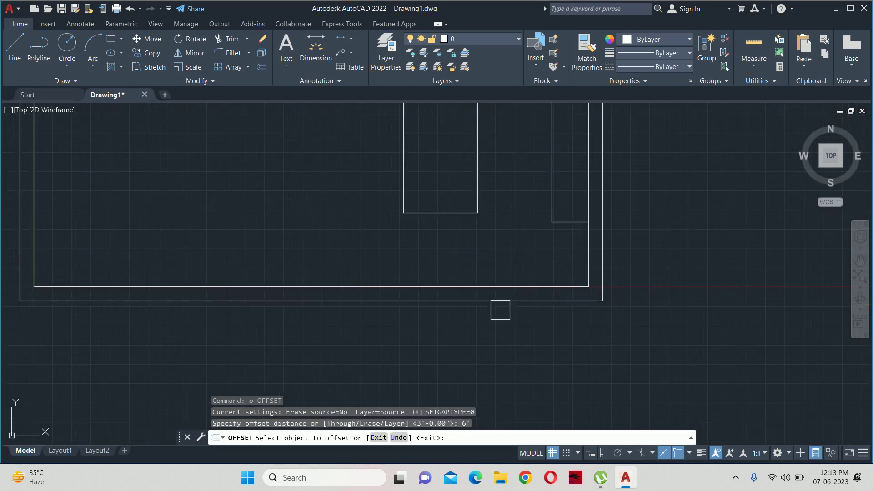
key("Escape")
type("x")
key("Return")
left_click(511, 300)
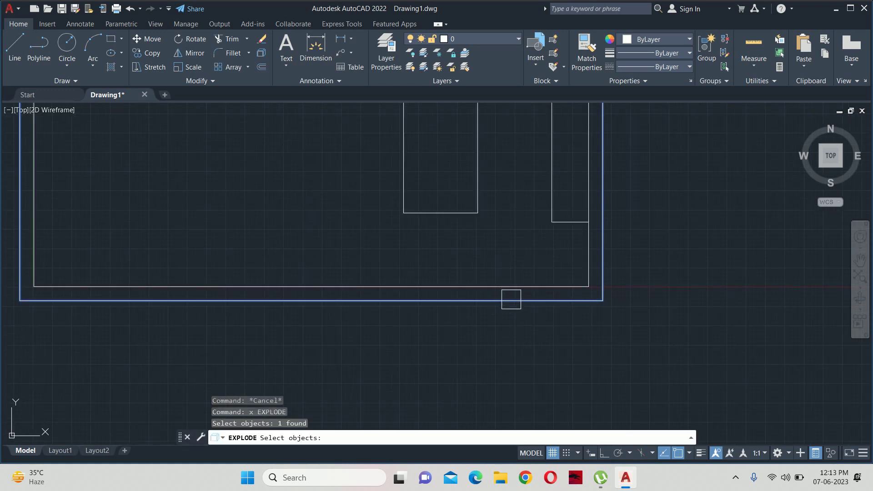
key("Escape")
Offset the outer bottom wall 6' down below the plan.
type("o")
key("Return")
type("6")
key("Return")
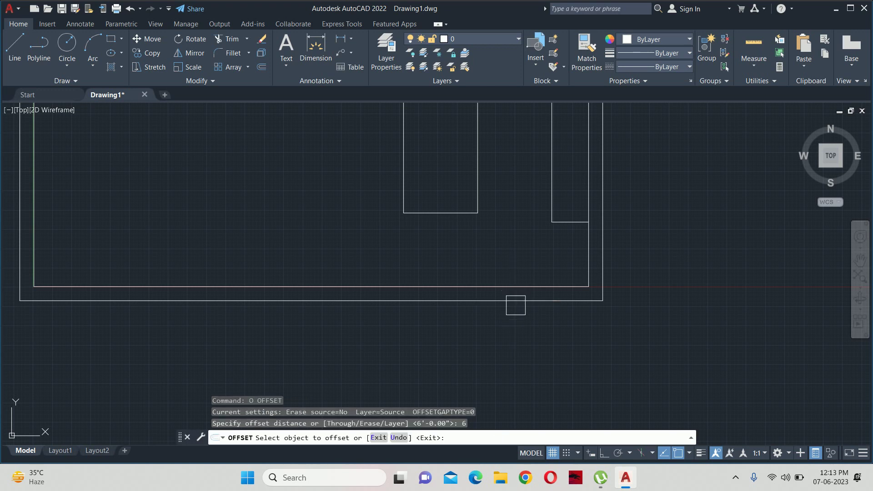
left_click(516, 305)
left_click(515, 359)
key("ctrl+z")
key("Escape")
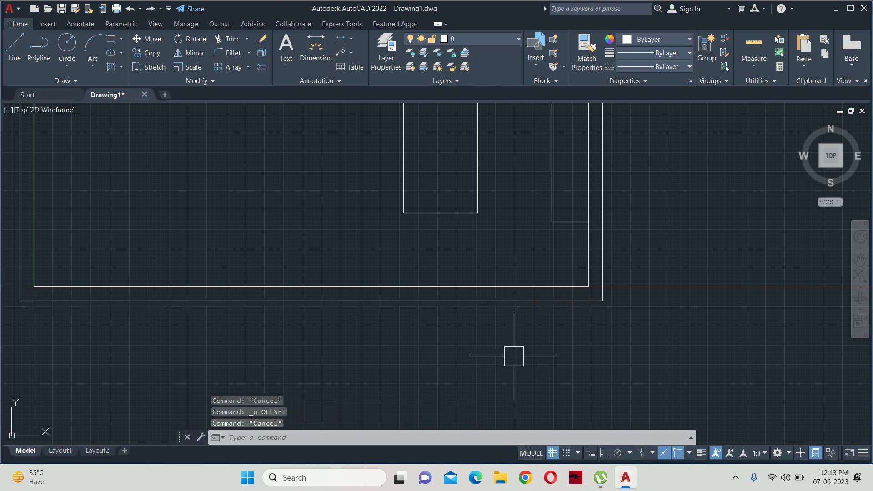
type("o")
key("Return")
type("'")
key("Return")
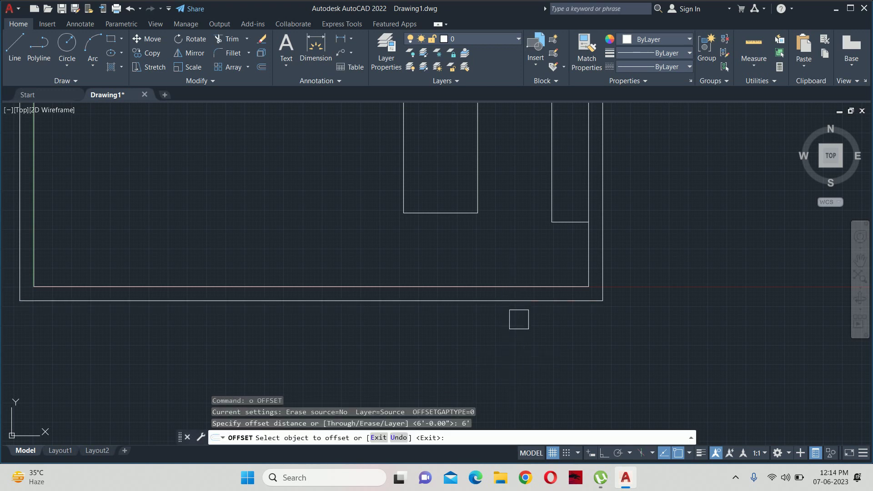
left_click(515, 301)
key("Escape")
Offset the new bottom line 4" upward to form a double wall.
scroll(516, 346, "down", 2)
key("Escape")
middle_click_drag(515, 347, 534, 277)
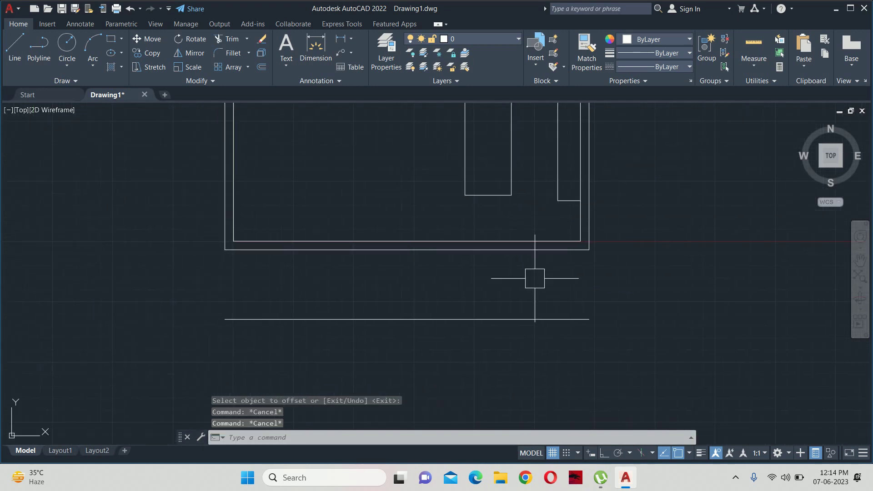
key("Escape")
key("Return")
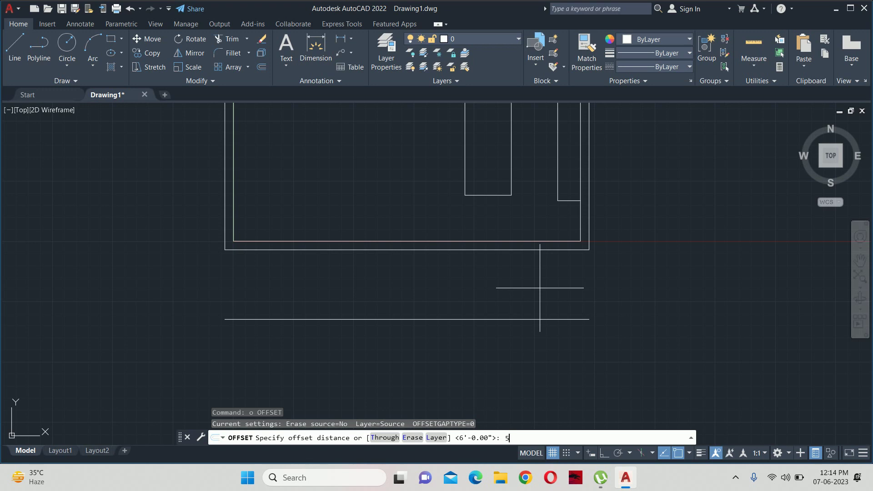
key("Return")
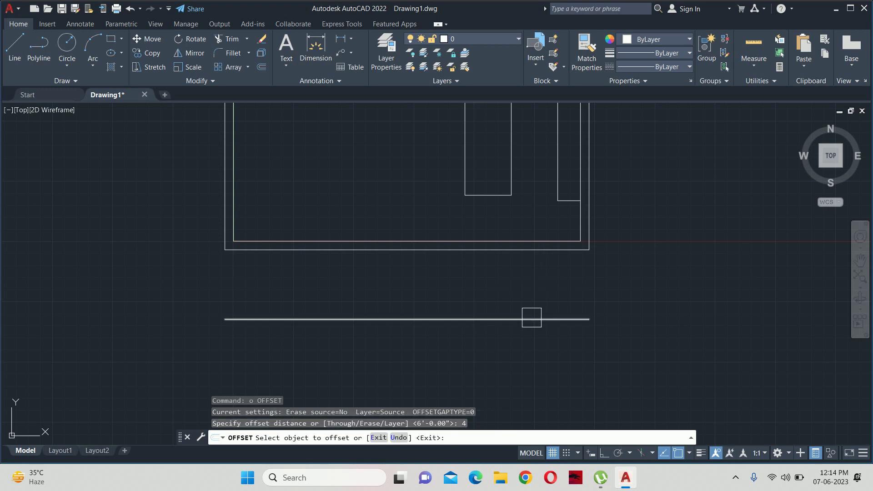
left_click(530, 319)
left_click(512, 296)
key("Escape")
key("Escape")
key("Escape")
Extend the left and right outer walls down to the new bottom line.
type("ex")
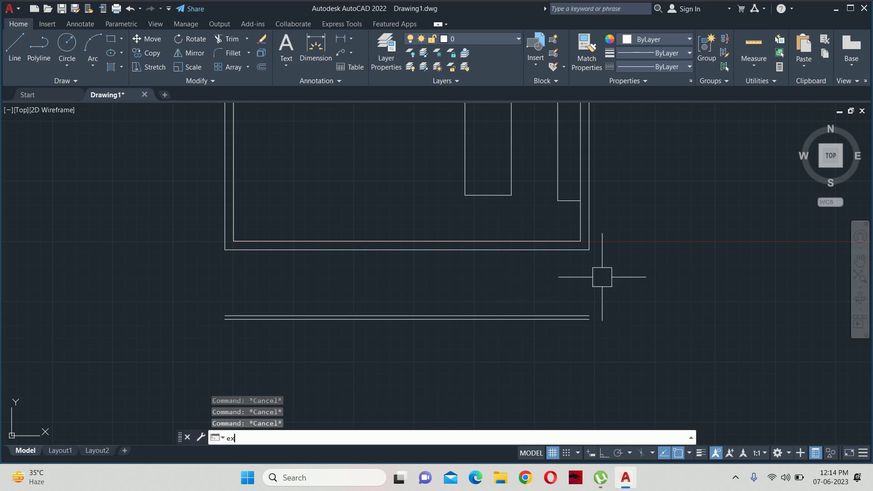
key("Return")
left_click(589, 279)
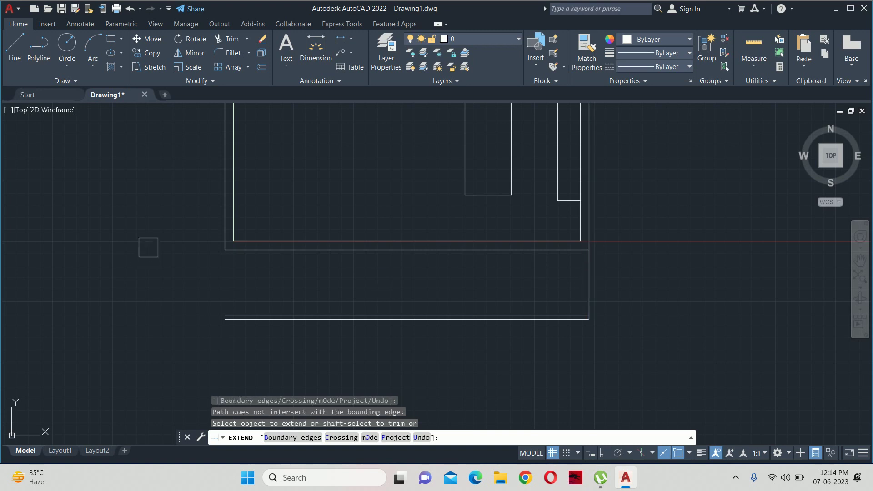
left_click(224, 246)
key("Escape")
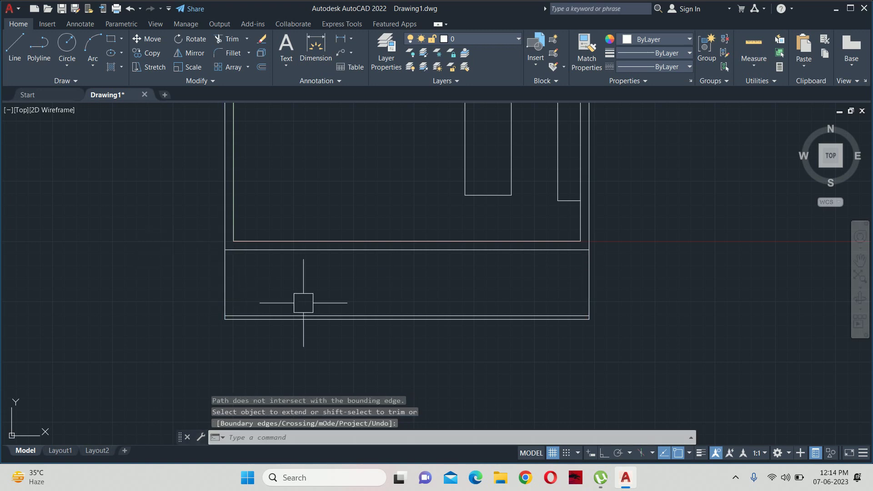
key("Escape")
Offset the extended left and right walls 4" inward.
type("o")
key("Return")
type("4")
key("Return")
left_click(225, 295)
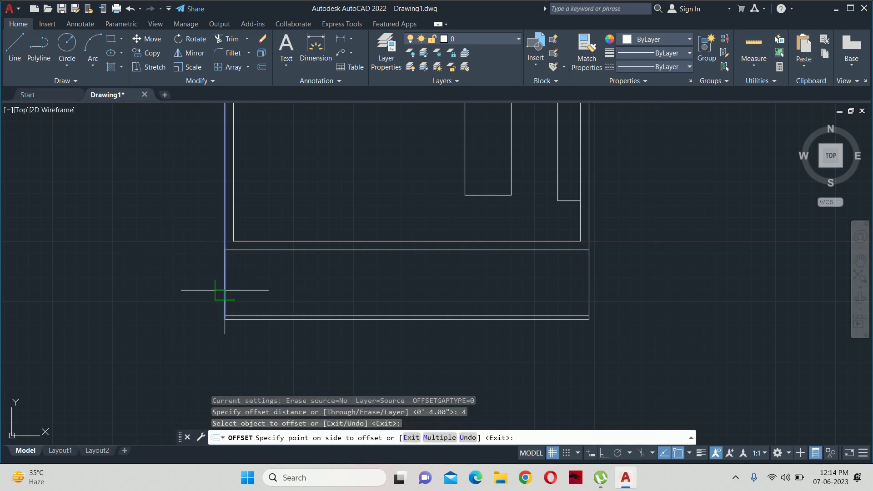
left_click(588, 290)
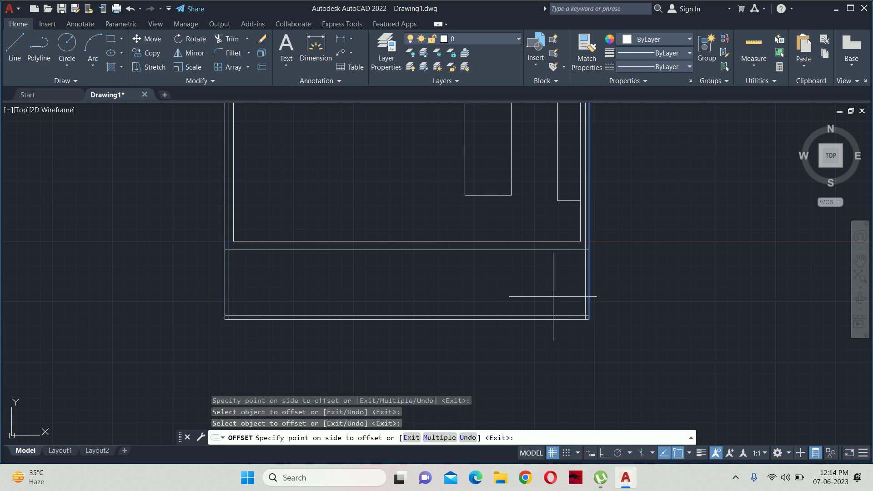
key("Escape")
key("Escape")
Try trimming the overlapping wall lines while inspecting the plan, then cancel without trimming.
type("tr")
key("Return")
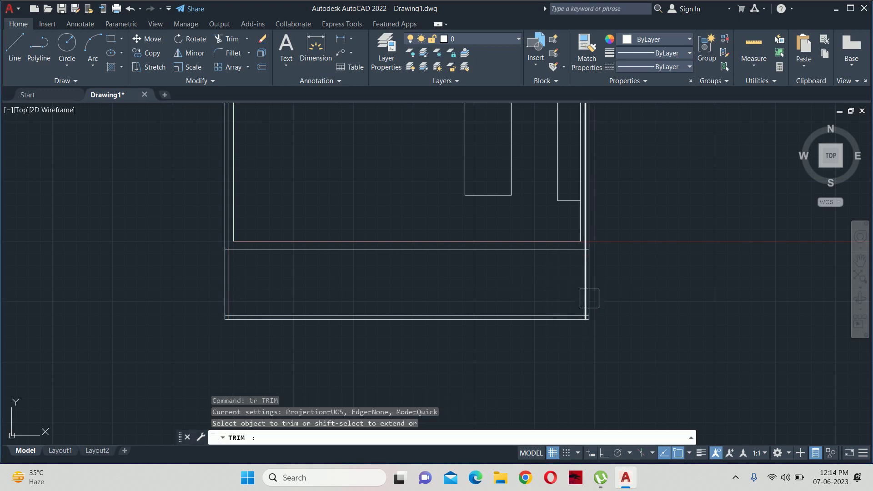
scroll(587, 305, "up", 6)
scroll(567, 329, "up", 5)
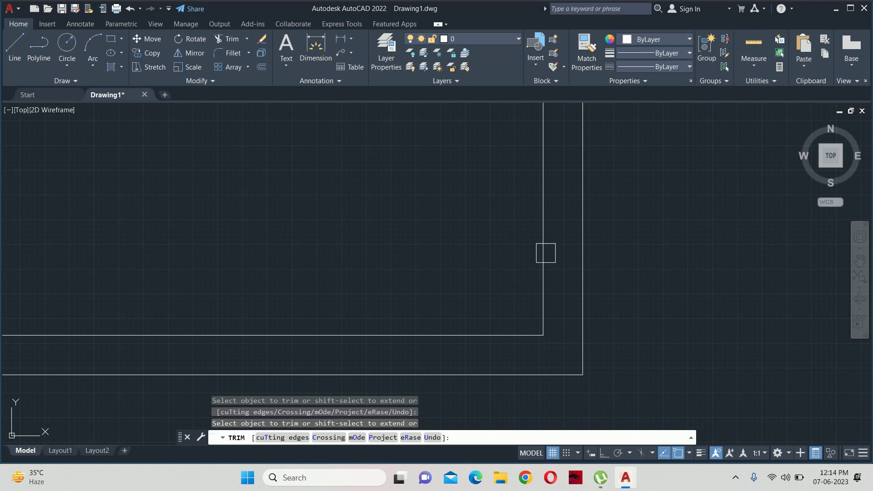
scroll(545, 253, "down", 3)
scroll(562, 181, "down", 2)
scroll(542, 238, "down", 1)
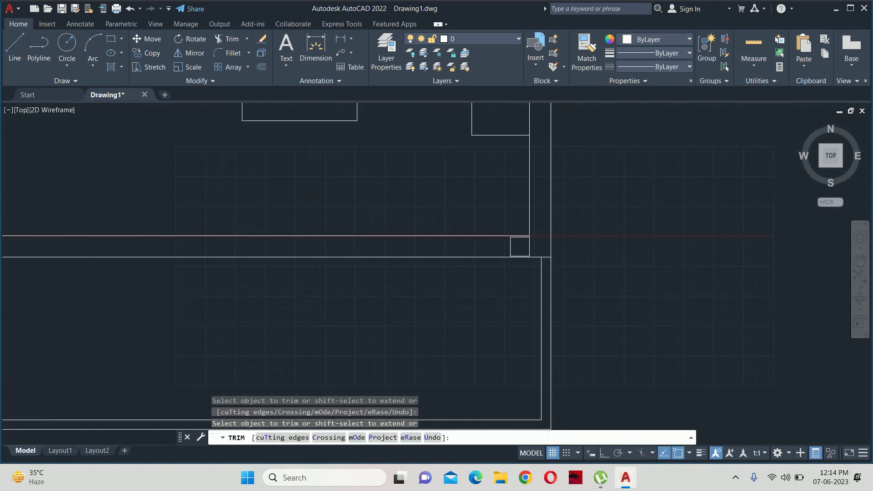
scroll(520, 246, "down", 2)
middle_click_drag(91, 241, 237, 241)
scroll(346, 231, "up", 2)
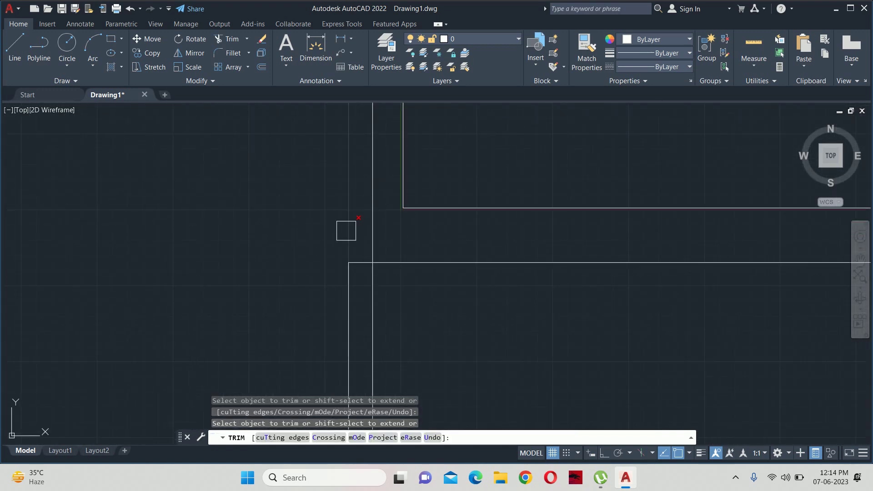
scroll(365, 232, "down", 4)
scroll(303, 174, "up", 2)
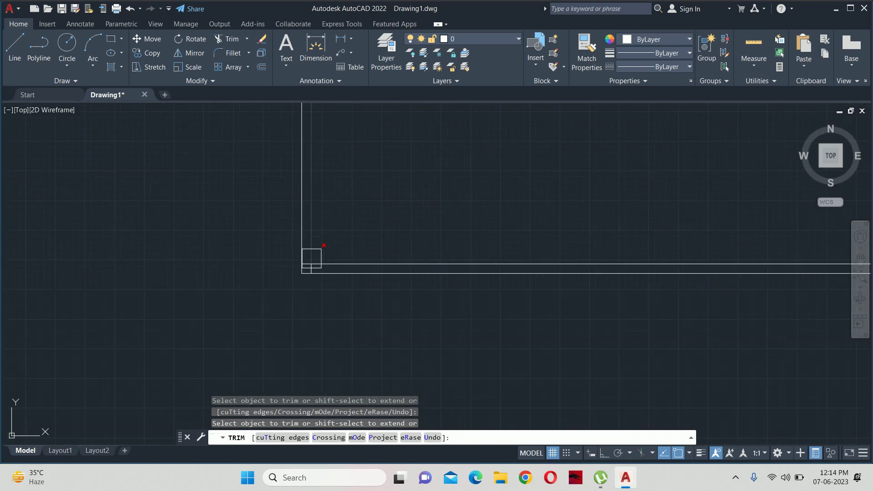
scroll(311, 258, "up", 2)
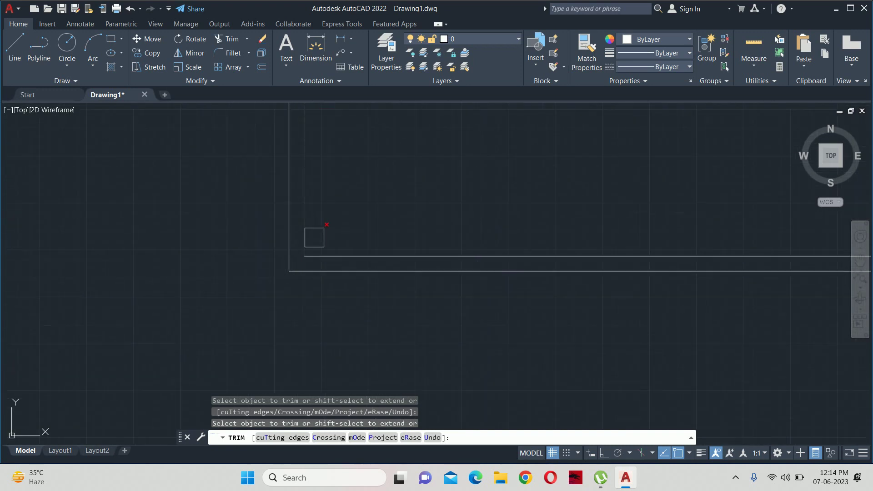
key("Escape")
scroll(314, 237, "down", 2)
scroll(325, 263, "down", 2)
scroll(353, 295, "down", 2)
scroll(357, 267, "down", 1)
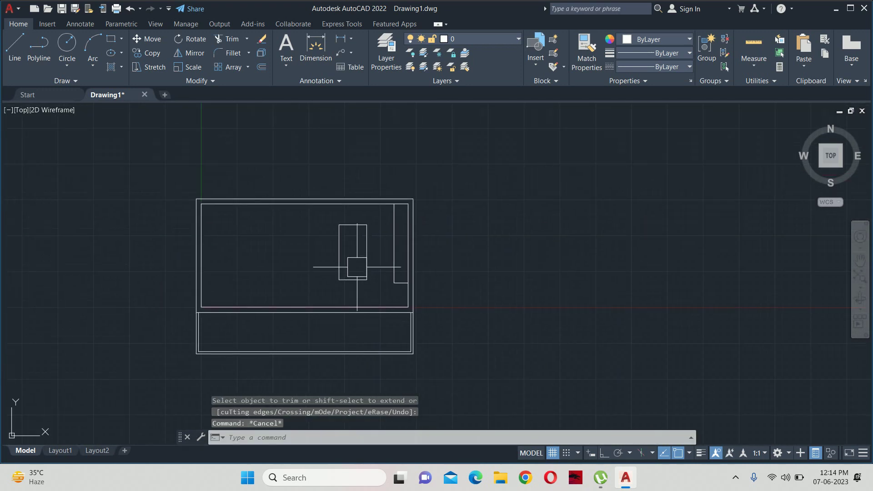
key("Escape")
key("Escape")
scroll(364, 291, "up", 2)
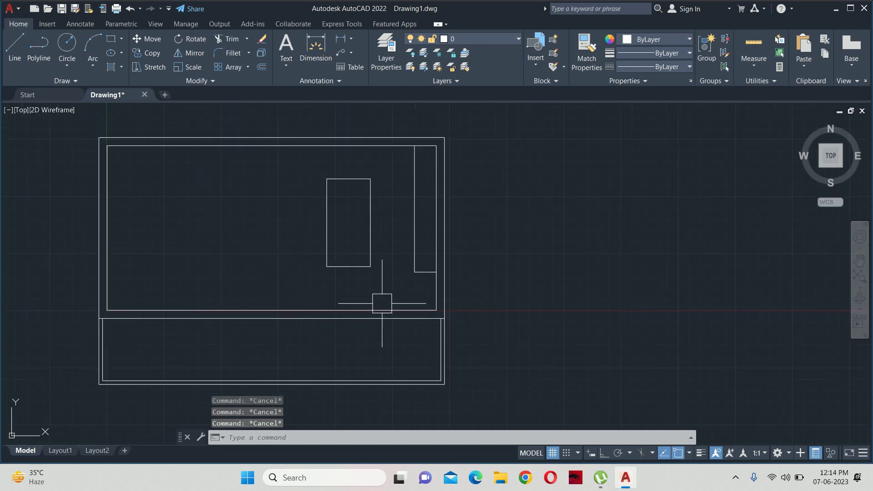
scroll(389, 303, "up", 2)
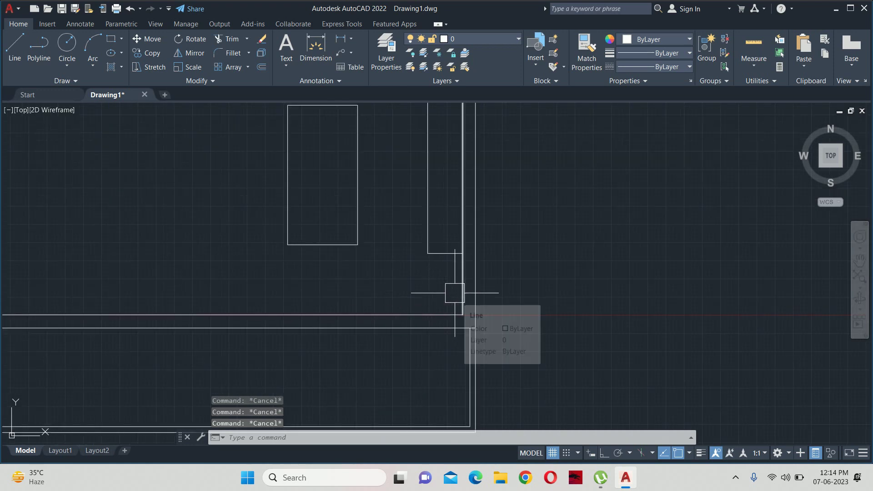
scroll(455, 293, "down", 2)
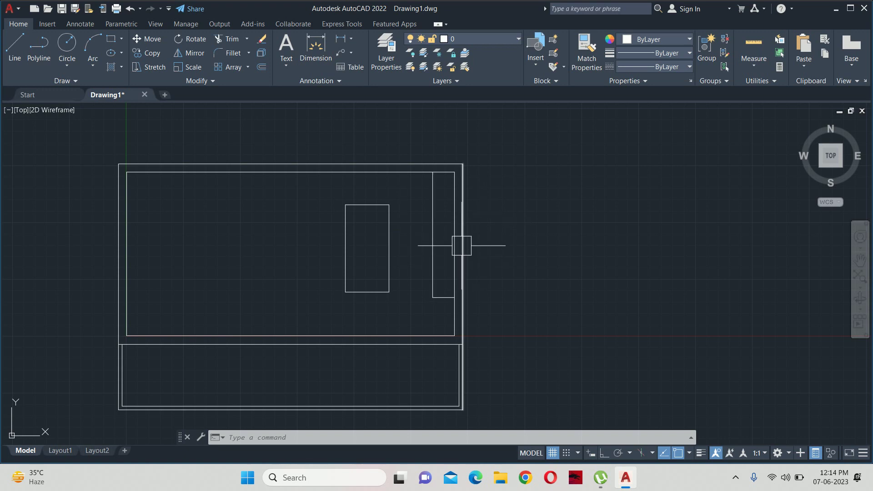
key("Escape")
key("Escape")
key("Escape")
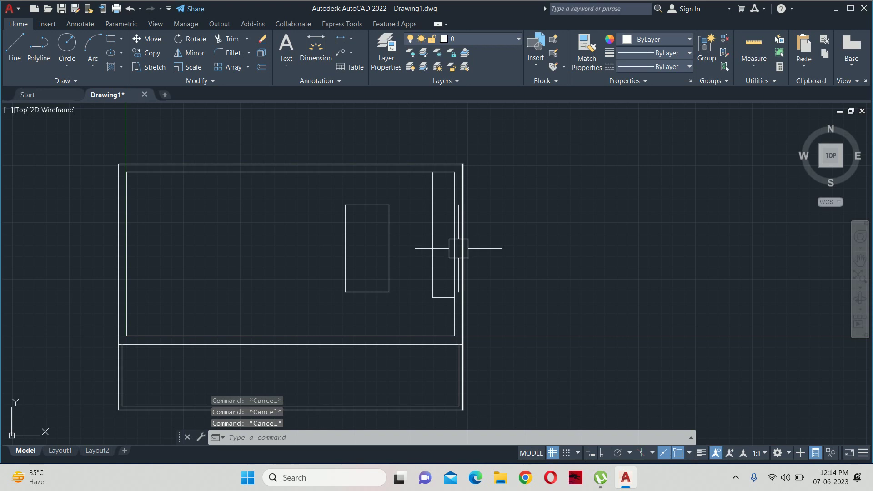
Draw a short horizontal line from the compartment edge to the right wall line.
type("l")
key("Return")
left_click(453, 248)
scroll(454, 248, "up", 5)
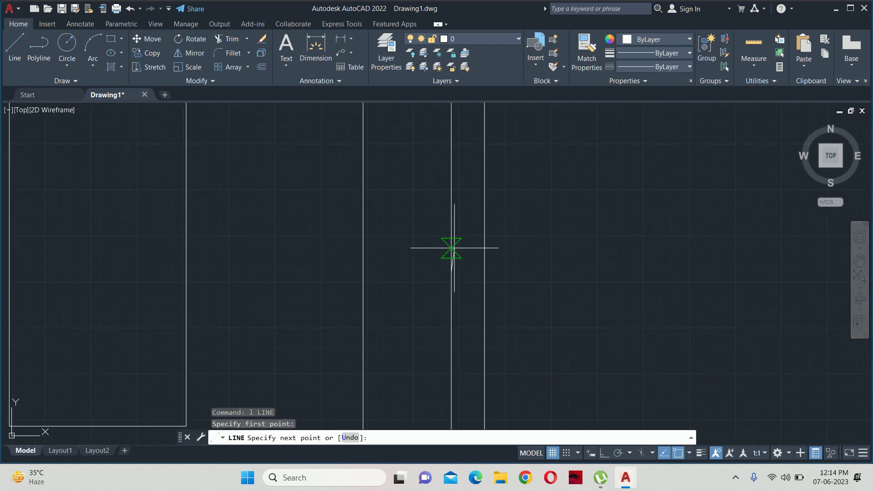
left_click(484, 271)
key("Escape")
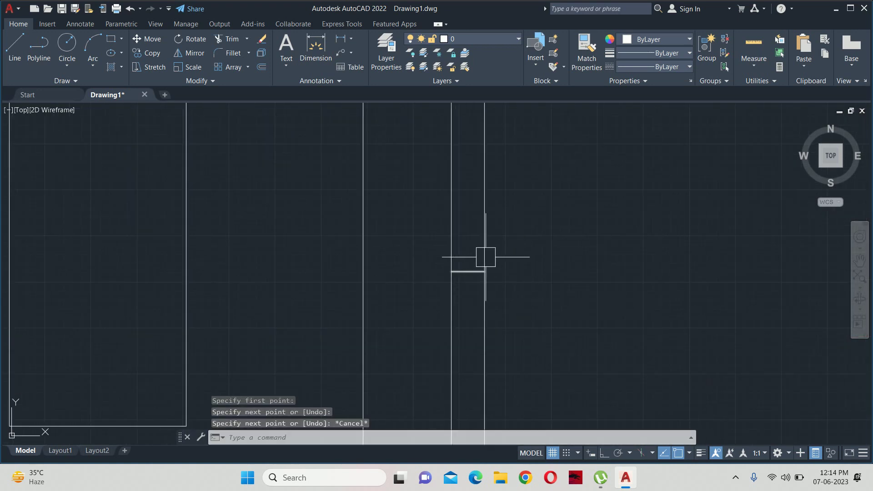
scroll(480, 254, "down", 5)
key("Escape")
key("Escape")
key("Escape")
scroll(474, 278, "up", 5)
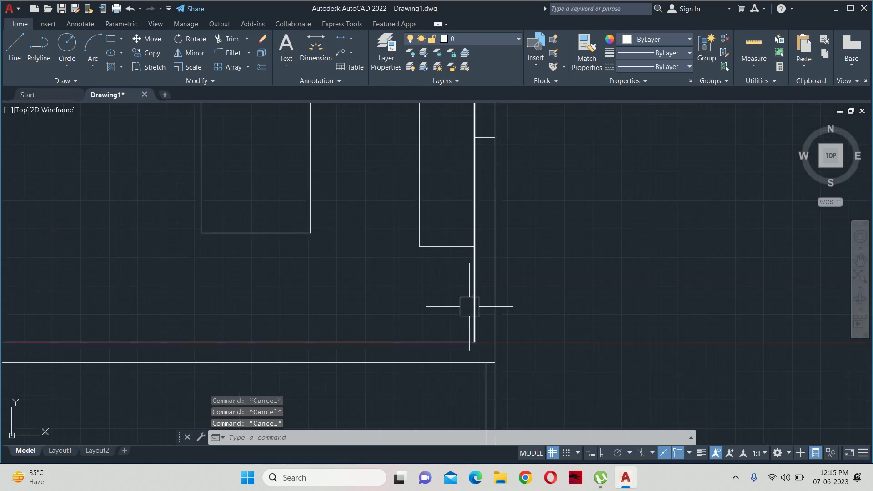
middle_click_drag(466, 292, 462, 358)
type("o")
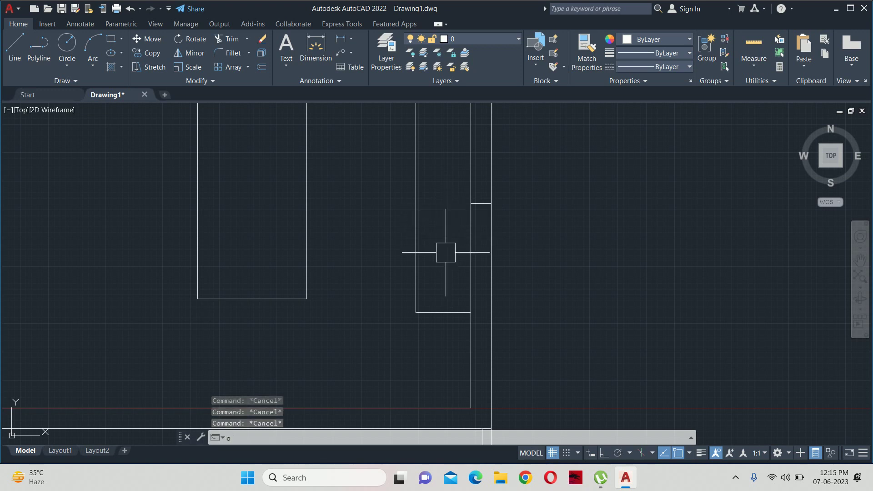
Offset a compartment line parallel to create the first division along the right wall.
key("Return")
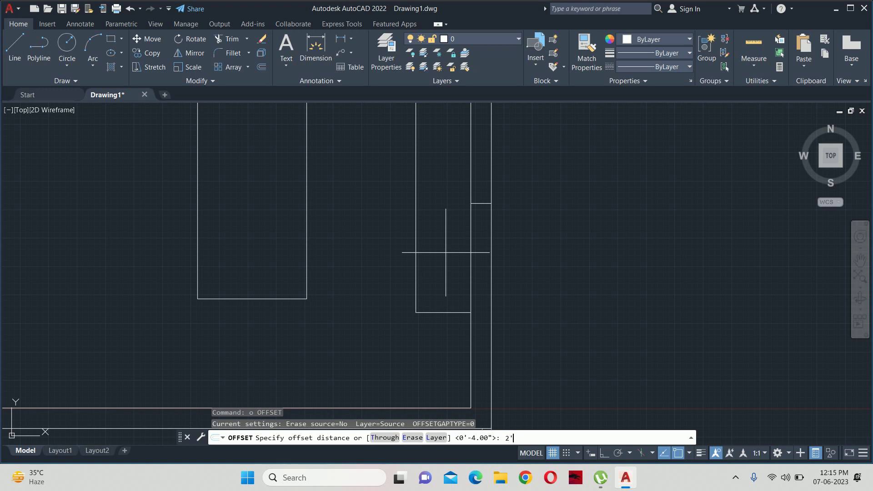
type("3")
key("Return")
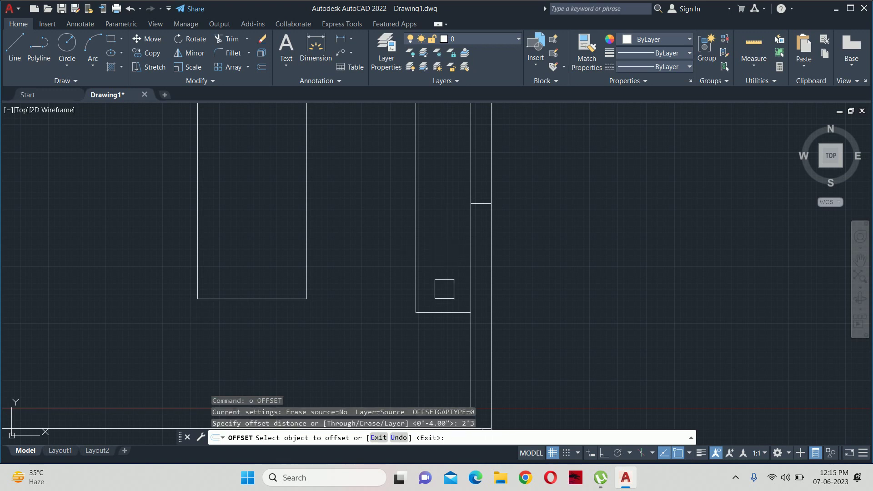
left_click(448, 312)
left_click(447, 246)
key("Escape")
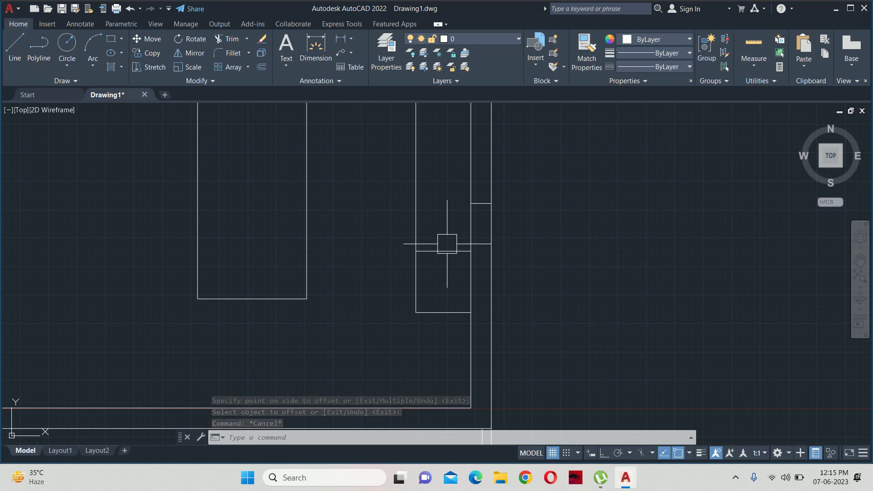
key("Escape")
key("Escape")
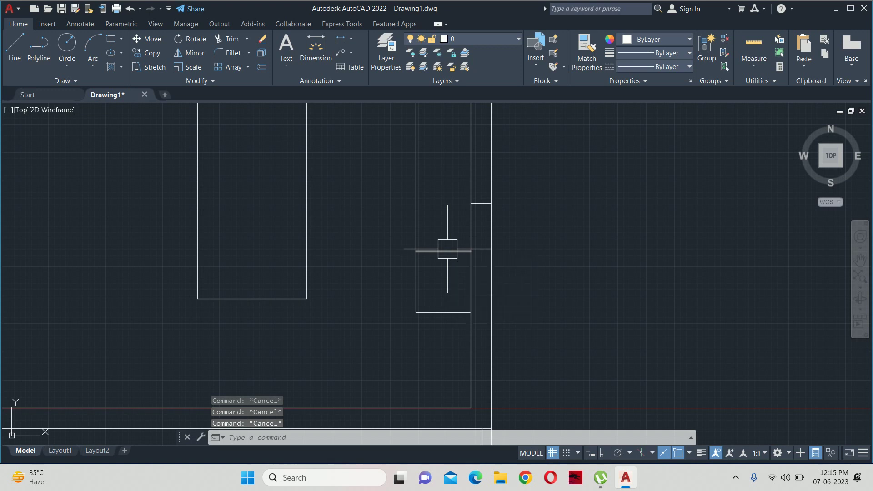
middle_click_drag(447, 249, 481, 287)
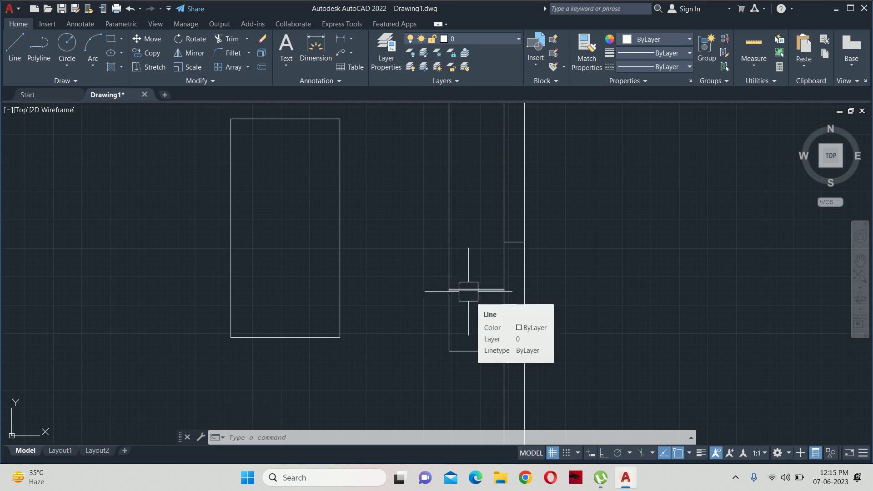
key("Escape")
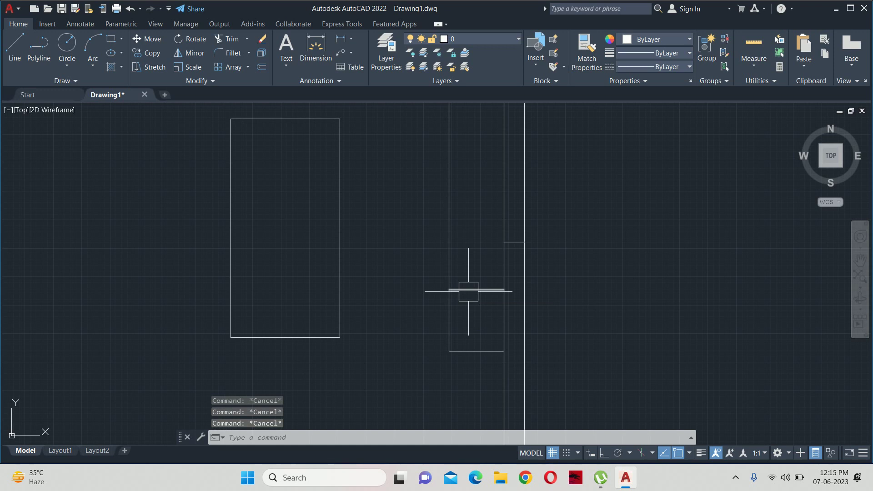
Offset two more compartment lines upward at 2'-3" and 3'.
type("o")
key("Return")
type("2")
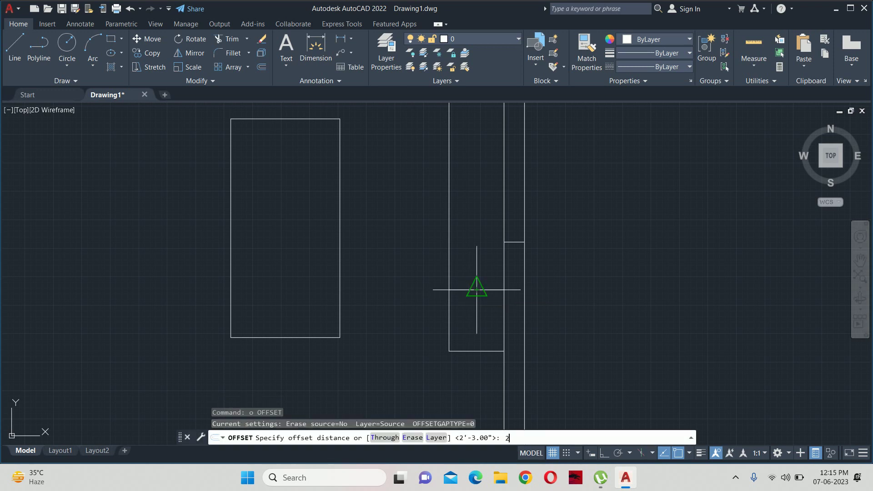
key("Return")
left_click(468, 290)
left_click(468, 269)
key("Return")
middle_click_drag(469, 235, 482, 313)
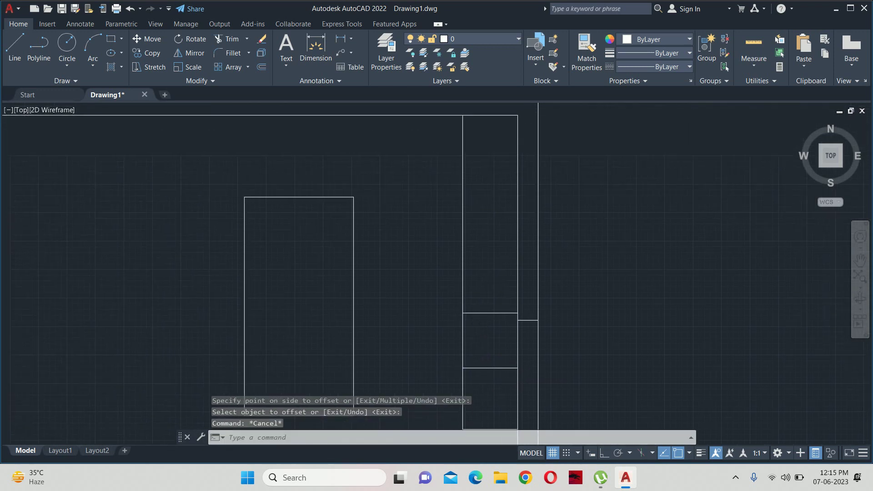
key("Return")
key("Return")
left_click(478, 309)
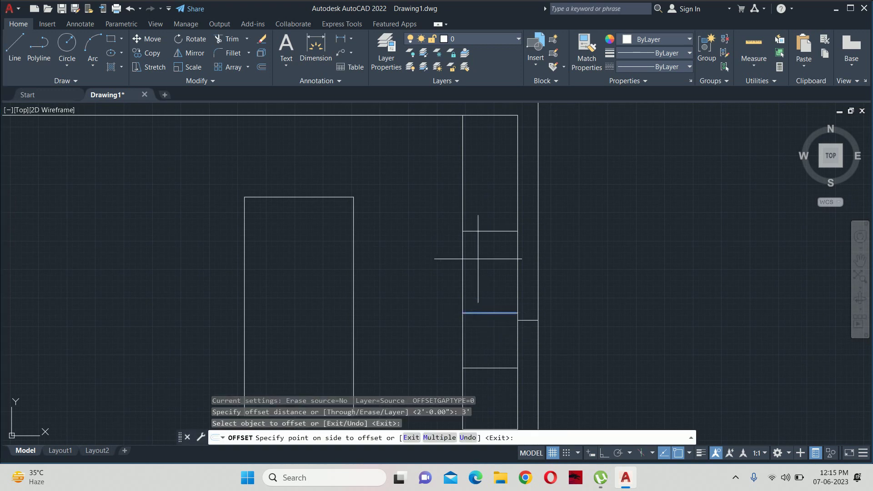
left_click(475, 253)
key("Escape")
key("Escape")
Delete the stray short 9" line.
scroll(523, 315, "up", 4)
left_click(537, 337)
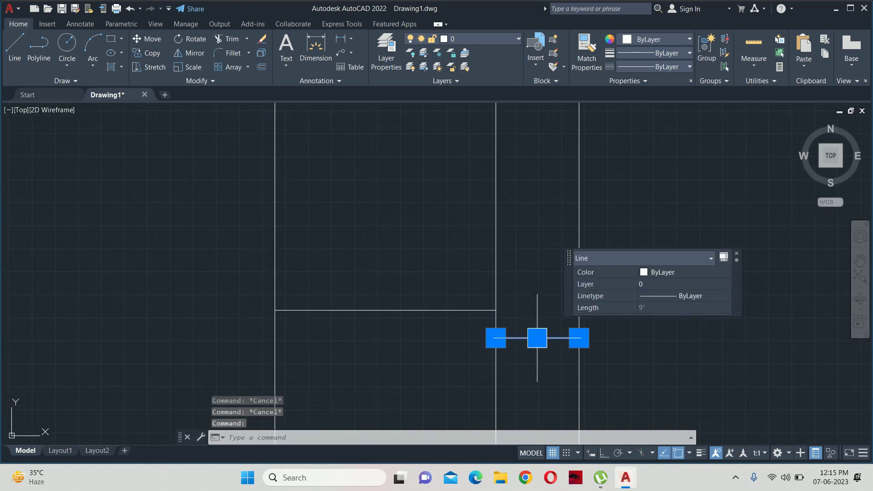
key("Delete")
scroll(530, 330, "down", 2)
scroll(523, 320, "down", 2)
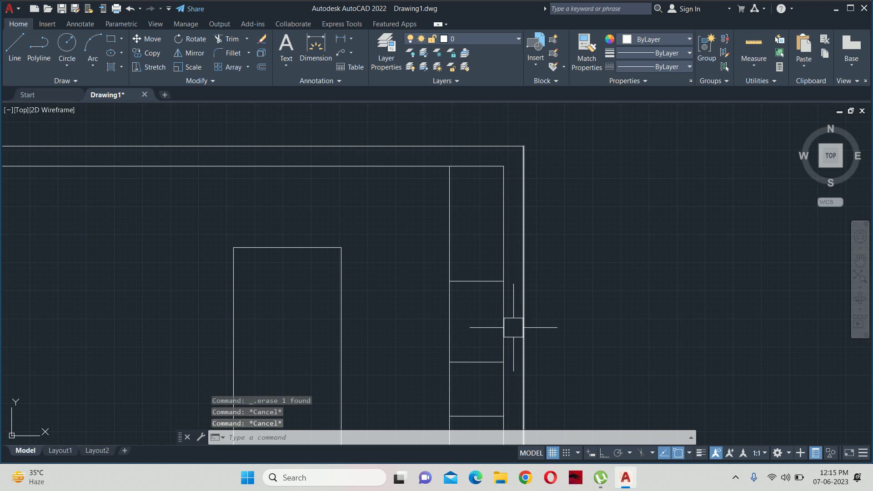
Begin a line midway between two points, then cancel it unfinished.
type("l")
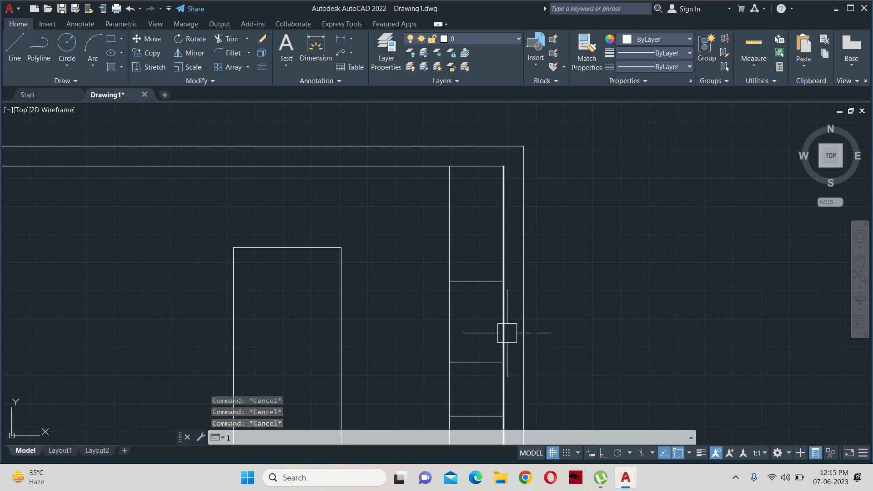
key("Return")
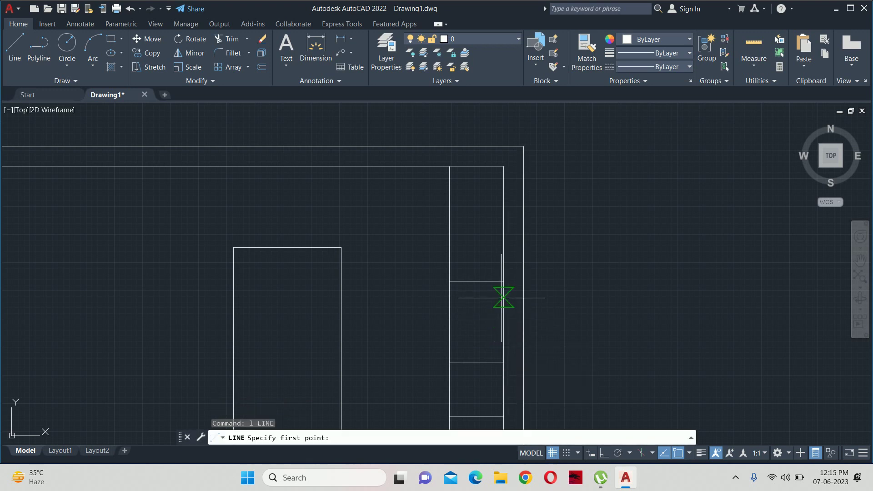
type("mtp")
key("Return")
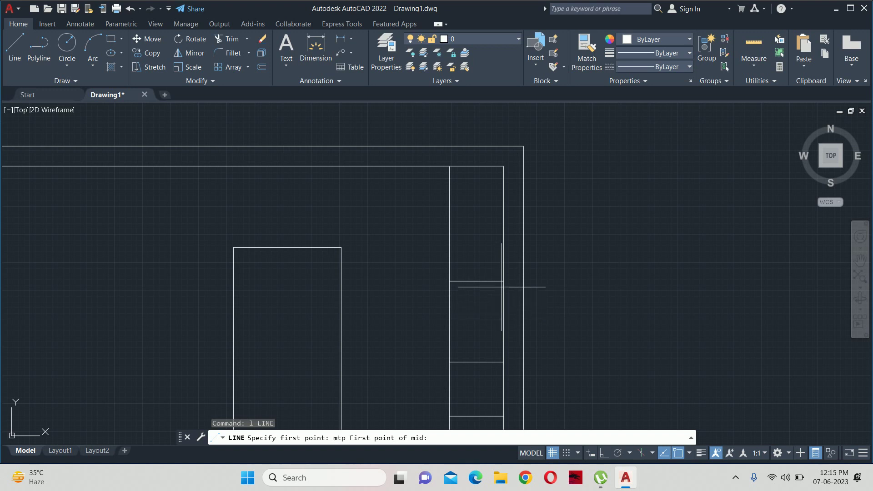
left_click(506, 352)
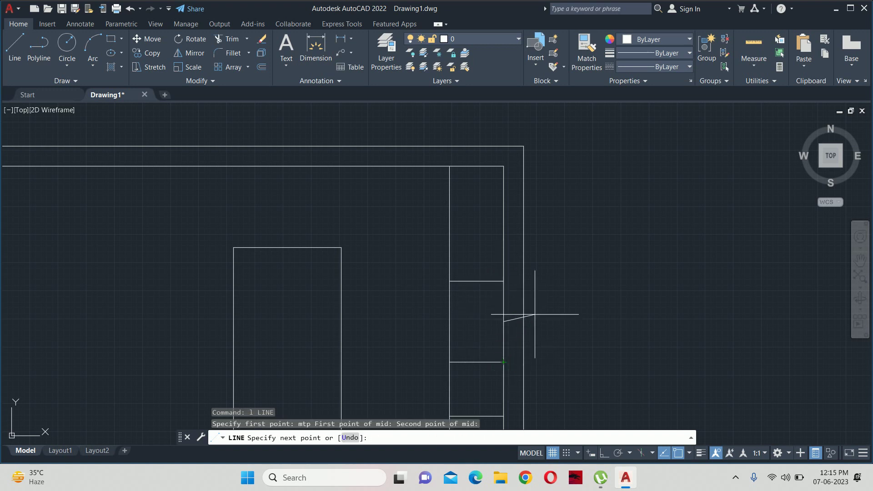
key("Escape")
key("Escape")
key("Escape")
scroll(522, 322, "up", 4)
type("o")
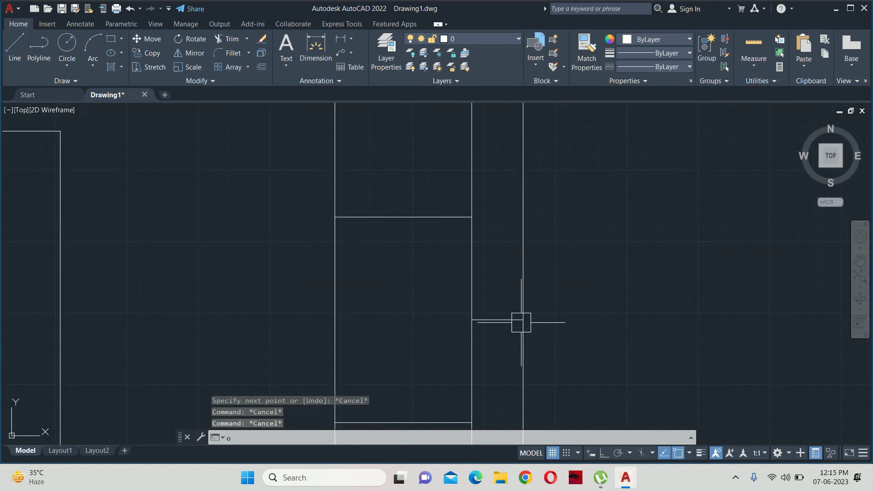
Offset a compartment line 18 inches upward and delete the leftover short line.
key("Return")
type("18")
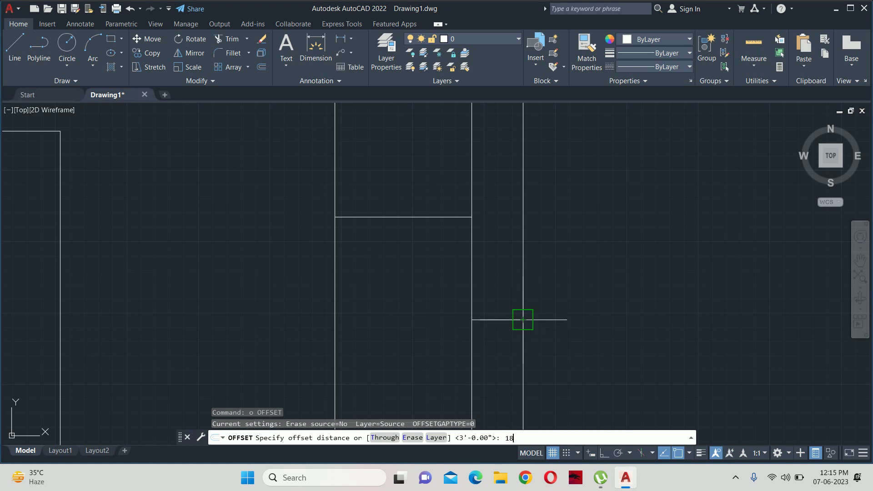
key("Return")
left_click(511, 319)
left_click(498, 282)
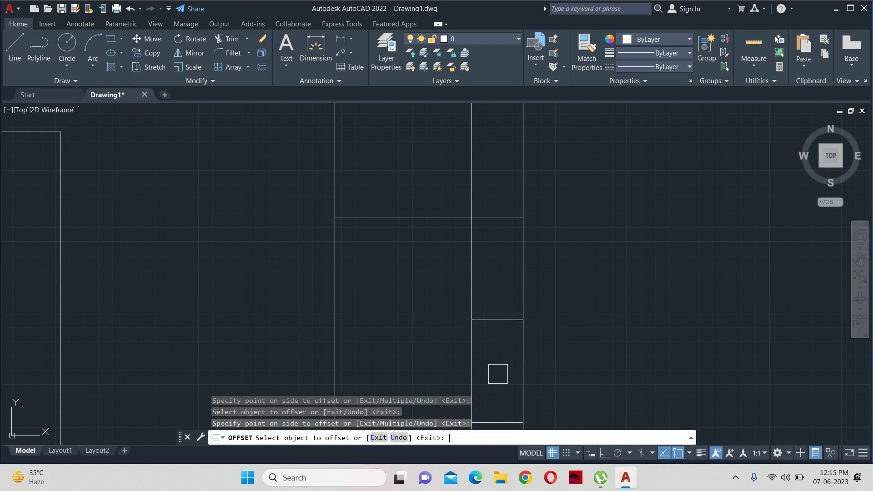
key("Escape")
left_click(497, 320)
key("Delete")
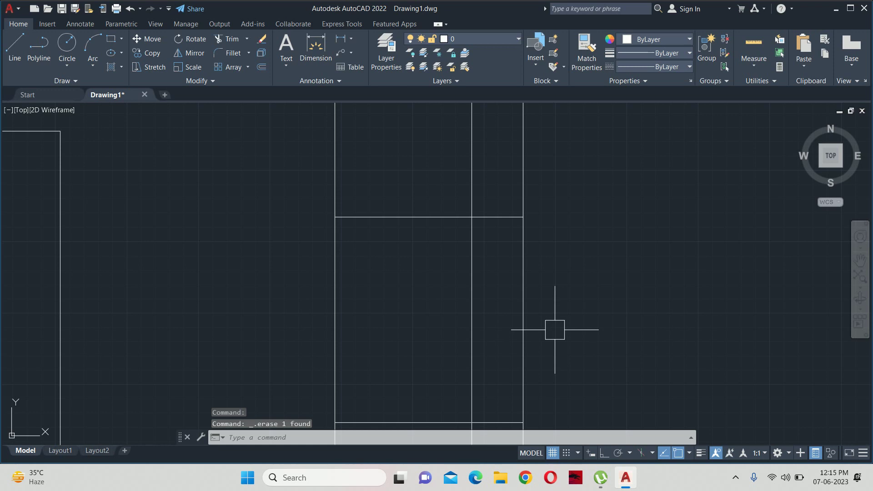
Begin a line on the horizontal line, then cancel it without drawing.
type("l")
key("Return")
left_click(498, 217)
middle_click_drag(493, 366, 471, 255)
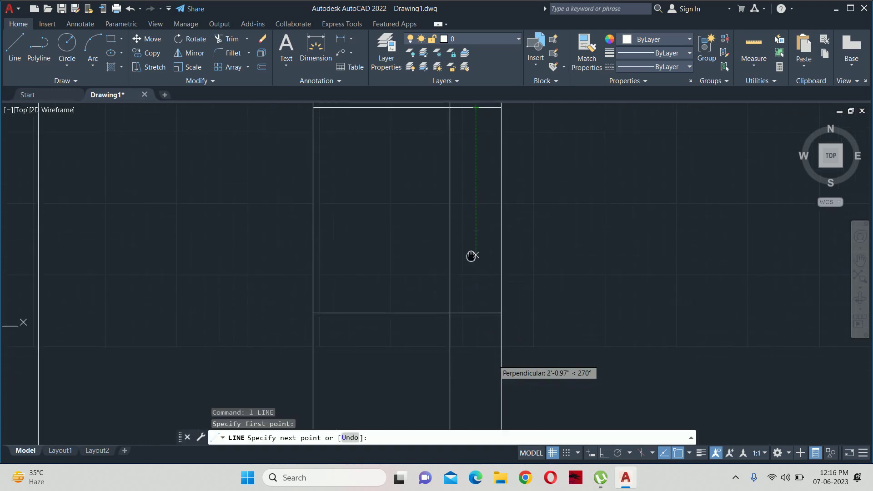
key("Escape")
key("Escape")
scroll(471, 312, "down", 3)
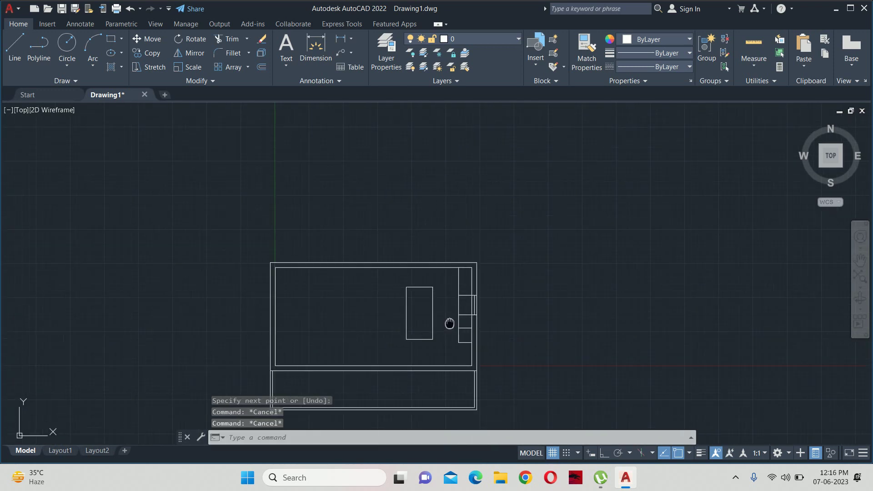
scroll(450, 324, "up", 3)
middle_click_drag(453, 298, 461, 339)
Pick another compartment line for an 18-inch offset.
type("o")
key("Return")
type("1")
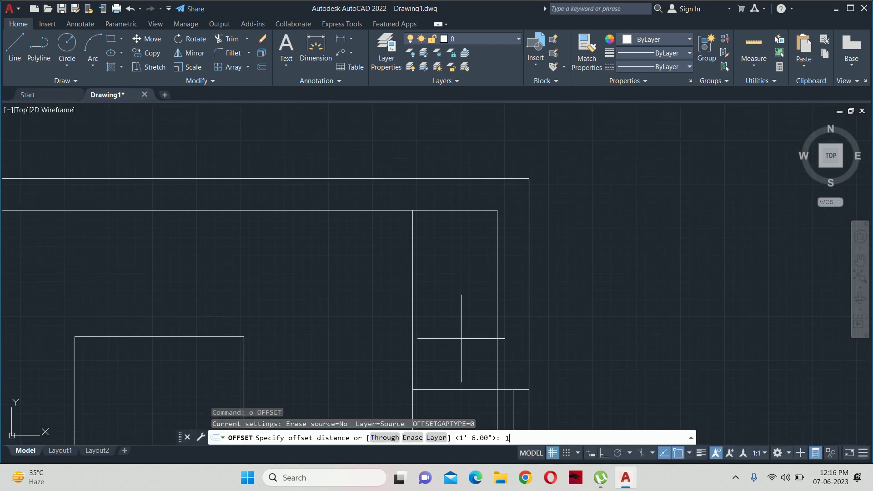
key("Return")
left_click(444, 211)
key("Escape")
scroll(444, 264, "up", 3)
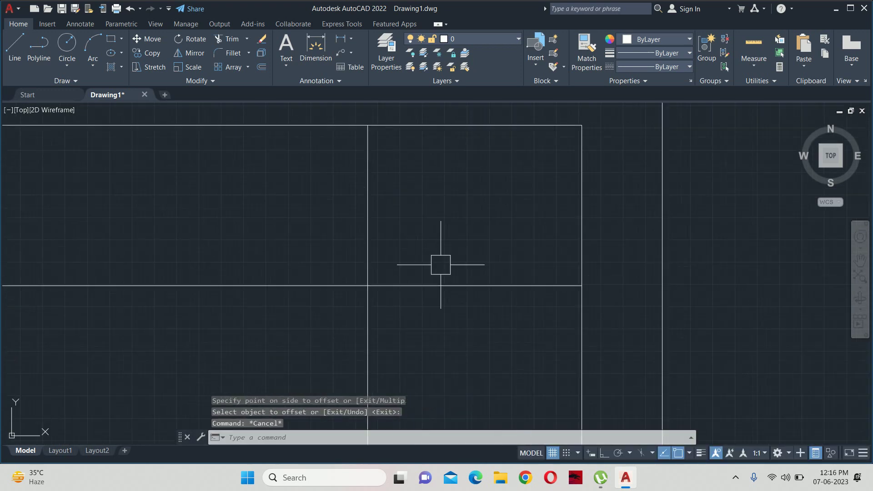
key("Escape")
key("Escape")
Trim away the overshooting left part of the line.
type("tr")
key("Return")
left_click(296, 286)
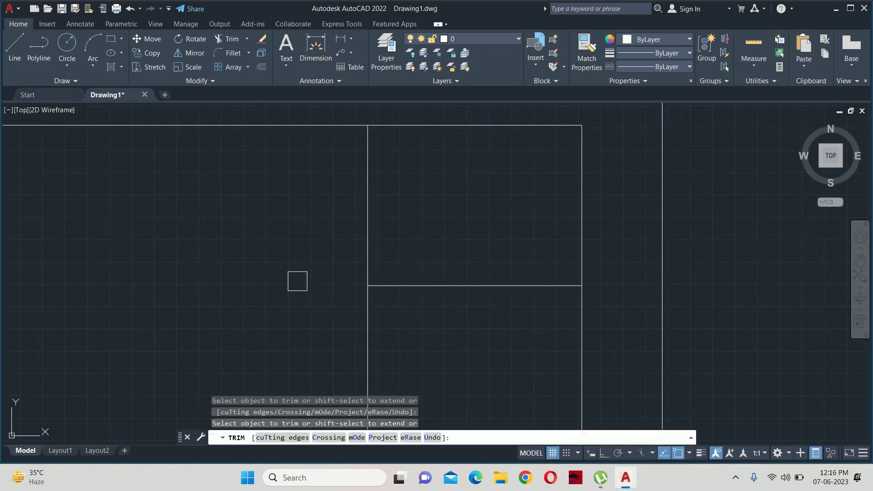
key("Escape")
scroll(442, 287, "down", 4)
key("Escape")
scroll(442, 287, "down", 2)
scroll(444, 288, "down", 2)
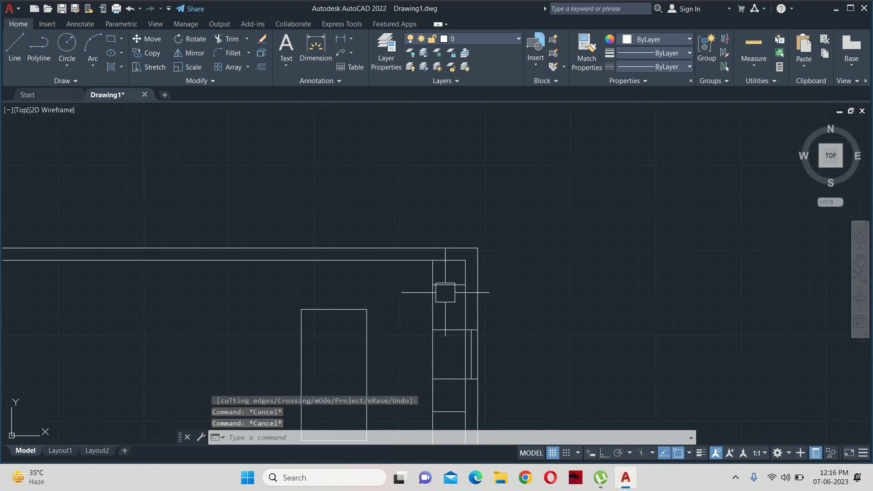
middle_click_drag(445, 290, 443, 213)
key("Escape")
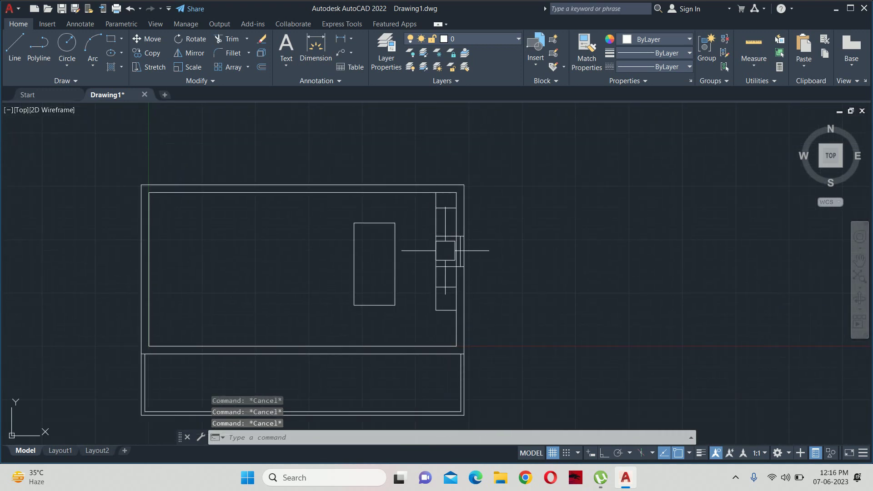
Pan along the compartment strip to review the finished divisions.
scroll(445, 267, "up", 2)
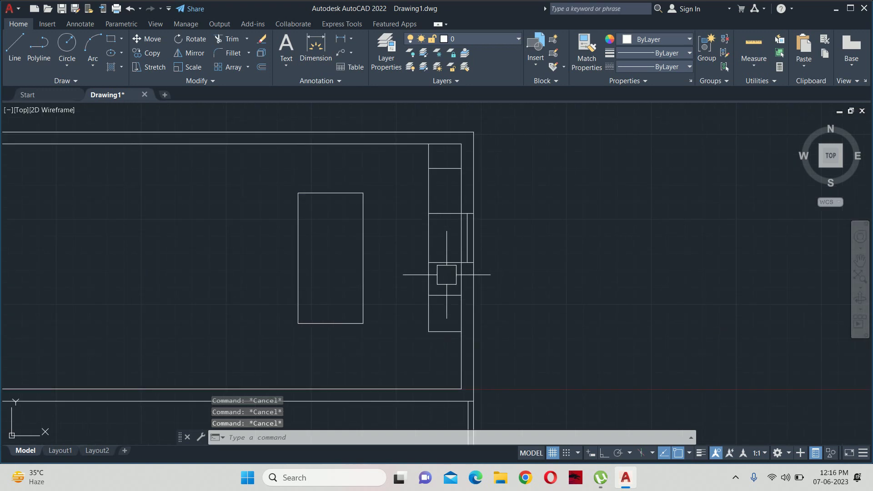
scroll(478, 293, "up", 2)
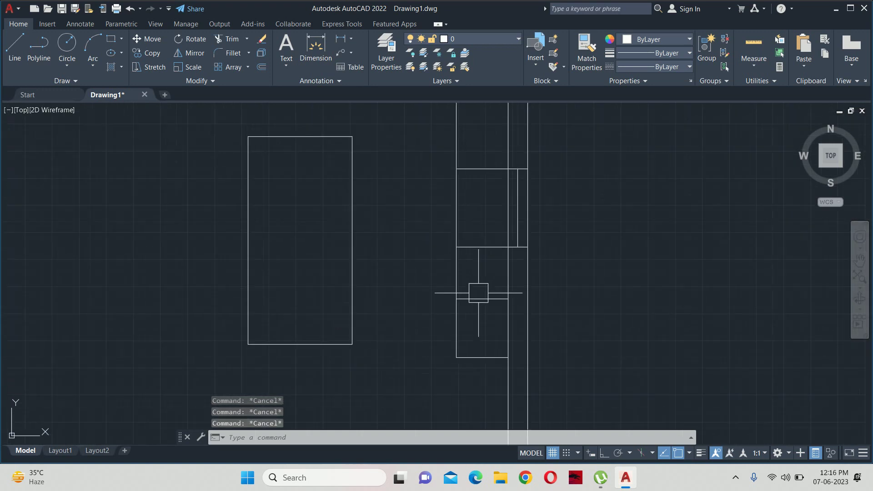
middle_click_drag(486, 290, 490, 198)
middle_click_drag(485, 321, 499, 389)
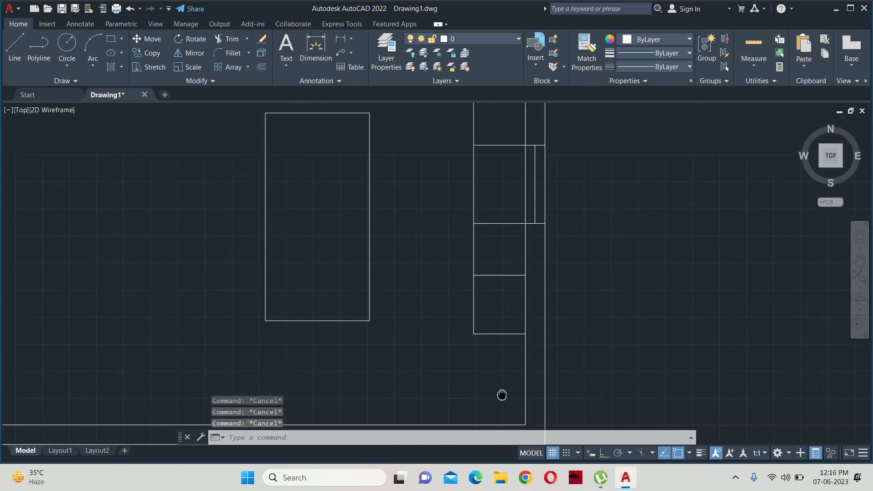
middle_click_drag(497, 308, 500, 387)
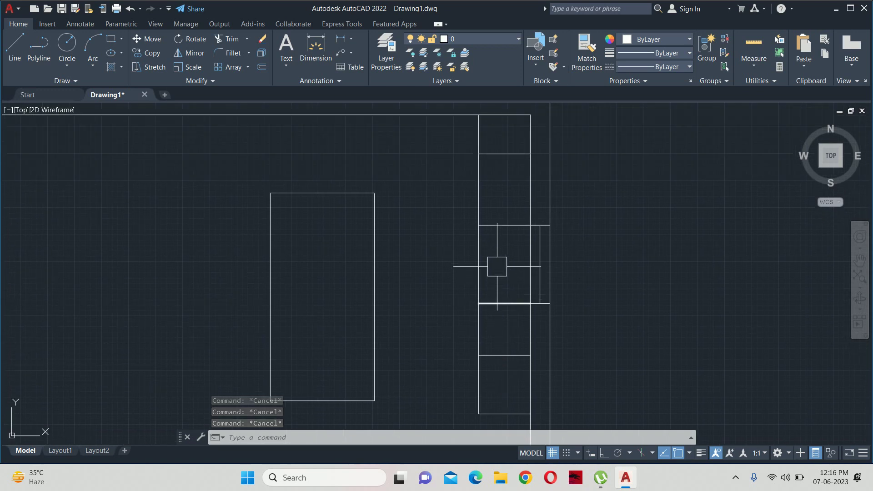
scroll(507, 243, "down", 4)
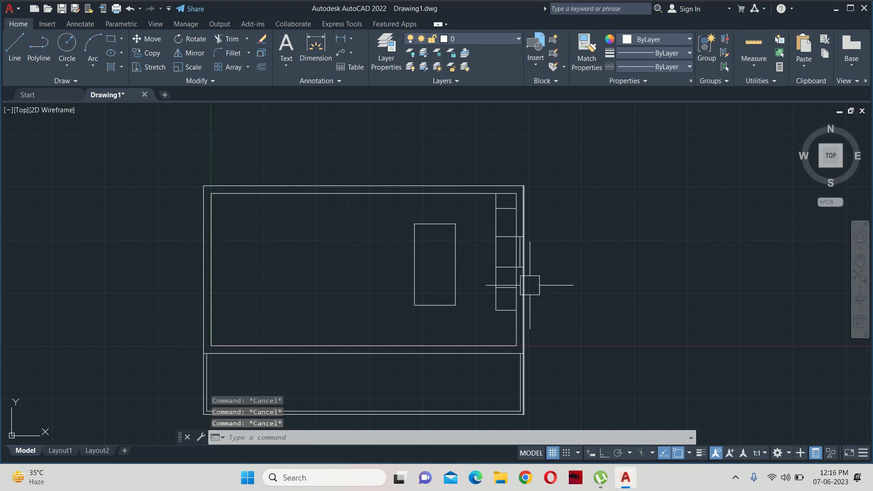
Dimension the room's right wall with a 15' linear dimension.
type("dli")
key("Return")
scroll(530, 286, "up", 4)
key("Return")
left_click(524, 321)
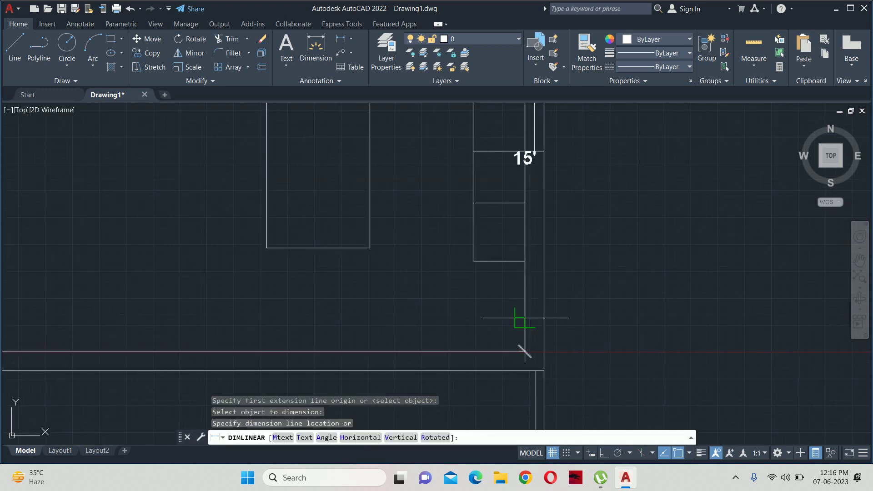
left_click(585, 296)
key("Escape")
key("Escape")
scroll(585, 296, "down", 5)
key("Escape")
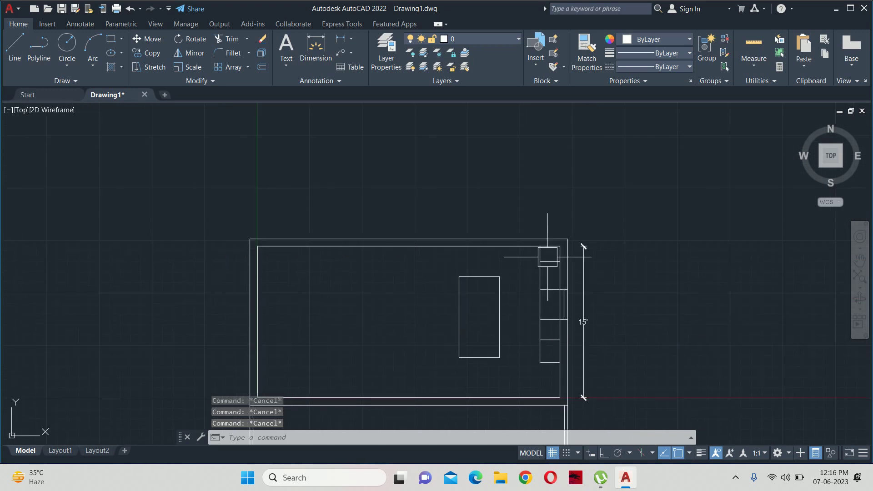
type("s")
Stretch the top walls up 3' so the room's height becomes 18'.
key("Return")
left_click(652, 208)
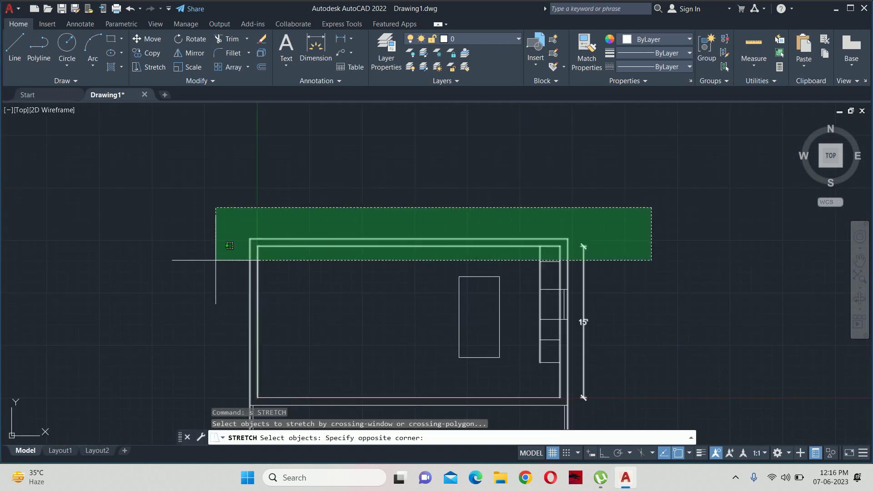
left_click(207, 263)
key("Return")
left_click(371, 195)
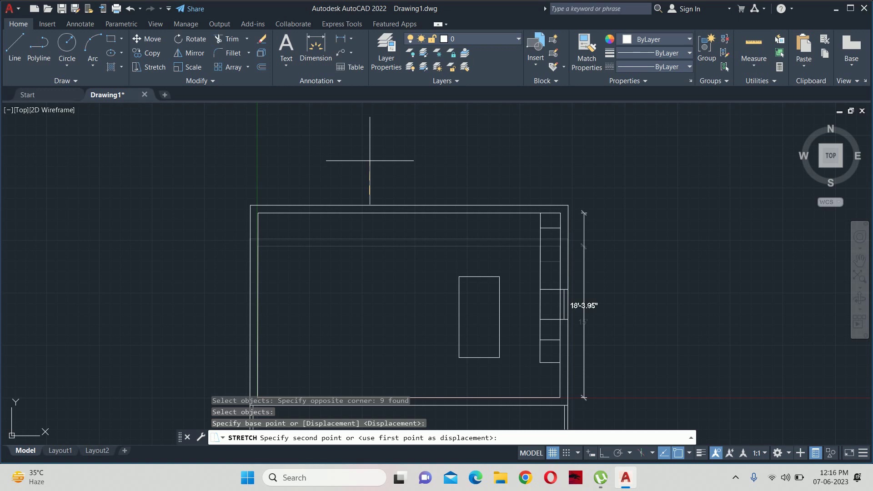
type("3'")
key("Return")
key("Escape")
key("Escape")
key("Escape")
scroll(591, 284, "up", 4)
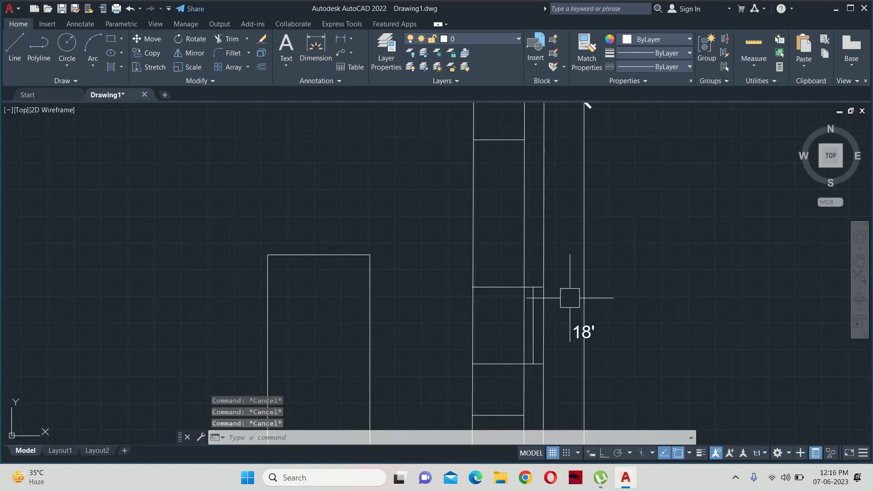
middle_click_drag(531, 301, 575, 302)
scroll(543, 205, "down", 2)
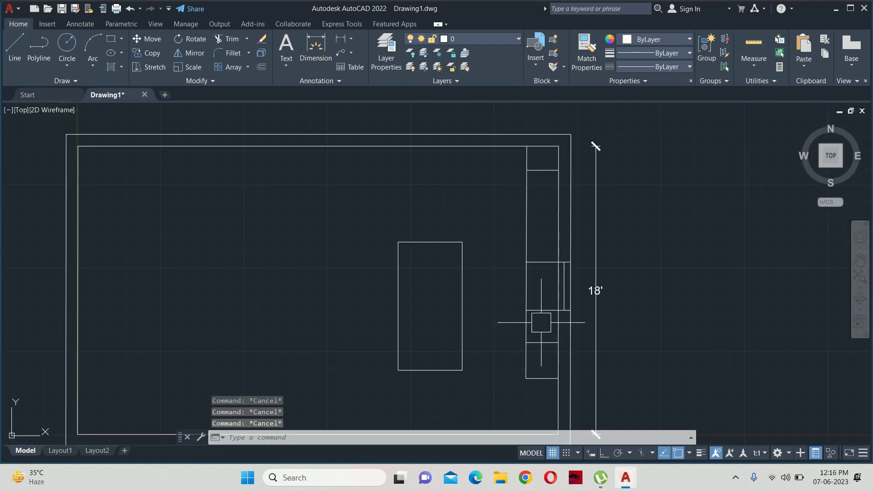
middle_click_drag(508, 331, 513, 296)
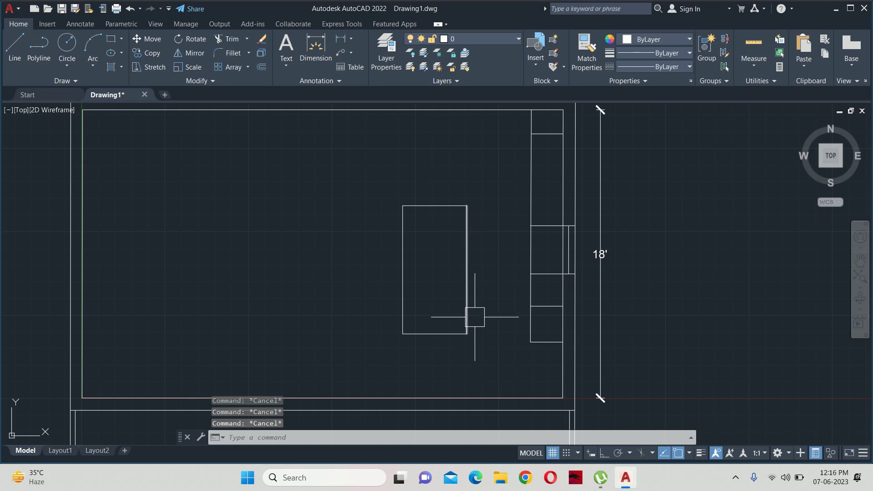
scroll(473, 243, "down", 2)
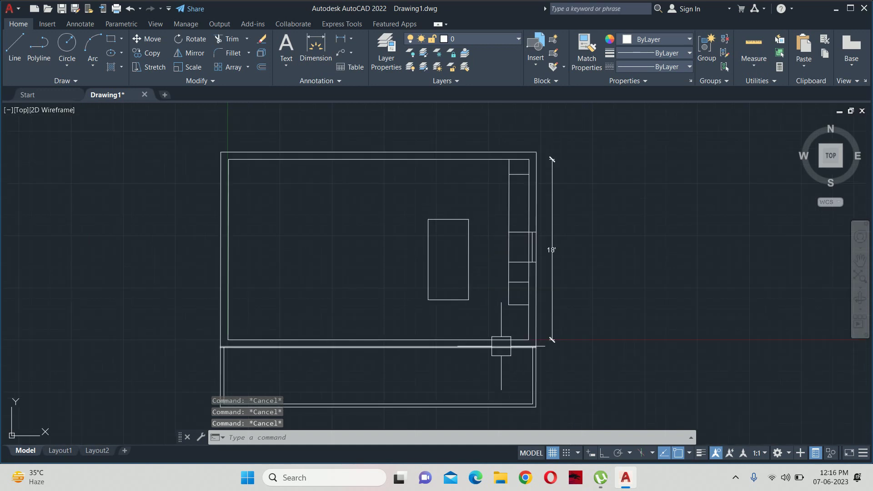
Start stretching the inner rectangle, then cancel the stretch.
type("s")
key("Return")
left_click(483, 318)
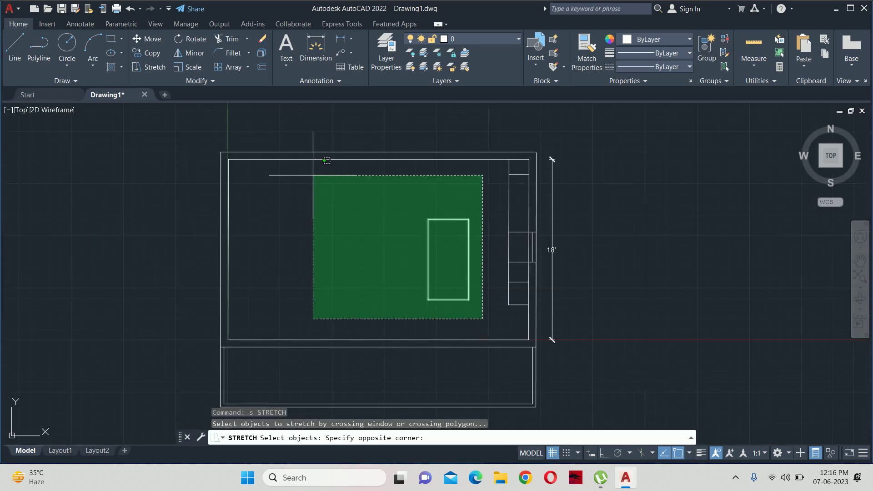
left_click(313, 175)
key("Return")
scroll(392, 245, "up", 5)
left_click(511, 385)
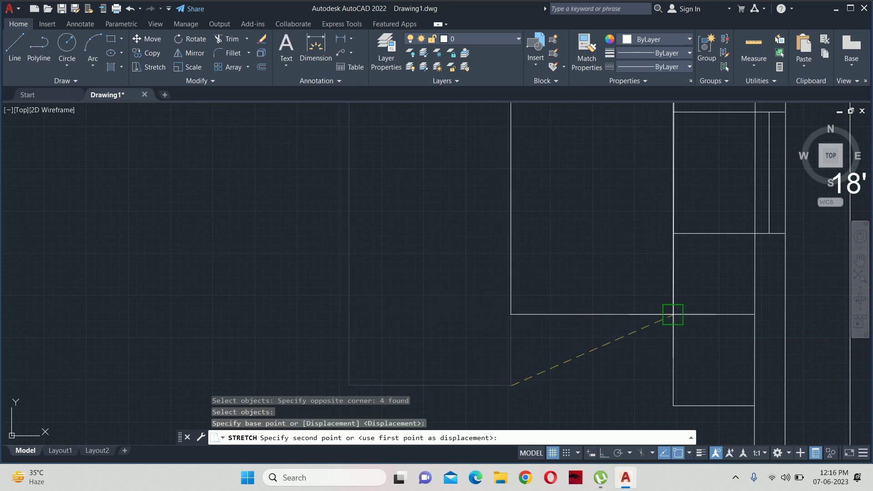
key("Escape")
key("Escape")
key("Escape")
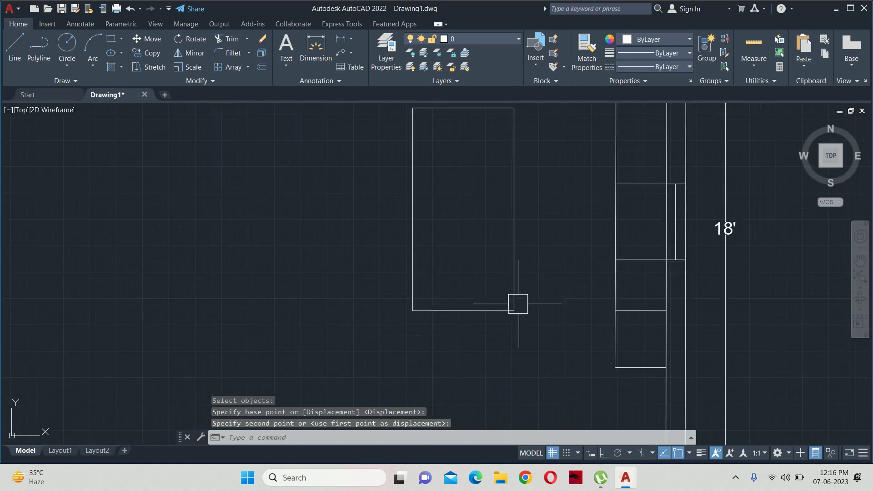
Recentre the plan and inspect the existing 18' dimension.
scroll(509, 319, "down", 5)
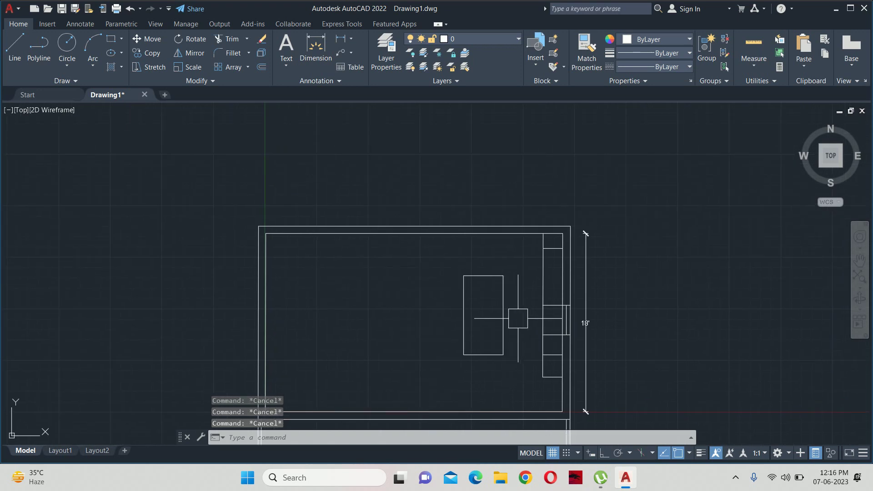
middle_click_drag(515, 319, 507, 262)
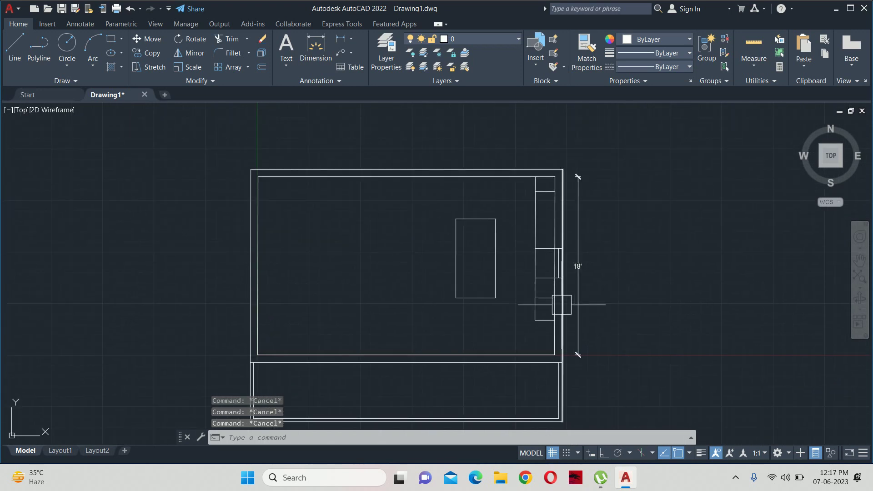
middle_click_drag(559, 304, 547, 284)
left_click(567, 273)
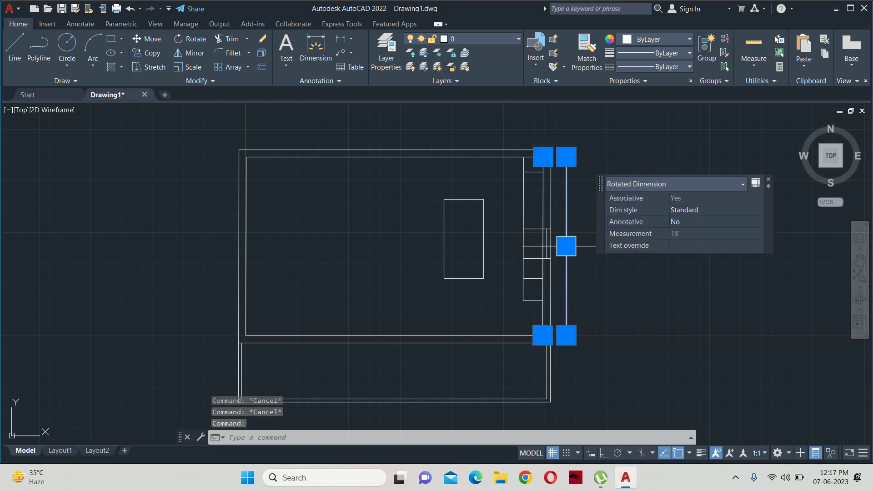
key("Escape")
Add a 30' linear dimension (DLI) above the top wall line.
type("dli")
key("Return")
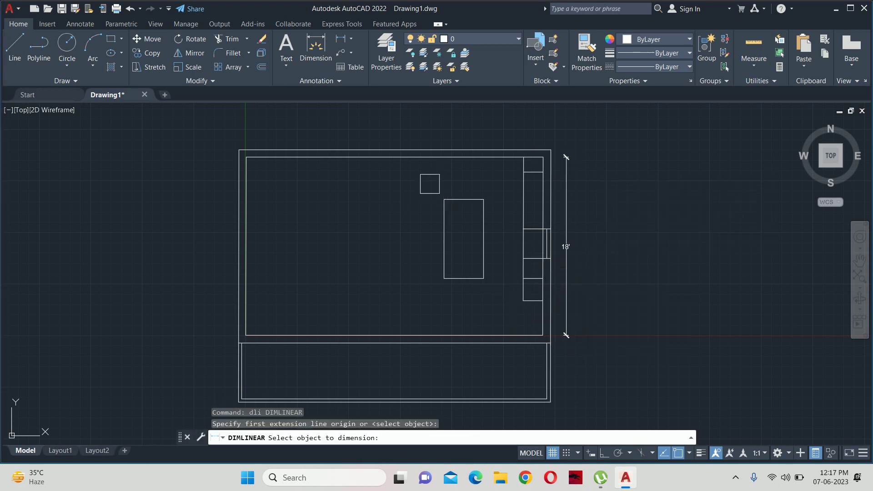
left_click(438, 158)
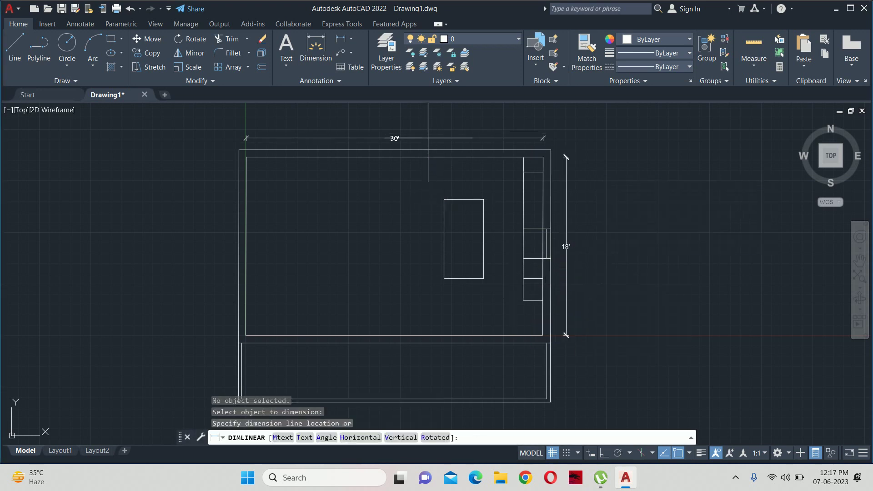
left_click(428, 138)
key("Escape")
key("Escape")
scroll(517, 268, "up", 3)
scroll(552, 254, "down", 1)
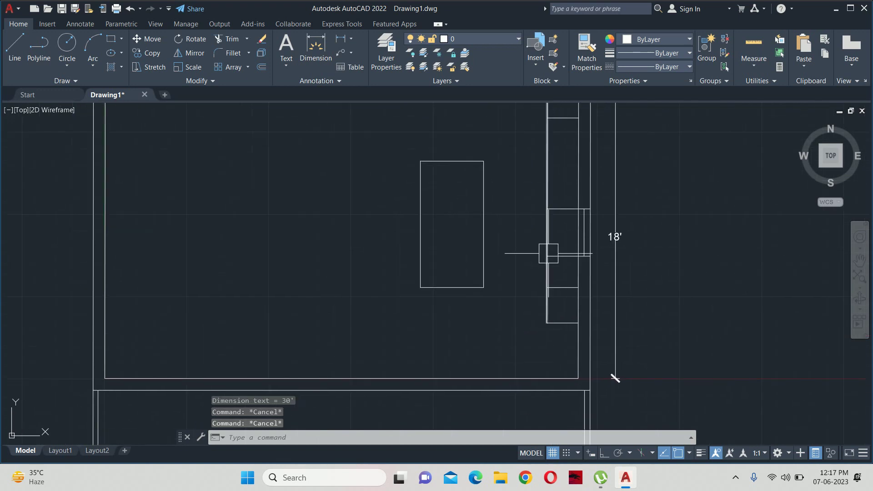
scroll(458, 184, "down", 2)
key("Escape")
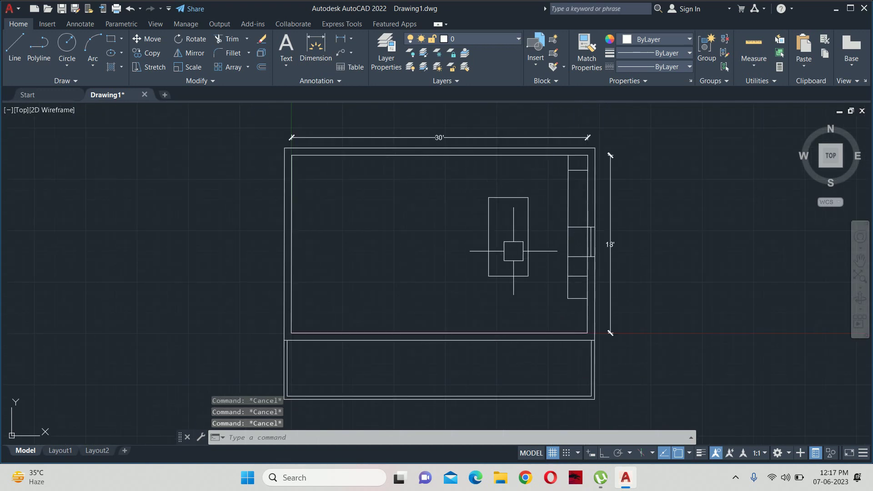
scroll(548, 237, "up", 4)
Offset the rectangle's left edge 2' inward to divide it.
type("o")
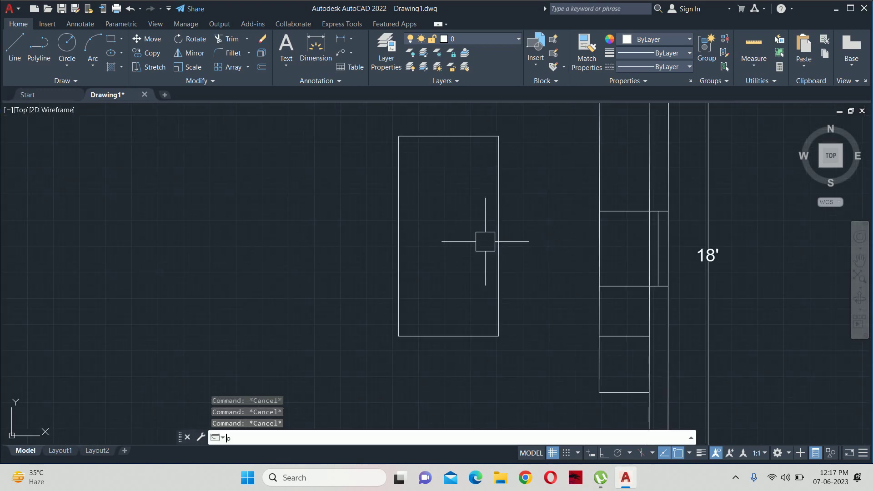
key("Return")
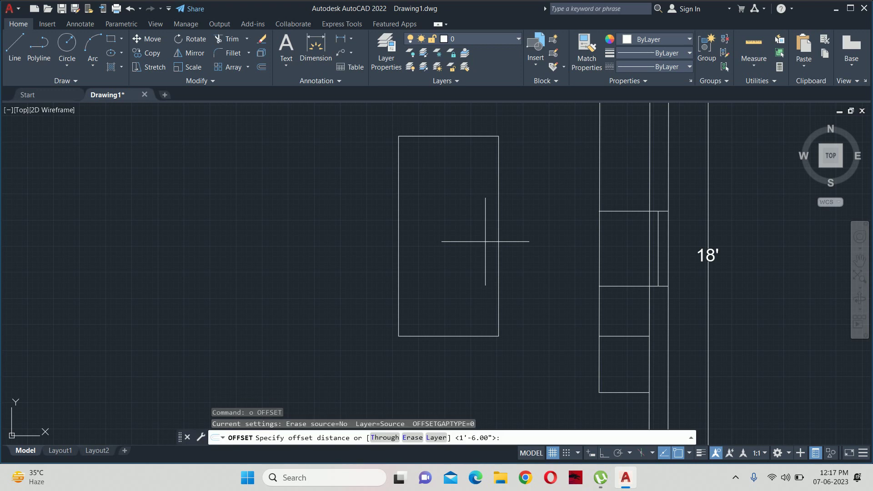
type("24")
key("Return")
left_click(403, 251)
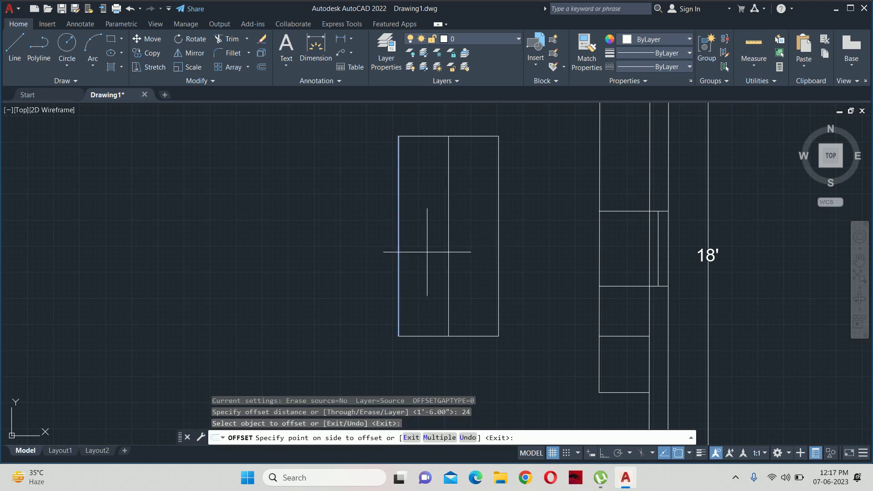
key("Escape")
key("Escape")
key("Return")
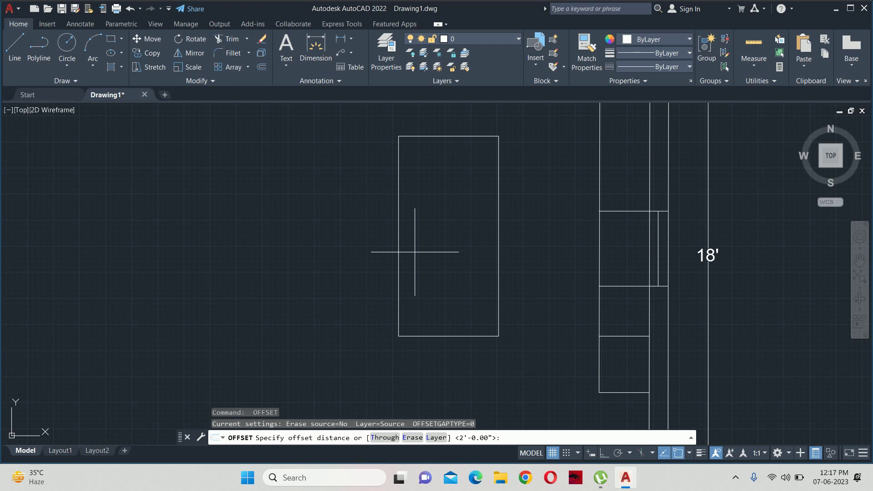
key("Return")
left_click(405, 261)
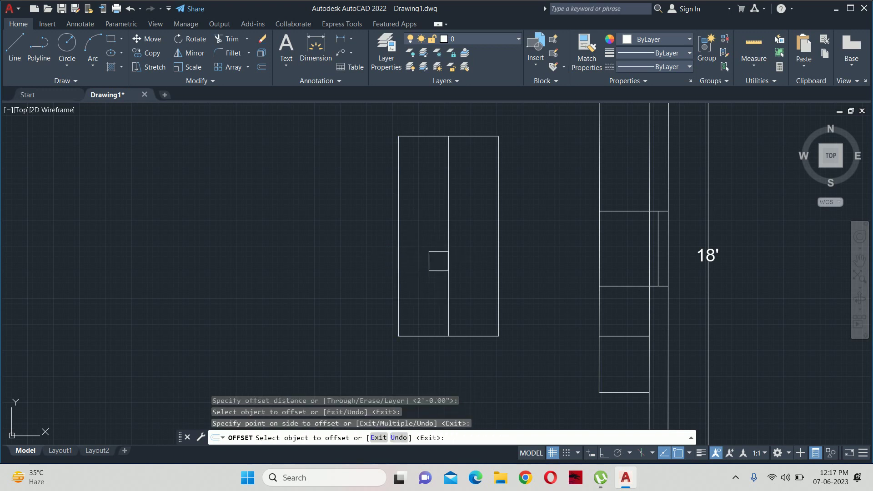
key("Escape")
key("Escape")
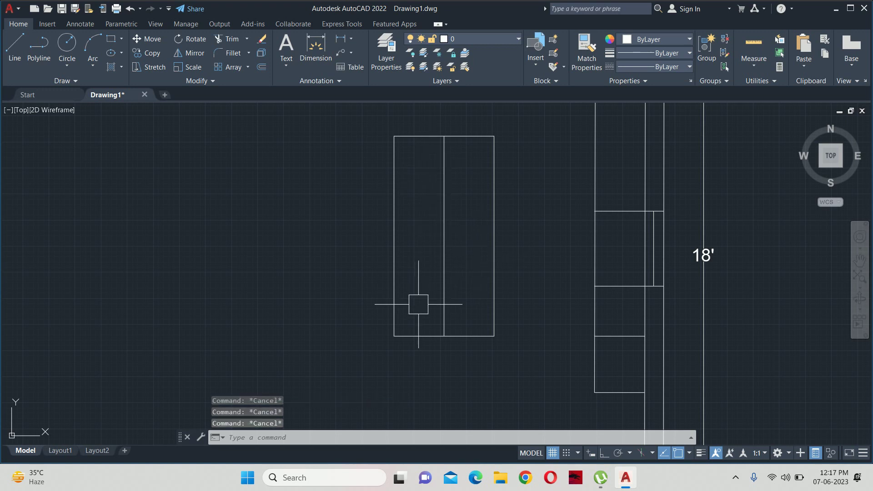
Make a test offset of 4 from the left edge, then delete the unwanted thin line.
type("o")
key("Return")
type("4")
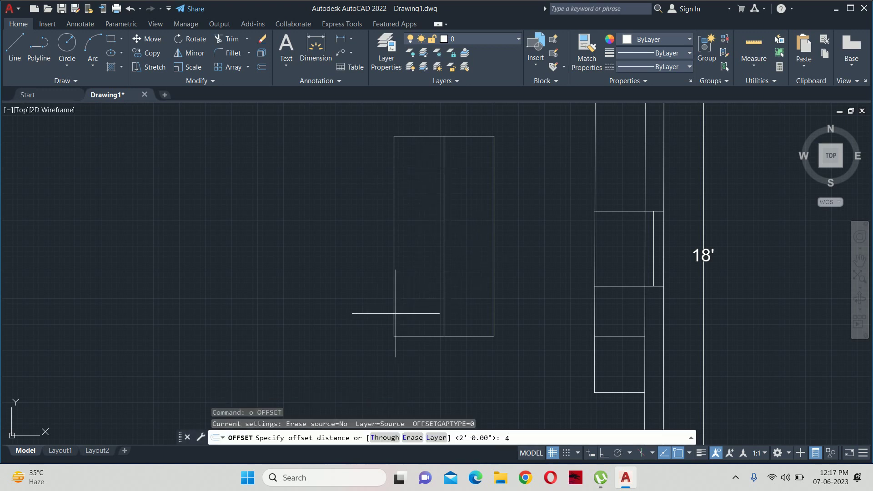
type("5")
key("Return")
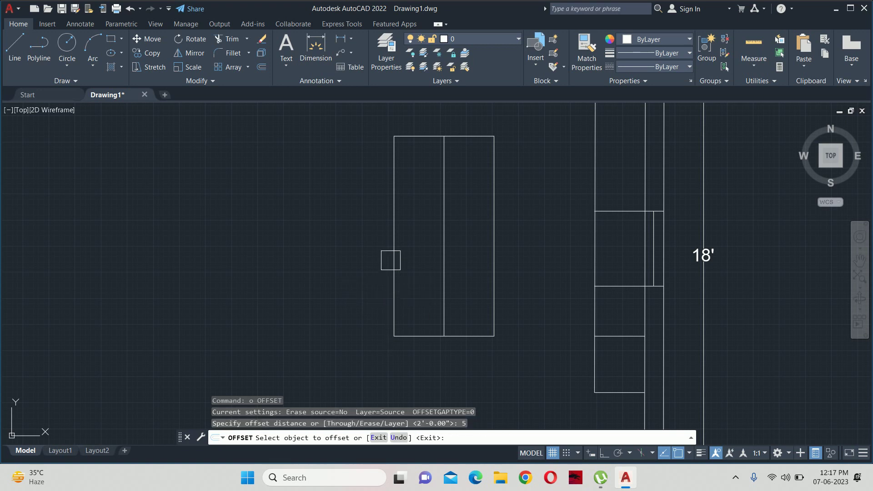
left_click(394, 259)
key("Escape")
key("Escape")
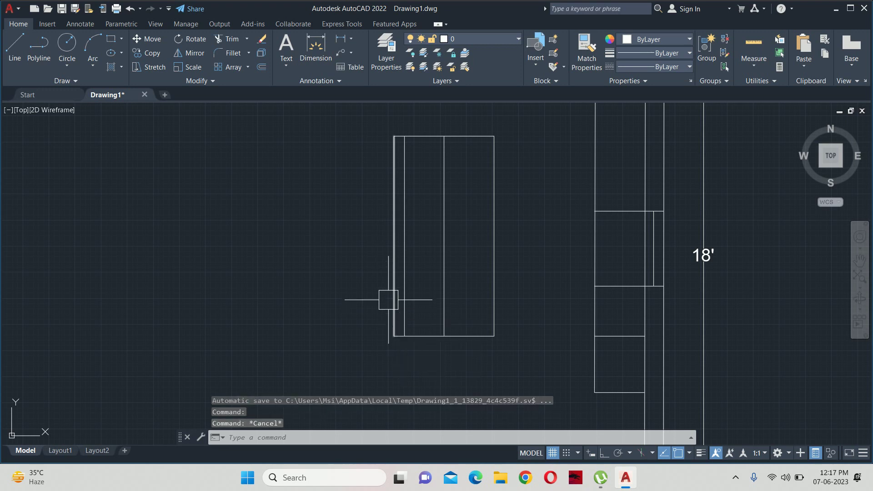
left_click(405, 269)
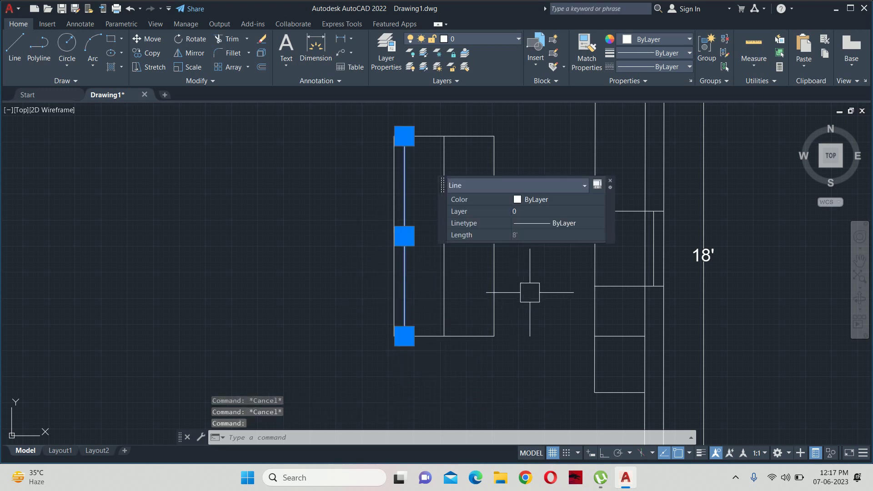
key("Delete")
scroll(531, 289, "down", 5)
Pan and zoom to bring the lower wall and the room's bottom-right corner into view.
middle_click_drag(524, 291, 478, 267)
key("Escape")
key("Escape")
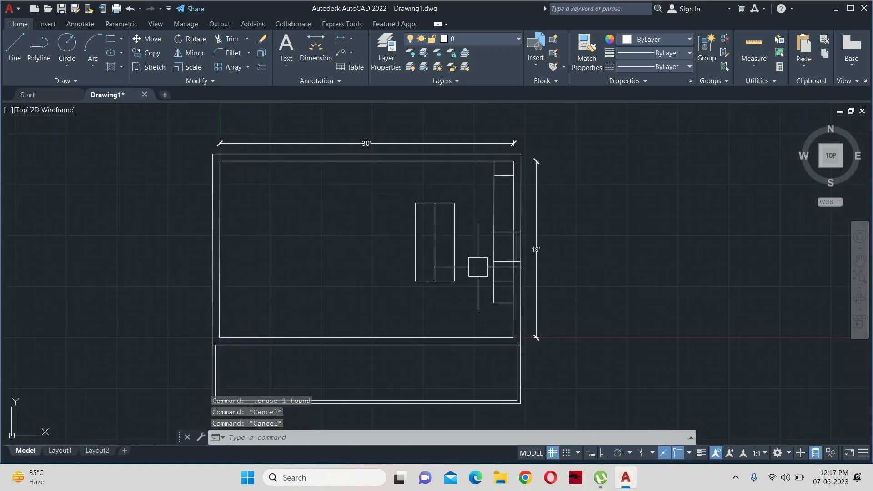
scroll(534, 259, "up", 3)
middle_click_drag(452, 235, 458, 263)
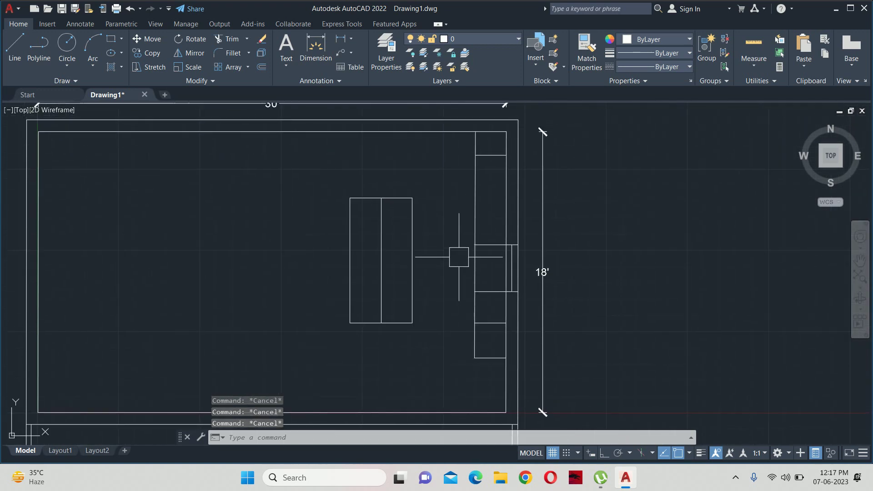
middle_click_drag(490, 335, 471, 272)
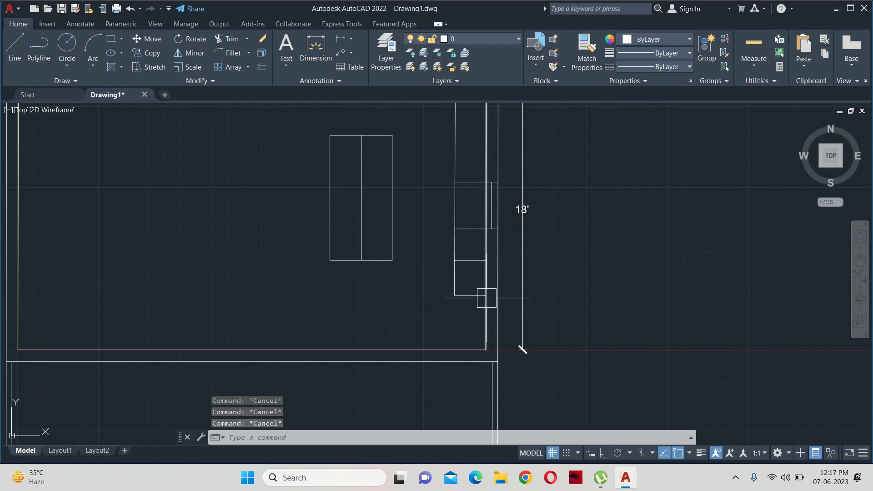
type("d")
middle_click_drag(461, 334, 496, 294)
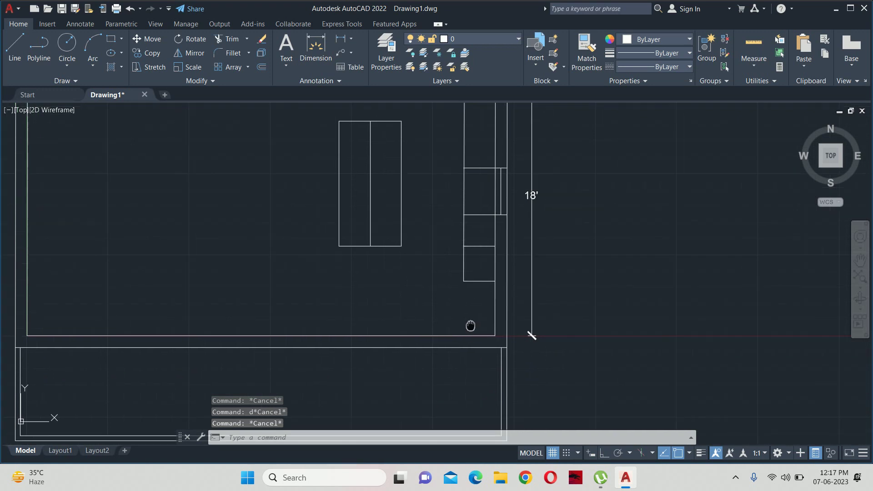
key("BackSpace")
type("l")
key("Return")
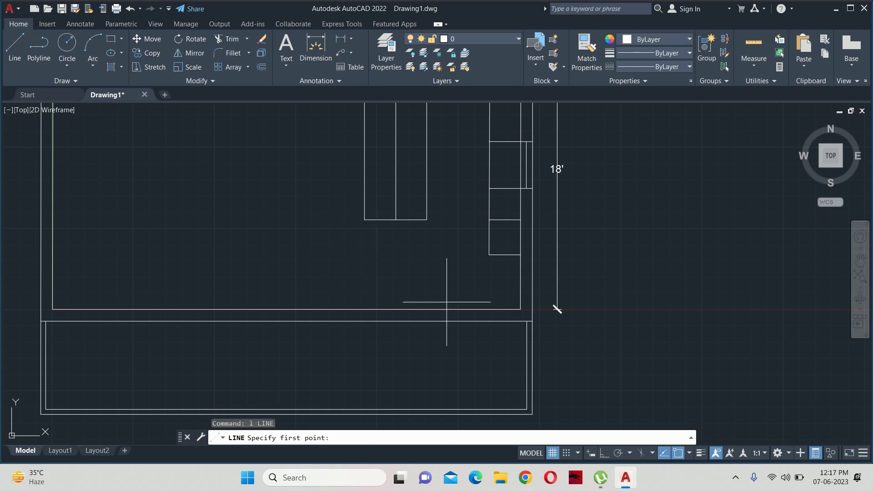
key("Escape")
key("Escape")
Offset a wall line 12' to start framing the bottom door opening.
type("o")
key("Return")
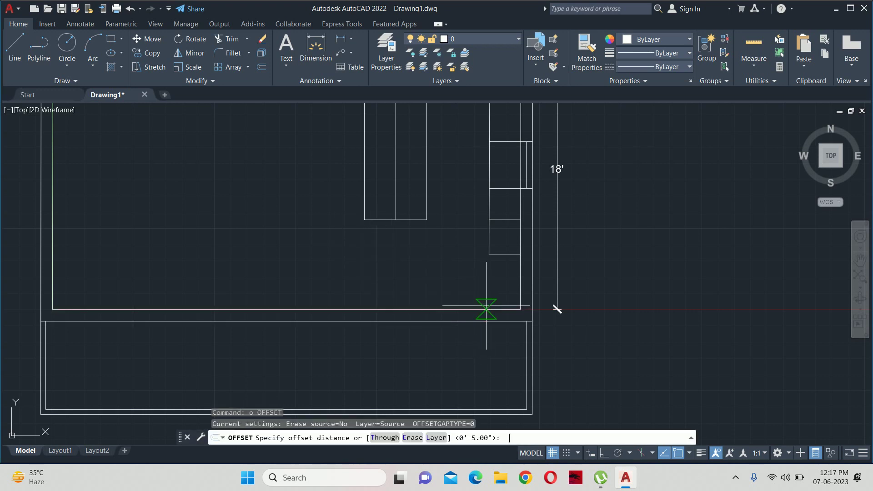
type("'")
key("Return")
scroll(503, 299, "up", 4)
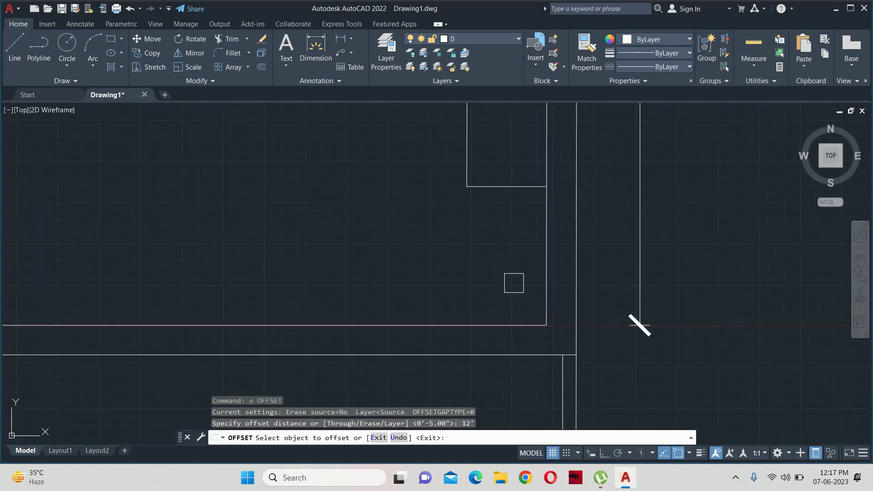
left_click(539, 286)
left_click(479, 305)
key("Return")
mouse_move(318, 292)
middle_mouse_down()
mouse_move(573, 366)
mouse_move(437, 209)
middle_mouse_up()
Extend the vertical line down to meet the lower wall.
scroll(416, 236, "up", 4)
key("Escape")
key("Escape")
type("ex")
key("Return")
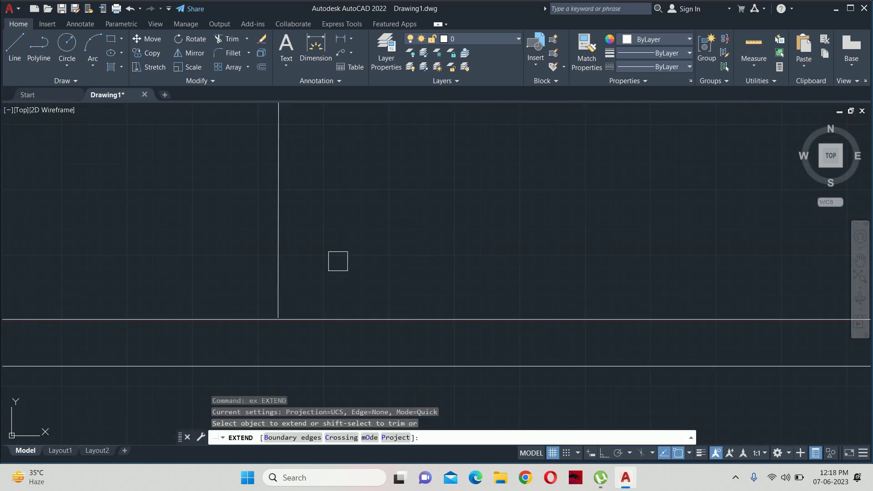
left_click(285, 297)
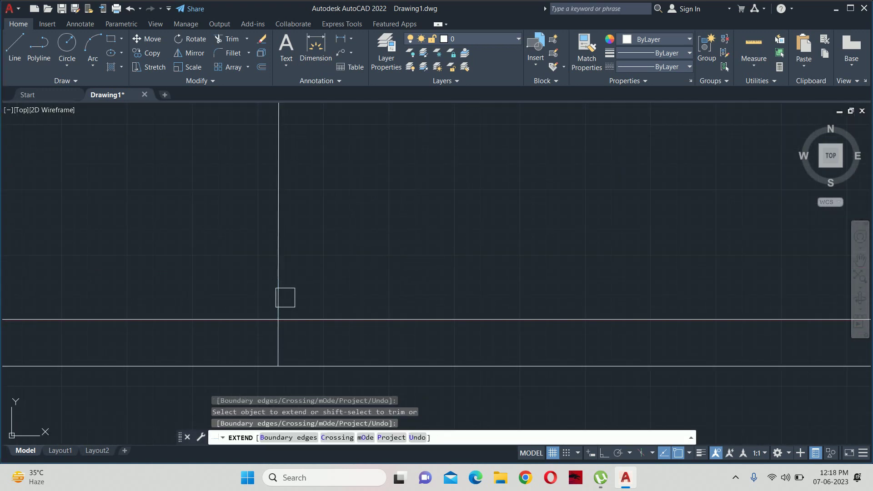
key("Return")
Offset the short vertical wall line 5' to frame the door opening.
scroll(283, 293, "down", 2)
type("o")
key("Return")
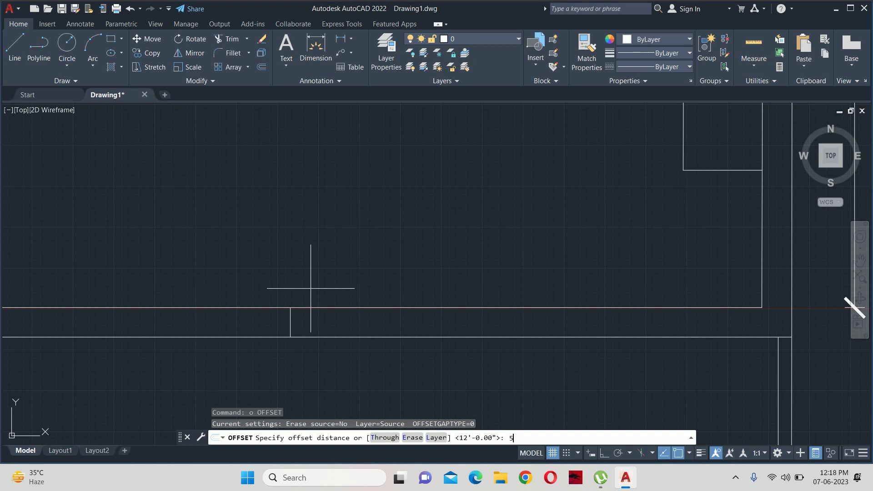
type("'")
key("Return")
left_click(289, 317)
left_click(376, 316)
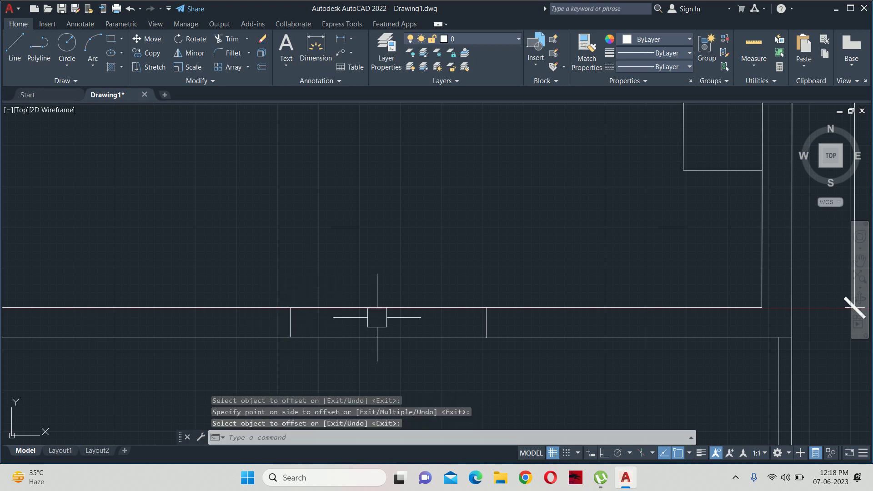
key("Escape")
key("Escape")
Fence-trim the bottom wall segments inside the opening, then zoom out over the plan.
type("tr")
key("Return")
left_click(415, 260)
key("Escape")
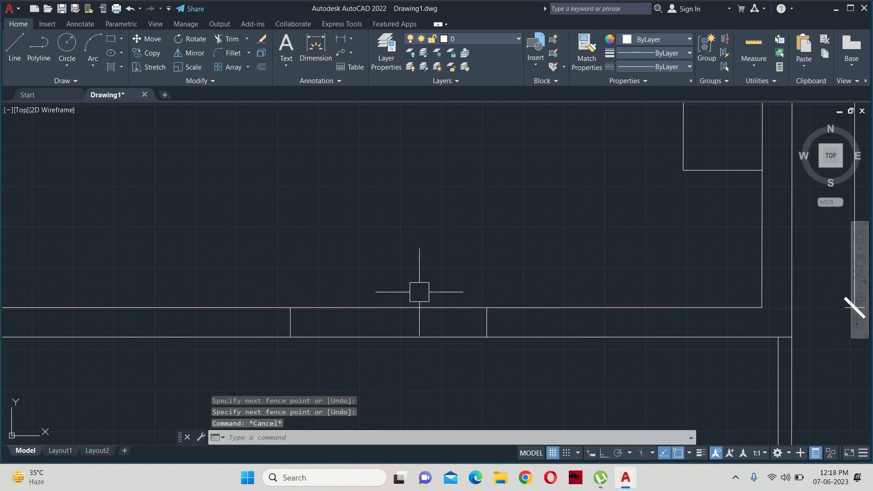
key("Escape")
type("tr")
key("Return")
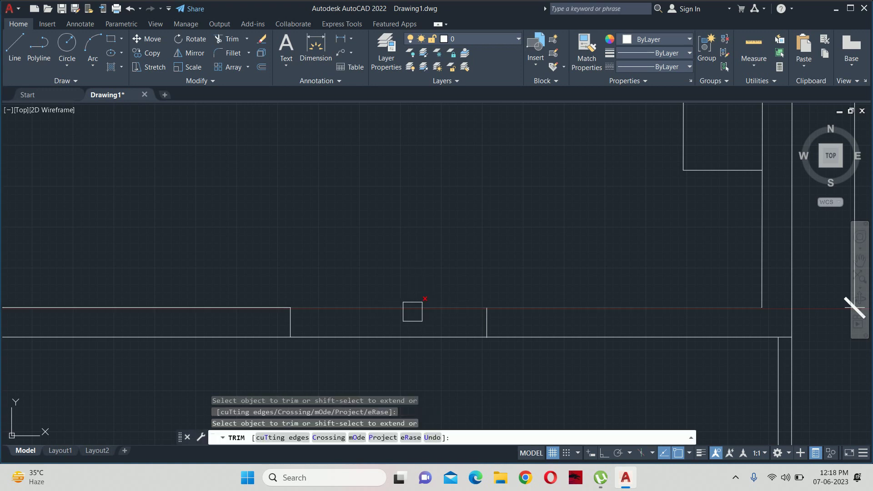
left_click(486, 322)
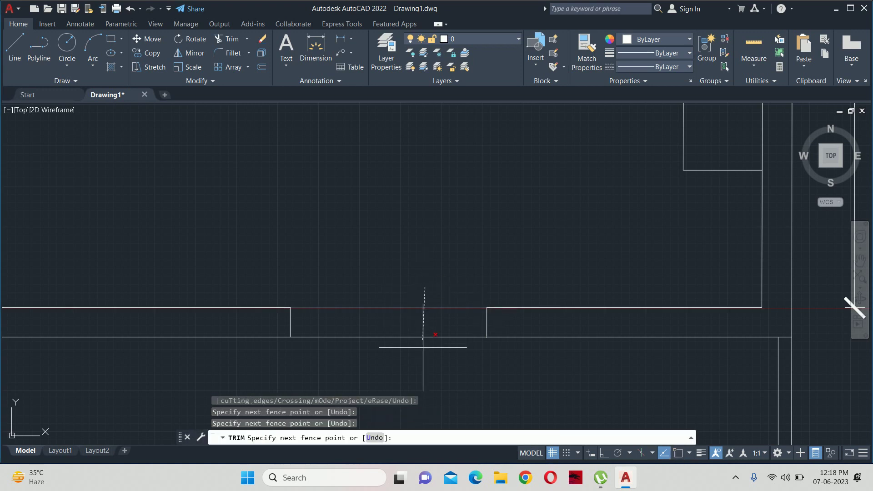
key("Return")
key("Escape")
scroll(364, 303, "down", 5)
scroll(375, 296, "up", 2)
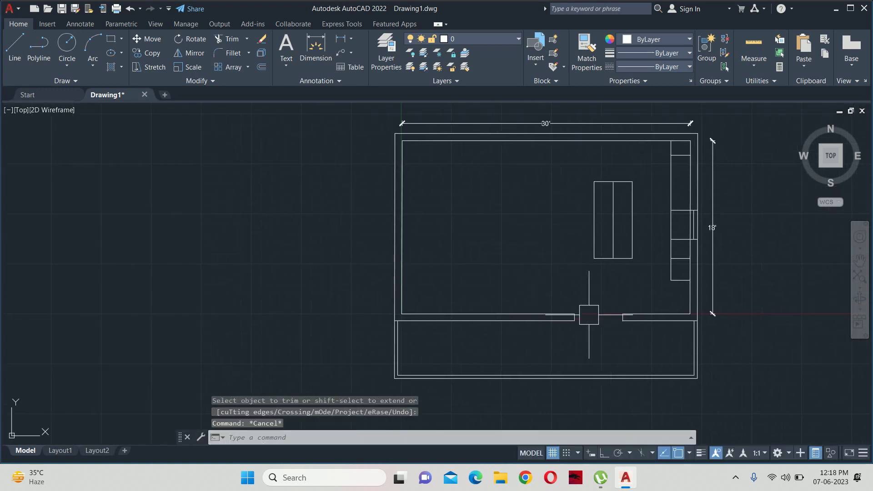
scroll(594, 318, "up", 3)
middle_click_drag(595, 318, 370, 303)
key("Escape")
key("Escape")
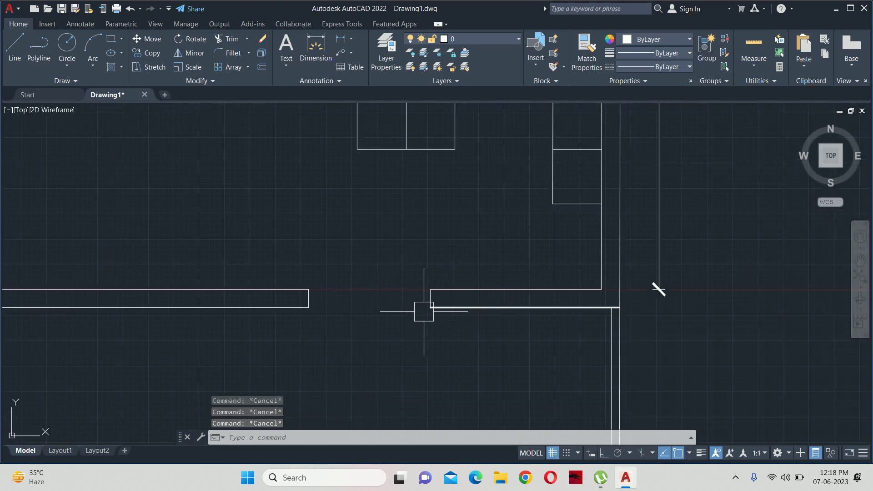
Zoom in on the doorway's right wall end; a linear dimension is started and abandoned.
scroll(473, 323, "down", 4)
scroll(486, 327, "up", 1)
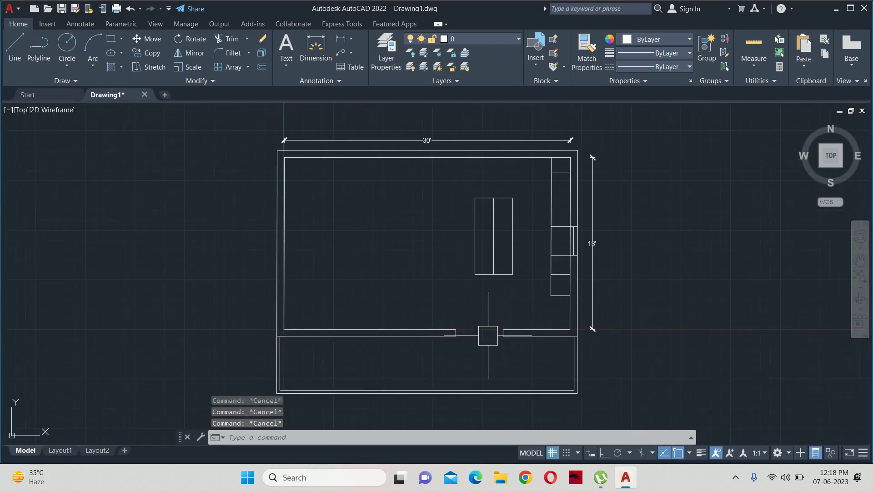
scroll(487, 337, "up", 2)
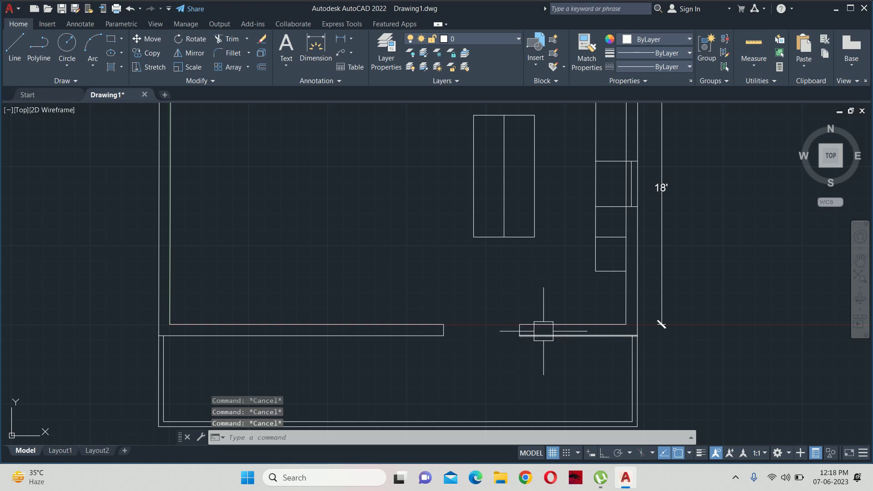
scroll(530, 328, "up", 4)
type("dli")
key("Return")
key("Return")
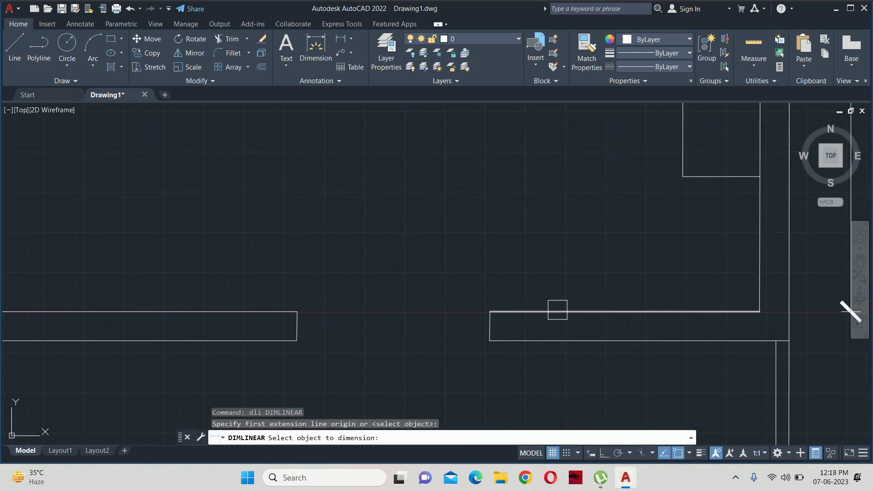
left_click(557, 312)
key("Escape")
Stretch the three right wall-end lines 12 inches right with Ortho on.
type("s")
key("Return")
left_click(548, 282)
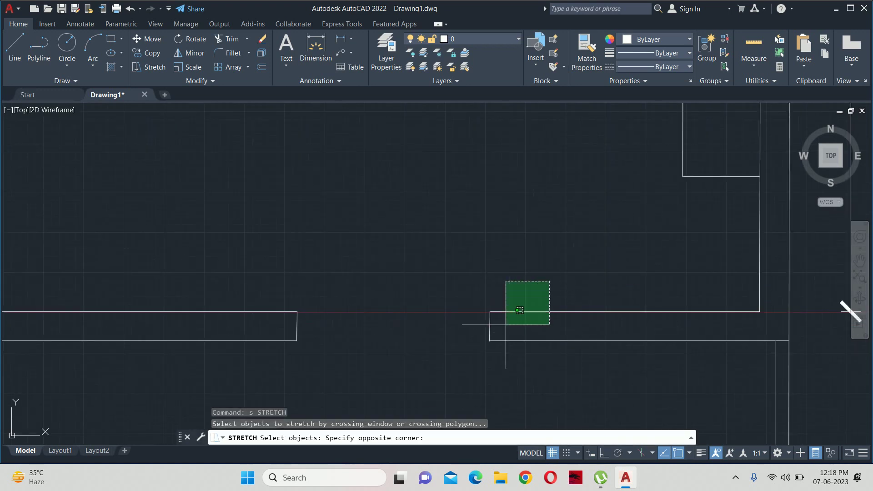
left_click(469, 361)
key("Return")
left_click(457, 293)
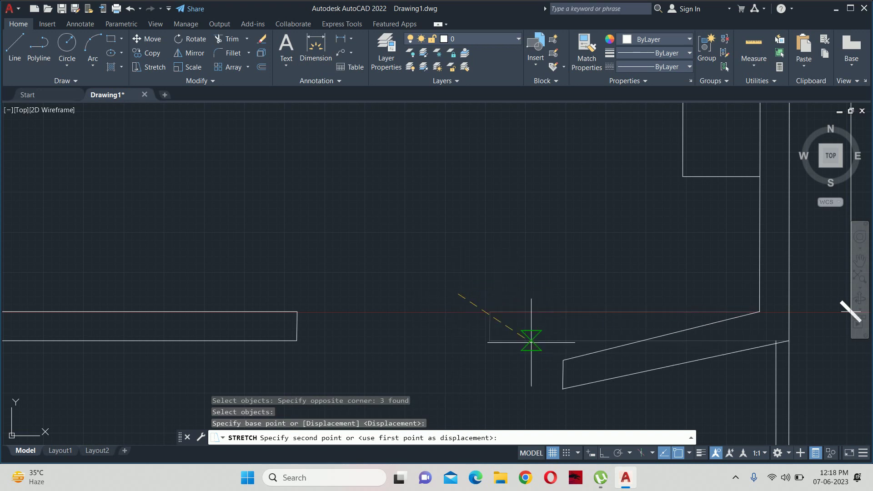
left_click(604, 452)
type("1")
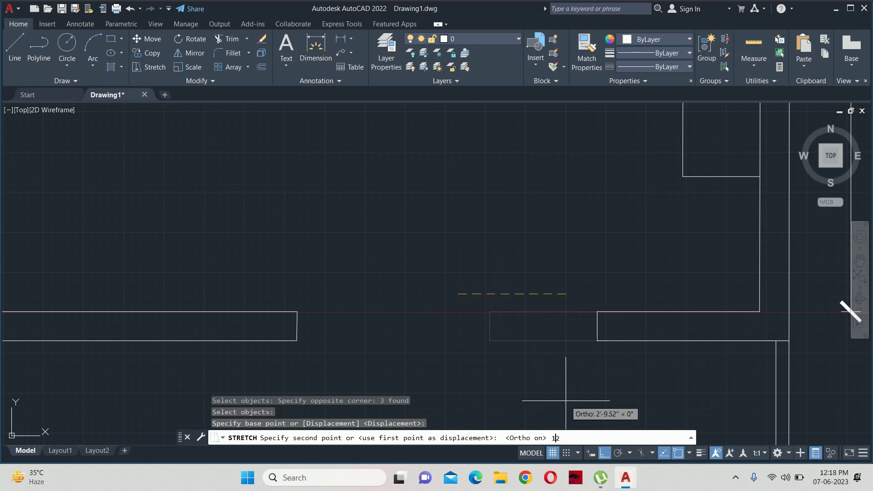
type("2")
key("Escape")
key("Escape")
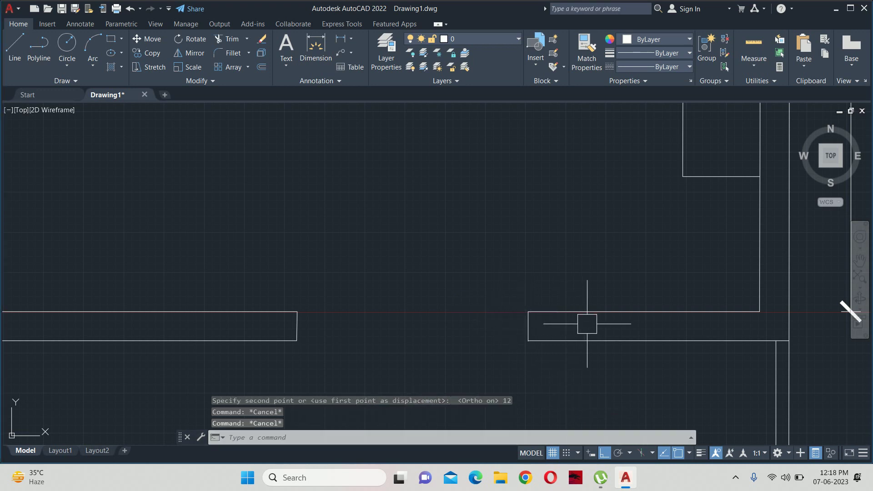
scroll(587, 323, "down", 8)
scroll(566, 273, "up", 2)
scroll(567, 274, "up", 2)
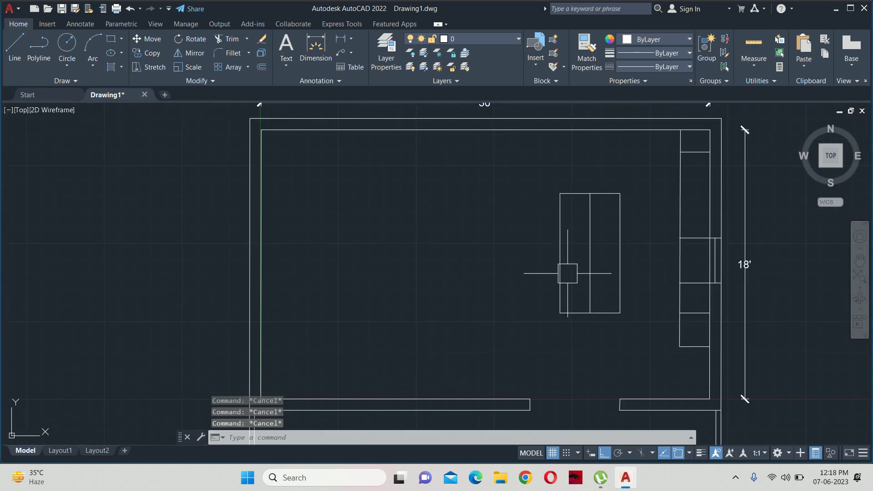
scroll(506, 262, "down", 2)
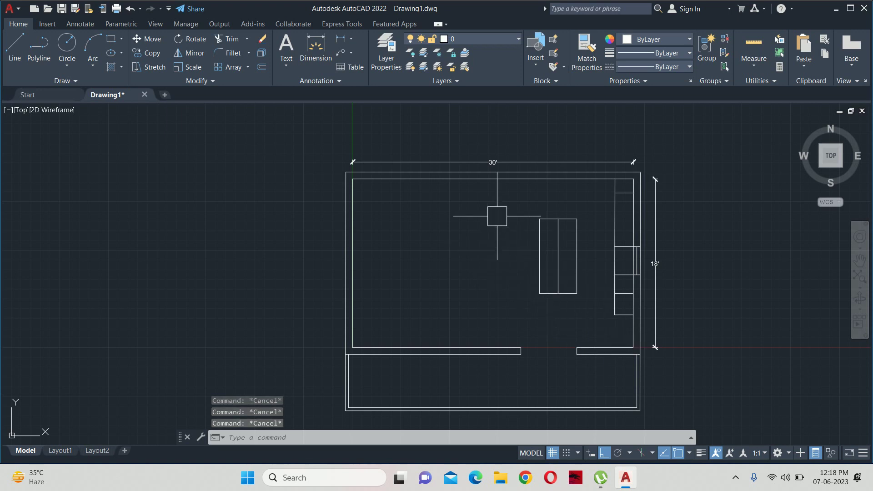
type("1")
Draw a vertical guide line from the door opening edge up to the top wall.
key("Return")
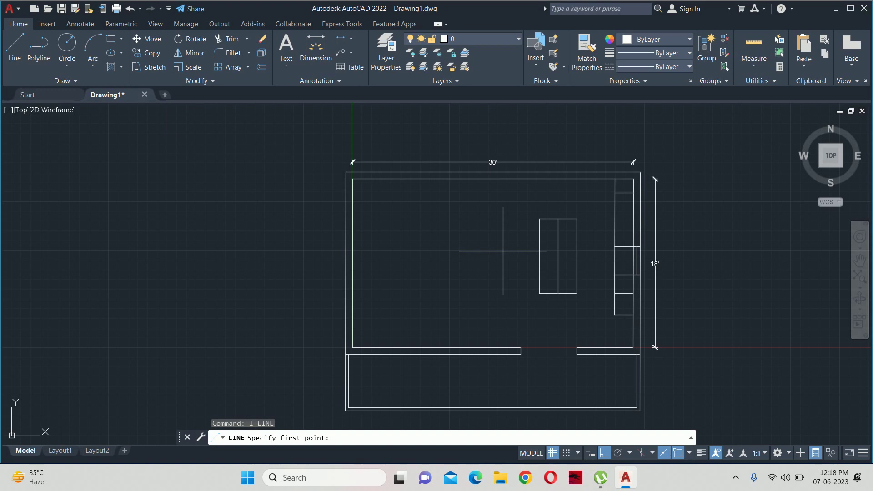
key("Escape")
key("Escape")
type("l")
key("Return")
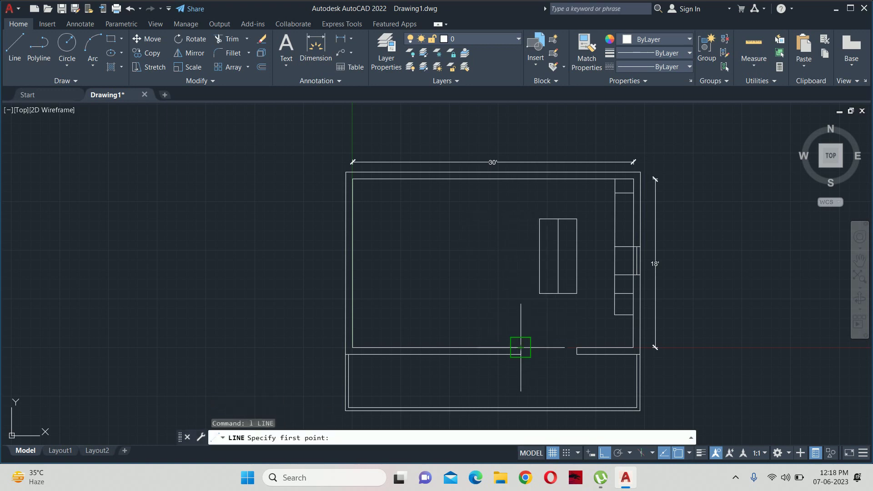
left_click(521, 347)
scroll(526, 185, "up", 4)
left_click(515, 152)
key("Return")
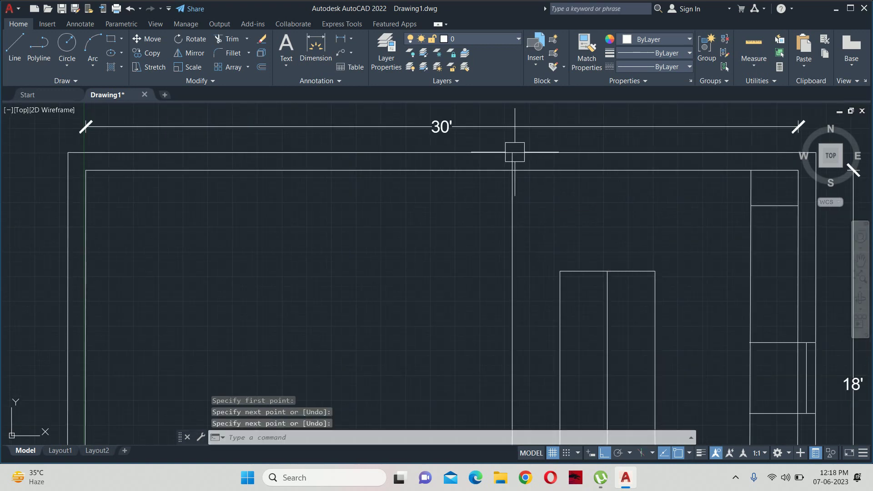
key("Escape")
key("Escape")
scroll(523, 164, "up", 2)
scroll(558, 236, "down", 2)
Offset the vertical guide line 4' to the left.
type("l")
key("Return")
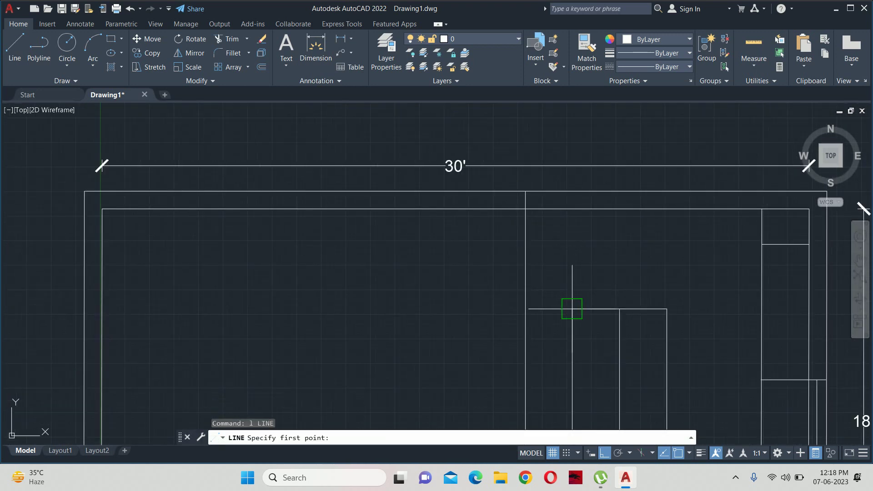
left_click(572, 308)
key("Escape")
key("Escape")
scroll(566, 218, "up", 4)
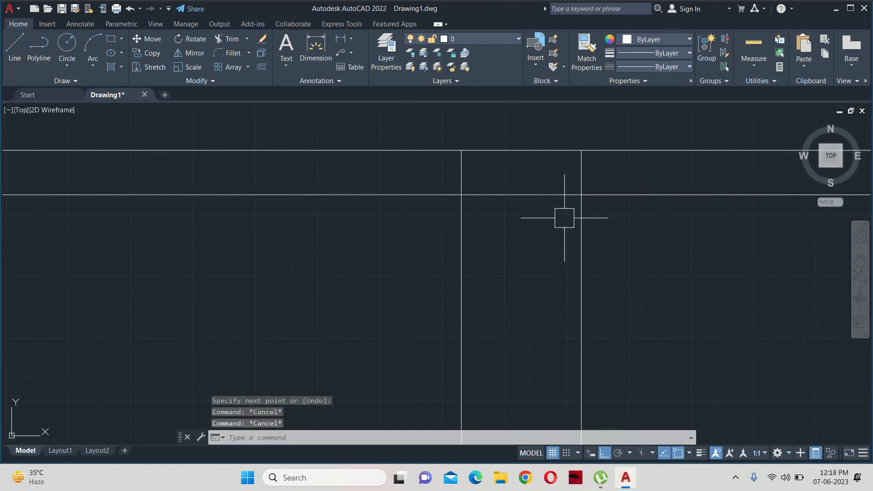
type("o")
key("Return")
type("4'")
key("Return")
left_click(582, 246)
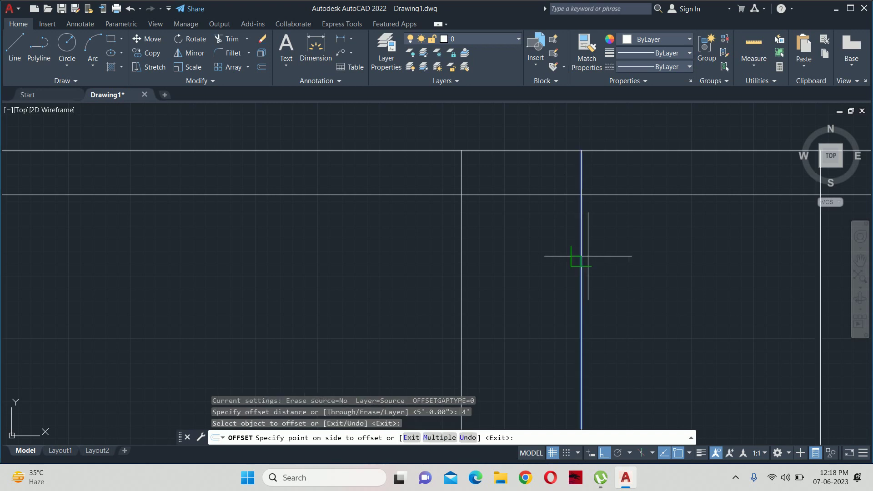
left_click(311, 272)
key("Escape")
key("Escape")
Fence-trim the guide lines and the top wall segments to open the doorway.
type("tr")
key("Return")
left_click(616, 258)
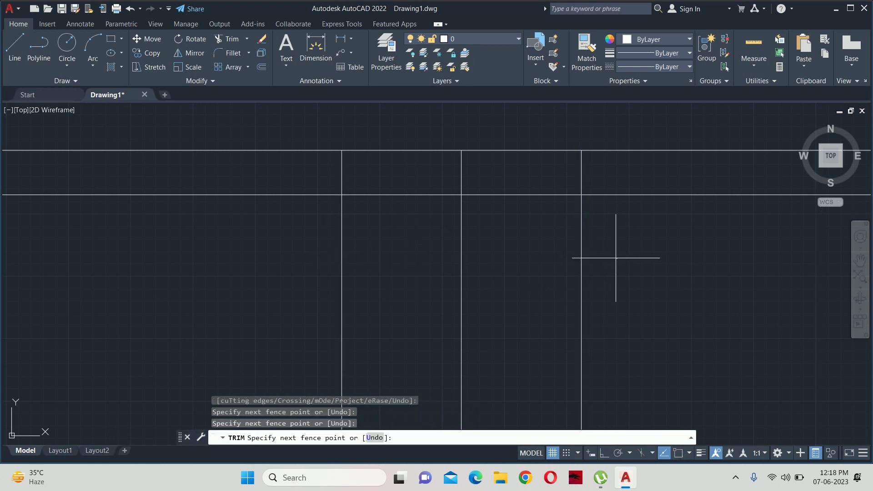
key("Return")
left_click(407, 226)
key("Return")
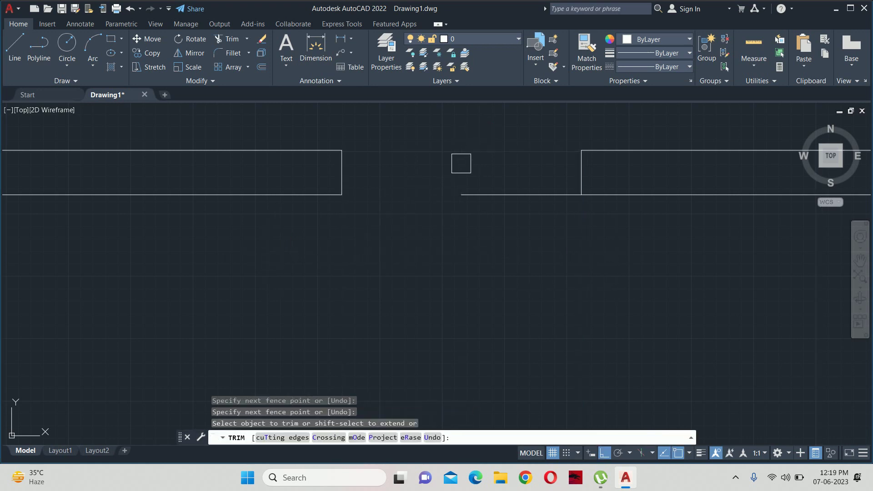
key("Escape")
key("Escape")
scroll(484, 187, "down", 3)
scroll(479, 218, "down", 2)
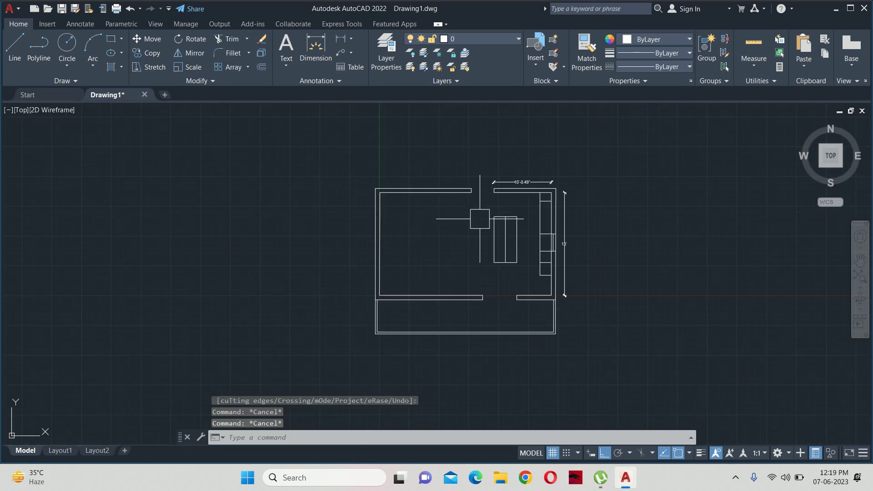
scroll(474, 207, "up", 2)
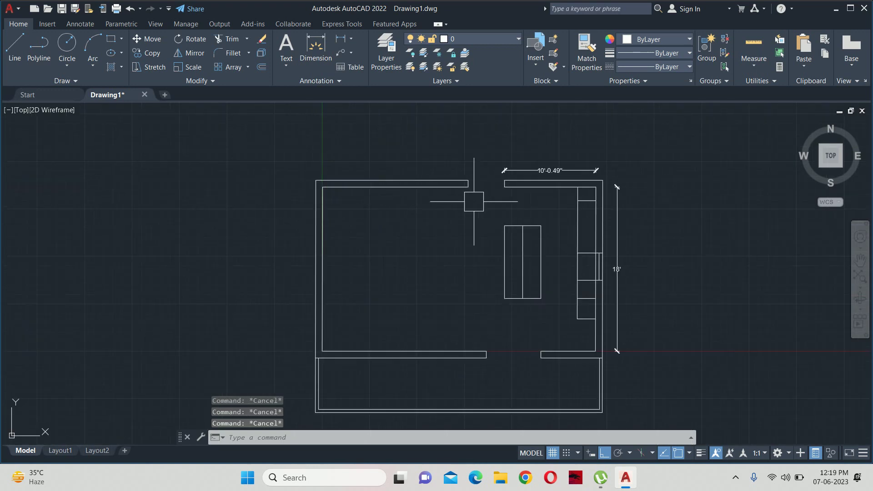
scroll(474, 227, "up", 1)
scroll(471, 223, "down", 1)
Stretch the top doorway's left wall end 12 inches to the left to widen it.
type("s")
key("Return")
scroll(473, 209, "up", 4)
left_click(479, 189)
left_click(450, 255)
key("Return")
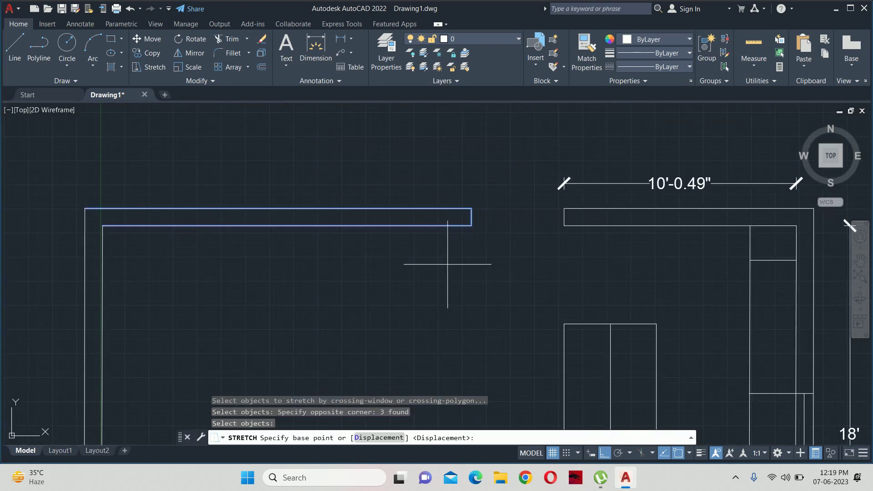
key("Return")
key("Escape")
key("Escape")
key("Escape")
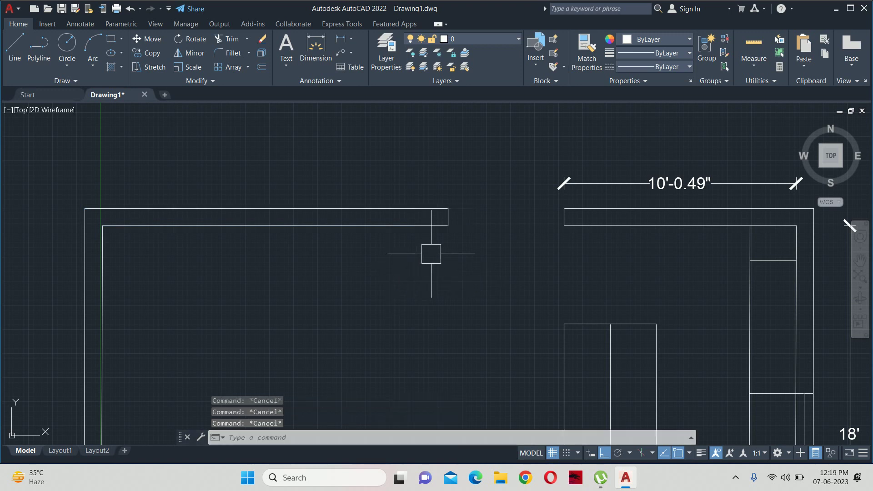
scroll(448, 237, "down", 2)
scroll(452, 236, "down", 2)
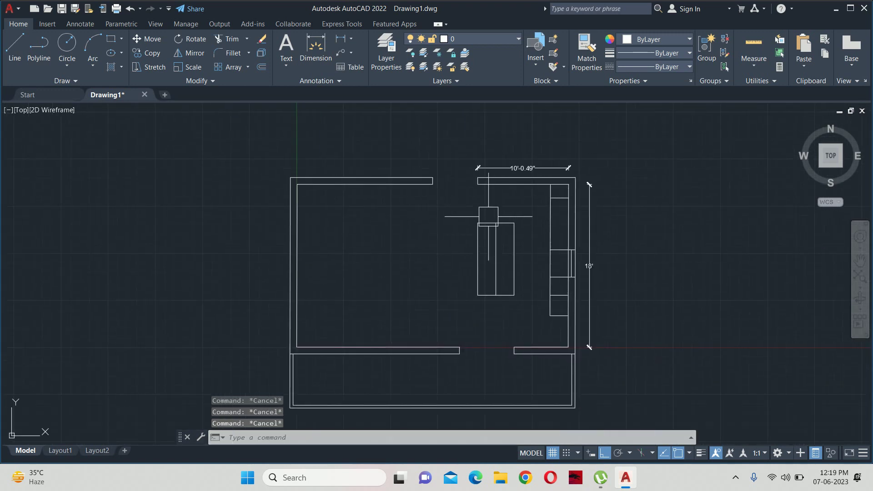
type("h")
key("Return")
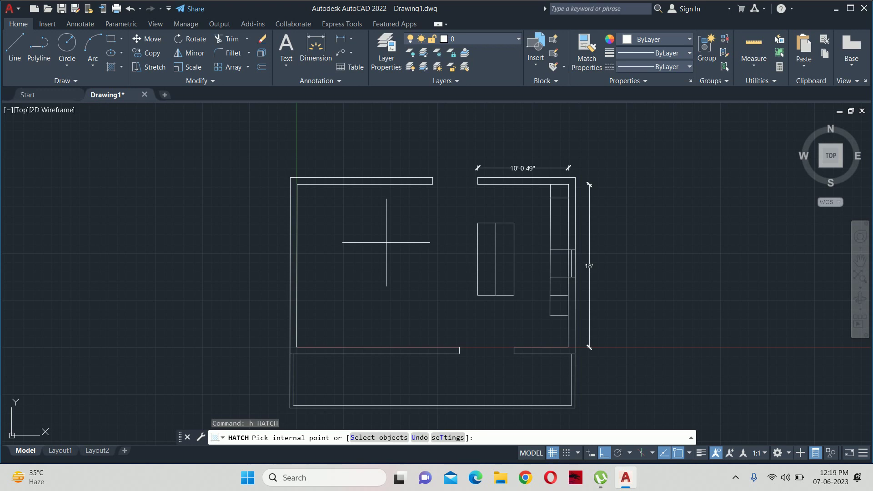
Create the ar-plan-brick wall-9inches layer in red (index 1), then close the layer manager.
key("Escape")
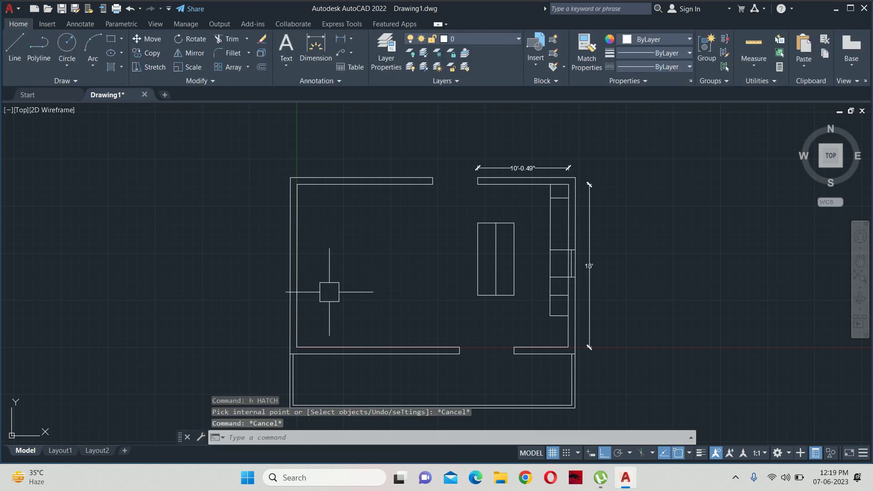
type("la")
key("Return")
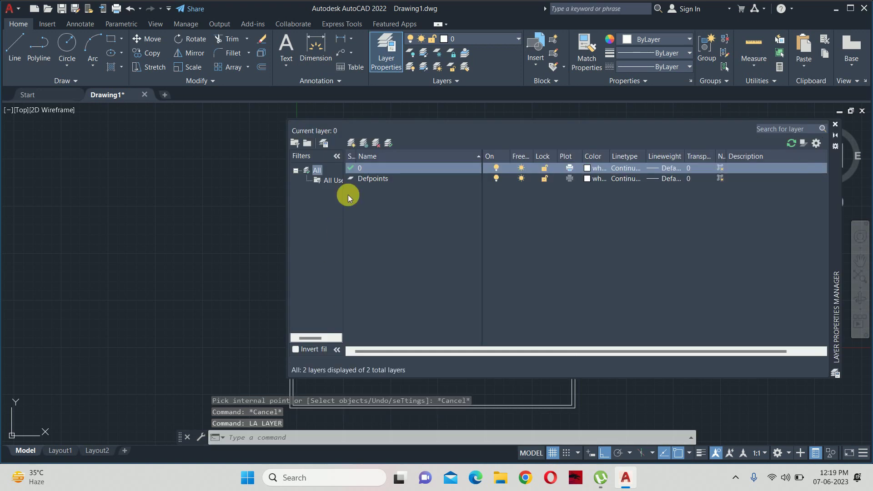
left_click(350, 143)
type("ar-plan-brick wall-9inches")
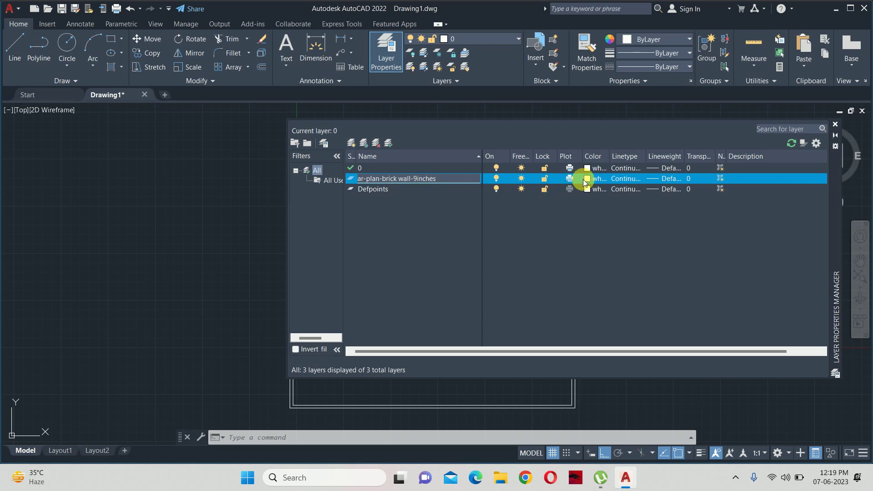
left_click(586, 179)
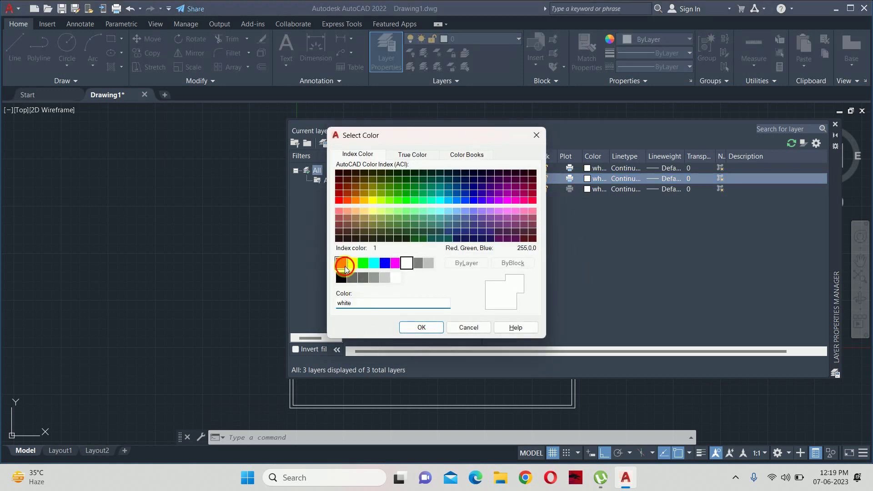
left_click(345, 267)
left_click(418, 327)
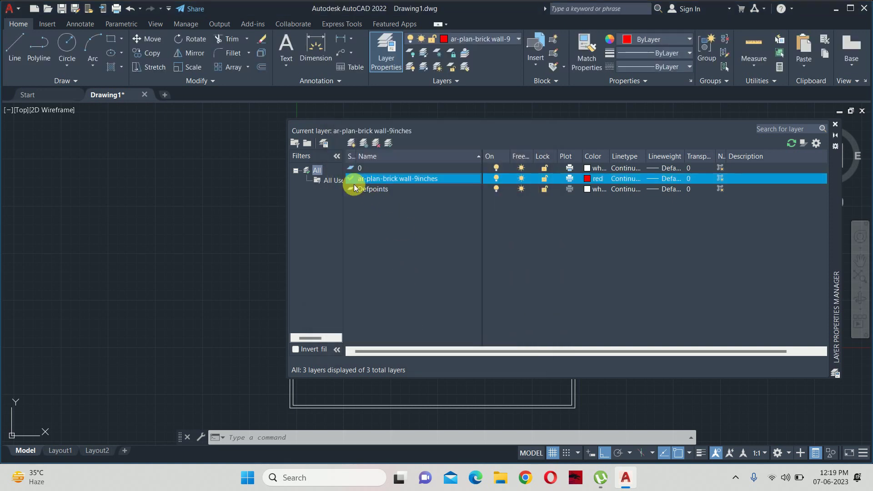
left_click(835, 124)
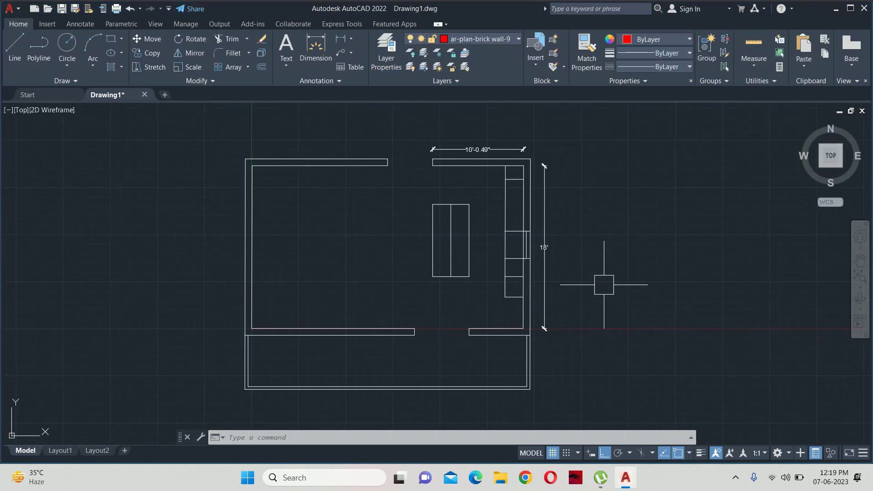
type("1")
Draw a vertical red sample line to the right of the plan.
key("Return")
left_click(620, 242)
left_click(617, 336)
key("Escape")
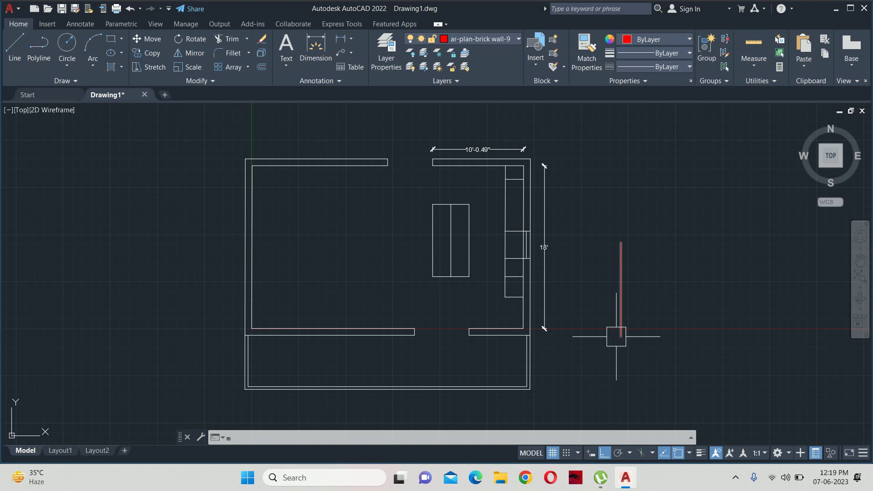
Match the bottom walls to the red sample line's properties with MATCHPROP.
type("a")
key("Return")
left_click(620, 307)
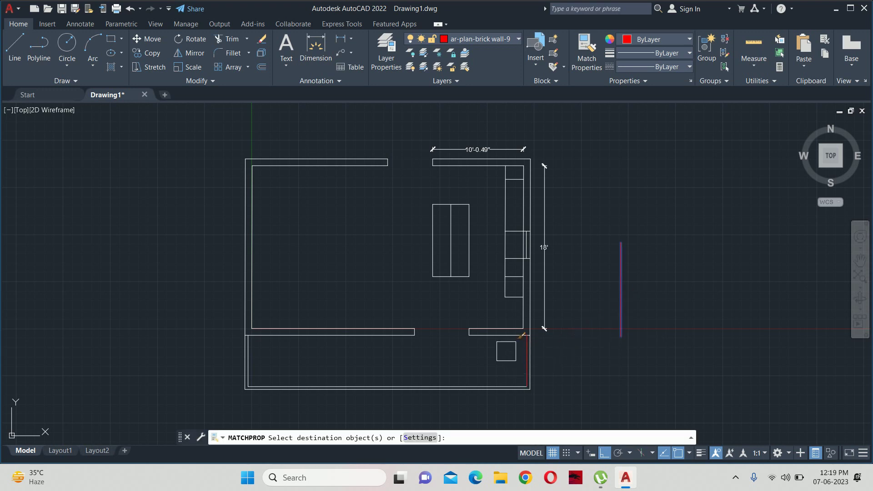
key("Escape")
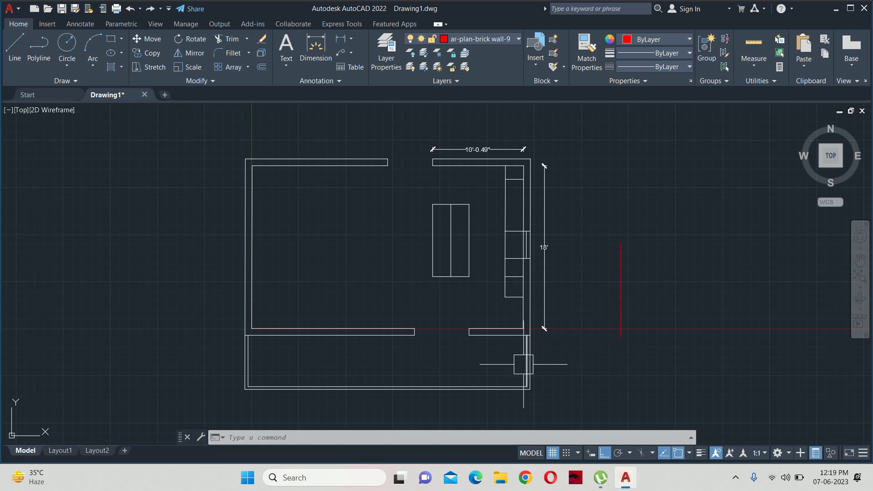
type("ma")
key("Return")
left_click(621, 320)
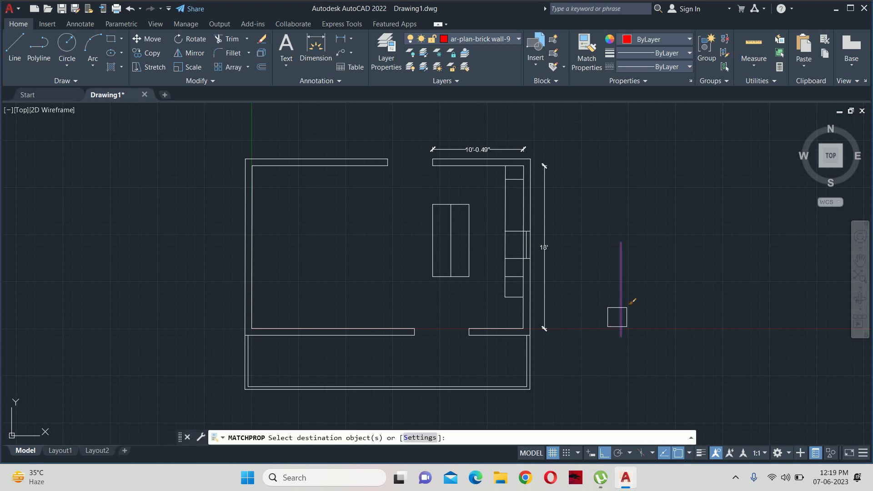
left_click(530, 356)
left_click(300, 314)
middle_click_drag(300, 314, 321, 329)
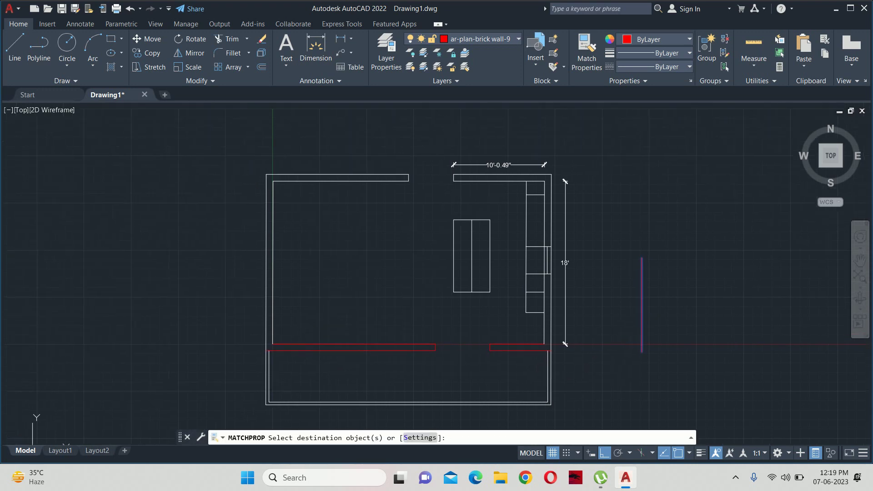
Turn the left and top walls and the top dimension red.
left_click(312, 297)
left_click(200, 132)
left_click(345, 140)
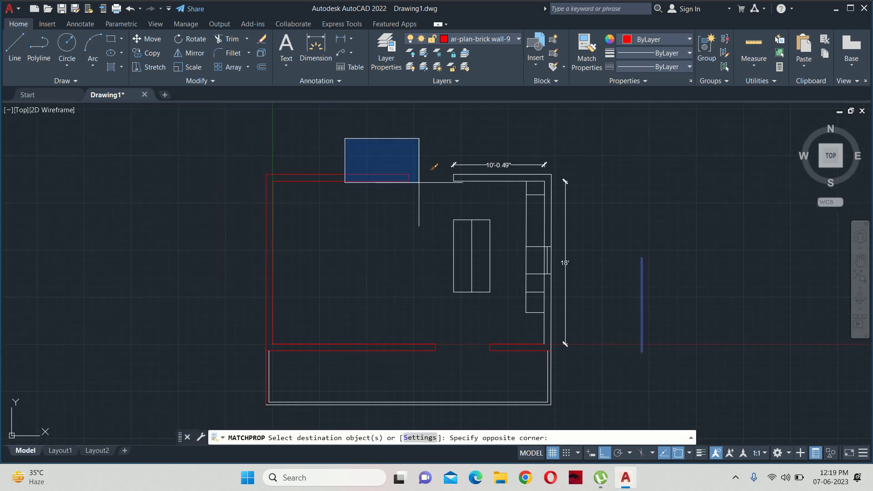
left_click(461, 230)
scroll(473, 200, "up", 4)
left_click(475, 201)
left_click(382, 129)
scroll(490, 181, "down", 2)
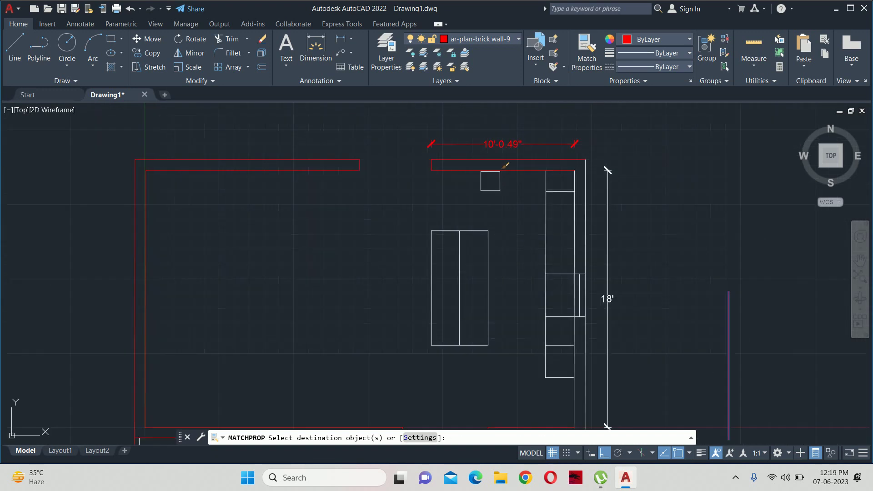
Turn the right wall and the wall junction lines red.
scroll(589, 195, "up", 2)
scroll(591, 214, "up", 2)
left_click(599, 227)
left_click(557, 225)
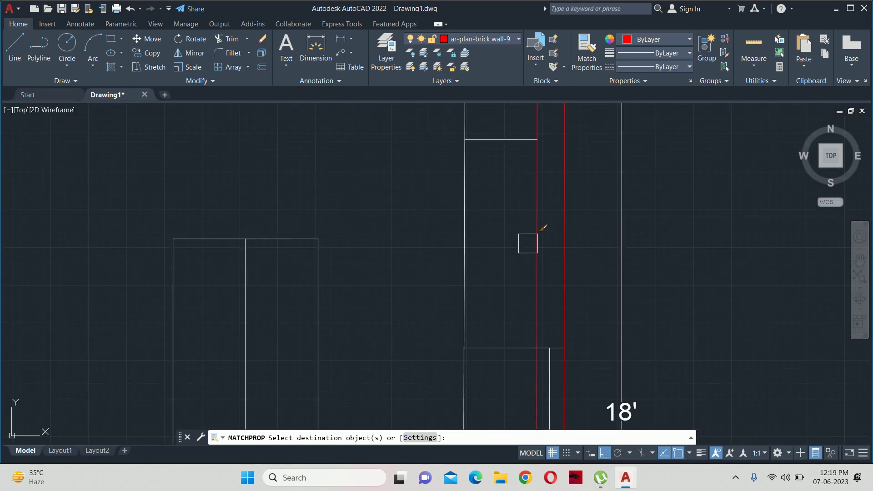
scroll(526, 242, "down", 2)
middle_click_drag(536, 274, 426, 95)
scroll(454, 278, "up", 2)
scroll(427, 200, "up", 2)
left_click(473, 210)
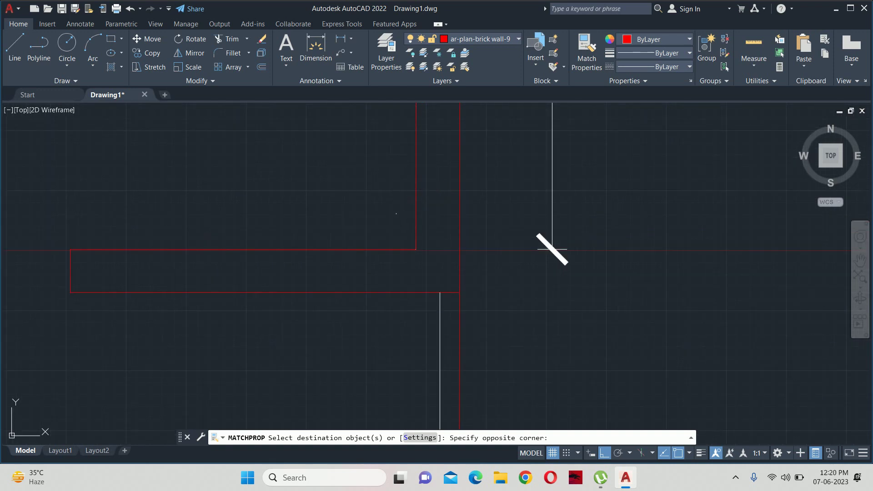
left_click(435, 258)
scroll(402, 219, "down", 2)
Recolour the junction wall line, then BREAK gaps into the right wall lines.
left_click(422, 261)
key("Return")
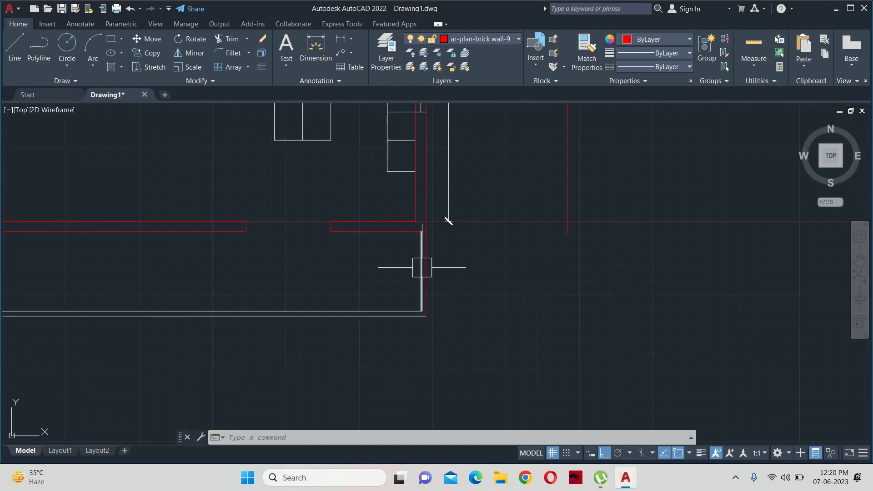
type("br")
key("Return")
scroll(423, 255, "up", 2)
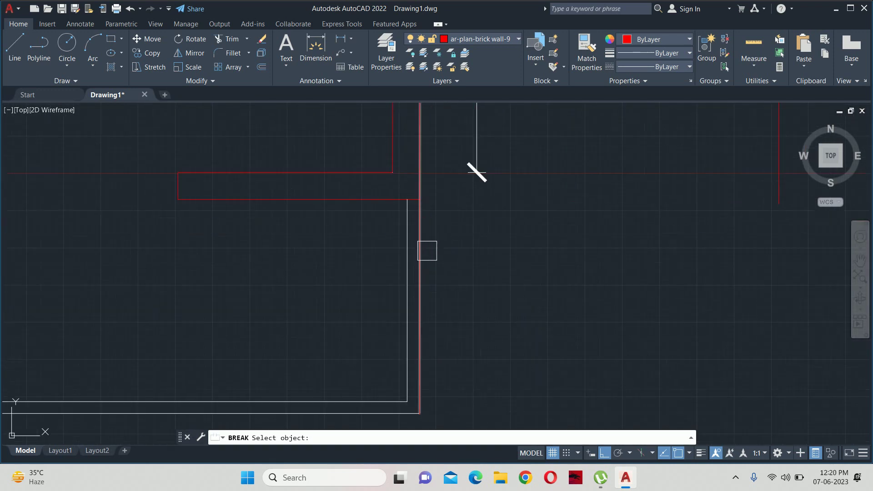
left_click(419, 255)
left_click(420, 199)
scroll(211, 250, "down", 2)
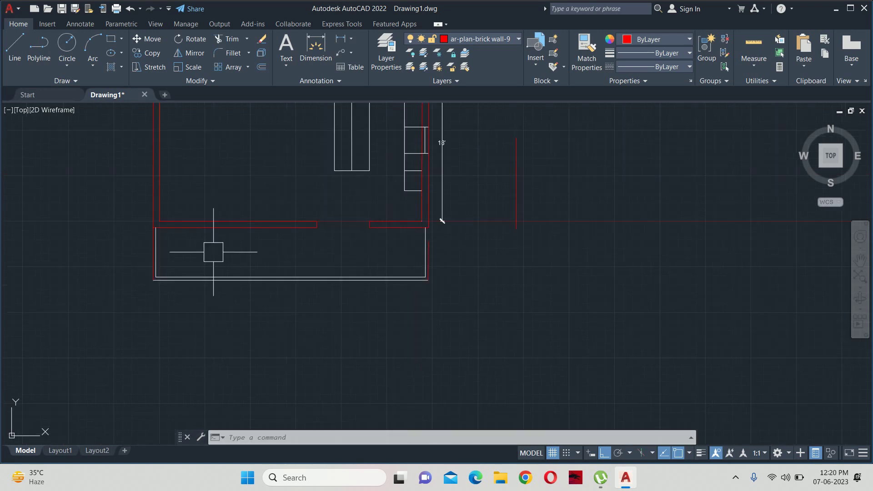
scroll(606, 259, "up", 2)
key("Return")
left_click(591, 248)
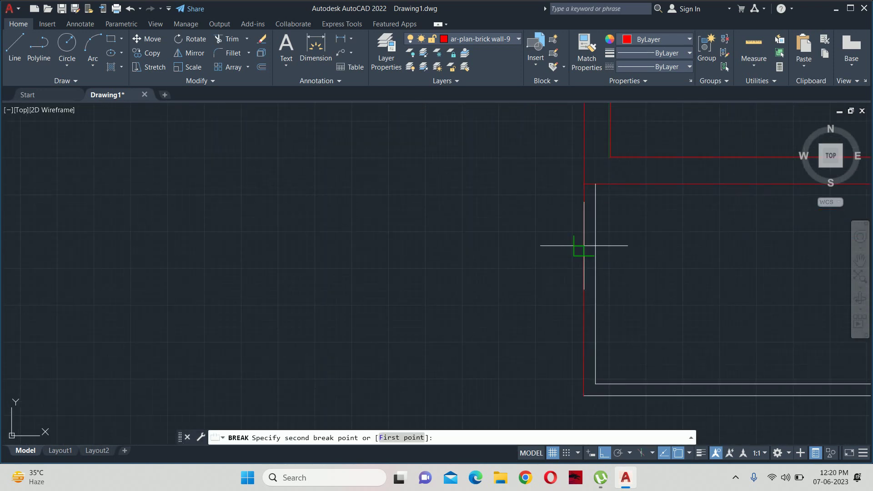
left_click(578, 187)
Stretch the red right wall line up to meet the top wall.
type("ex")
key("Return")
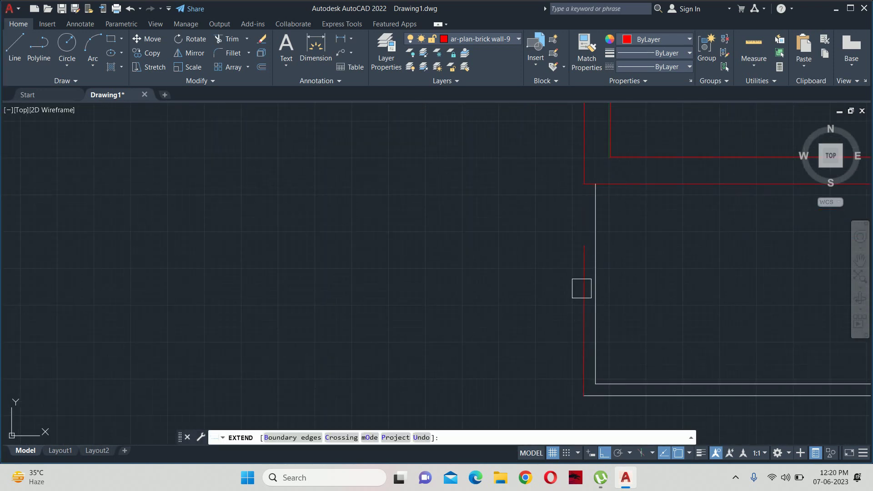
scroll(582, 288, "down", 2)
middle_click_drag(614, 271, 230, 280)
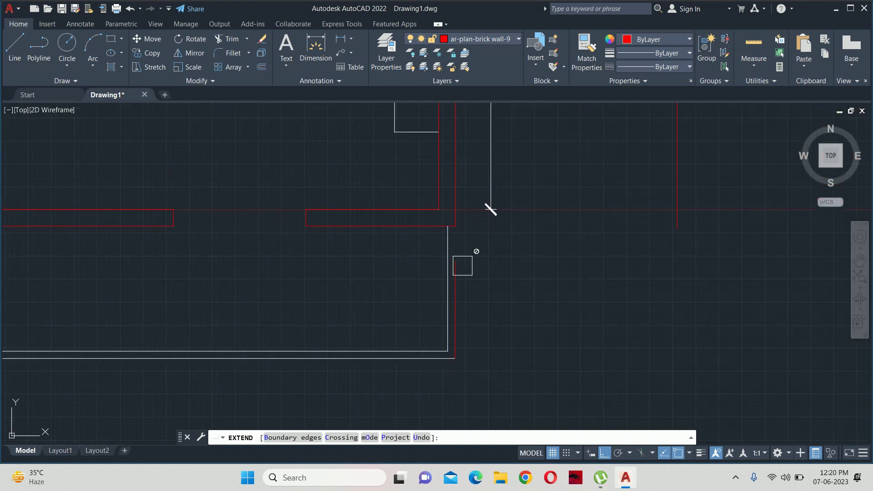
key("Escape")
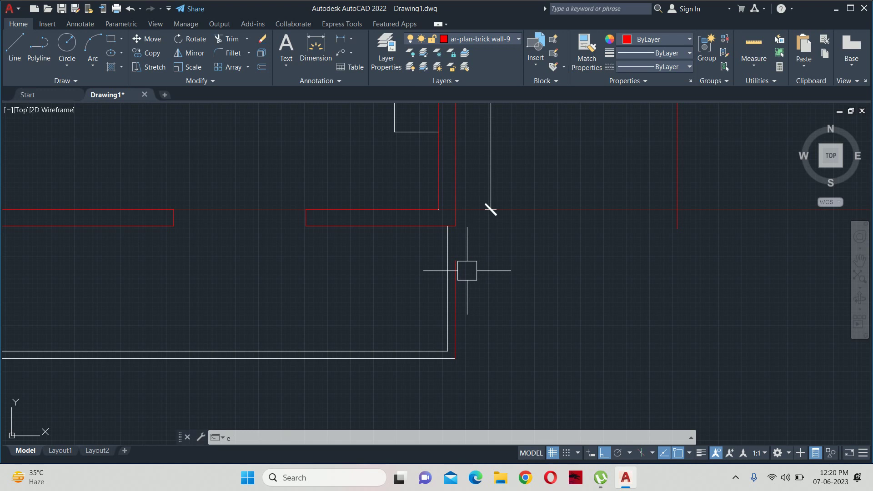
type("x")
key("Return")
key("Escape")
left_click(455, 269)
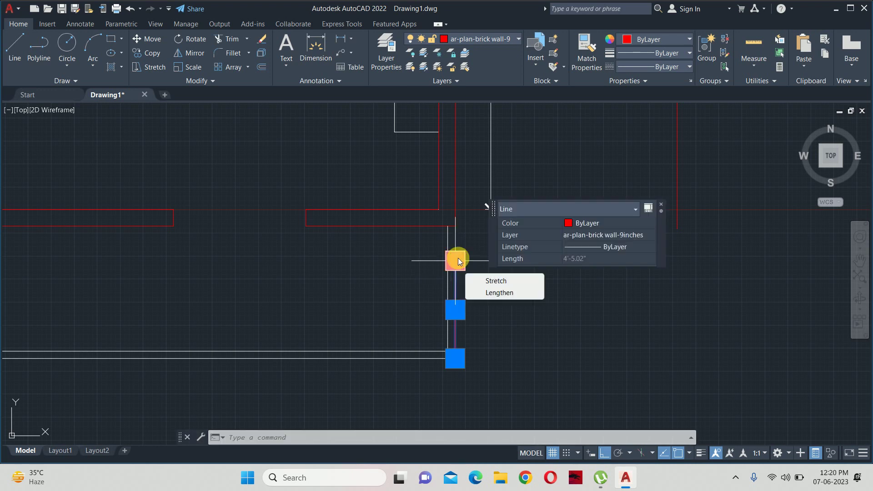
type("ex")
key("Return")
scroll(454, 258, "up", 3)
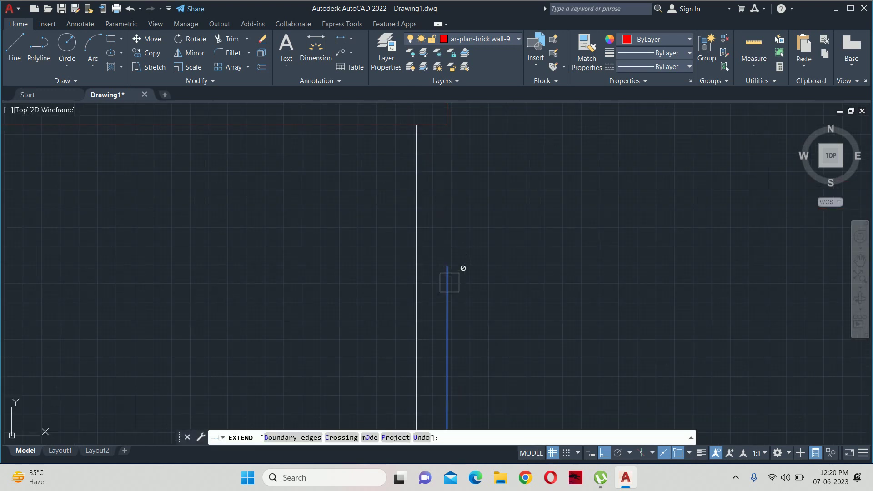
key("Escape")
left_click(447, 265)
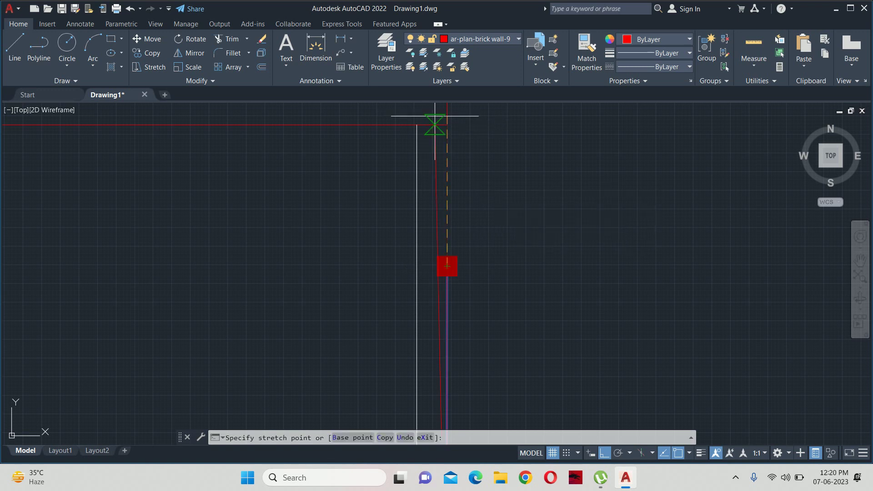
left_click(448, 121)
Delete the red sample line.
scroll(473, 196, "down", 3)
scroll(463, 173, "up", 3)
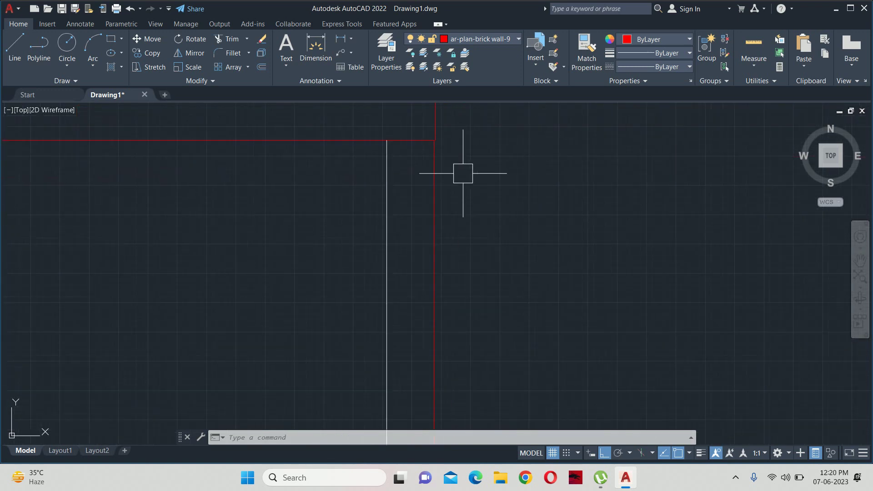
scroll(416, 168, "down", 5)
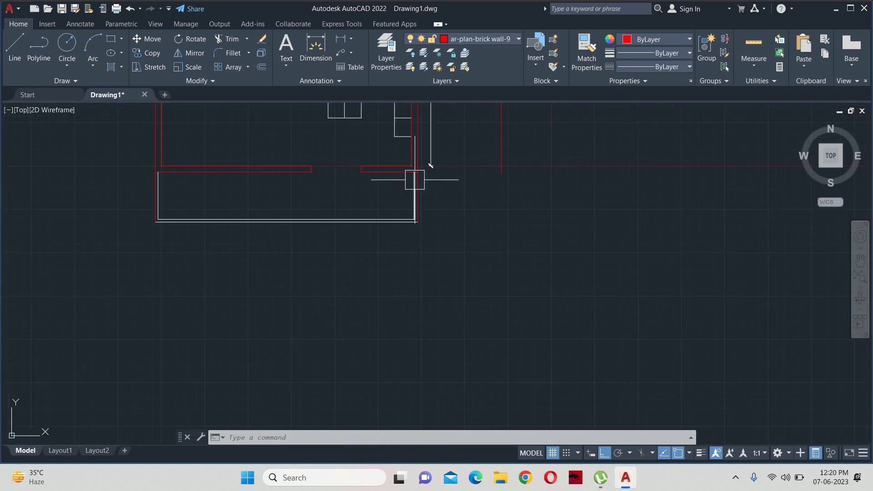
middle_click_drag(415, 180, 432, 253)
left_click(518, 245)
key("Delete")
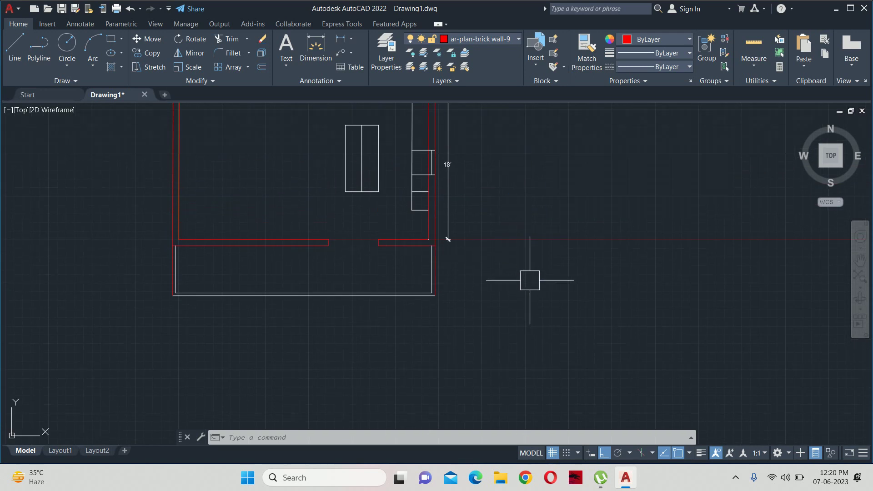
Match the remaining wall lines to the red bottom wall with MATCHPROP.
scroll(357, 226, "down", 2)
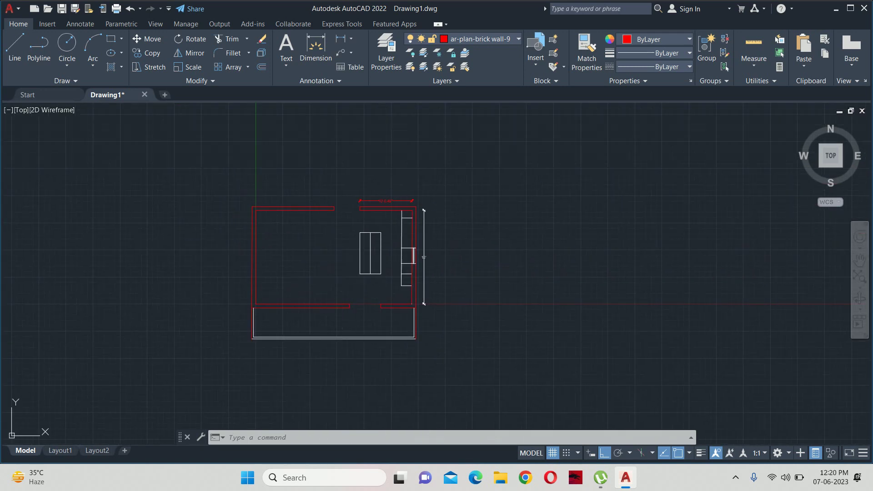
scroll(283, 283, "up", 2)
type("ma")
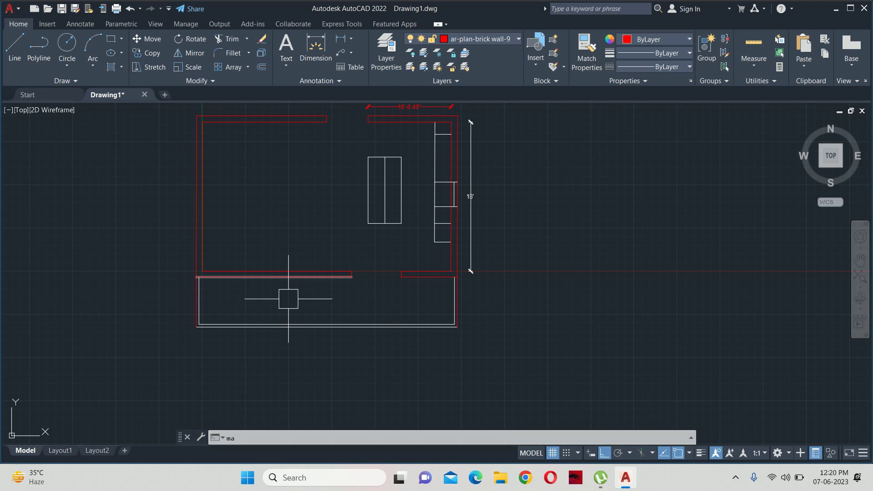
key("Return")
left_click(324, 325)
left_click(577, 331)
left_click(511, 328)
key("Return")
scroll(289, 318, "down", 1)
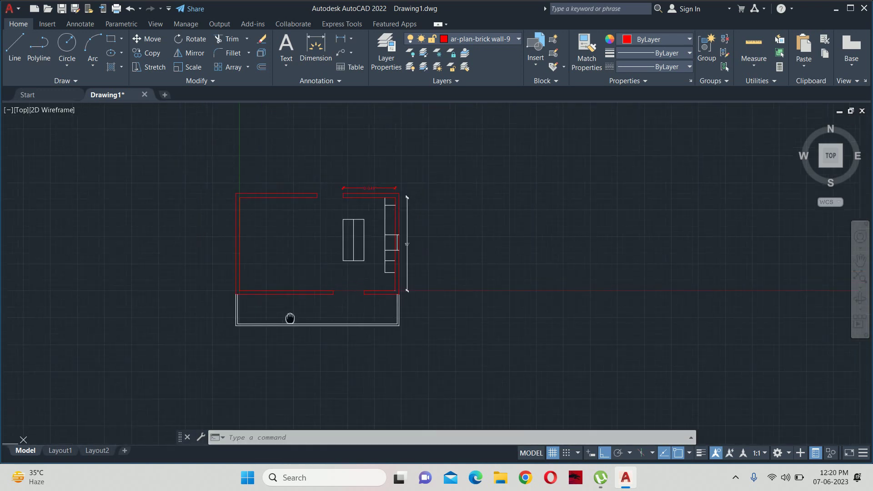
middle_click_drag(288, 318, 202, 319)
Draw a 30' by 18' rectangle to the right of the first plan.
type("rec")
key("Return")
left_click(371, 291)
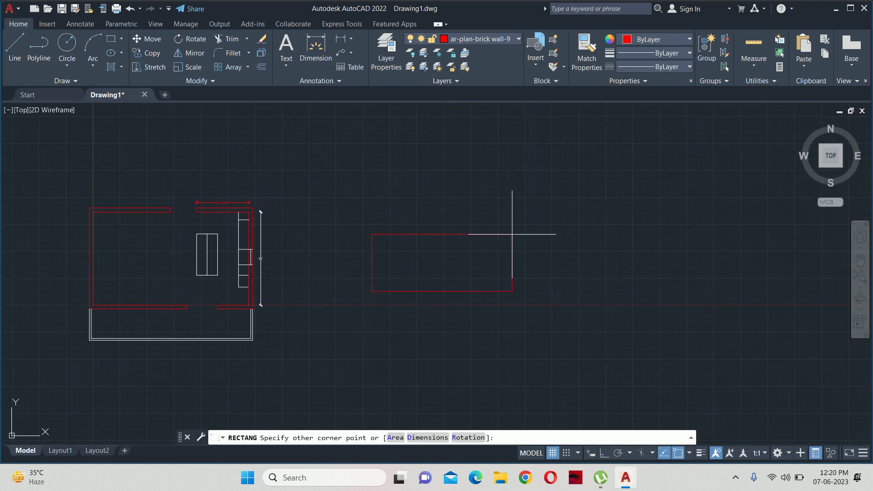
type("d")
key("Return")
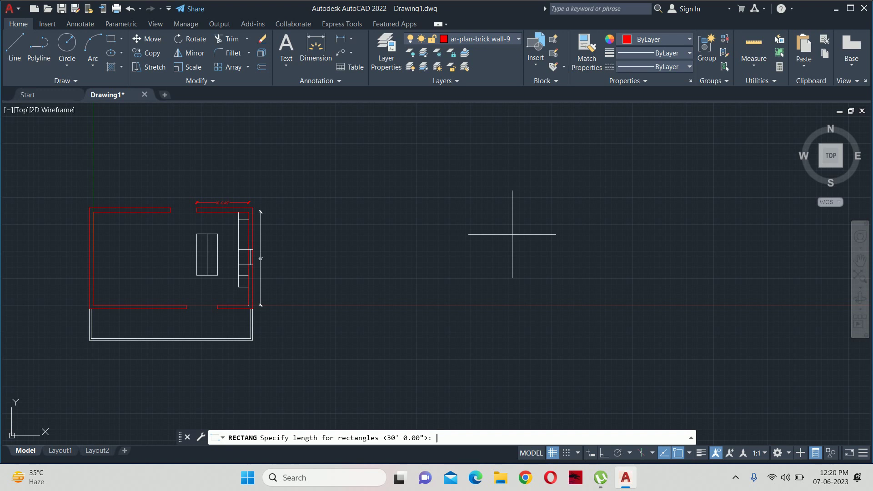
key("Return")
type("18")
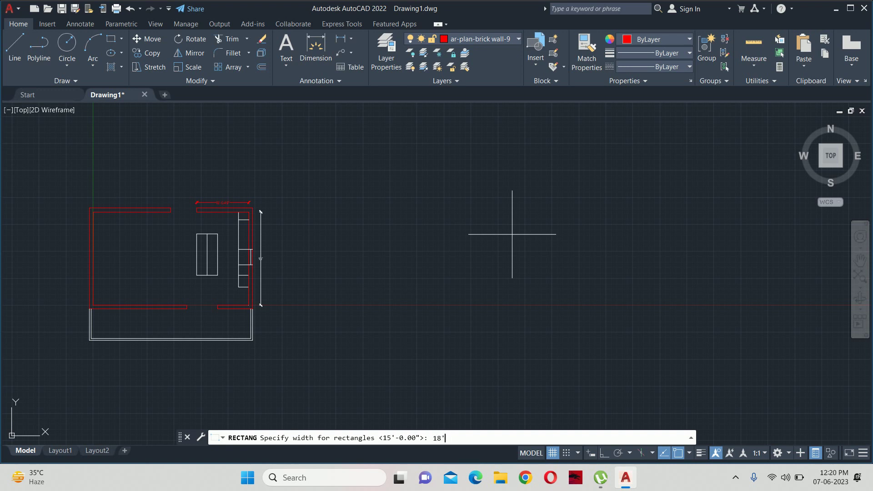
key("Return")
left_click(514, 236)
Offset the rectangle 9" outward to form double walls.
key("Return")
type("9")
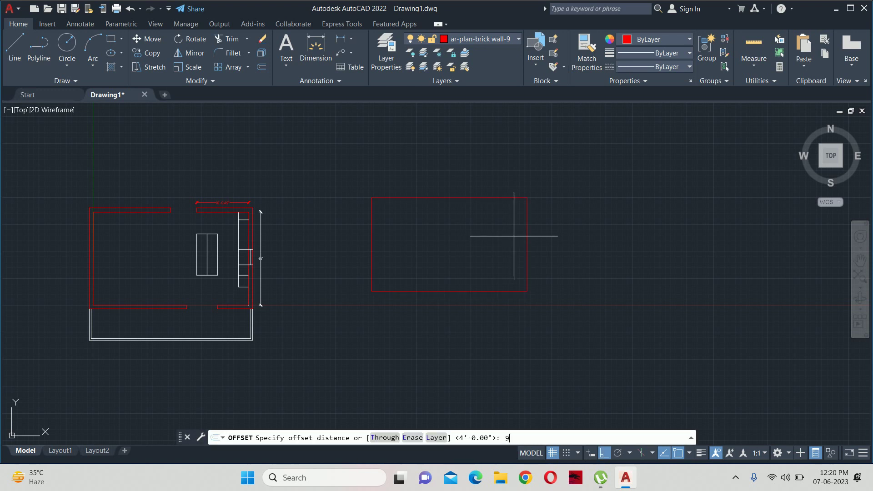
key("Return")
left_click(527, 228)
left_click(506, 299)
key("Return")
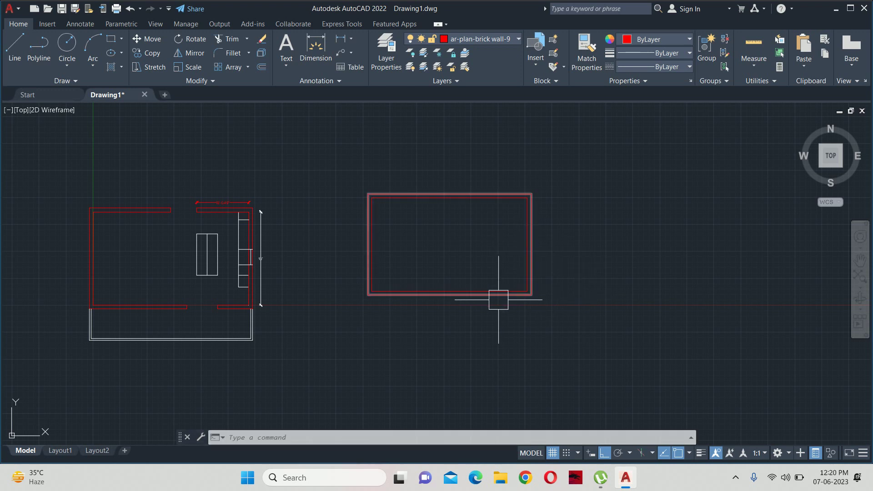
Explode both rectangles into separate lines and set a 6' offset distance.
type("x")
key("Return")
left_click(537, 346)
left_click(454, 261)
key("Return")
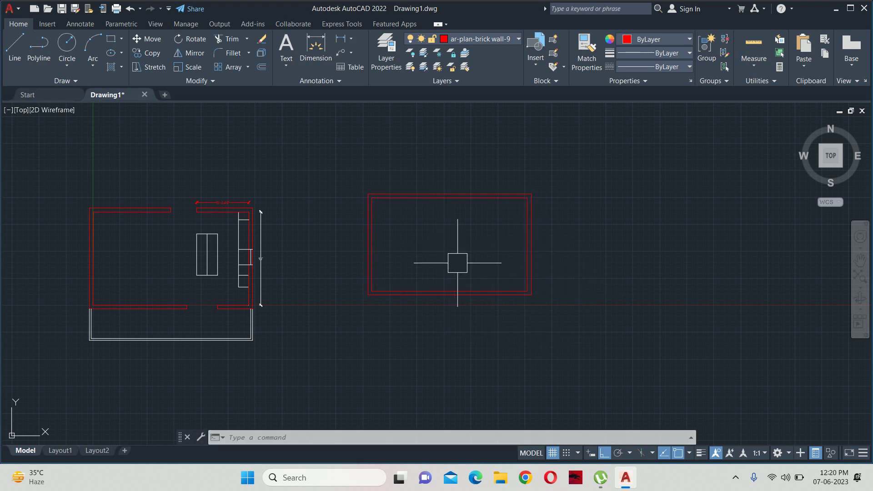
type("o")
key("Return")
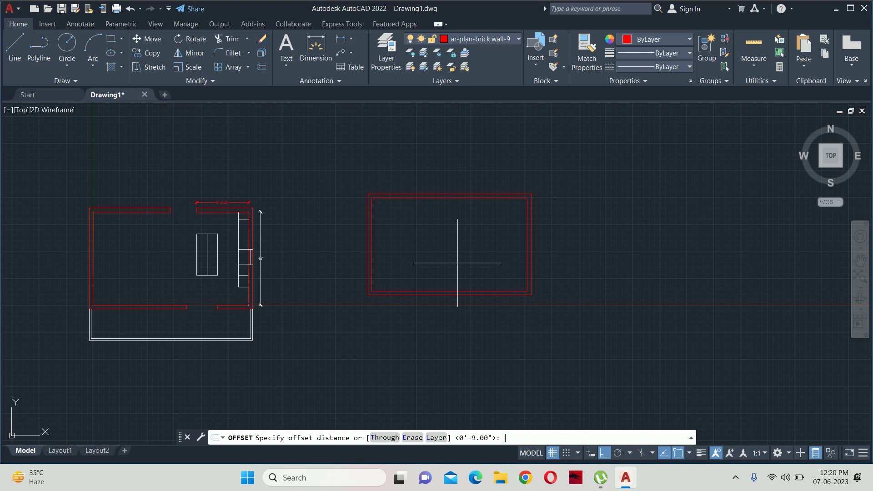
key("Return")
Offset the right inner wall line 6' inward, then copy that new line further left.
scroll(503, 281, "up", 2)
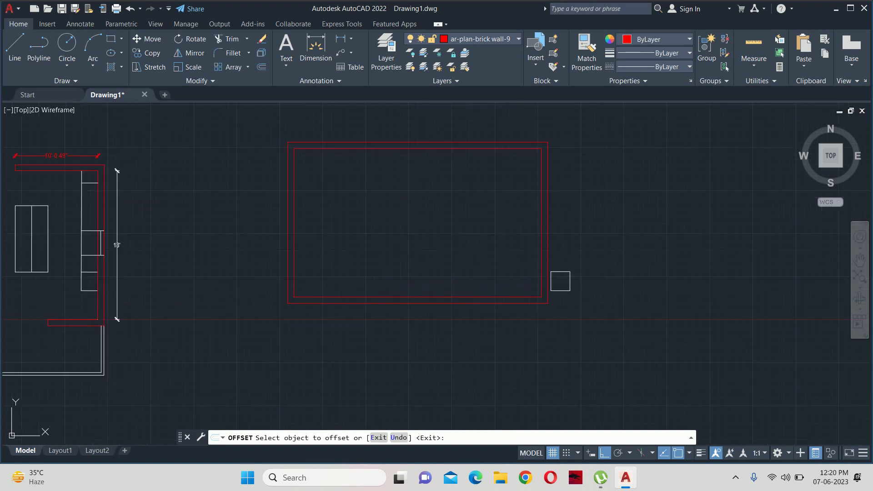
left_click(540, 269)
left_click(484, 267)
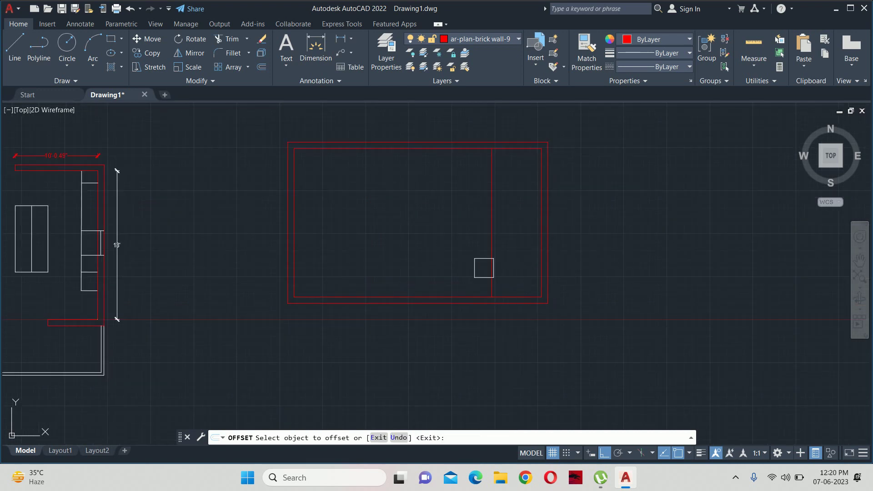
left_click(496, 264)
left_click(409, 259)
key("Escape")
middle_click_drag(442, 223, 446, 302)
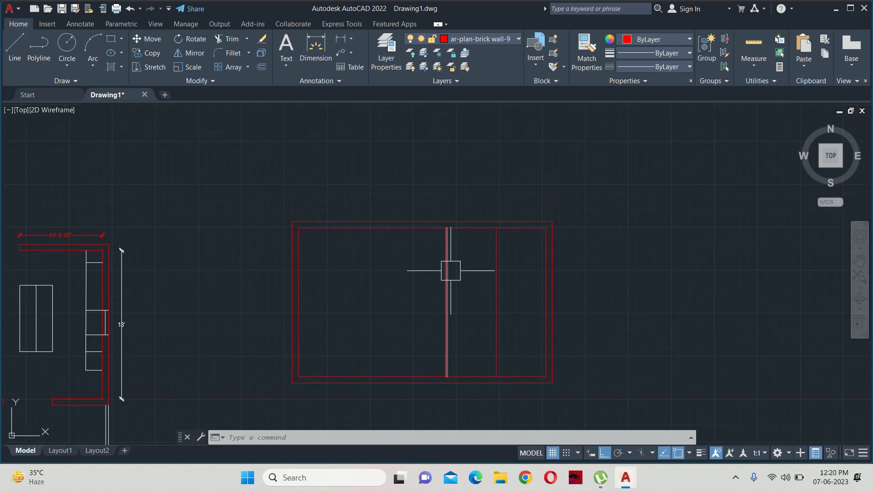
middle_click_drag(450, 269, 446, 231)
scroll(446, 230, "down", 2)
Start extending the jamb lines, then pan over to the first plan's dimensioned corner.
type("ex")
key("Return")
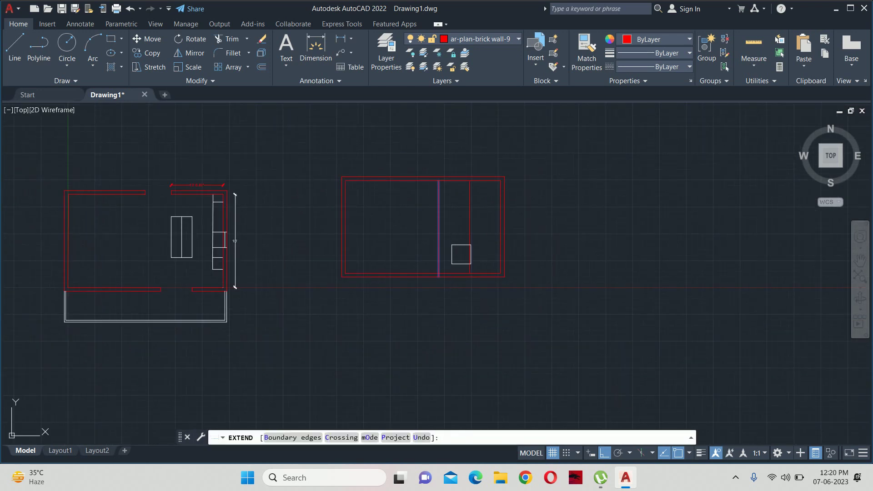
scroll(463, 260, "up", 2)
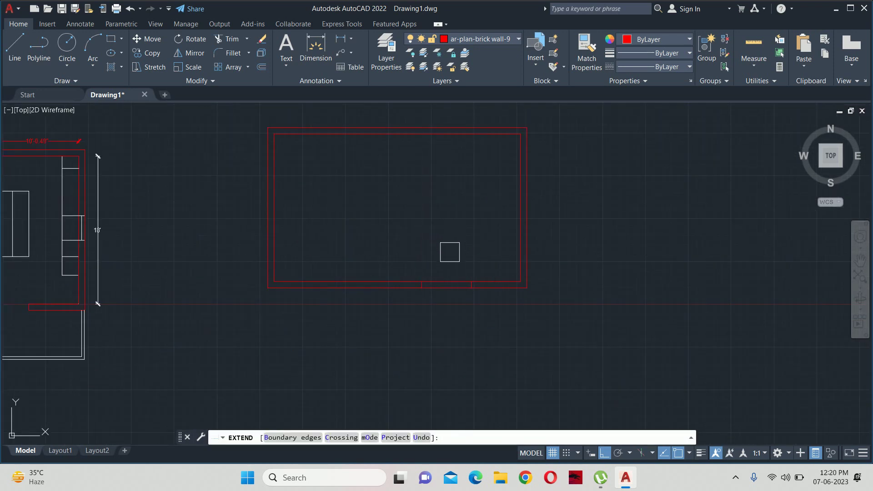
left_click_drag(449, 252, 458, 389)
key("Escape")
scroll(448, 260, "down", 4)
middle_click_drag(302, 263, 409, 264)
scroll(471, 246, "up", 6)
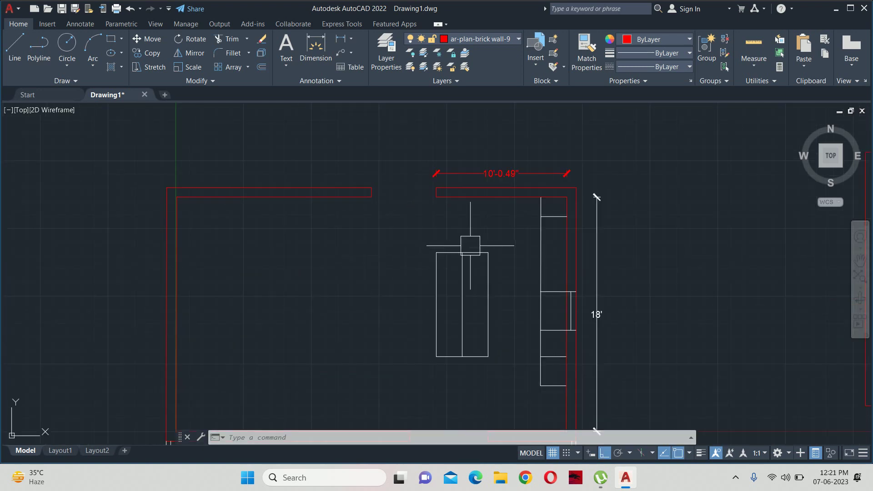
Add a 10'-0.49" linear dimension along the first plan's top wall segment.
type("li")
key("Return")
key("Return")
left_click(498, 197)
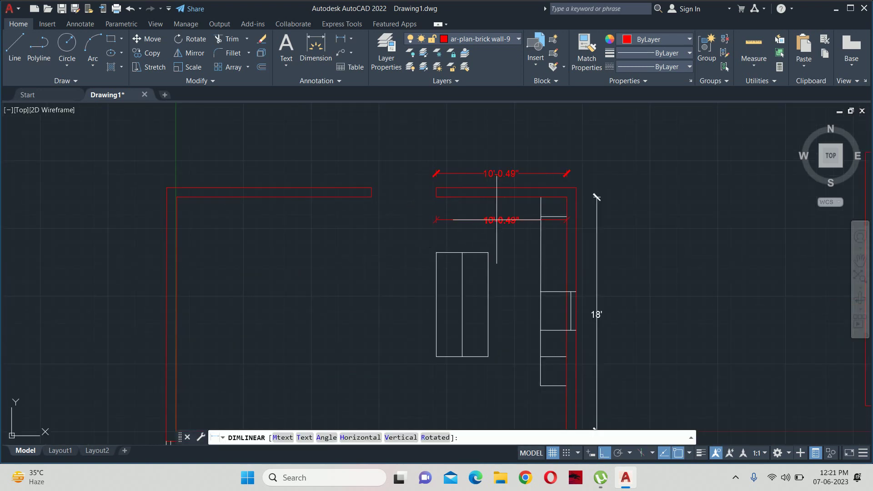
left_click(498, 211)
scroll(570, 208, "down", 3)
middle_click_drag(571, 209, 445, 209)
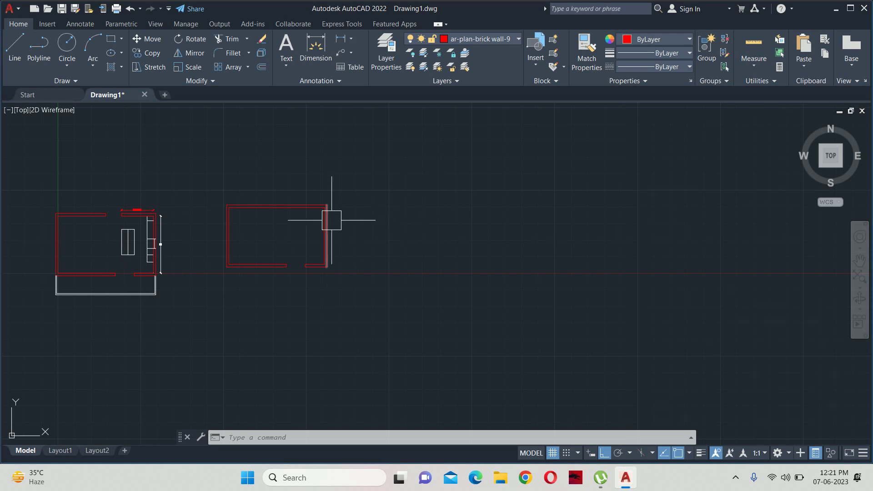
scroll(317, 230, "up", 5)
Offset the right inner wall left, then offset the middle line 5' further left.
type("o")
key("Return")
key("Return")
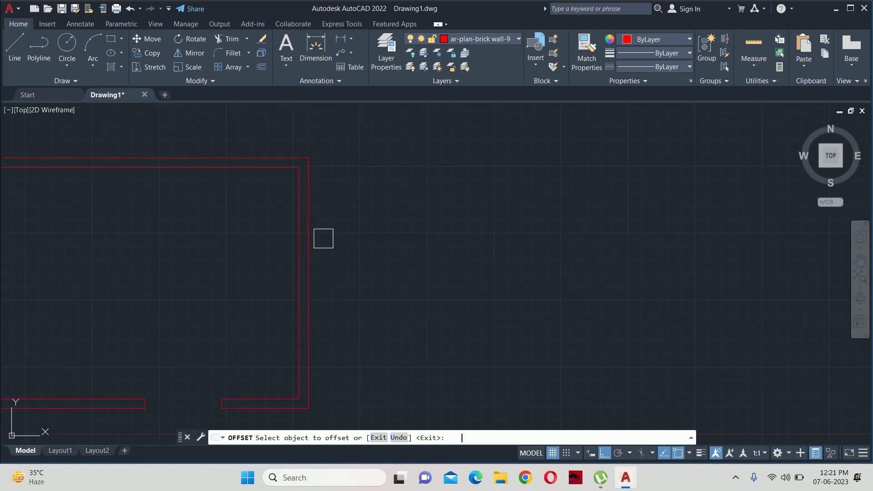
left_click(298, 210)
left_click(218, 232)
key("Return")
middle_click_drag(218, 233, 434, 255)
key("Return")
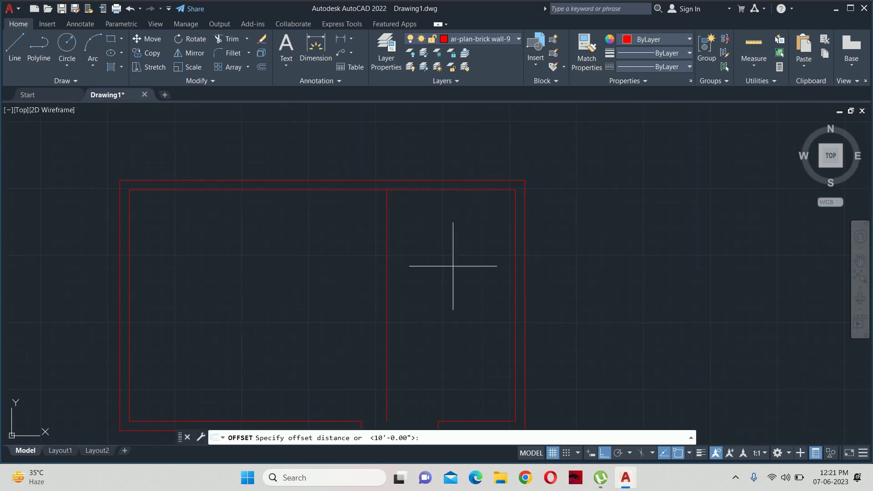
type("5")
key("Return")
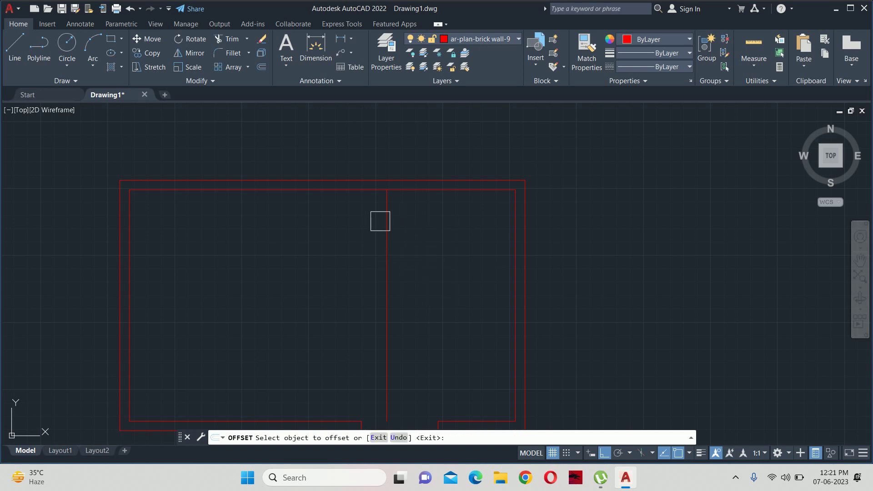
left_click(385, 220)
left_click(326, 217)
Extend the two new vertical jamb lines up to the top wall using a fence.
key("Return")
scroll(328, 214, "up", 4)
type("ex")
key("Return")
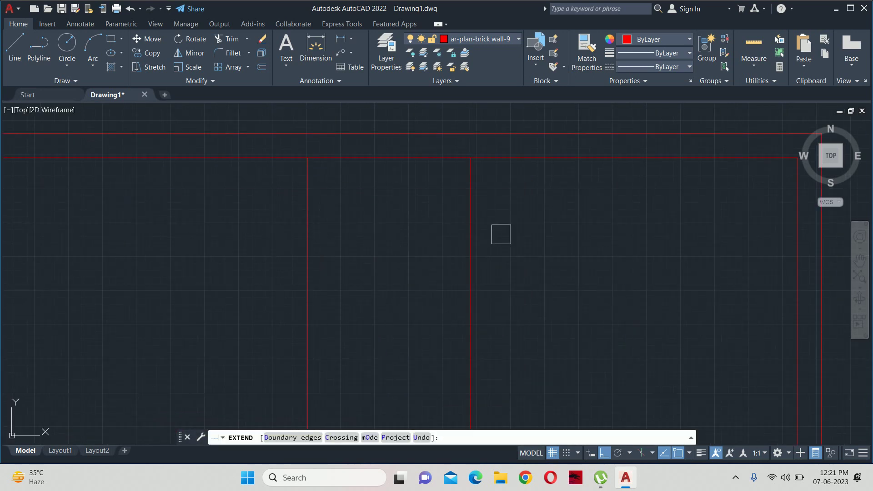
left_click_drag(497, 234, 303, 219)
left_click(209, 219)
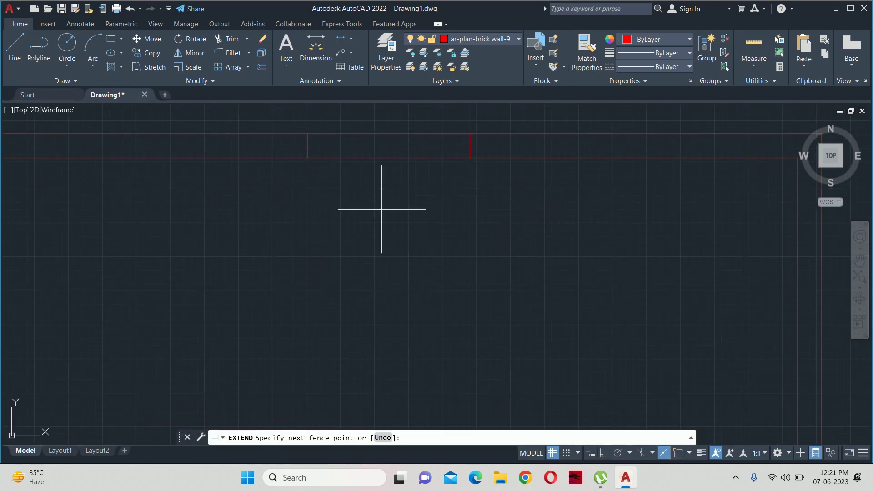
key("Return")
scroll(376, 132, "down", 4)
key("Return")
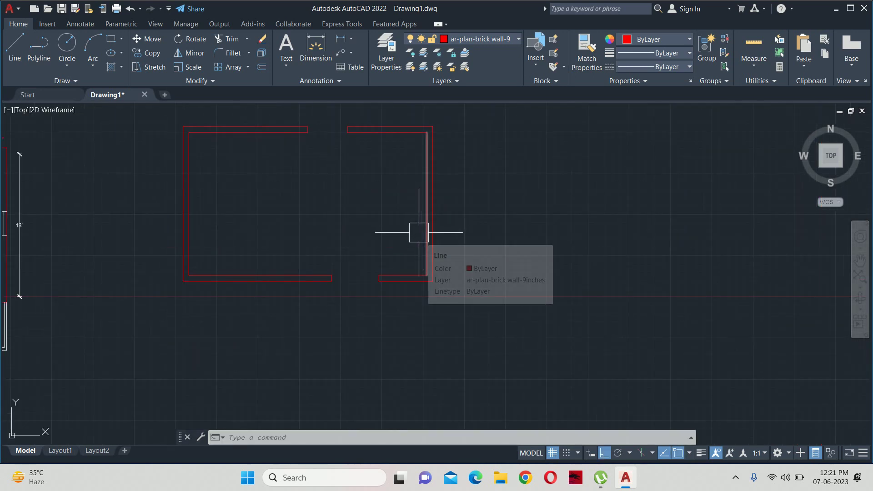
Offset the lower wall segment 6' downward to form the strip's bottom line.
type("o")
key("Return")
type("6")
key("Return")
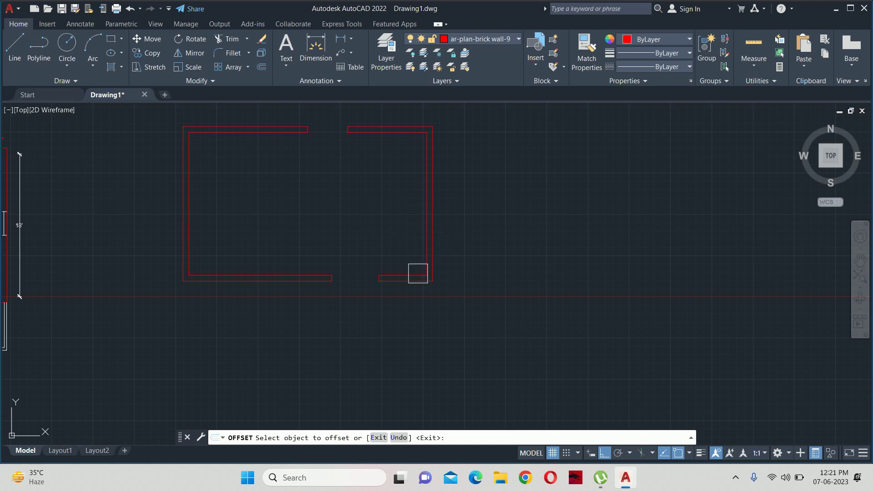
left_click(407, 289)
left_click(405, 324)
key("Return")
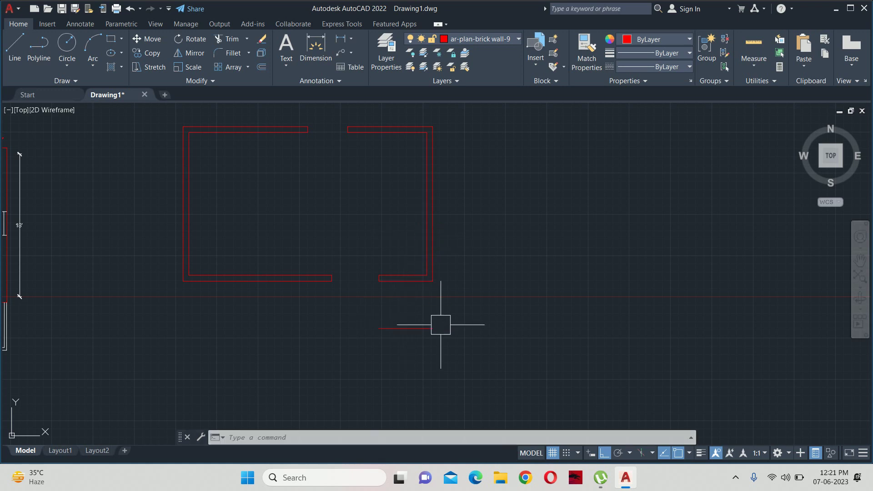
Draw a vertical side wall line from the wall corner to the lower offset line.
type("l")
key("Return")
left_click(431, 329)
scroll(427, 285, "up", 3)
scroll(422, 258, "up", 2)
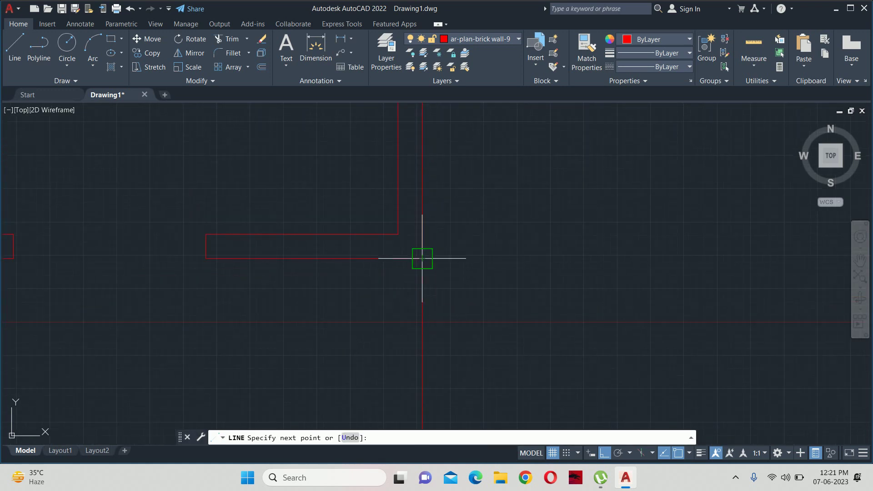
left_click(422, 258)
key("Return")
scroll(404, 310, "down", 3)
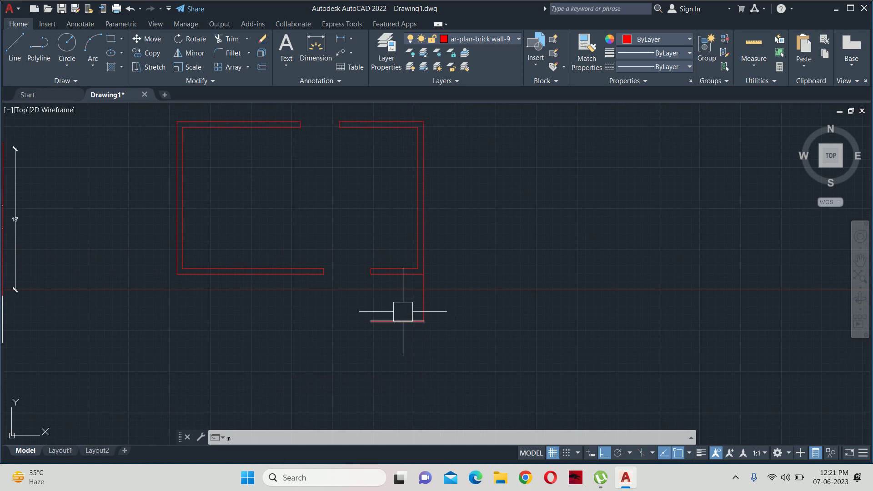
Mirror the short vertical wall line across a midpoint axis to form the opposite side wall.
type("i")
key("Return")
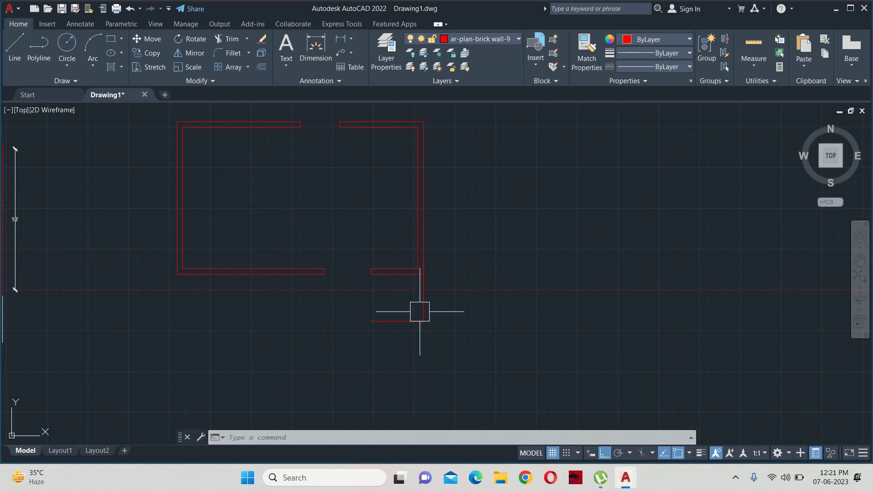
type("mi")
key("Return")
left_click(464, 350)
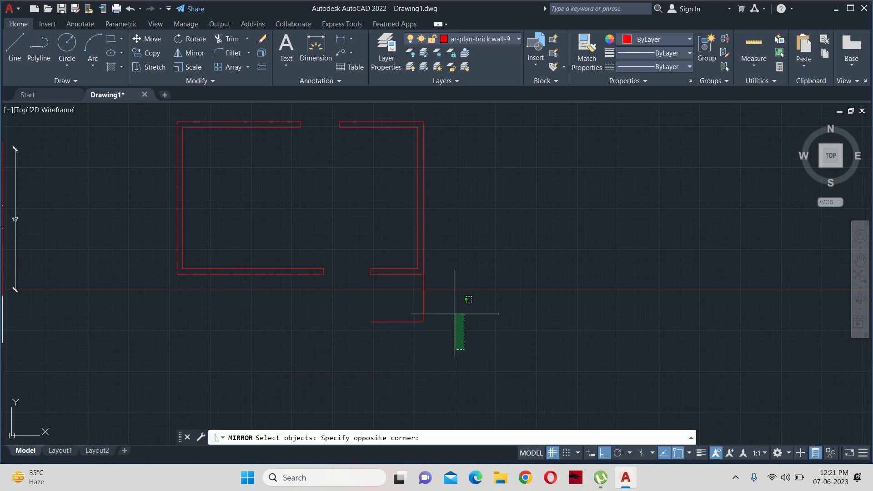
left_click(411, 298)
key("Return")
type("mirror li")
type("mtp")
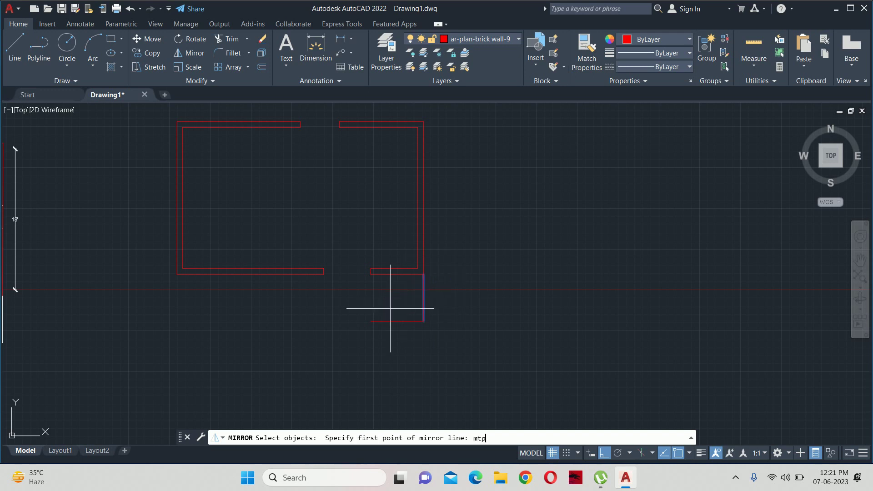
key("Return")
left_click(181, 269)
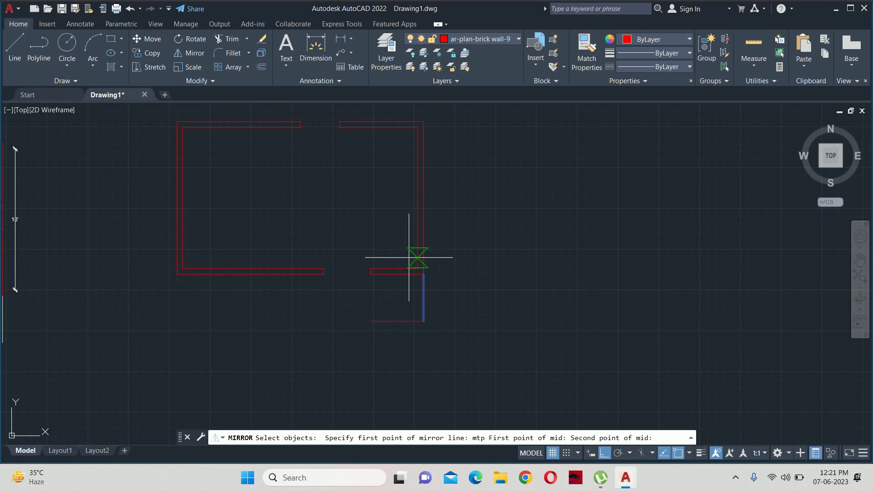
left_click(416, 267)
left_click(341, 170)
key("Return")
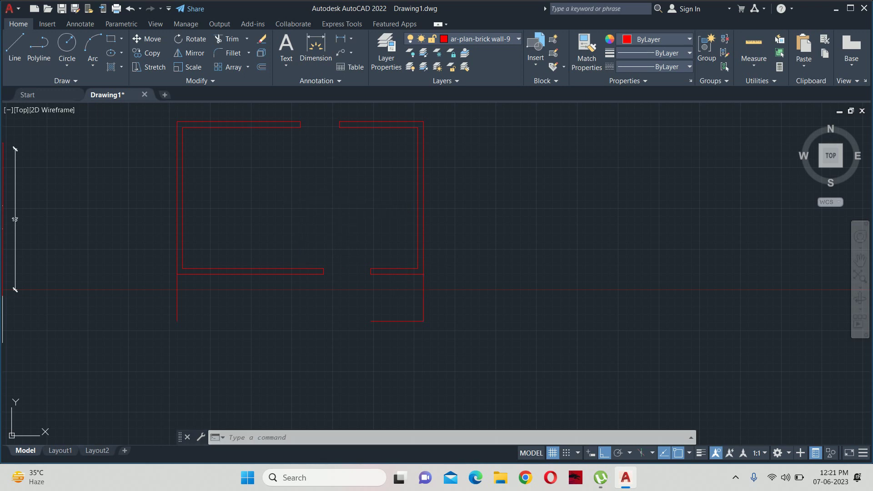
type("ex")
Extend the bottom wall line to meet the left side wall.
key("Return")
left_click(388, 320)
key("Return")
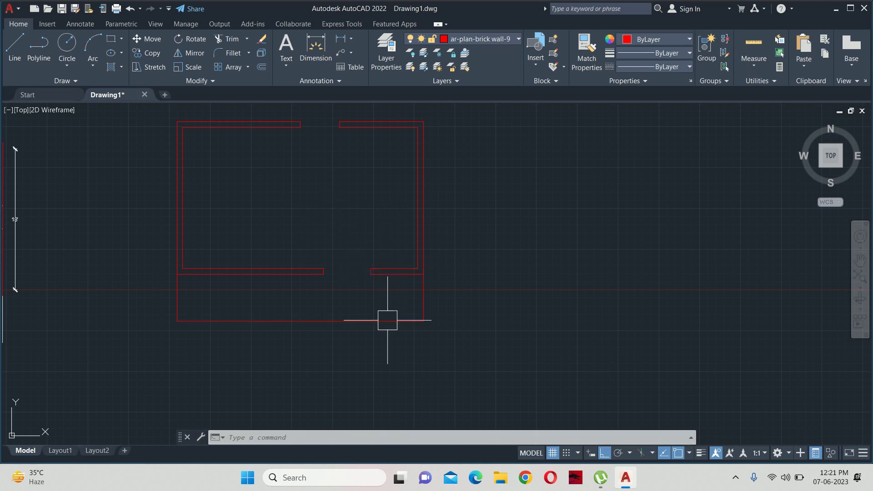
type("o")
key("Return")
Join the lower room's side and bottom lines into one outline.
key("Return")
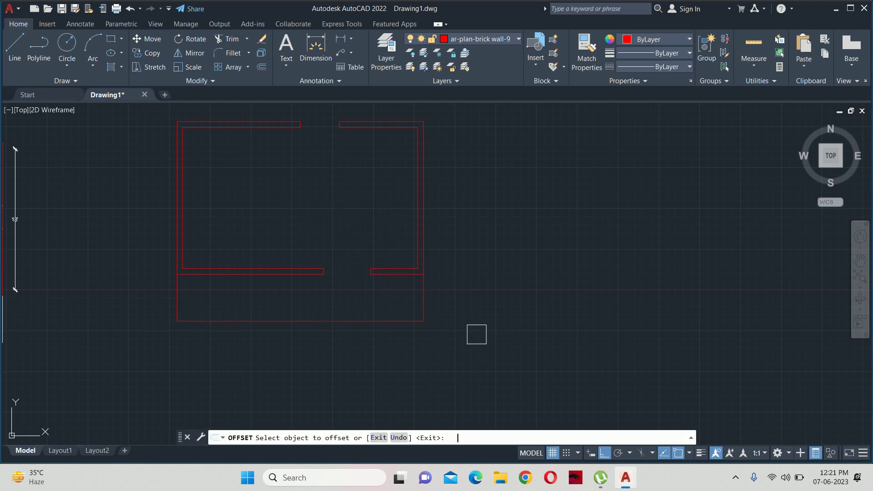
key("Escape")
type("j")
key("Return")
left_click(513, 353)
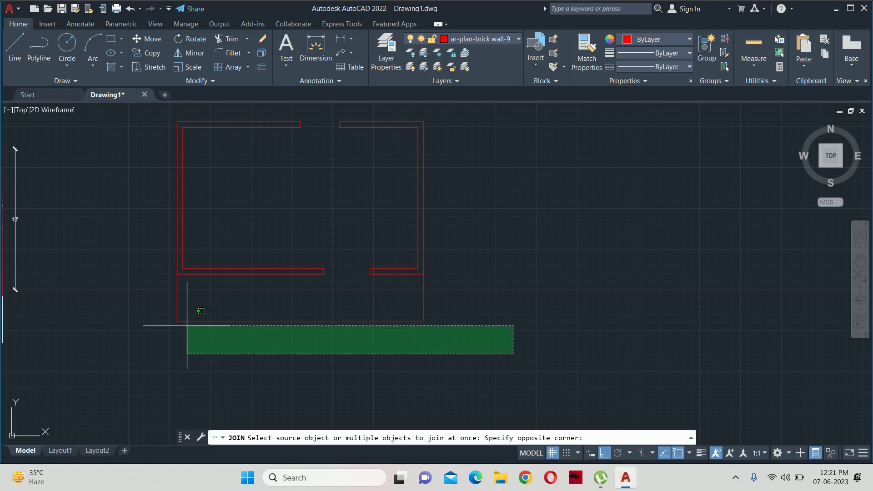
left_click(162, 310)
key("Return")
type("o")
Offset the joined lower room outline inward to create its inner wall line.
key("Return")
key("Return")
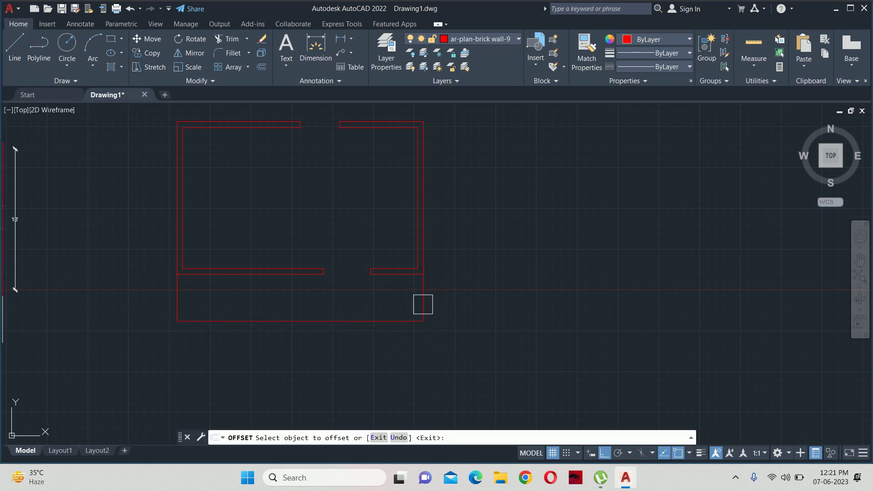
left_click(423, 303)
left_click(393, 308)
key("Return")
Offset the wall strip's bottom line 3'6 upward to form the first divider.
scroll(386, 292, "down", 2)
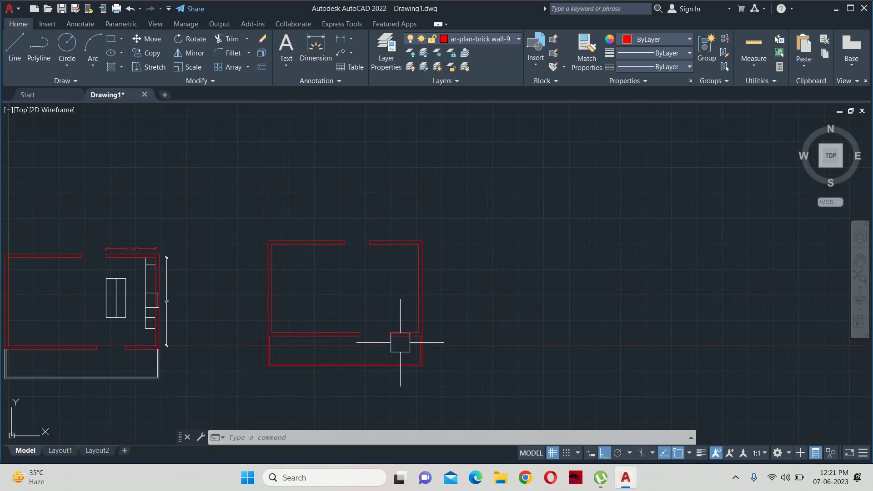
type("o")
key("Return")
type("1")
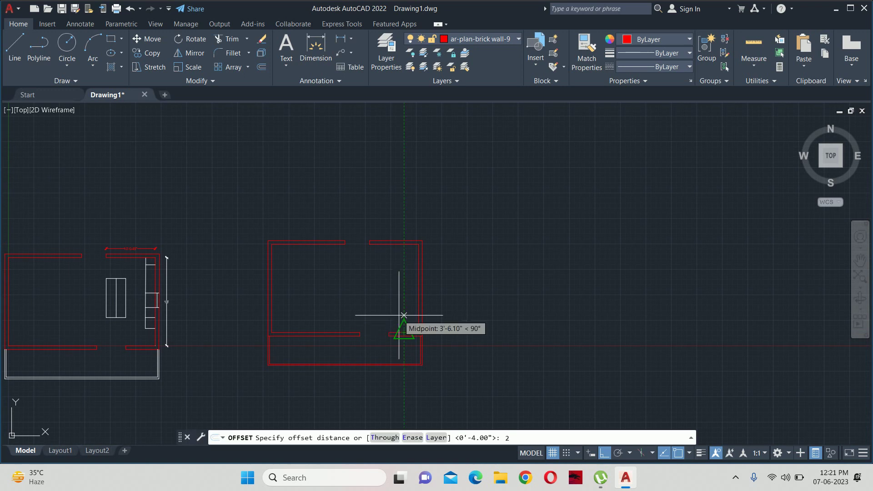
key("Return")
left_click(413, 276)
key("Escape")
scroll(414, 329, "up", 3)
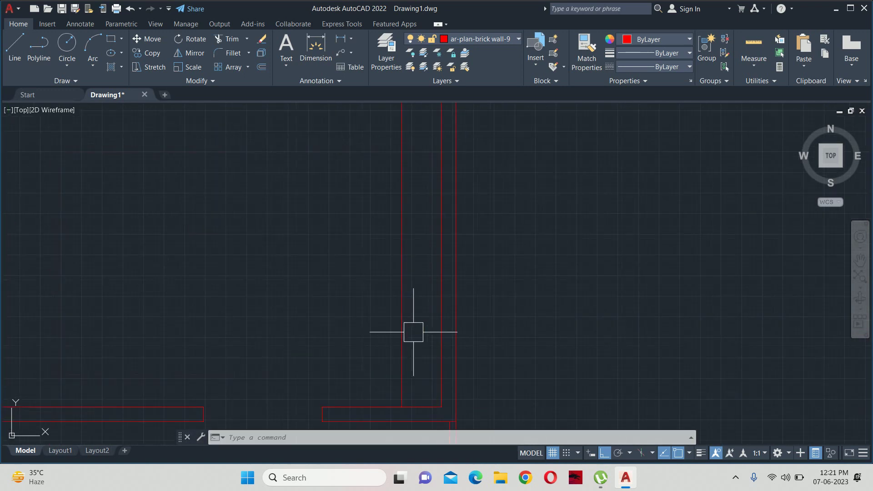
key("Return")
type("3'6")
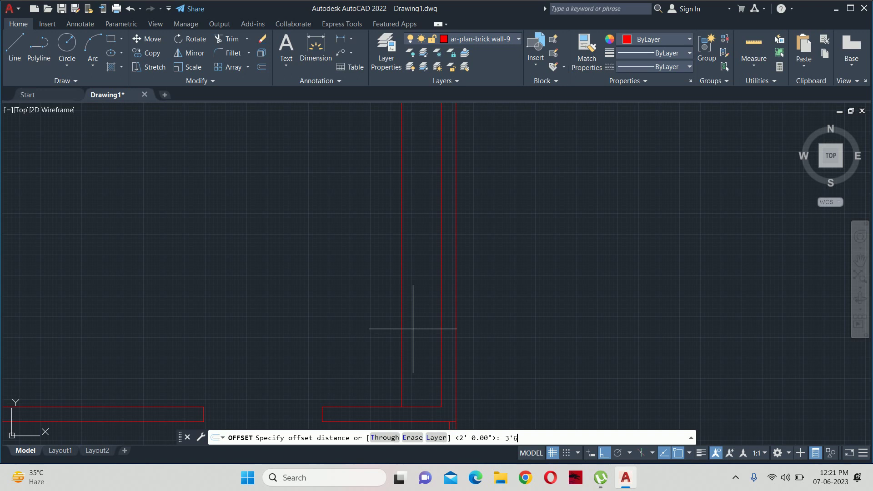
key("Return")
left_click(369, 407)
left_click(388, 330)
key("Return")
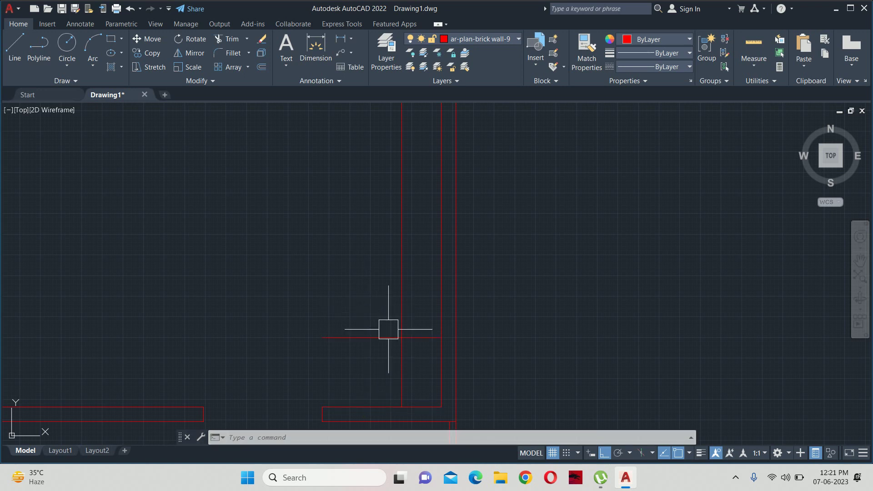
Trim the vertical line overhanging below the new 3'6 divider.
type("r")
key("Return")
left_click(401, 374)
key("Return")
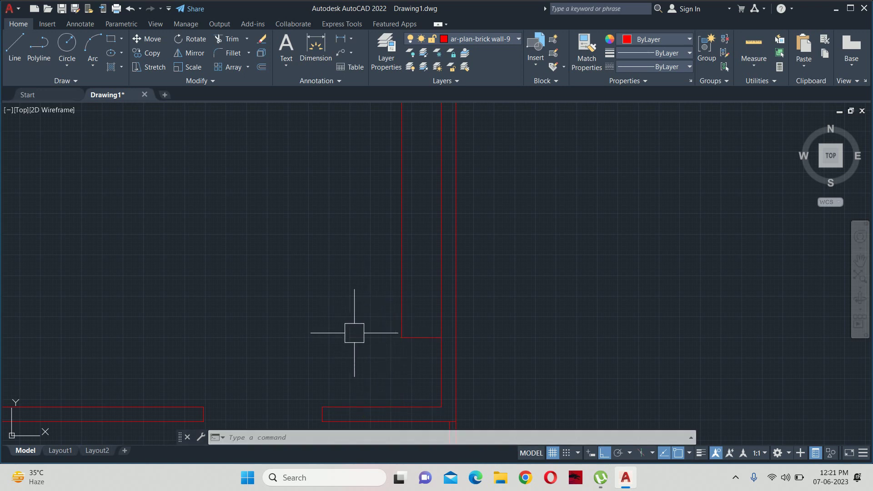
Offset the horizontal divider 2' upward to form the next compartment.
type("o")
key("Return")
key("Return")
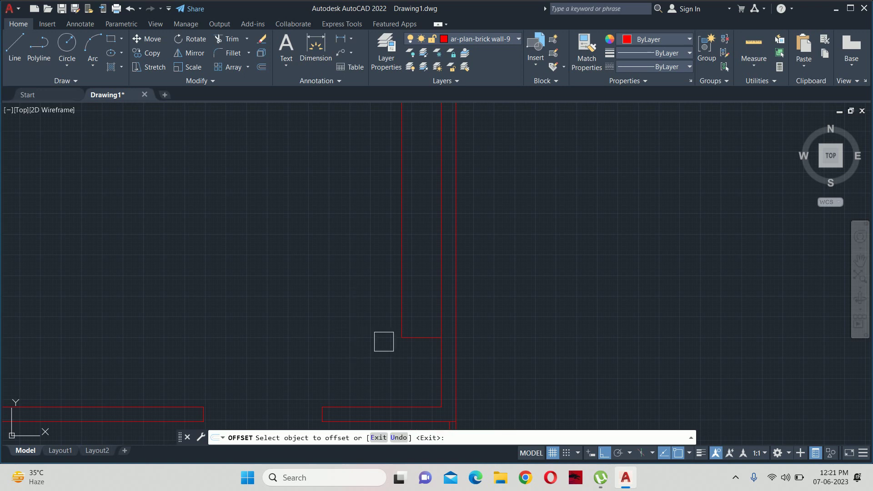
left_click(416, 337)
left_click(404, 269)
key("Return")
middle_click_drag(391, 278, 389, 337)
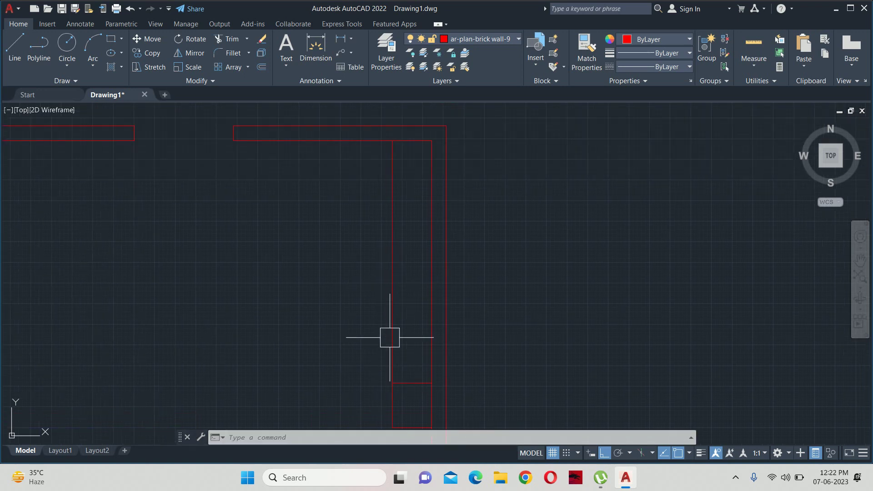
type("o")
key("Return")
key("Return")
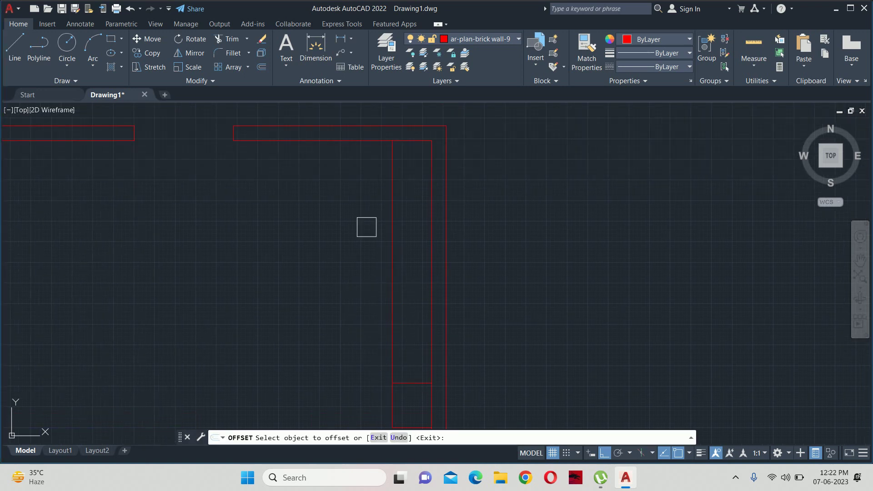
Trim the horizontal wall line at the room's corner.
left_click(356, 150)
key("Escape")
scroll(391, 183, "up", 5)
type("tr")
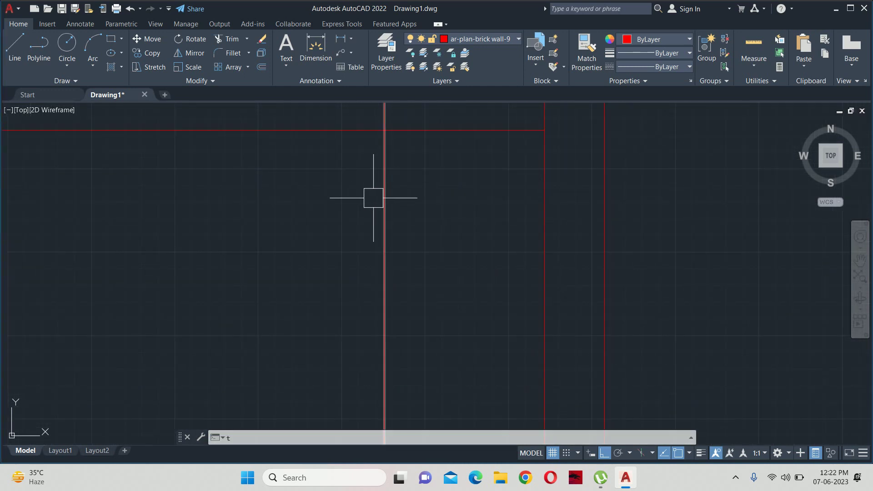
key("Return")
left_click(306, 121)
key("Escape")
scroll(452, 269, "down", 2)
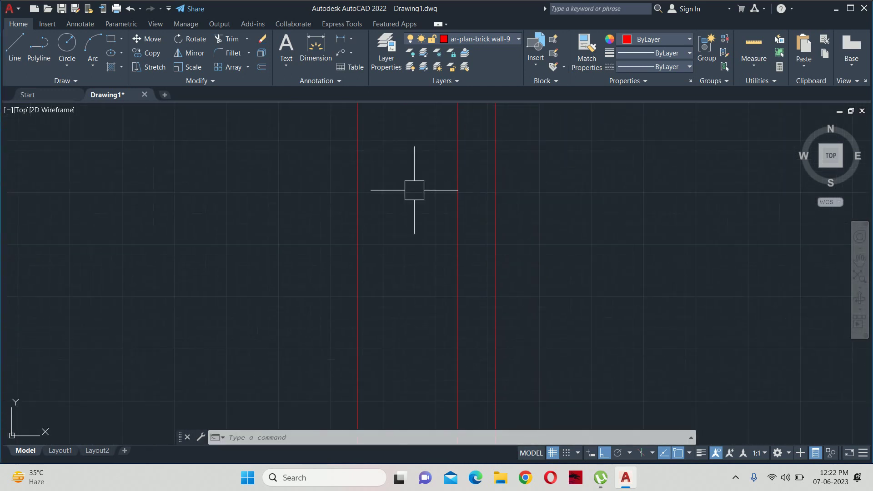
scroll(412, 186, "down", 2)
Add two more dividers, offset 2' and then 3' above the lower ones.
key("Return")
middle_click_drag(417, 302, 417, 181)
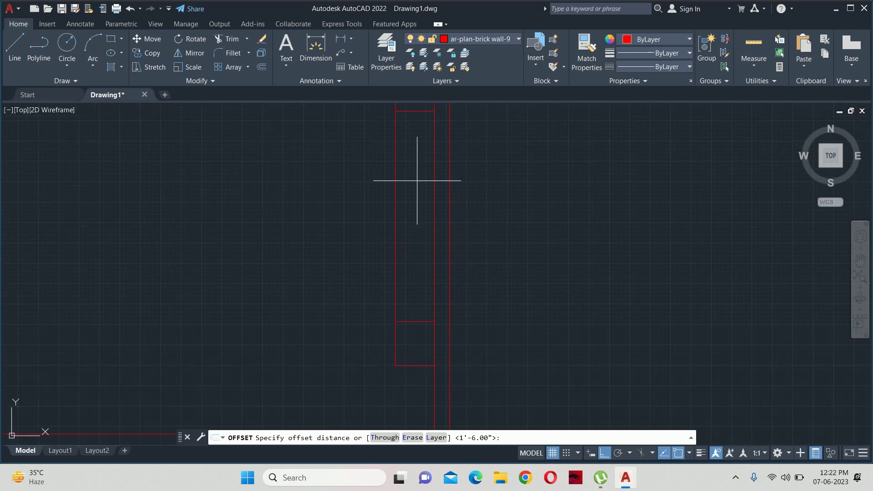
type("24")
key("Return")
left_click(415, 322)
left_click(409, 262)
key("Return")
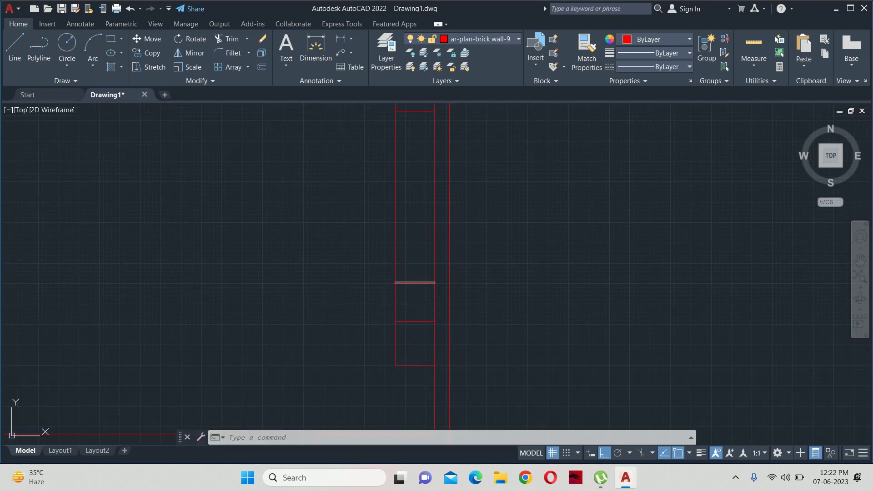
key("Return")
type("3")
key("Return")
left_click(410, 282)
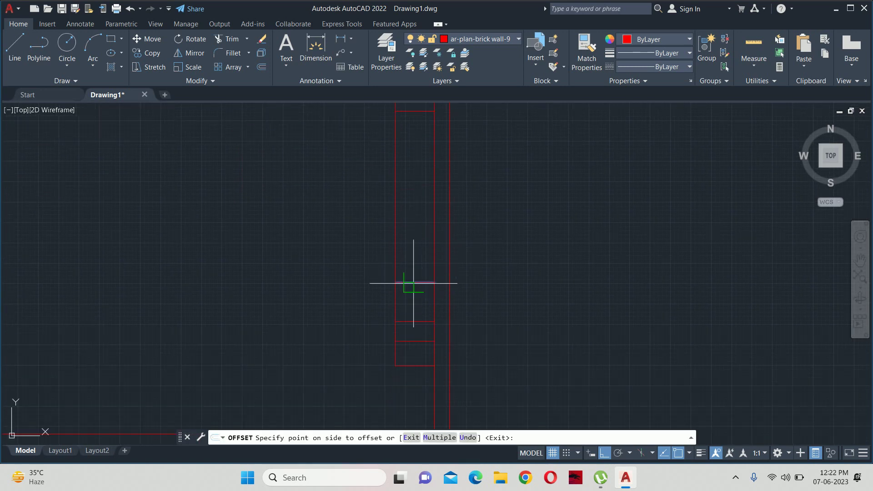
left_click(411, 205)
key("Escape")
Draw a closing line from the upper compartment corner to the outer wall.
scroll(428, 236, "up", 2)
type("l")
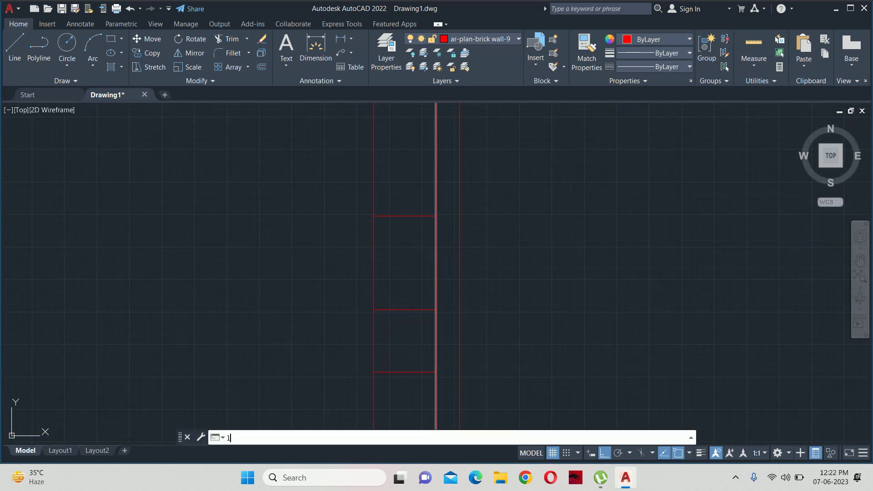
key("Return")
type("mtp")
key("Return")
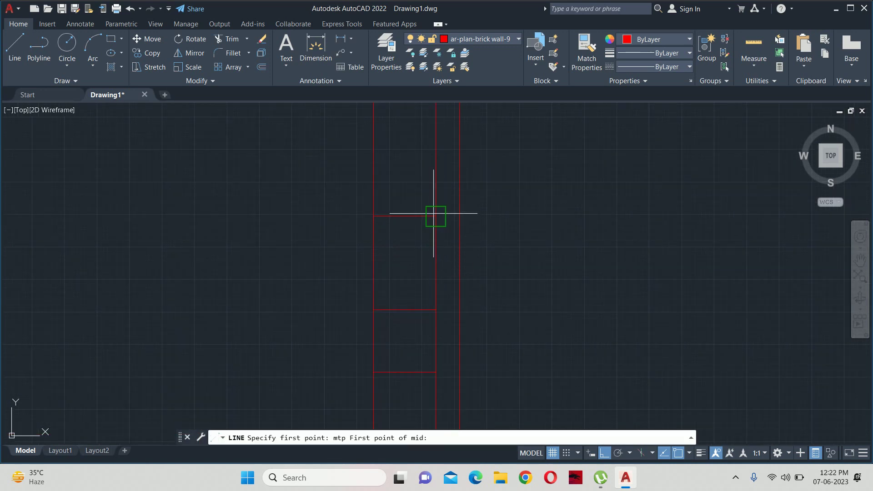
left_click(436, 216)
key("Escape")
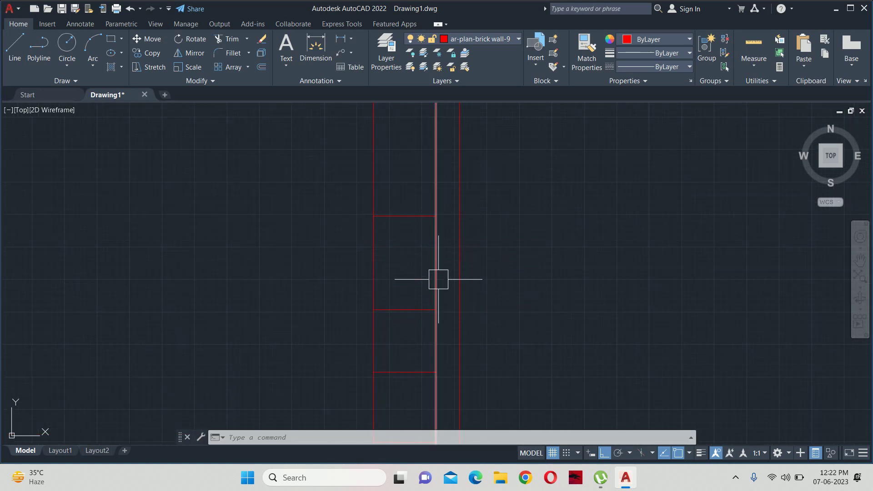
key("Return")
left_click(436, 216)
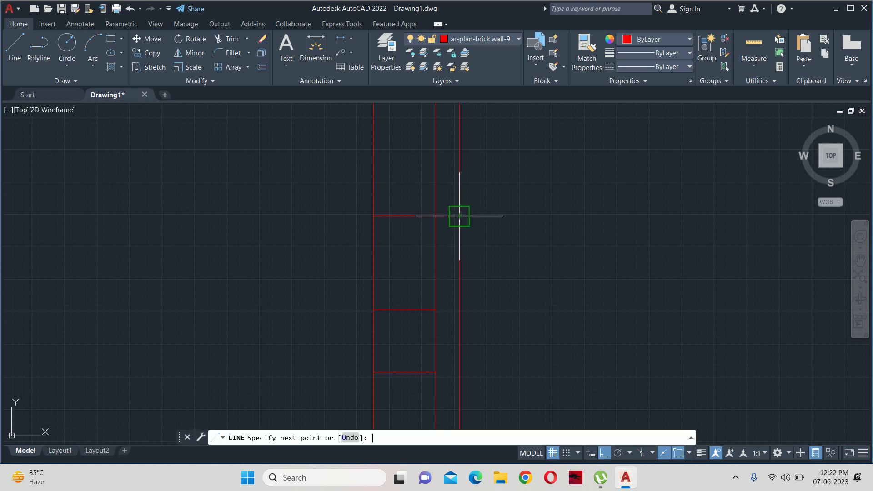
left_click(459, 216)
key("Return")
key("Return")
Draw the lower closing line and a vertical line joining the two closing lines' midpoints.
left_click(436, 310)
left_click(460, 310)
key("Return")
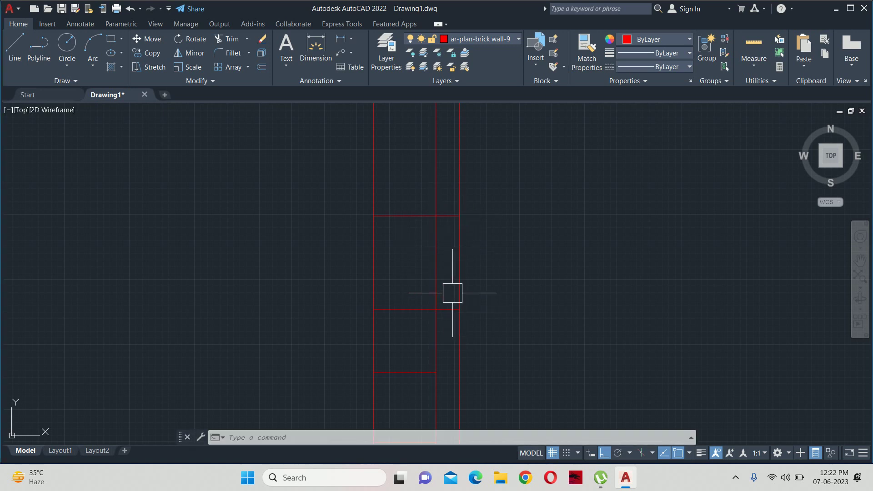
key("Return")
left_click(448, 216)
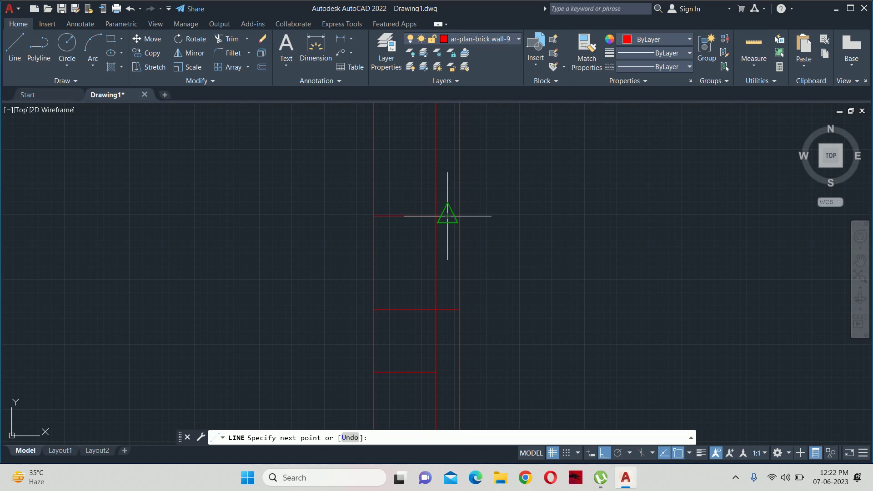
left_click(448, 310)
key("Return")
Offset the inner right wall line 4 into the room as a parallel line.
scroll(451, 291, "down", 3)
mouse_move(453, 273)
middle_mouse_down()
mouse_move(478, 283)
mouse_move(490, 270)
middle_mouse_up()
scroll(458, 289, "up", 2)
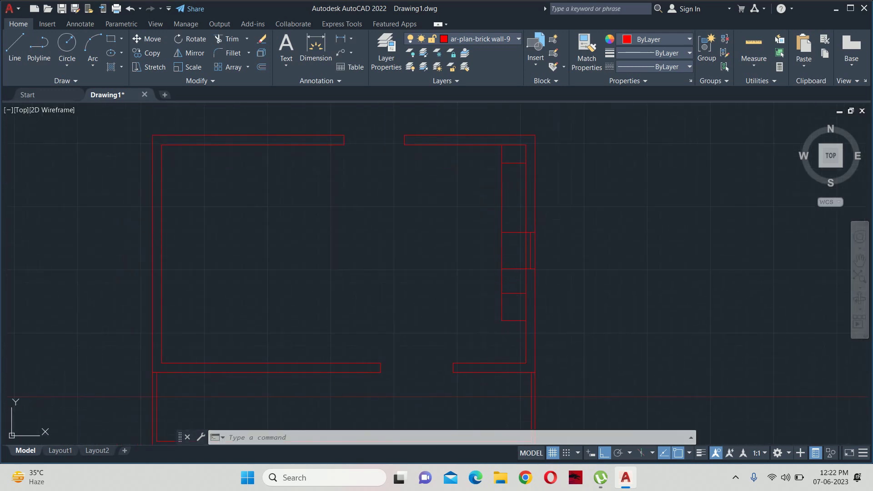
type("o")
key("Return")
type("4")
key("Return")
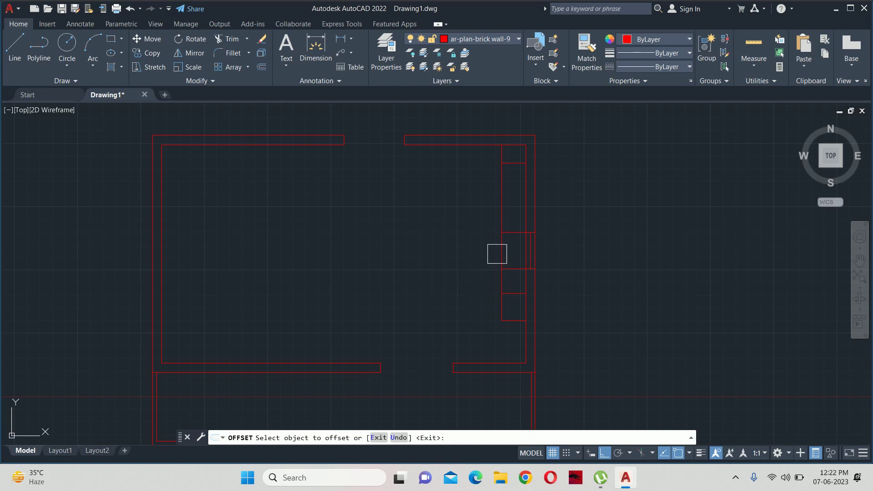
left_click(497, 254)
left_click(457, 254)
key("Return")
middle_click_drag(452, 248, 457, 264)
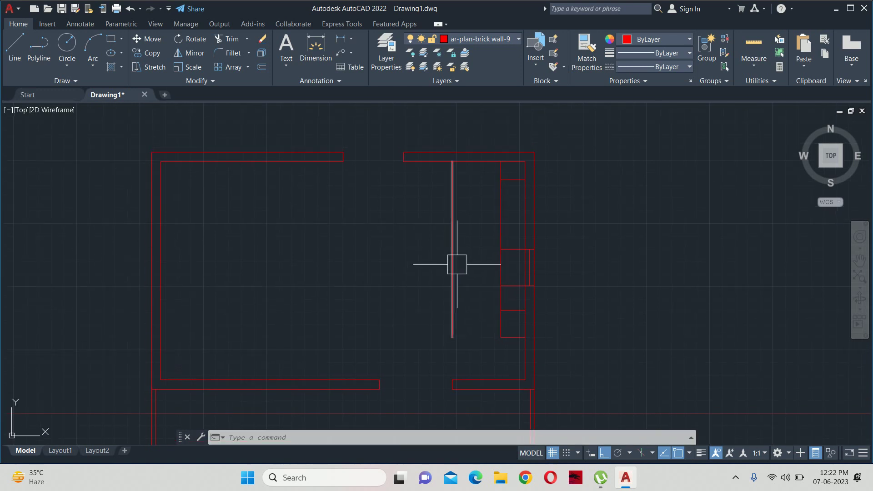
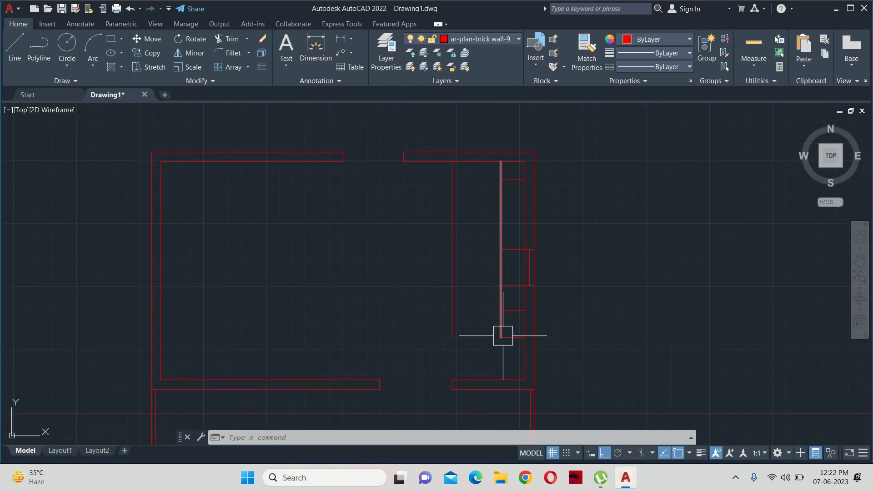
Extend lines with EX toward the right-wall counter.
type("ex")
key("Return")
scroll(504, 334, "up", 2)
scroll(519, 326, "up", 3)
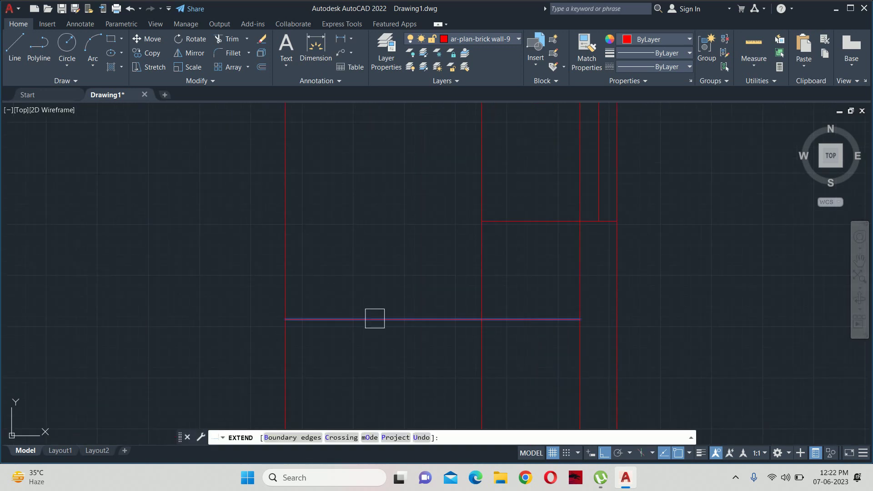
scroll(375, 319, "down", 5)
key("Escape")
Offset the vertical line to make a parallel copy on its left.
type("o")
key("Return")
key("Return")
left_click(340, 314)
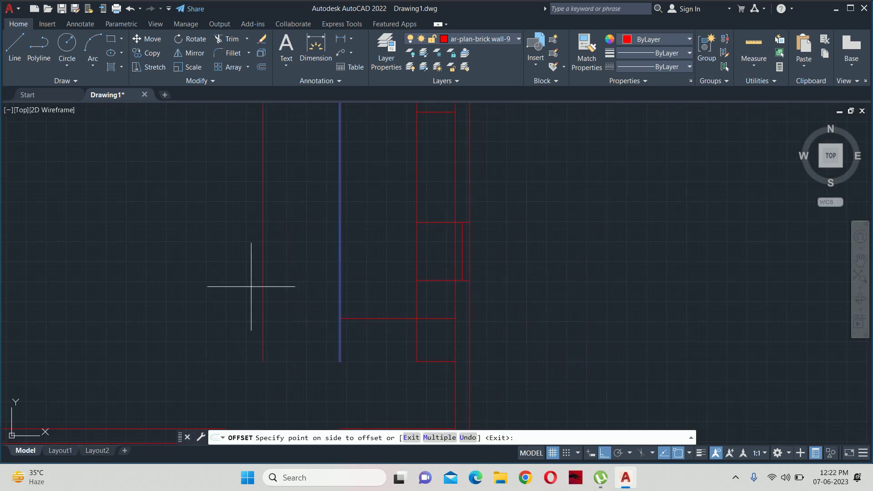
left_click(251, 286)
Extend the lines to meet the new parallel line.
key("Return")
type("ex")
key("Return")
scroll(335, 325, "up", 4)
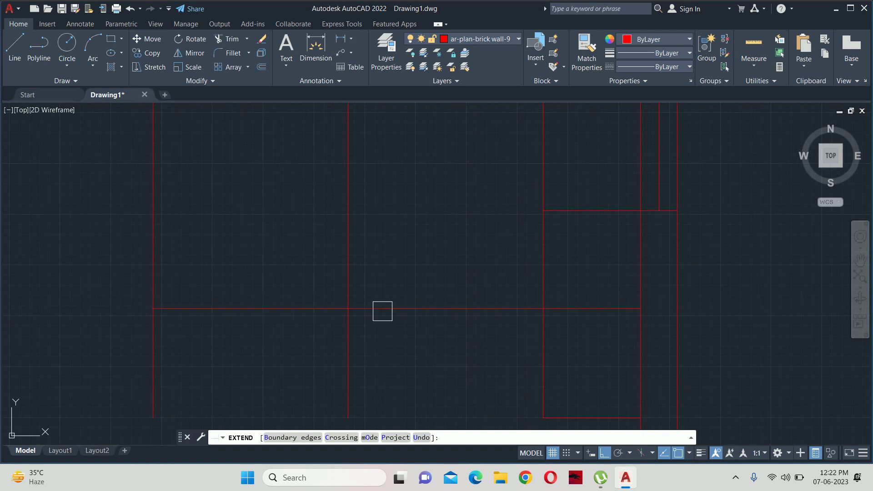
scroll(292, 335, "down", 4)
key("Escape")
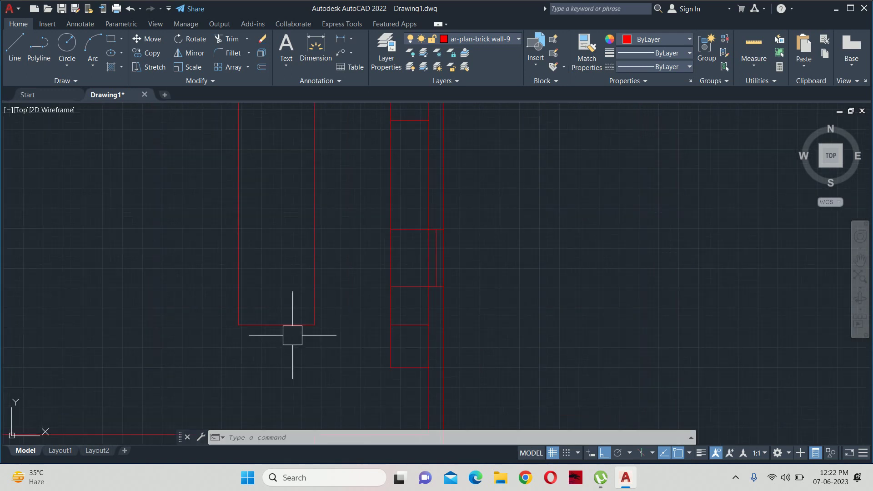
Offset the rectangle's bottom edge upward to form its opposite side.
type("o")
key("Return")
key("Return")
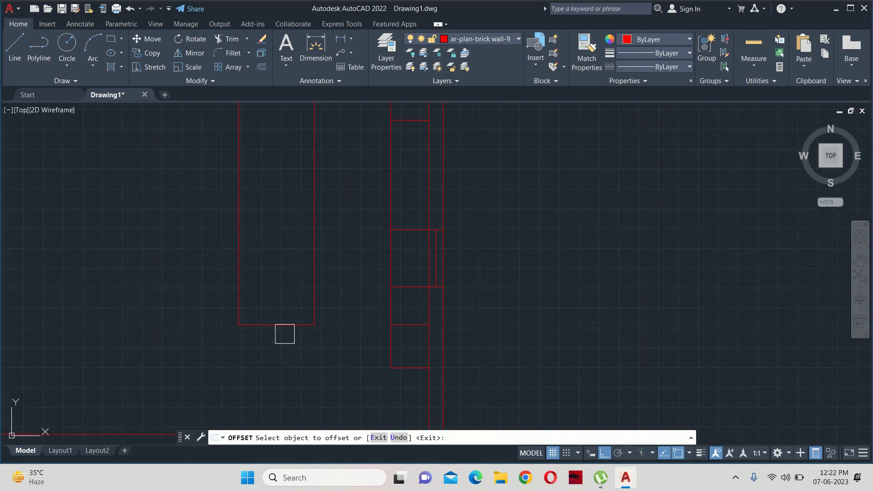
left_click(284, 324)
left_click(279, 282)
Trim the wall segment with a fence so the rectangle closes.
key("Return")
middle_click_drag(289, 216, 294, 298)
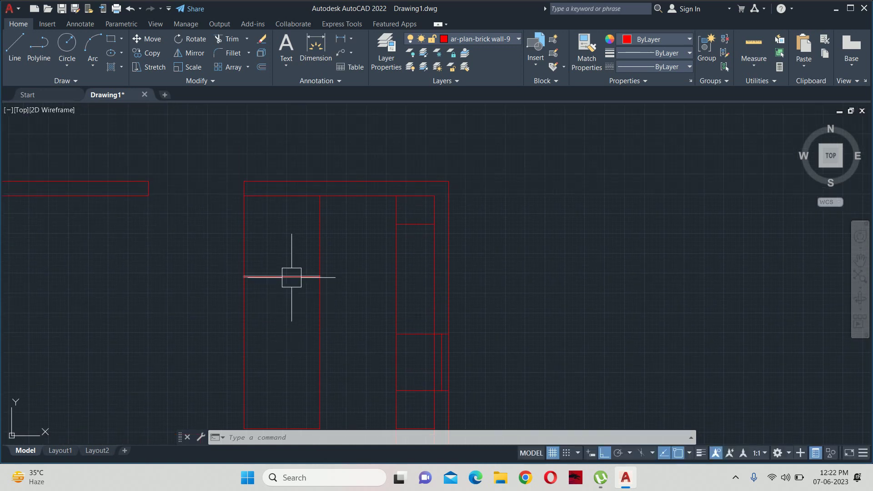
type("tr")
key("Return")
left_click(233, 248)
key("Return")
key("Return")
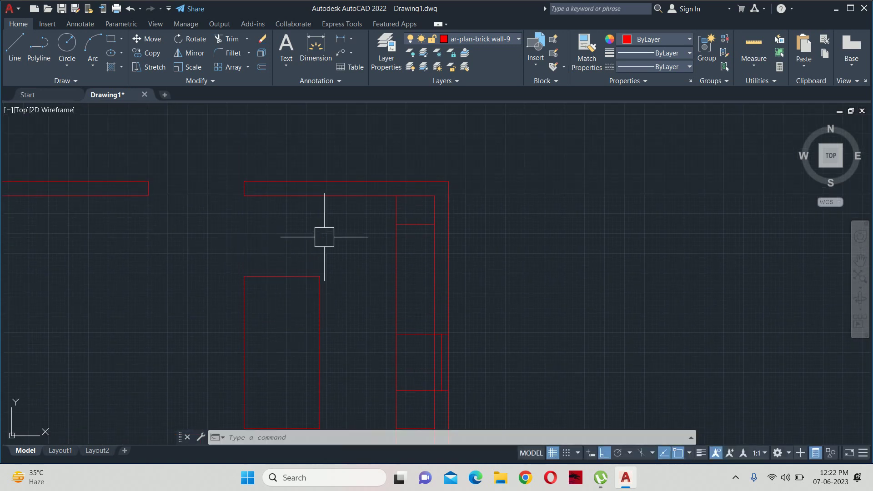
scroll(336, 235, "down", 3)
scroll(348, 235, "up", 3)
Begin a linear dimension and cancel it, then zoom out to the whole room.
type("dli")
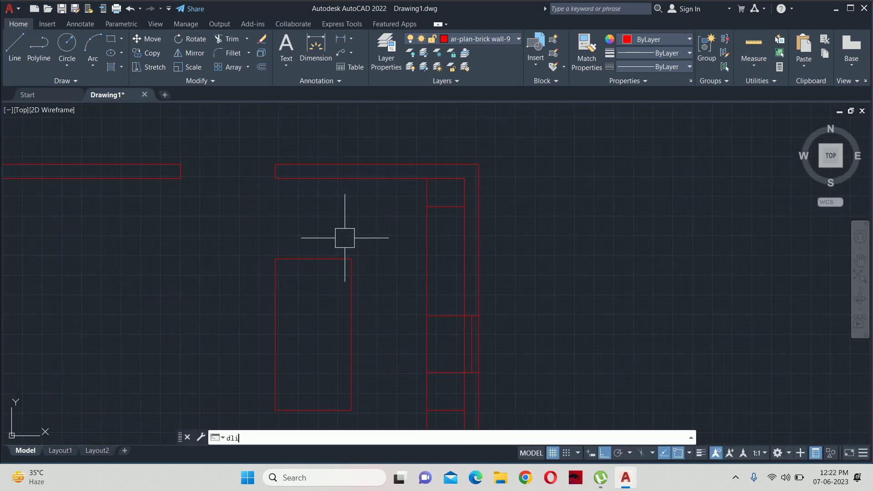
key("Return")
left_click(325, 259)
left_click(326, 178)
key("Escape")
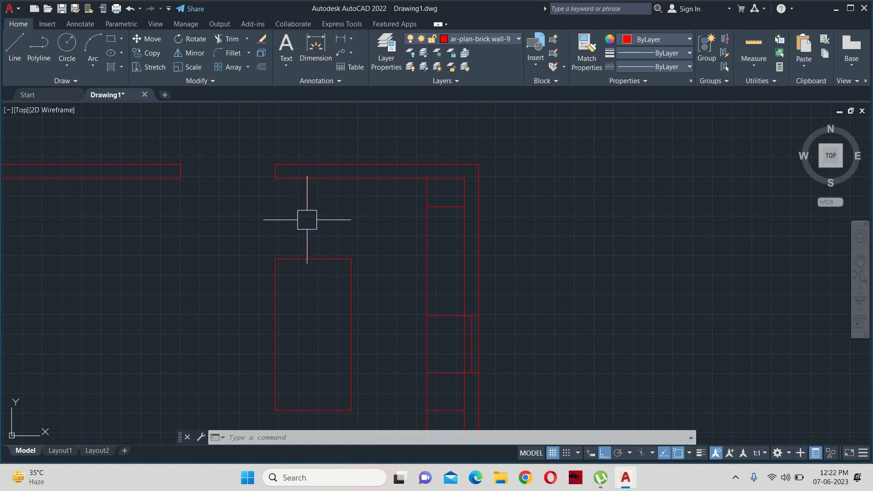
scroll(186, 225, "down", 3)
middle_click_drag(183, 226, 315, 189)
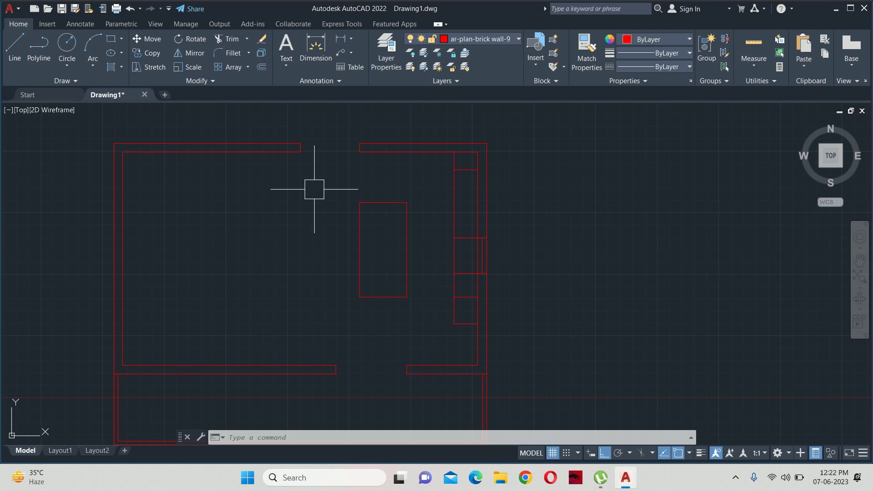
Stretch the rectangle's edge using a crossing window.
type("s")
key("Return")
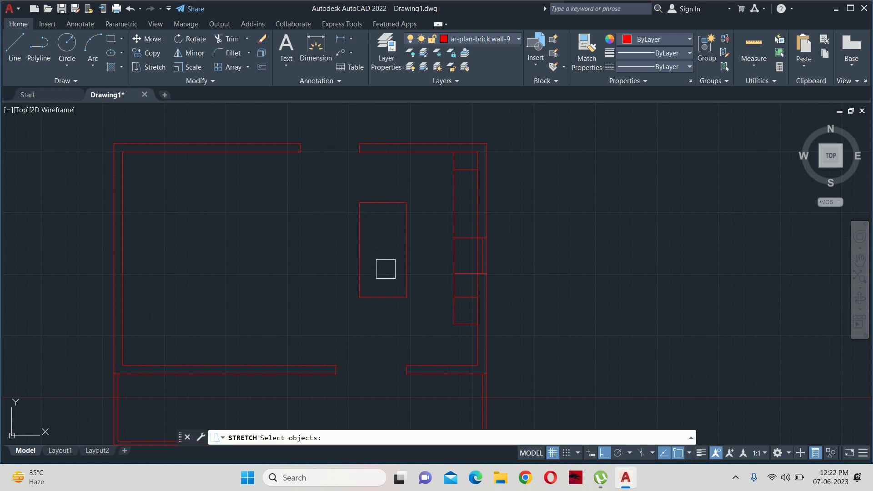
scroll(384, 268, "up", 3)
left_click(442, 330)
left_click(284, 298)
key("Return")
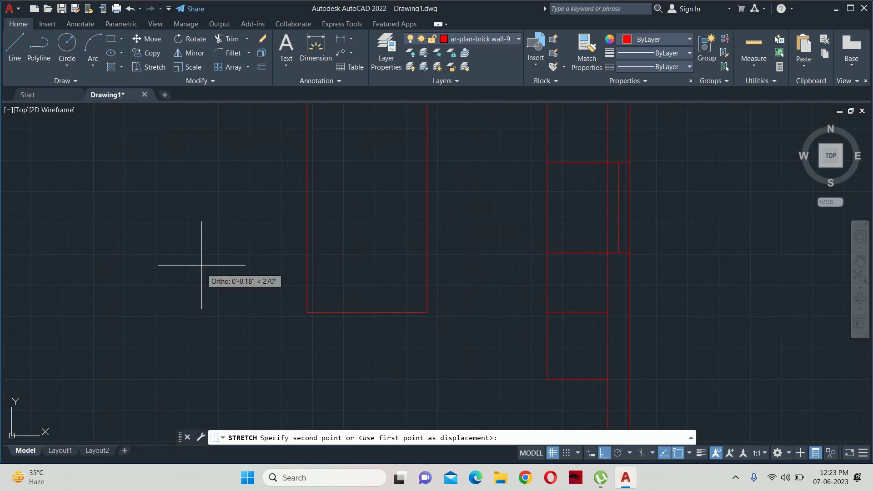
left_click(205, 289)
scroll(246, 189, "down", 3)
scroll(302, 250, "up", 1)
scroll(296, 247, "up", 2)
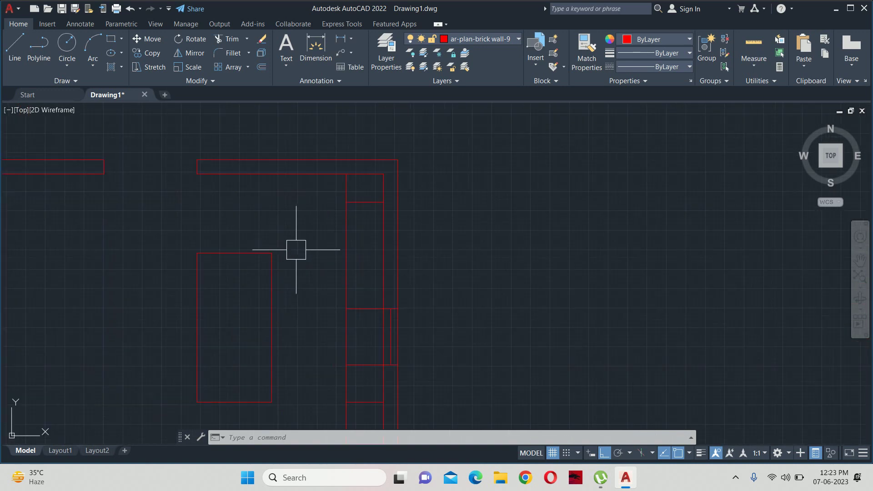
scroll(359, 211, "up", 2)
Dimension the rectangle's side as 8' on its left.
type("dli")
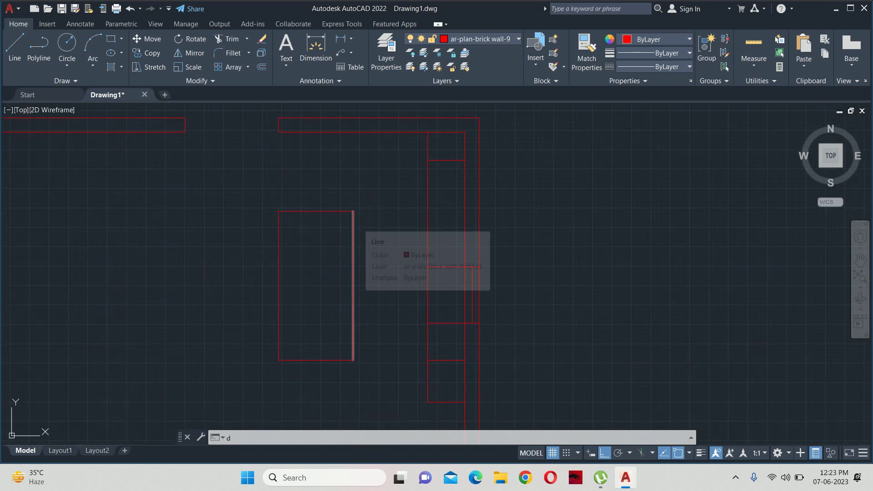
key("Return")
key("Return")
left_click(278, 280)
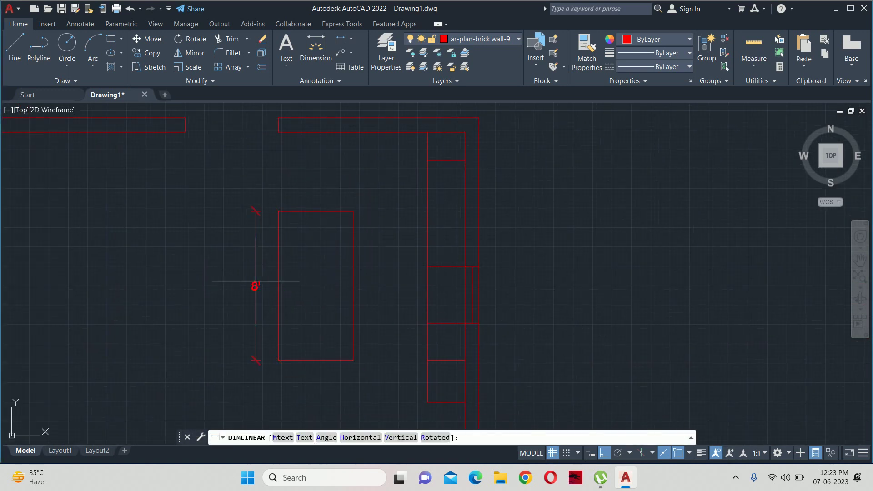
left_click(243, 286)
scroll(289, 215, "up", 2)
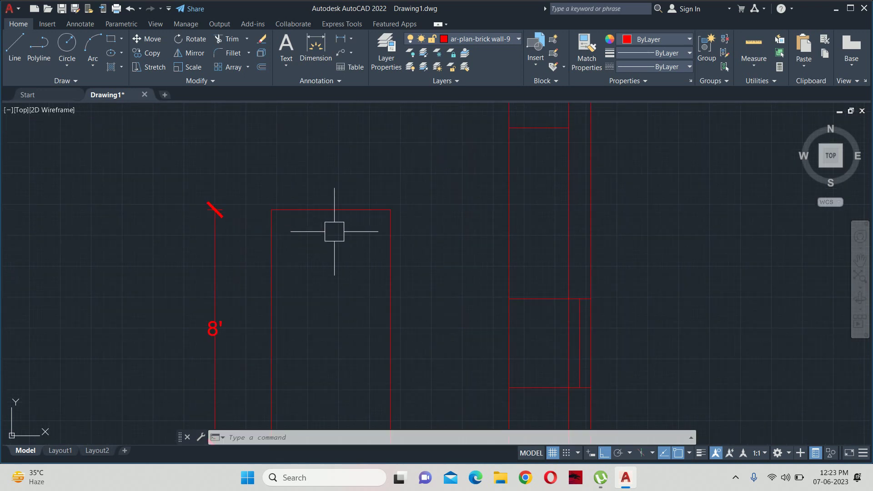
type("s")
key("Return")
key("Escape")
Stretch the rectangle's top by 3" so it measures 8'-3".
type("s")
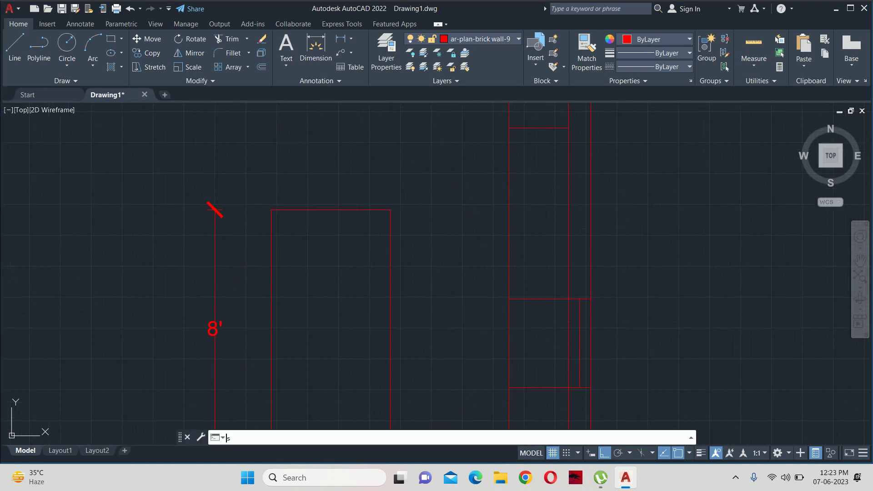
key("Return")
left_click(411, 190)
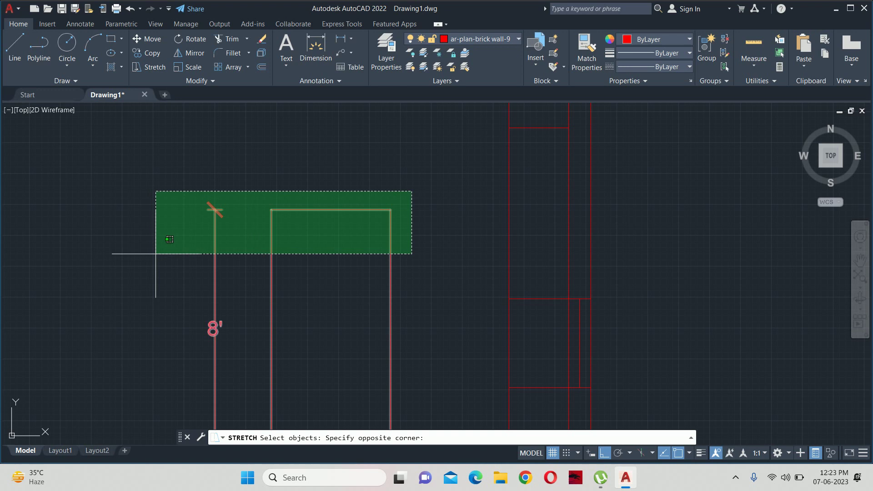
left_click(253, 228)
key("Return")
left_click(253, 230)
type("3")
key("Return")
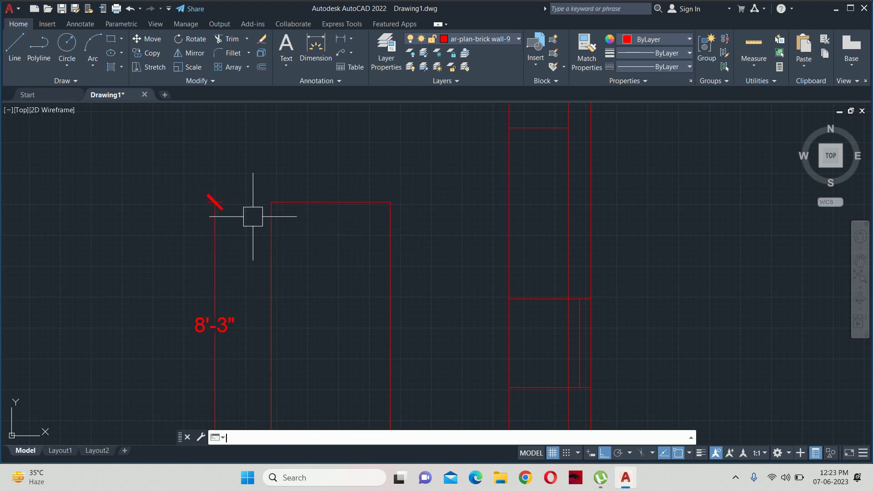
scroll(337, 331, "down", 3)
Stretch the rectangle's bottom edge to make it 9' long.
middle_click_drag(337, 332, 312, 250)
scroll(332, 269, "up", 3)
key("Return")
left_click(331, 268)
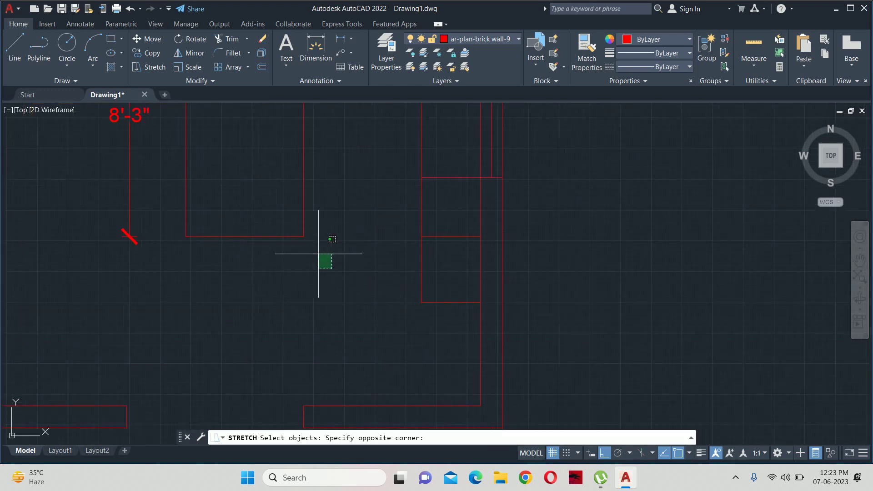
left_click(166, 234)
key("Return")
left_click(314, 247)
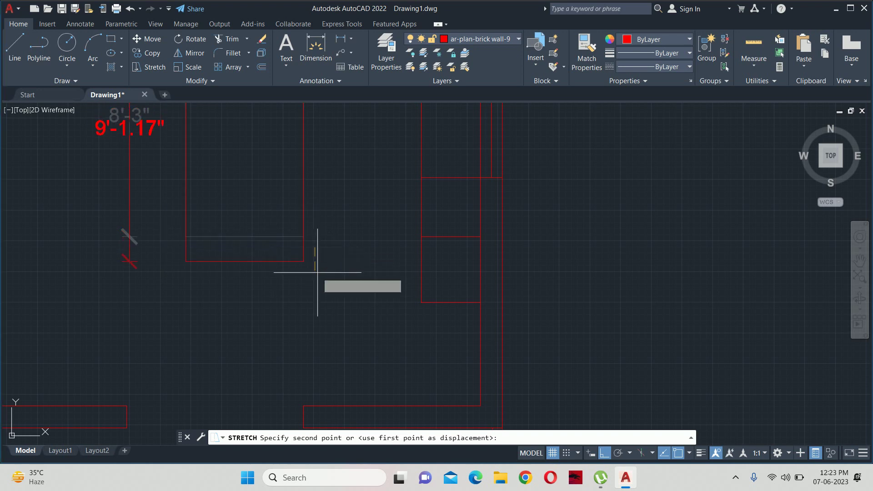
type("9")
key("Return")
scroll(318, 273, "down", 2)
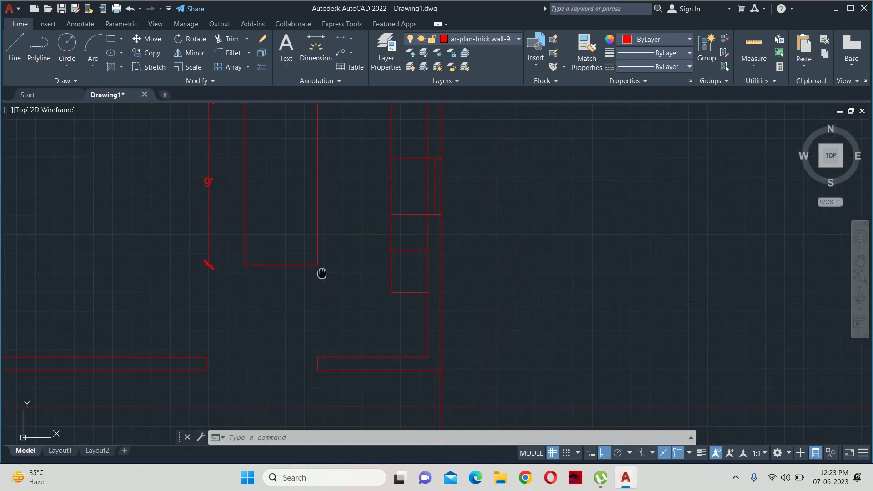
middle_click_drag(305, 266, 328, 312)
Try a 2' offset of the rectangle's left edge, then cancel it.
type("o")
key("Return")
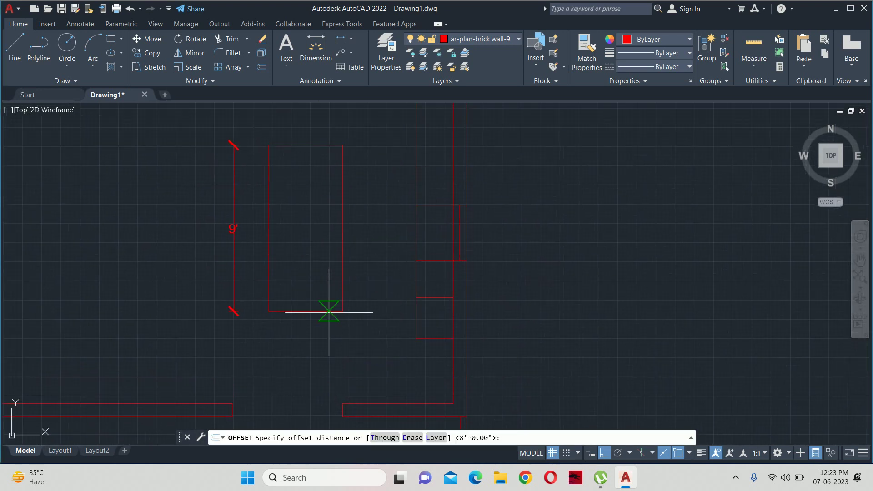
key("Return")
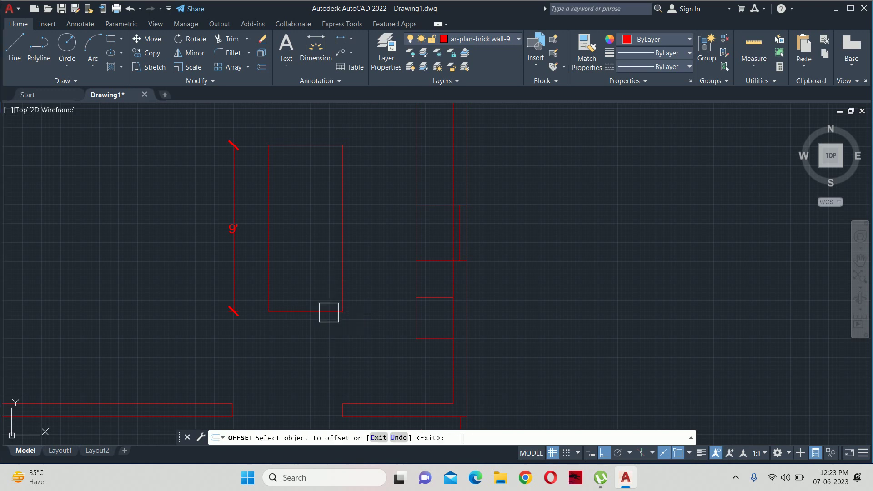
left_click(269, 259)
key("Escape")
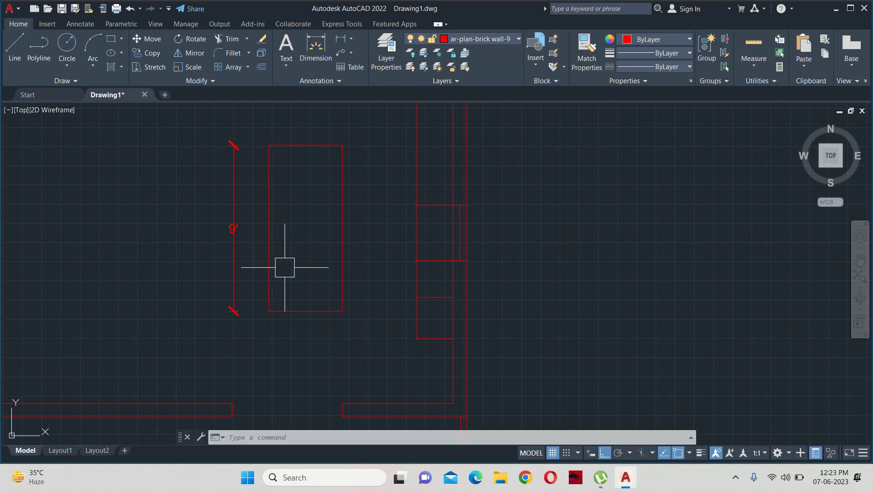
Offset the rectangle's left edge 1'-6" inward to divide it in two.
type("o")
key("Return")
type("18")
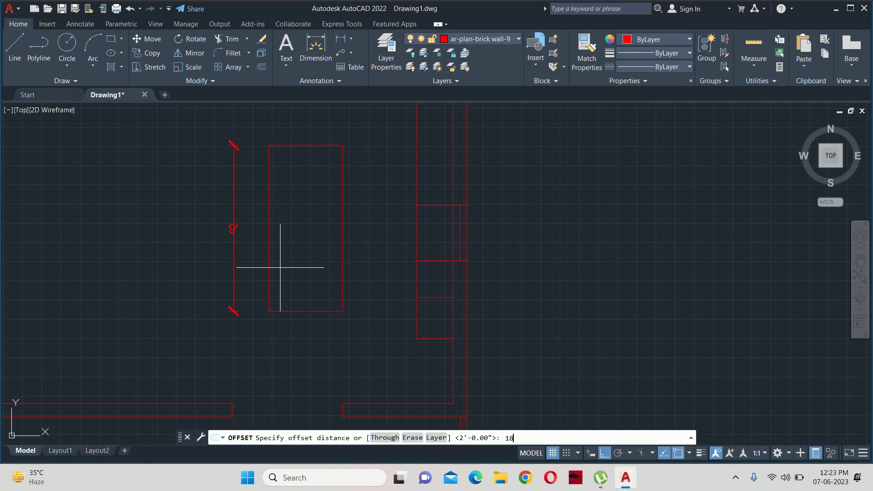
key("Return")
key("Escape")
key("Return")
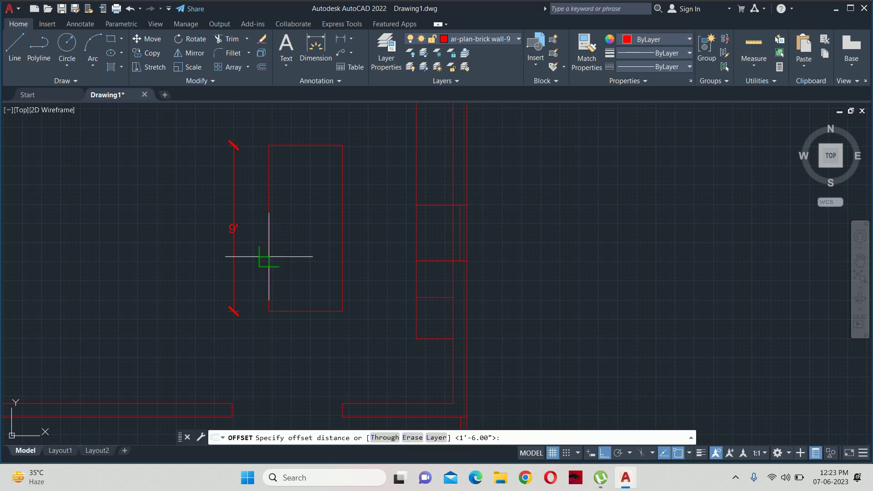
key("Return")
left_click(268, 226)
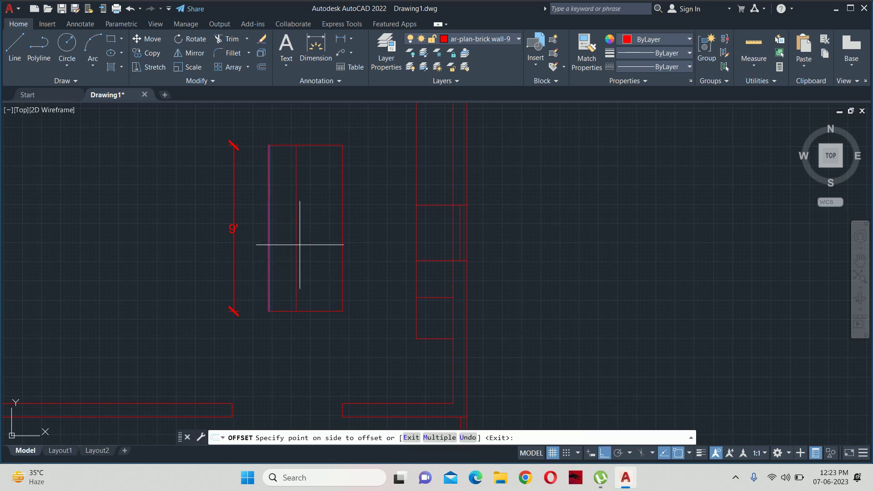
left_click(296, 242)
key("Escape")
middle_click_drag(292, 244, 306, 289)
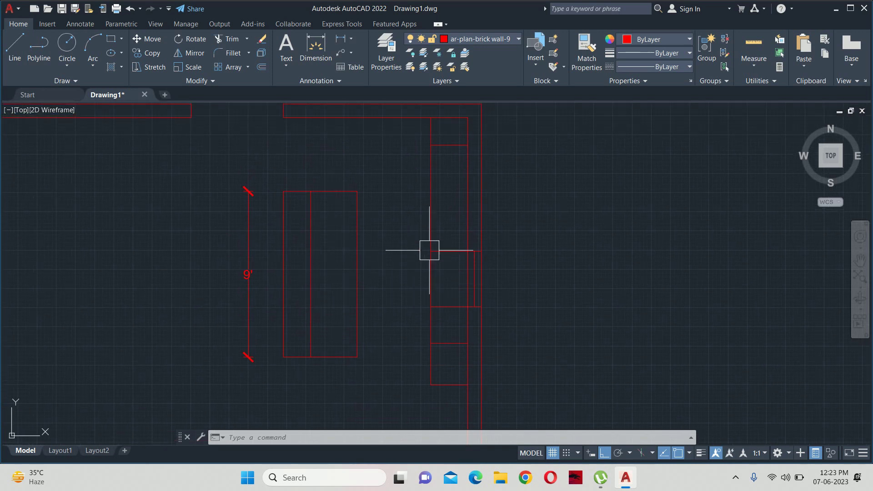
scroll(396, 277, "down", 5)
scroll(398, 305, "up", 2)
scroll(420, 289, "down", 1)
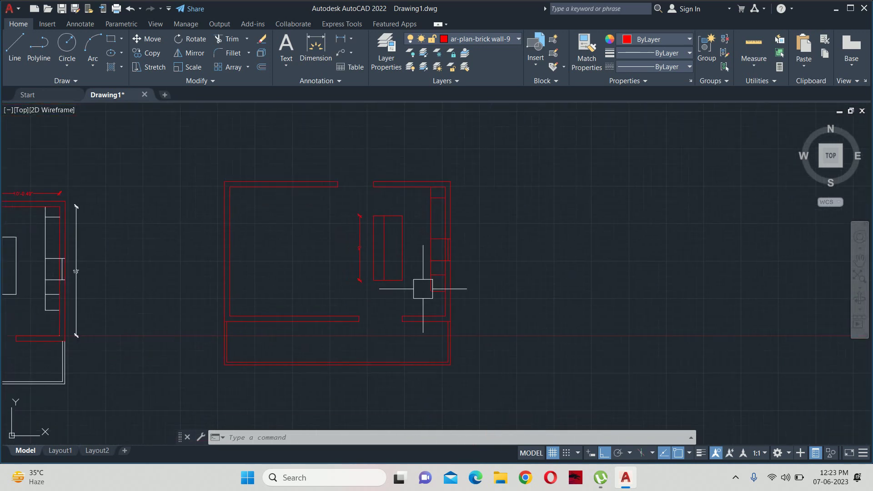
Start HATCH and pick points inside the walls, including the upper-right wall.
type("h")
key("Return")
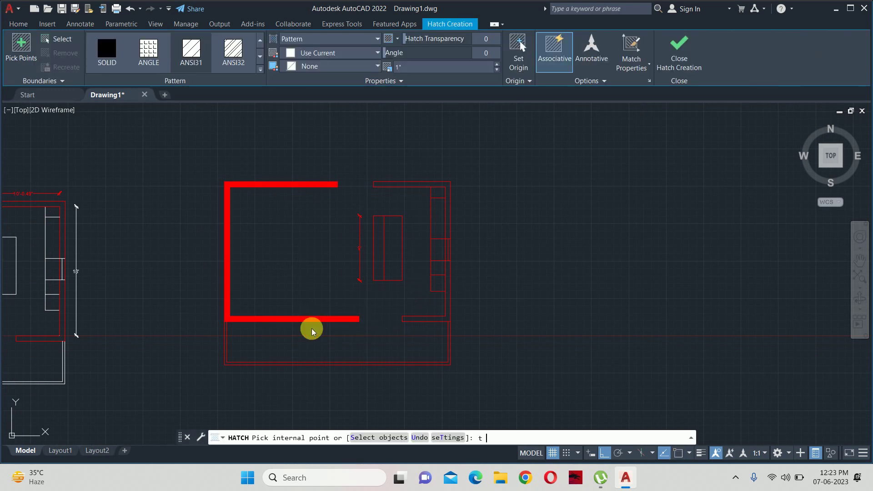
key("Return")
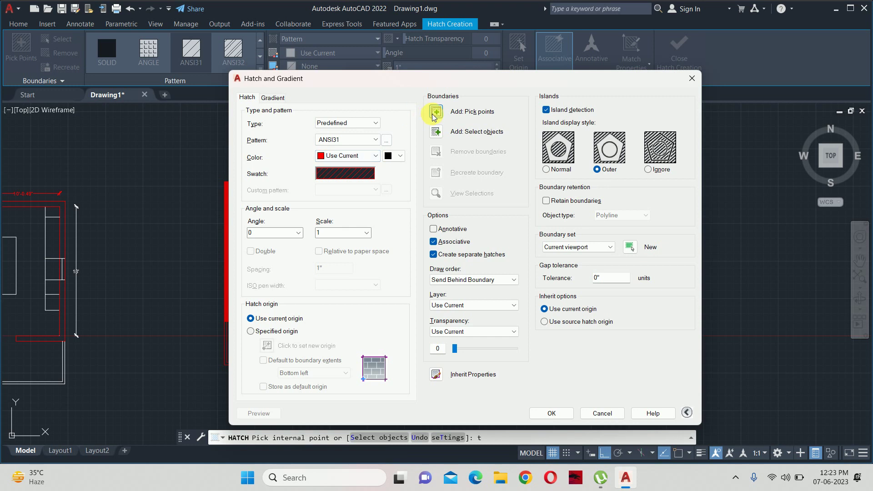
left_click(435, 112)
scroll(273, 310, "up", 3)
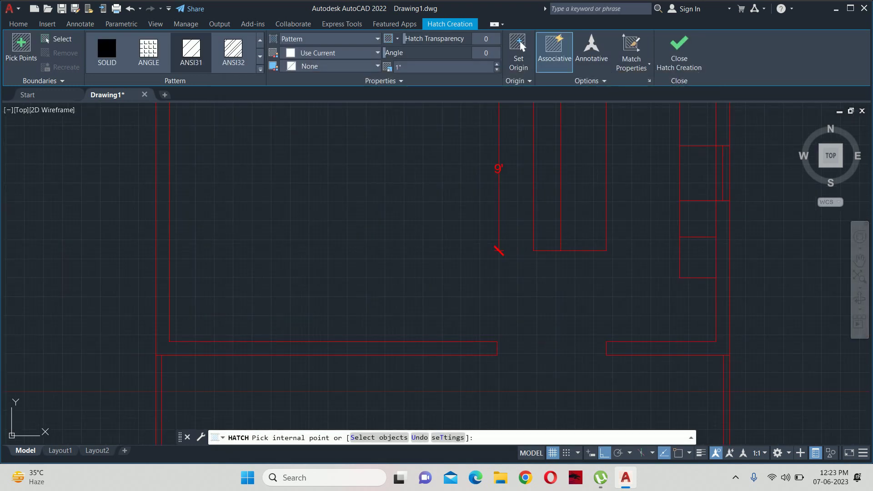
left_click(455, 348)
left_click(649, 348)
scroll(648, 348, "down", 2)
middle_click_drag(679, 276, 616, 337)
left_click(632, 226)
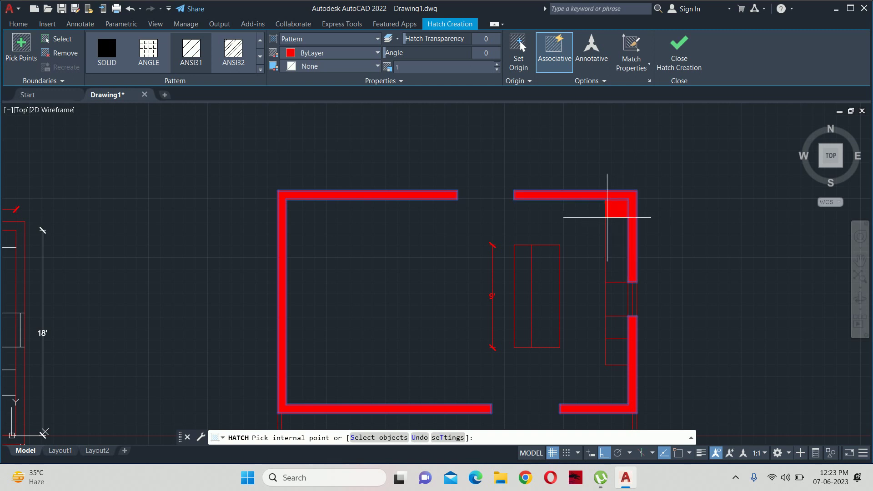
Set the wall hatch to ANSI31 at scale 50, preview it, and apply.
type("t")
key("Return")
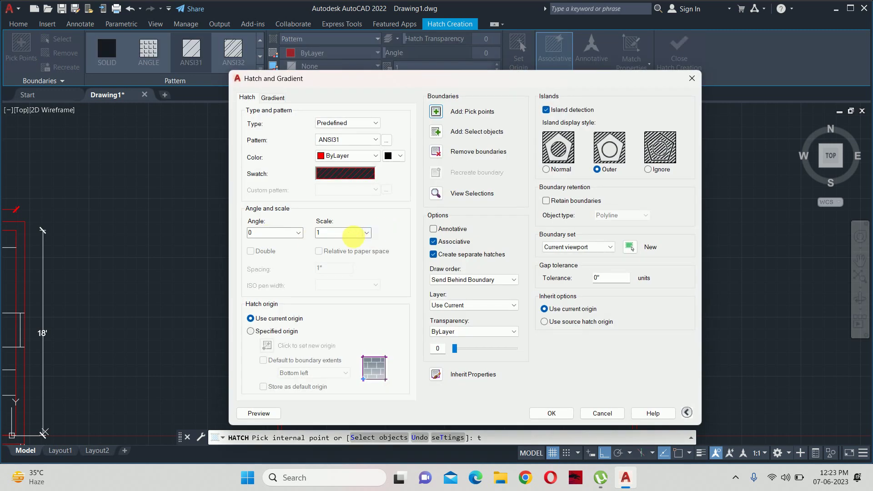
left_click(251, 408)
scroll(301, 231, "up", 3)
left_click(275, 208)
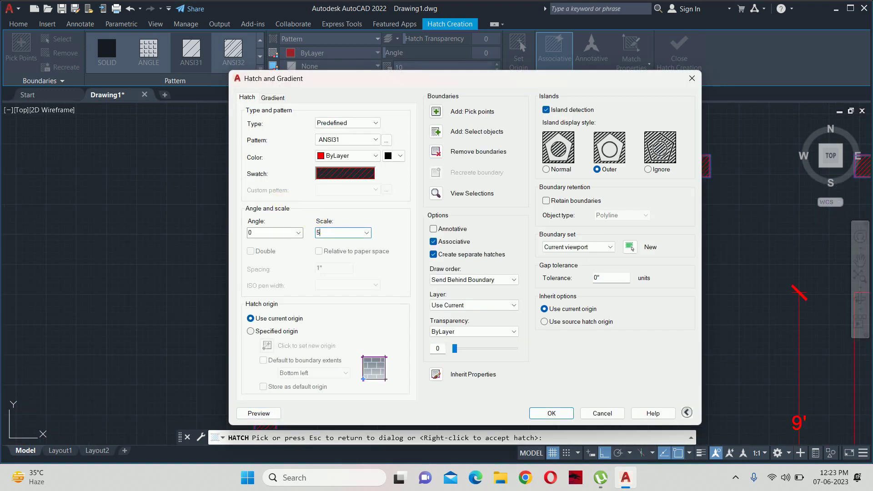
left_click(254, 413)
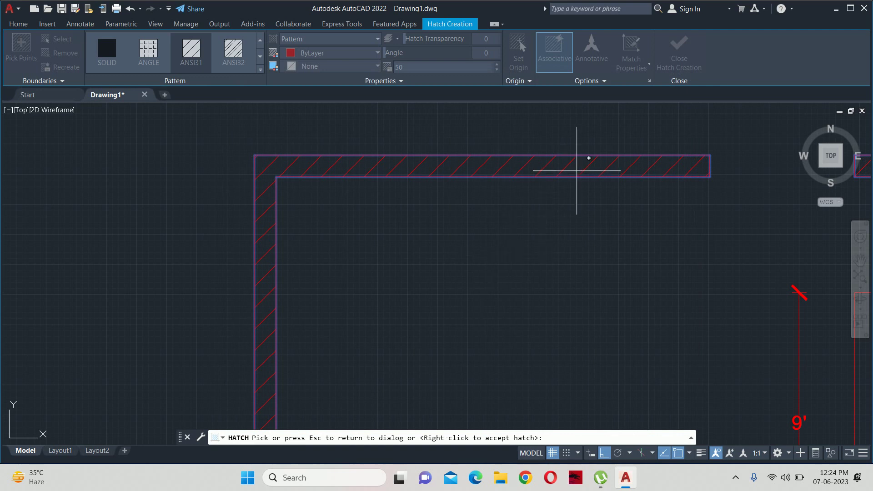
scroll(577, 170, "down", 5)
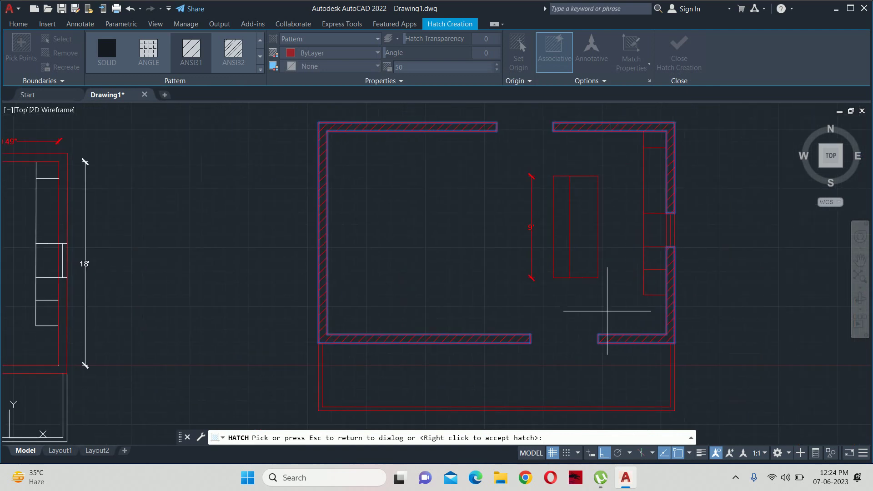
key("Escape")
left_click(564, 417)
scroll(565, 312, "down", 3)
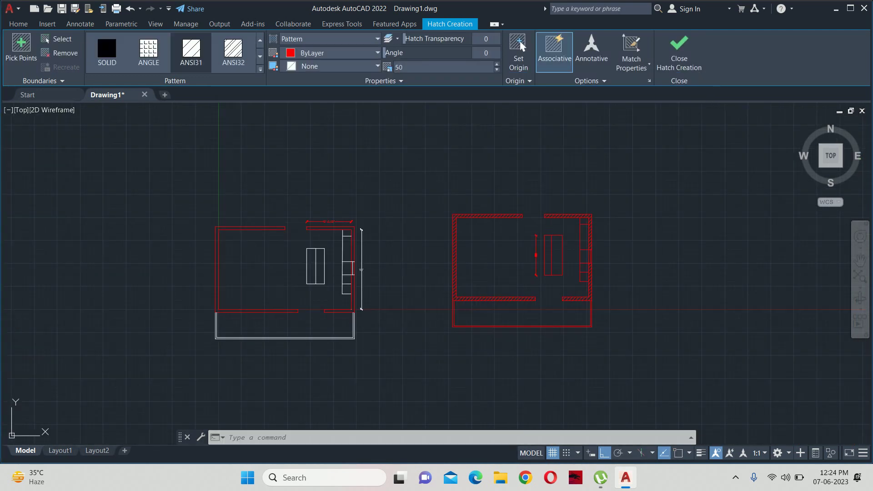
key("Return")
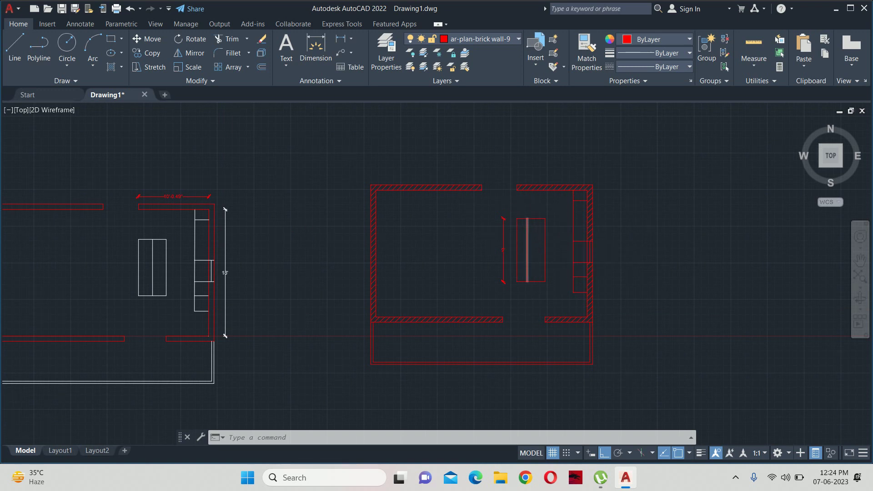
Delete the 9' dimension beside the range.
scroll(495, 231, "up", 4)
middle_click_drag(493, 230, 426, 201)
scroll(426, 201, "down", 4)
left_click(467, 222)
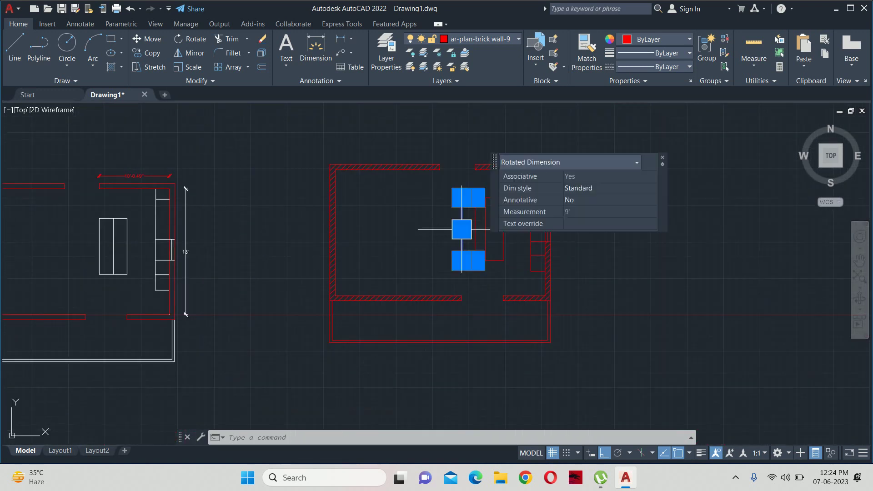
key("Delete")
scroll(544, 285, "up", 4)
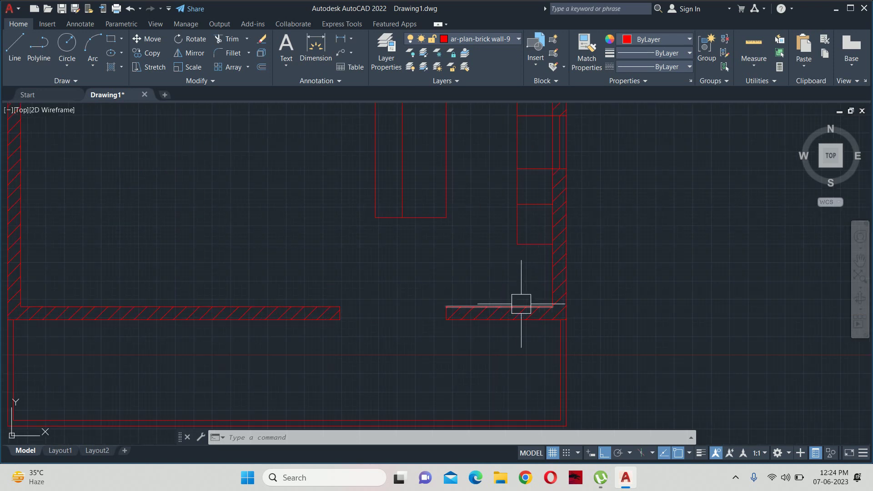
scroll(509, 273, "down", 2)
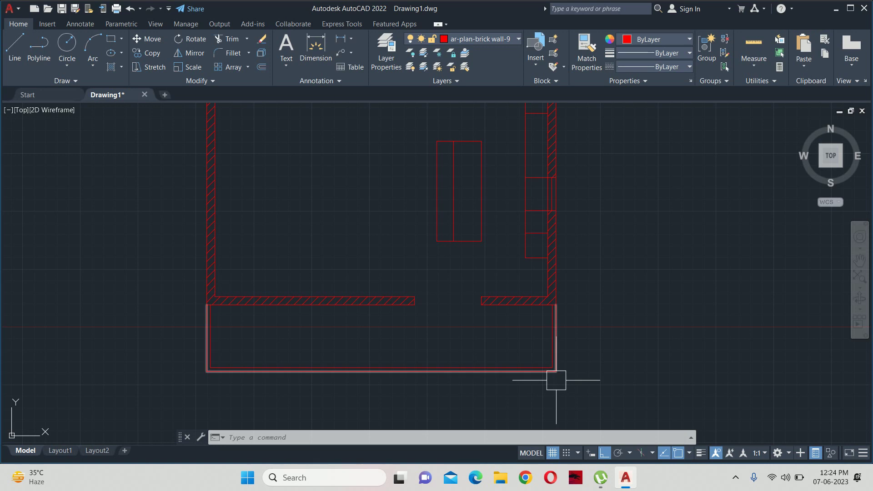
Add layer ar-facade-glass in the layer manager, colour it 130 cyan, and set it current.
type("1a")
key("Return")
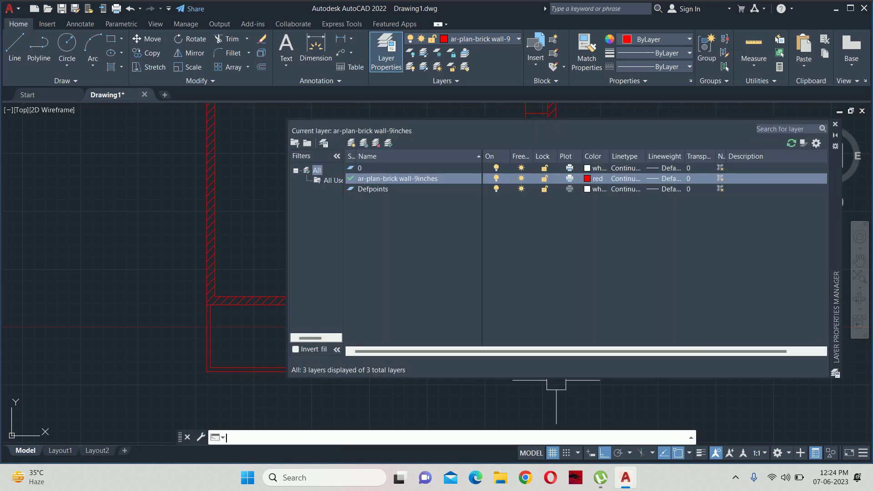
left_click(351, 143)
type("ar-facade-glass")
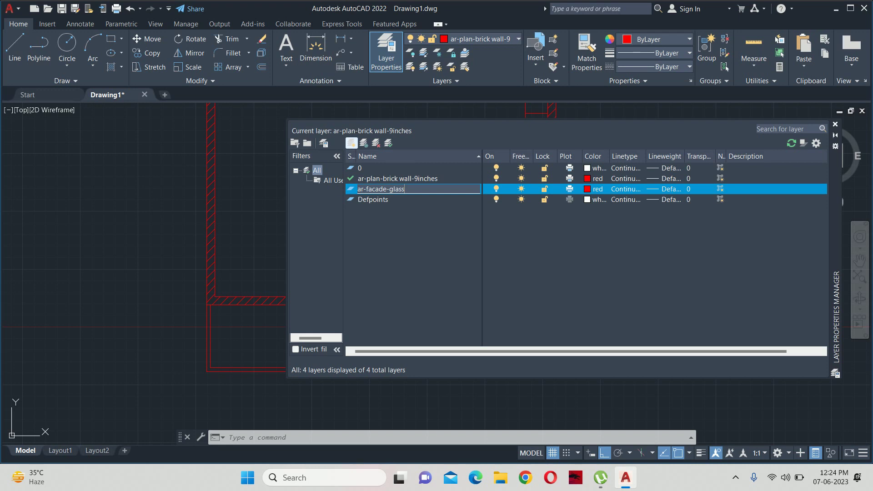
left_click(587, 189)
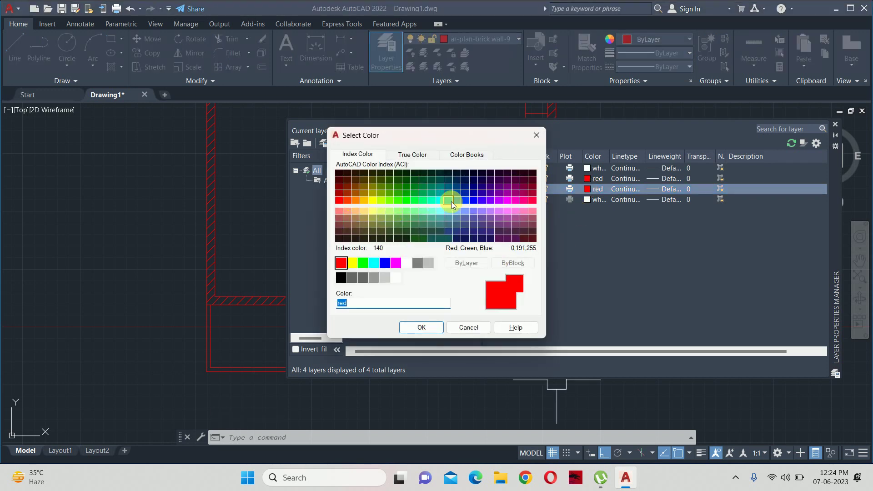
left_click(440, 200)
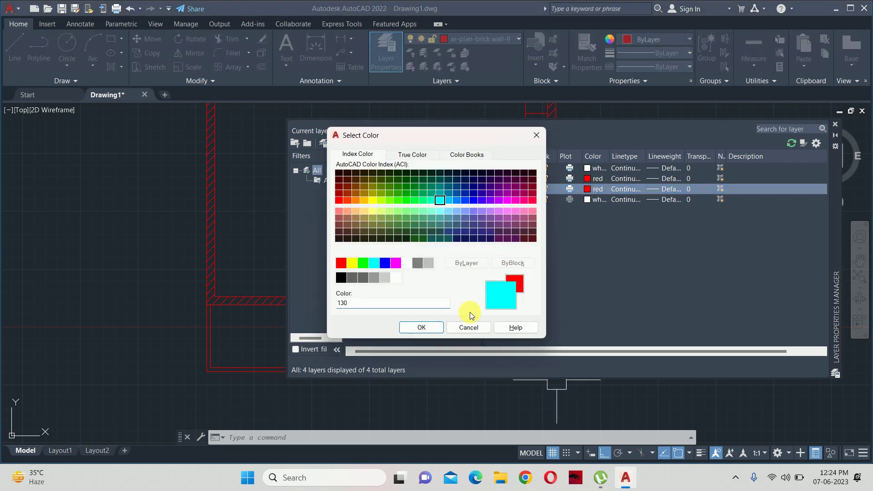
left_click(420, 328)
double_click(413, 191)
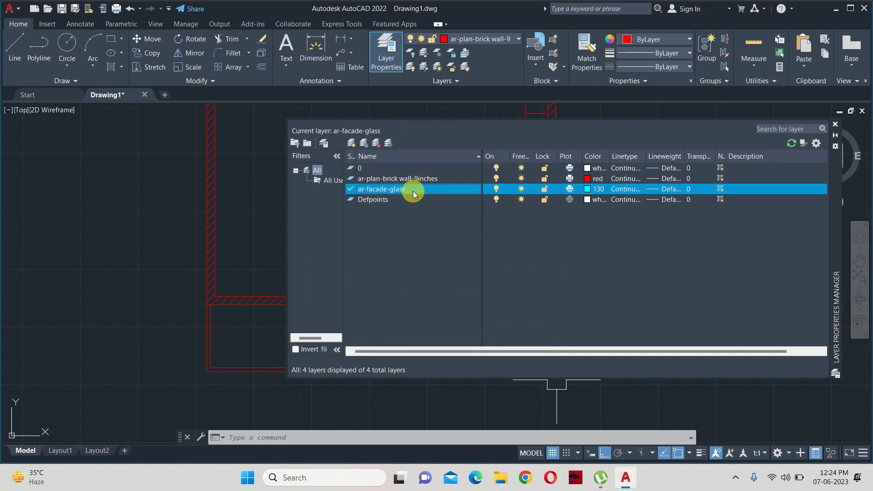
Draw a short temporary cyan line in empty space beside the plan.
left_click(836, 124)
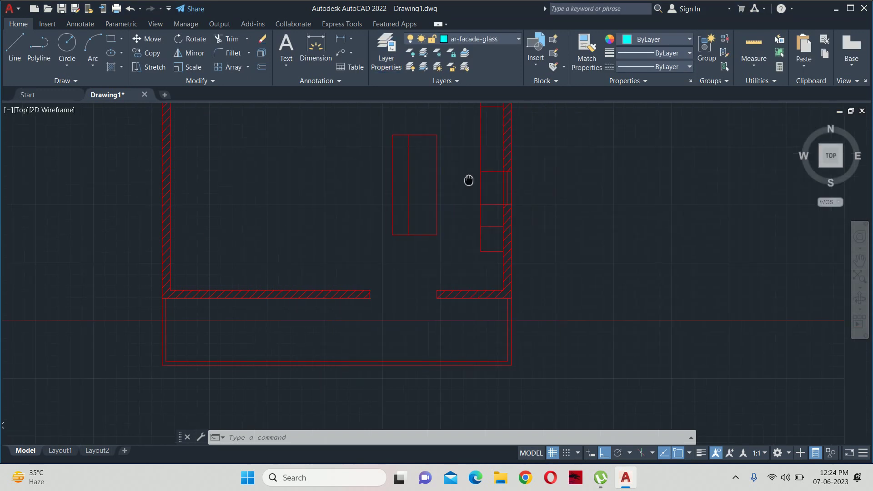
middle_click_drag(276, 204, 447, 172)
type("l")
key("Return")
left_click(460, 260)
key("Return")
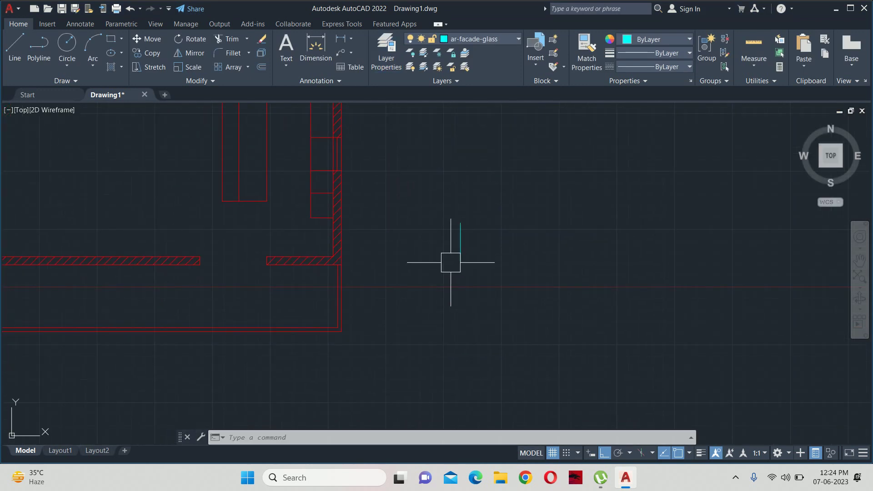
Match the bottom double-line outline to the cyan line's properties, then delete the temporary line.
type("ma")
key("Return")
left_click(460, 248)
mouse_move(450, 282)
middle_mouse_down()
mouse_move(512, 246)
mouse_move(535, 218)
middle_mouse_up()
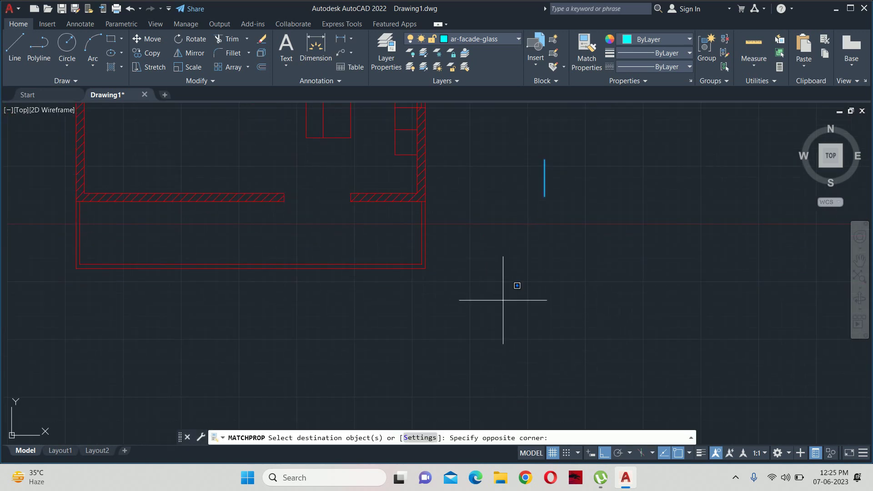
left_click(502, 301)
left_click(37, 255)
key("Return")
left_click(544, 178)
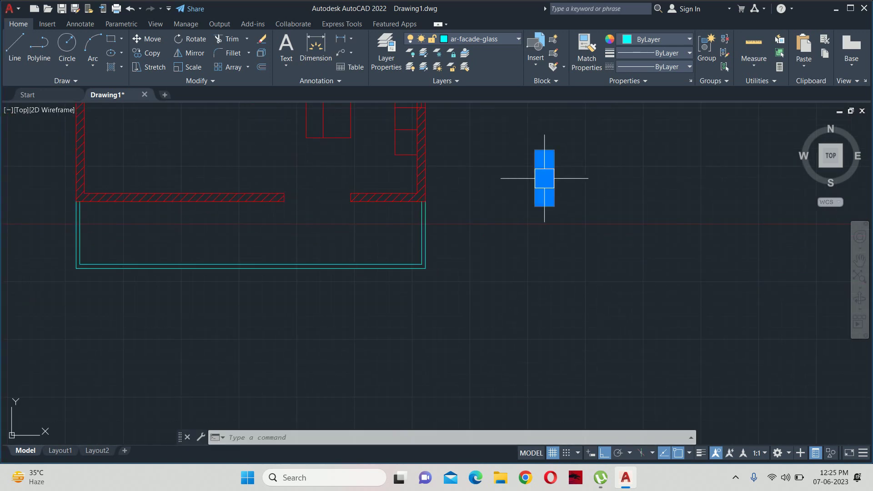
key("Delete")
Pan and zoom back toward the room, cancelling leftover selections and commands.
middle_click_drag(425, 190, 552, 284)
scroll(512, 249, "up", 2)
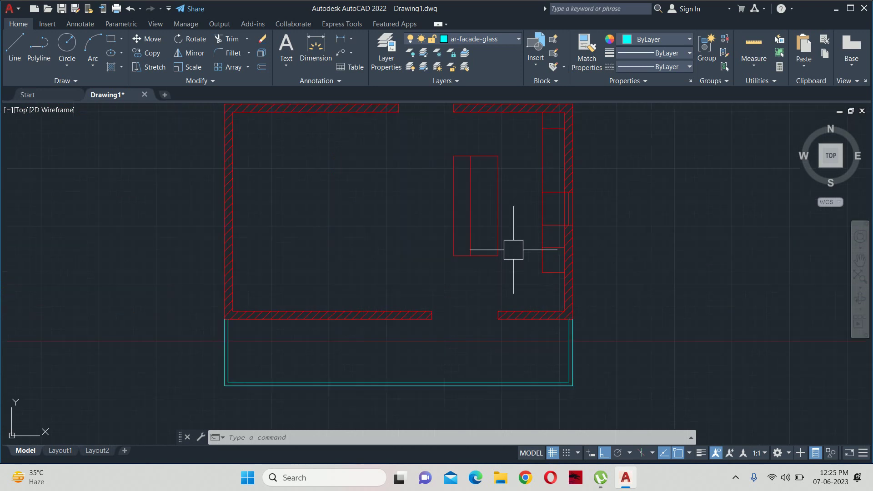
scroll(532, 260, "up", 2)
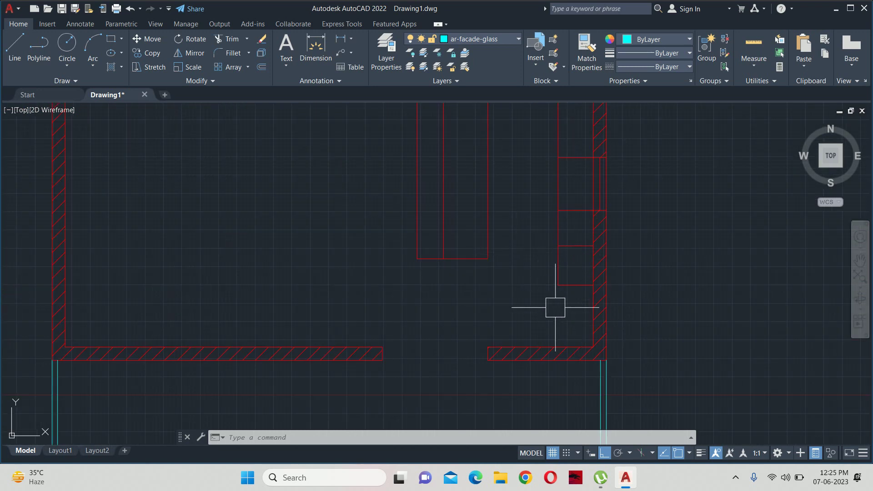
scroll(577, 157, "up", 4)
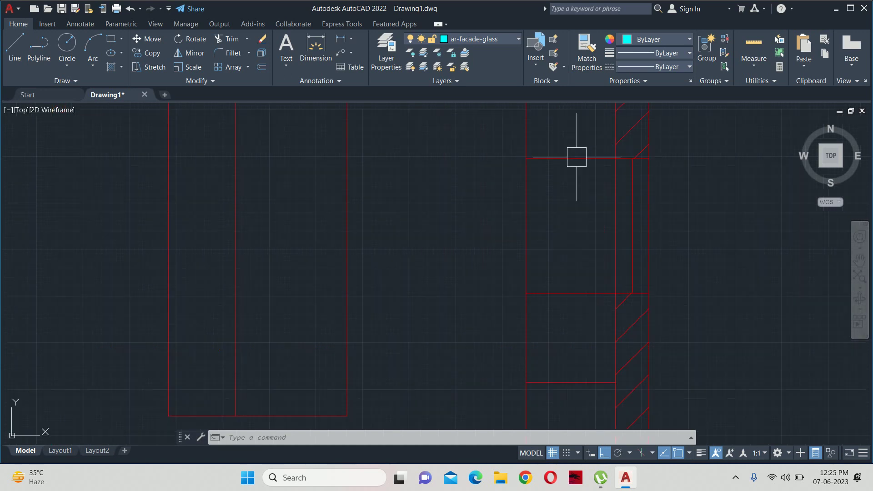
left_click(577, 156)
key("Escape")
left_click(580, 309)
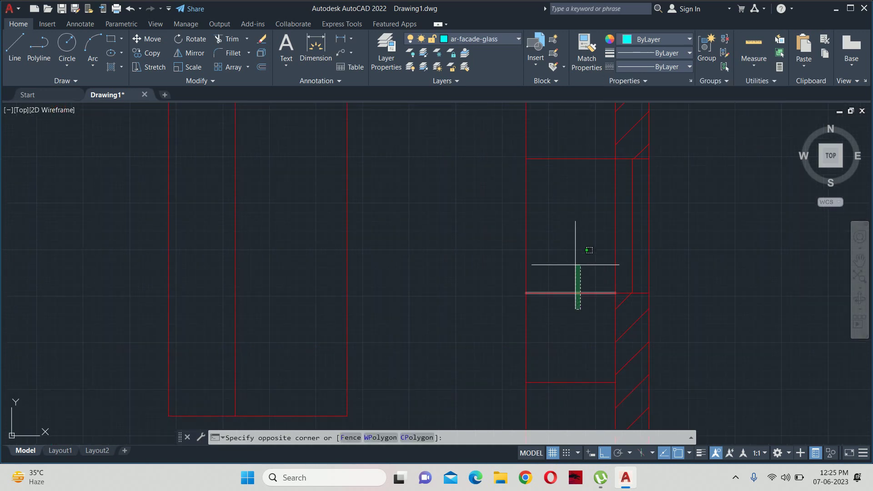
key("Escape")
scroll(575, 265, "down", 4)
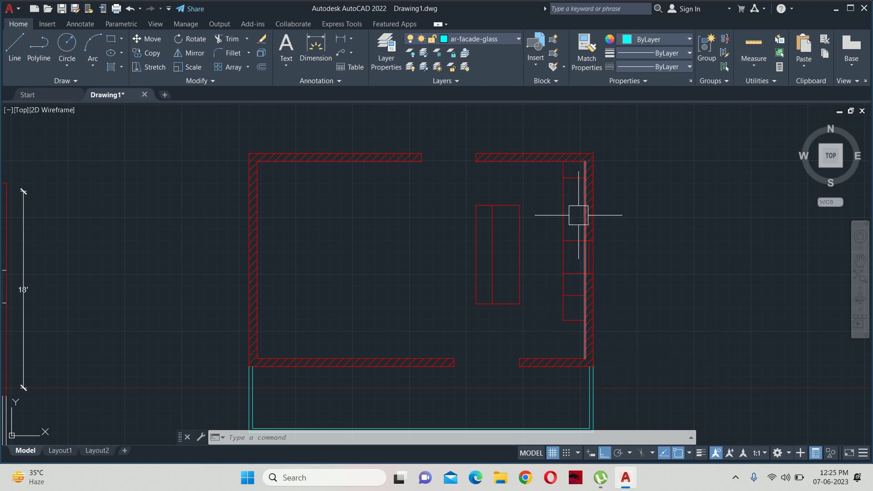
key("Escape")
key("Escape")
key("Escape")
middle_click_drag(559, 314, 542, 247)
type("t")
key("Escape")
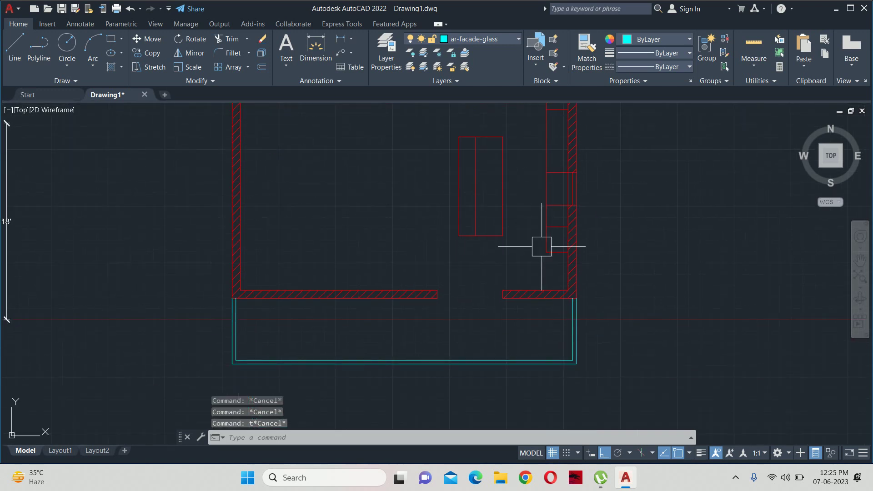
Open and dismiss Drafting Settings, then start and cancel a LINE command.
type("DS")
key("Return")
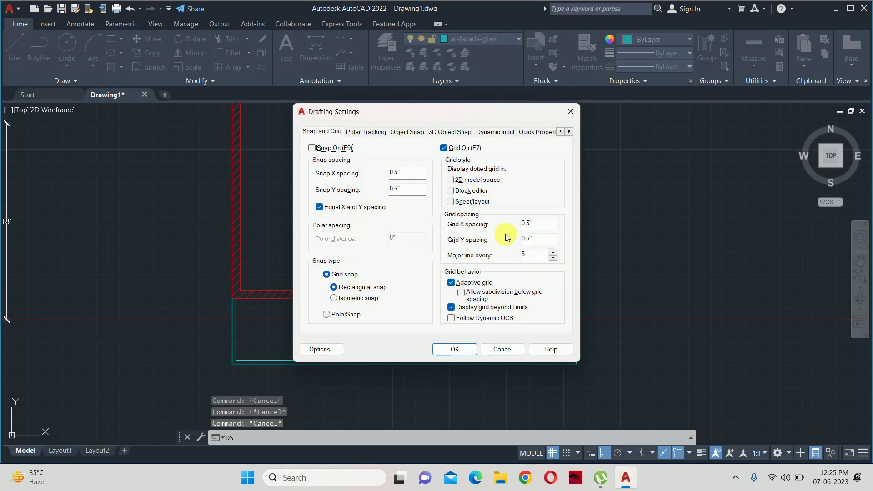
key("Escape")
key("Escape")
key("Escape")
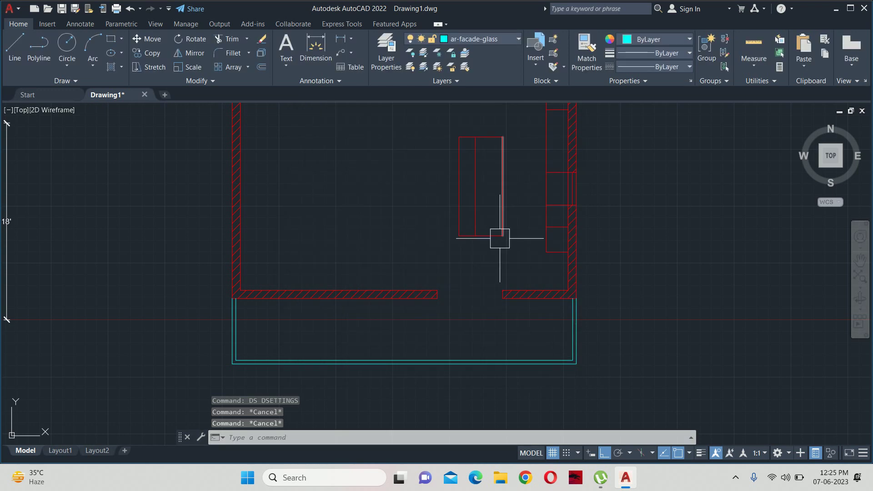
type("l")
key("Return")
key("Escape")
key("Escape")
Create a new layer named ar-interior-kitchen in the Layer Properties Manager.
type("la")
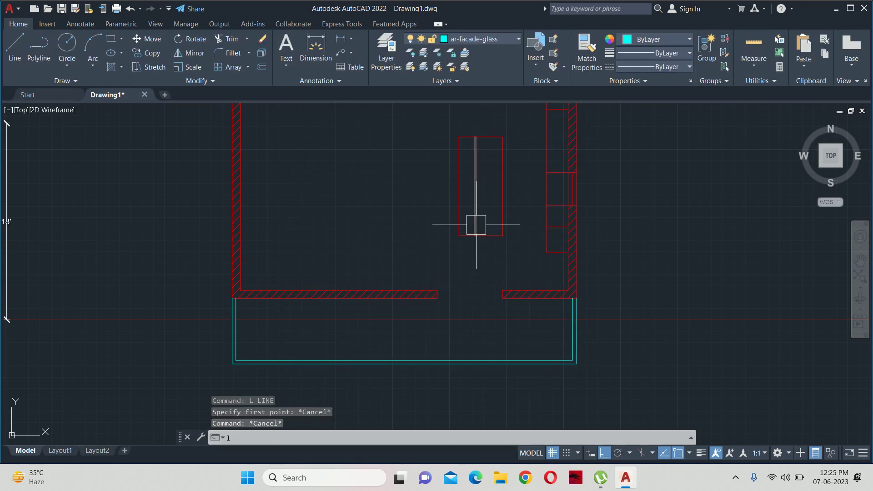
key("Return")
left_click(351, 142)
type("ar-interior-kitchen")
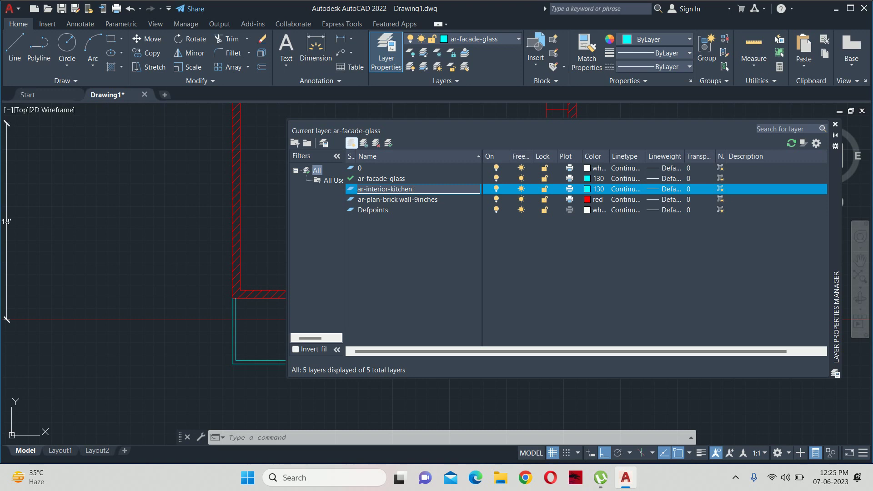
Make ar-interior-kitchen current with green colour 94, and close the layer manager.
left_click(408, 199)
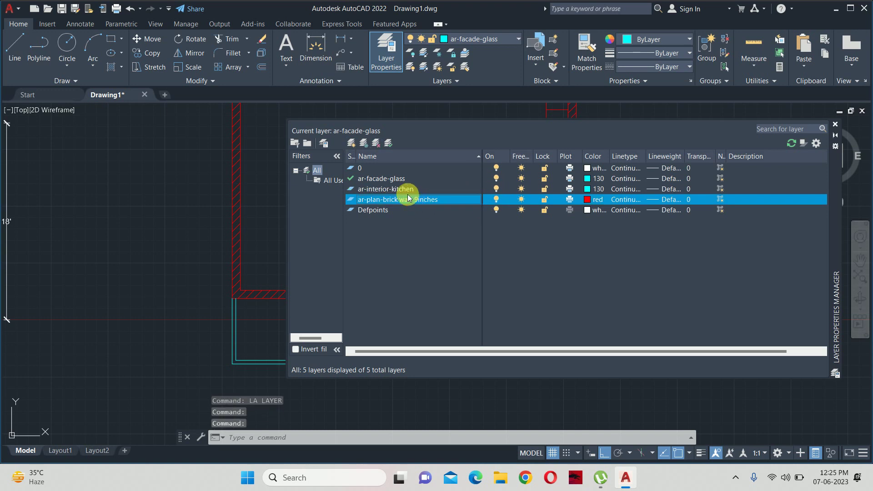
double_click(408, 188)
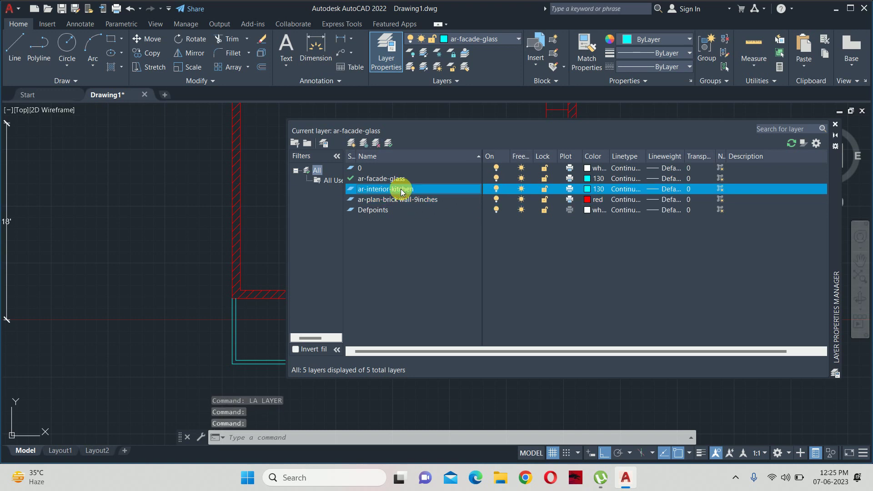
left_click(588, 189)
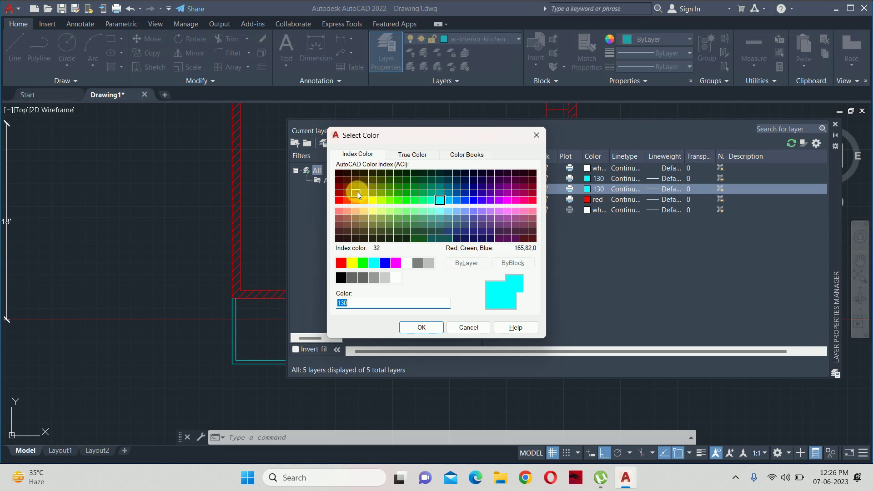
left_click(405, 187)
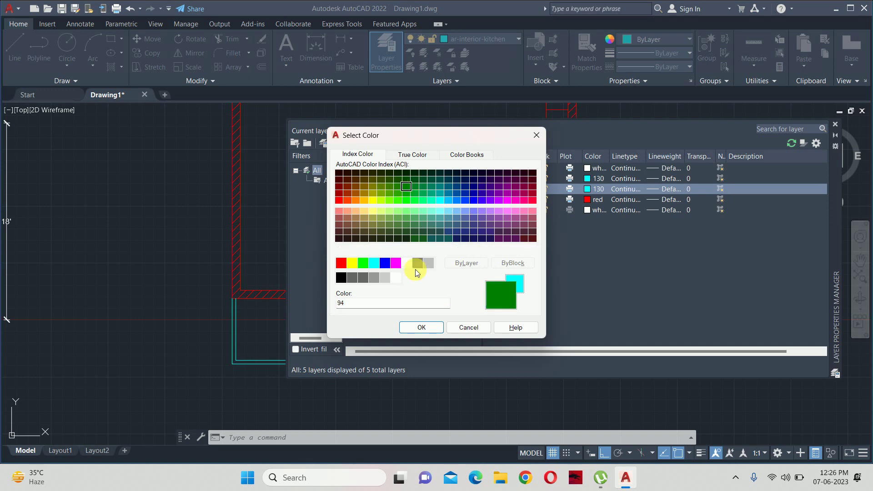
left_click(419, 327)
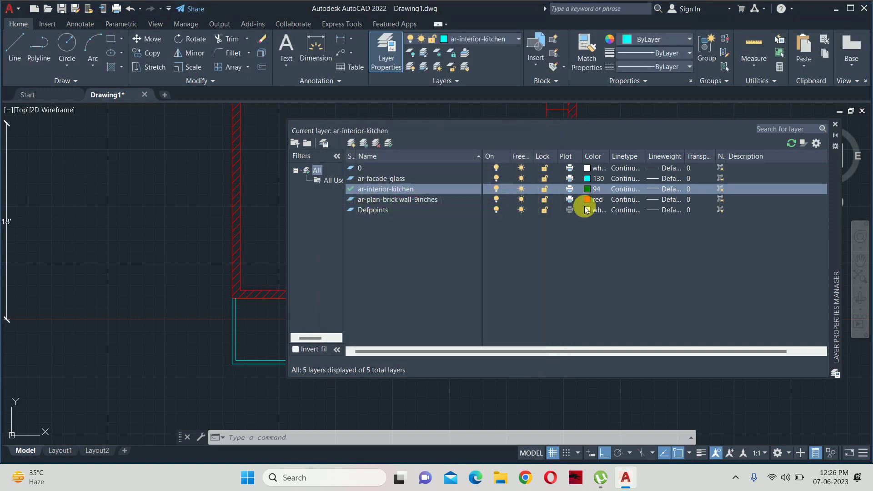
left_click(834, 124)
middle_click_drag(447, 254, 463, 280)
Set the 2D model space uniform background colour to White in Options.
type("op")
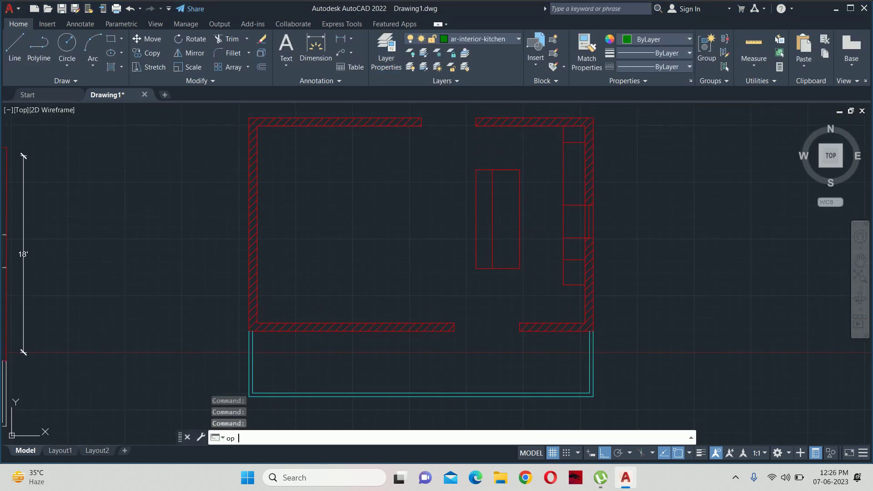
key("Return")
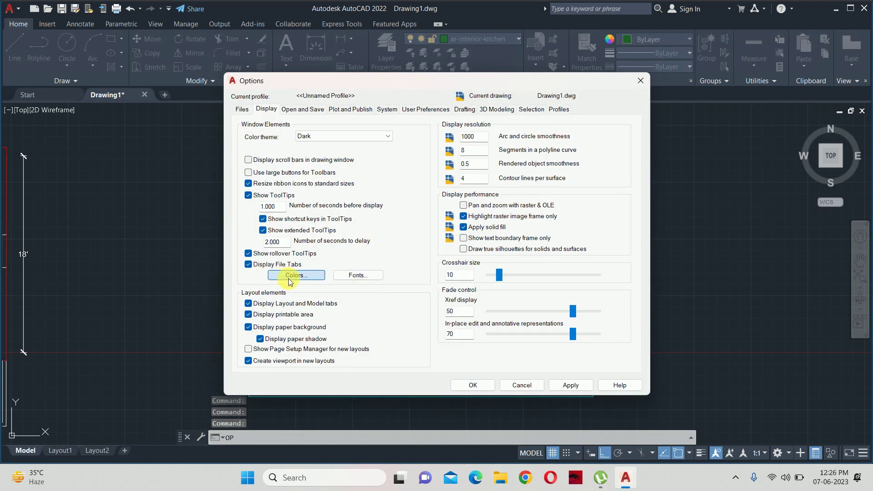
left_click(290, 276)
left_click(534, 119)
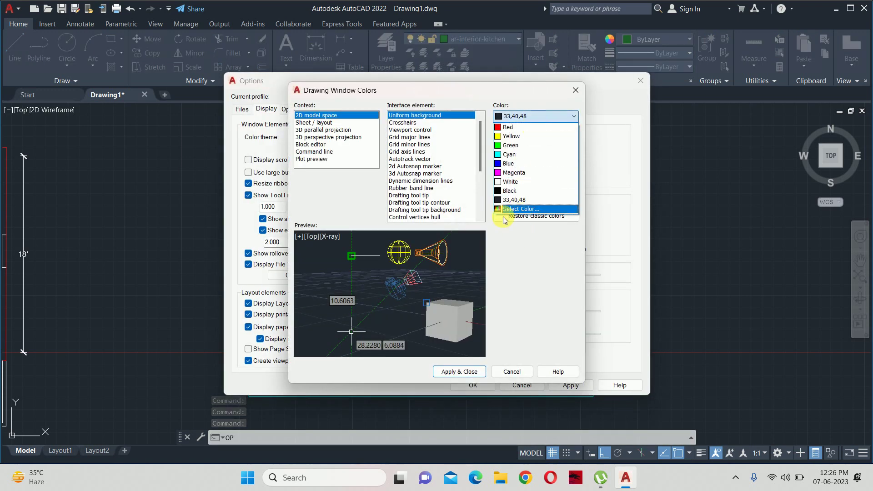
left_click(512, 179)
left_click(459, 372)
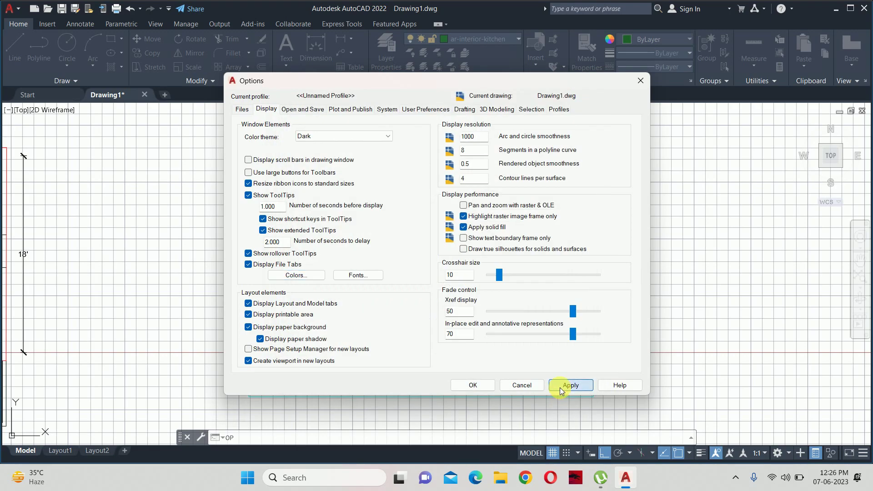
left_click(473, 385)
Turn the grid off and shift the plan toward the left.
left_click(552, 453)
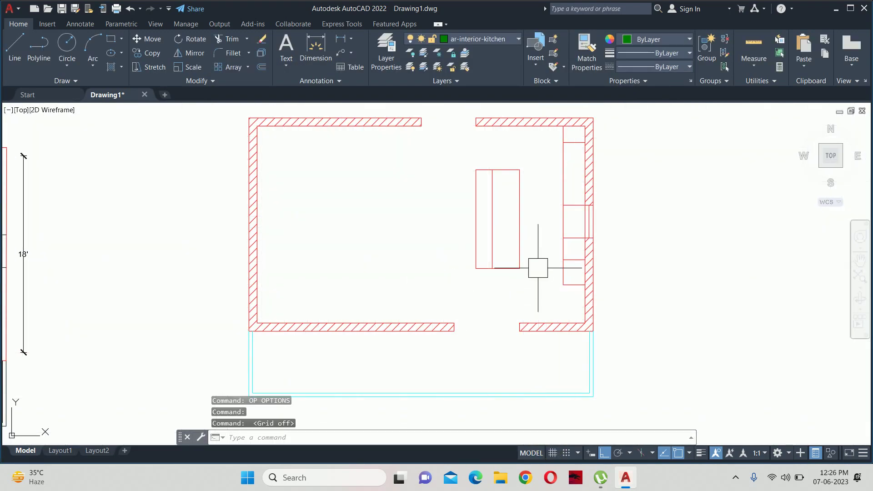
middle_click_drag(529, 257, 429, 272)
key("Escape")
key("Escape")
key("Escape")
Browse DesignCenter to the Blocks of Sample\en-us\DesignCenter\Kitchens.dwg.
type("dc")
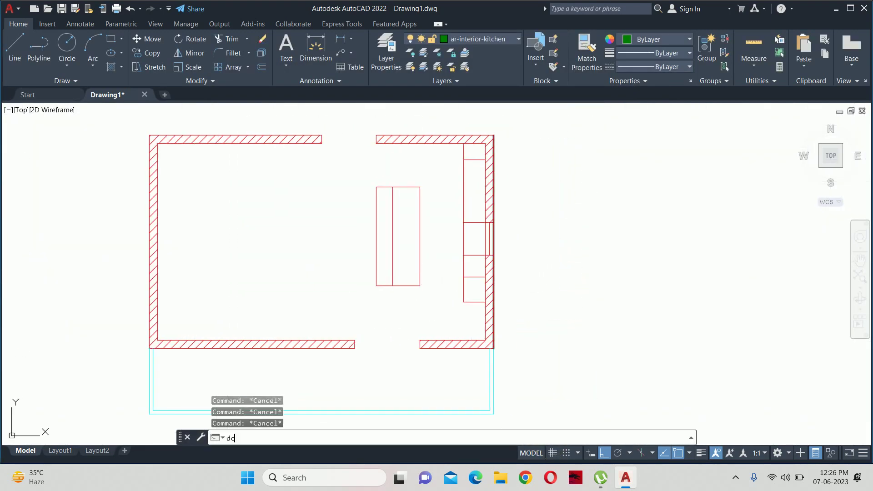
key("Return")
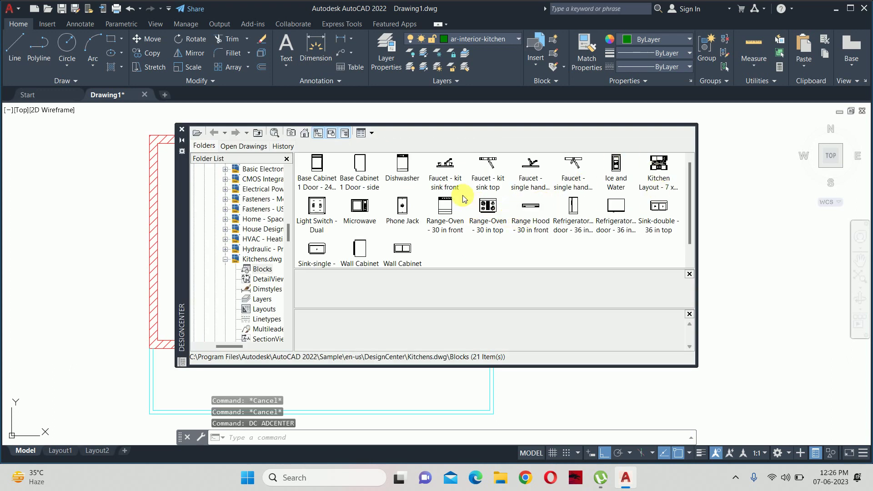
left_click(304, 133)
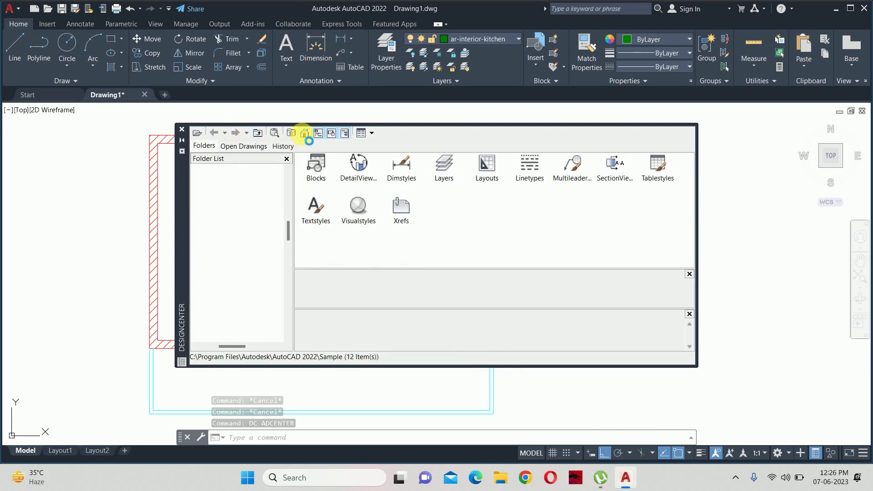
double_click(400, 166)
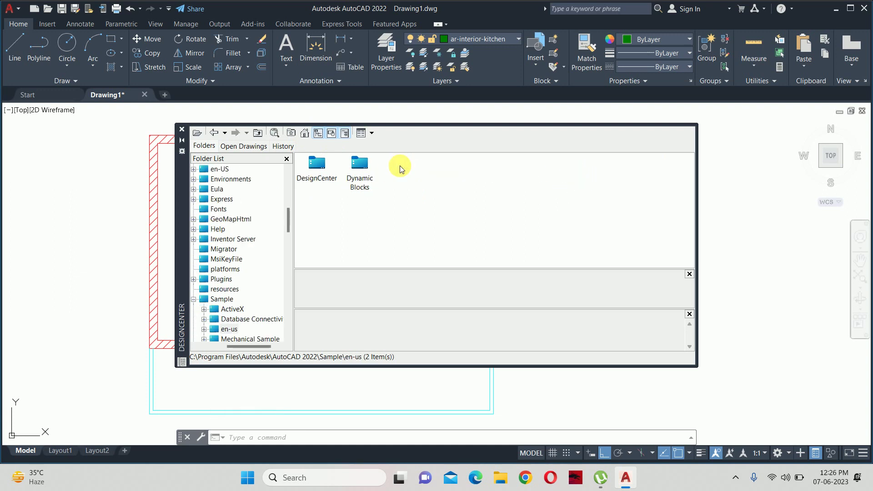
double_click(317, 166)
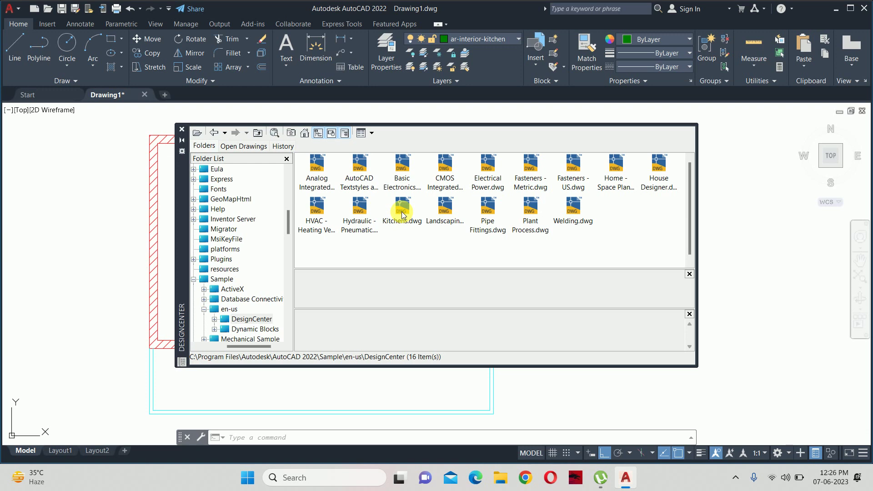
double_click(402, 214)
double_click(317, 166)
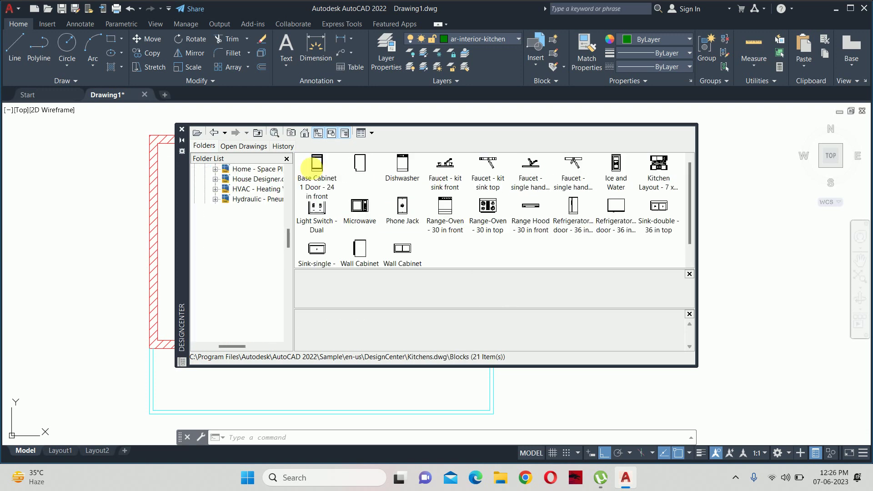
Place the Range-Oven 30 in top, Faucet - kit sink top and refrigerator door blocks beside the plan.
left_click_drag(483, 208, 730, 207)
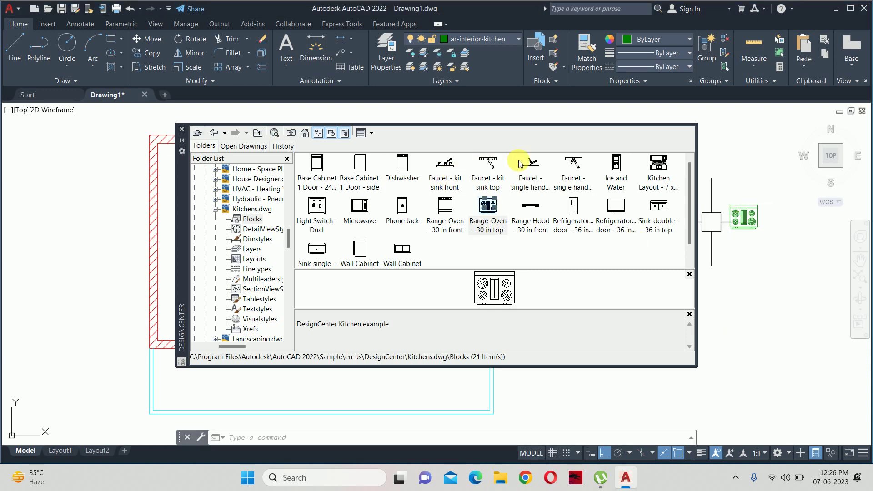
left_click_drag(489, 163, 735, 171)
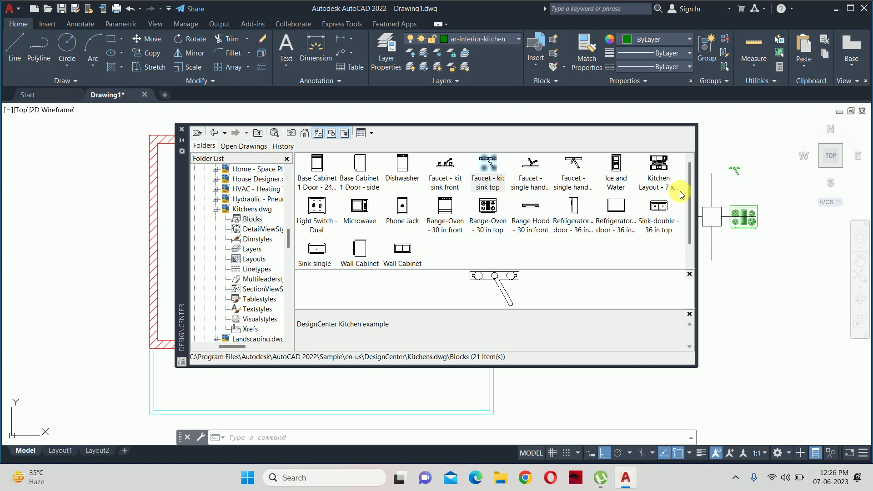
mouse_move(616, 204)
left_mouse_down()
mouse_move(744, 268)
mouse_move(738, 259)
left_mouse_up()
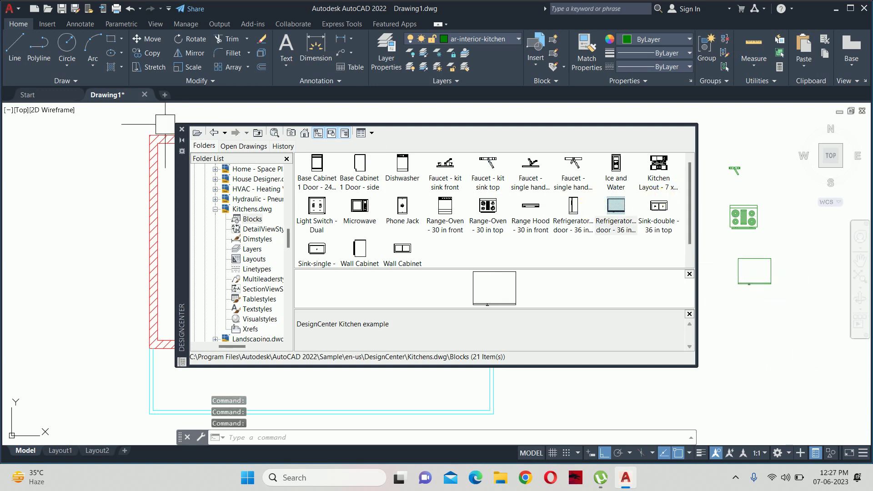
left_click(182, 132)
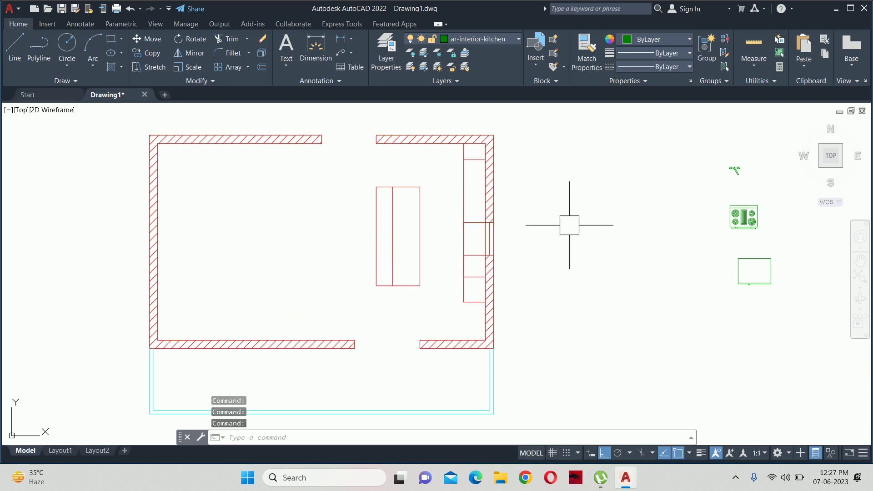
Rotate the refrigerator, cooktop and faucet blocks a quarter turn clockwise.
type("ro")
key("Return")
left_click(743, 282)
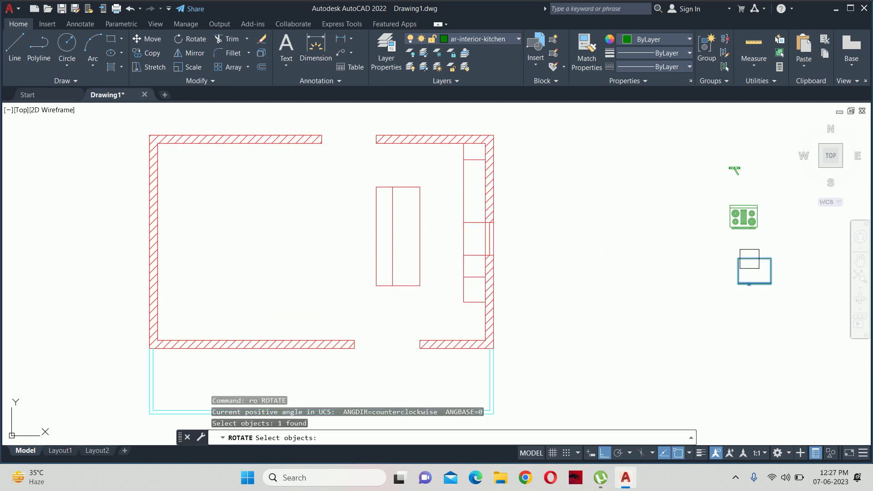
left_click(765, 243)
left_click(648, 103)
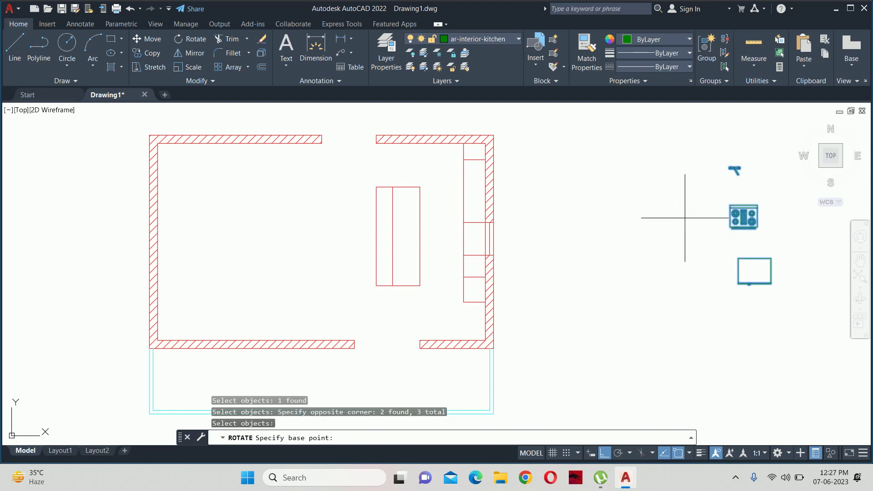
middle_click_drag(694, 234, 541, 243)
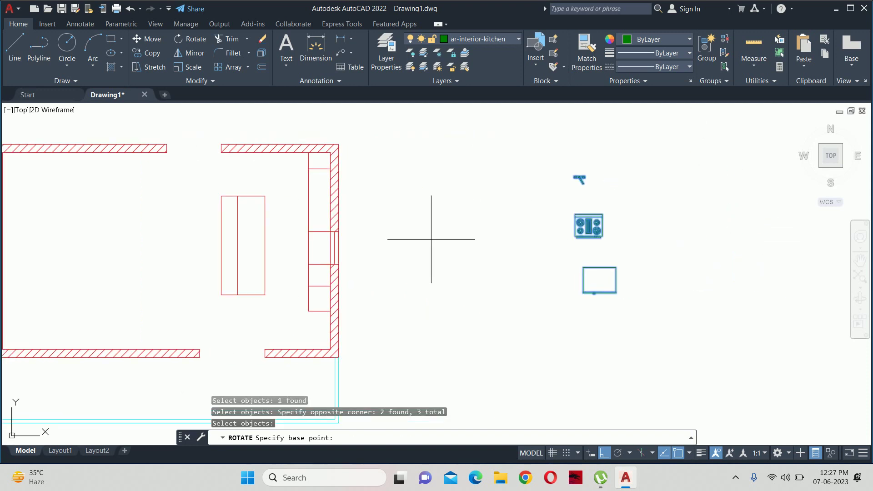
left_click(485, 239)
left_click(483, 317)
middle_click_drag(483, 317, 482, 242)
Move the refrigerator block into the red wall corner.
type("m")
key("Return")
left_click(465, 295)
key("Return")
scroll(466, 299, "up", 3)
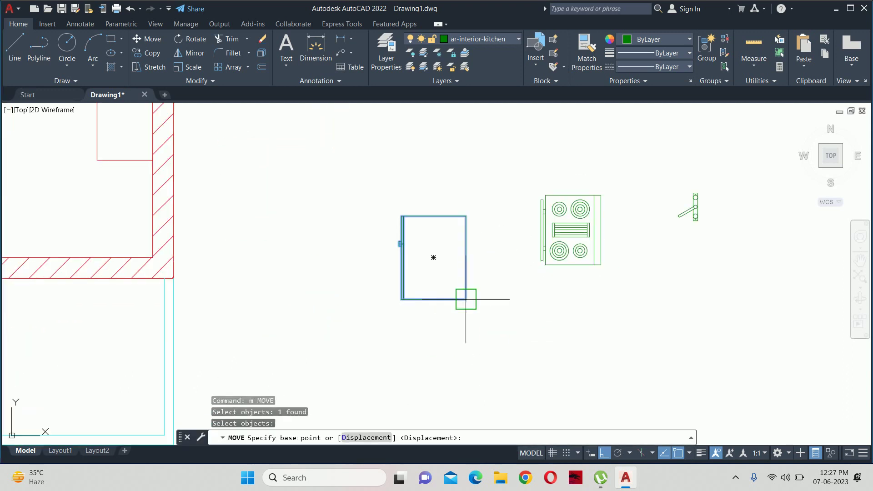
left_click(466, 299)
left_click(152, 256)
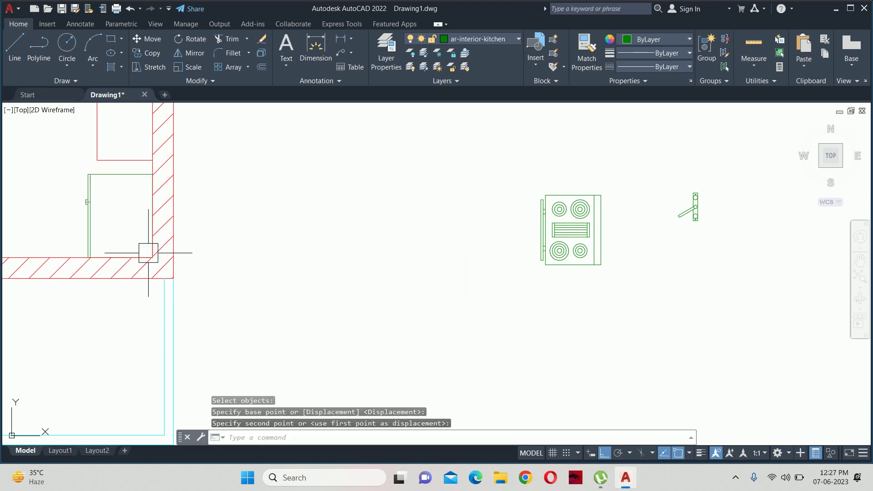
mouse_move(149, 253)
middle_mouse_down()
mouse_move(164, 275)
mouse_move(166, 314)
middle_mouse_up()
Move the stove block onto the island counter, based on its edge midpoint.
key("Return")
middle_click_drag(614, 326, 549, 320)
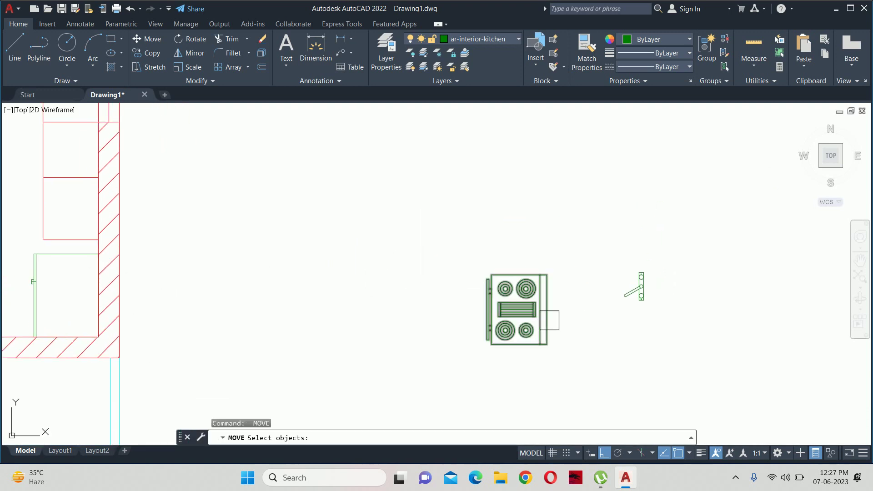
left_click(544, 319)
key("Return")
left_click(546, 308)
middle_click_drag(153, 229, 665, 407)
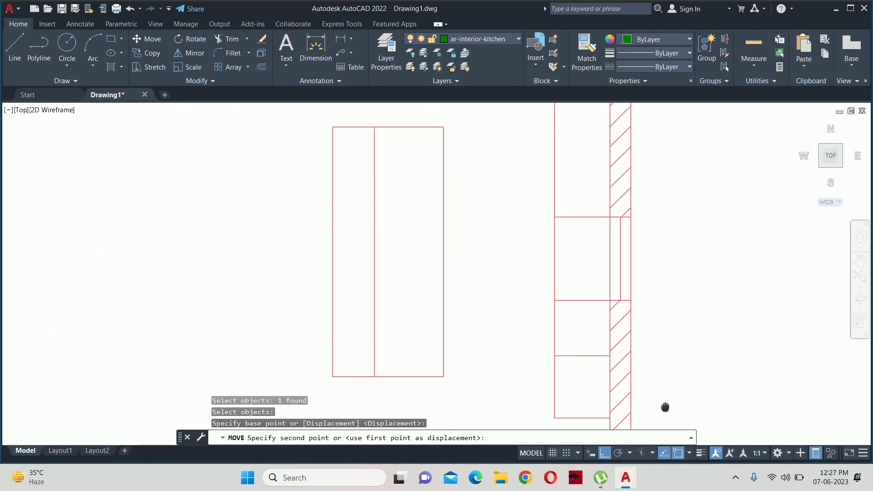
scroll(664, 407, "down", 3)
left_click(488, 278)
scroll(488, 279, "down", 3)
middle_click_drag(445, 281, 210, 254)
Move the small green fixture onto the wall counter from its middle circle centre.
key("Return")
left_click(431, 304)
key("Return")
scroll(432, 309, "up", 5)
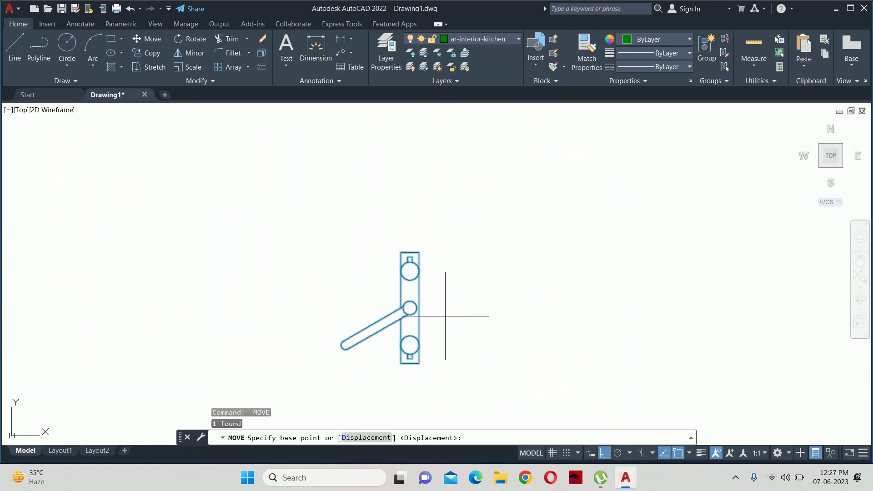
left_click(413, 308)
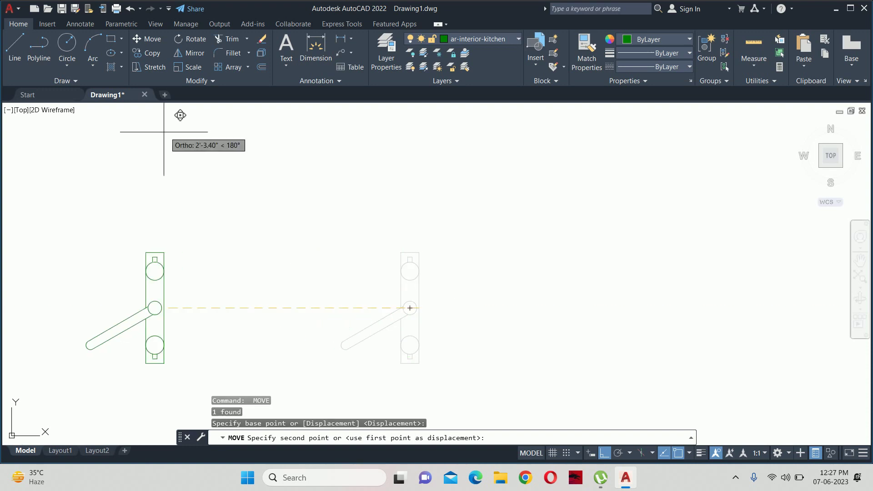
scroll(163, 132, "down", 3)
scroll(351, 249, "down", 3)
scroll(292, 244, "up", 2)
scroll(469, 266, "up", 2)
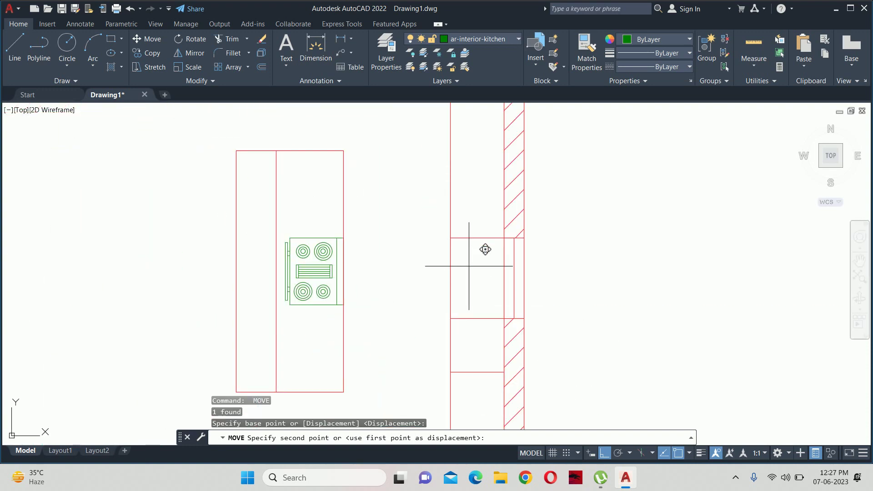
left_click(500, 282)
key("Escape")
key("Escape")
scroll(487, 293, "down", 2)
middle_click_drag(480, 287, 447, 215)
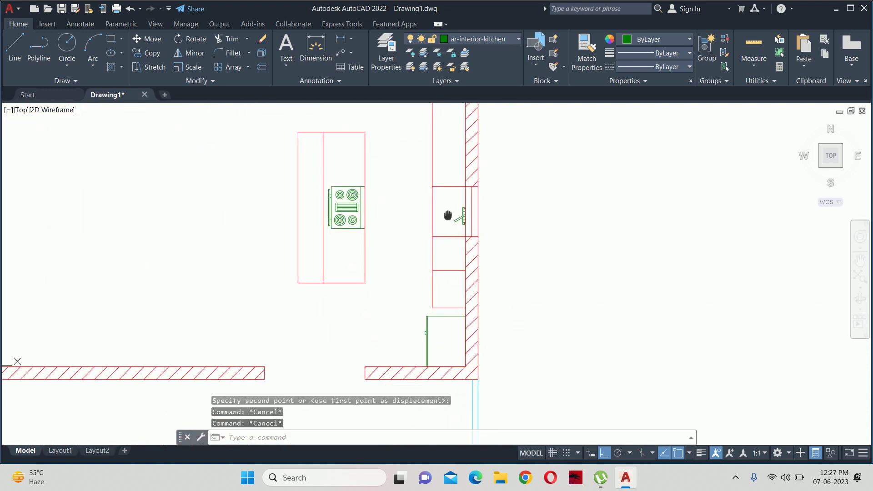
key("Escape")
middle_click_drag(445, 269, 448, 209)
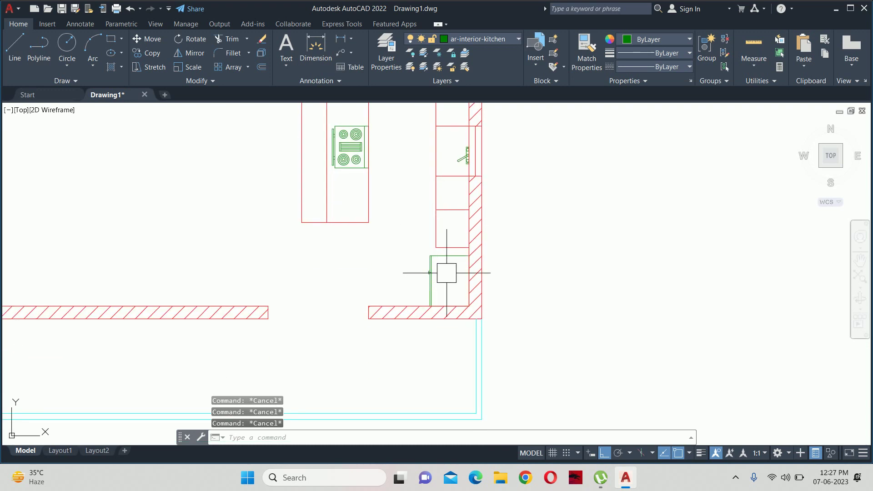
Shift the green cabinet block by the right wall upward, abandoning a second move attempt.
type("m")
key("Return")
left_click(447, 273)
key("Return")
left_click(483, 275)
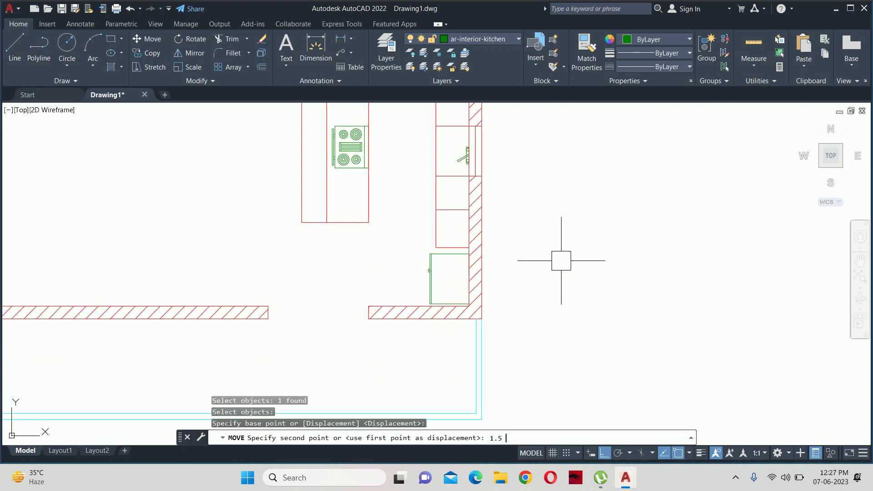
key("Return")
key("Escape")
type("m")
key("Return")
key("Return")
left_click(617, 273)
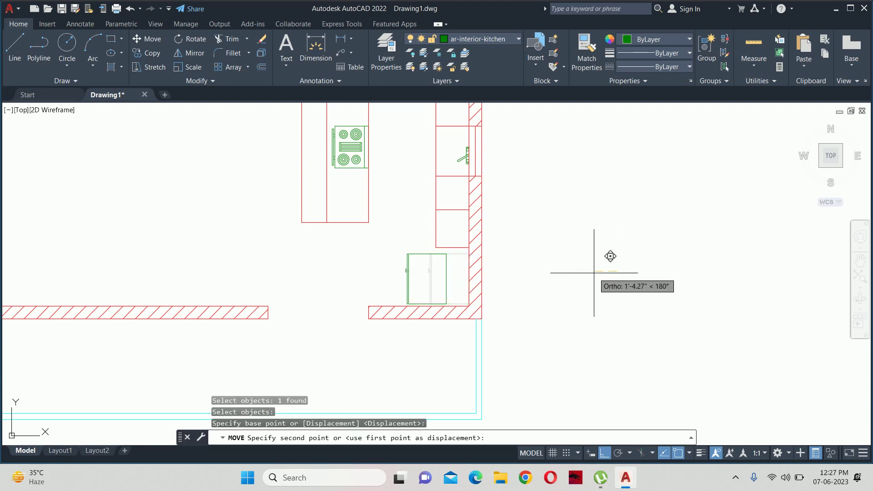
key("Return")
type("3")
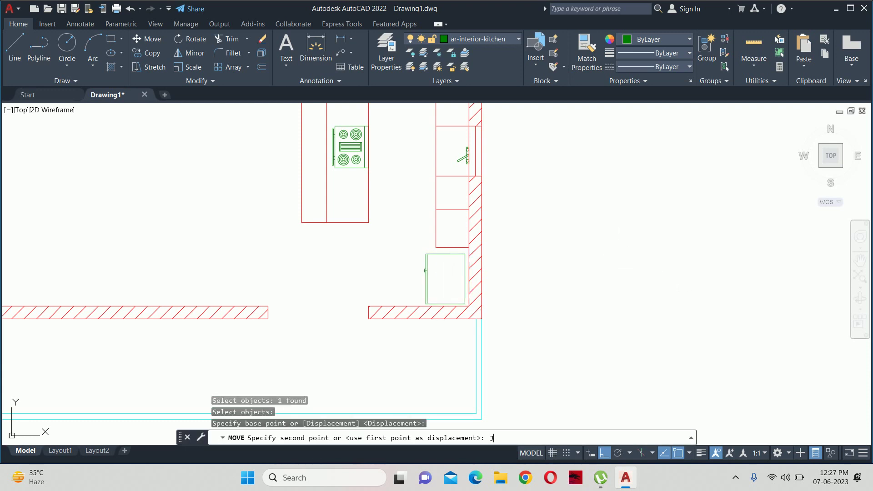
key("Escape")
Move the cabinet block 1.5 units upward.
scroll(363, 219, "up", 2)
scroll(513, 271, "up", 3)
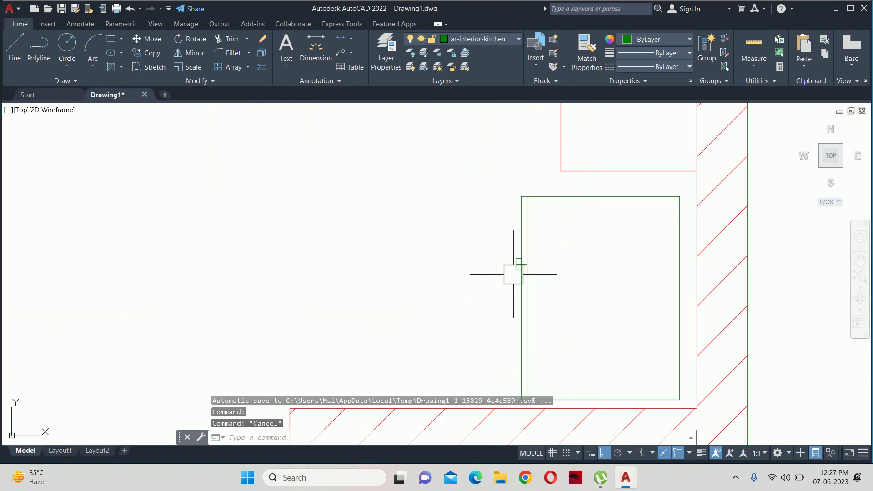
key("Return")
left_click(527, 279)
key("Return")
left_click(455, 295)
type("1.")
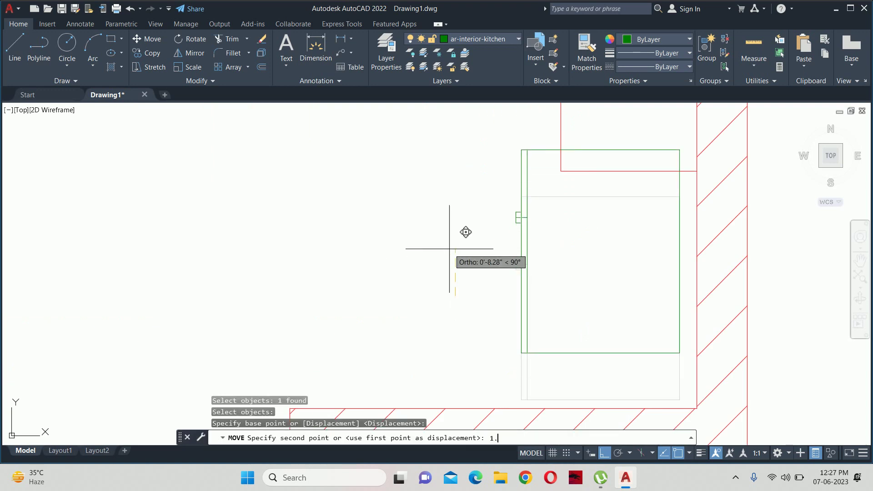
type("5")
key("Return")
key("Escape")
key("Escape")
Try an Offset near the stove and cabinet, then cancel it.
scroll(497, 238, "down", 5)
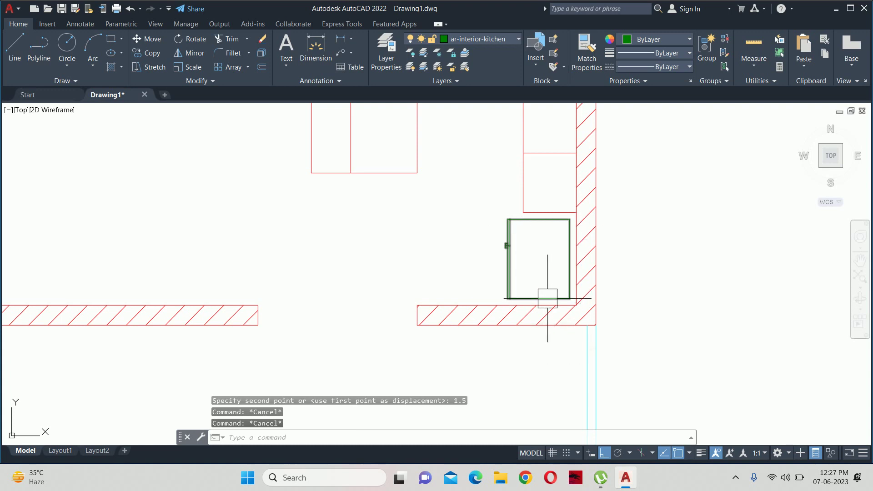
key("Escape")
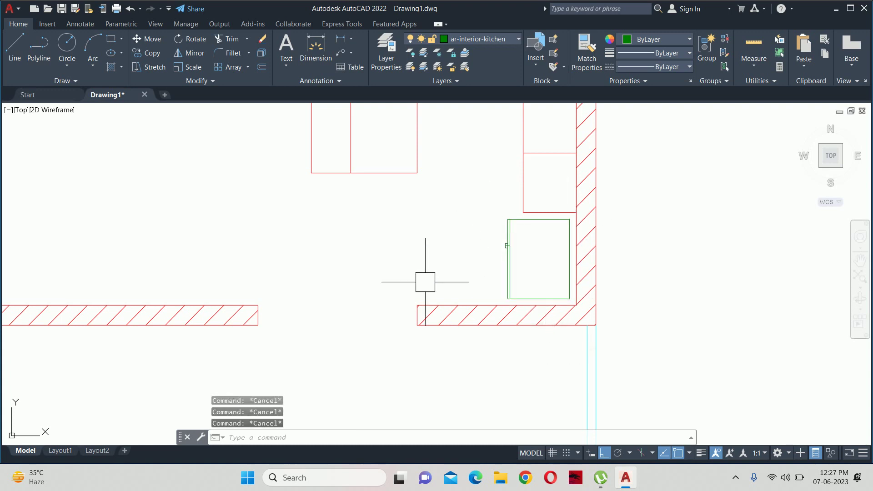
scroll(425, 282, "down", 6)
middle_click_drag(441, 271, 368, 316)
scroll(359, 318, "up", 6)
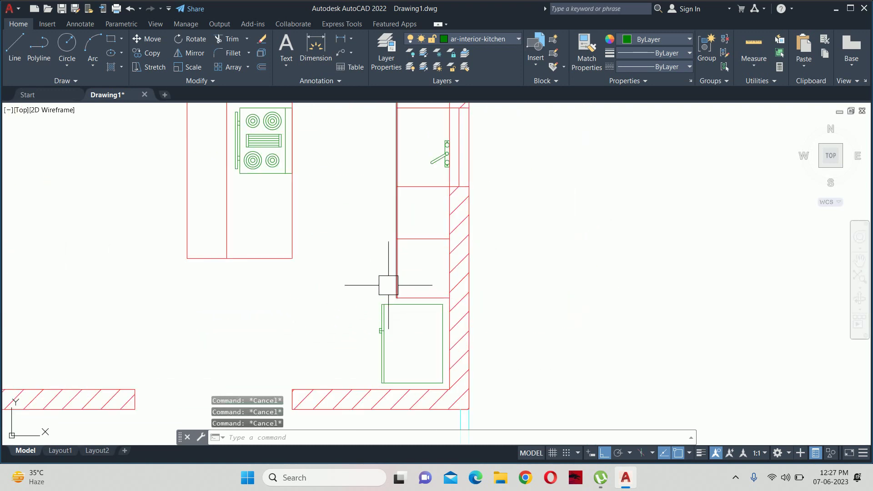
scroll(415, 288, "down", 1)
type("o")
key("Return")
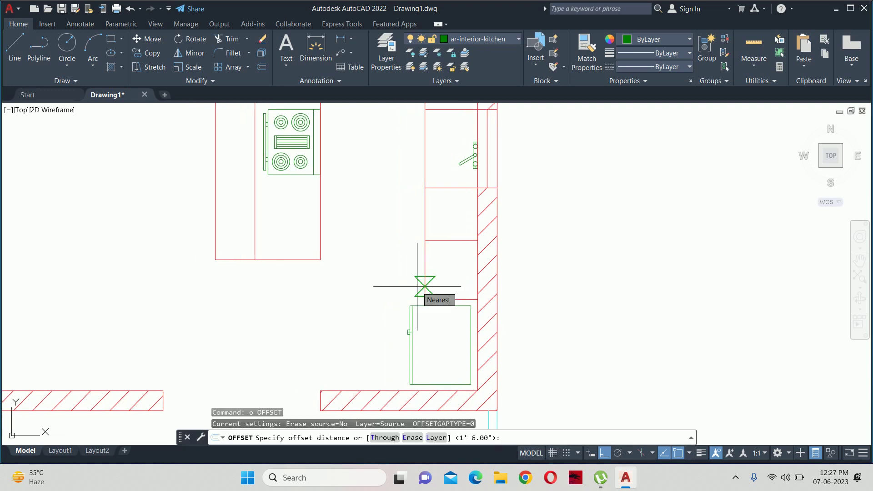
left_click(440, 345)
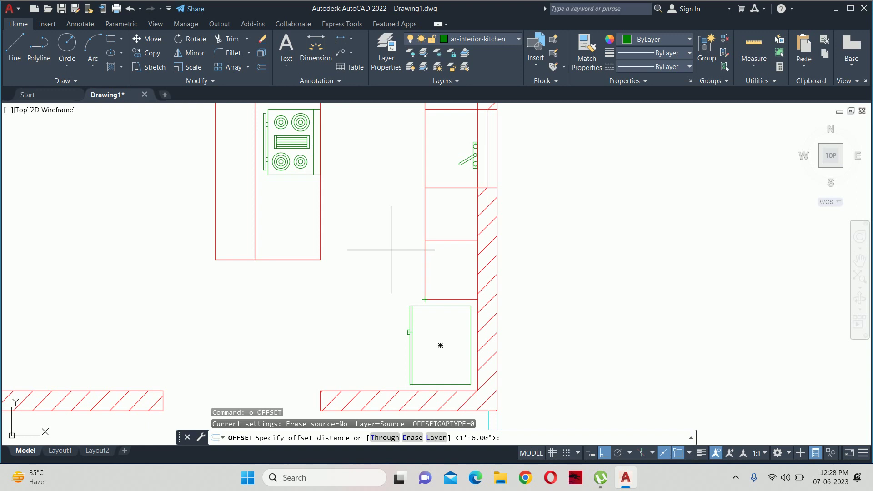
key("Escape")
key("Escape")
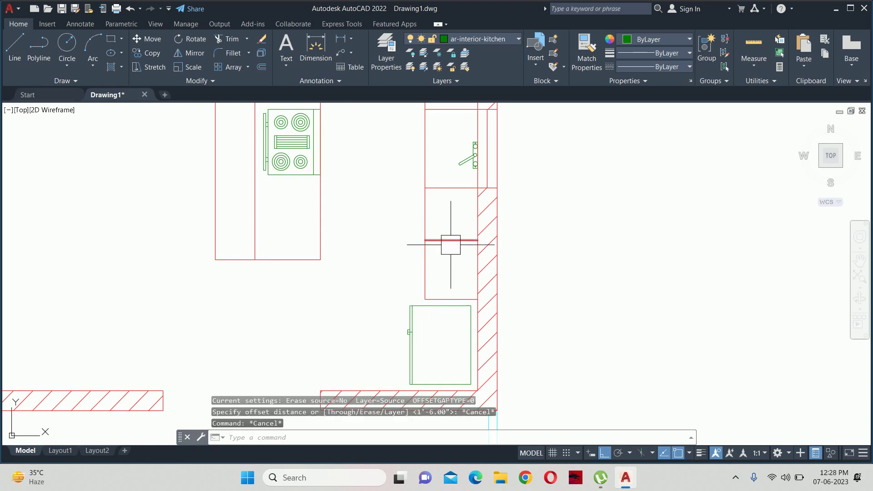
key("Escape")
key("Escape")
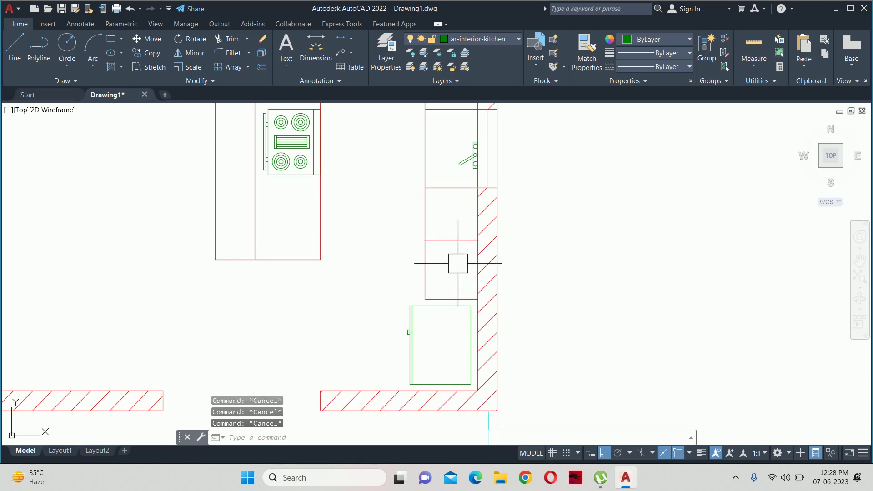
Bring up the Layer Properties Manager.
mouse_move(450, 263)
middle_mouse_down()
mouse_move(491, 336)
mouse_move(498, 266)
middle_mouse_up()
type("l")
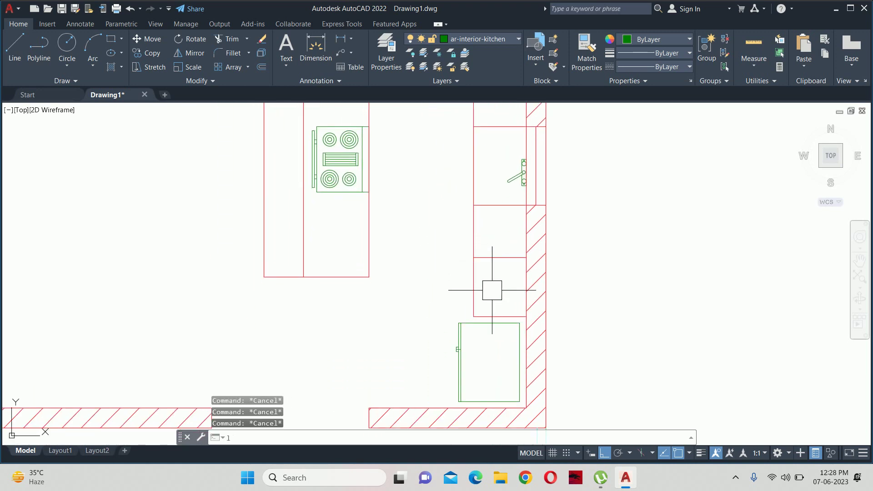
type("a")
key("Return")
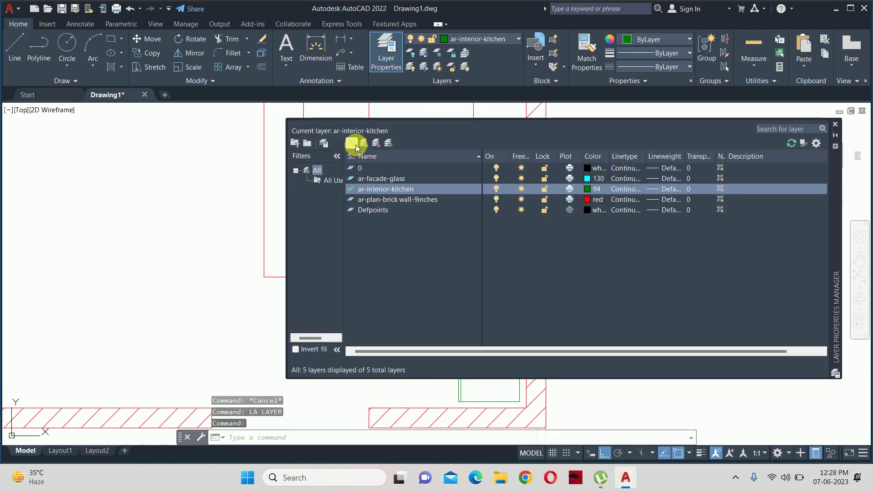
Create layer ar-interior-kitchen-counter and rename the old kitchen layer ar-interior-kitchen-utilities.
left_click(353, 144)
type("ar-")
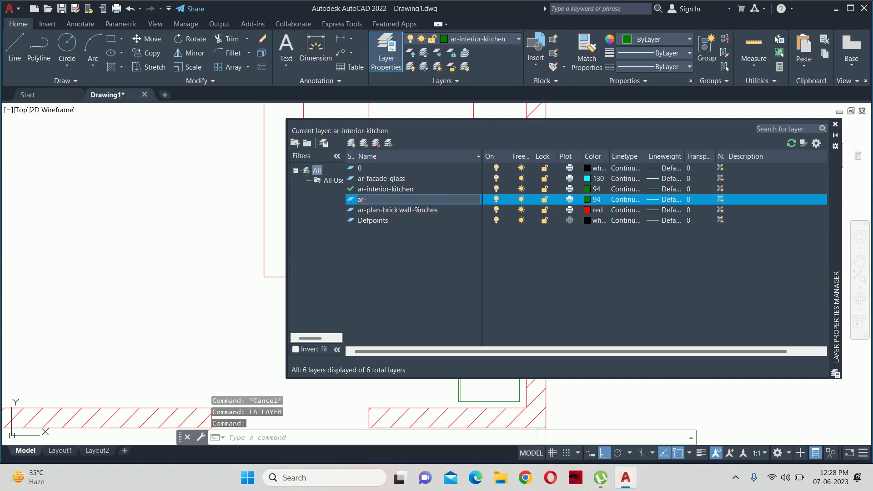
type("inte")
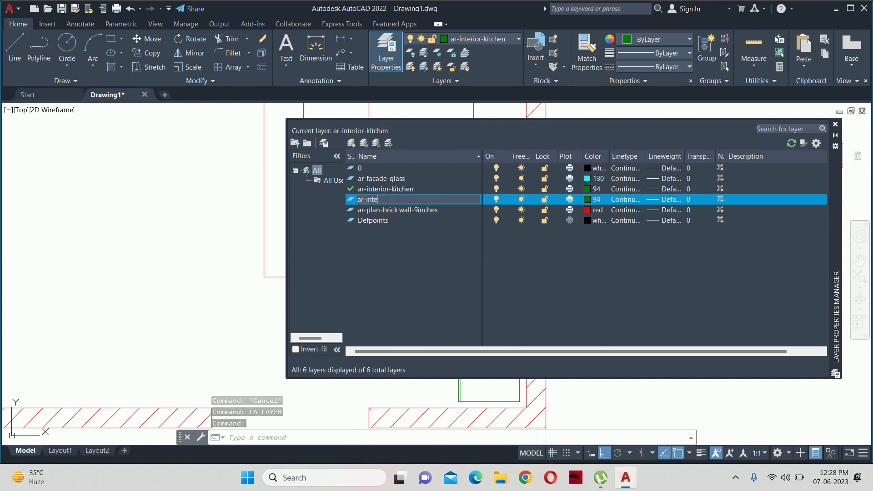
type("rior-kitchen-counter")
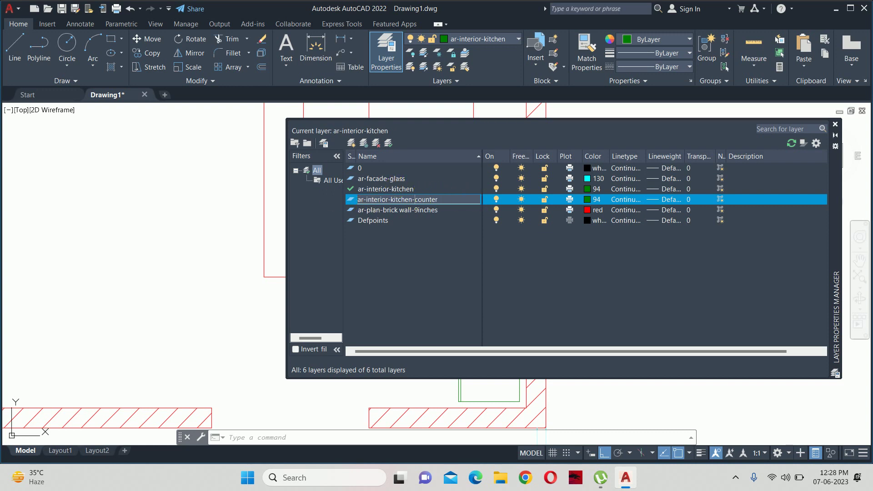
left_click(453, 186)
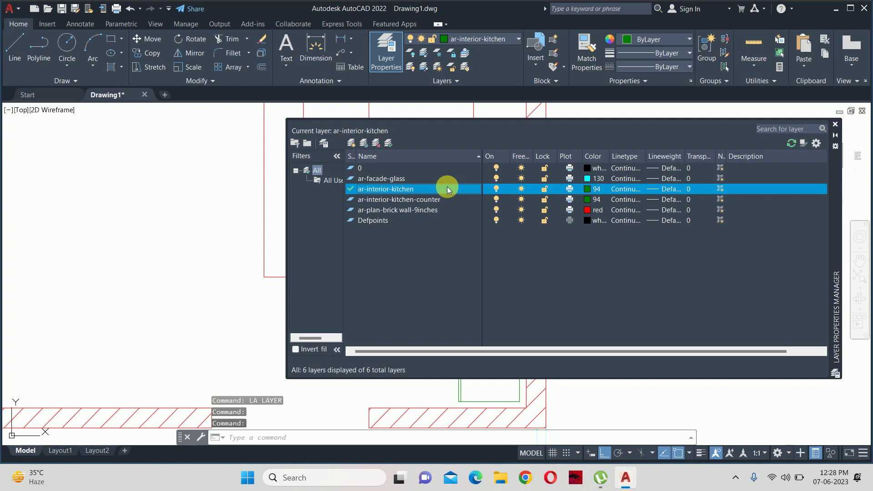
right_click(446, 187)
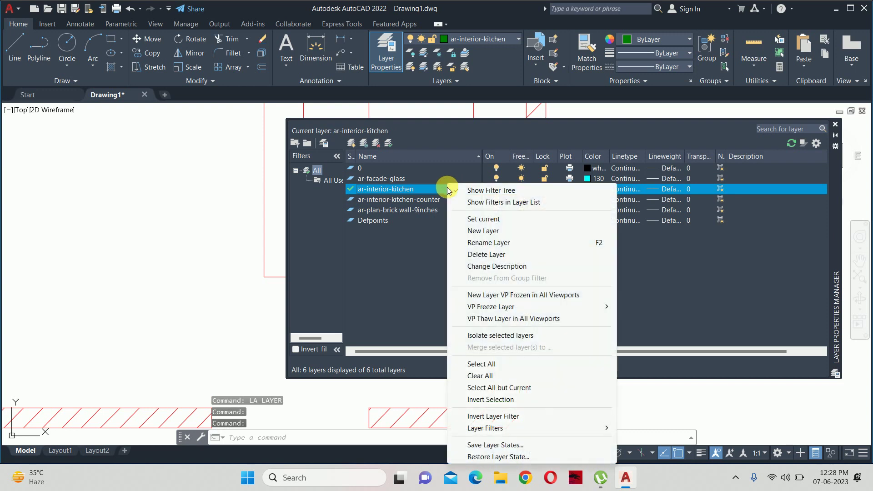
left_click(470, 244)
type("-utilities")
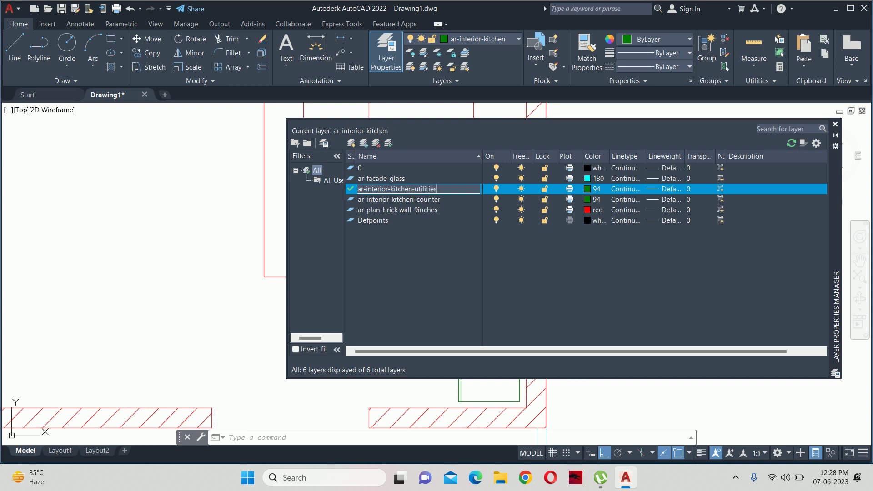
Give ar-interior-kitchen-counter colour 162 blue and make it the current layer.
left_click(425, 209)
left_click(516, 200)
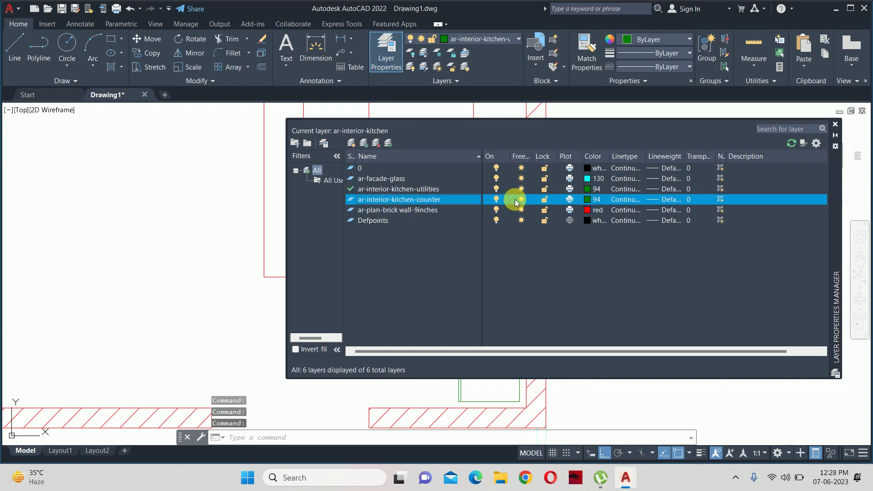
left_click(588, 200)
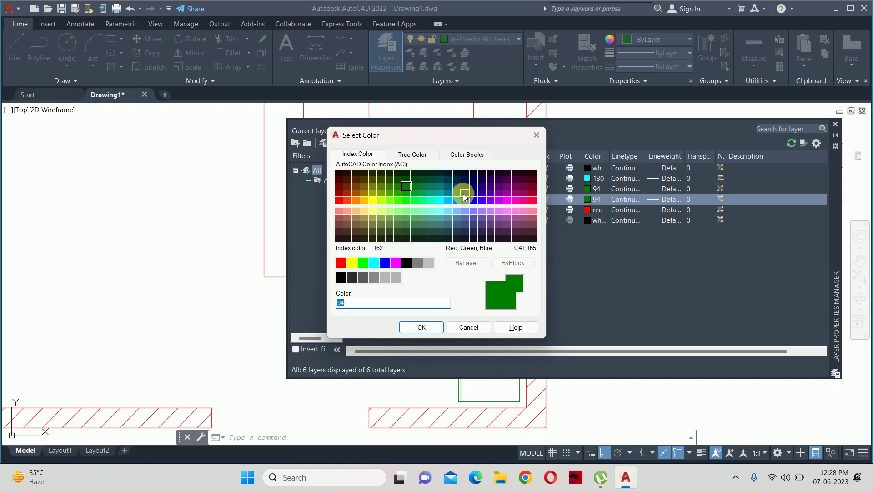
left_click(464, 197)
left_click(419, 328)
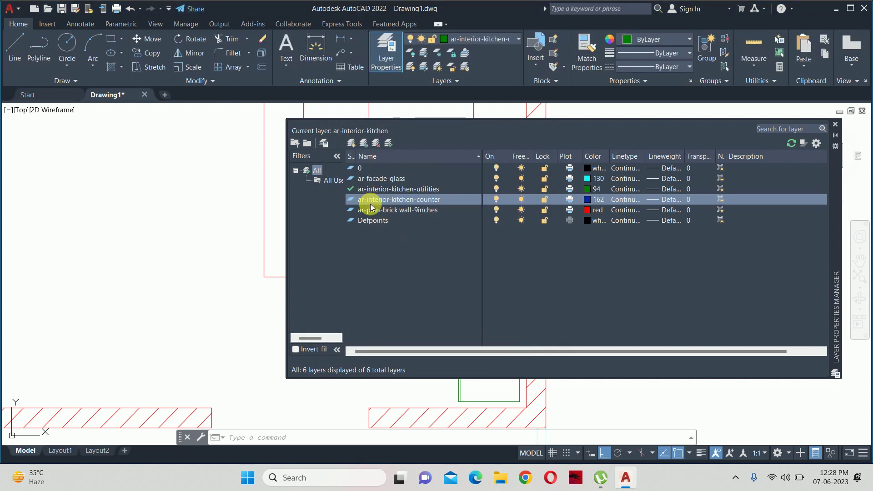
double_click(370, 201)
Close the layer manager and draw a short temporary blue line.
left_click(835, 124)
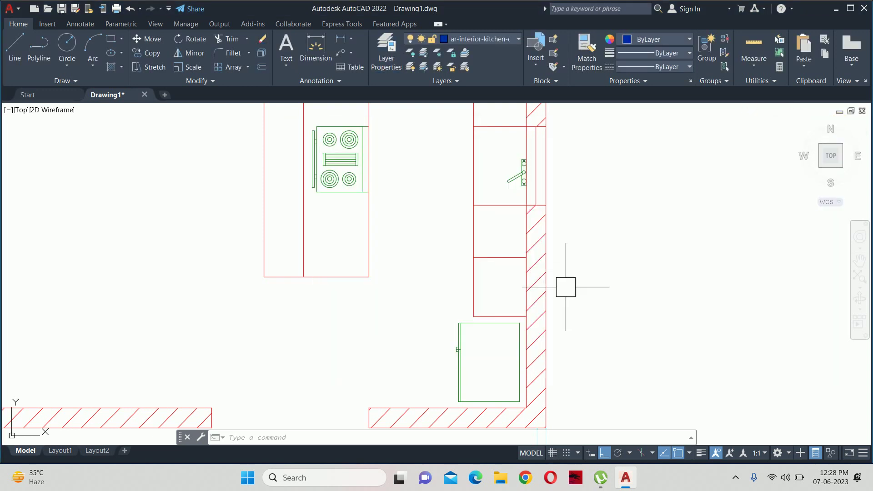
type("1")
key("Return")
left_click(620, 265)
left_click(612, 311)
key("Escape")
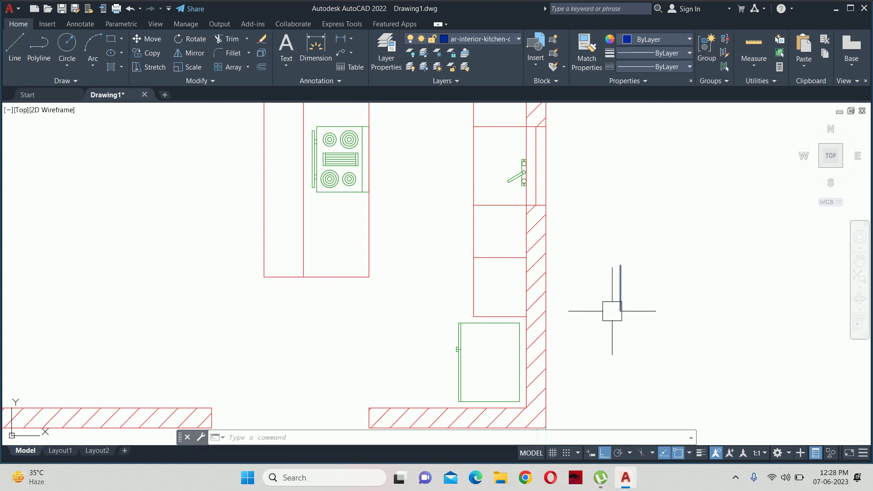
Match the blue counter line's properties onto the lower cabinet.
type("m")
type("ma")
key("Return")
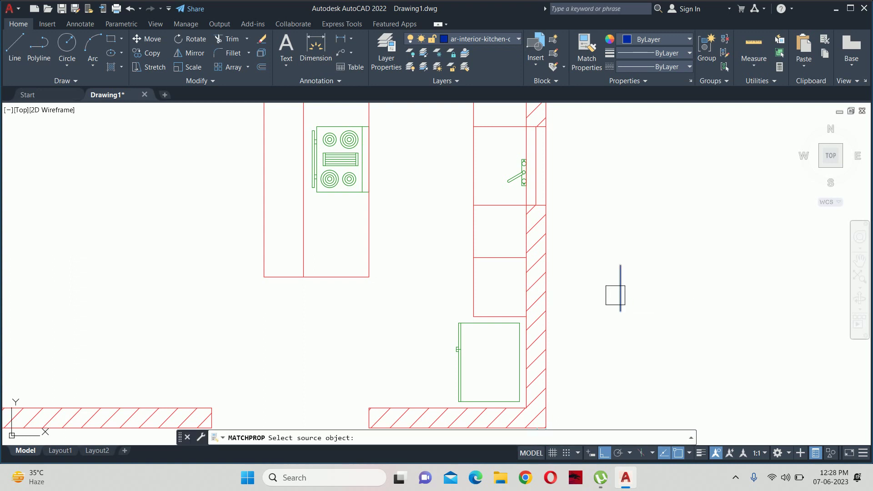
left_click(621, 296)
scroll(487, 310, "up", 2)
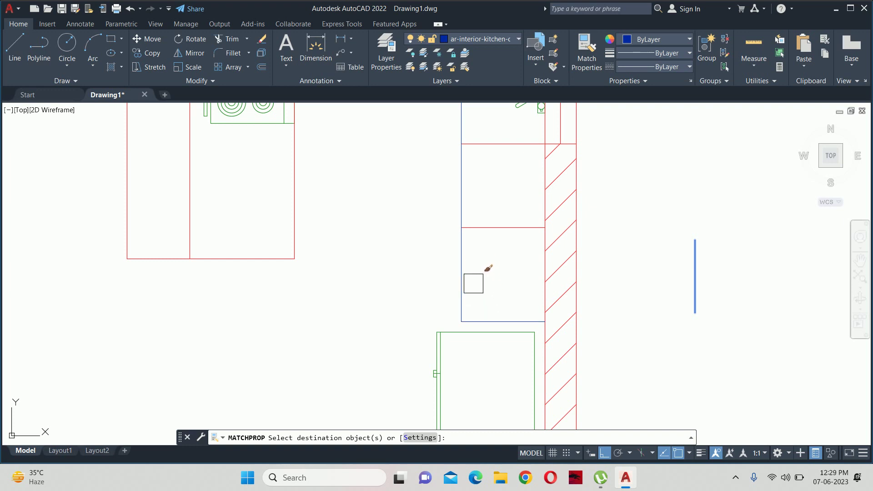
key("Escape")
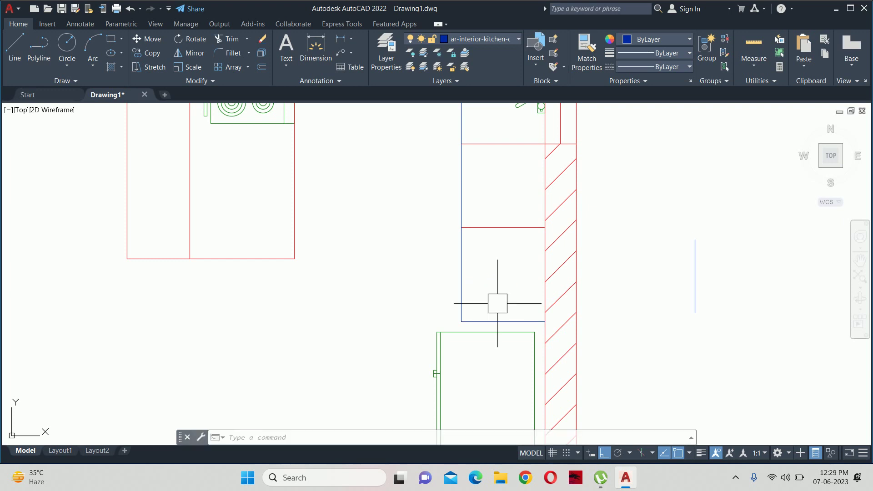
scroll(497, 304, "down", 2)
type("ma")
key("Return")
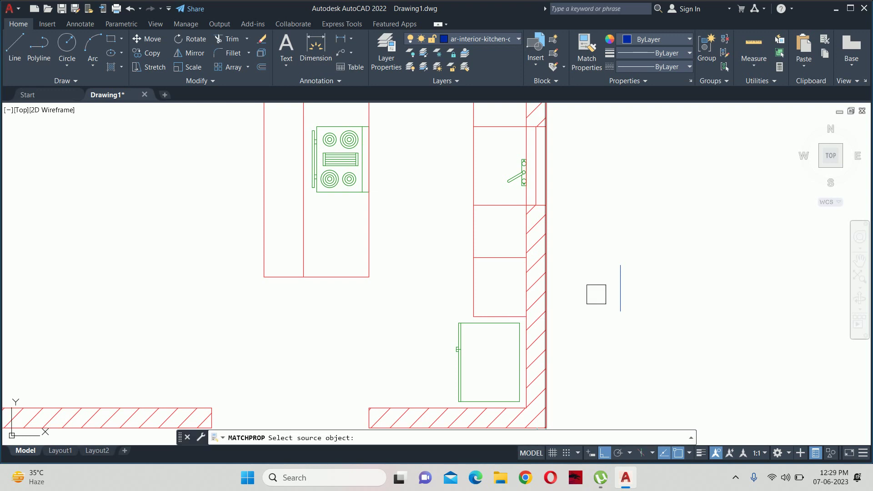
left_click(620, 292)
left_click(486, 315)
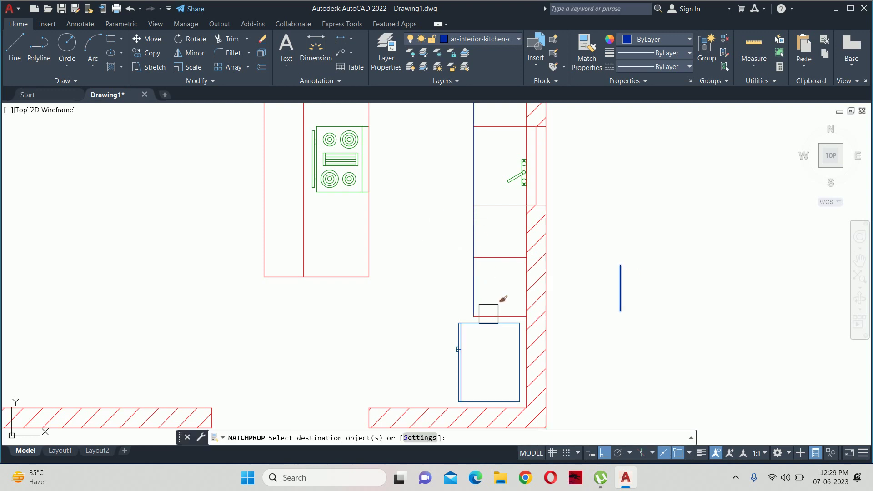
Apply the blue counter properties to the island counter outlines.
scroll(486, 314, "up", 2)
middle_click_drag(484, 292, 808, 382)
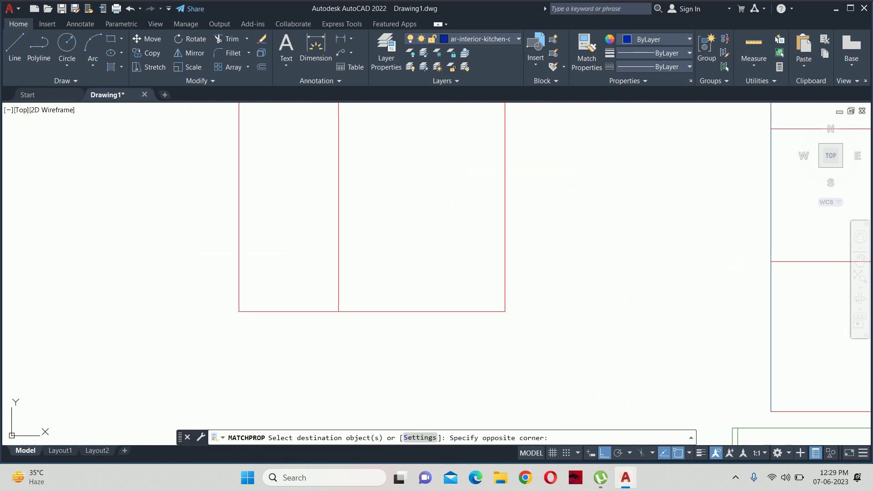
scroll(227, 314, "down", 2)
middle_click_drag(352, 167, 327, 255)
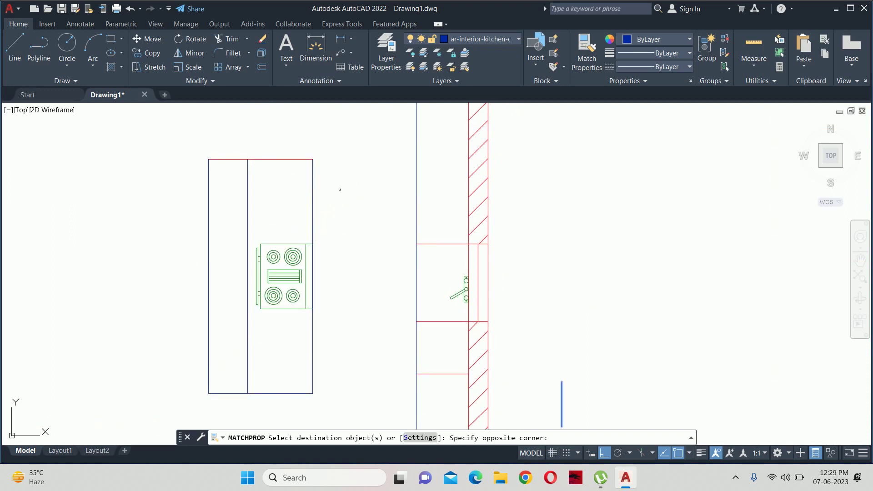
left_click(248, 137)
scroll(279, 199, "down", 2)
key("Escape")
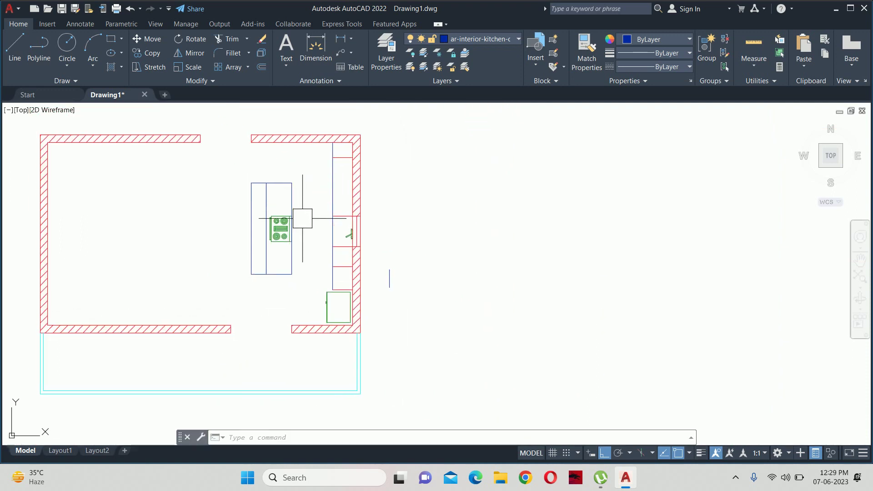
Rerun Match Properties from the blue line while viewing the upper wall cabinet.
scroll(302, 214, "up", 2)
scroll(350, 278, "up", 2)
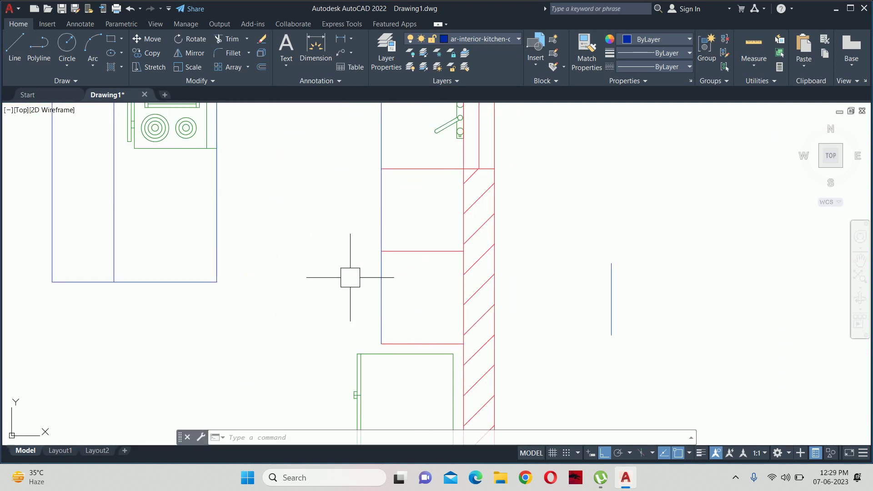
middle_click_drag(349, 277, 399, 256)
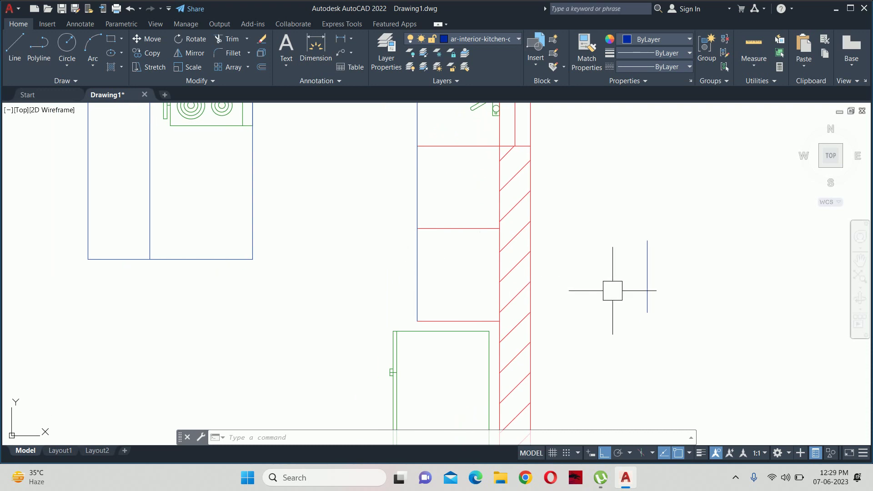
key("Return")
left_click(648, 270)
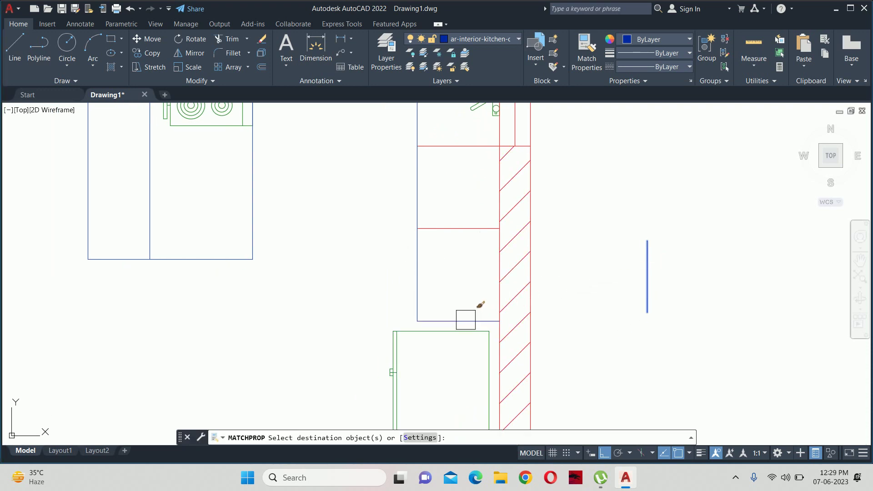
middle_click_drag(452, 181, 475, 417)
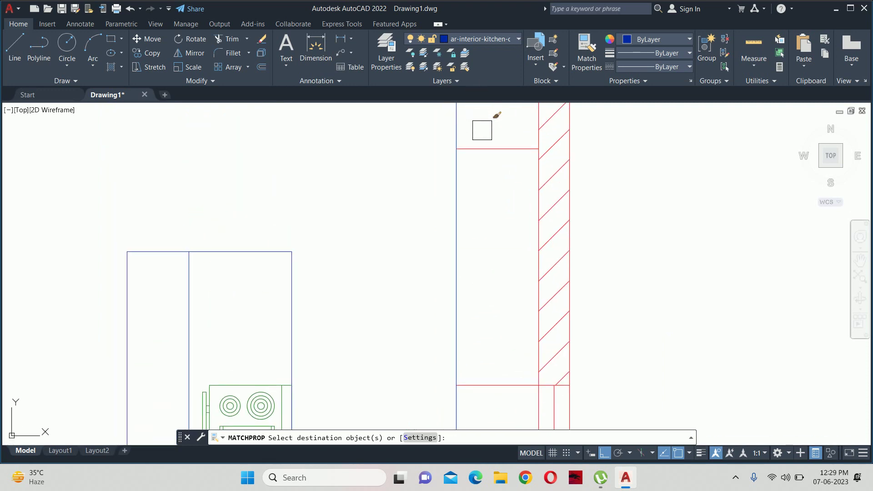
scroll(482, 153, "down", 4)
key("Escape")
scroll(474, 296, "up", 4)
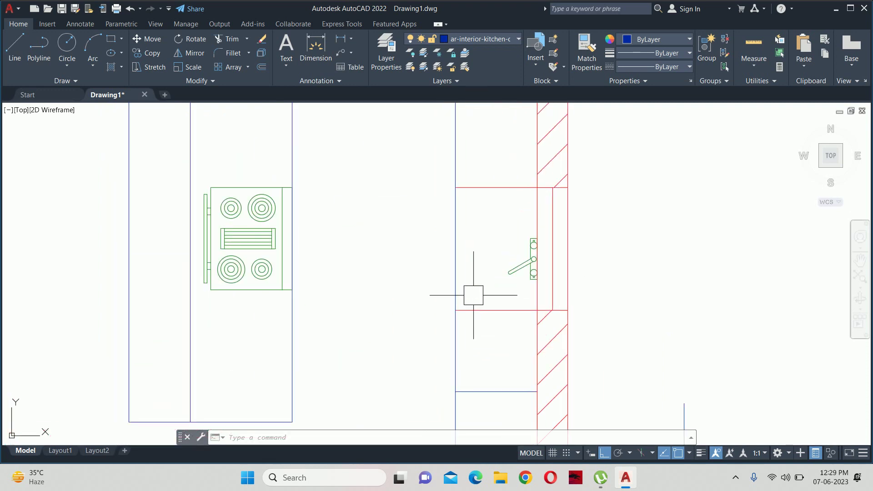
Inspect the two red lines across the upper cabinet, then delete the stray short blue line.
left_click(496, 310)
left_click(487, 146)
left_click(470, 196)
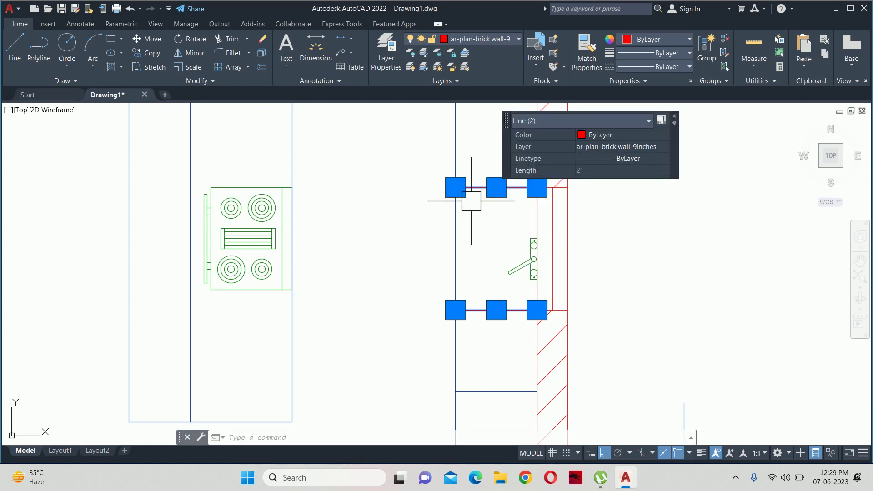
key("Escape")
scroll(472, 201, "down", 4)
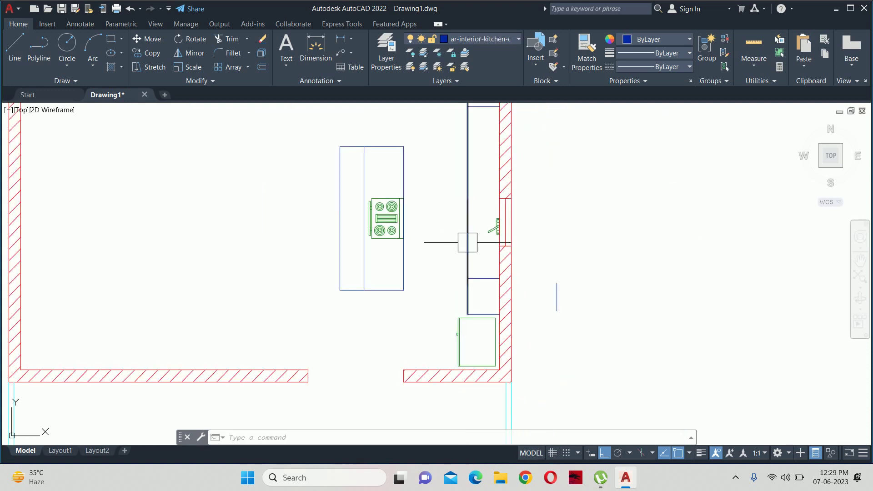
left_click(556, 296)
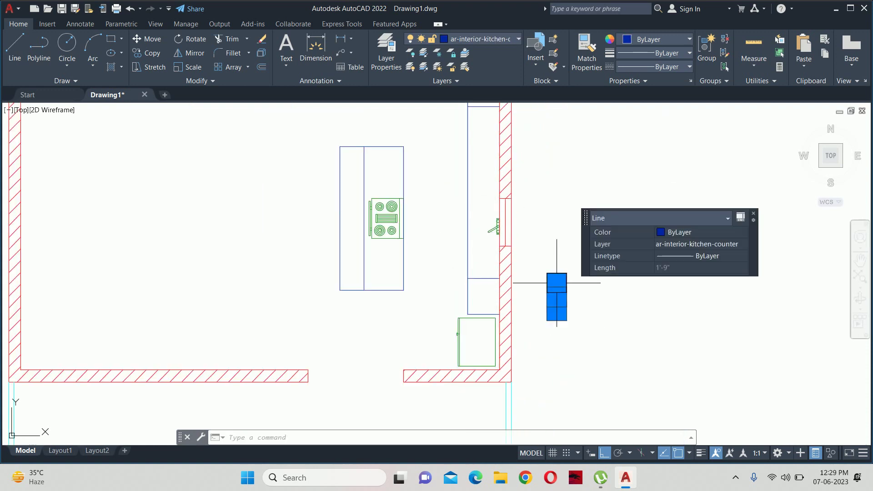
key("Delete")
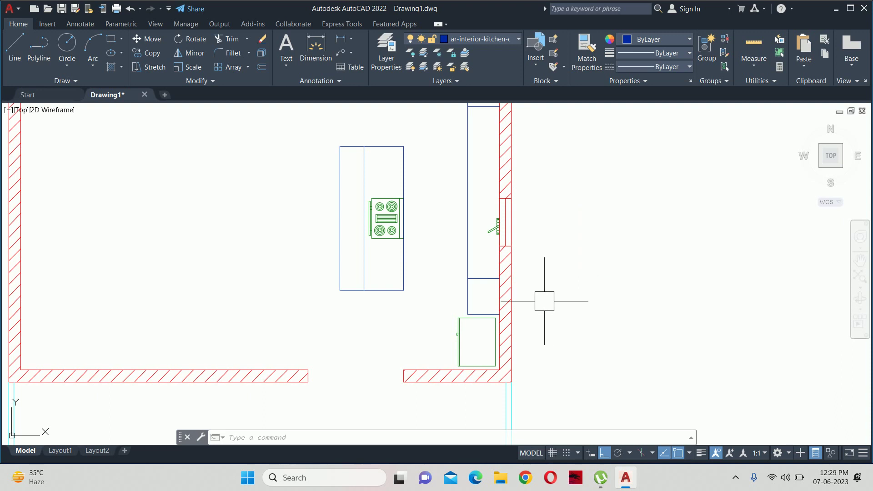
Check the empty Blocks palette, close it, and open File Explorer to find a sink block.
type("i")
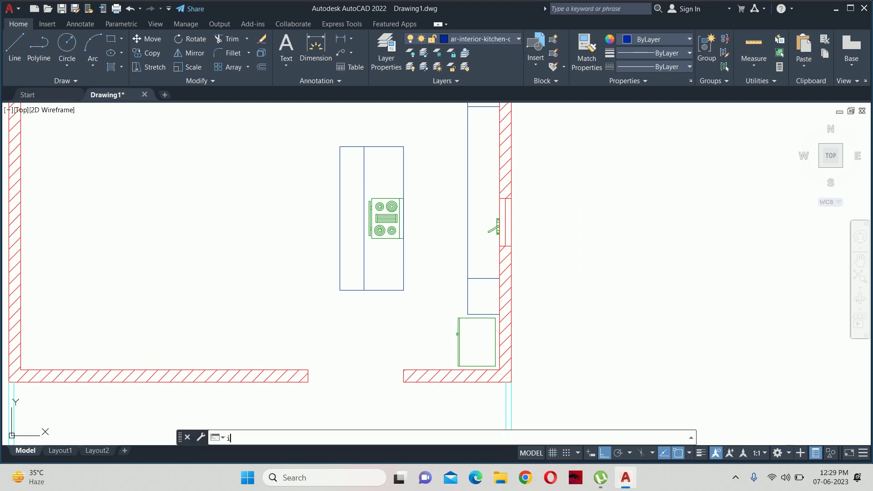
key("Return")
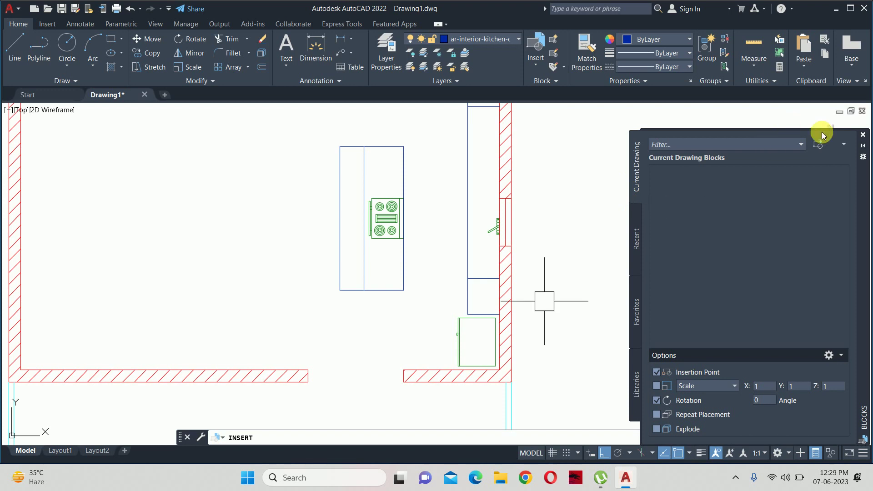
left_click(861, 132)
left_click(609, 228)
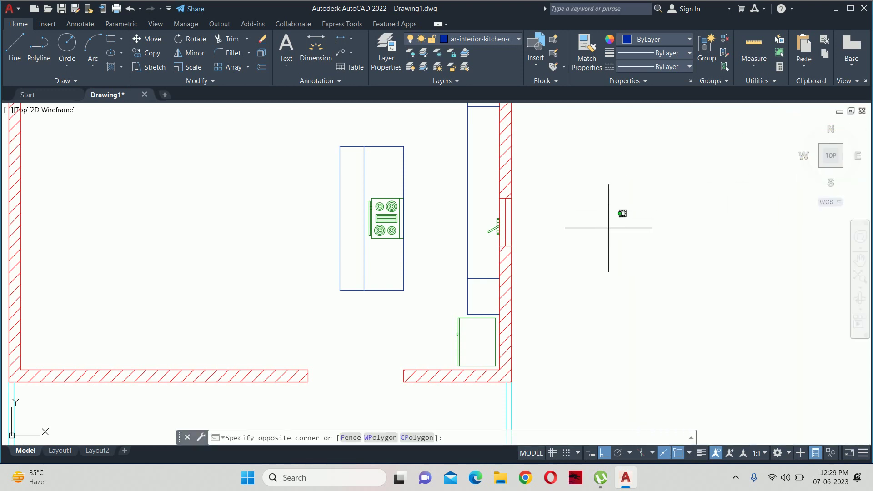
left_click(608, 228)
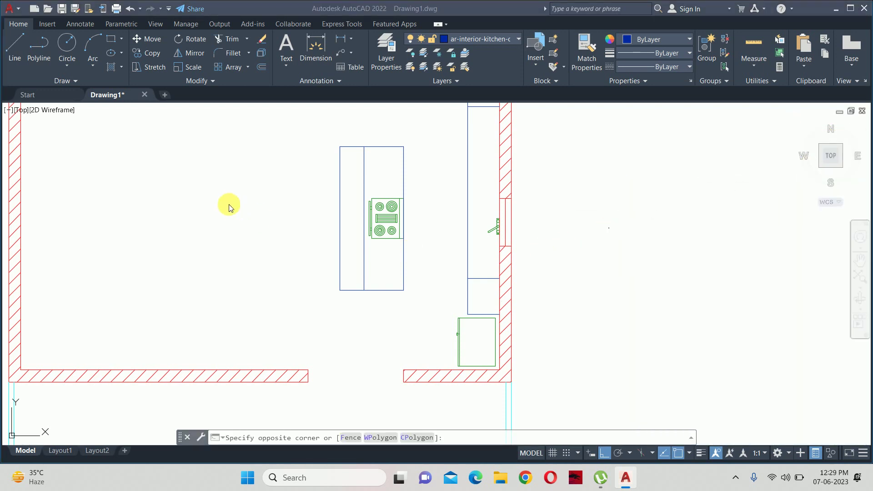
key("super+e")
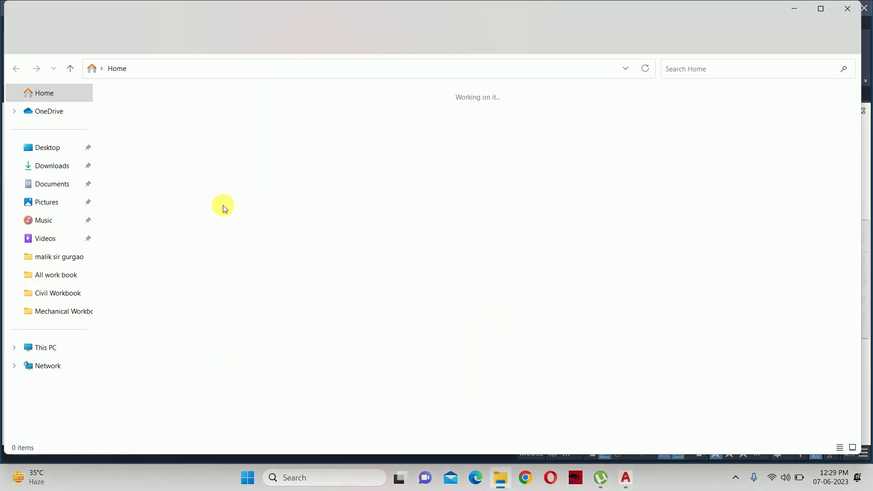
Navigate File Explorer through This PC > DATA (E:) > Desktop > Autocad Libraries into Kitchen.
left_click(63, 172)
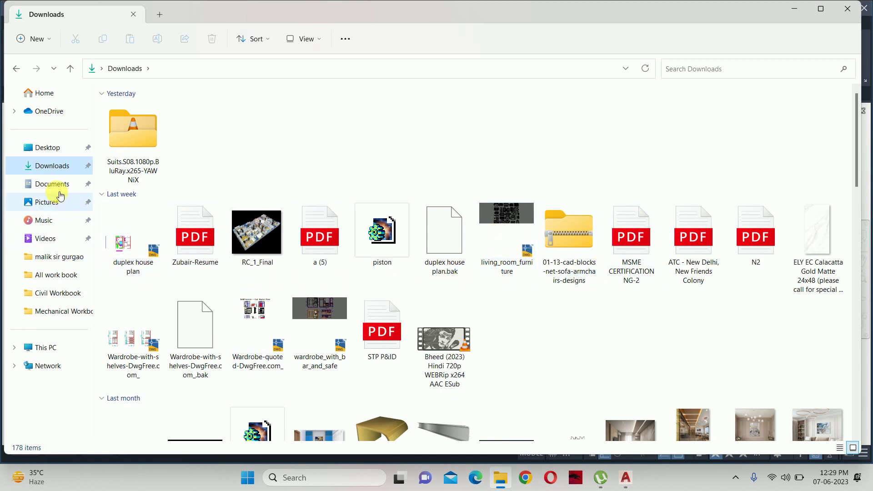
left_click(45, 348)
left_click(443, 127)
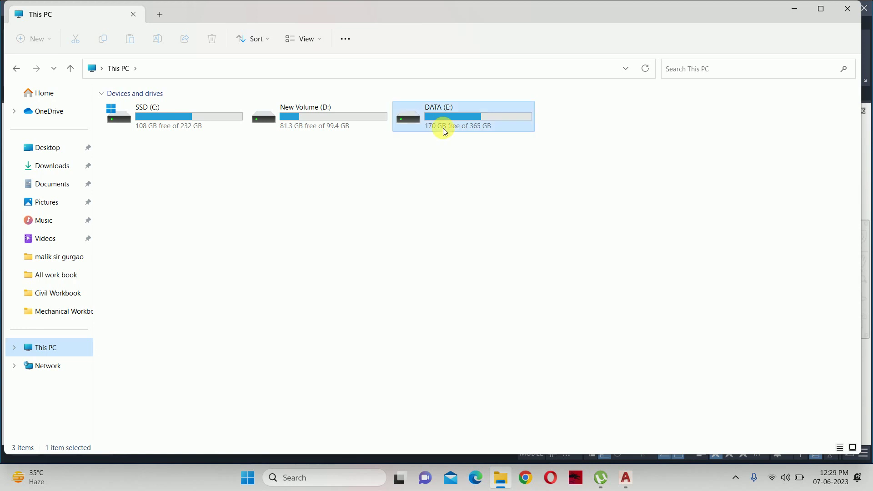
double_click(463, 124)
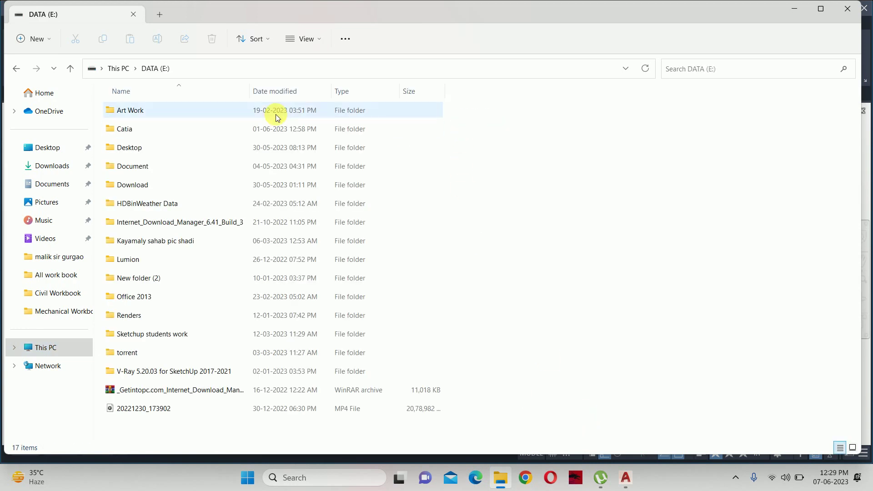
double_click(140, 143)
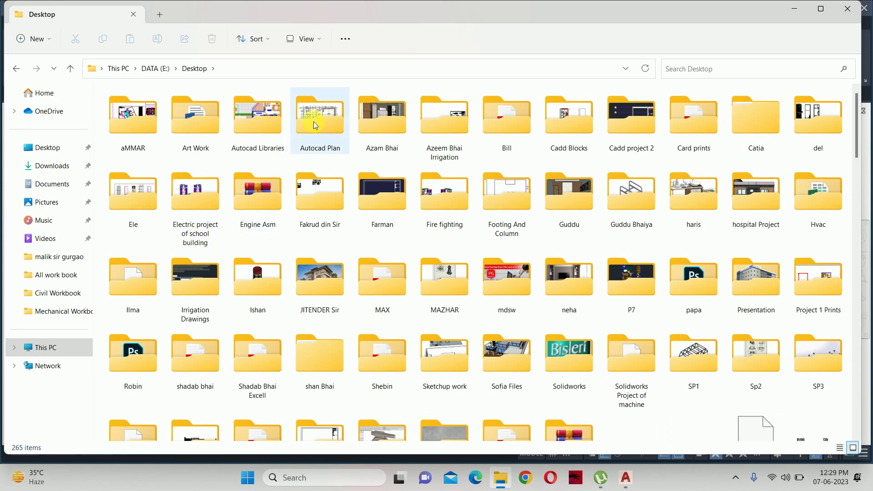
left_click(269, 140)
double_click(269, 140)
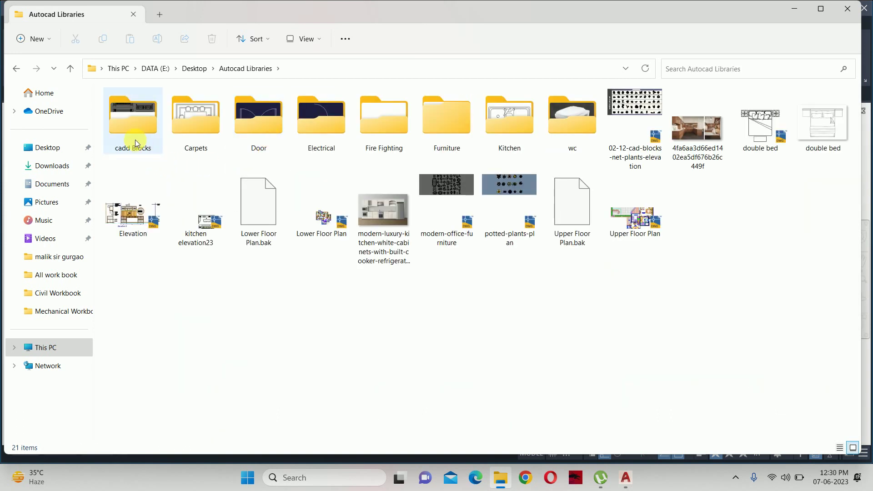
double_click(499, 130)
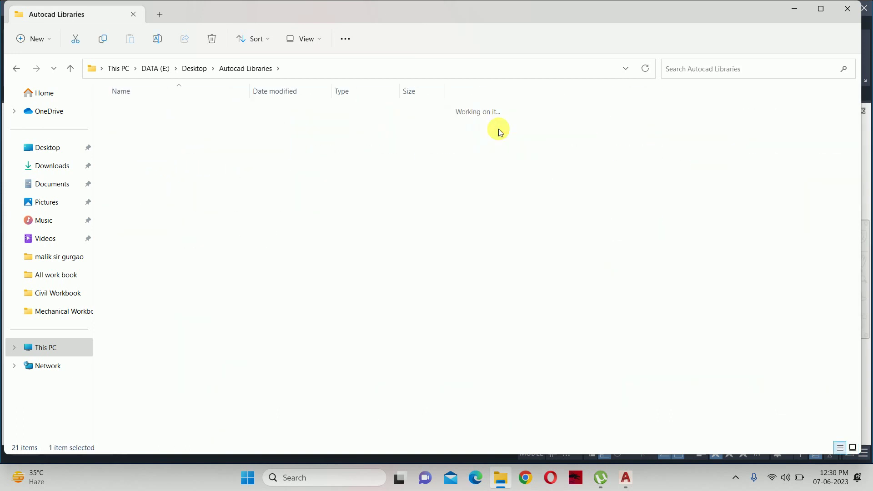
double_click(166, 129)
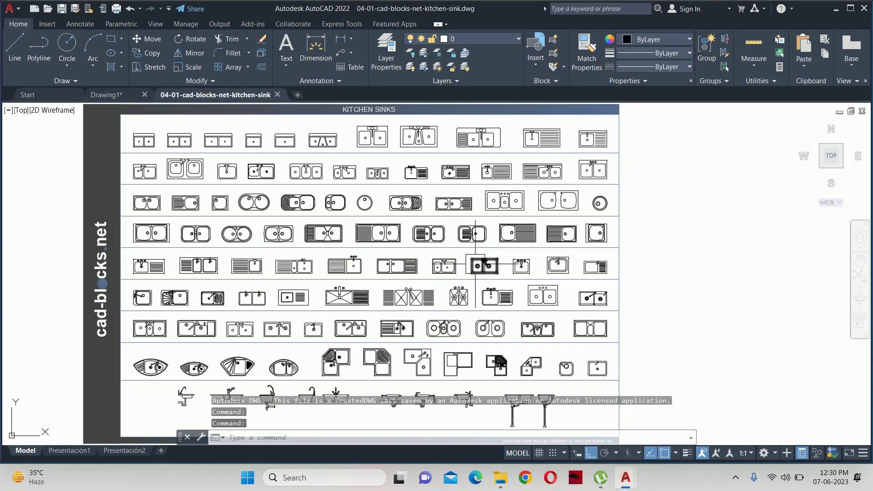
scroll(359, 277, "up", 2)
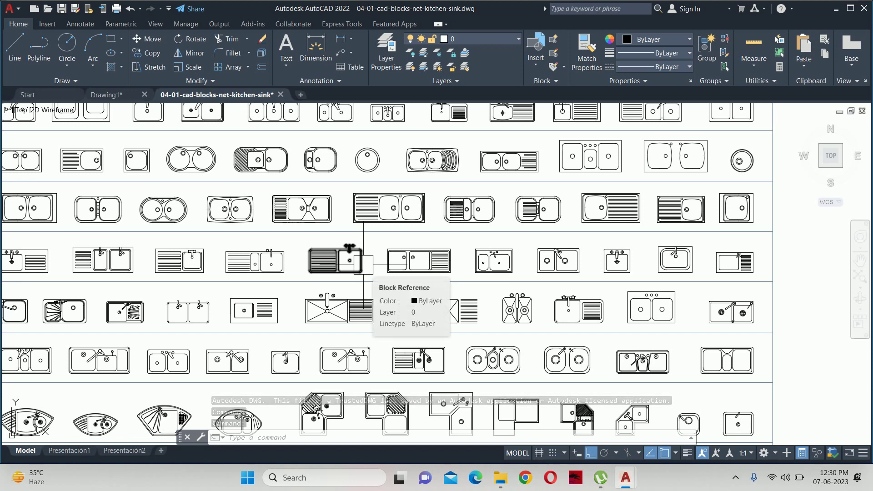
mouse_move(363, 264)
middle_mouse_down()
mouse_move(486, 269)
mouse_move(485, 313)
middle_mouse_up()
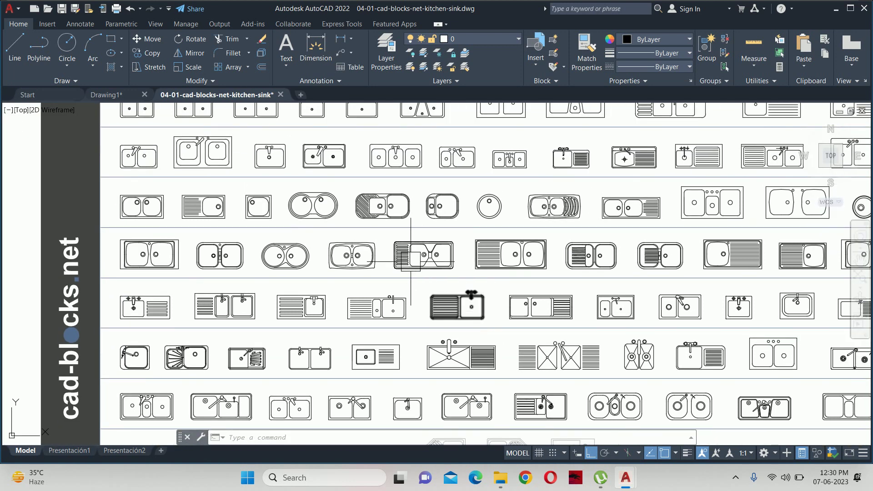
scroll(414, 254, "up", 3)
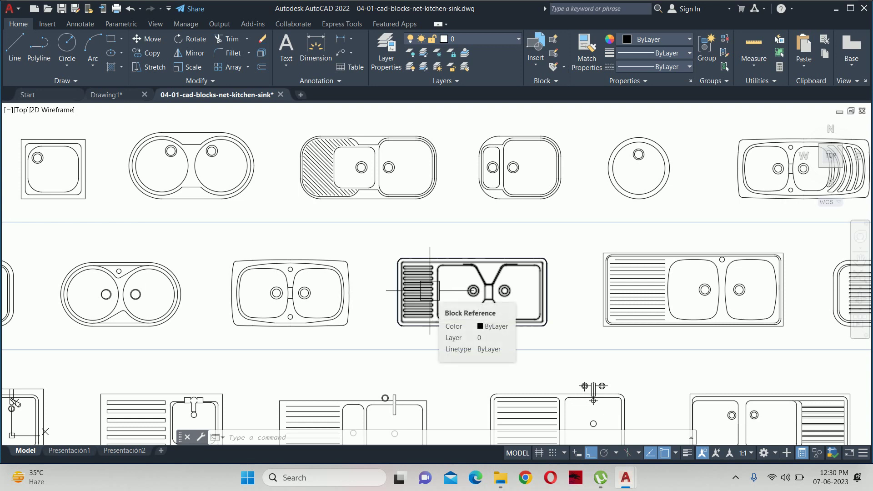
scroll(427, 290, "down", 2)
middle_click_drag(419, 288, 415, 194)
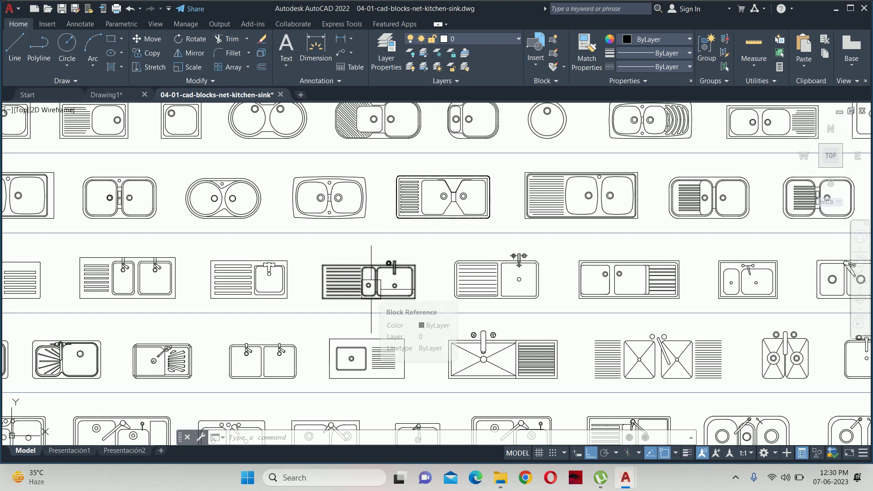
scroll(371, 289, "up", 2)
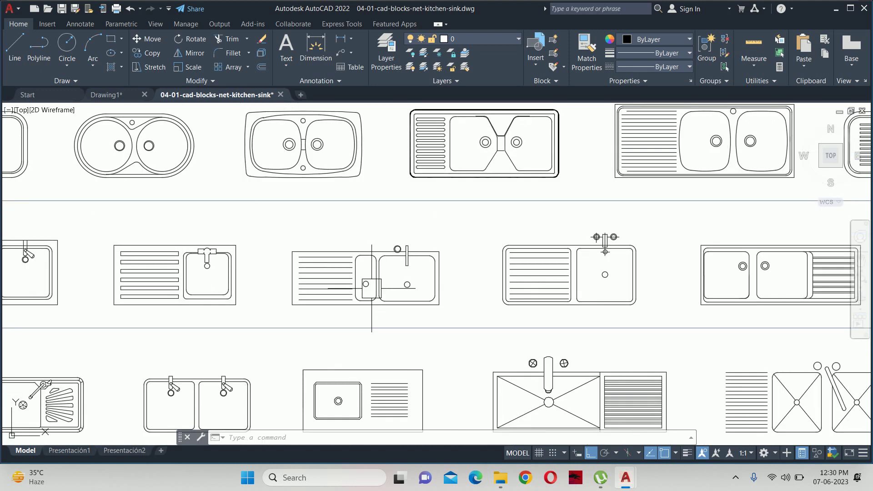
scroll(401, 293, "down", 3)
scroll(403, 291, "down", 1)
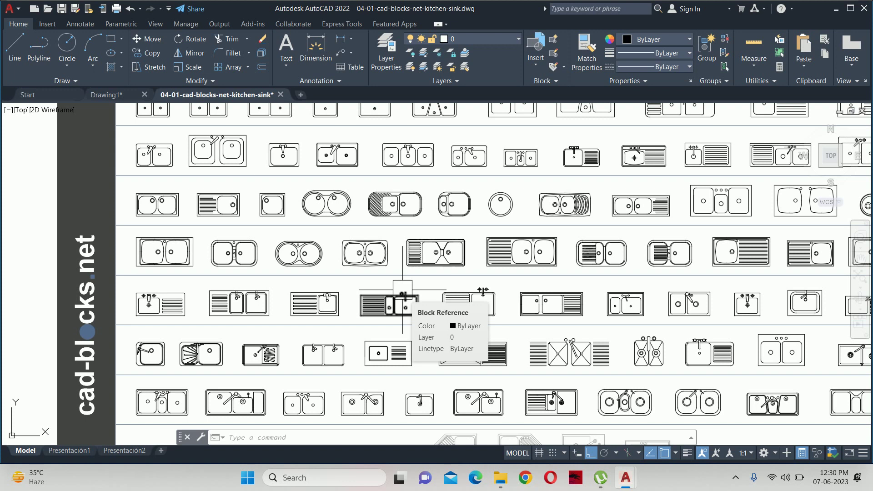
scroll(409, 282, "down", 2)
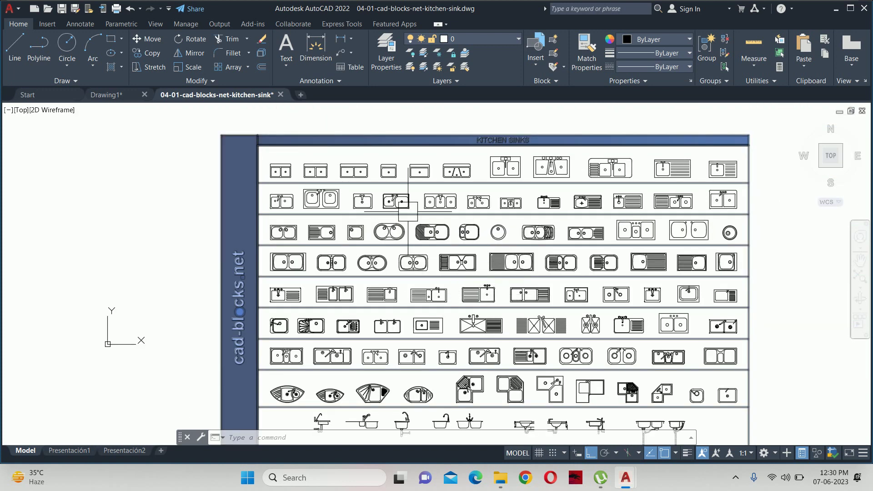
scroll(419, 224, "up", 4)
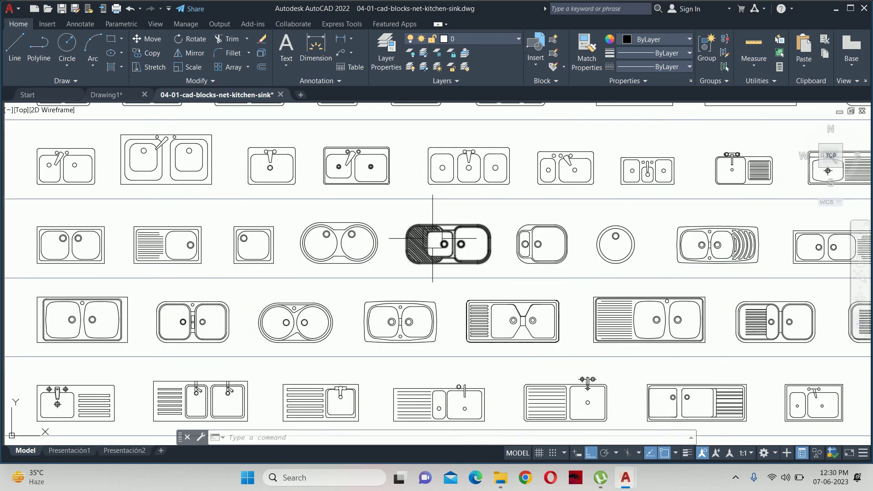
type("dli")
Measure the hatched sink's length (1020,6) with DLI, cancelling without placing the dimension.
key("Return")
scroll(387, 238, "up", 5)
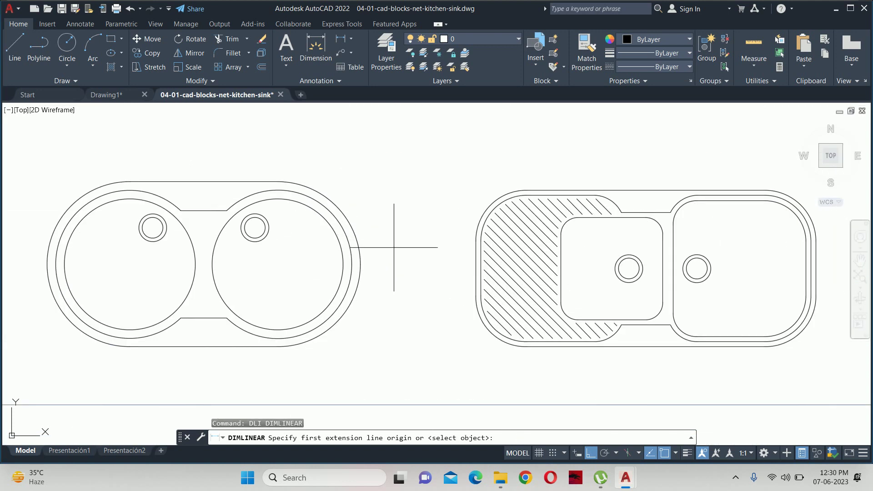
left_click(476, 268)
middle_click_drag(398, 267, 58, 273)
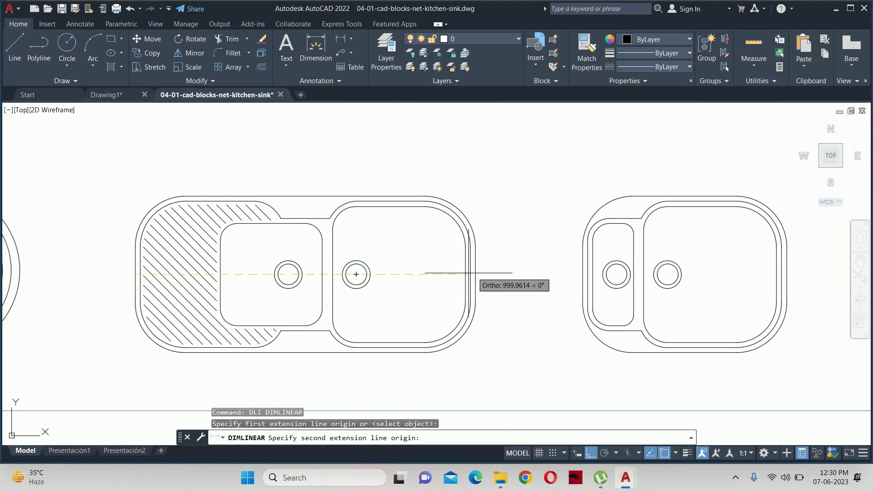
left_click(476, 273)
scroll(271, 179, "up", 5)
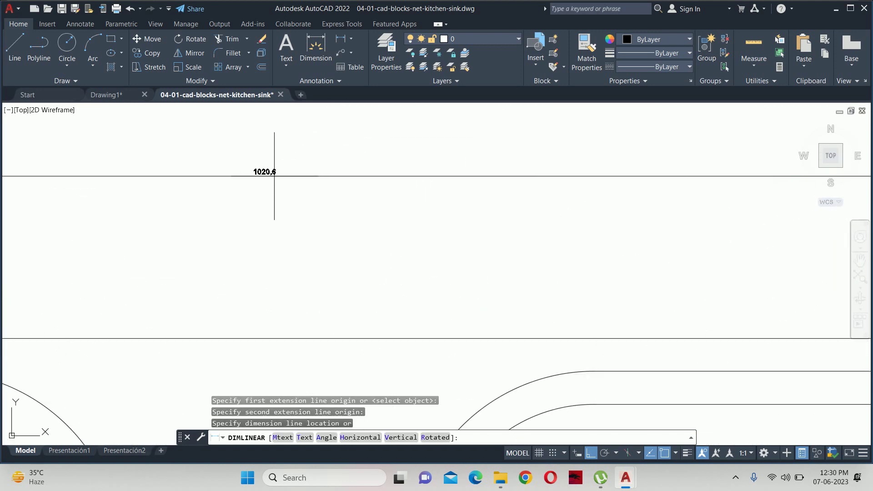
scroll(255, 178, "up", 2)
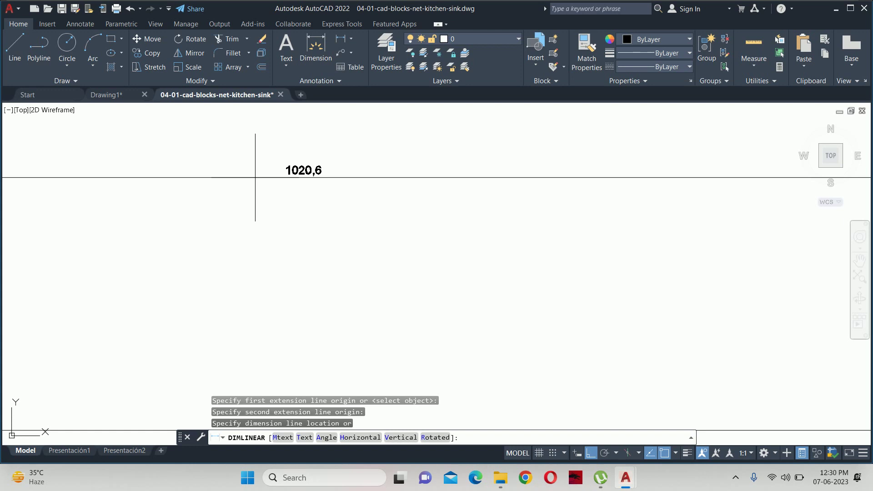
key("Escape")
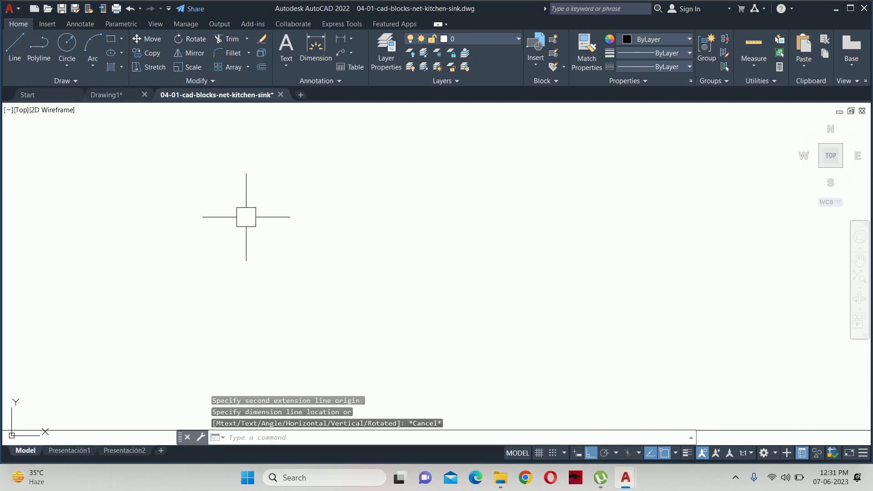
Pan and zoom across the sink catalogue to bring another row of sinks into view.
scroll(245, 215, "down", 5)
mouse_move(244, 268)
middle_mouse_down()
mouse_move(330, 329)
mouse_move(378, 349)
middle_mouse_up()
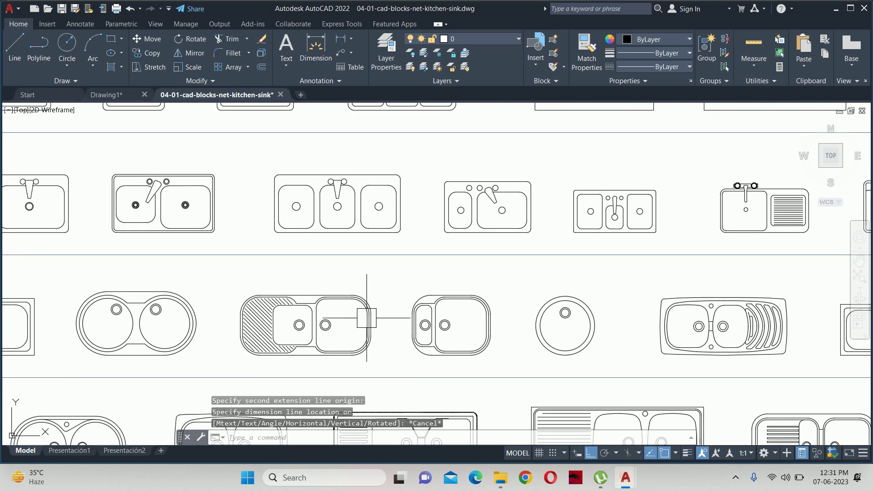
scroll(356, 321, "down", 4)
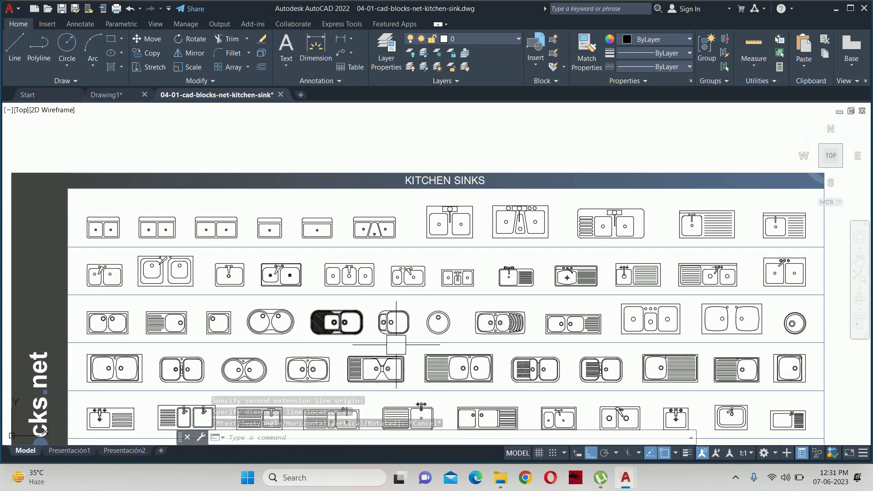
middle_click_drag(390, 321, 389, 274)
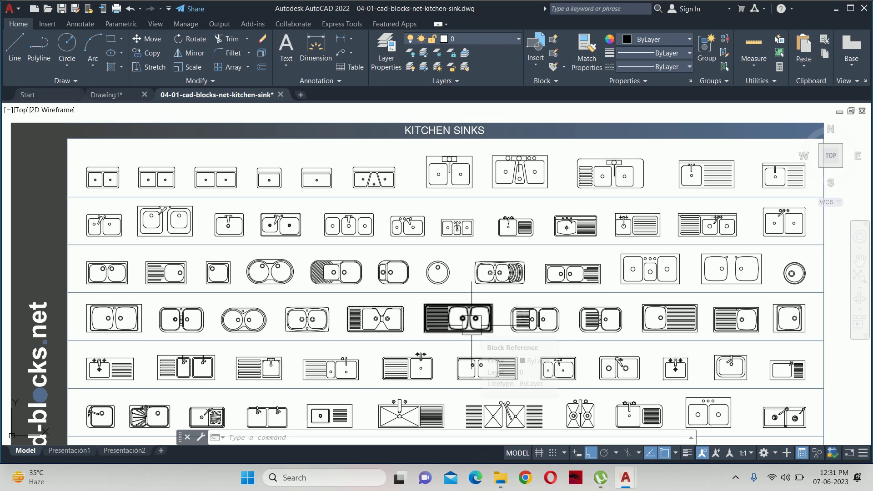
scroll(471, 326, "up", 4)
scroll(471, 325, "down", 4)
scroll(472, 320, "down", 2)
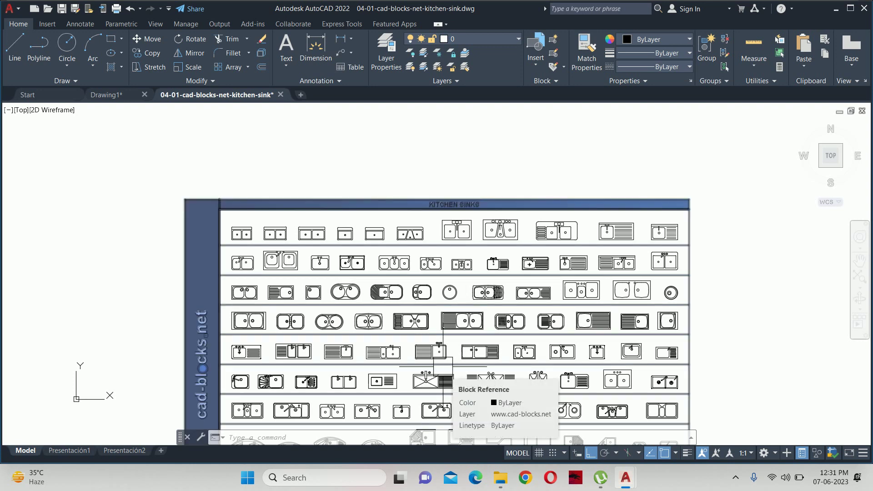
scroll(380, 350, "up", 3)
scroll(332, 335, "up", 3)
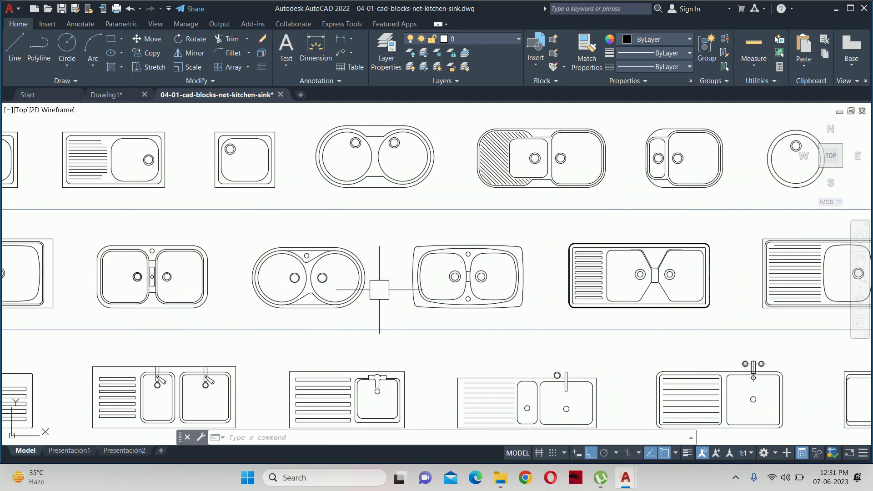
scroll(446, 292, "down", 3)
scroll(442, 360, "up", 3)
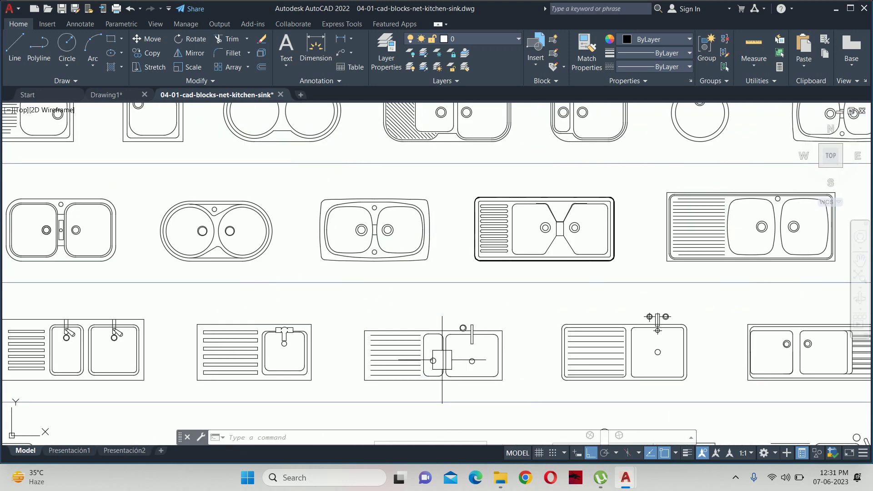
Measure a second sink's length (1032,67) with DLI and cancel without keeping the dimension.
key("Escape")
key("Escape")
type("dli")
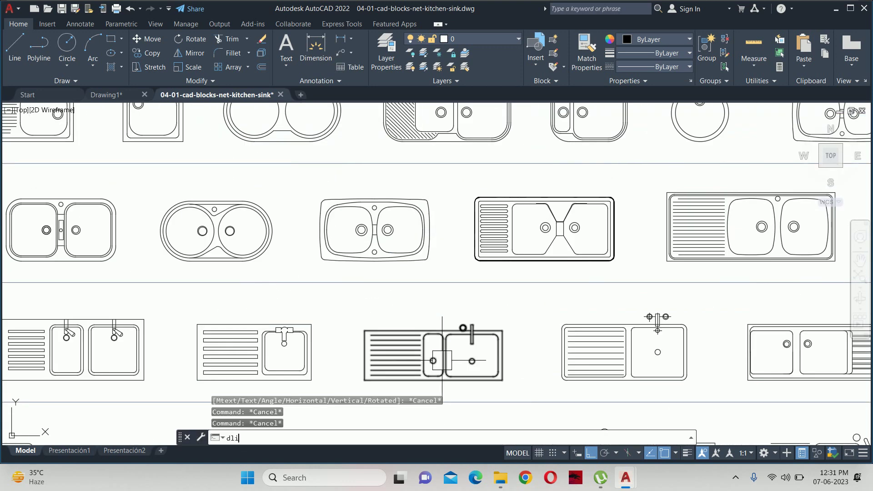
key("Return")
left_click(364, 330)
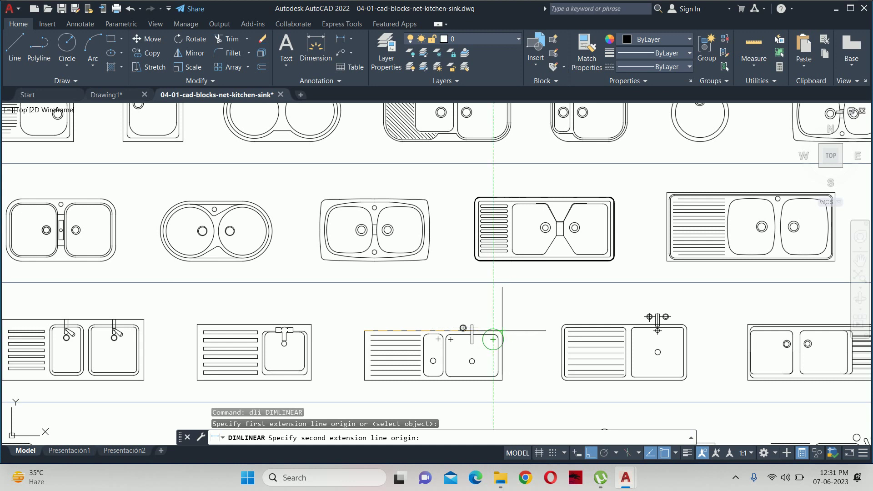
left_click(494, 337)
scroll(494, 337, "up", 5)
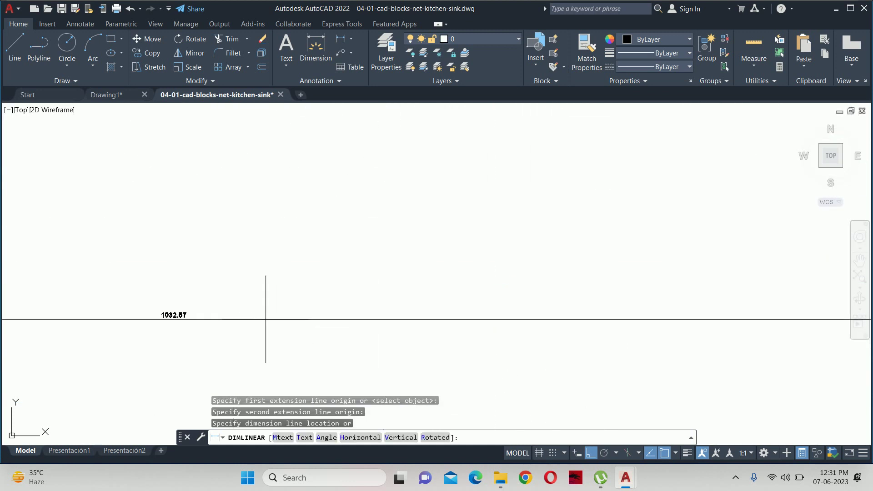
scroll(361, 312, "down", 5)
key("Escape")
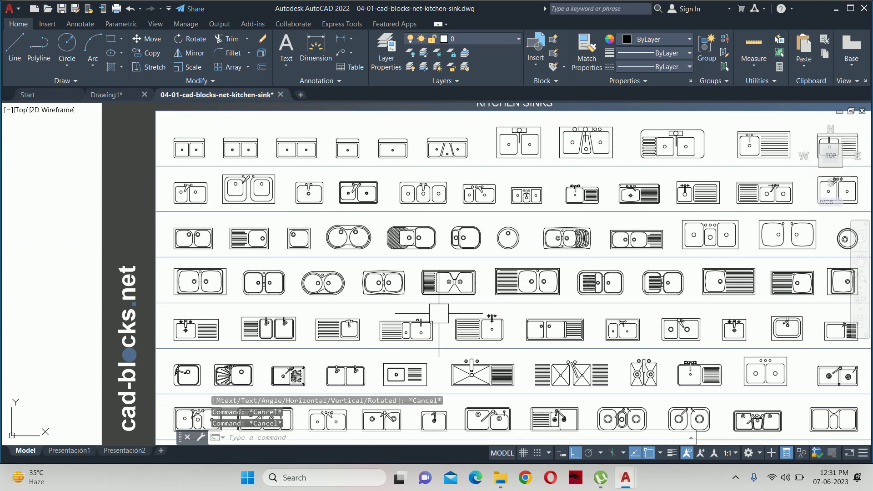
Select the hatched double sink block, then open SINK 101.dwg from File Explorer.
scroll(304, 329, "up", 2)
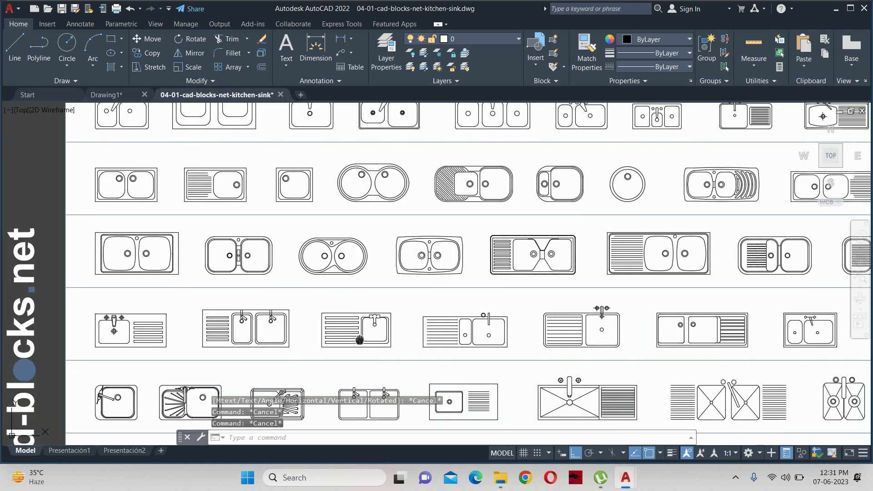
mouse_move(363, 321)
middle_mouse_down()
mouse_move(433, 353)
mouse_move(381, 415)
middle_mouse_up()
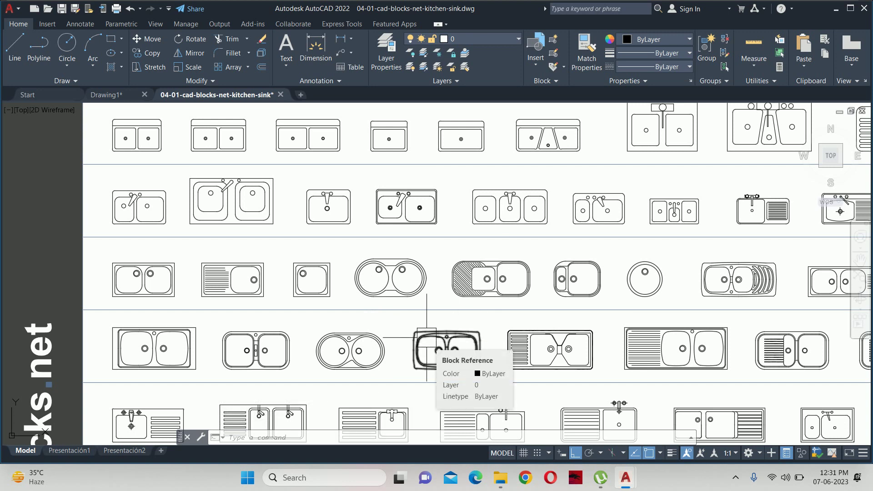
middle_click_drag(427, 338, 421, 386)
left_click(467, 316)
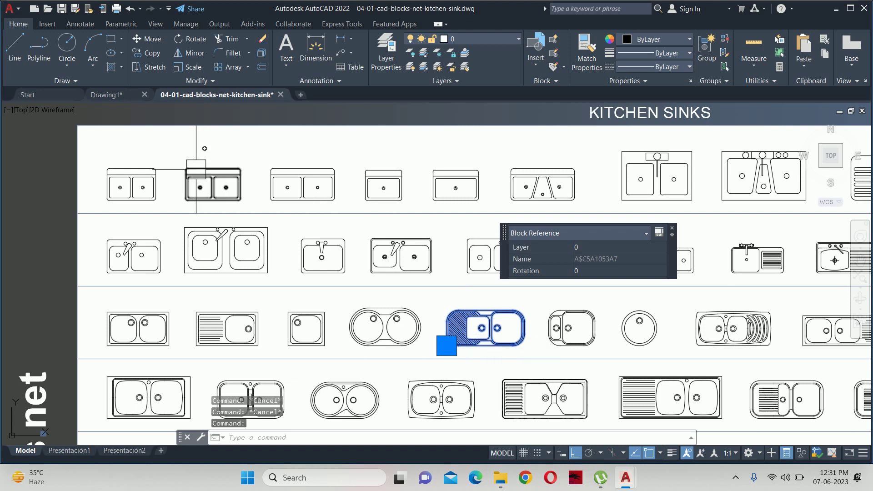
left_click(832, 10)
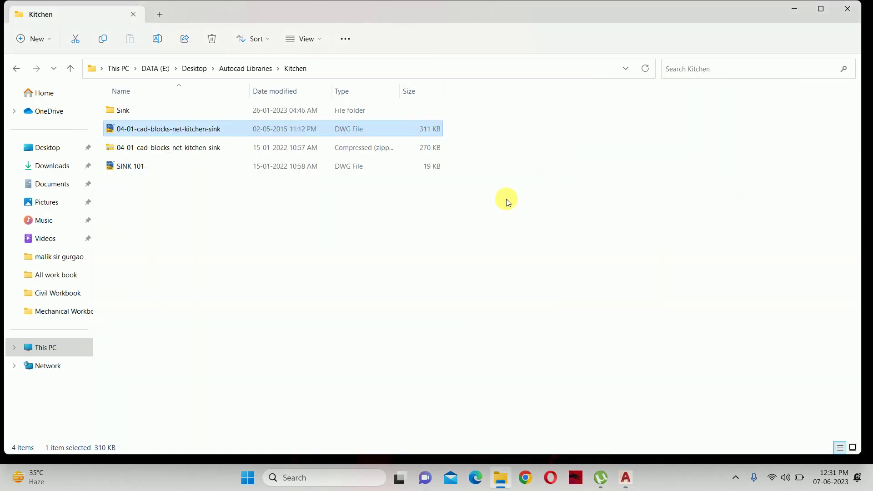
left_click(286, 170)
double_click(285, 170)
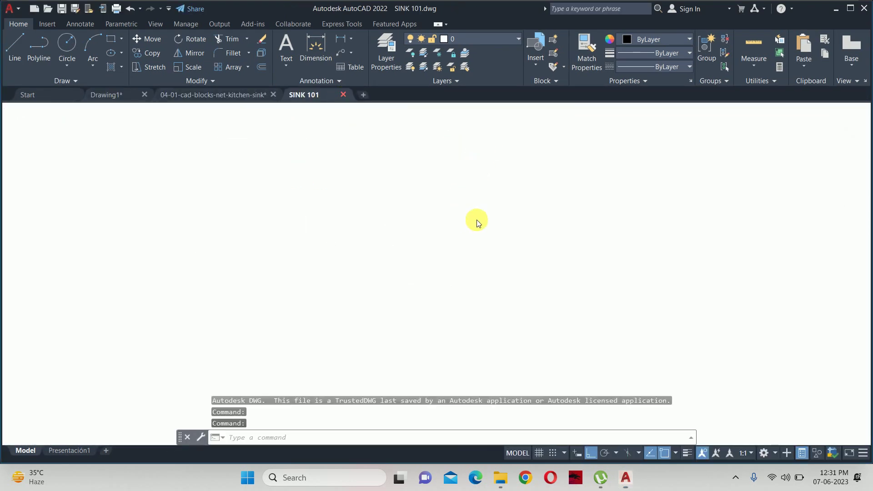
Close SINK 101 and copy the hatched double sink block to a spot beside it.
key("ctrl+F4")
left_click(474, 313)
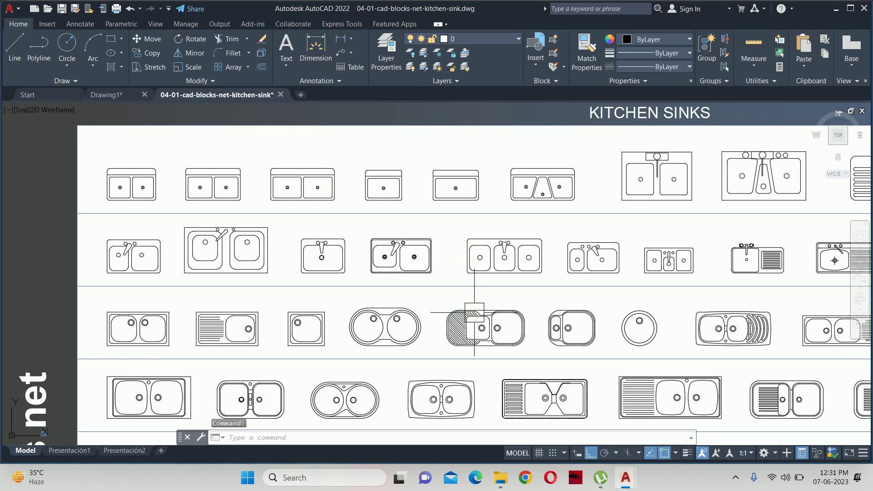
type("co")
key("Return")
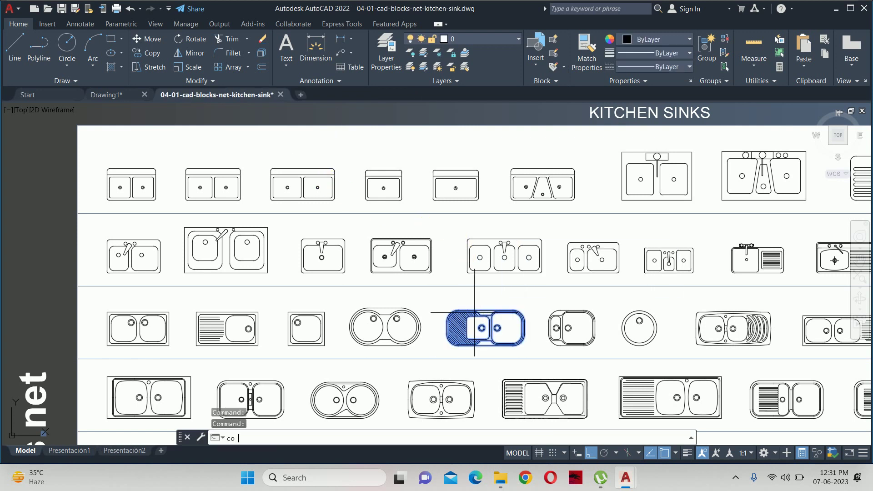
left_click(474, 313)
scroll(242, 310, "down", 4)
left_click(327, 298)
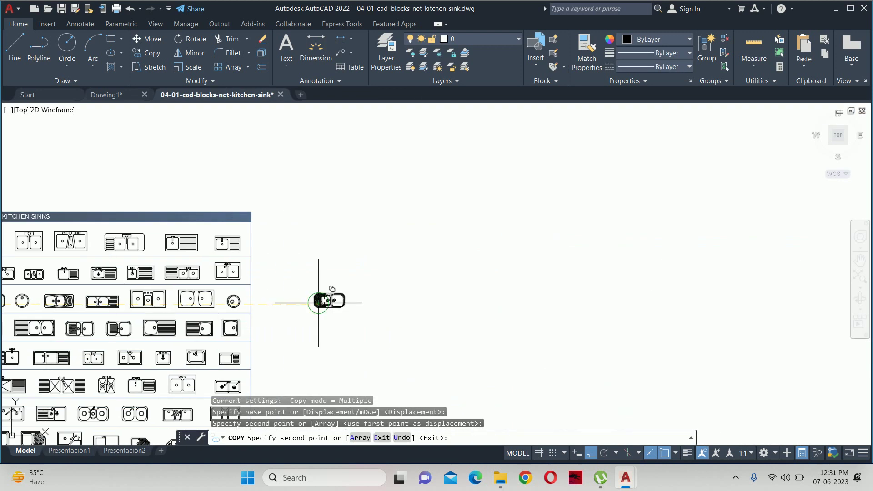
key("Escape")
key("Escape")
key("Escape")
scroll(317, 303, "up", 5)
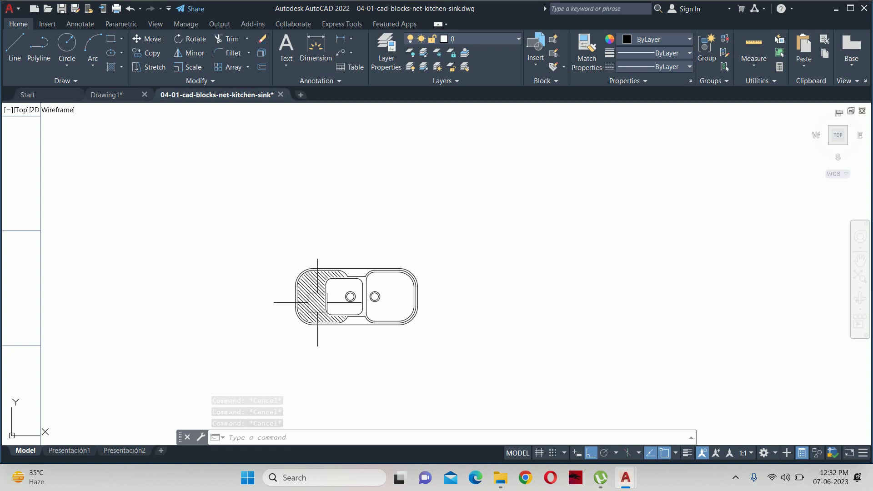
Explode the copied sink block into its individual lines, arcs and hatch.
type("x")
key("Return")
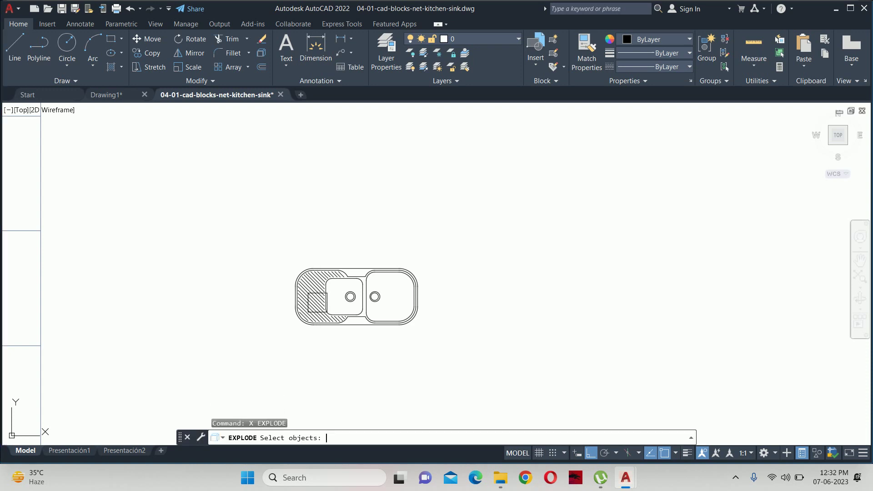
left_click(308, 333)
key("Return")
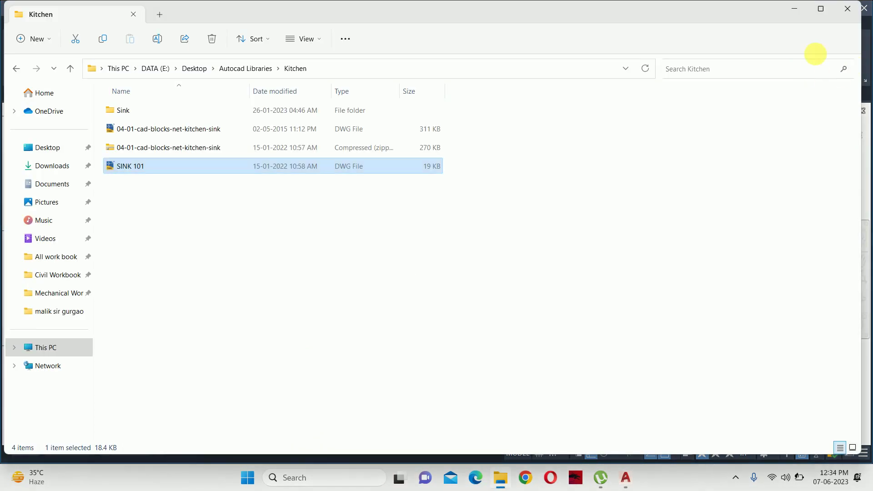
left_click(792, 11)
key("Escape")
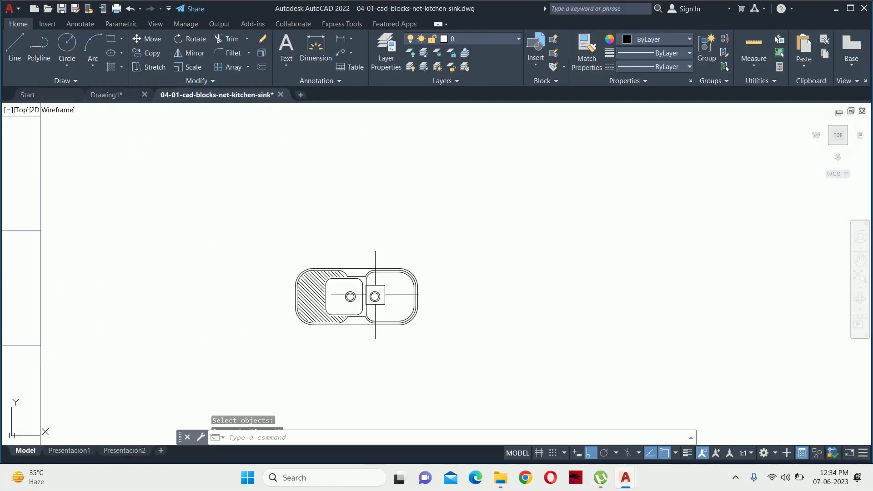
left_click(363, 296)
key("Escape")
scroll(363, 296, "up", 5)
middle_click_drag(360, 301, 462, 285)
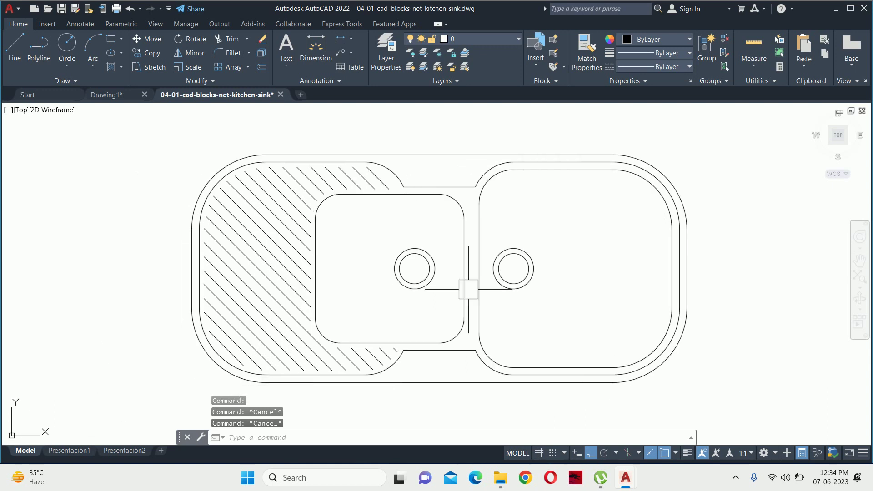
Define block 'sink kitchen' from all 73 sink objects, based at the top-edge midpoint.
type("b")
key("Return")
type("s")
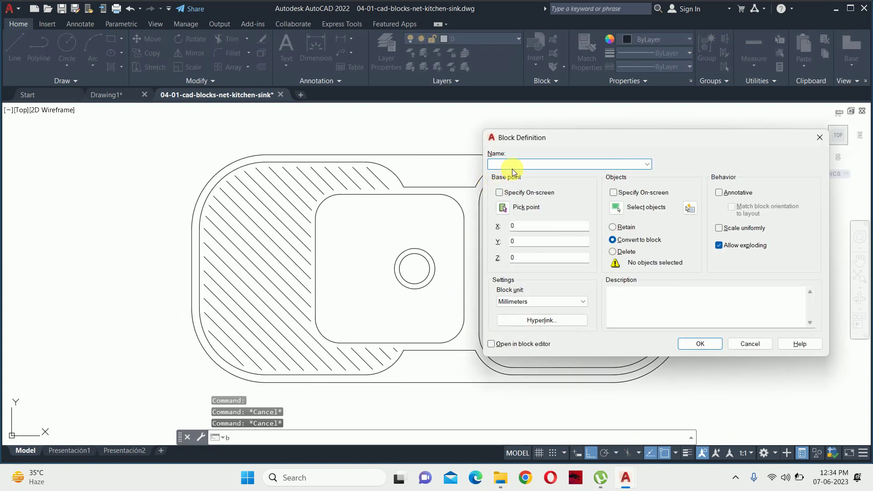
type("ink")
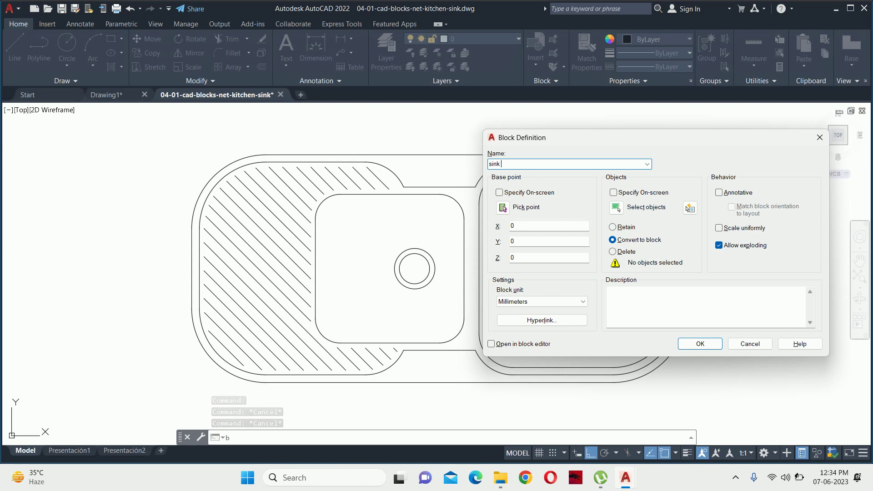
type(" kitchen")
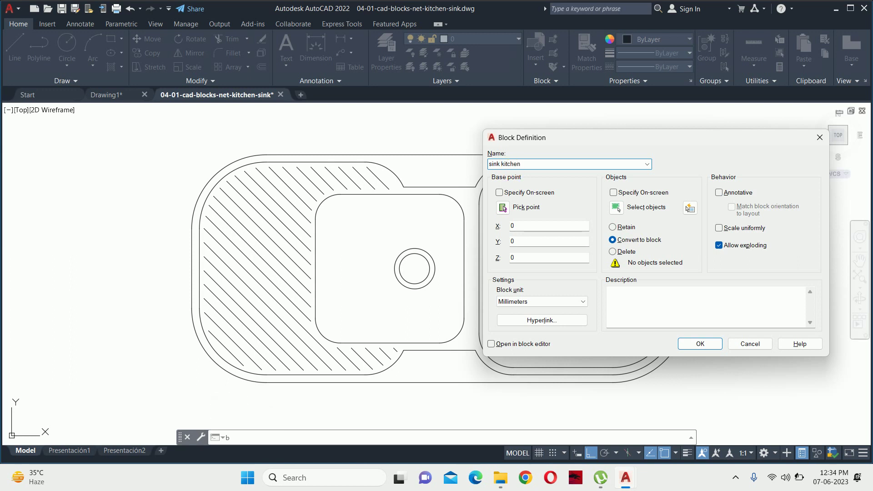
left_click(619, 209)
scroll(646, 160, "down", 5)
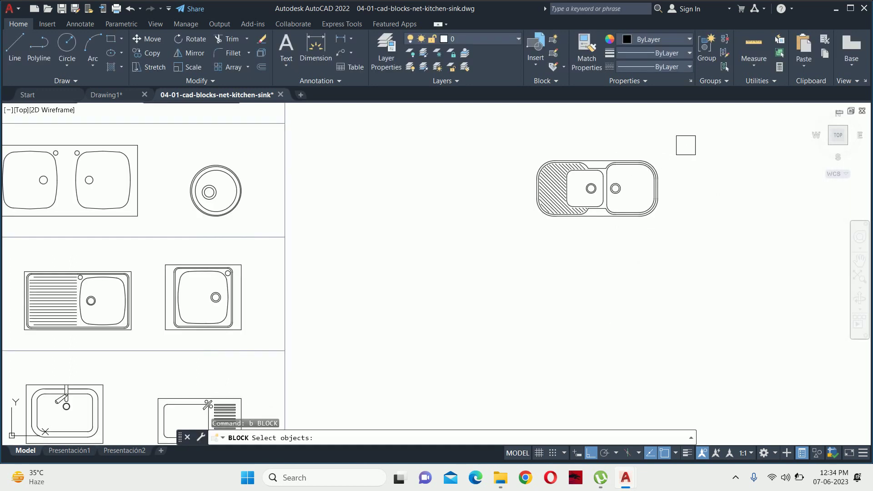
left_click(687, 142)
left_click(423, 305)
key("Return")
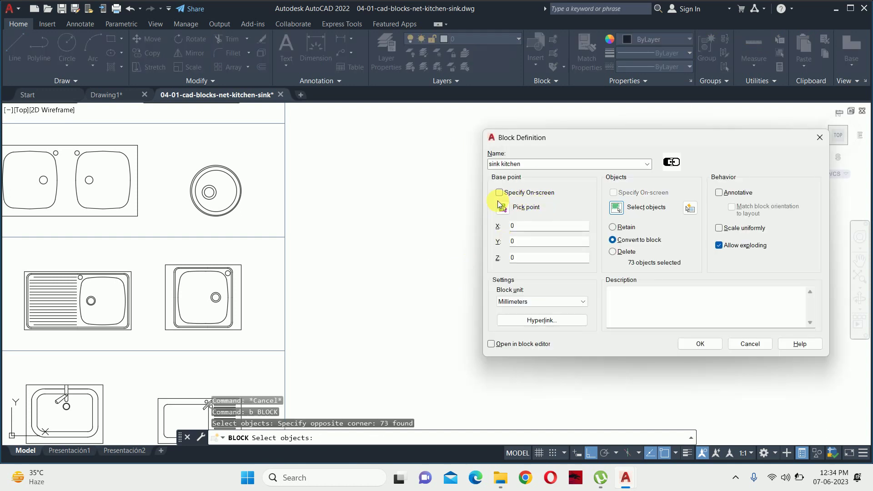
left_click(501, 207)
scroll(597, 176, "up", 4)
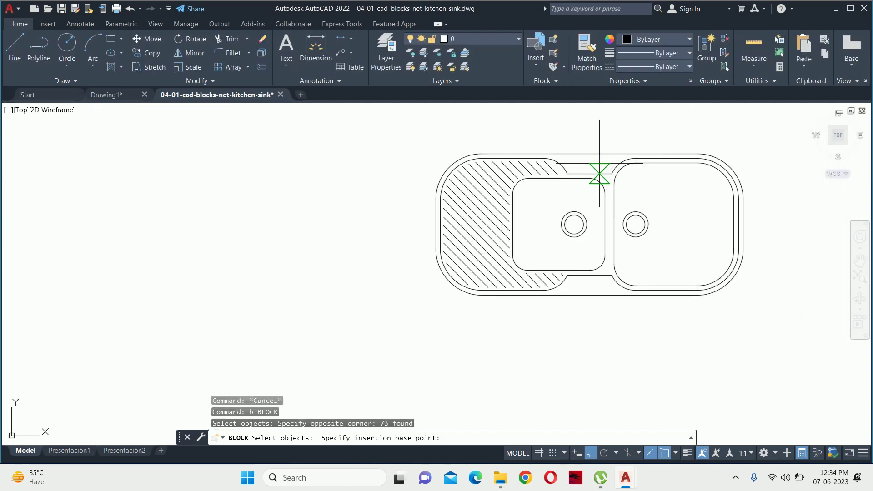
left_click(589, 153)
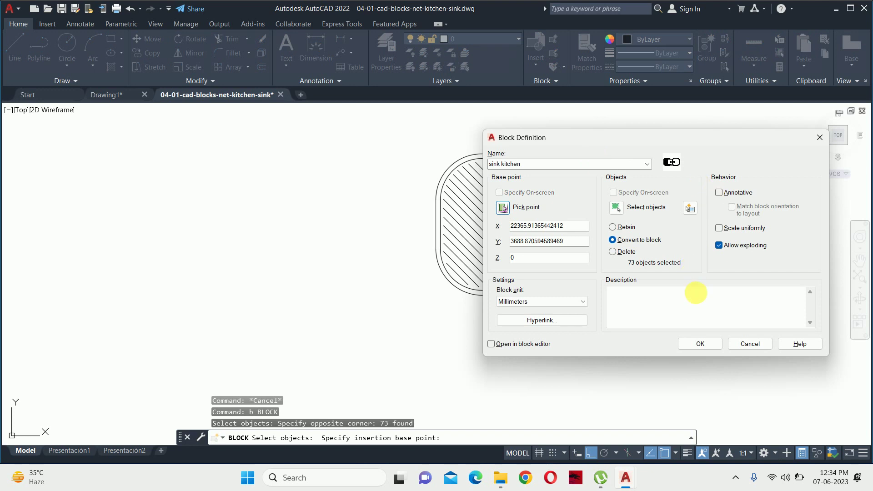
left_click(704, 342)
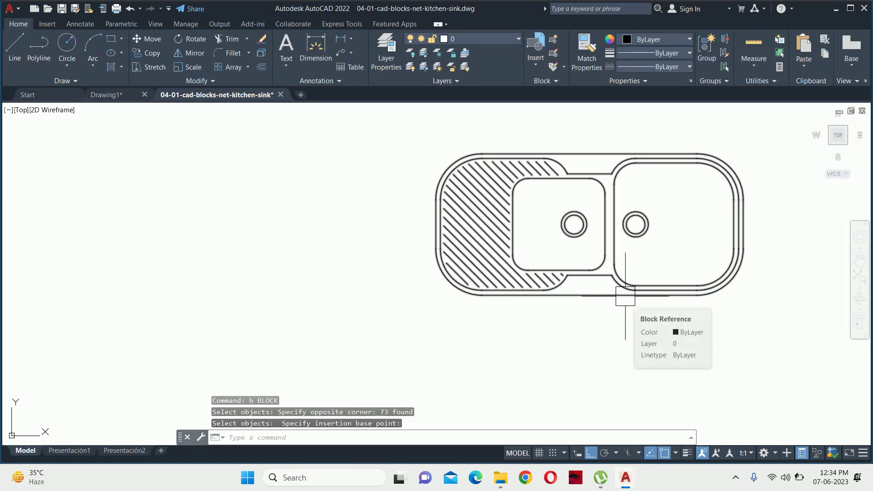
Start a WBLOCK export with the existing sink kitchen block as the source.
type("w")
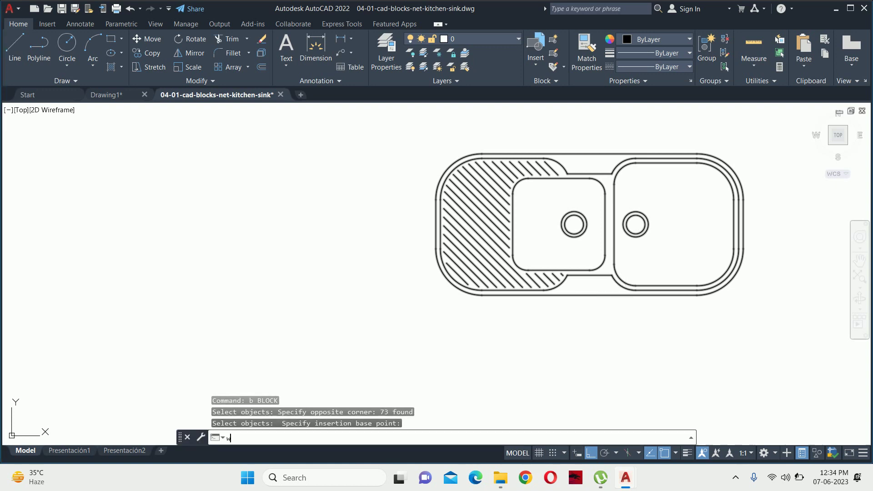
key("Return")
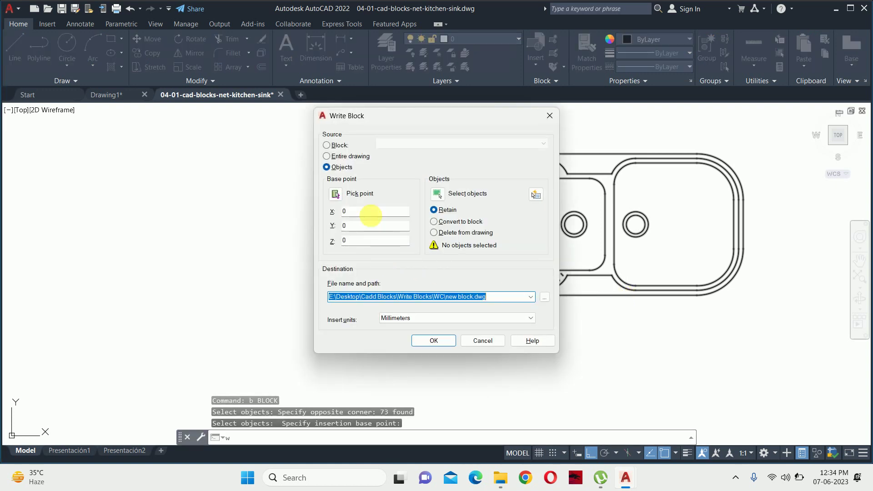
left_click(339, 145)
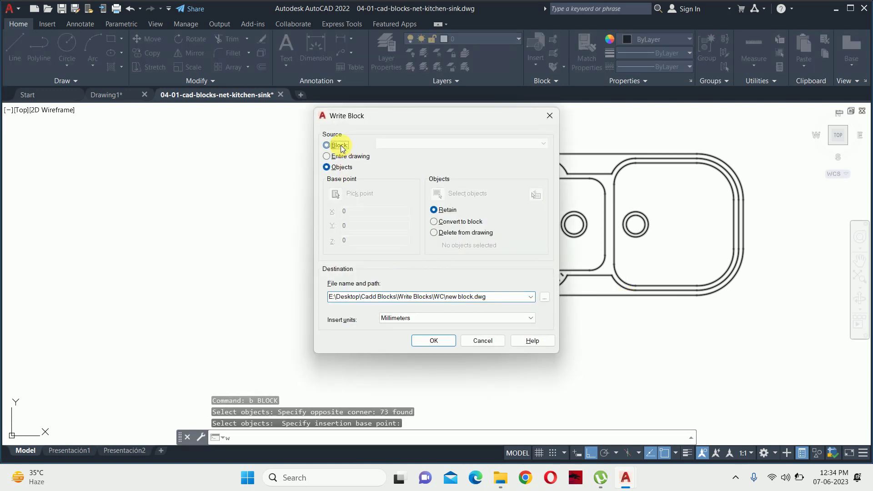
left_click(432, 144)
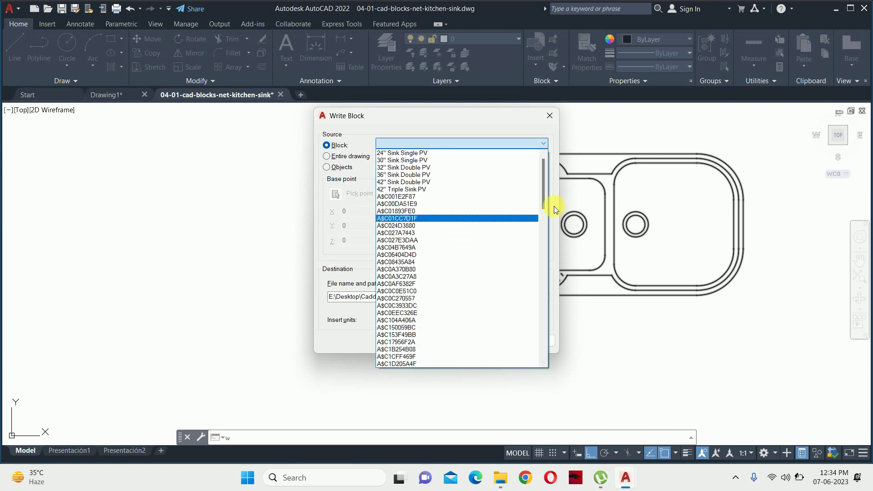
left_click_drag(543, 204, 542, 366)
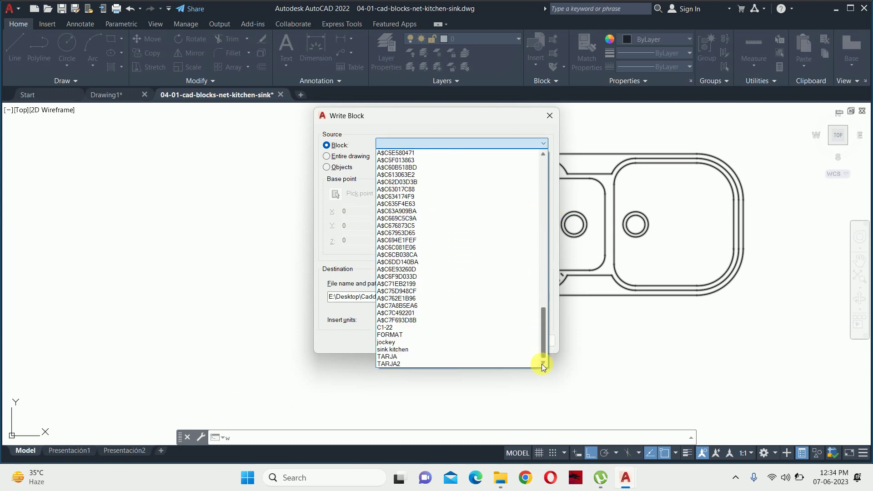
left_click(394, 348)
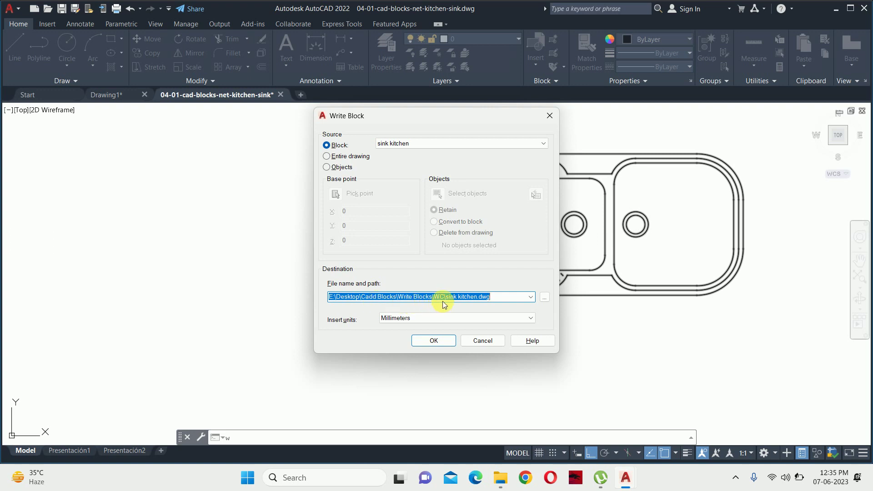
Export it as sink kitchen.dwg into a new Kitchen folder under Write Blocks, then close the library drawing.
left_click(544, 297)
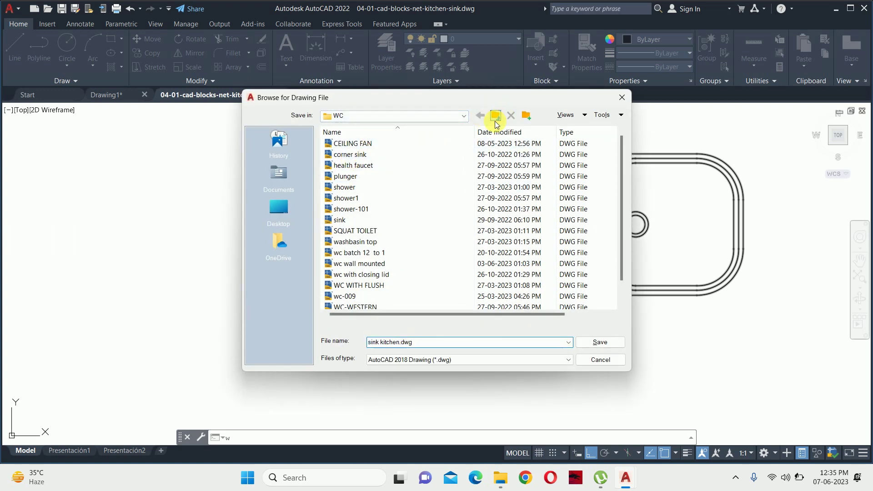
left_click(496, 119)
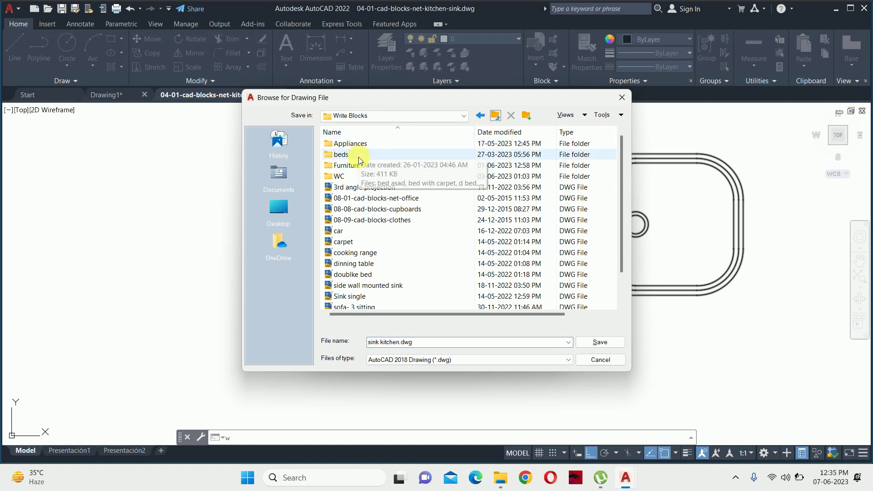
left_click(356, 144)
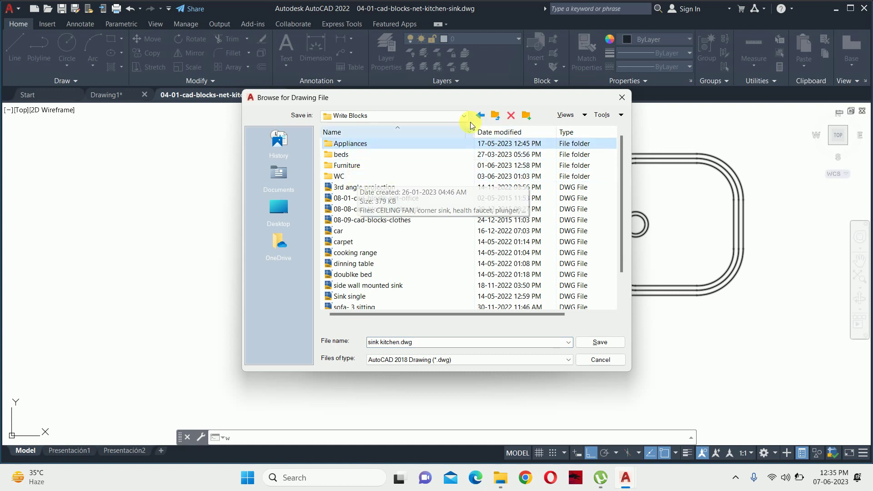
scroll(391, 246, "down", 1)
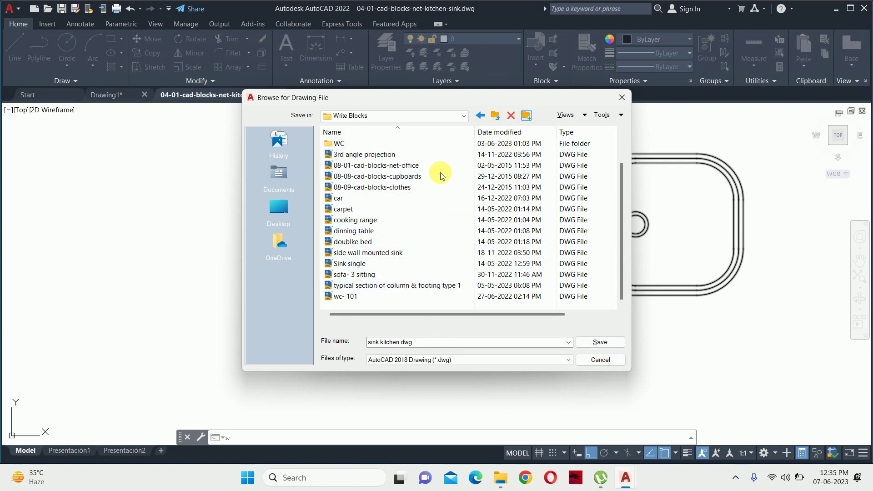
type("Kitchen")
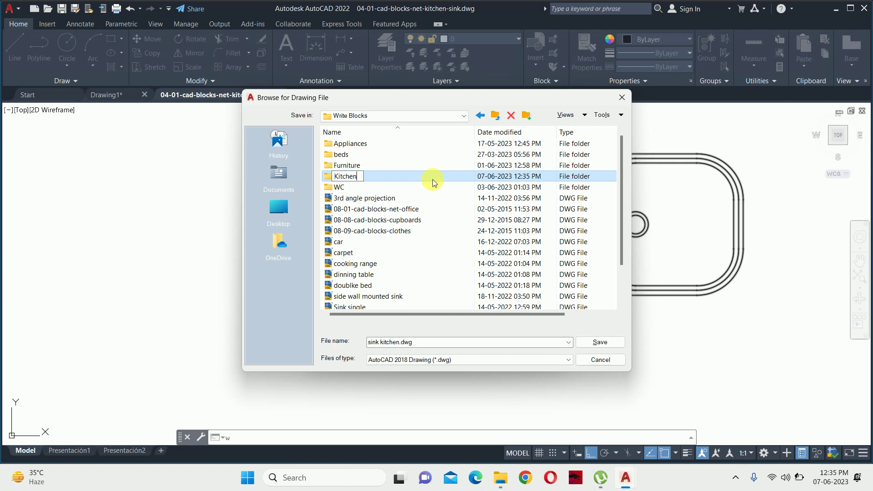
double_click(433, 179)
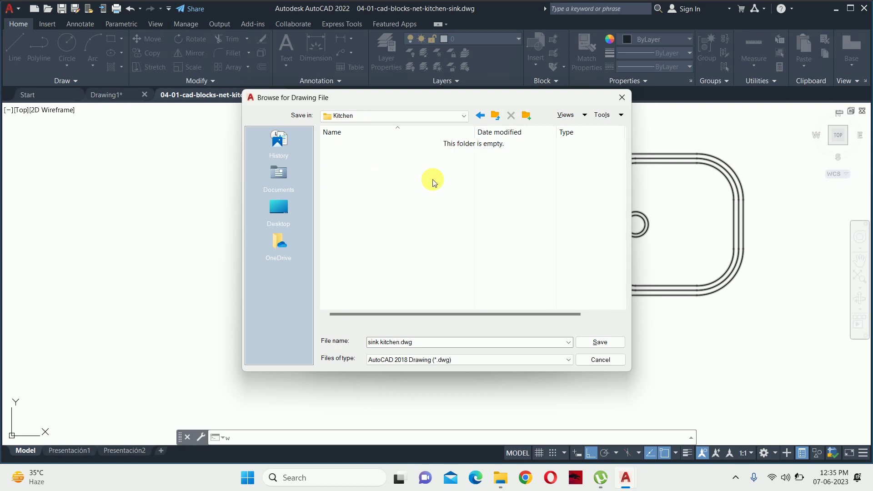
left_click(609, 343)
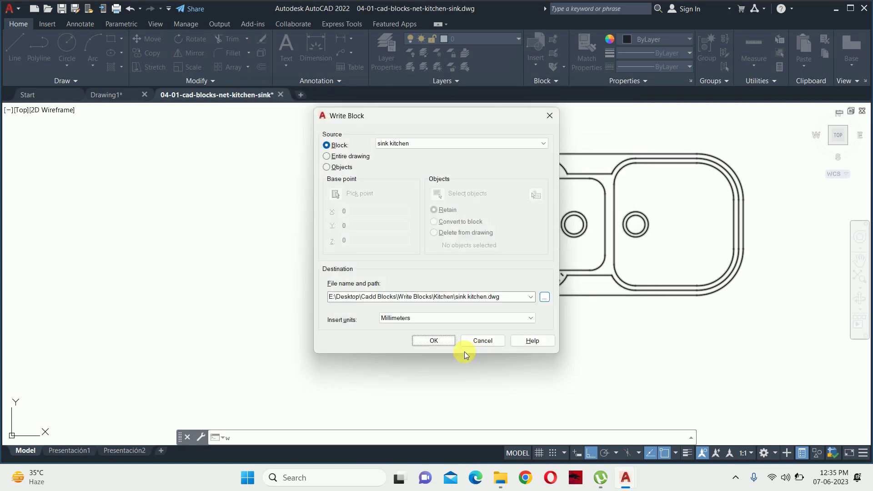
left_click(443, 341)
left_click(280, 95)
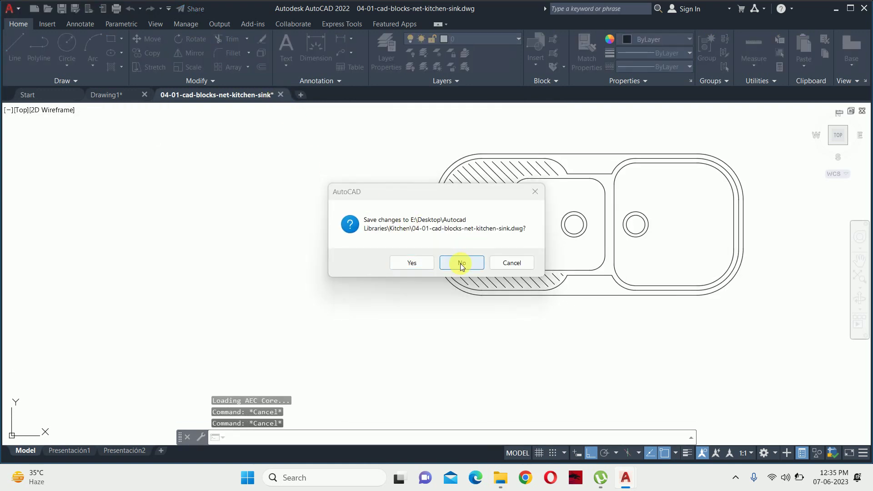
Discard the library drawing's changes and start an insert, browsing to DATA (E:) > Desktop.
left_click(460, 263)
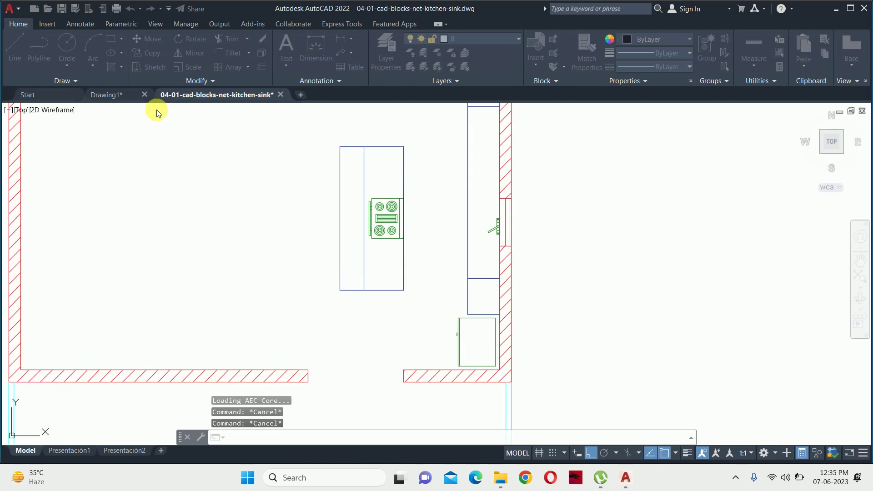
scroll(462, 260, "down", 2)
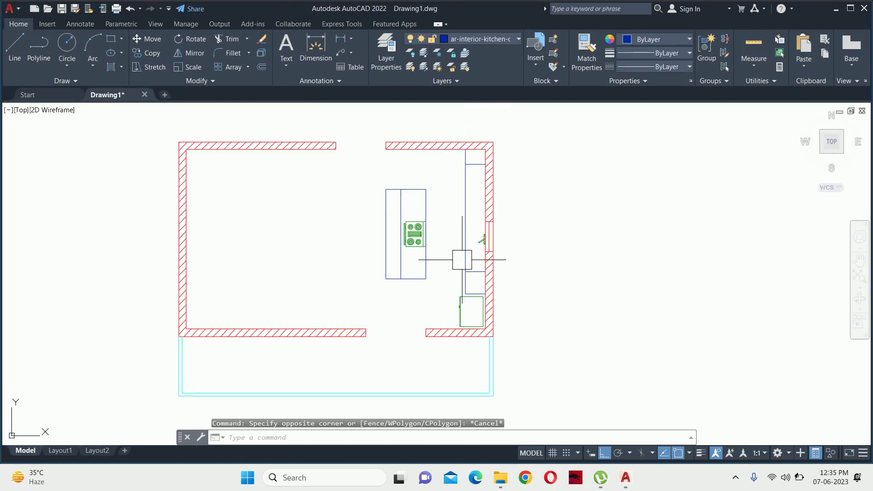
type("i")
key("Return")
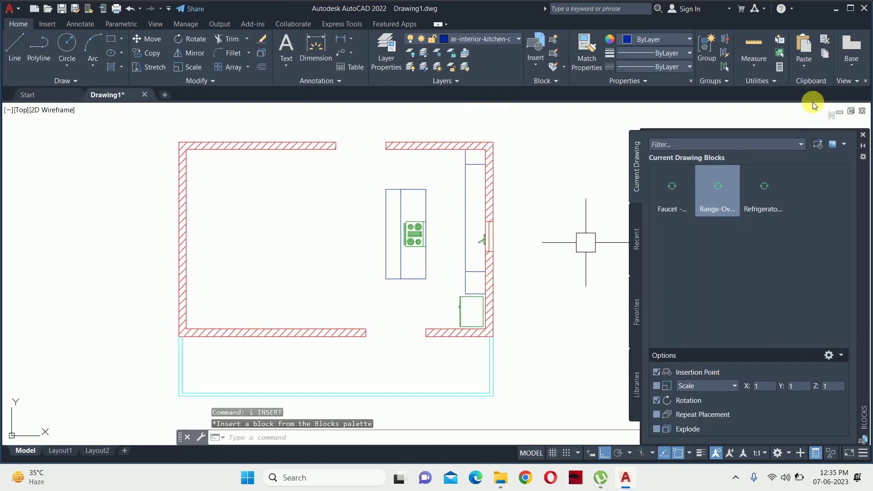
left_click(818, 144)
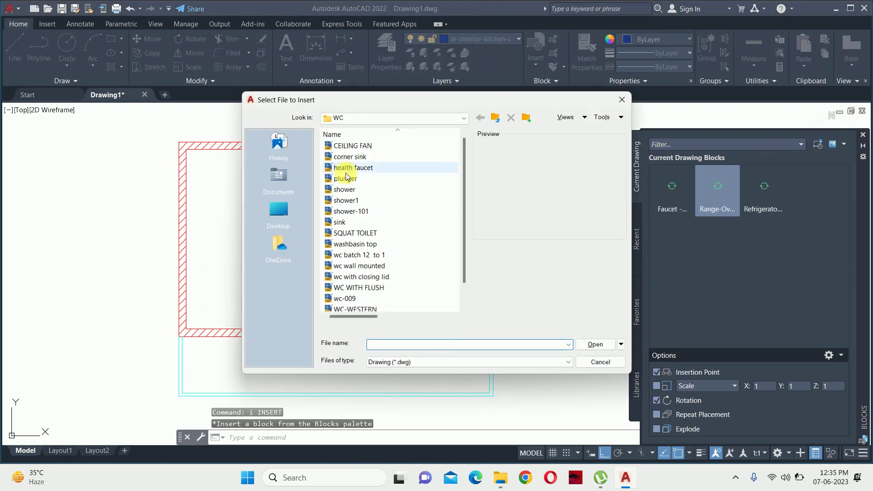
left_click(285, 221)
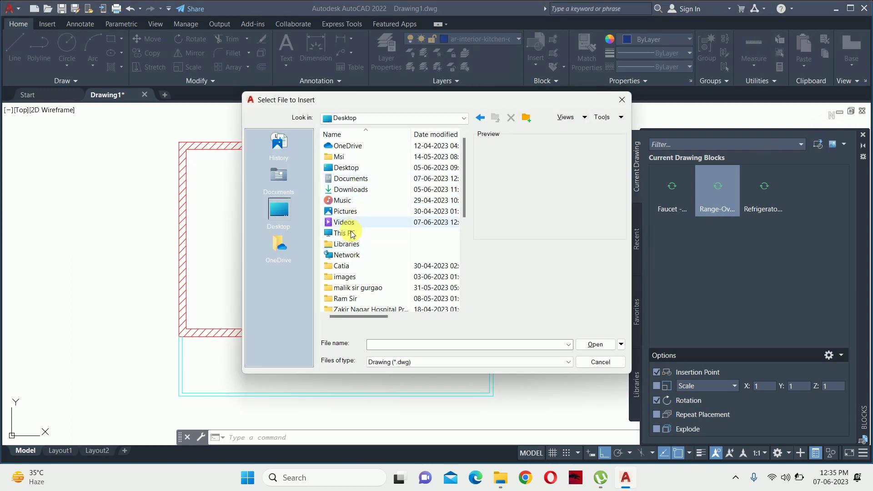
double_click(348, 233)
double_click(347, 180)
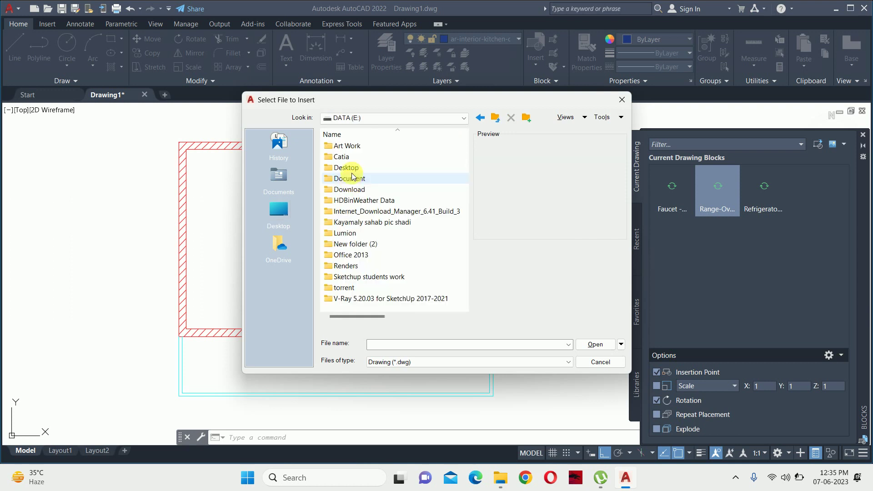
double_click(352, 169)
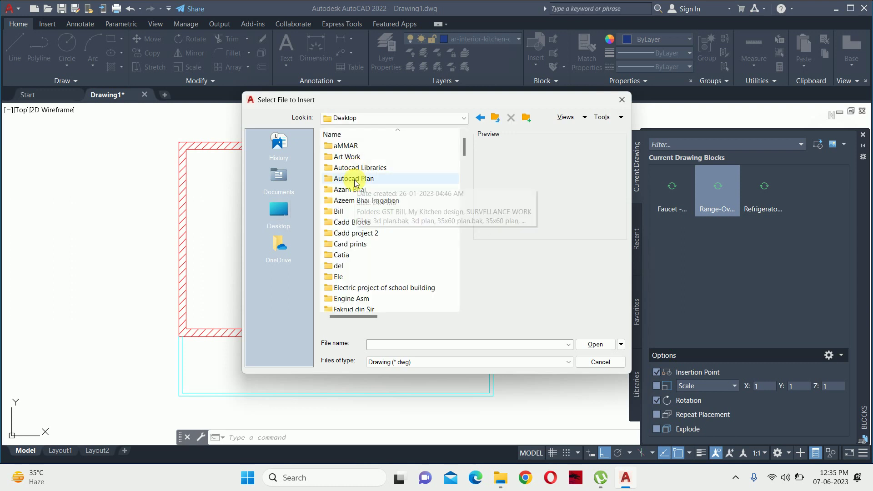
Choose sink kitchen.dwg from Cadd Blocks > Write Blocks > Kitchen for insertion.
left_click(348, 214)
double_click(348, 223)
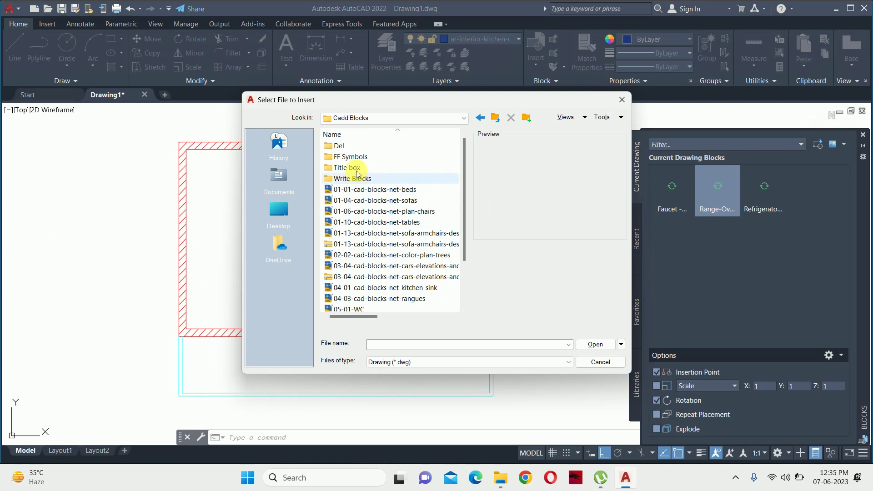
scroll(349, 203, "down", 2)
scroll(347, 203, "up", 5)
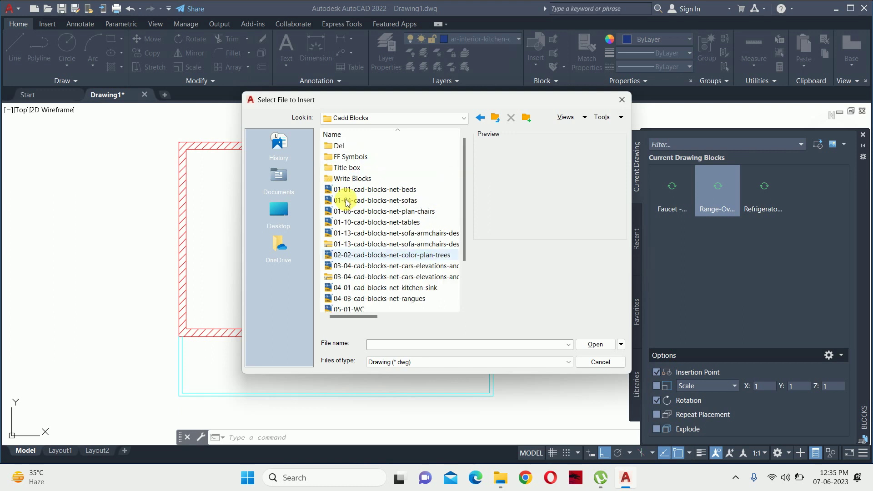
double_click(350, 176)
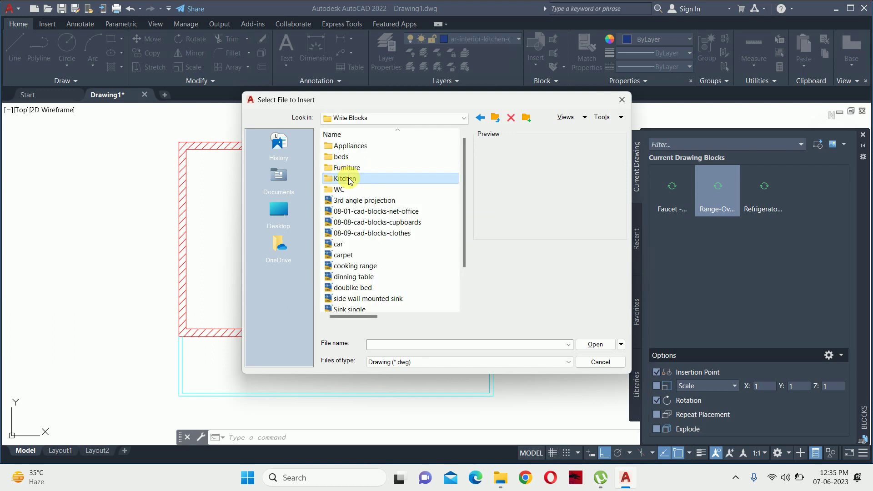
double_click(351, 178)
left_click(355, 146)
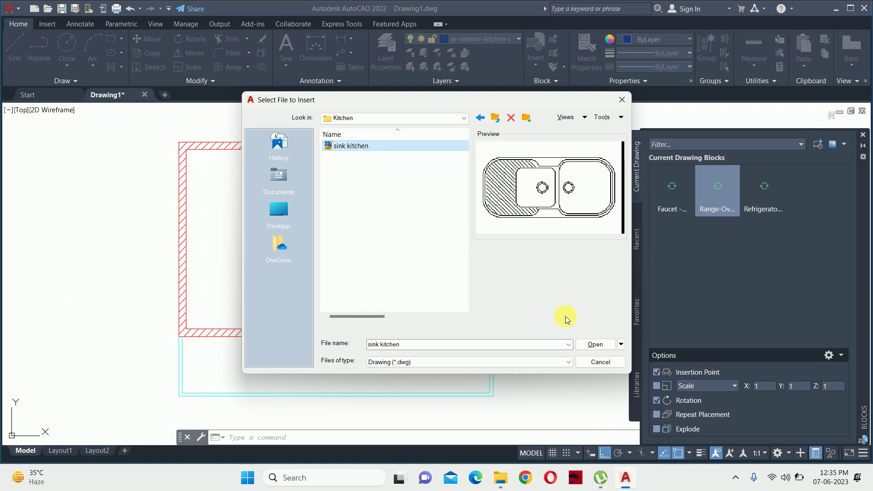
left_click(596, 344)
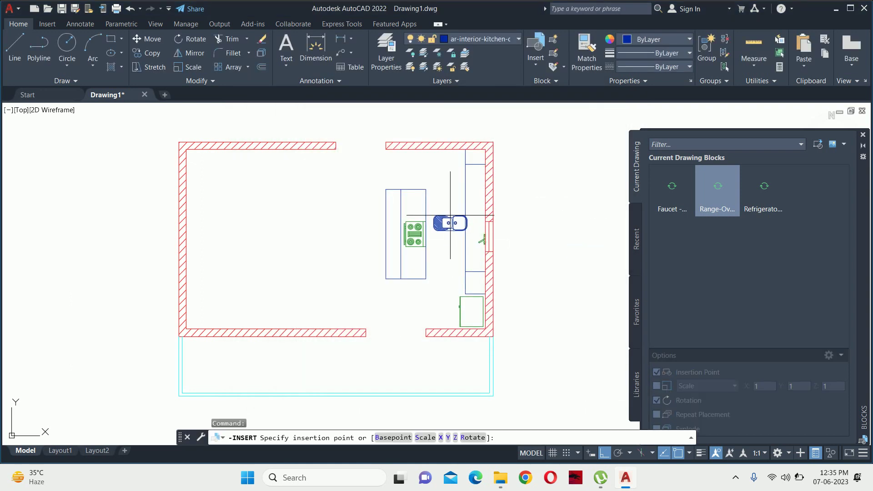
Place the sink block beside the faucet on the right-wall counter at 0 rotation.
scroll(460, 234, "up", 5)
scroll(544, 253, "up", 5)
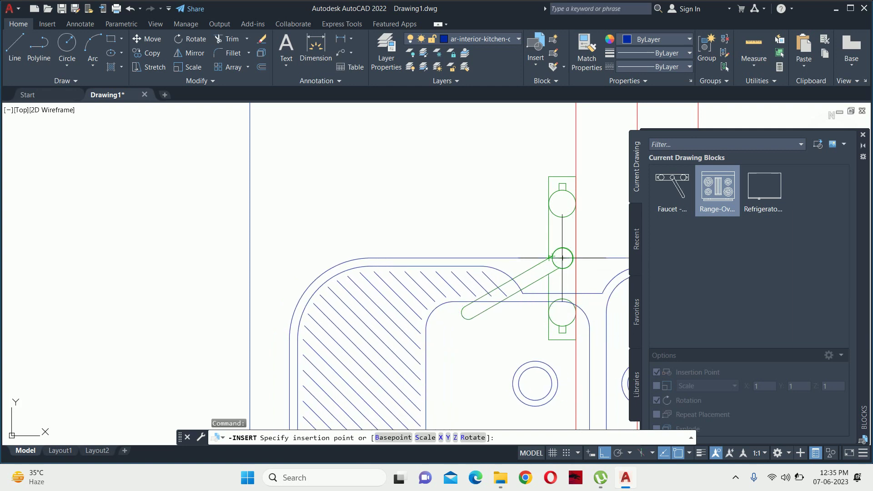
left_click(559, 267)
scroll(559, 268, "down", 3)
scroll(523, 310, "down", 3)
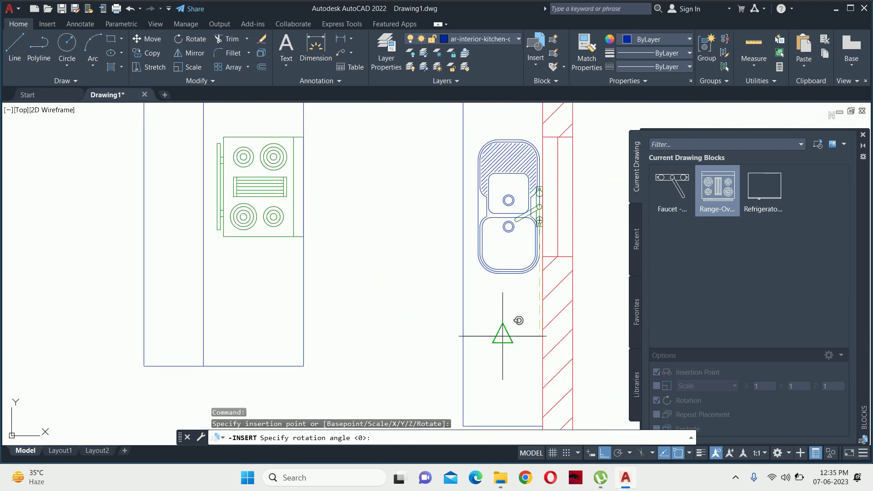
key("Escape")
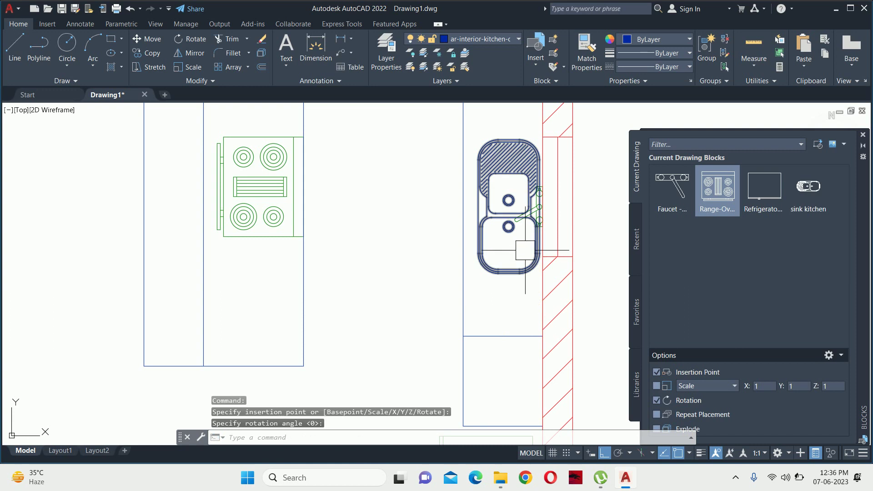
scroll(527, 252, "up", 2)
middle_click_drag(508, 276, 478, 321)
Match the faucet's green layer properties onto the double sink with MA.
type("ma")
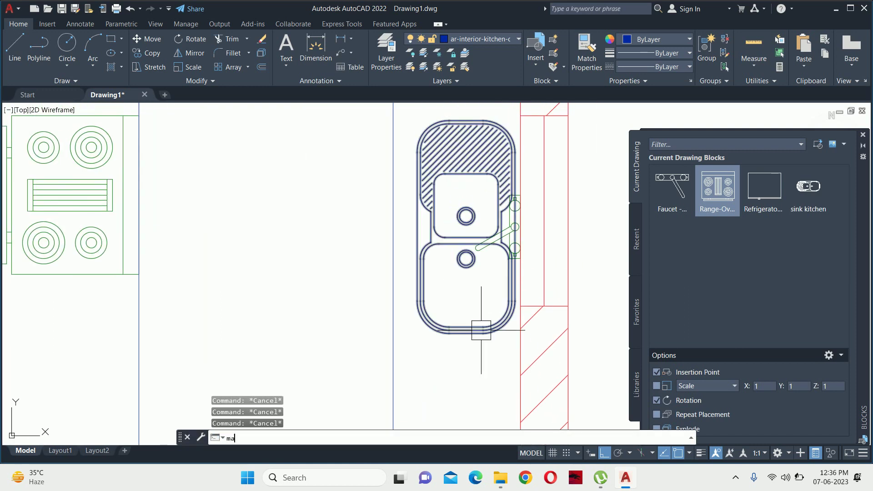
key("Return")
scroll(484, 237, "up", 5)
scroll(493, 235, "up", 2)
left_click(509, 249)
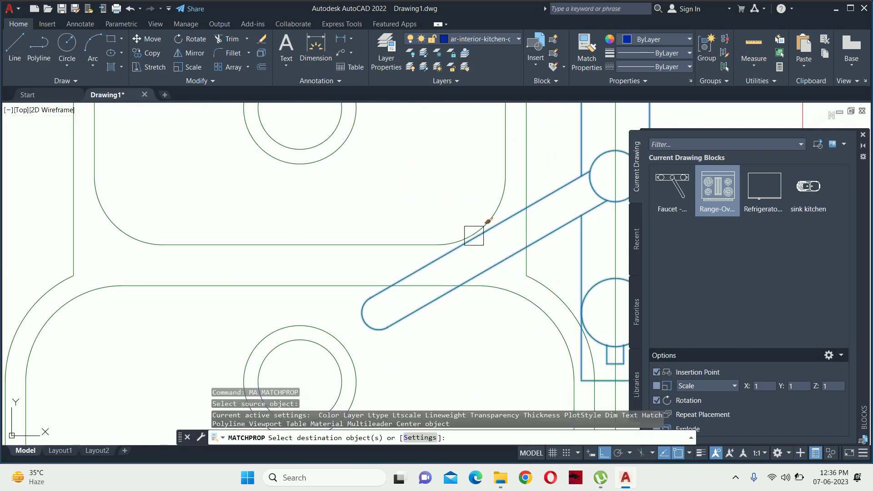
scroll(382, 249, "down", 4)
scroll(409, 253, "down", 1)
key("Escape")
key("Escape")
key("Escape")
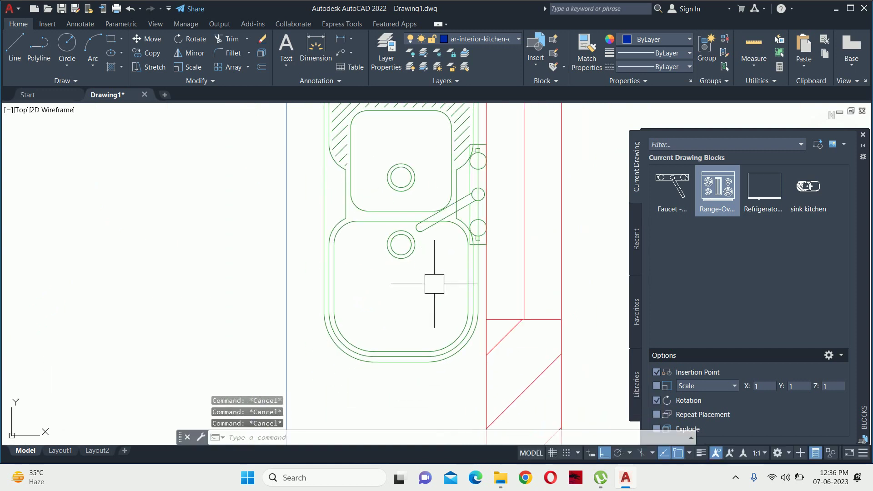
Try moving the sink on its own, cancelling both attempts.
type("m")
key("Return")
left_click(429, 359)
key("Return")
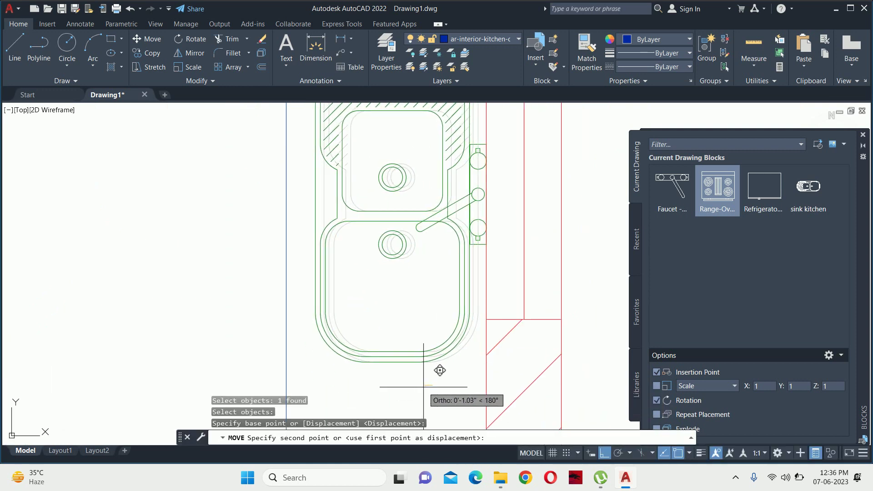
key("Escape")
left_click(477, 192)
scroll(485, 200, "up", 4)
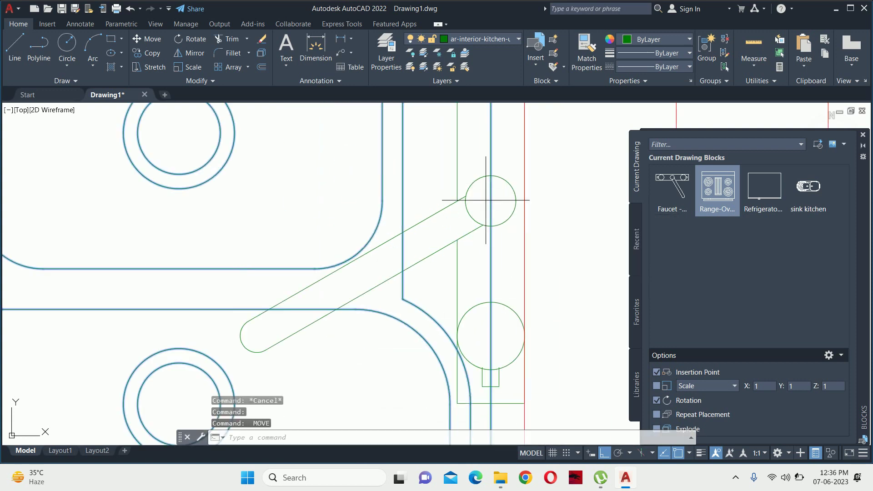
left_click(490, 141)
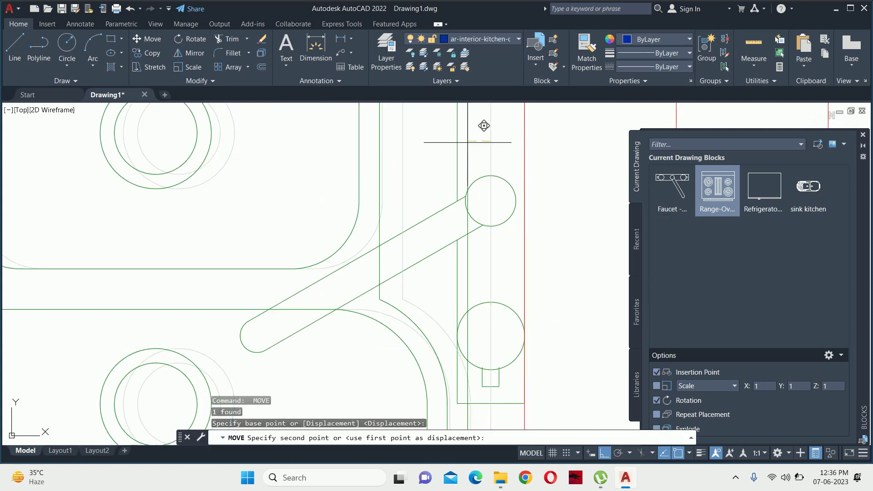
key("Escape")
key("Escape")
scroll(436, 198, "down", 4)
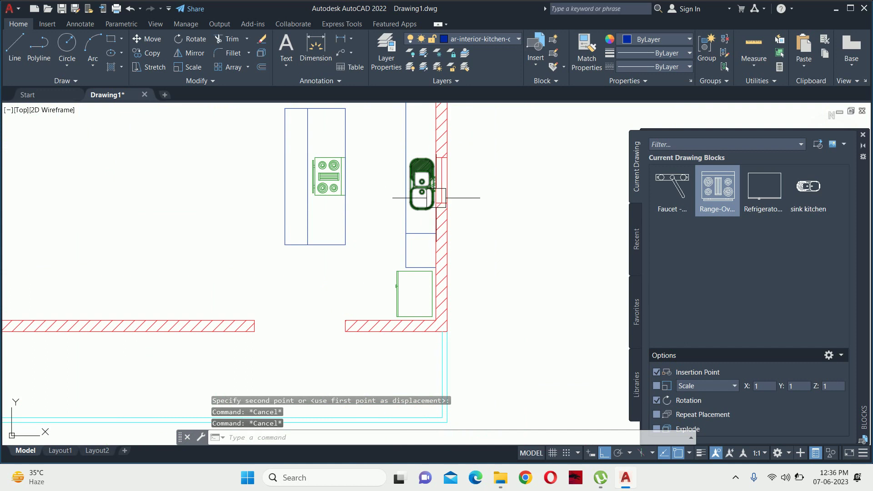
scroll(440, 179, "up", 3)
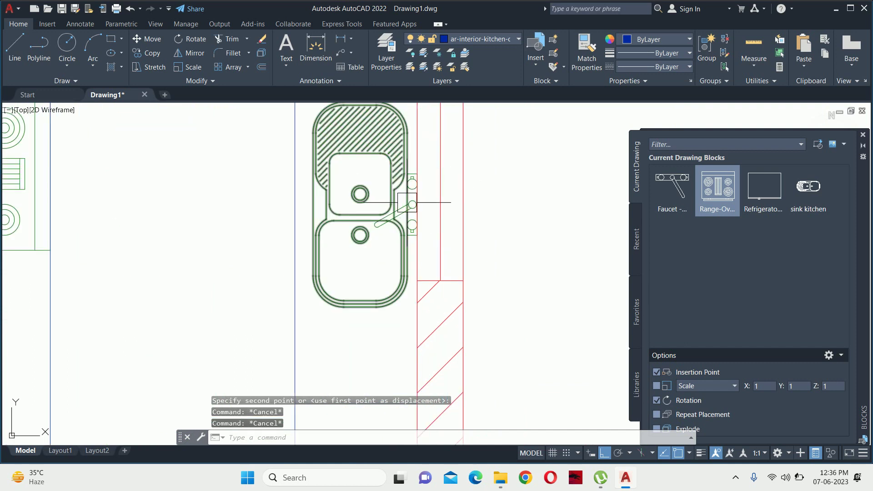
Move the sink and faucet together 1 unit to the left.
type("m")
key("Return")
left_click(394, 238)
left_click(385, 222)
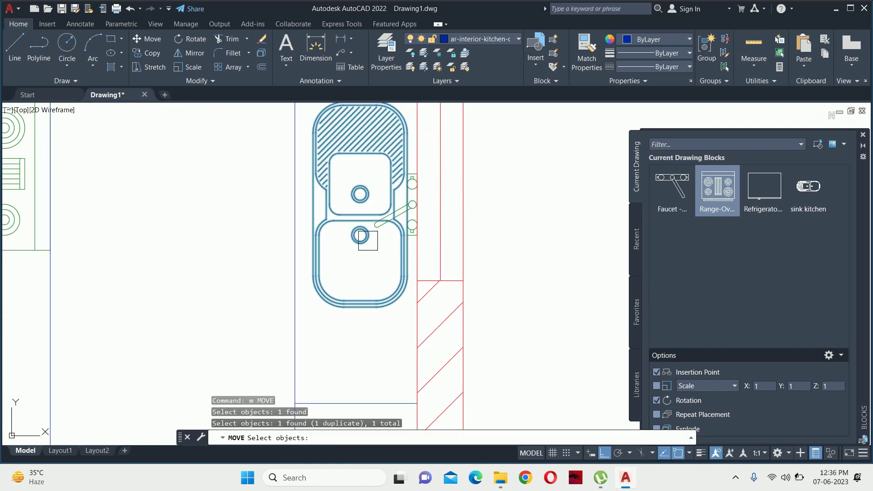
scroll(364, 237, "up", 3)
left_click(372, 257)
key("Return")
left_click(390, 298)
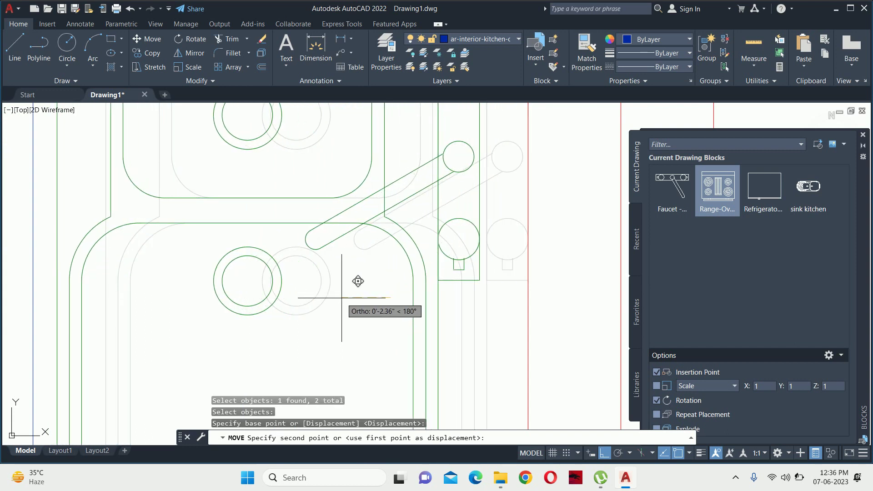
type("1")
key("Return")
key("Escape")
key("Escape")
scroll(341, 296, "down", 5)
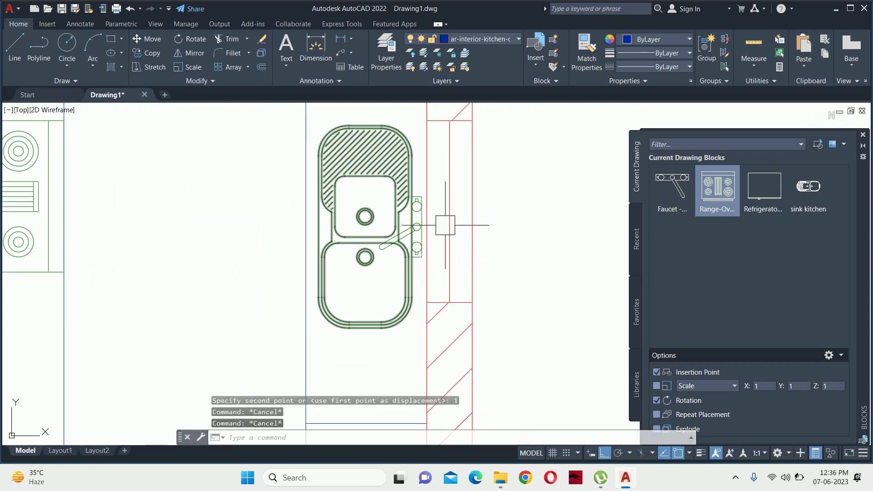
Close the Blocks palette and pan the view to the area below the sink.
left_click(864, 132)
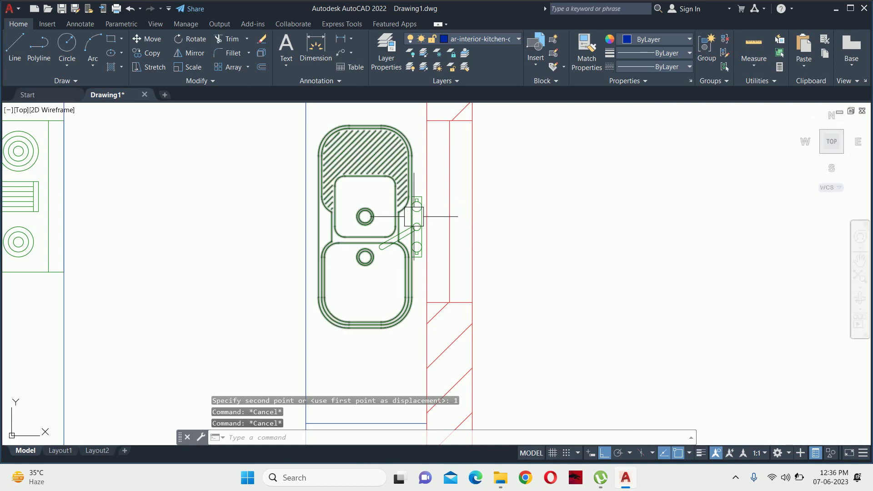
scroll(444, 218, "down", 4)
middle_click_drag(409, 237, 457, 223)
scroll(451, 230, "up", 4)
key("Escape")
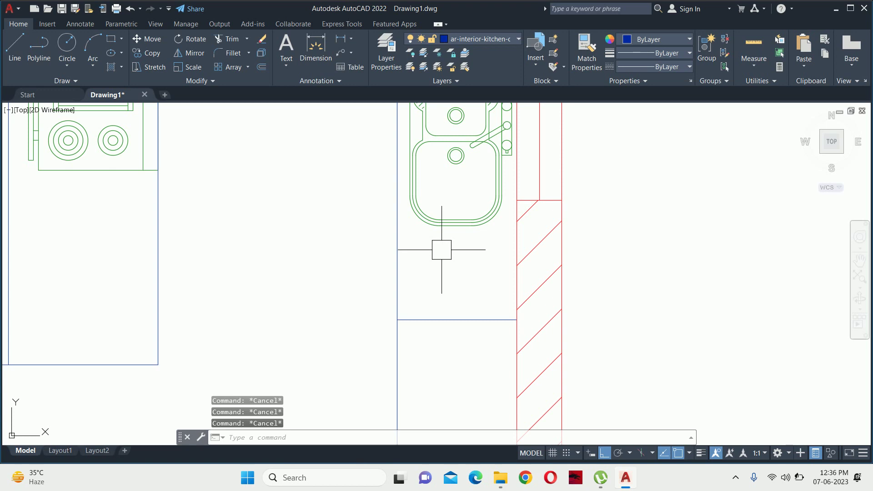
middle_click_drag(441, 249, 449, 359)
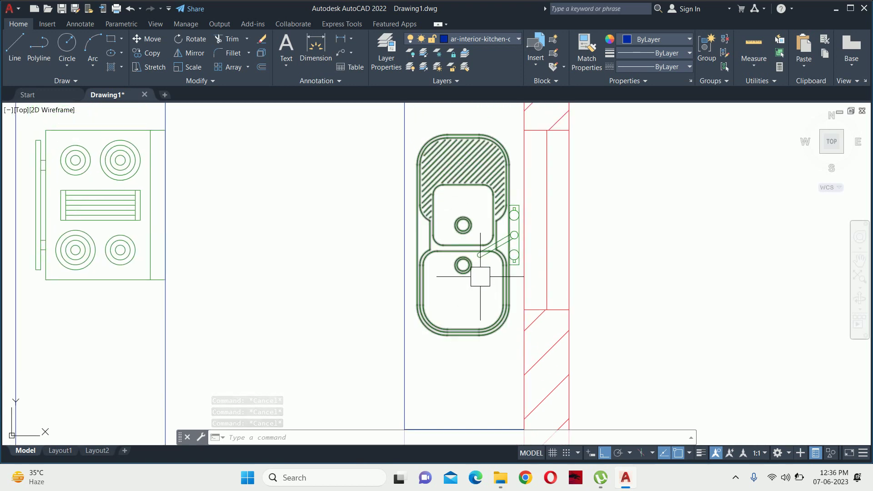
Draw a horizontal helper line above the sink.
type("1")
key("Return")
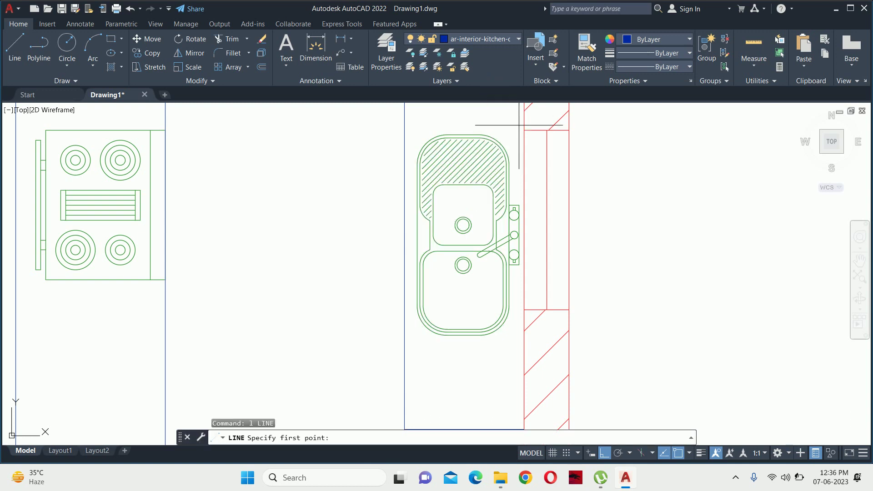
left_click(523, 131)
left_click(331, 130)
key("Escape")
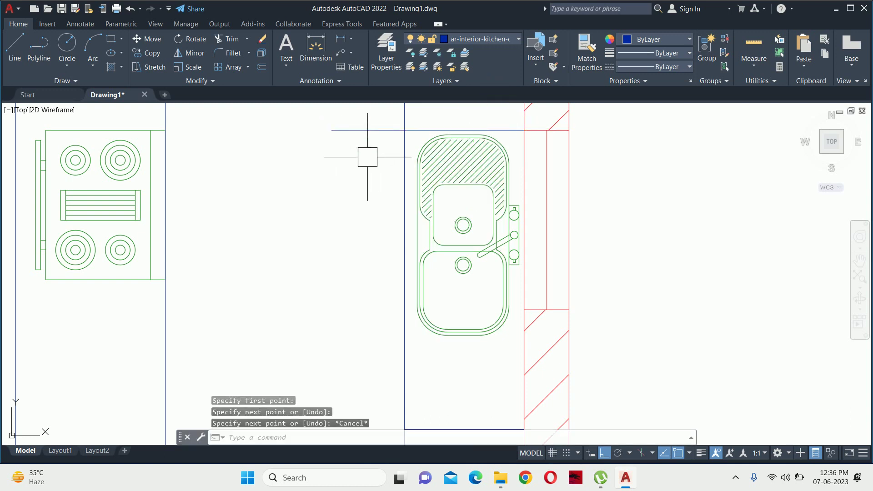
key("Escape")
Window-select the sink for a move, then cancel it.
type("m")
key("Return")
left_click(490, 354)
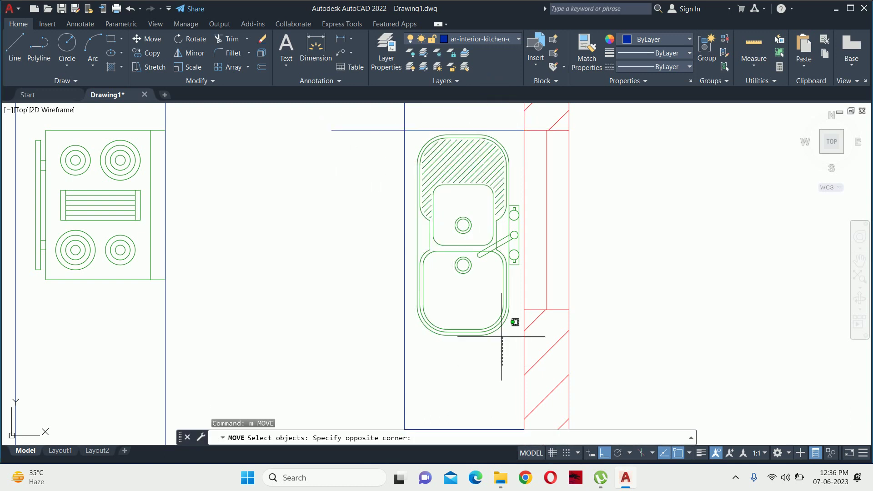
left_click(468, 255)
scroll(451, 122, "up", 6)
key("Return")
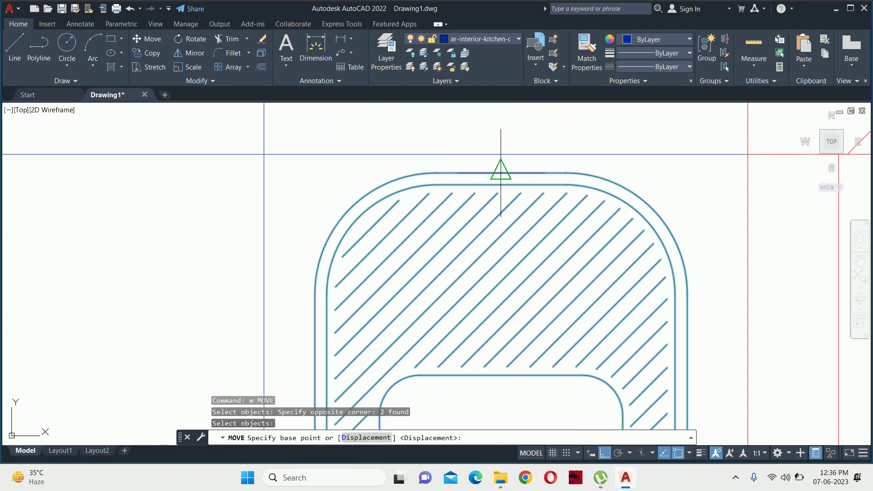
left_click(500, 173)
key("Escape")
scroll(498, 147, "down", 5)
key("Escape")
key("Escape")
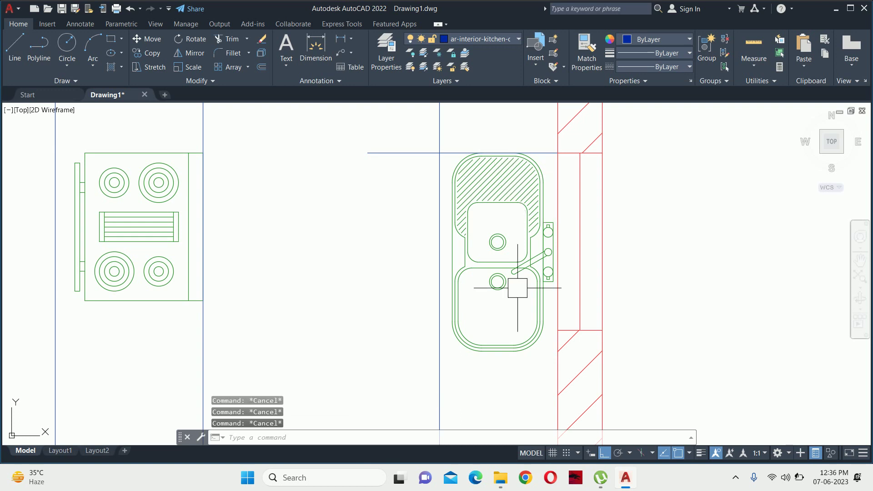
Draw a 10.06" reference line from the wall to beneath the sink.
type("l")
key("Return")
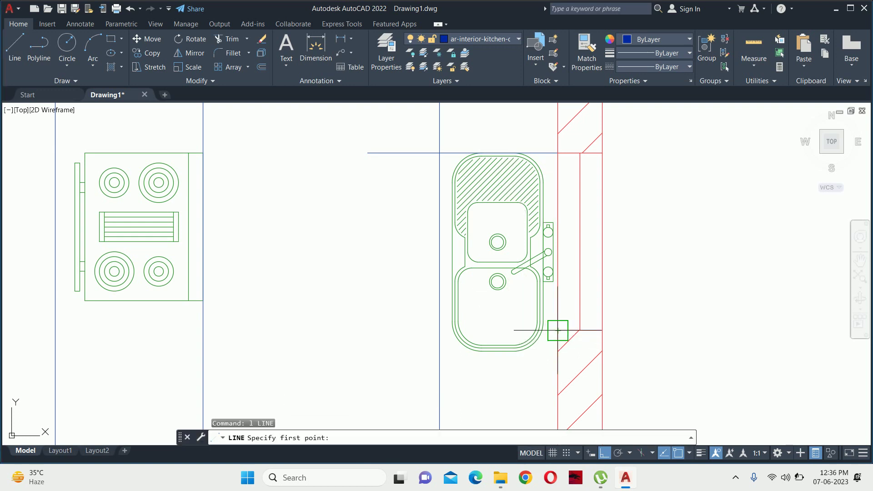
left_click(558, 330)
scroll(513, 318, "up", 2)
scroll(513, 337, "up", 1)
left_click(506, 340)
key("Escape")
key("Escape")
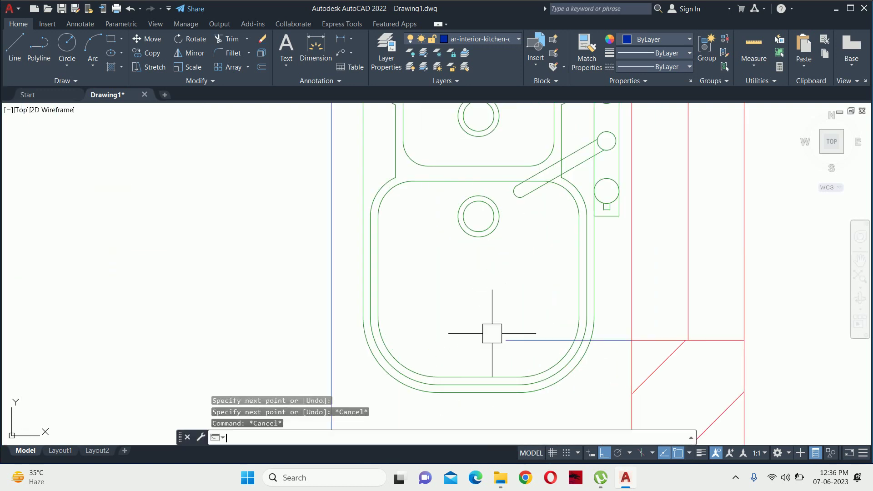
Check the reference line's offset from the sink with DLI, then select the lower helper line.
type("dli")
key("Return")
left_click(506, 341)
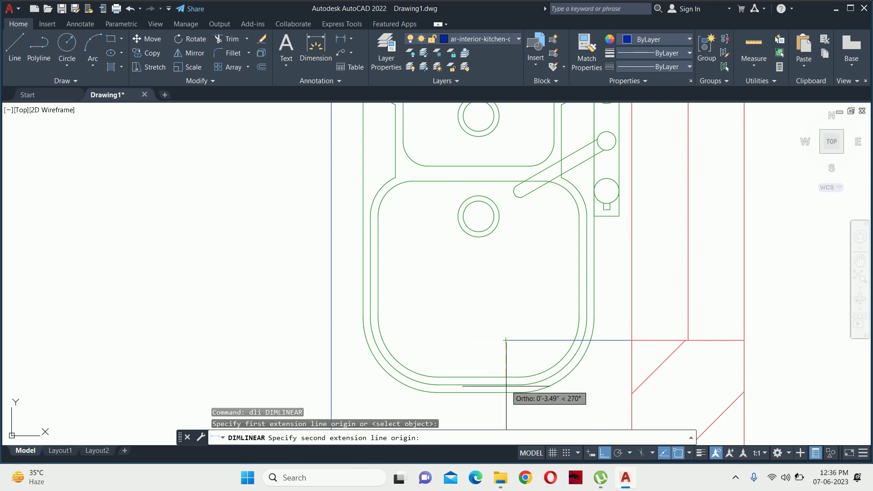
scroll(464, 366, "down", 4)
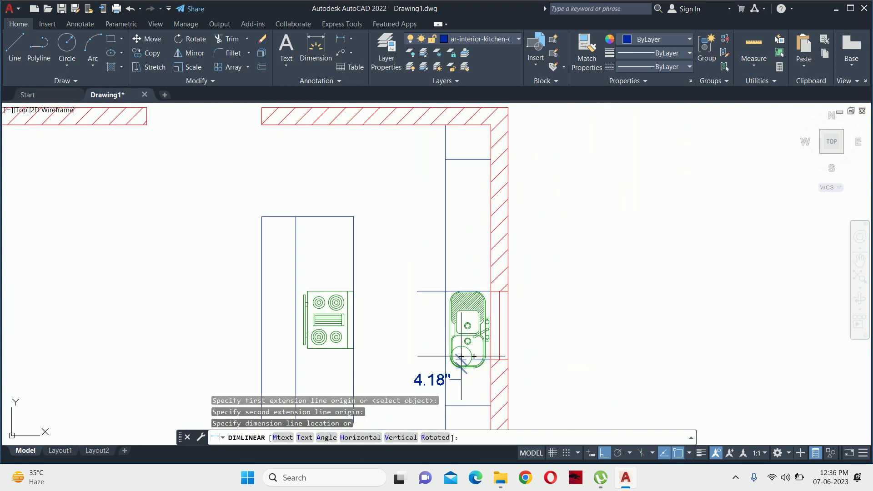
key("Escape")
key("Escape")
key("Escape")
scroll(453, 345, "up", 2)
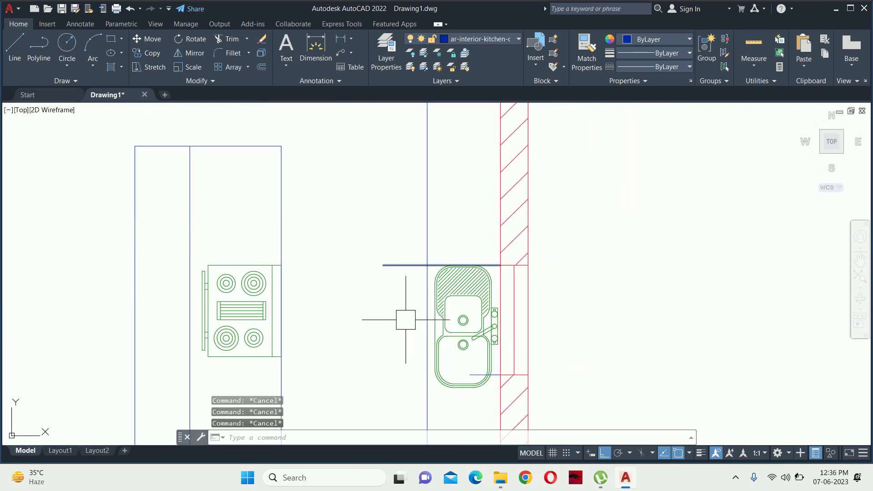
scroll(475, 390, "up", 4)
left_click(468, 351)
Delete the upper and lower helper lines.
scroll(468, 352, "down", 4)
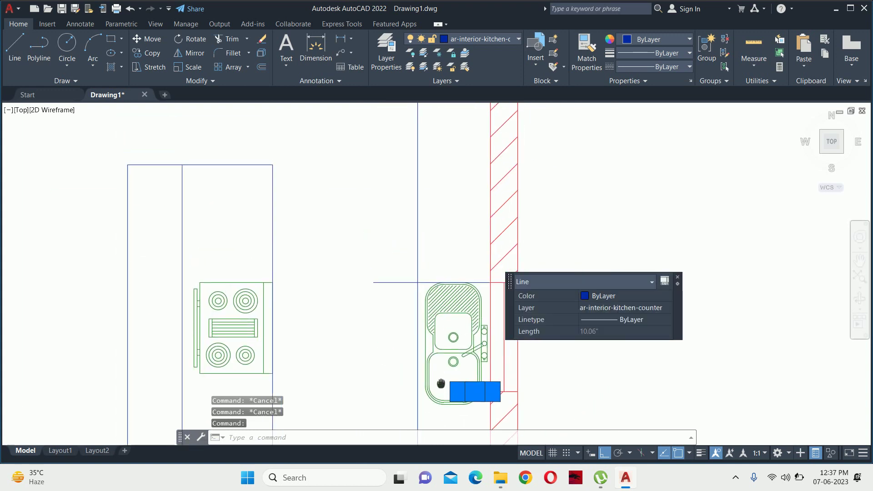
left_click(372, 284)
key("Delete")
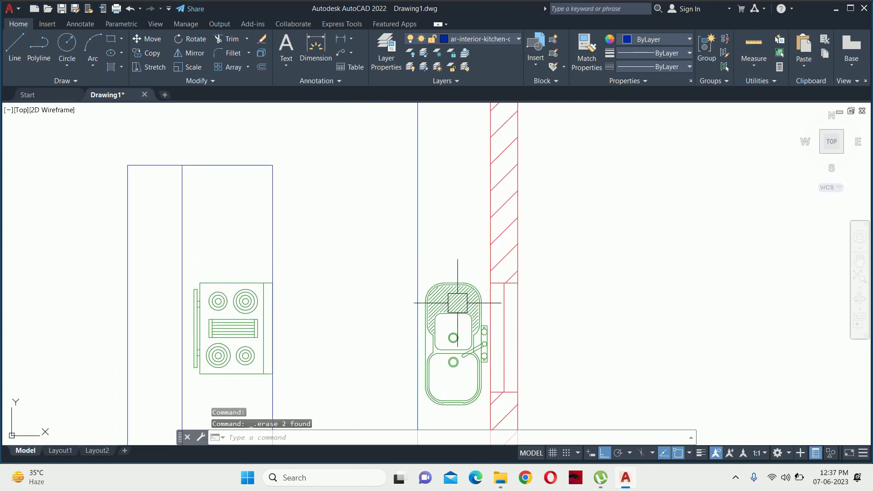
Window-select the sink for a move, then cancel it.
type("m")
key("Return")
left_click(477, 422)
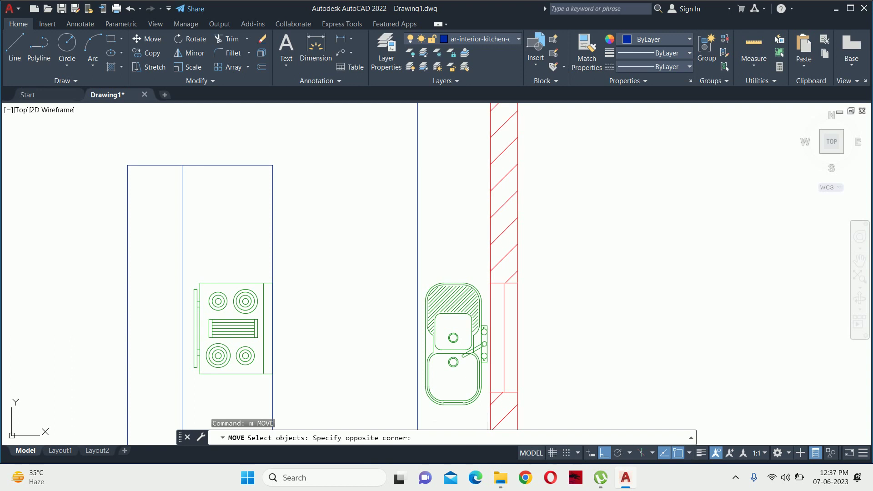
left_click(443, 313)
key("Return")
left_click(587, 337)
type("2")
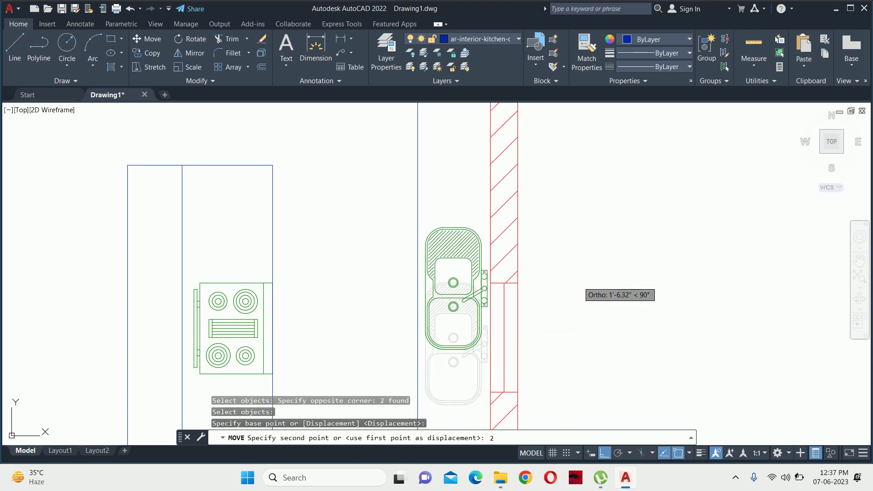
key("Escape")
scroll(516, 291, "up", 2)
key("Escape")
key("Escape")
key("Escape")
Start a stretch on the wall recess and discard the wrong crossing selection.
type("s")
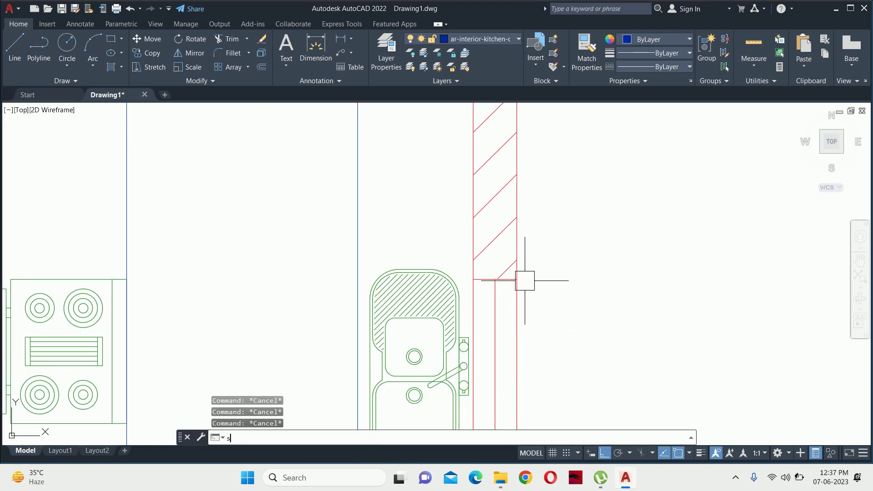
key("Return")
left_click(543, 291)
left_click(455, 262)
key("Escape")
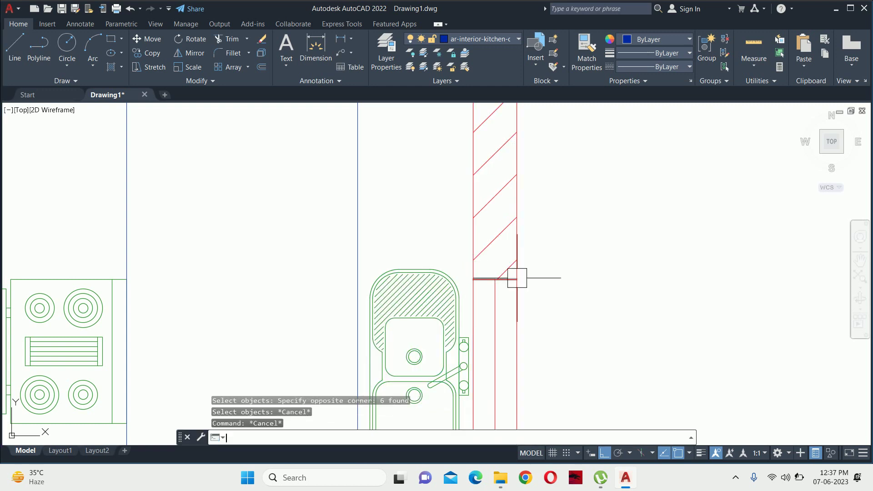
Stretch the recess bottom up 3 units with a crossing window.
key("Return")
scroll(523, 279, "up", 6)
left_click(540, 293)
left_click(292, 247)
key("Return")
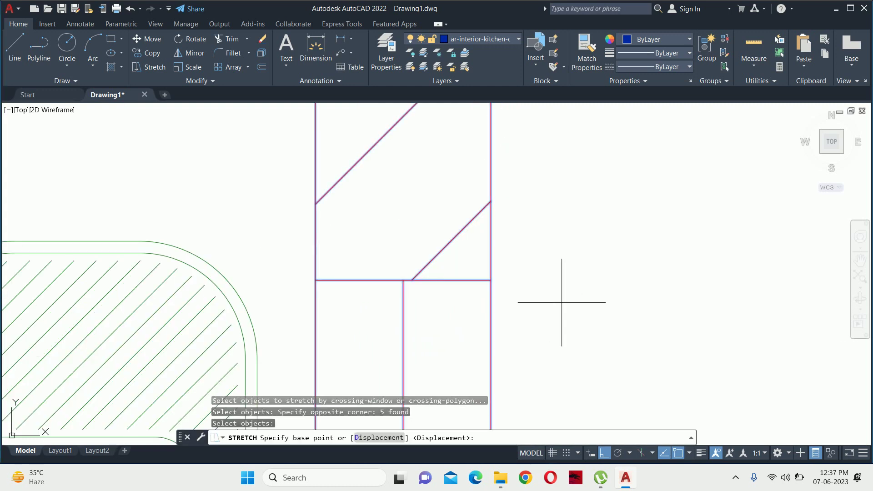
left_click(569, 302)
type("3")
key("Return")
scroll(522, 292, "down", 5)
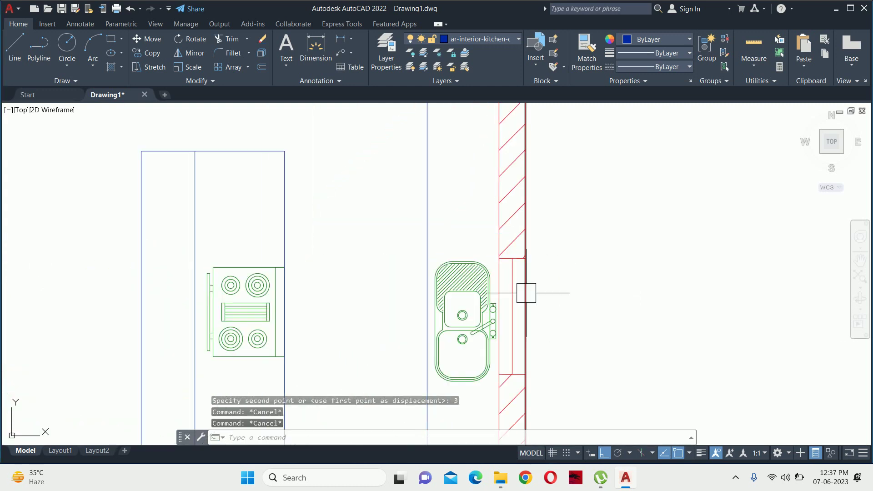
scroll(522, 293, "down", 2)
scroll(528, 272, "up", 6)
Stretch the recess end down 3 units with a second crossing window.
key("Return")
left_click(528, 271)
left_click(424, 244)
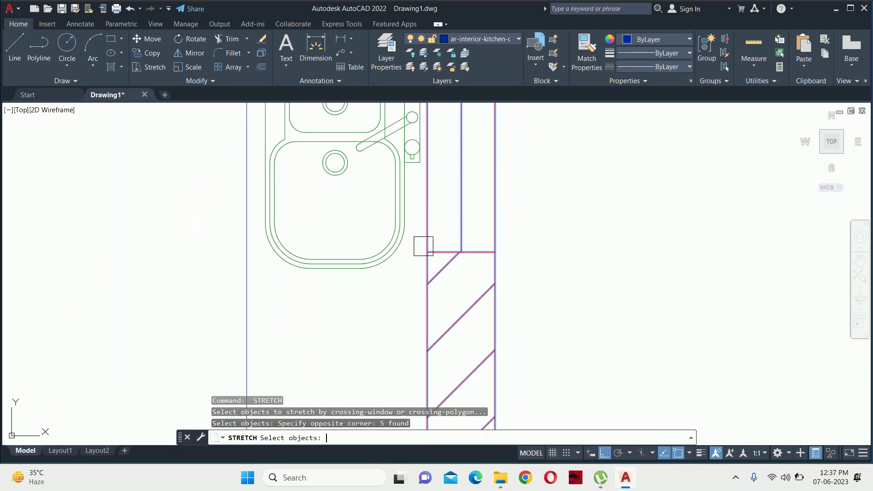
key("Return")
left_click(580, 301)
type("3")
key("Return")
key("Escape")
scroll(579, 300, "down", 5)
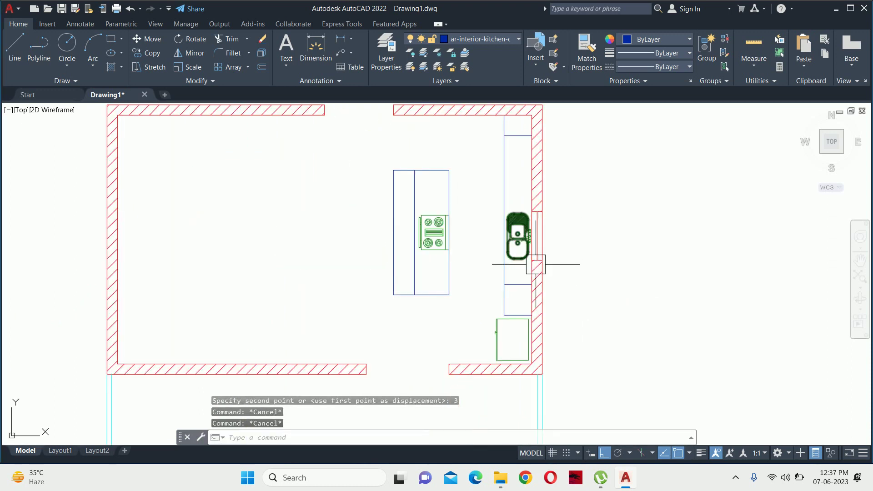
key("Escape")
key("Escape")
scroll(526, 272, "up", 3)
scroll(529, 283, "up", 2)
Measure the wall length beside the sink with a linear dimension, then cancel it.
type("dli")
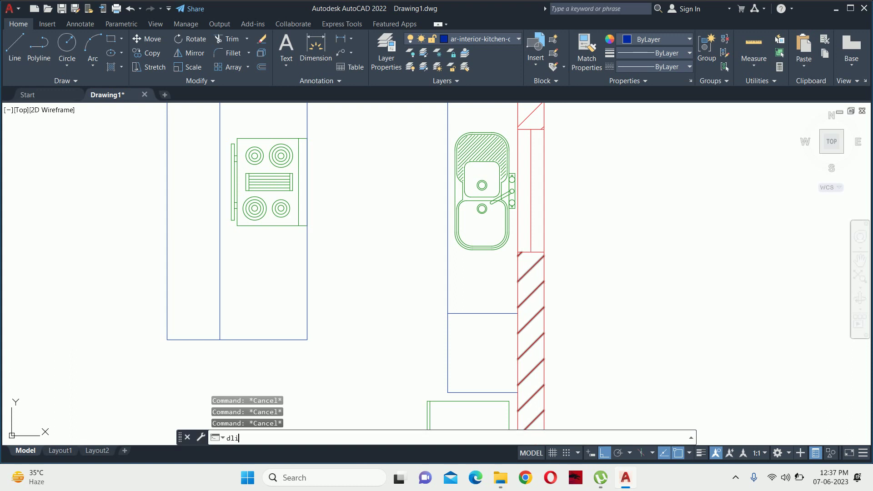
key("Return")
scroll(529, 273, "up", 2)
left_click(511, 241)
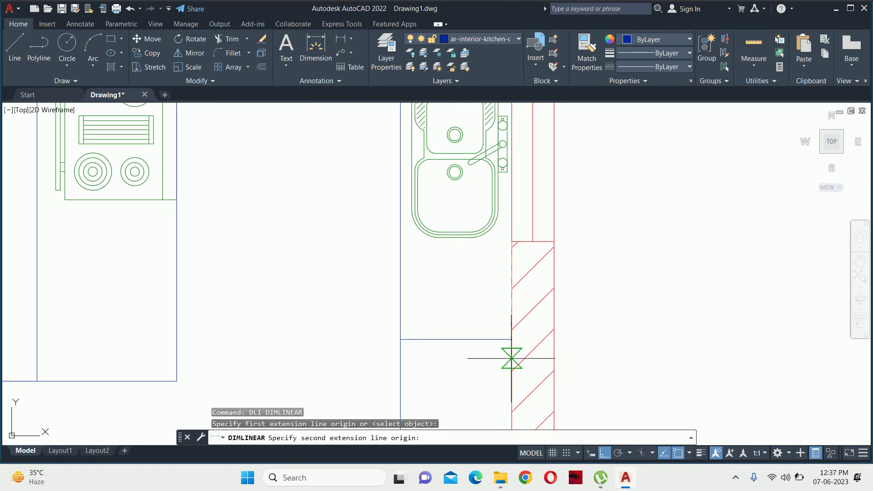
left_click(512, 339)
key("Escape")
key("Escape")
key("Escape")
scroll(590, 300, "down", 3)
scroll(593, 328, "down", 2)
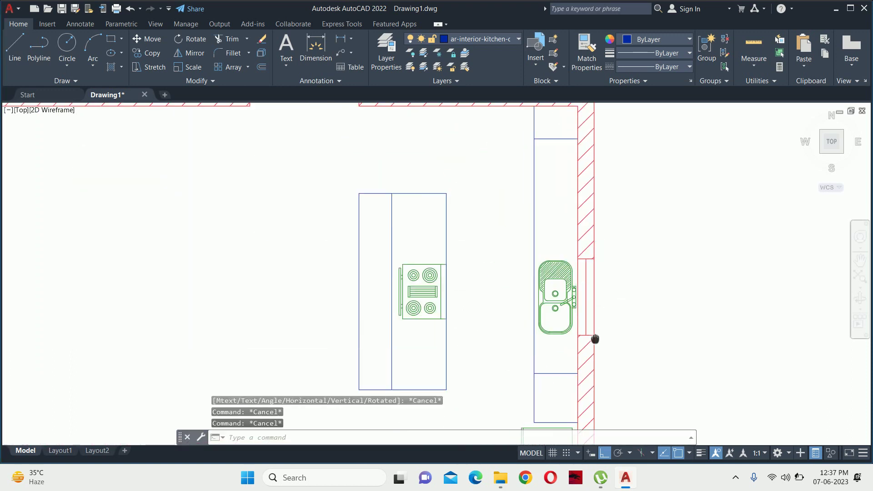
scroll(560, 269, "down", 1)
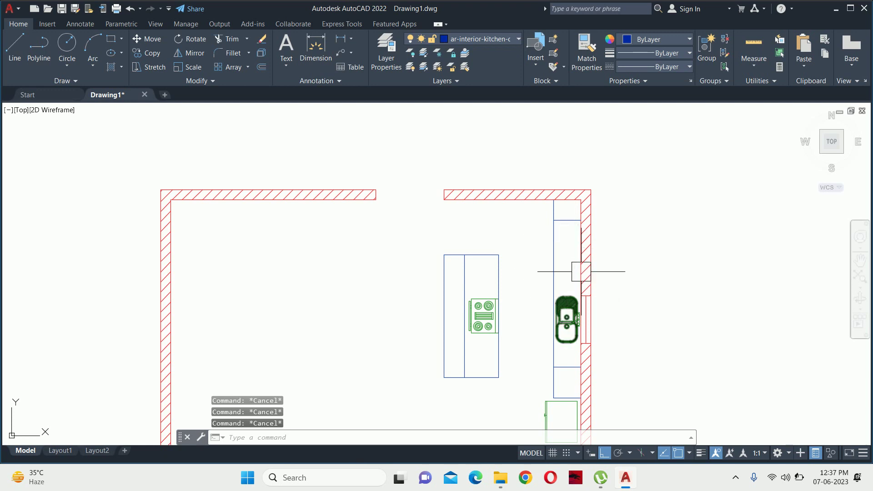
scroll(553, 313, "down", 2)
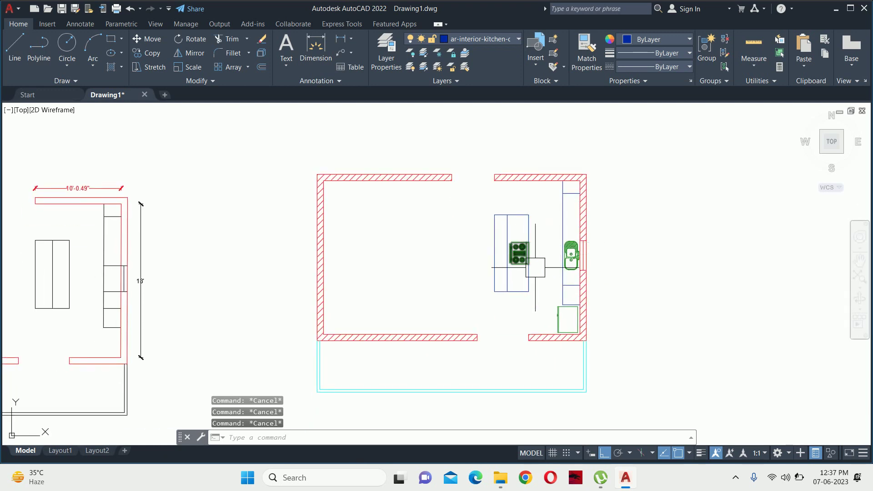
scroll(531, 259, "up", 2)
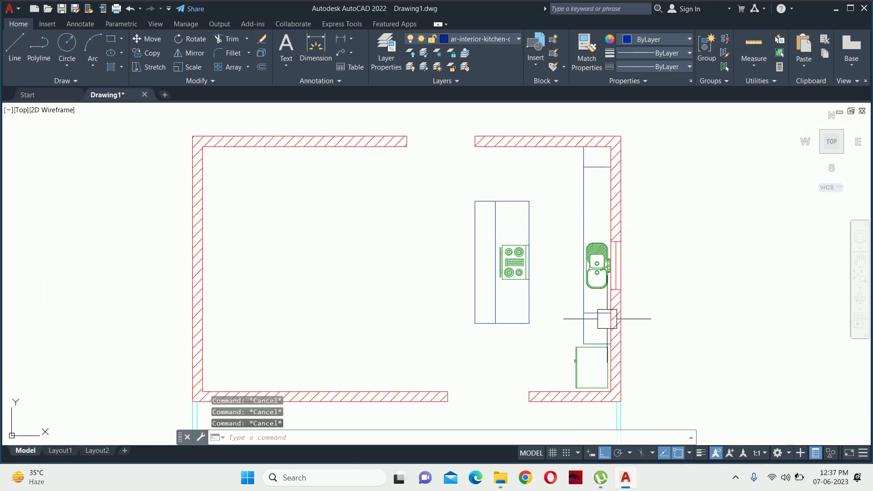
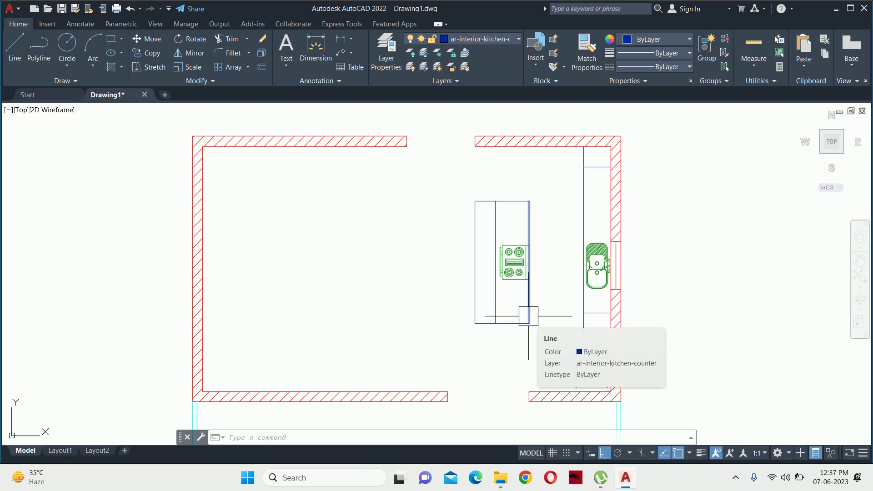
Cancel the unfinished line and open the Layer Properties Manager with LA.
key("Escape")
key("Escape")
key("Escape")
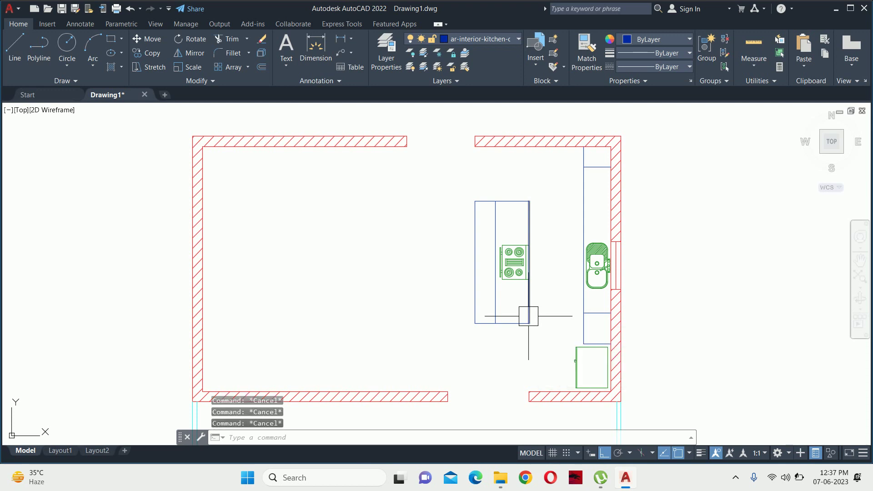
middle_click_drag(528, 316, 507, 315)
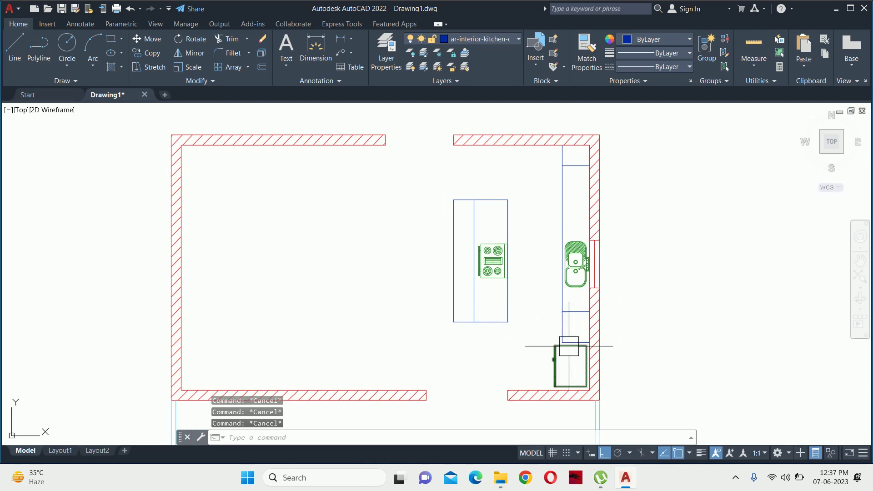
type("dla")
key("Return")
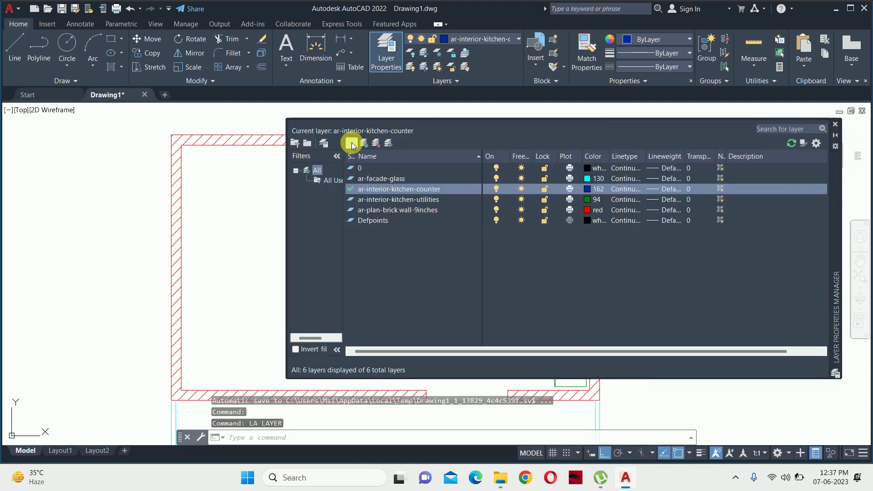
Create layer ar-interior-kitchen-annotations in grey colour 8 and set it current.
left_click(351, 144)
type("ar-")
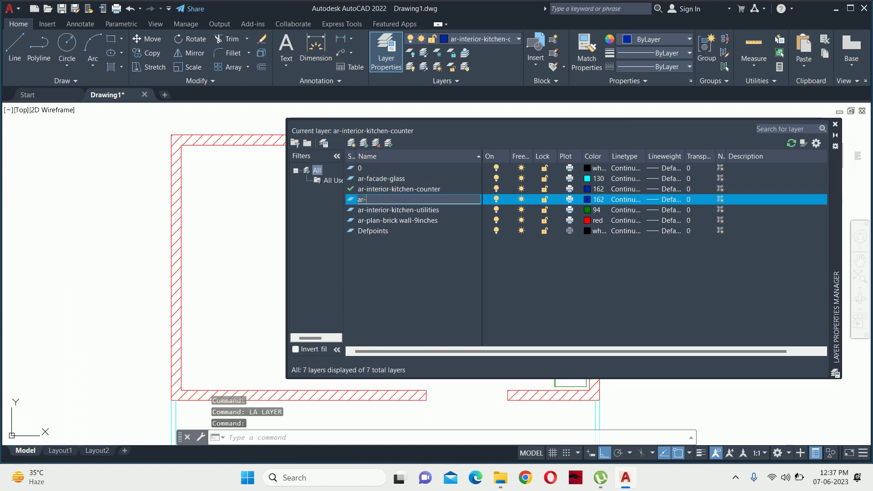
type("interior-kitchen-annotations")
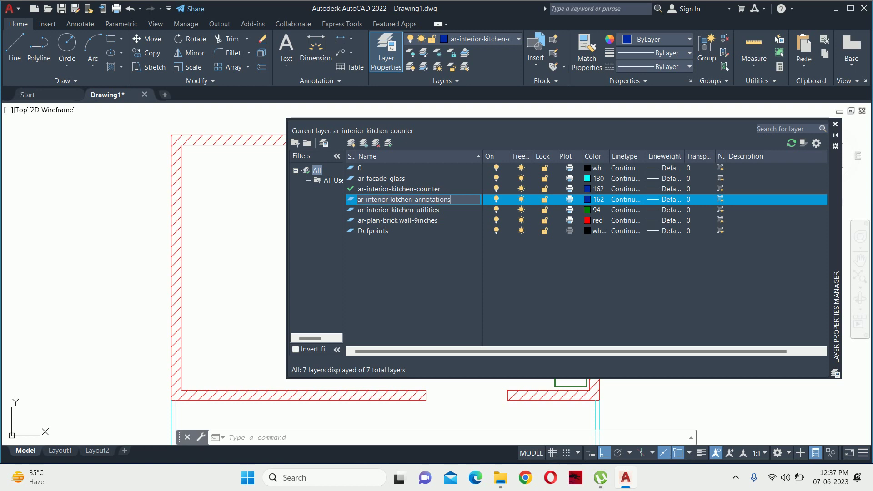
left_click(585, 200)
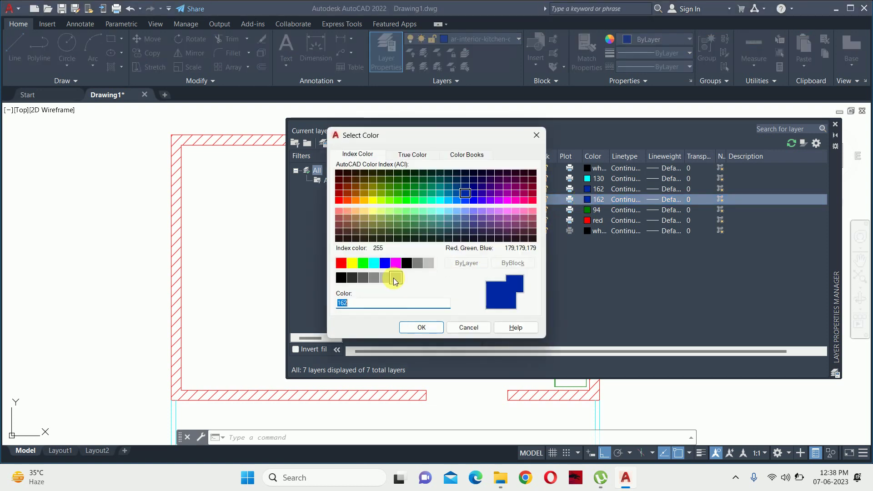
left_click(417, 263)
left_click(419, 327)
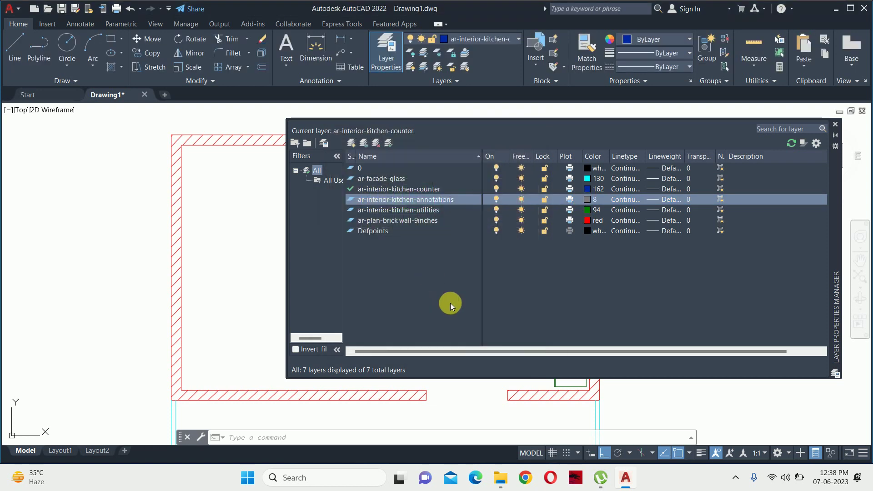
double_click(370, 199)
Add a 3'-6" vertical dimension right of the lower right wall beside the fridge.
left_click(835, 123)
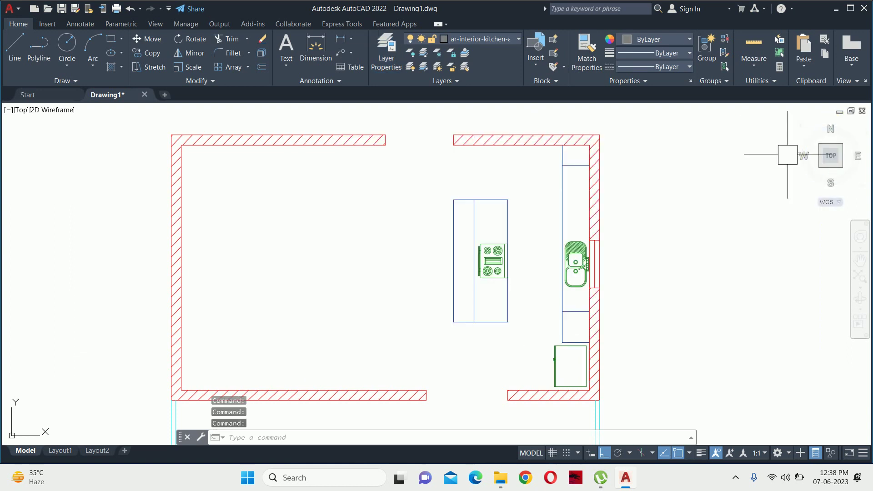
middle_click_drag(589, 316, 526, 266)
key("Escape")
type("dli")
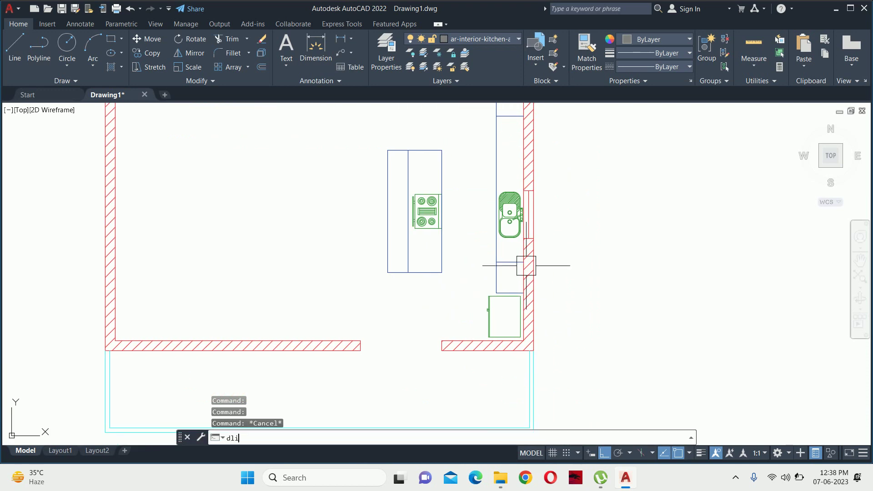
key("Return")
scroll(520, 346, "up", 6)
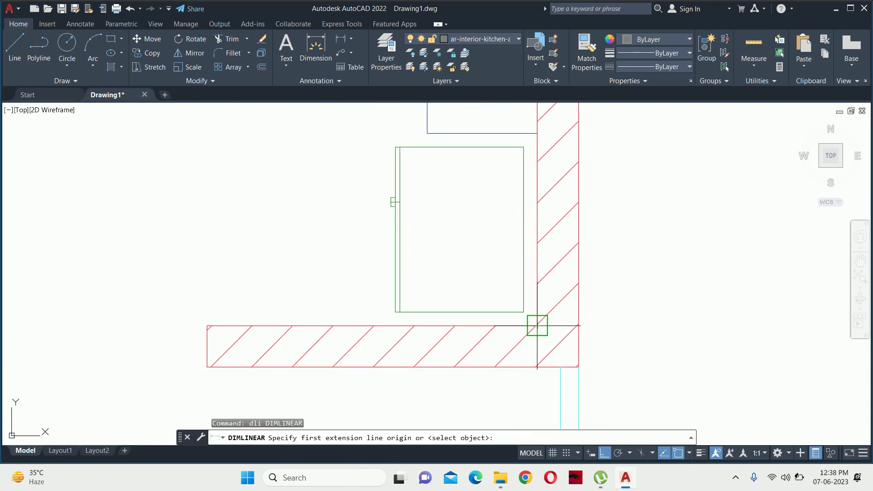
left_click(537, 326)
middle_click_drag(524, 188, 528, 264)
left_click(542, 213)
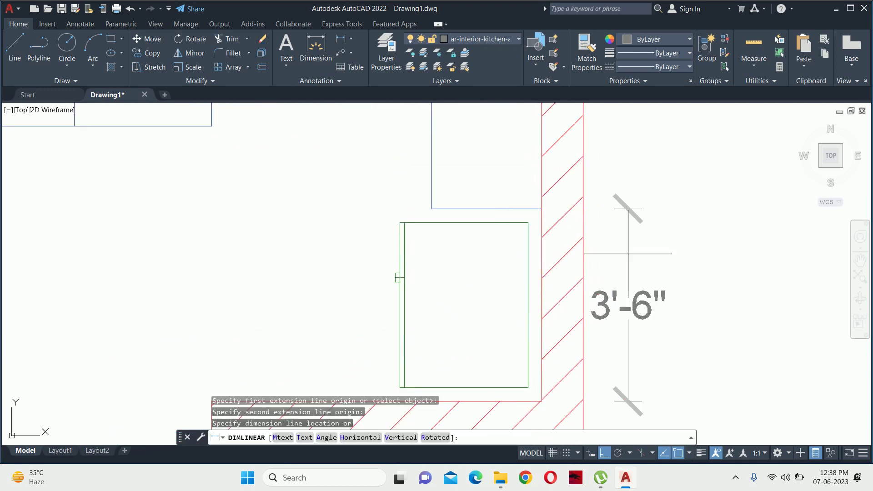
left_click(652, 254)
key("Escape")
key("Escape")
Open the Dimension Style Manager with D.
scroll(653, 254, "down", 4)
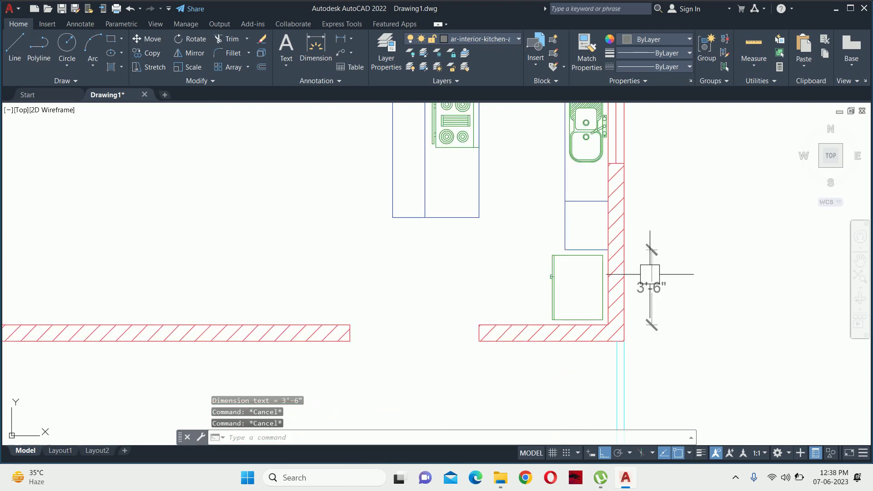
type("d")
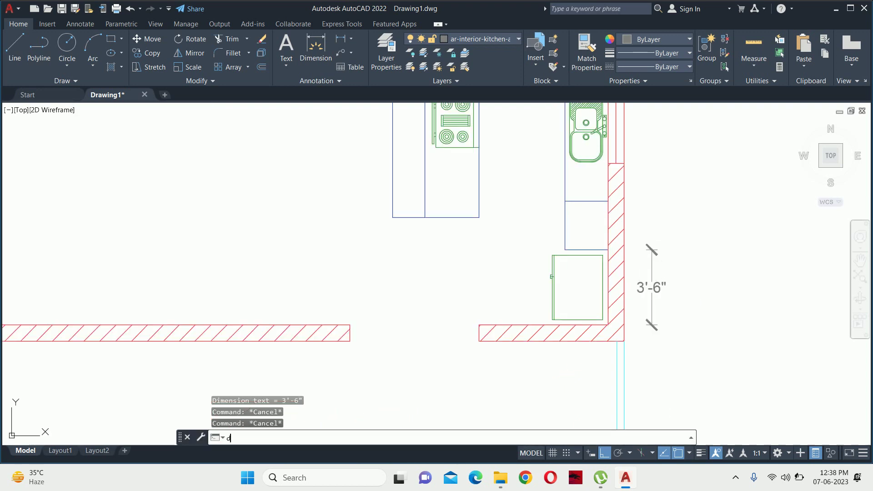
key("Return")
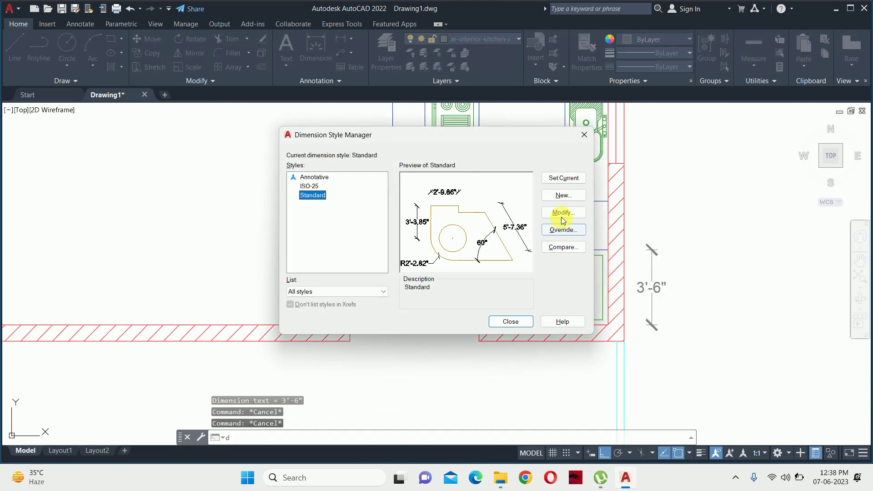
Check the Standard style's extension-line linetype options, then back out of the dialogs.
left_click(561, 214)
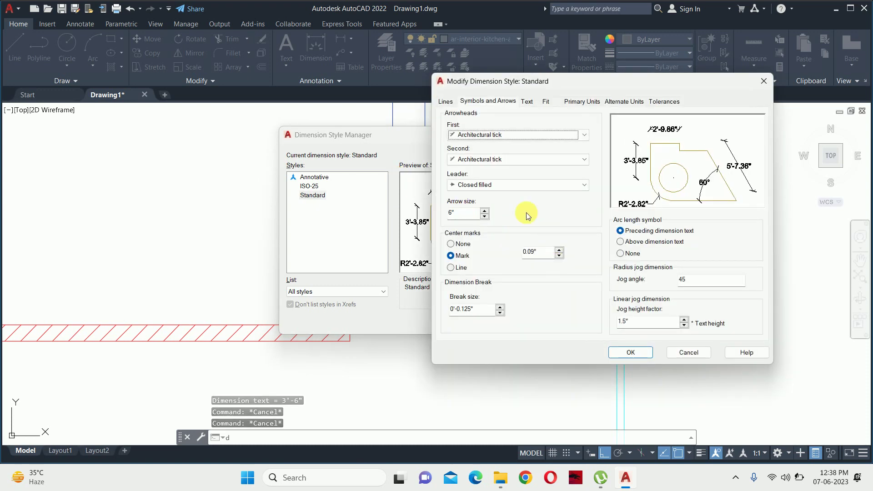
left_click(445, 101)
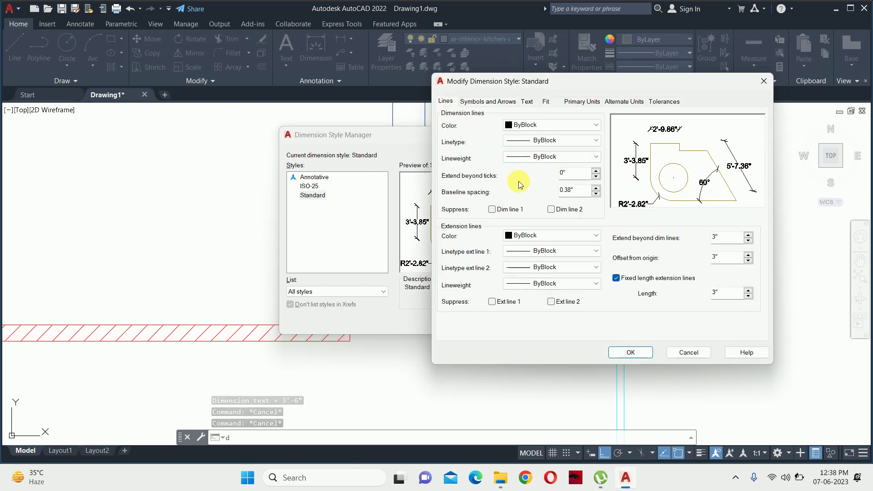
left_click(551, 276)
key("Escape")
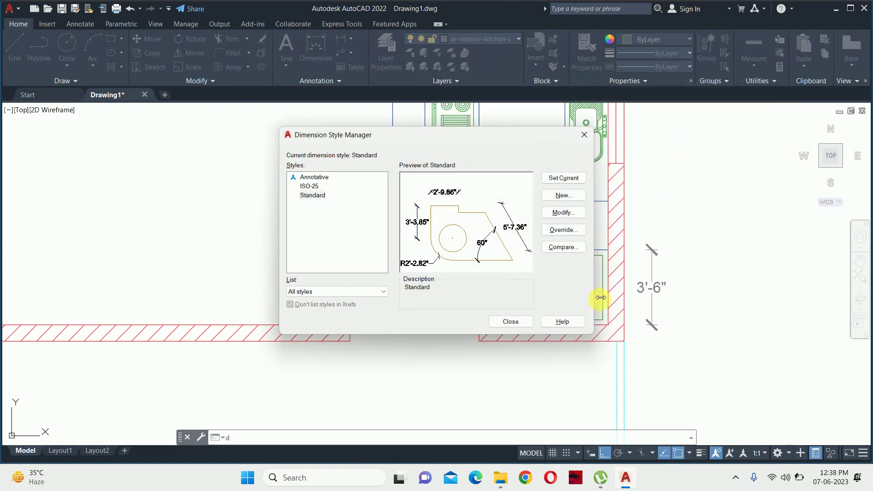
key("Escape")
Load the HIDDEN linetype into the drawing through the Linetype Manager.
type("lt")
key("Return")
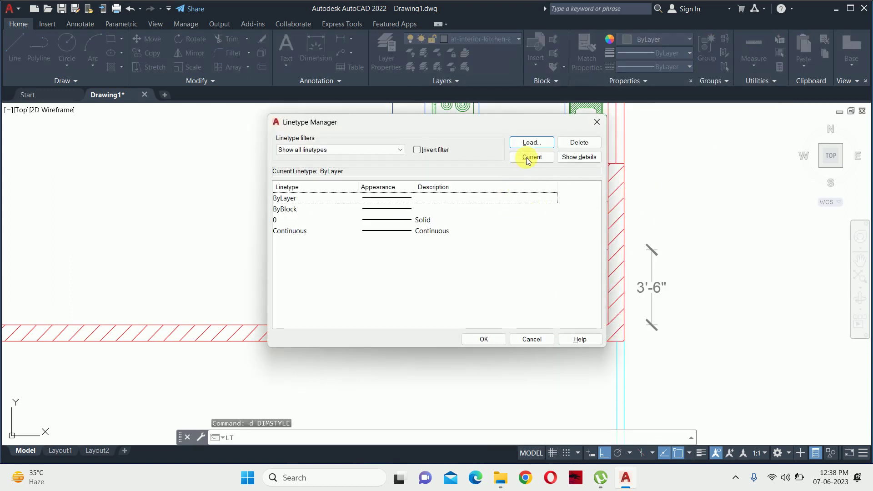
left_click(529, 147)
scroll(395, 250, "down", 4)
scroll(355, 232, "down", 5)
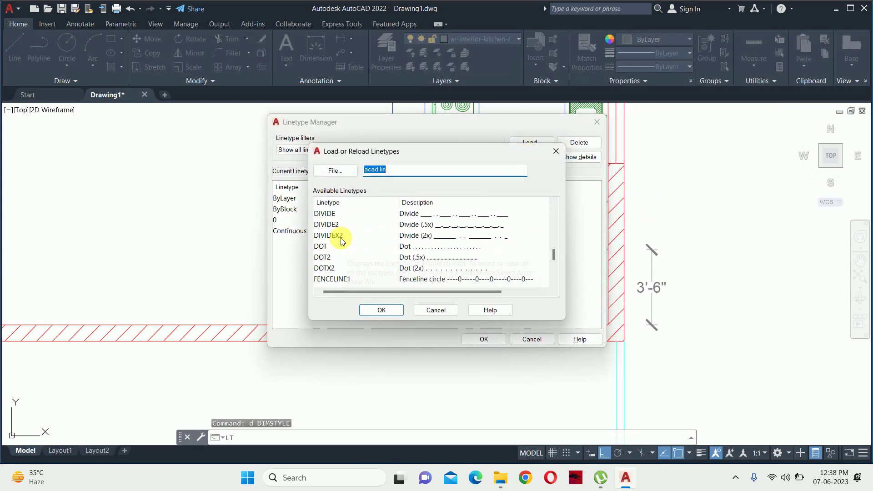
scroll(338, 241, "down", 1)
left_click(327, 280)
left_click(381, 310)
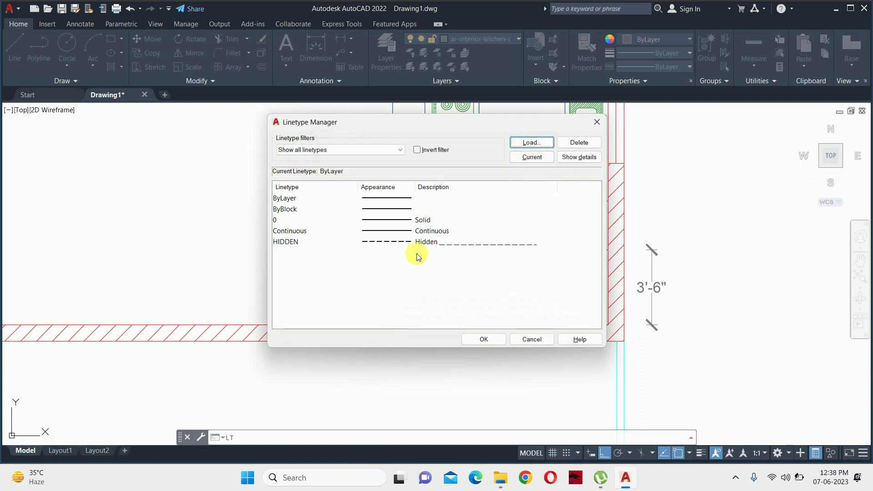
left_click(489, 340)
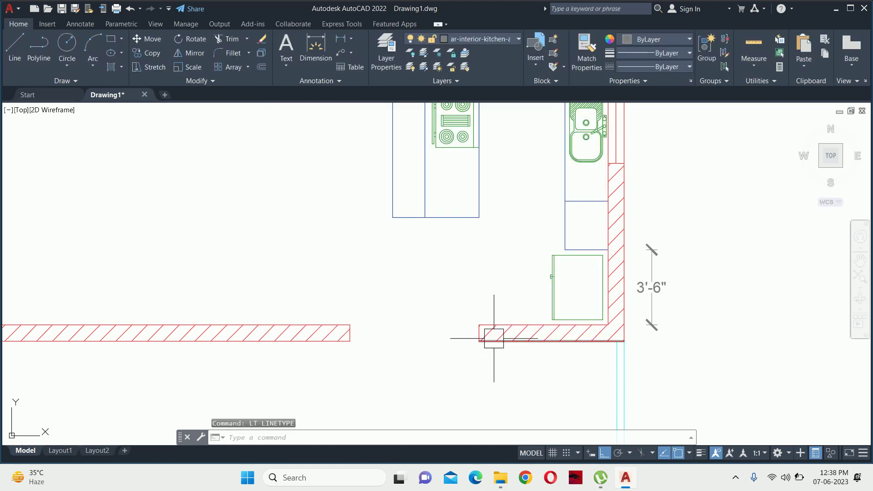
Set both Standard extension lines to HIDDEN and turn off fixed-length extension lines.
type("d")
key("Return")
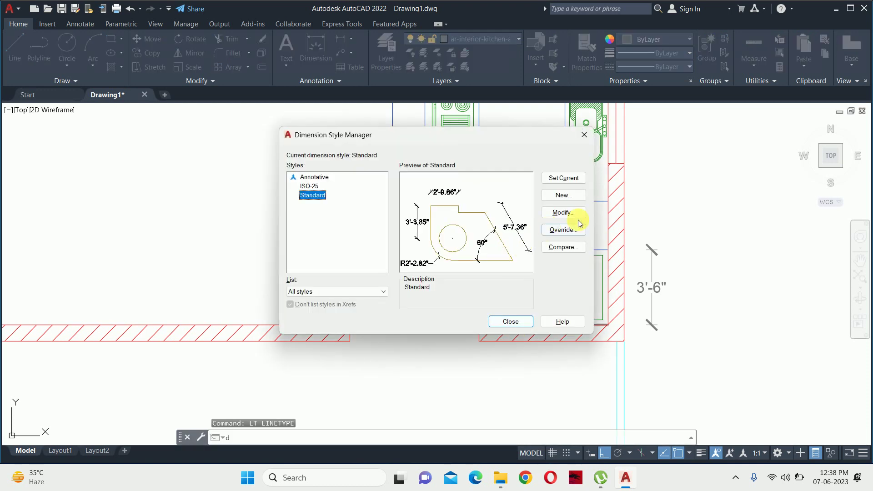
left_click(563, 212)
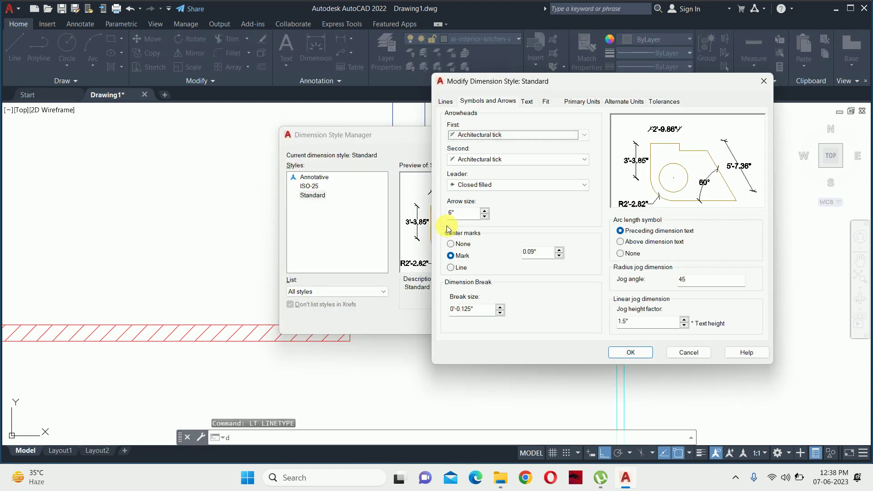
left_click(445, 103)
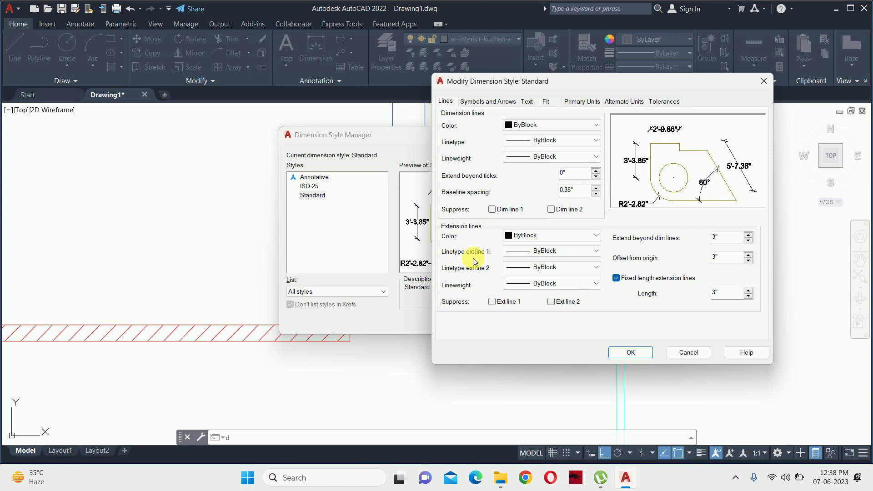
left_click(525, 256)
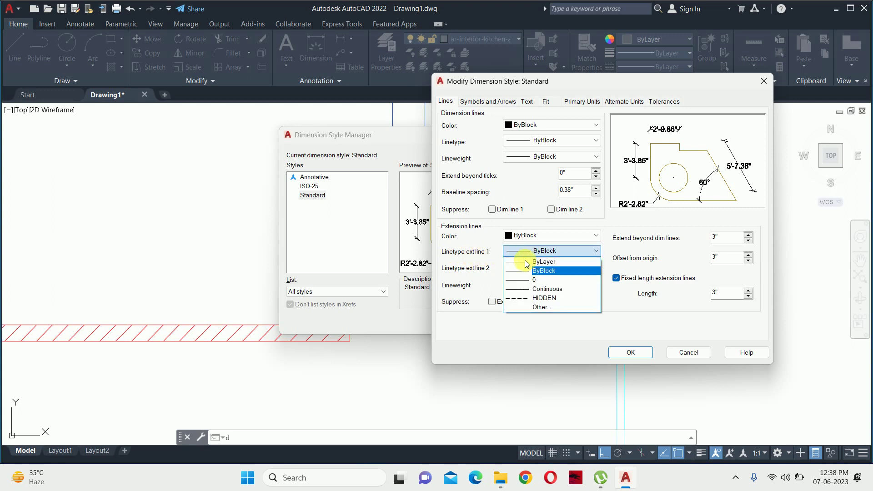
left_click(541, 299)
left_click(549, 268)
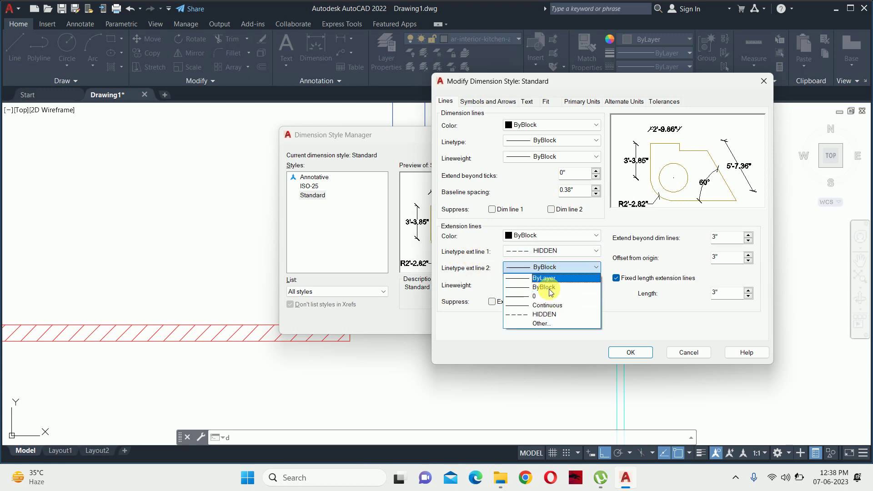
left_click(541, 314)
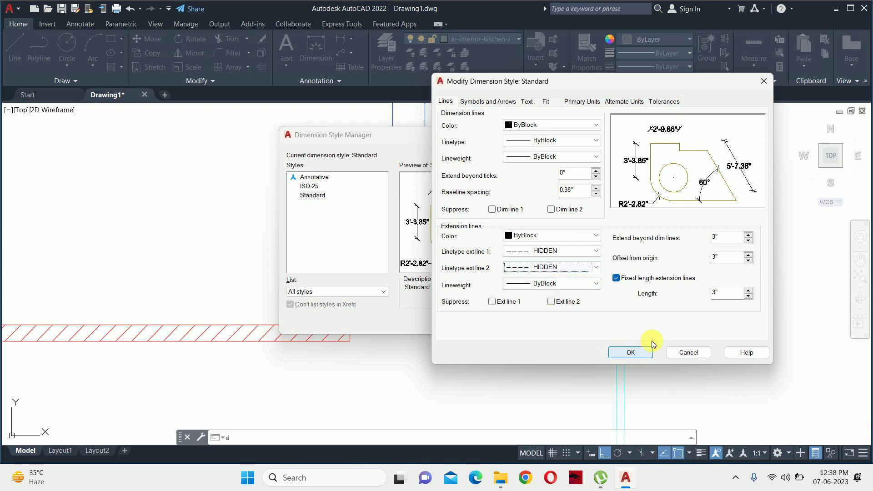
left_click(616, 277)
left_click(631, 353)
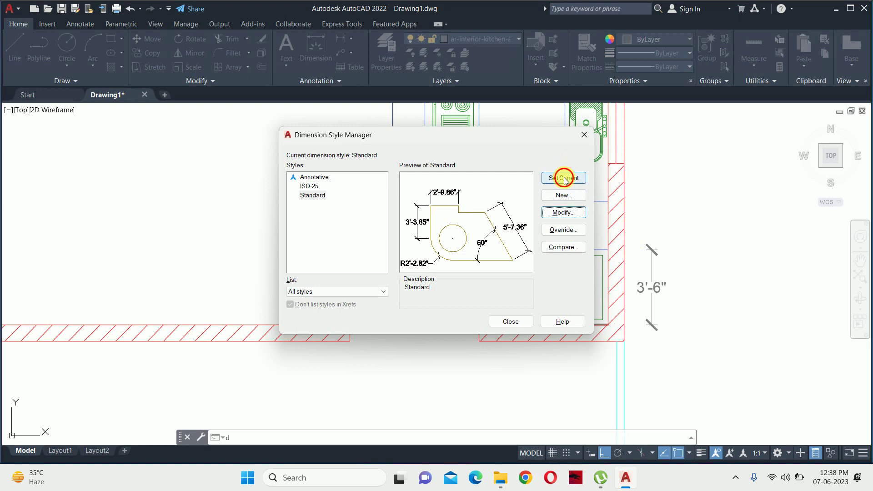
left_click(524, 324)
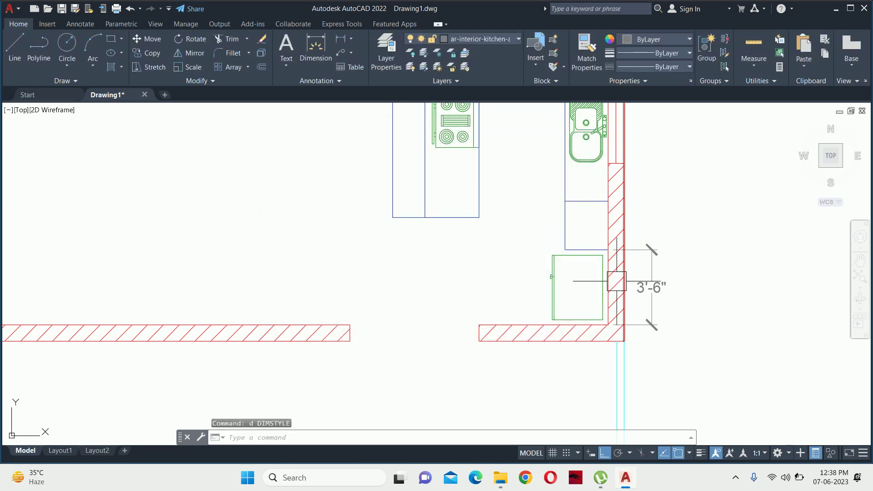
Set the global linetype scale to 10, then to 15.
middle_click_drag(632, 277, 415, 277)
scroll(416, 282, "up", 5)
scroll(415, 234, "down", 3)
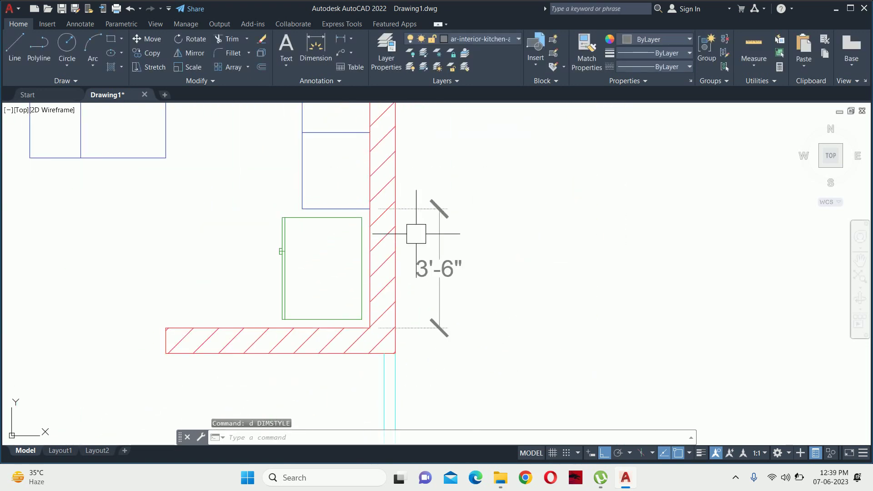
type("lts")
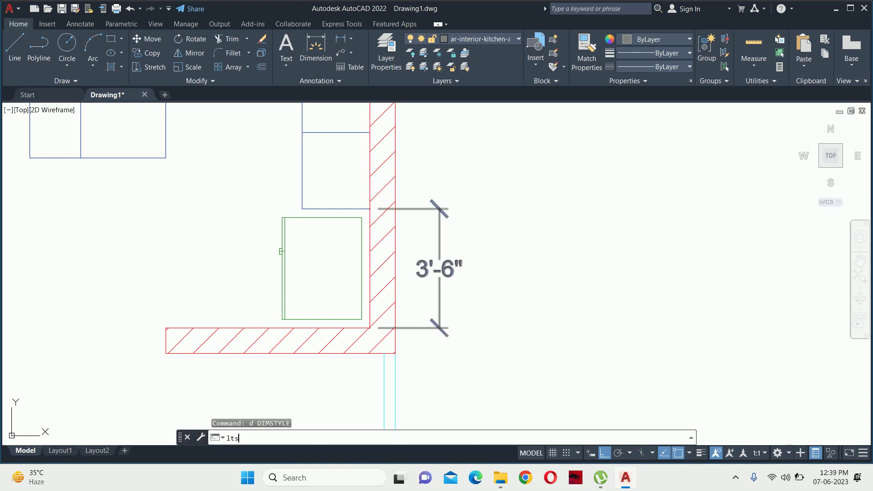
key("Return")
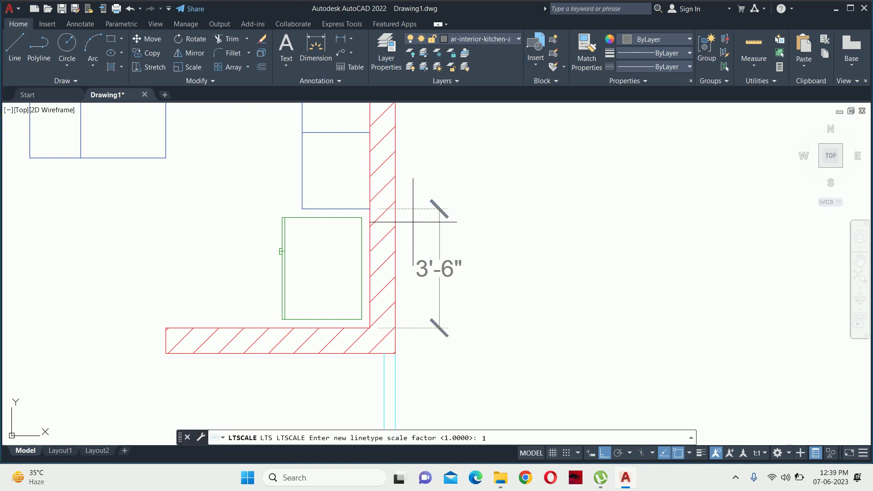
type("0")
key("Return")
key("Escape")
key("Escape")
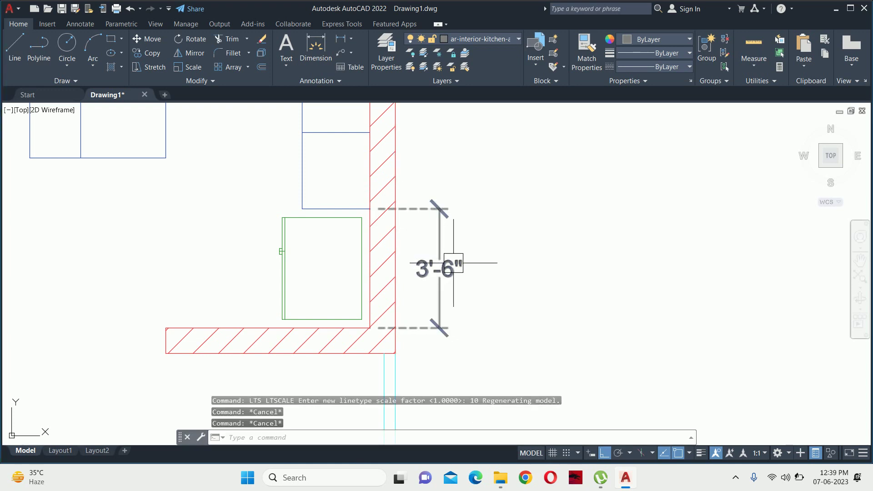
type("15")
key("Return")
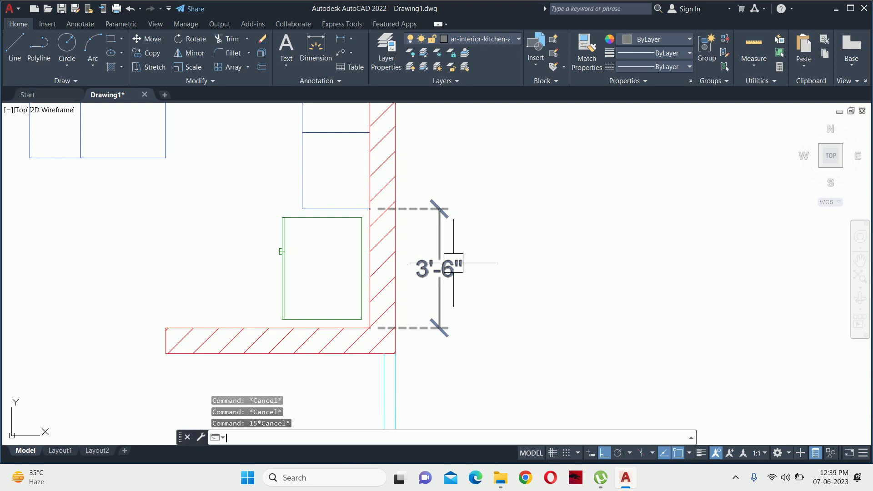
type("5")
key("Return")
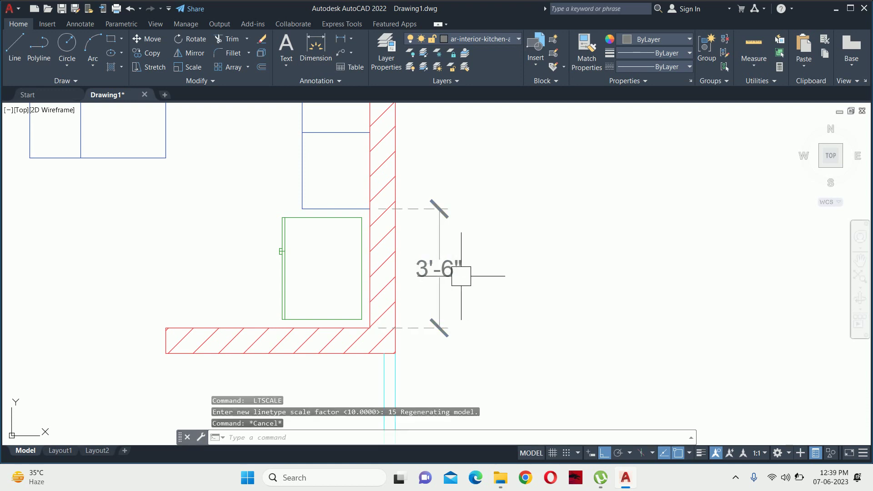
Shift the 3'-6" dimension further right using its middle grip.
left_click(458, 269)
left_click(483, 269)
key("Escape")
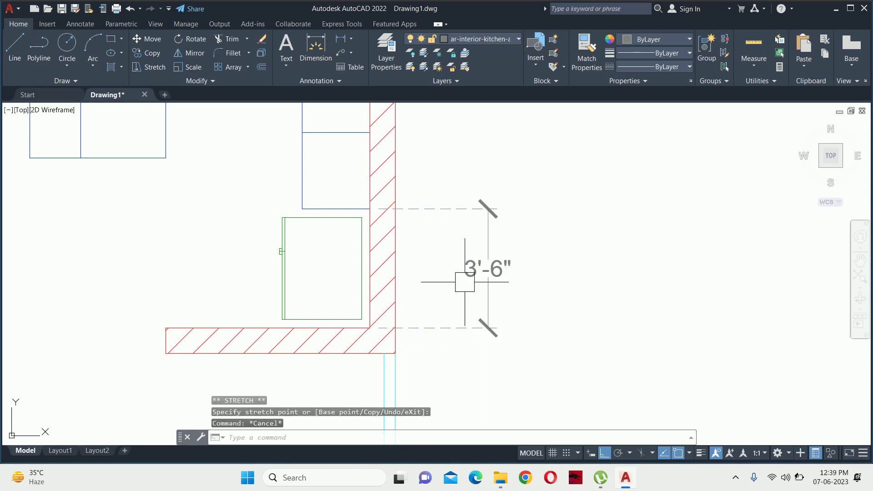
scroll(483, 409, "down", 2)
mouse_move(483, 409)
middle_mouse_down()
mouse_move(467, 377)
mouse_move(473, 438)
middle_mouse_up()
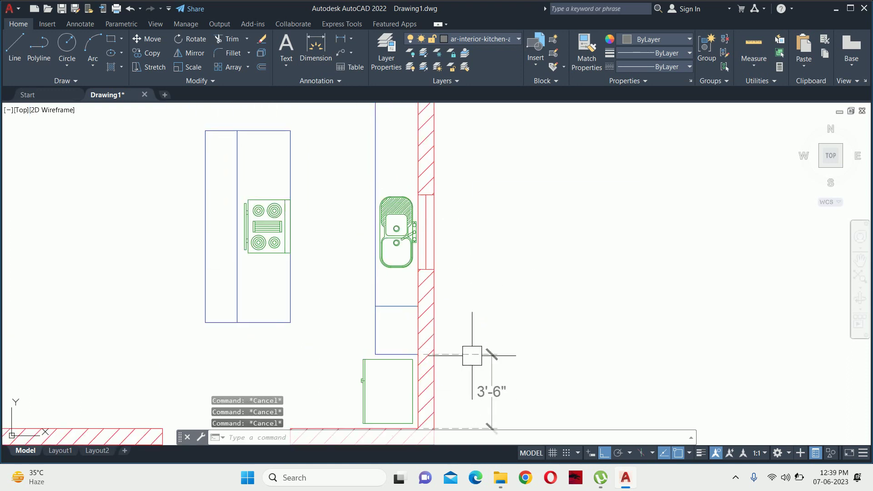
Continue the 3'-6" dimension with 2'-3", 1'-9", 3'-6", 5'-6" and 1'-6" up the wall.
type("dco")
key("Return")
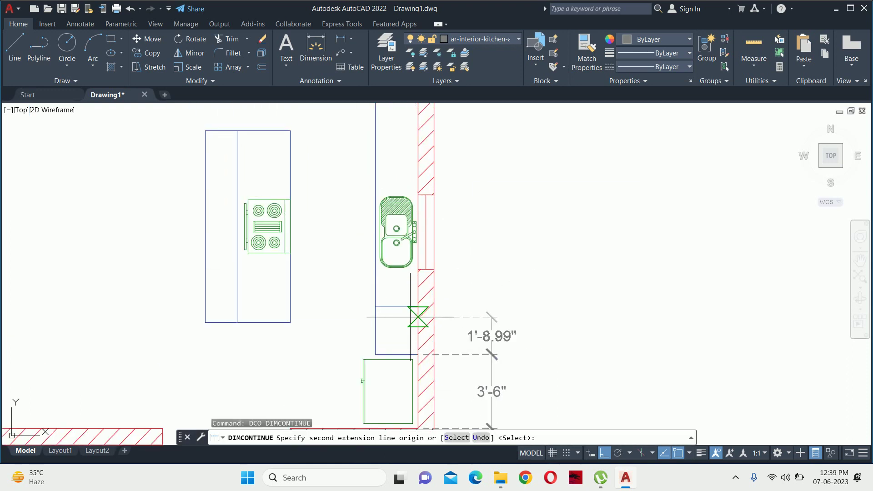
left_click(418, 306)
middle_click_drag(417, 306, 423, 367)
scroll(418, 346, "up", 4)
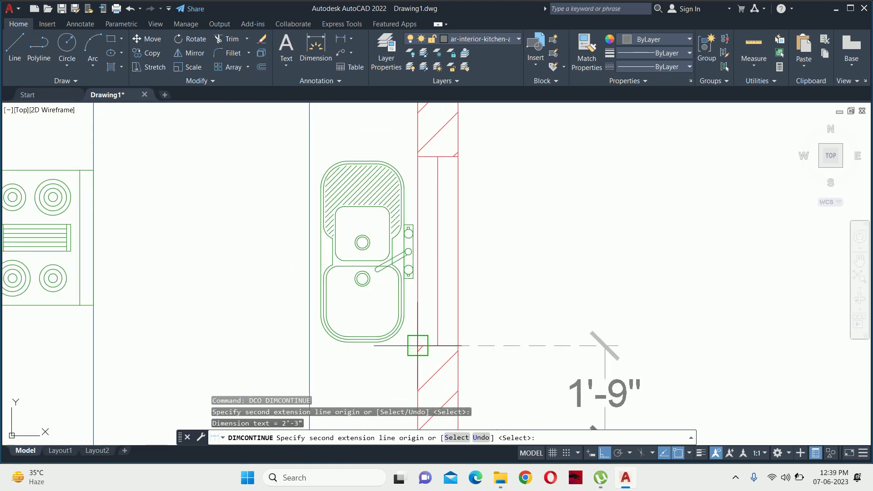
left_click(418, 346)
middle_click_drag(427, 229, 421, 368)
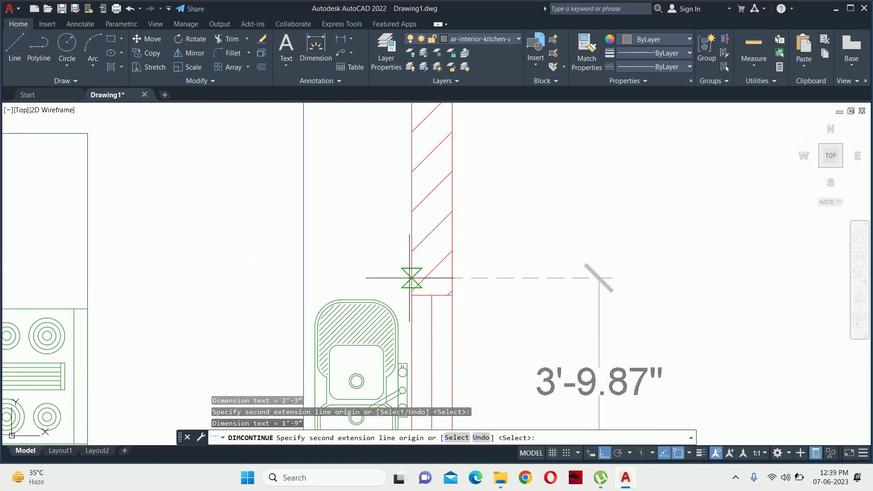
left_click(452, 295)
scroll(417, 253, "down", 3)
middle_click_drag(417, 253, 444, 328)
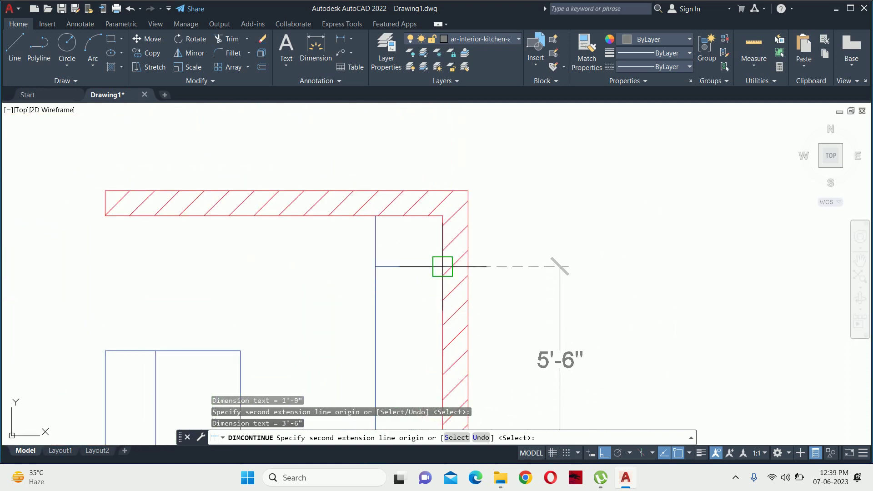
left_click(443, 266)
left_click(443, 214)
key("Escape")
key("Escape")
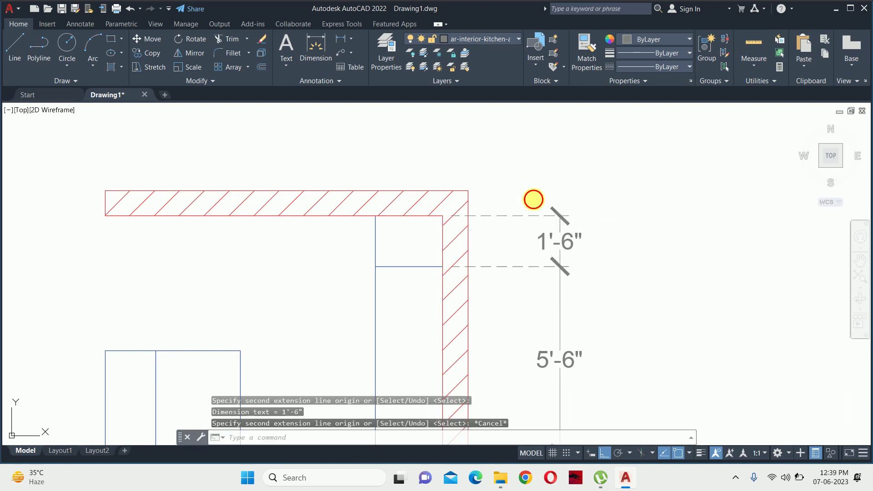
scroll(534, 214, "down", 5)
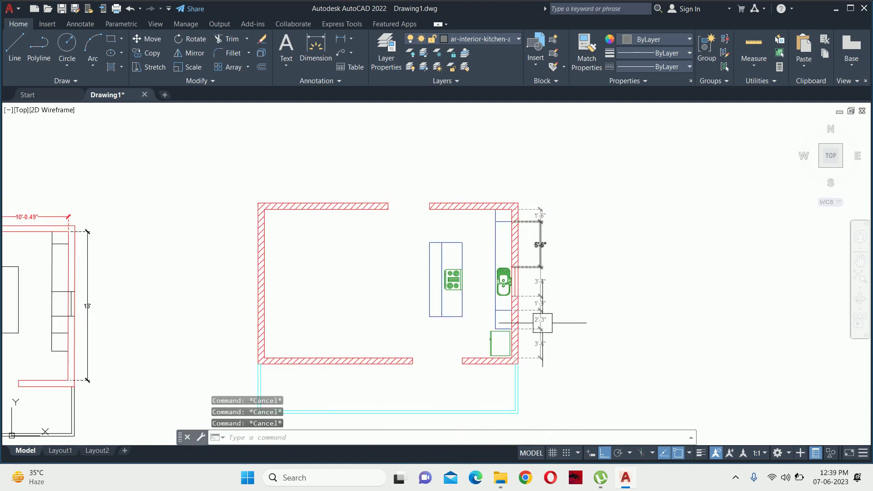
Try stretching the dimension chain with a crossing selection, then cancel it.
type("s")
key("Return")
left_click(579, 166)
left_click(539, 385)
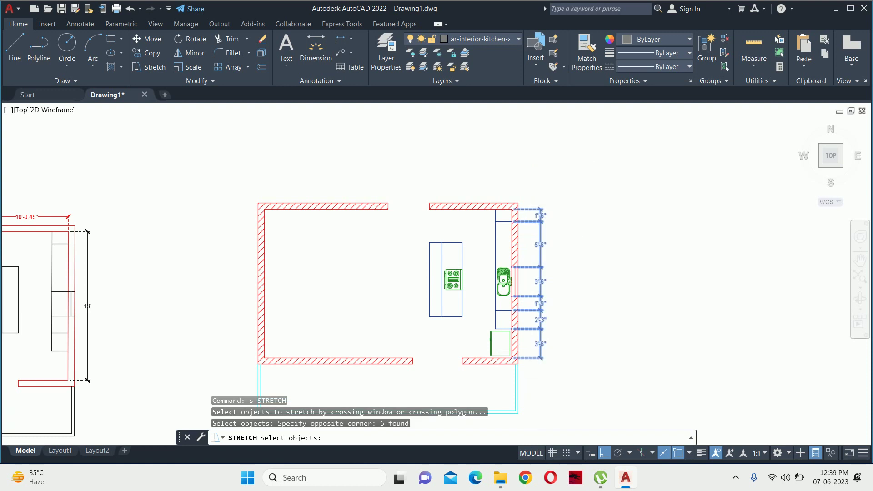
key("Return")
scroll(564, 367, "up", 4)
left_click(570, 368)
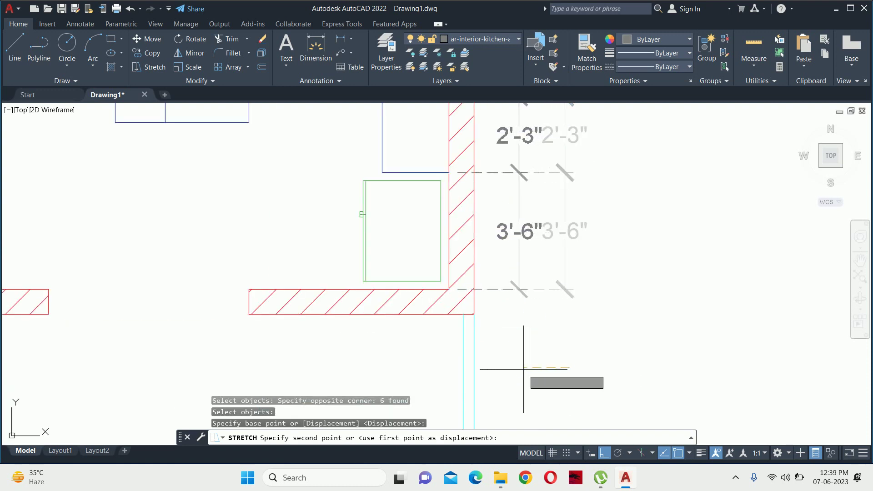
key("Escape")
key("Escape")
scroll(525, 371, "down", 3)
middle_click_drag(523, 289, 527, 341)
key("Escape")
scroll(488, 303, "up", 2)
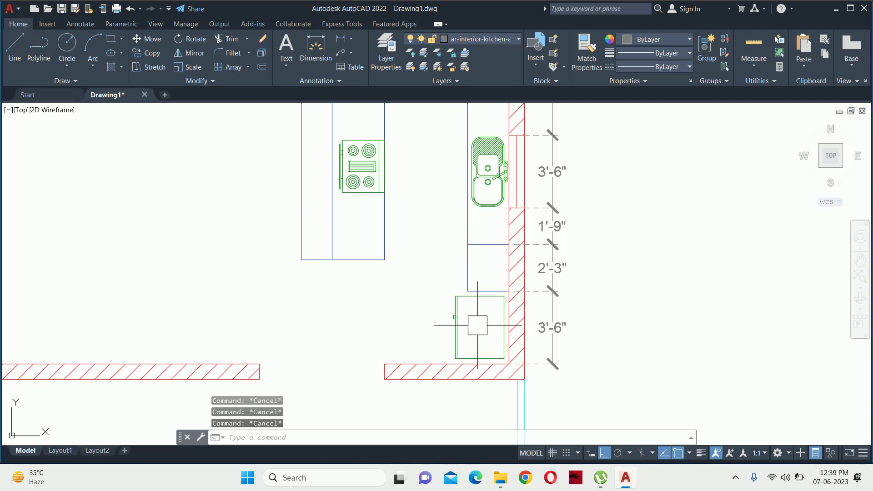
Dimension the 2' counter depth above the fridge, moving its text to the left.
type("dli")
key("Return")
scroll(476, 296, "up", 6)
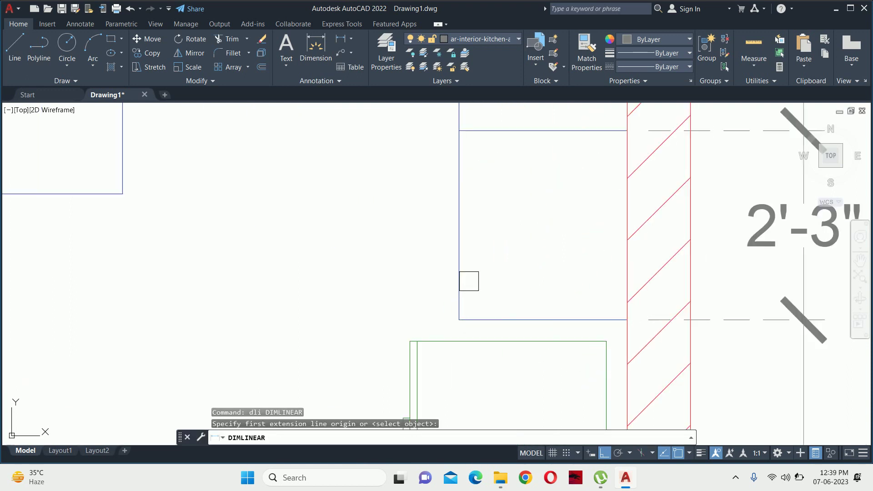
key("Return")
left_click(487, 320)
left_click(405, 269)
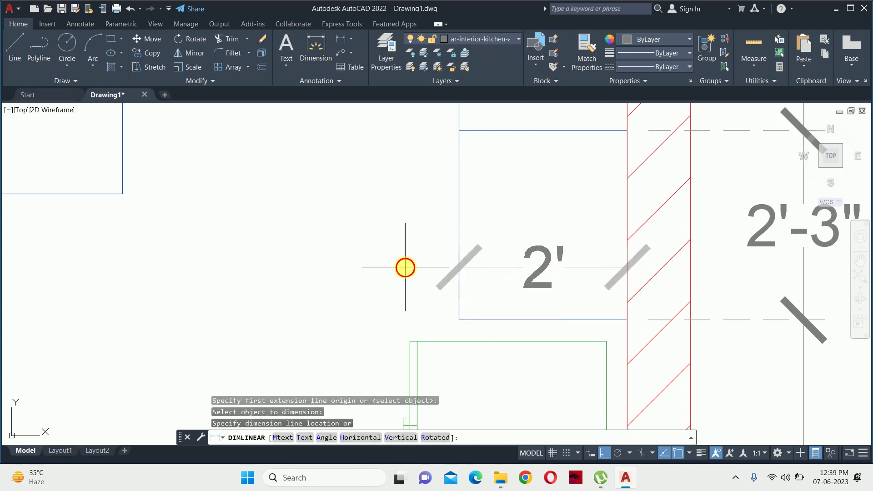
left_click(540, 266)
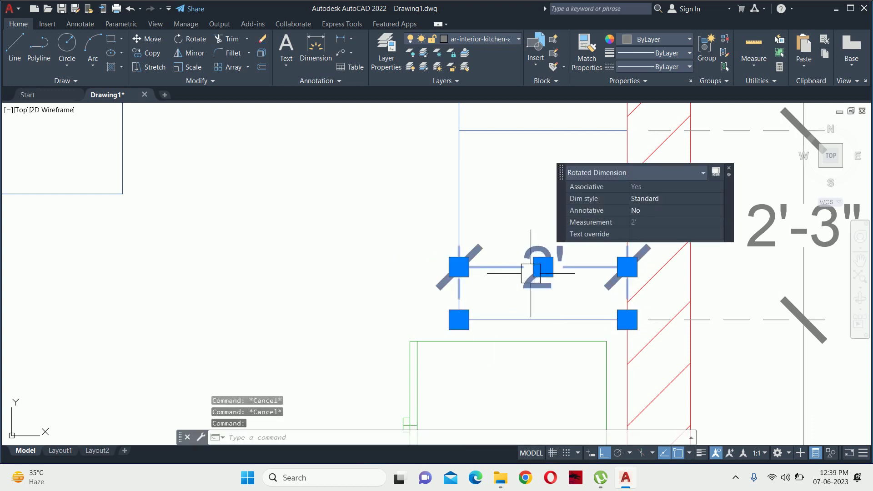
left_click(334, 266)
key("Escape")
key("Escape")
scroll(357, 263, "down", 6)
middle_click_drag(384, 248, 396, 327)
key("Escape")
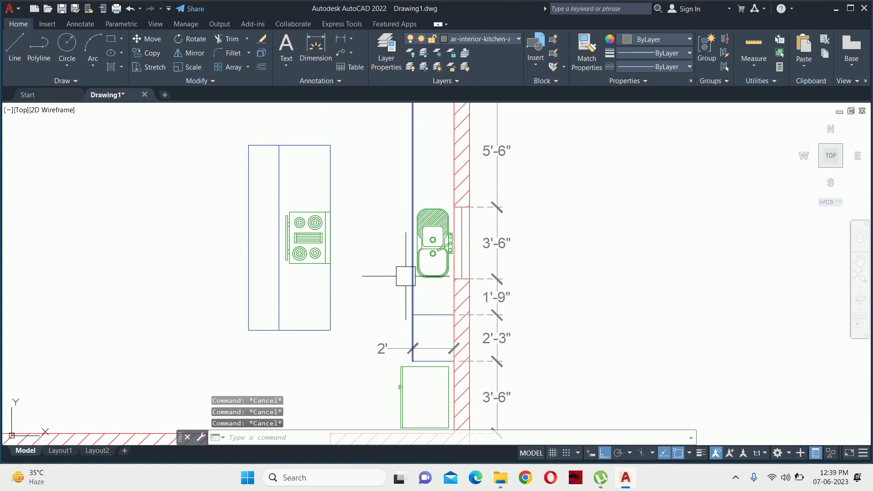
Add a trial 4' dimension between the island and the sink counter.
type("dli")
key("Return")
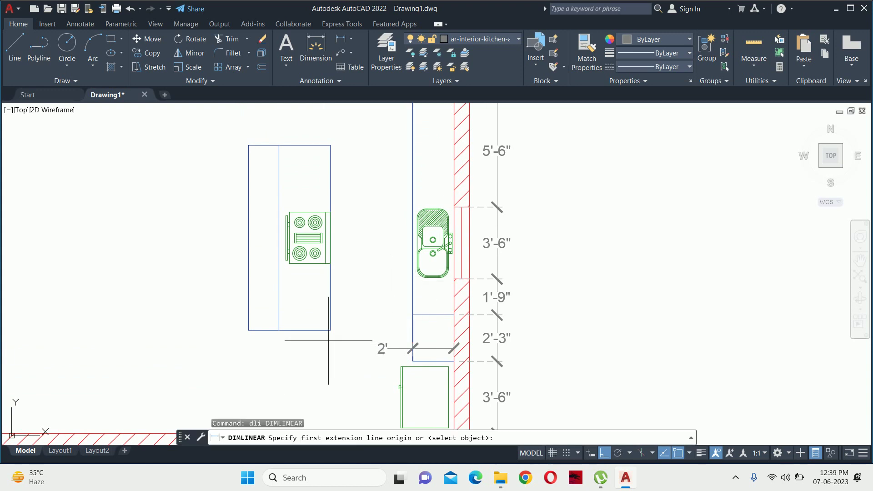
left_click(330, 330)
left_click(412, 315)
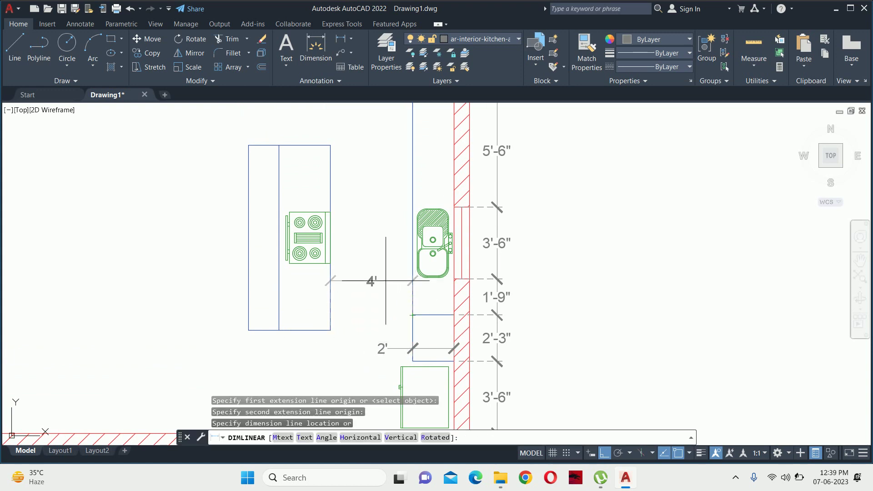
left_click(383, 294)
key("Escape")
key("Escape")
middle_click_drag(370, 298, 412, 279)
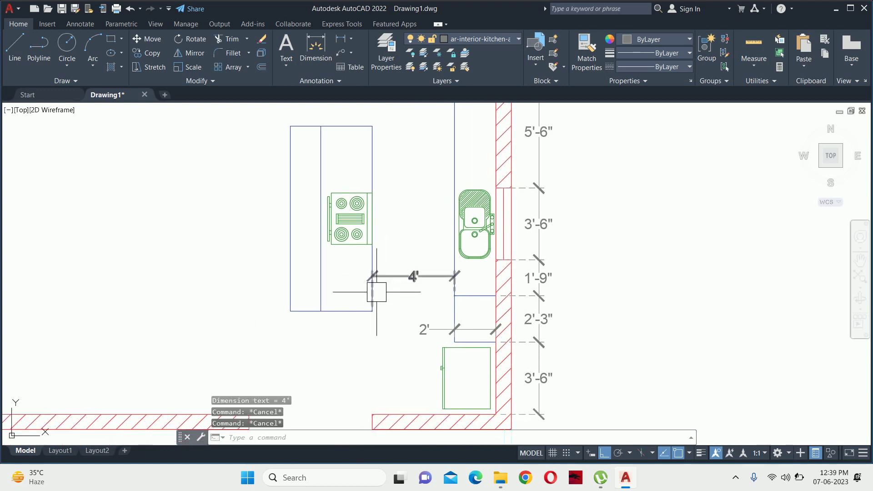
left_click(381, 287)
scroll(373, 295, "up", 5)
key("Escape")
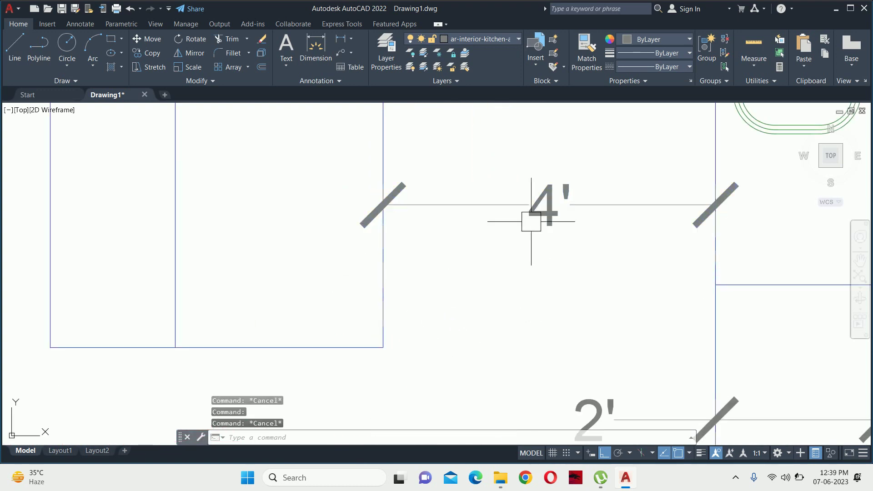
Drop the 4' dimension lower, then undo the 4' dimension.
left_click(533, 206)
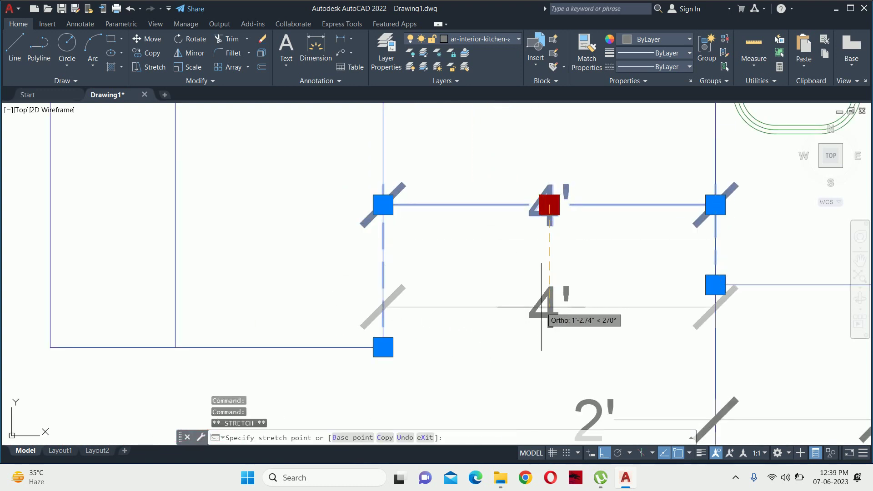
left_click(542, 300)
key("Escape")
key("Escape")
scroll(530, 234, "down", 4)
left_click(554, 307)
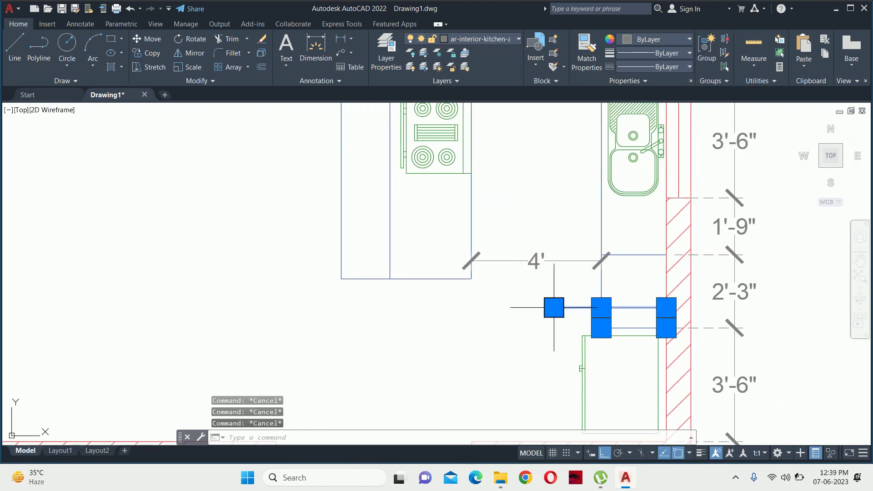
key("ctrl+z")
key("ctrl+z")
key("ctrl+z")
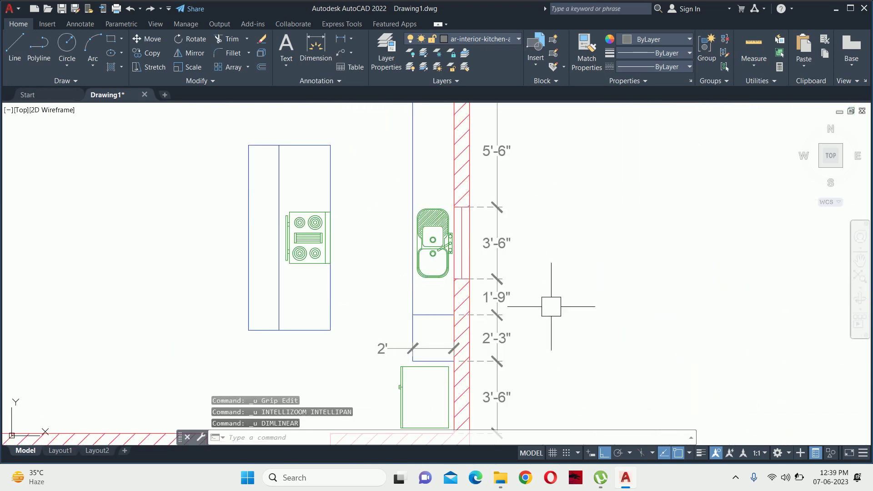
key("ctrl+z")
key("ctrl+z")
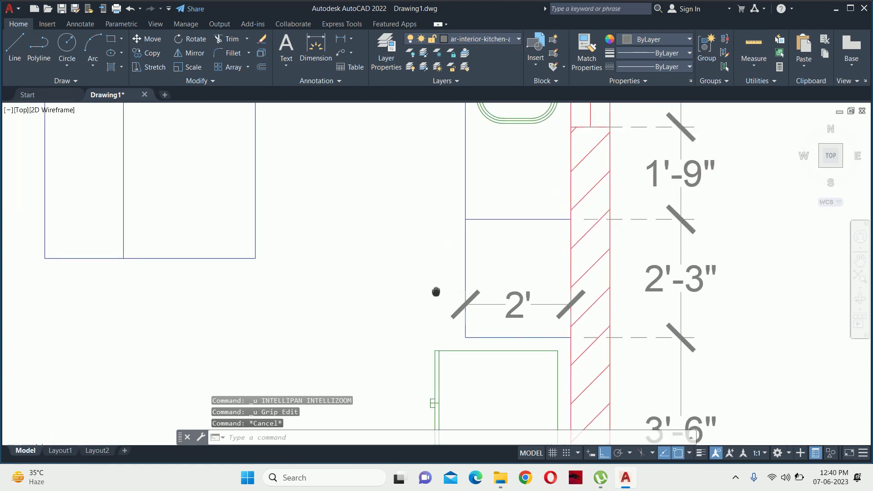
Erase the misplaced 2' dimension and redraw it across the counter depth.
key("Escape")
key("Escape")
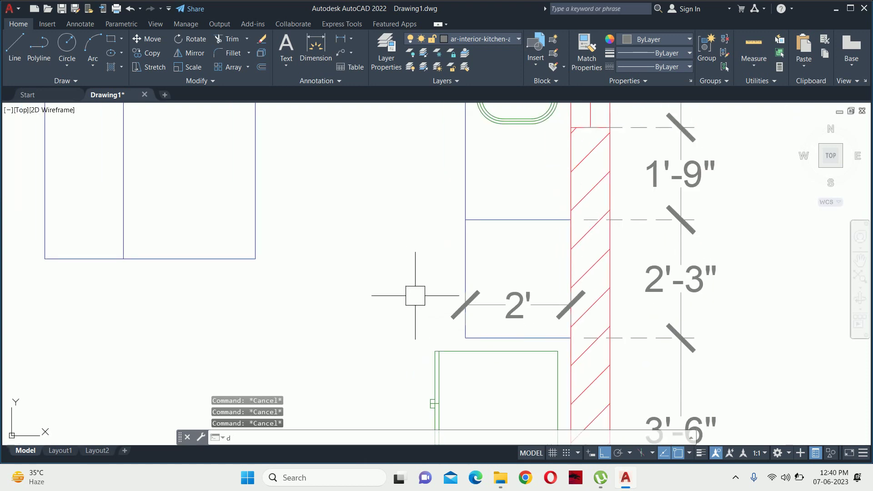
left_click(501, 302)
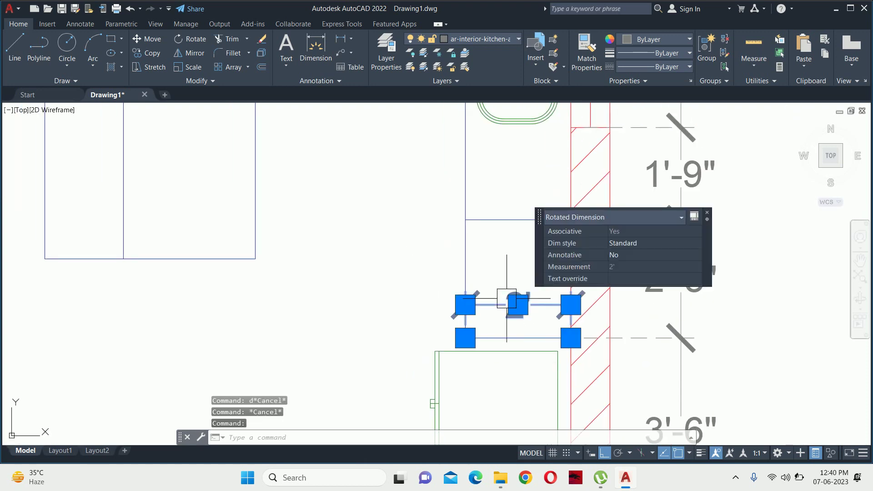
key("Delete")
type("dli")
key("Return")
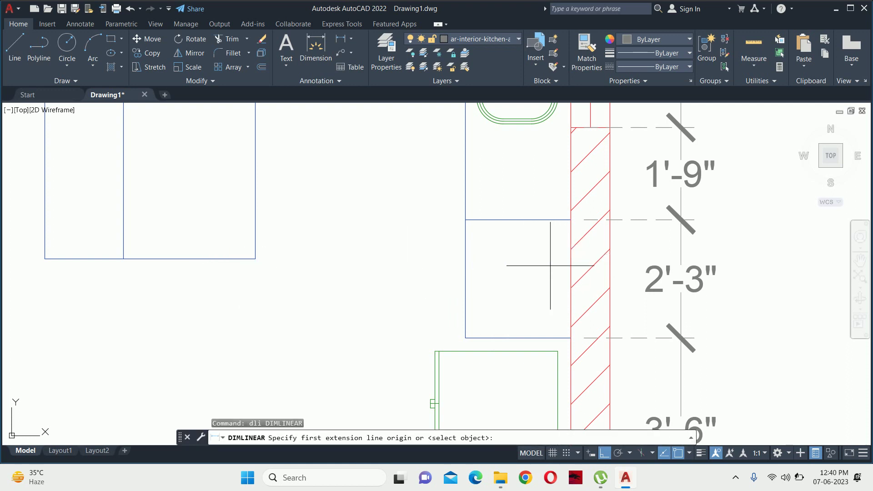
left_click(576, 262)
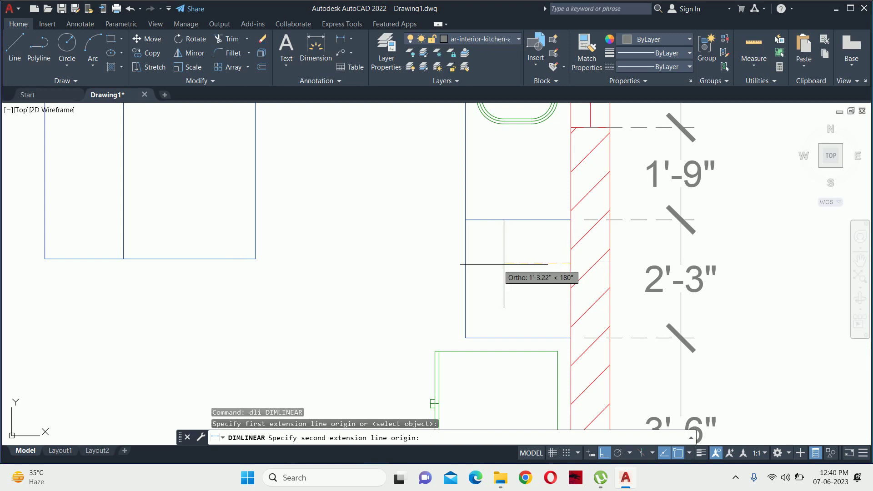
left_click(463, 263)
left_click(499, 290)
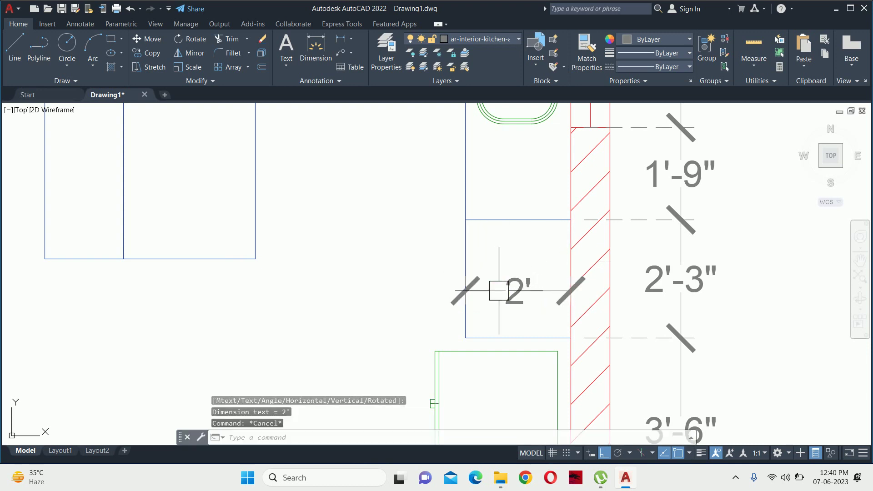
key("Escape")
Continue the 2' dimension with 4' and 2'-6" dimensions across to the island.
type("dc")
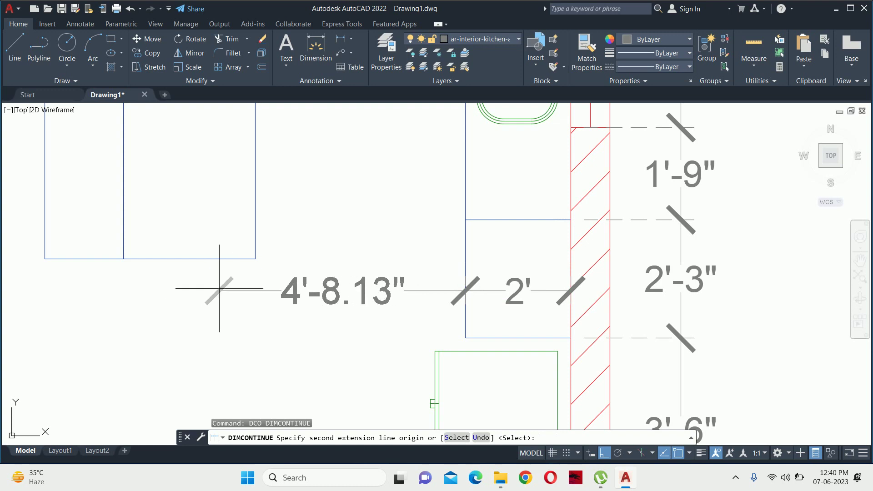
left_click(255, 259)
mouse_move(244, 285)
middle_mouse_down()
mouse_move(523, 290)
mouse_move(599, 267)
middle_mouse_up()
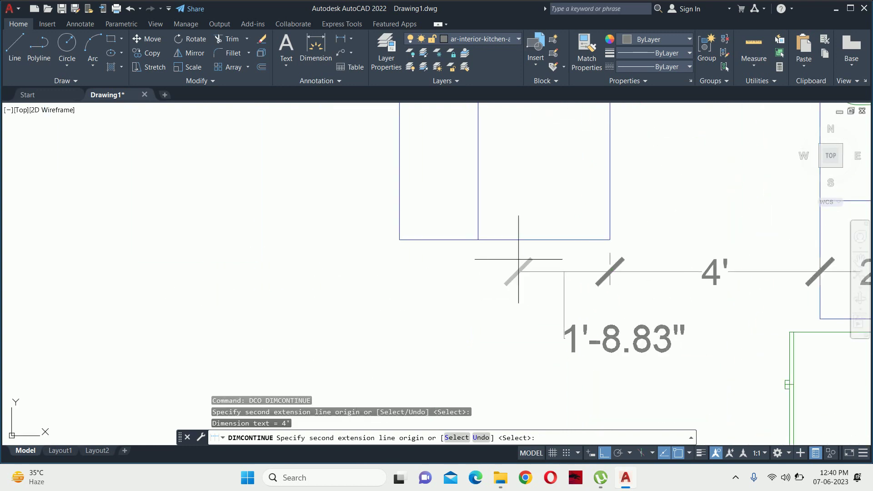
left_click(478, 240)
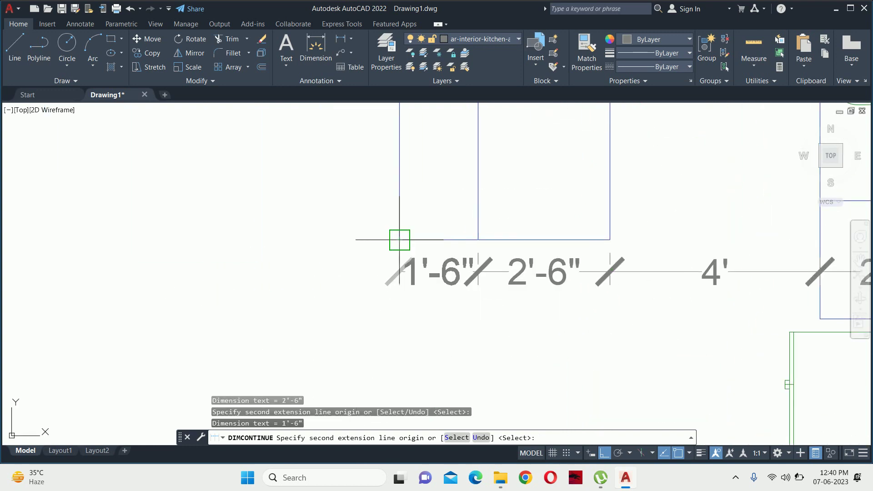
scroll(399, 240, "down", 3)
scroll(380, 288, "down", 3)
key("Escape")
key("Escape")
key("Escape")
scroll(360, 337, "up", 2)
scroll(386, 314, "up", 2)
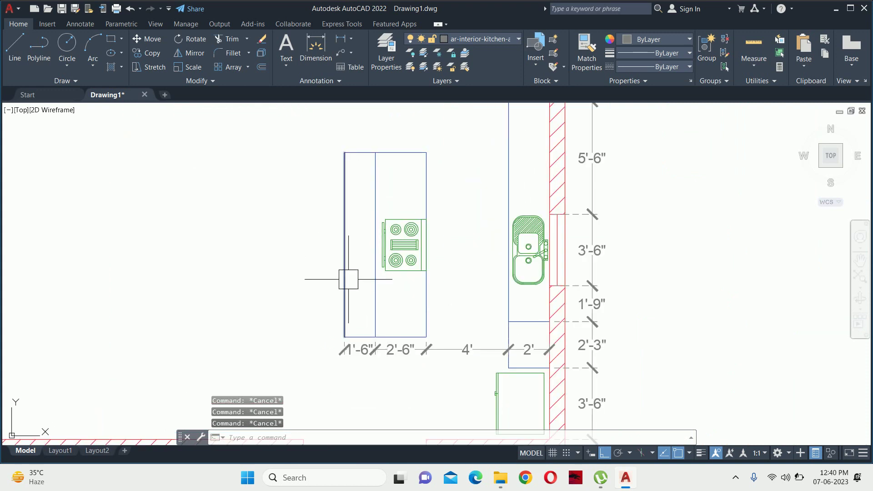
type("o")
Offset the island's left edge 5 inches inward to make a new counter line.
key("Return")
type("4")
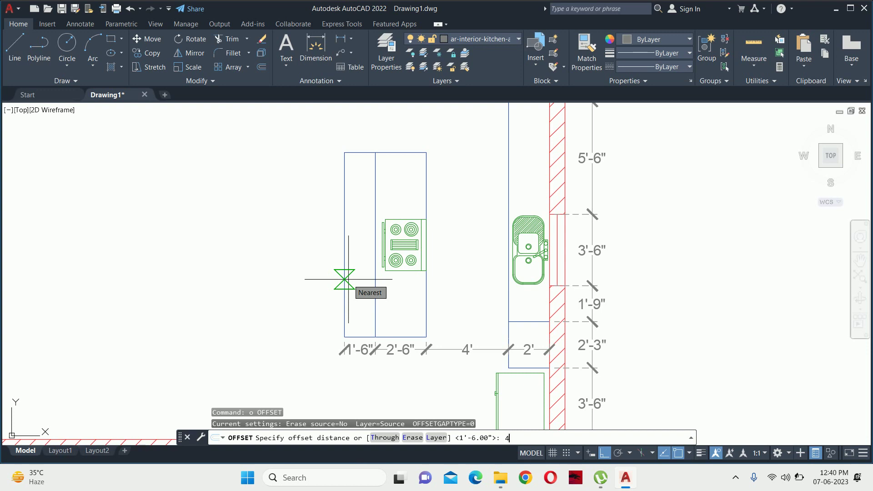
key("Escape")
key("Escape")
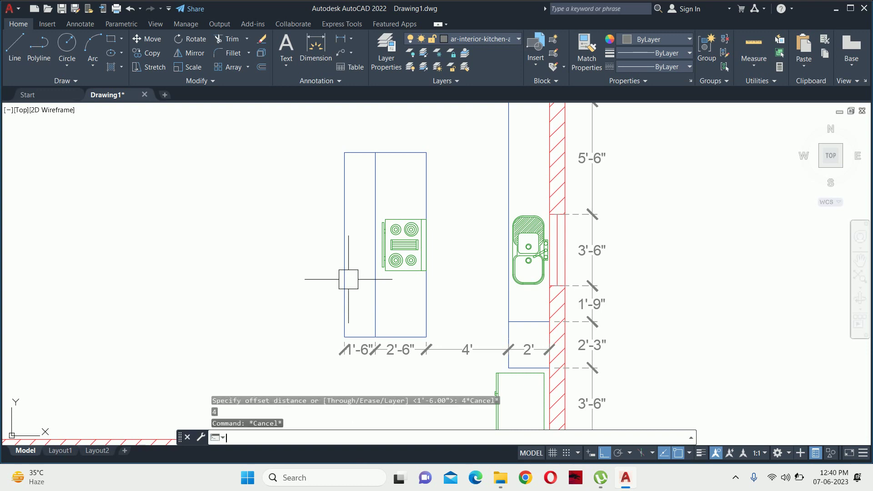
type("o")
key("Return")
type("5")
key("Return")
left_click(344, 278)
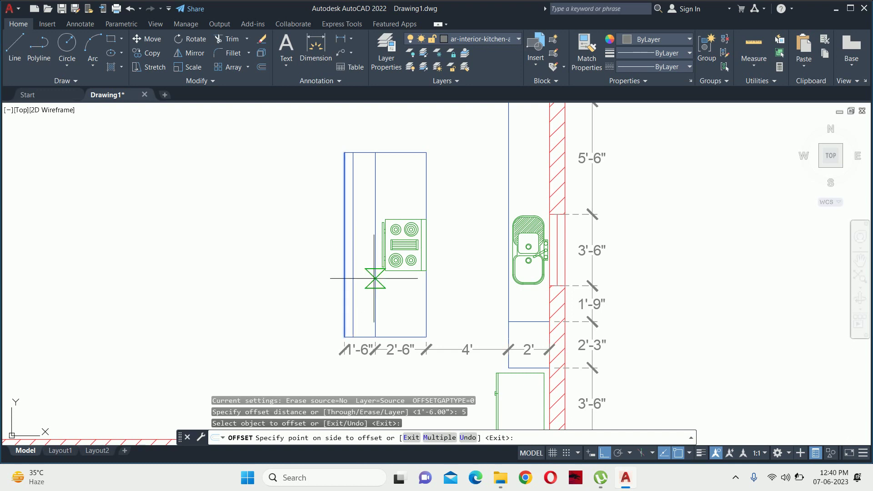
key("Return")
key("Return")
key("Escape")
Change the new offset line's linetype to HIDDEN so it appears dashed.
scroll(358, 291, "up", 4)
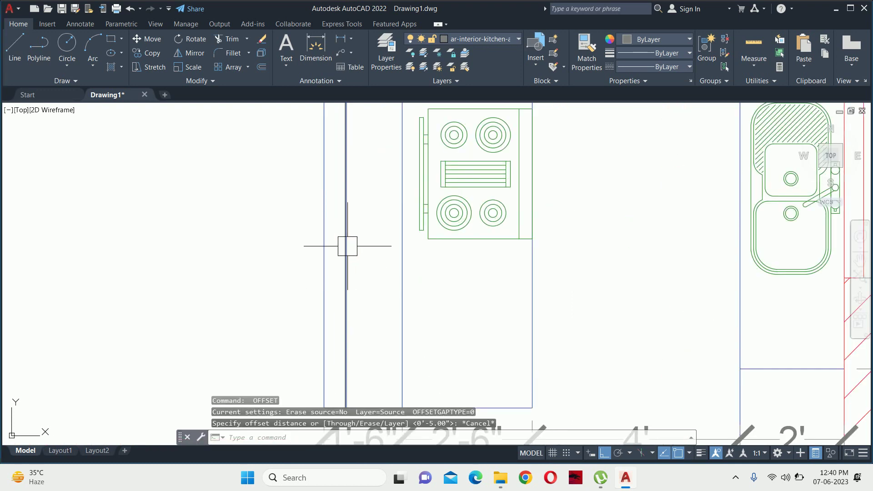
left_click(339, 272)
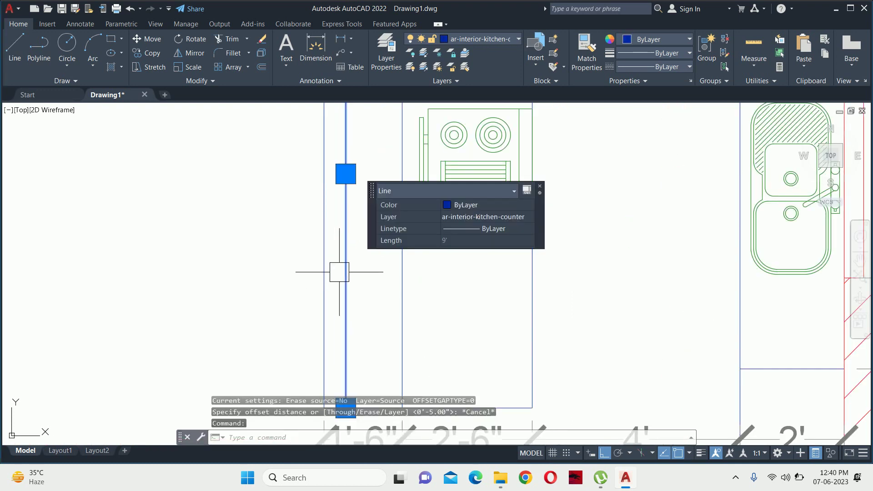
left_click(476, 232)
left_click(476, 275)
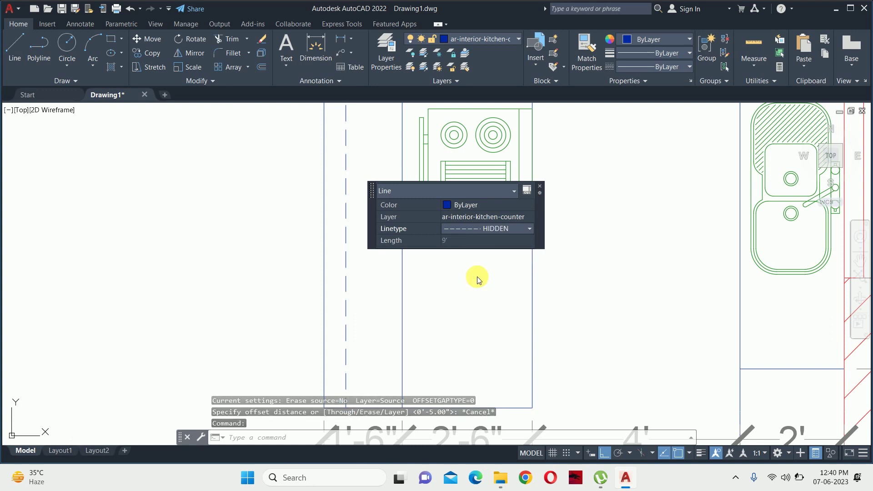
key("Escape")
scroll(410, 305, "down", 4)
key("Escape")
key("Escape")
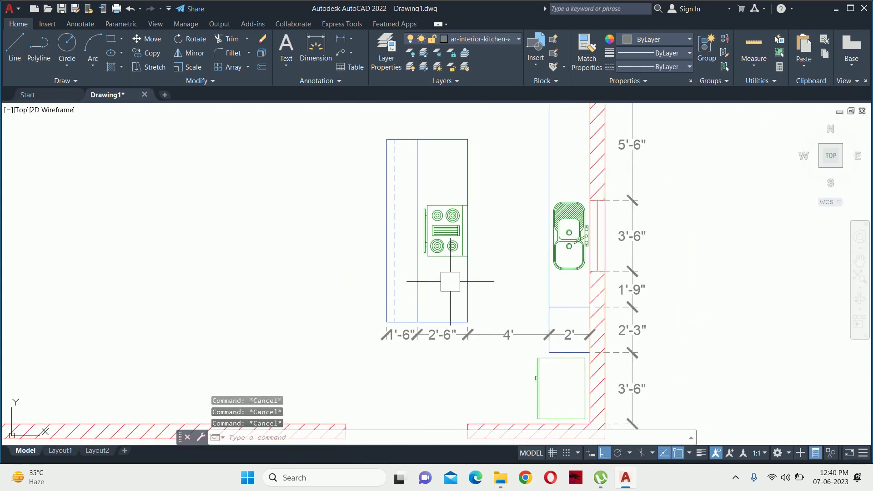
Recentre the view on the island and open DesignCenter with the DC command.
mouse_move(416, 321)
middle_mouse_down()
mouse_move(423, 344)
mouse_move(373, 393)
middle_mouse_up()
type("d;i")
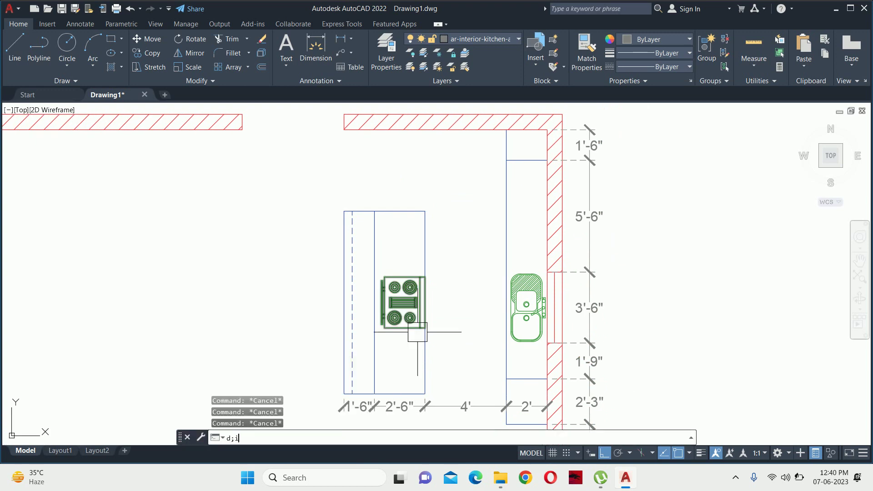
key("Escape")
middle_click_drag(391, 339, 456, 333)
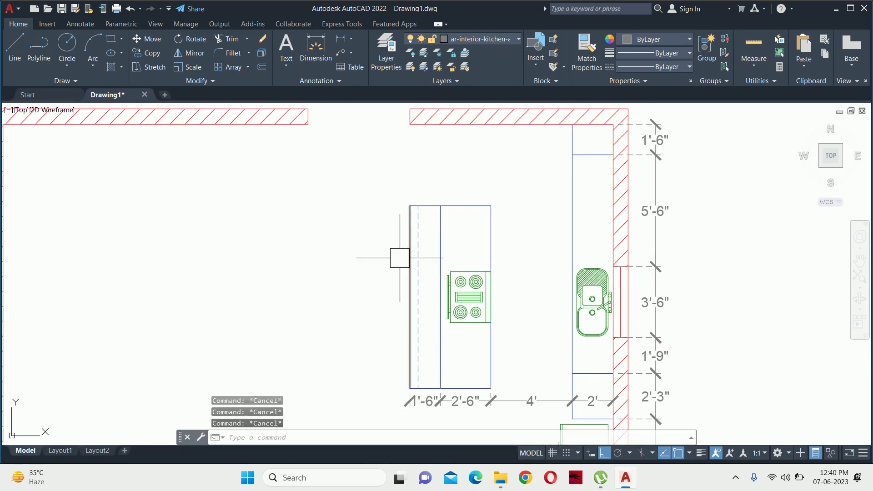
type("dc")
key("Return")
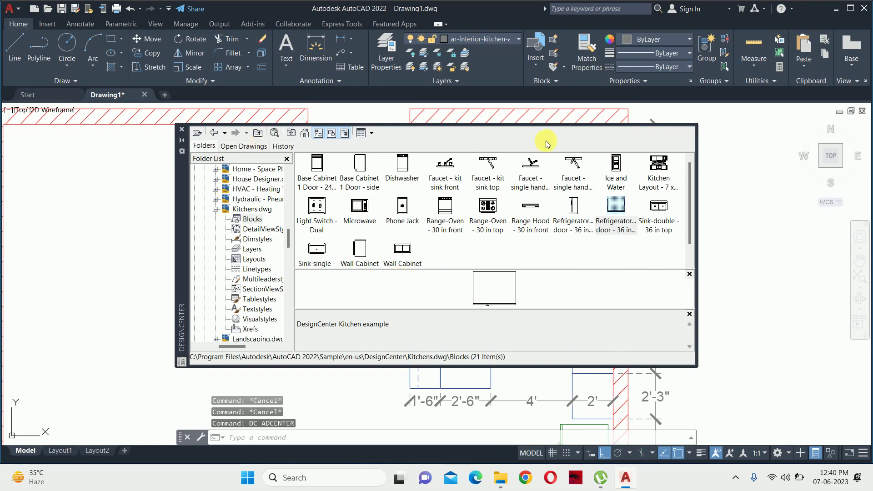
Close DesignCenter and draw a 20-inch-diameter stool circle left of the island.
left_click(182, 131)
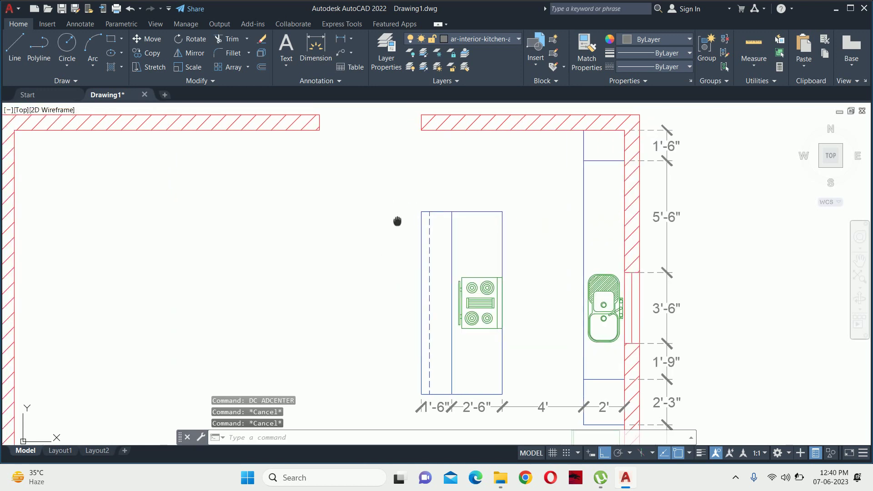
type("c")
key("Return")
scroll(409, 247, "up", 2)
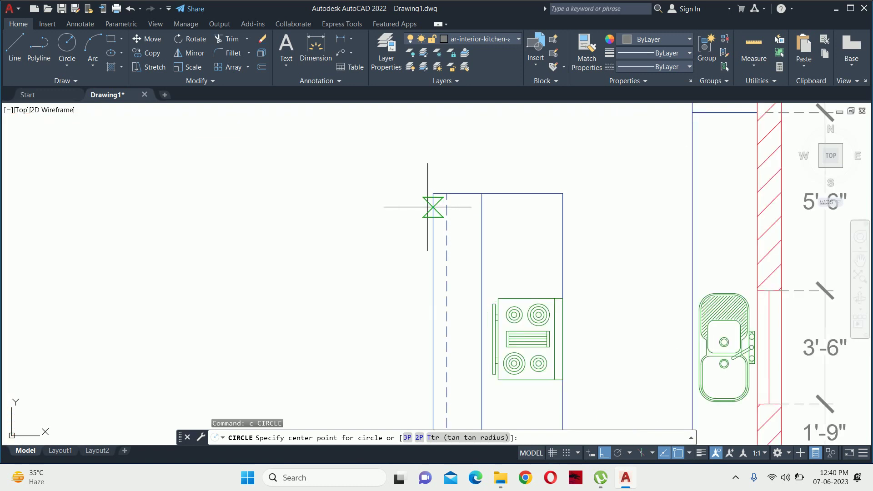
left_click(373, 220)
type("d")
key("Return")
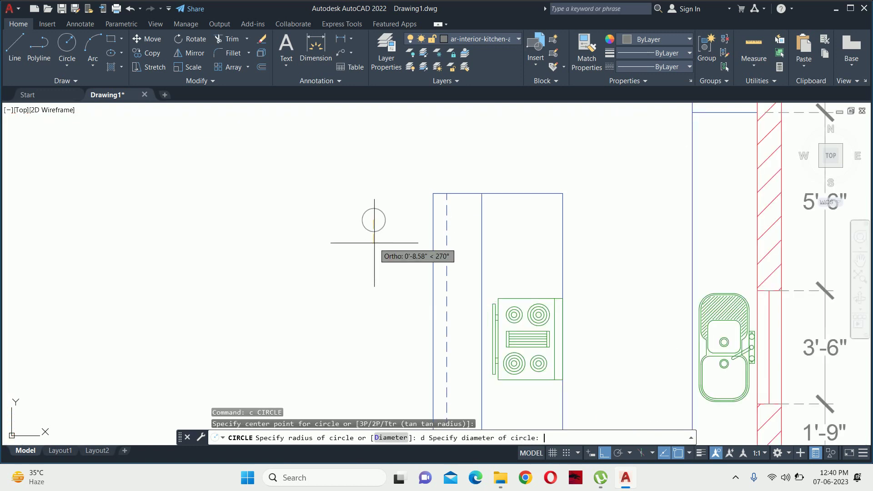
key("Return")
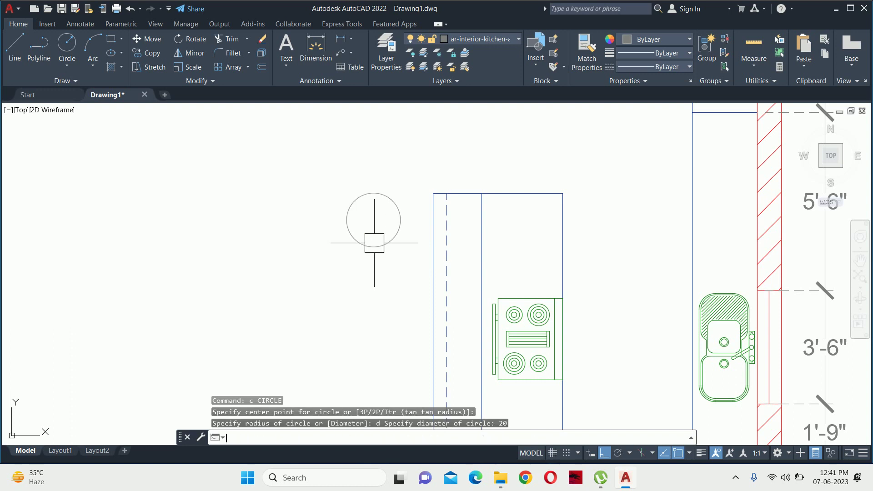
key("Escape")
key("Escape")
key("Escape")
Offset the stool circle outward by 1.5 to form a ring.
scroll(374, 205, "up", 4)
type("o")
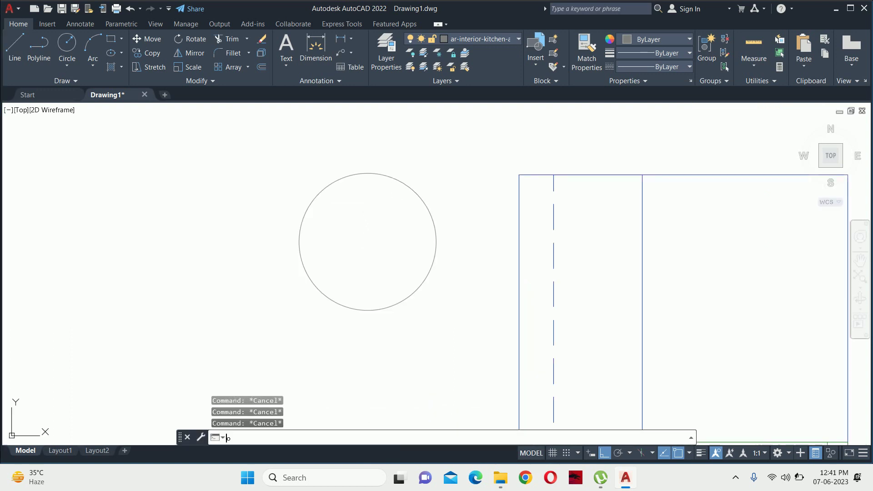
key("Return")
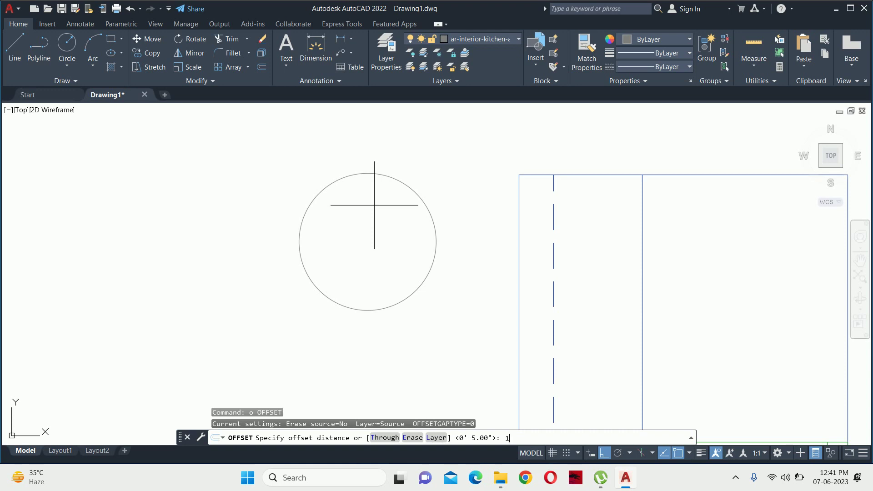
key("Return")
left_click(302, 214)
left_click(273, 201)
key("Escape")
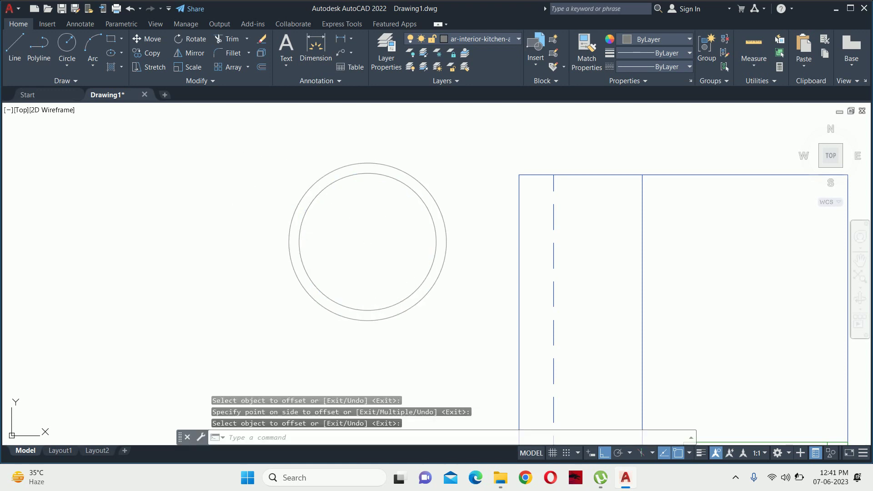
middle_click_drag(349, 202, 273, 256)
key("Escape")
key("Escape")
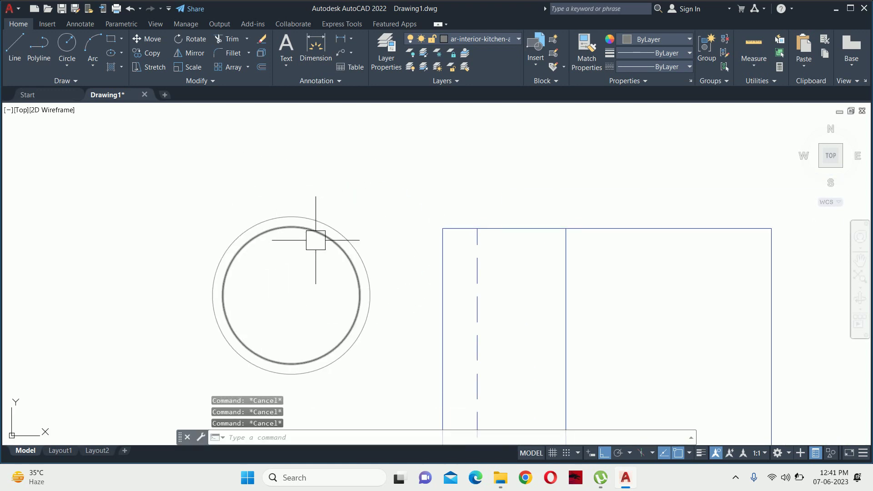
Draw a 6 by 1.5 rectangle at the top of the stool circle.
type("rec")
key("Return")
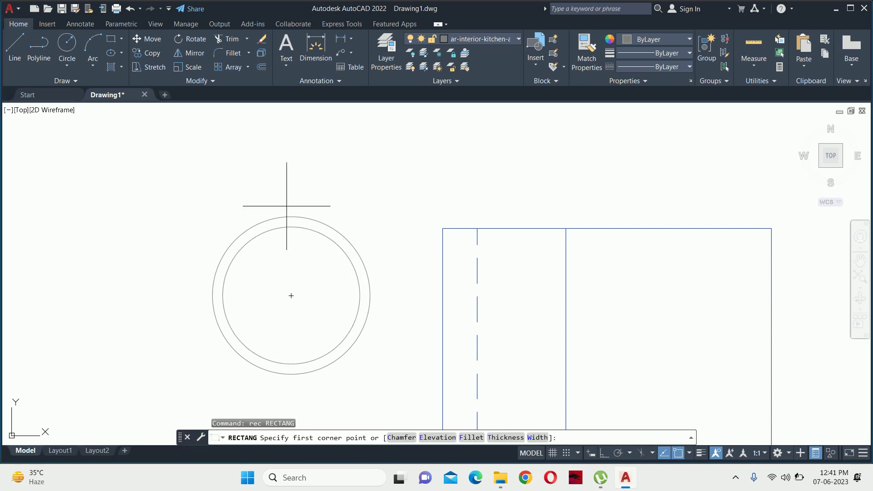
left_click(291, 216)
type("d")
key("Return")
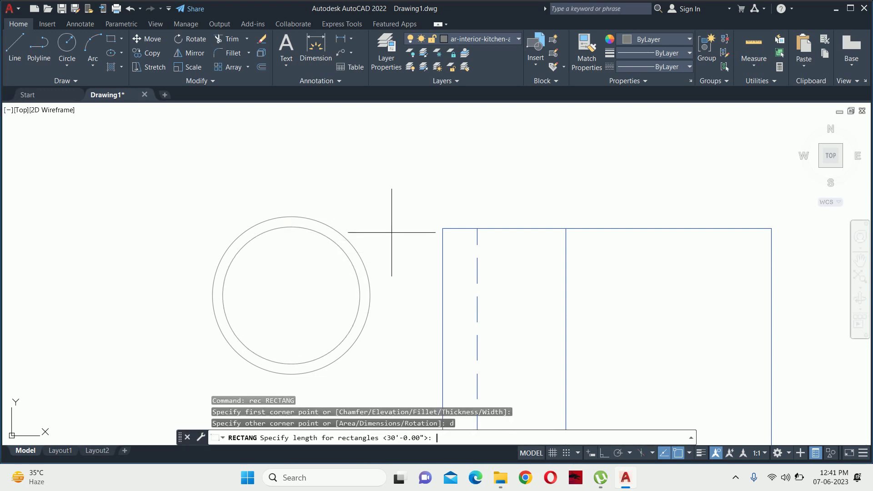
key("Return")
type("1")
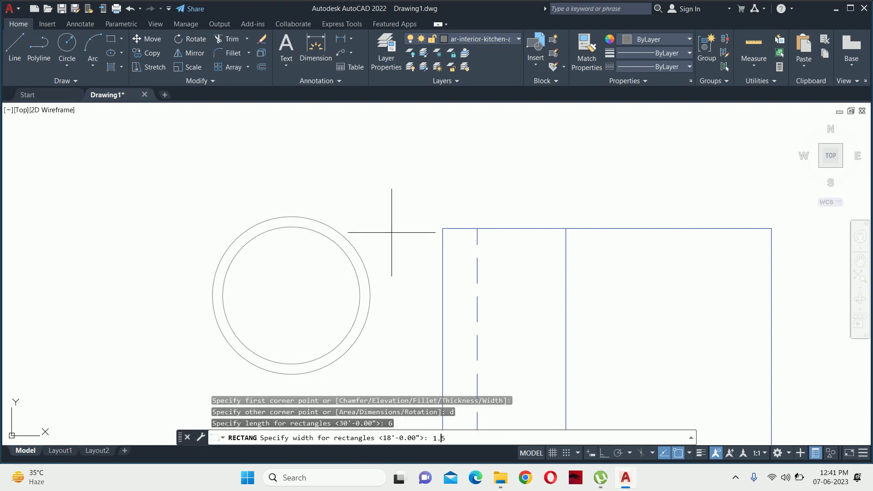
key("Return")
left_click(400, 242)
key("Escape")
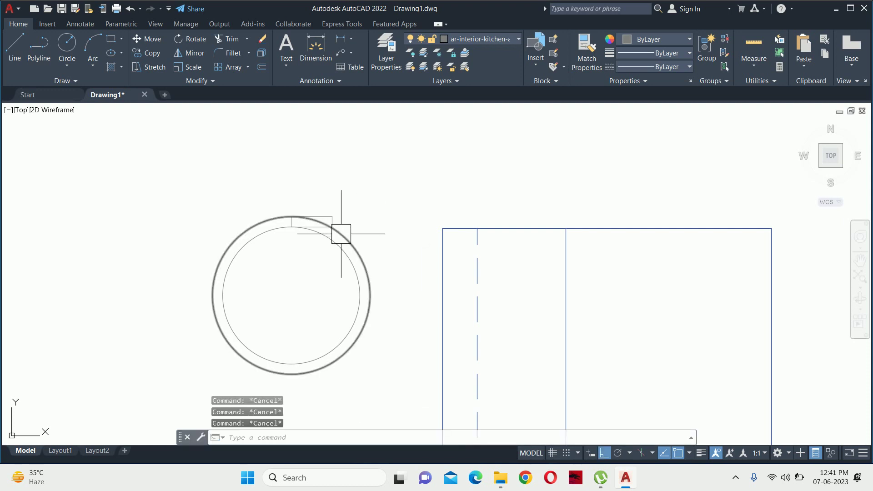
Mirror the rectangle about the circle's horizontal centre line to the bottom, keeping the original.
type("mi")
key("Return")
left_click(333, 211)
key("Return")
left_click(360, 296)
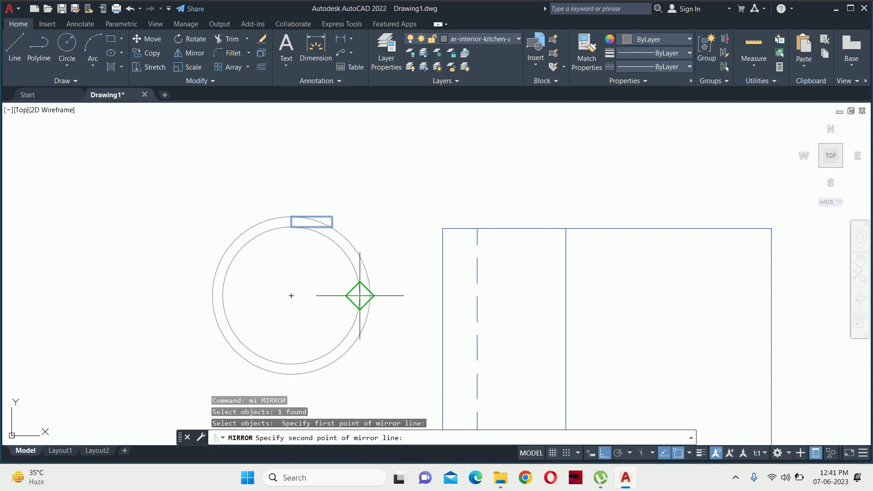
left_click(291, 296)
key("Return")
key("Escape")
Trim away the outer ring's arc between the two rectangles.
type("tr")
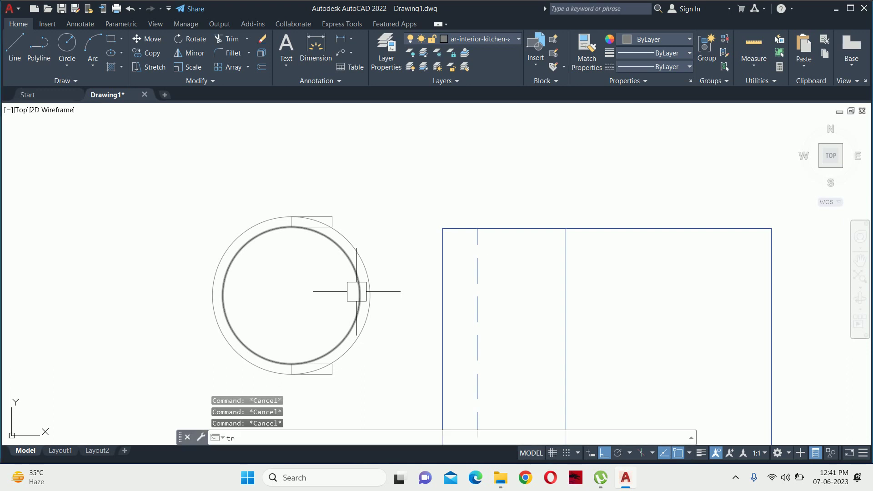
key("Return")
scroll(331, 242, "up", 2)
scroll(333, 236, "up", 2)
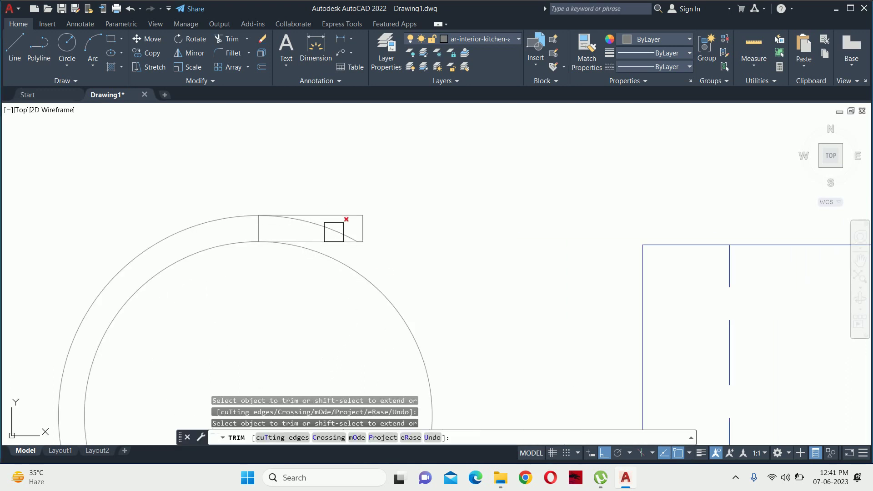
scroll(331, 231, "down", 2)
scroll(327, 227, "up", 2)
scroll(313, 218, "up", 2)
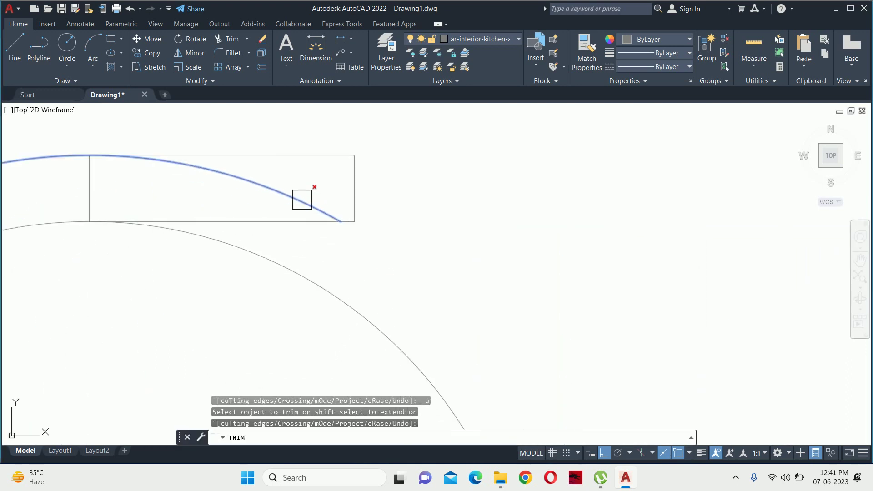
left_click(301, 197)
scroll(302, 196, "down", 2)
scroll(302, 197, "down", 2)
middle_click_drag(314, 114, 352, 180)
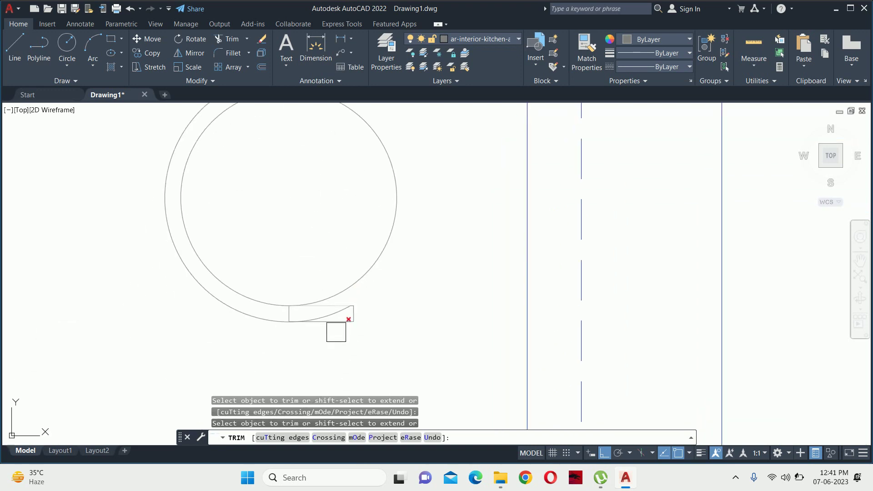
scroll(336, 332, "up", 2)
scroll(325, 280, "down", 2)
key("Escape")
key("Escape")
Window-select the stool pieces to check them, then clear the selection.
scroll(335, 284, "down", 1)
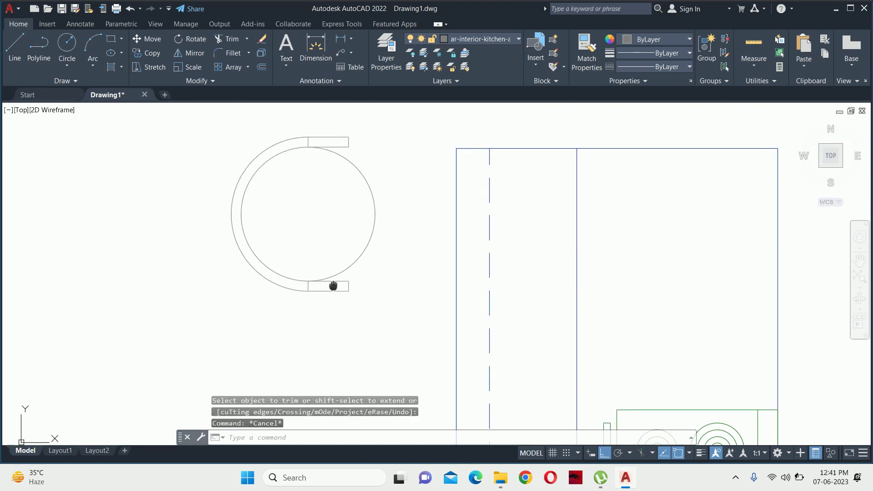
left_click(295, 134)
left_click(343, 338)
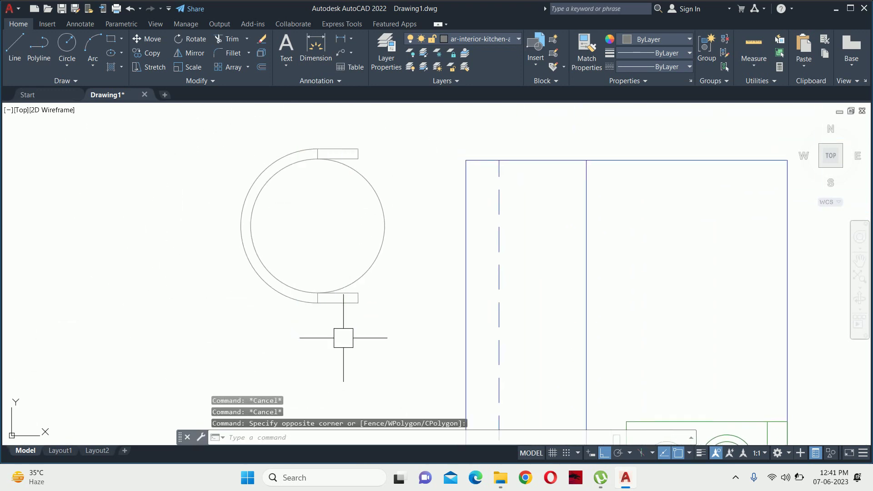
key("Escape")
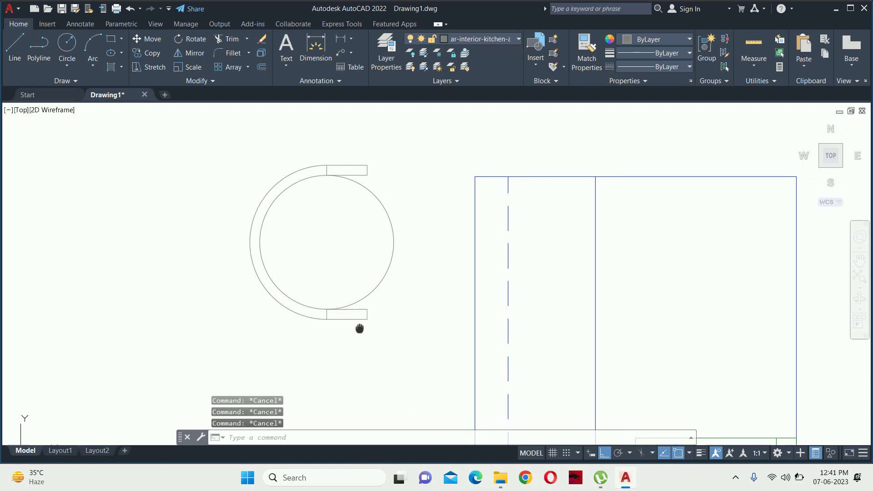
middle_click_drag(348, 307, 359, 327)
type("b")
Create the 'stool' block from the circle, ring and two rectangles, based at the circle centre.
key("Return")
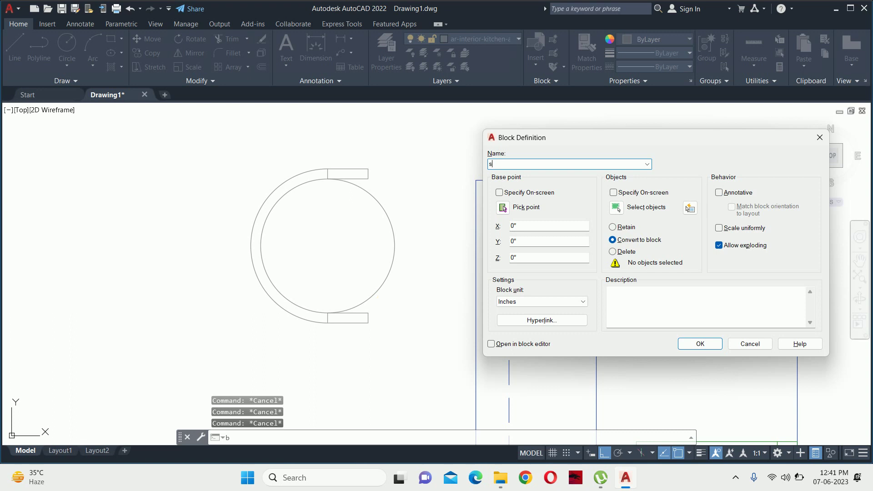
type("tool")
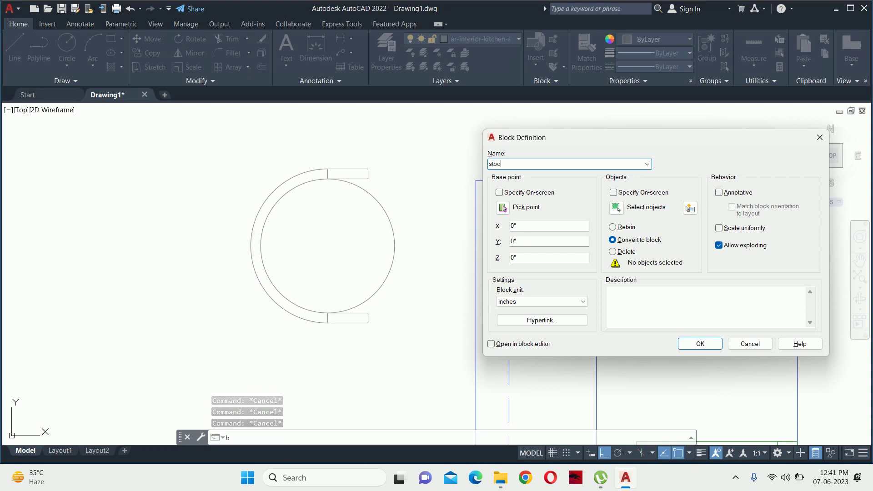
left_click(616, 208)
left_click(225, 385)
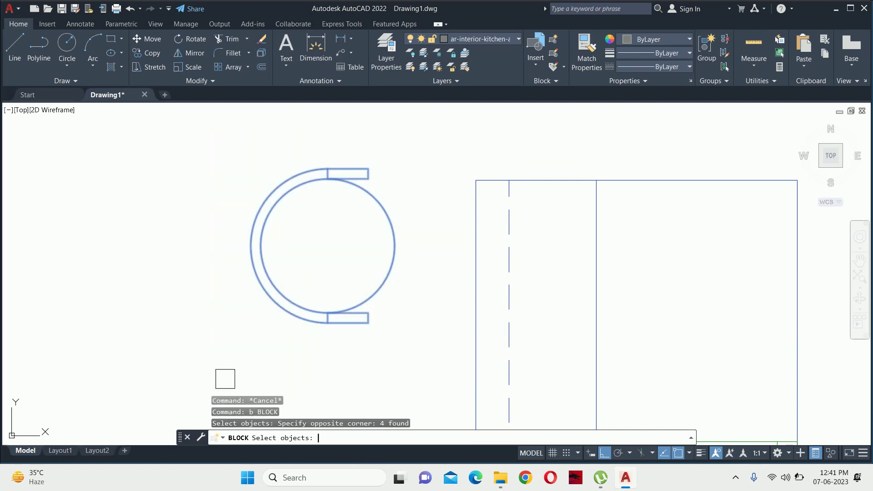
key("Return")
left_click(502, 207)
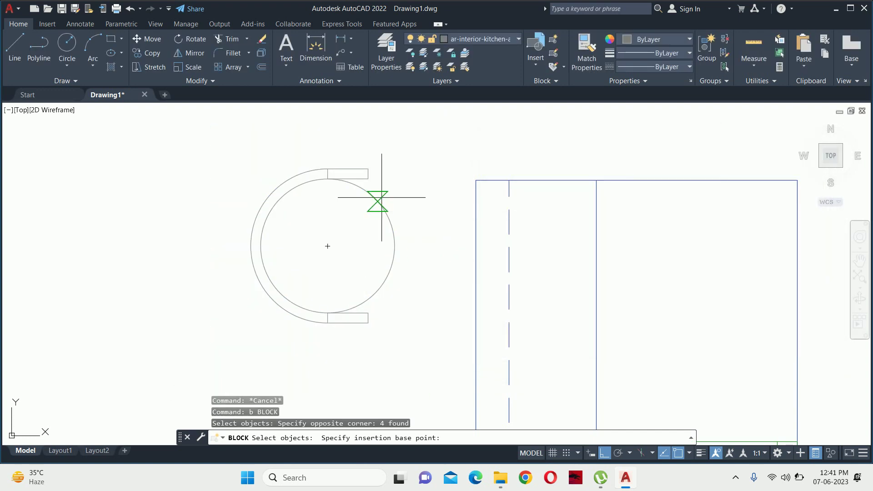
left_click(327, 247)
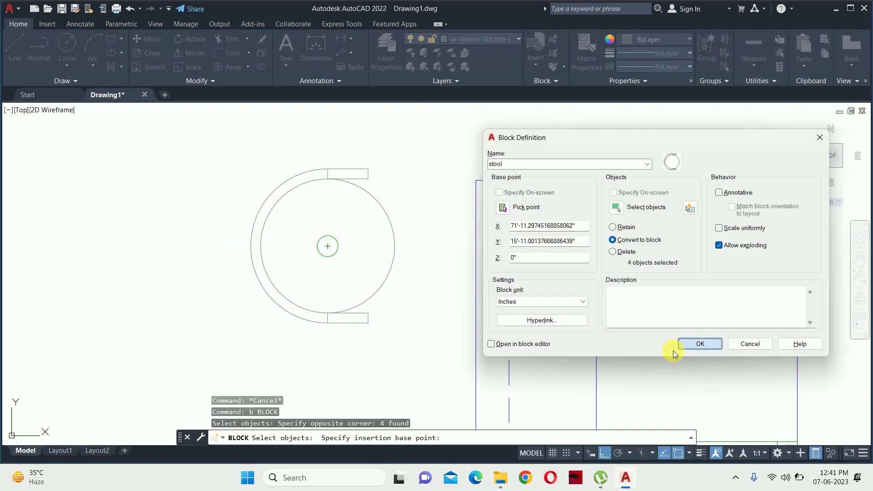
left_click(698, 345)
left_click(357, 223)
left_click(327, 194)
Move the stool block so it snaps to the island's top-left corner.
type("m")
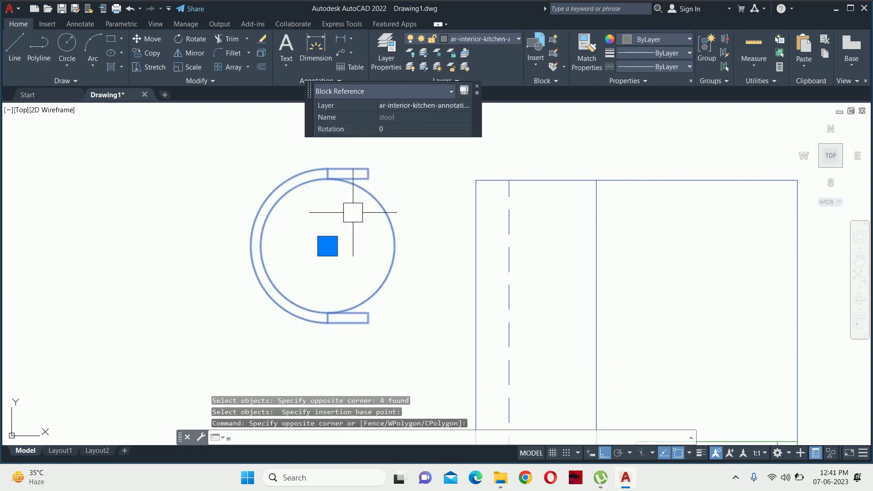
key("Return")
left_click(368, 168)
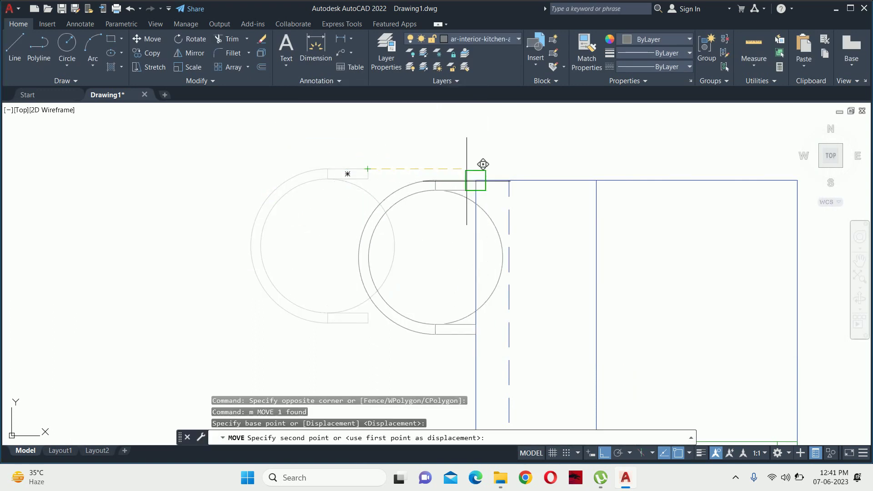
left_click(476, 181)
key("Escape")
key("Escape")
Shift the stool 9 inches to the left.
left_click(435, 235)
left_click(366, 184)
type("m")
key("Return")
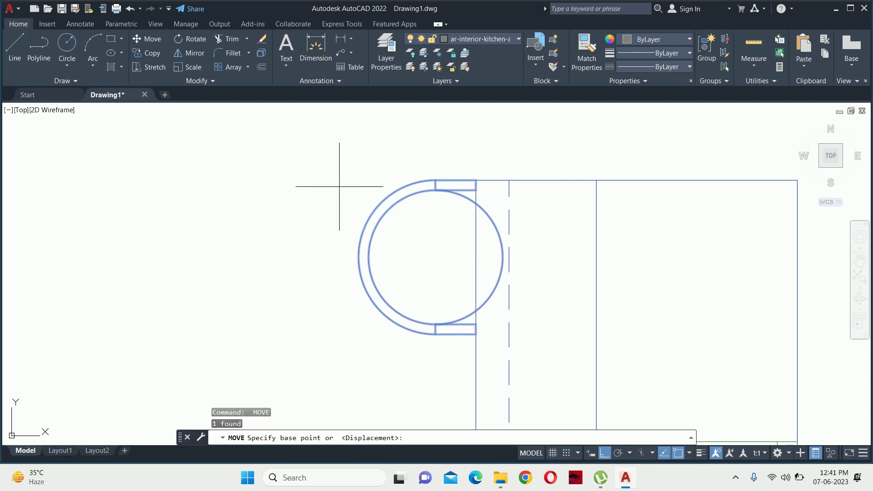
left_click(339, 195)
type("9")
key("Return")
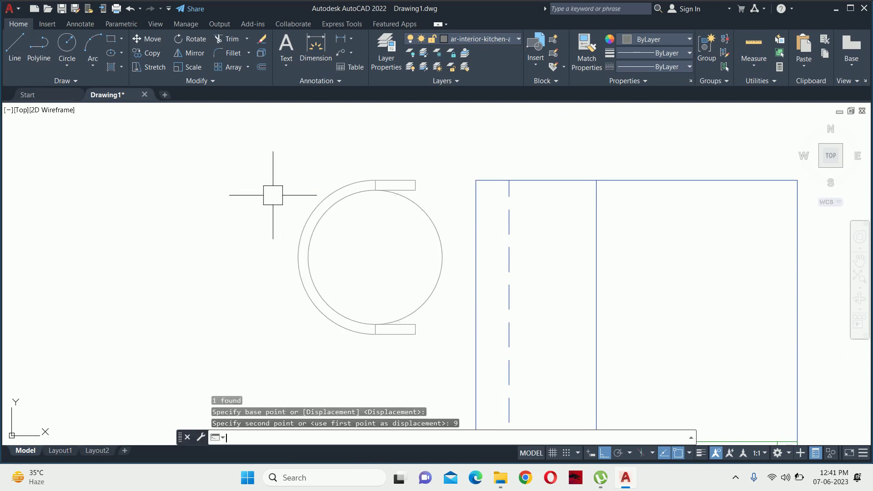
key("Escape")
key("Escape")
Push the stool 6 inches down beside the island.
scroll(423, 249, "down", 6)
scroll(419, 257, "up", 3)
middle_click_drag(418, 260, 412, 221)
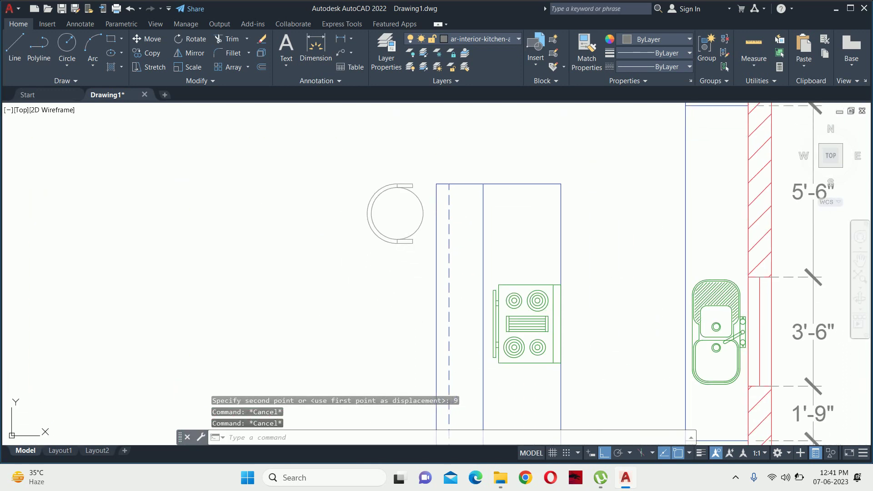
type("m")
key("Return")
left_click(388, 242)
key("Return")
left_click(327, 226)
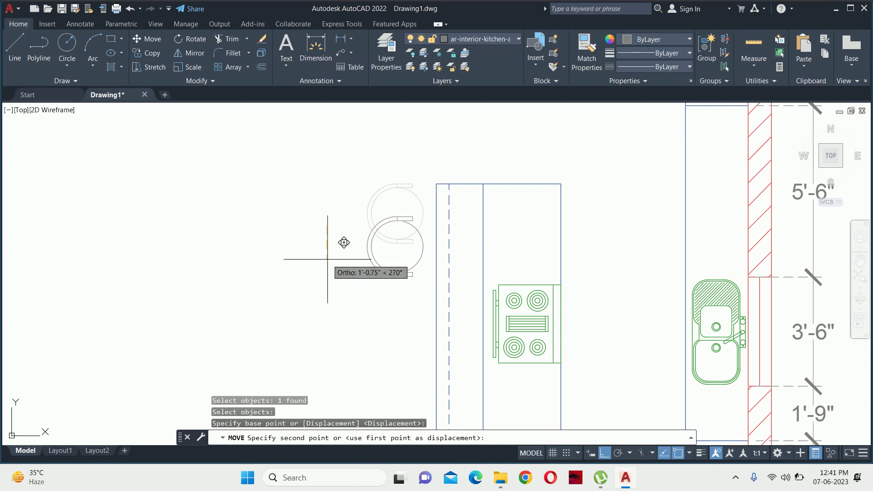
key("Return")
key("Escape")
key("Escape")
Copy the stool to a second position 2'6 below it.
scroll(388, 253, "down", 3)
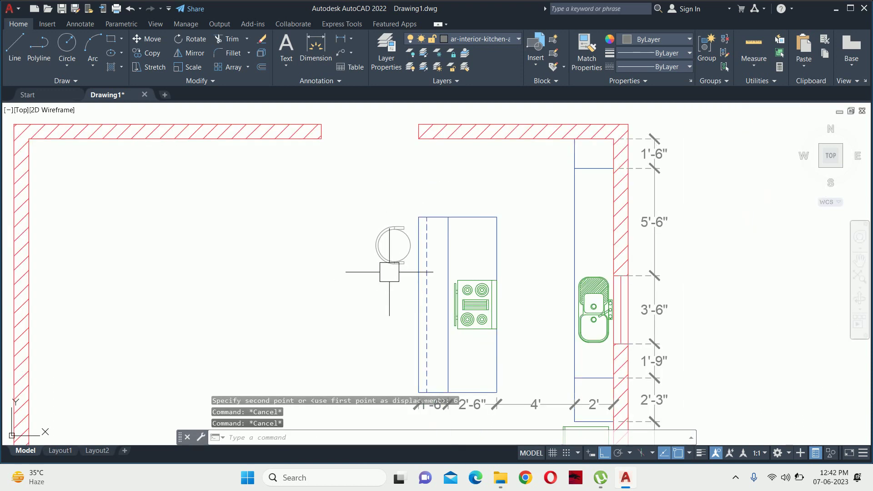
type("co")
key("Return")
left_click(376, 212)
key("Return")
left_click(370, 227)
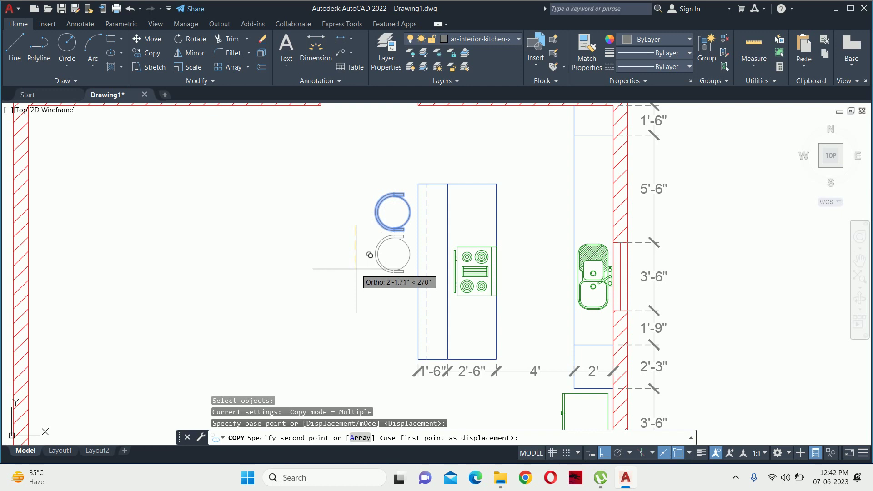
key("Return")
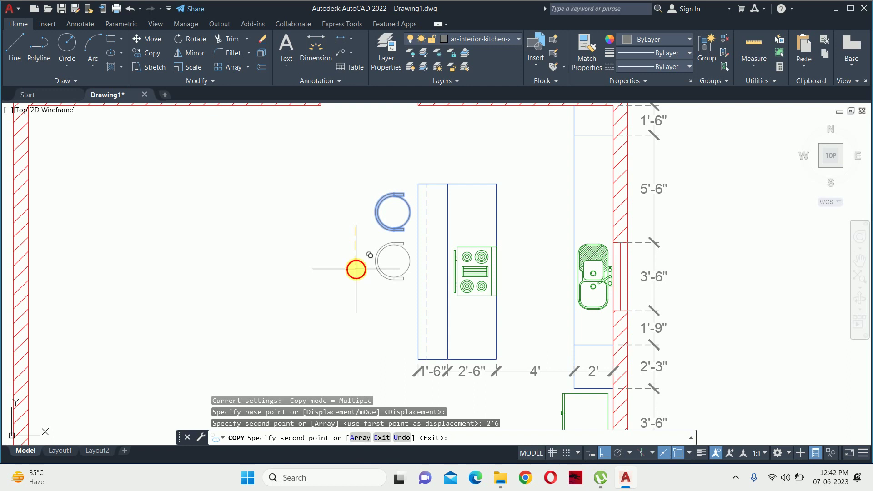
key("Escape")
key("Escape")
key("Escape")
Copy the lower stool to add a third and fourth stool along the island.
type("c")
key("Return")
left_click(401, 273)
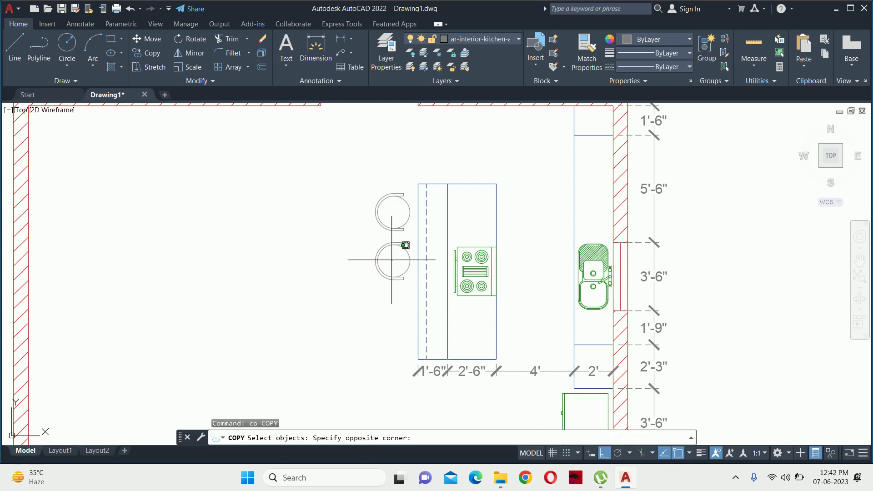
left_click(364, 230)
key("Return")
key("Escape")
key("Escape")
key("Return")
left_click(391, 245)
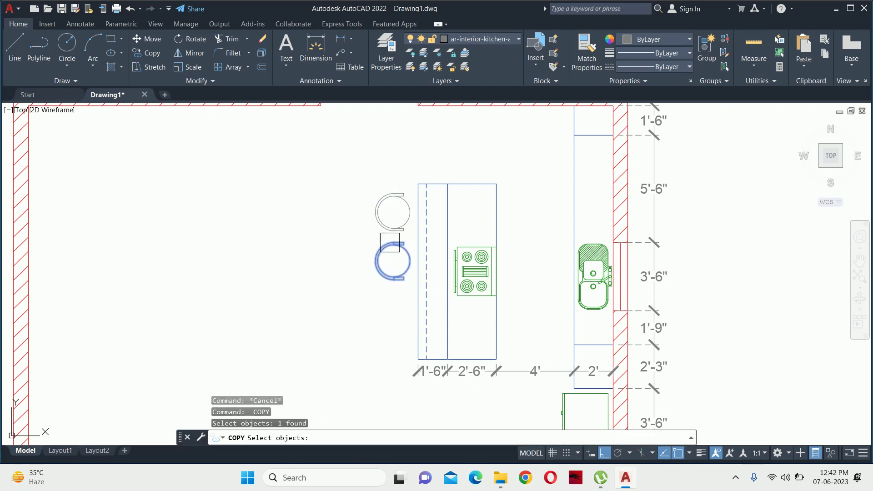
key("Return")
left_click(394, 211)
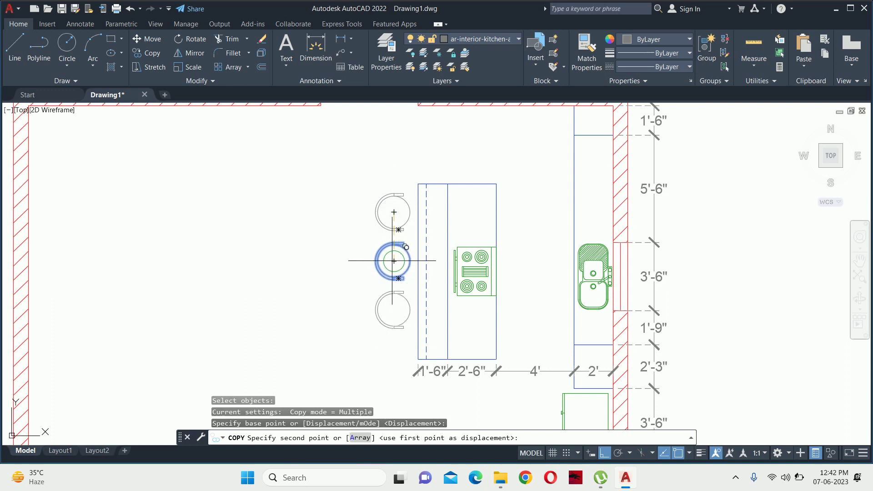
left_click(394, 261)
left_click(394, 309)
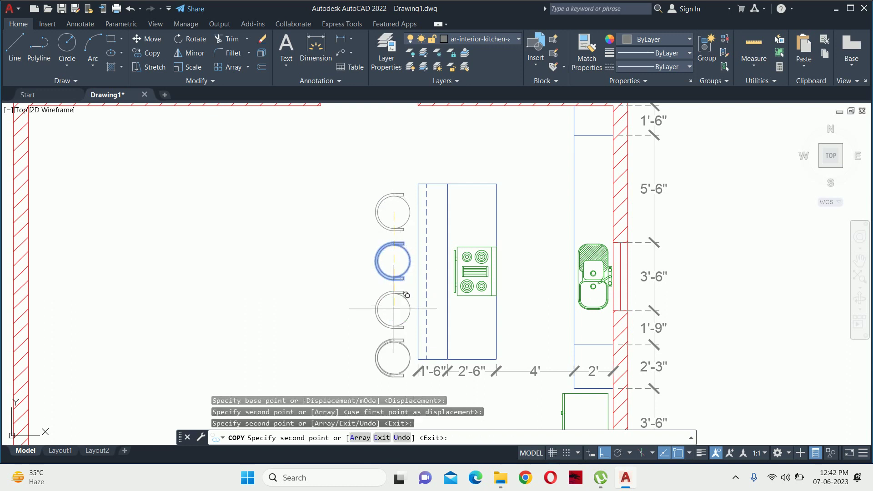
key("Escape")
key("Escape")
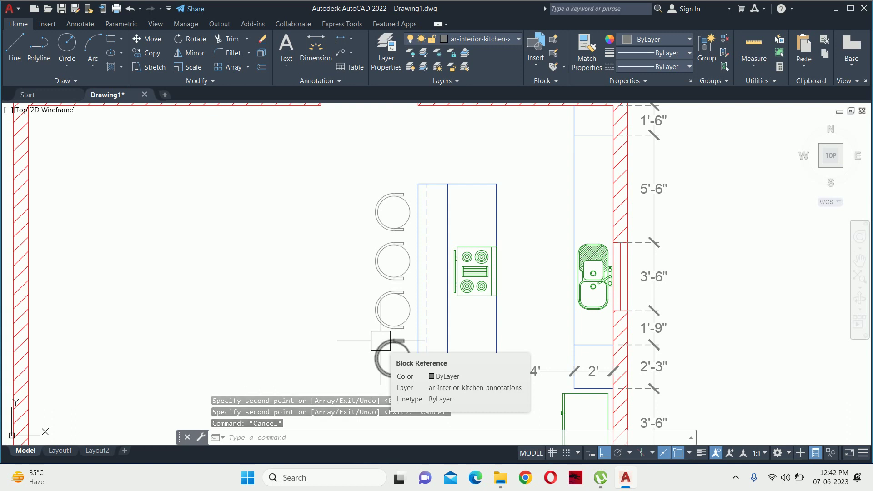
Move all four stools 6 inches upward with Ortho on.
type("m")
key("Return")
scroll(392, 361, "up", 2)
left_click(392, 361)
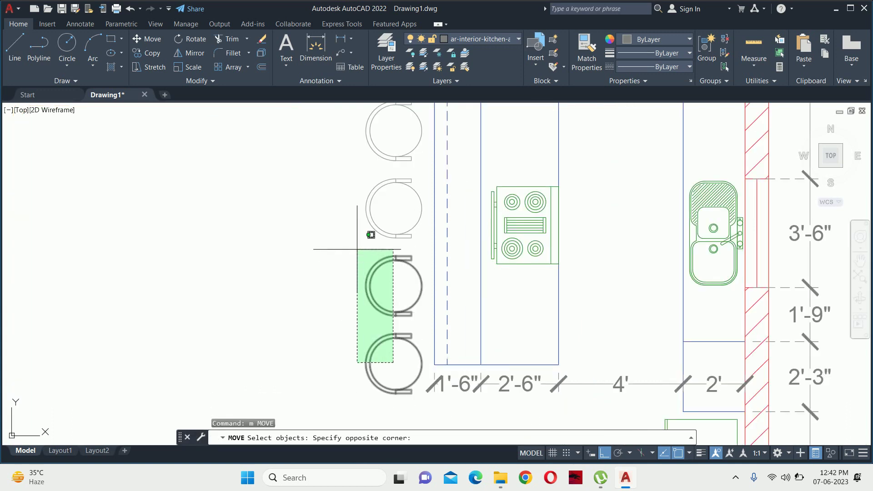
scroll(368, 223, "down", 2)
left_click(362, 201)
key("Return")
scroll(335, 255, "up", 2)
left_click(336, 259)
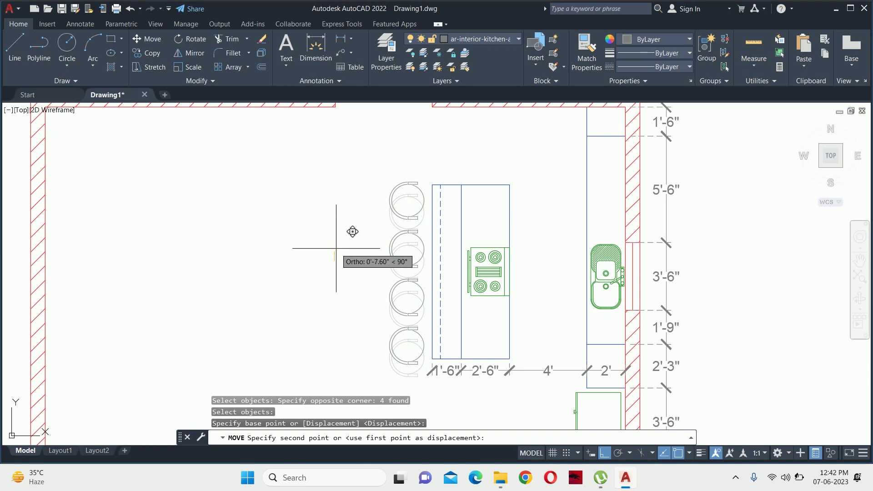
type("6")
key("Return")
key("Escape")
key("Escape")
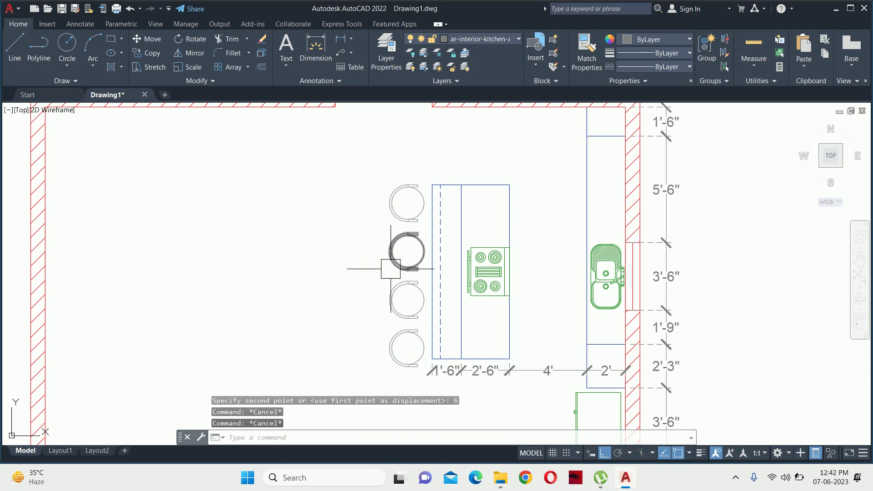
scroll(394, 298, "up", 2)
scroll(400, 291, "down", 2)
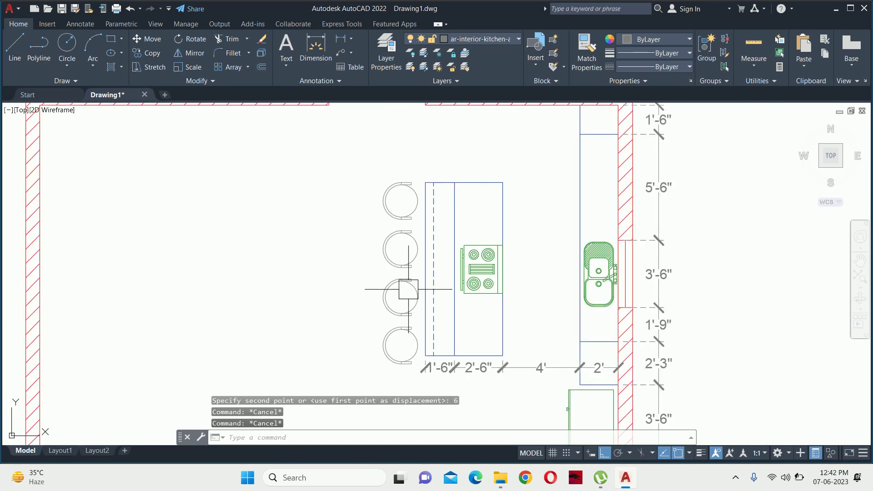
middle_click_drag(412, 273, 409, 314)
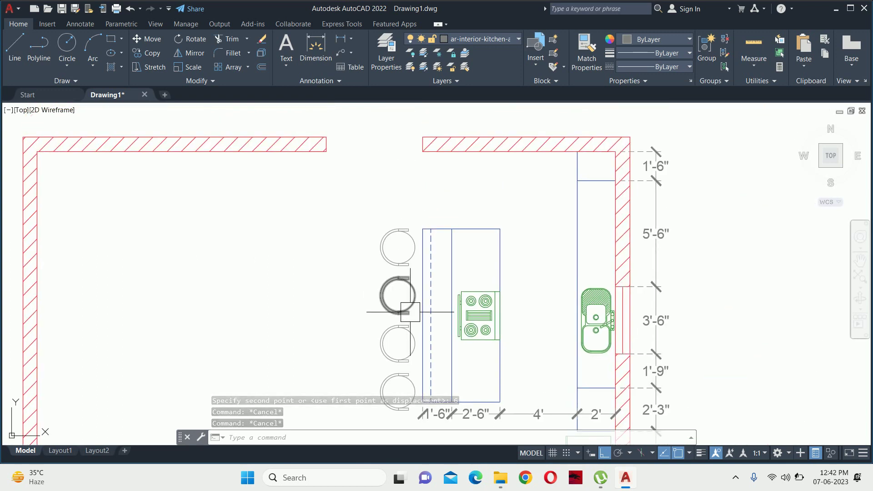
Open DesignCenter with DC, preview the Wall Cabinet block, then close it.
type("dc")
key("Return")
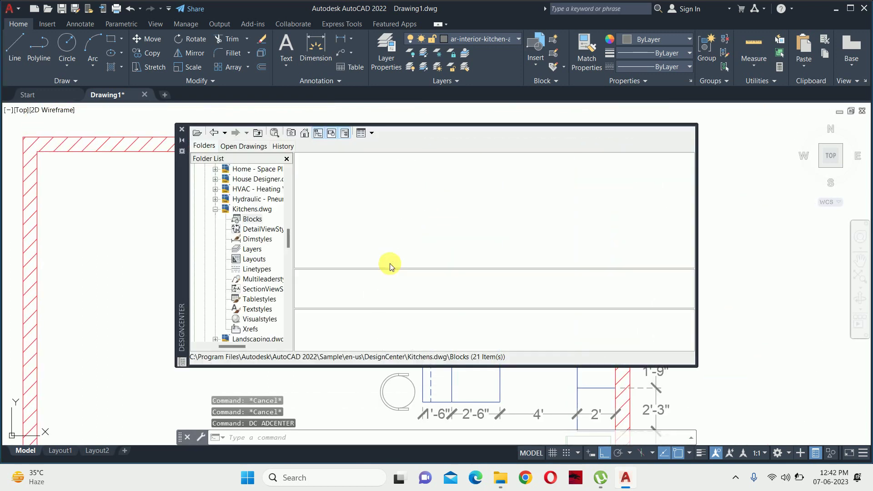
left_click(389, 267)
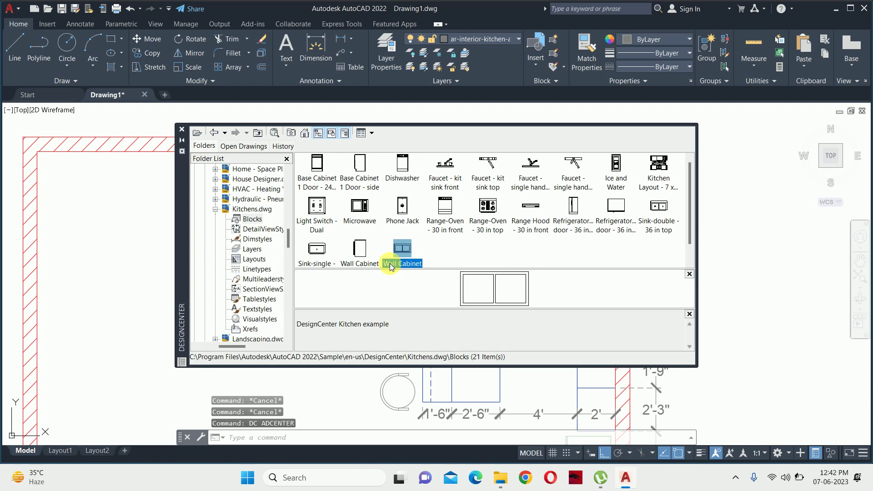
left_click(182, 129)
Select the top stool and open its block definition in the Block Editor.
left_click(367, 247)
key("Escape")
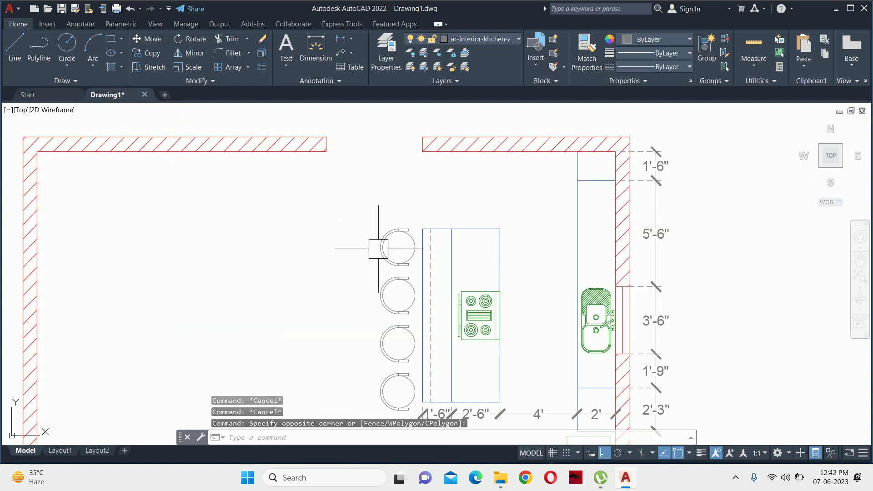
left_click(387, 256)
type("e")
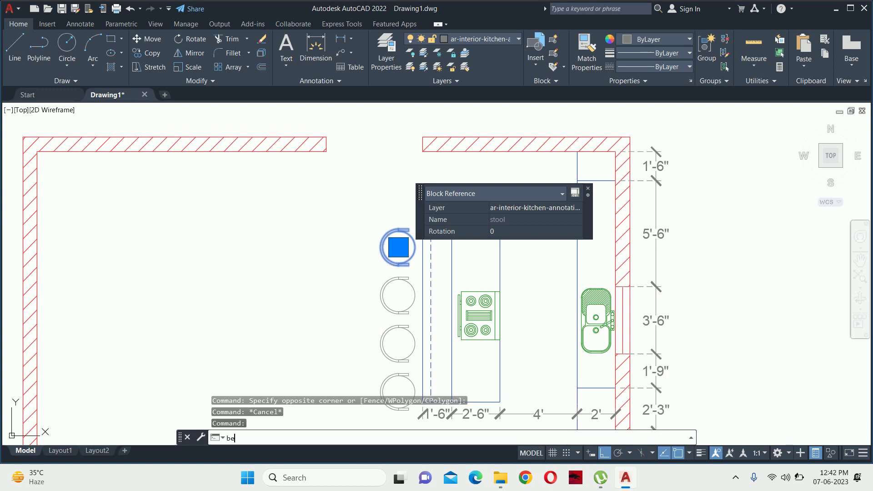
key("Return")
left_click(424, 312)
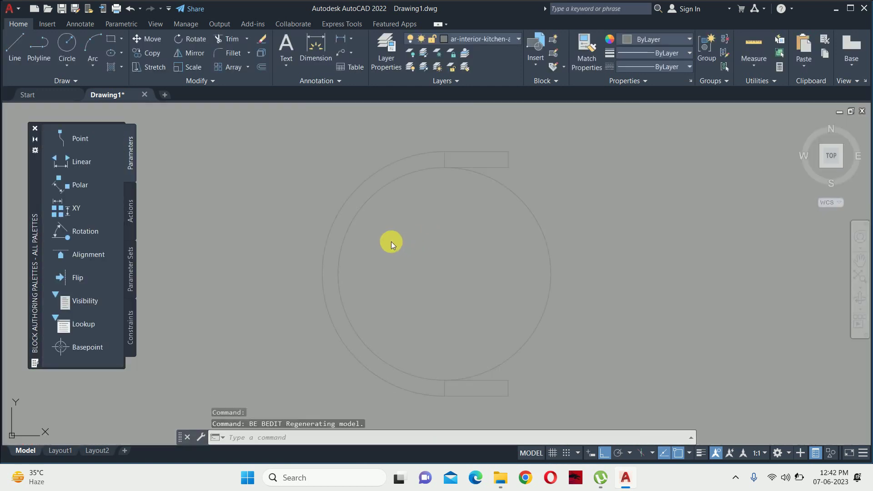
key("Escape")
Explode the stool's outer arc inside the Block Editor.
scroll(461, 209, "down", 2)
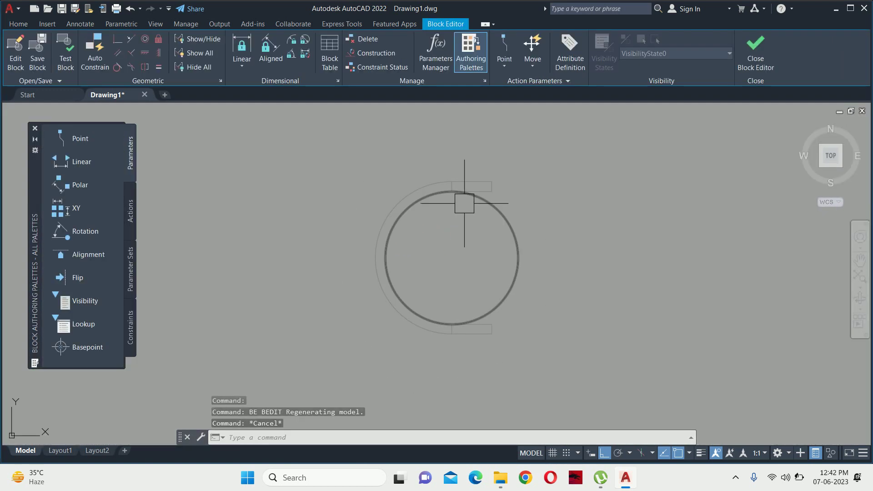
type("TR")
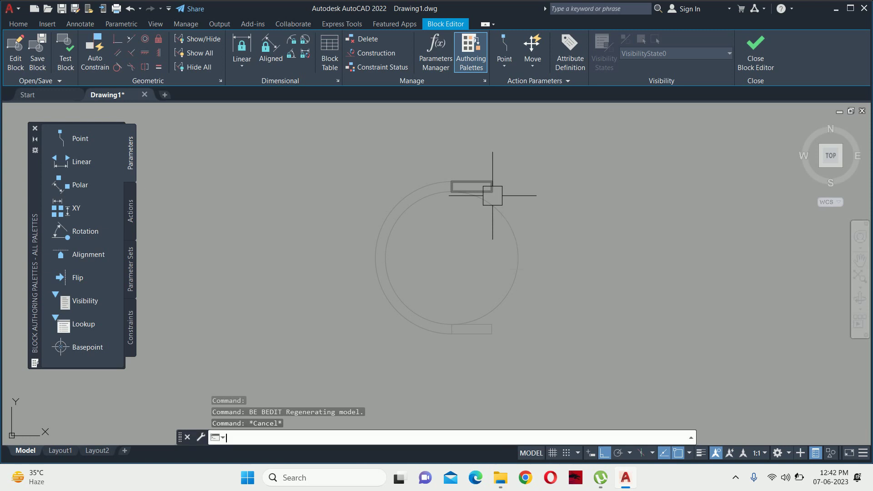
key("Escape")
scroll(479, 184, "up", 4)
type("x")
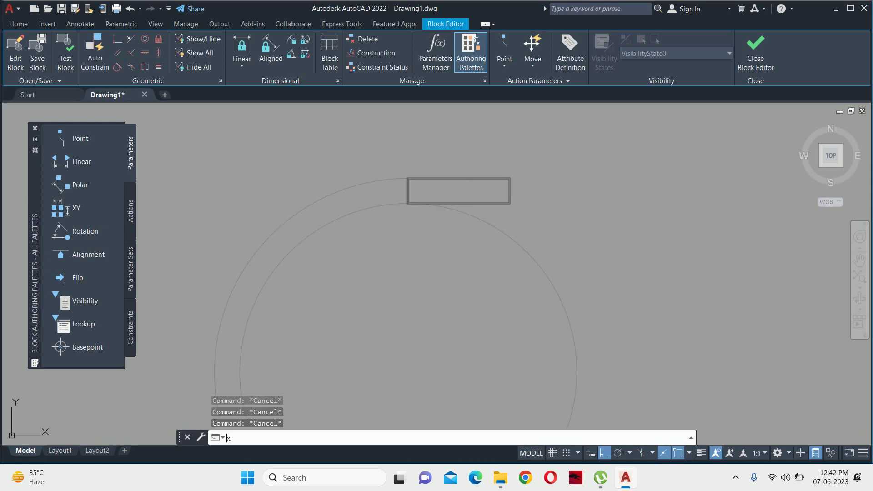
key("Return")
left_click(384, 177)
key("Return")
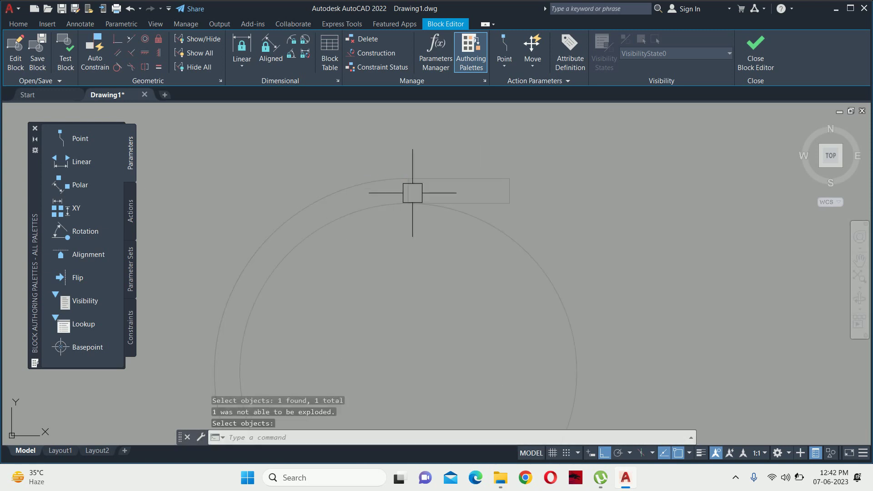
key("Return")
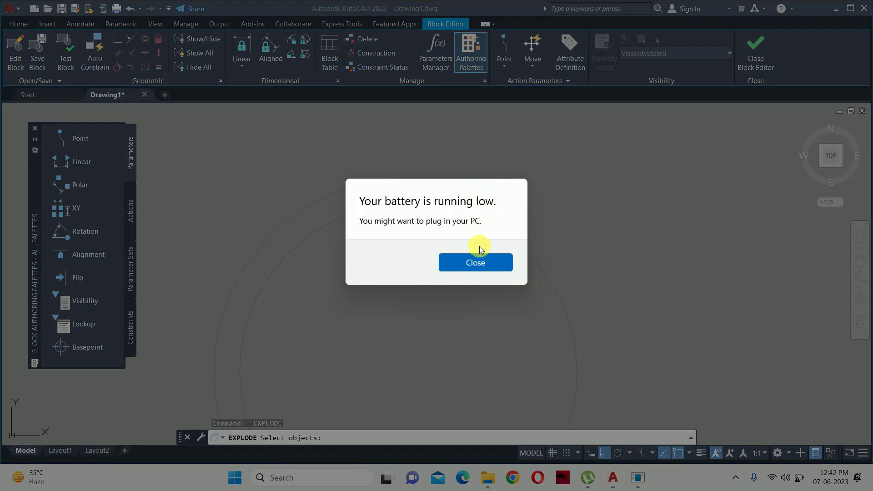
Dismiss the Windows low-battery warning and cancel the pending explode.
left_click(479, 263)
key("Escape")
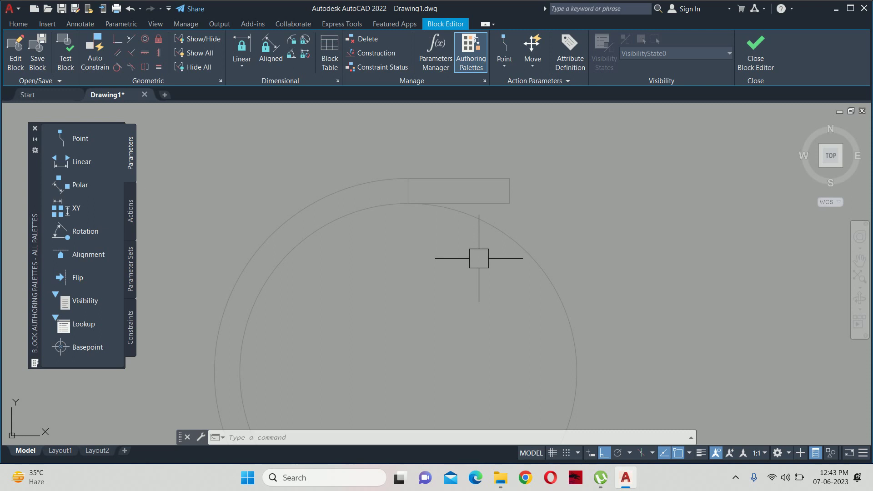
Join the top rectangle's edge with the stool's outer arc.
key("Escape")
key("Escape")
key("Escape")
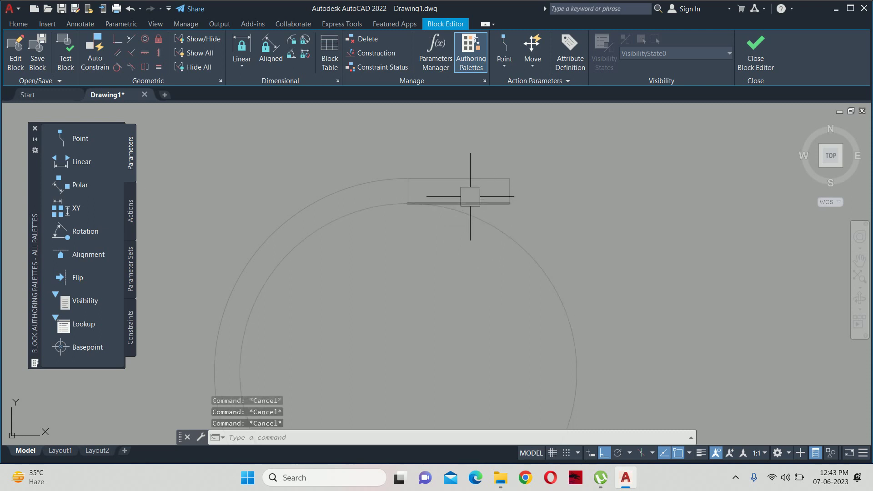
type("o")
key("Return")
type("3")
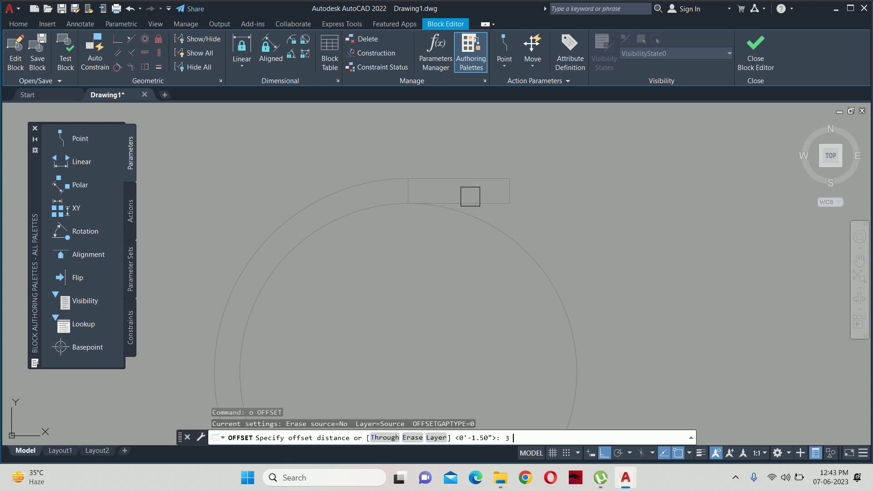
key("Return")
key("Escape")
type("j")
key("Return")
left_click(448, 179)
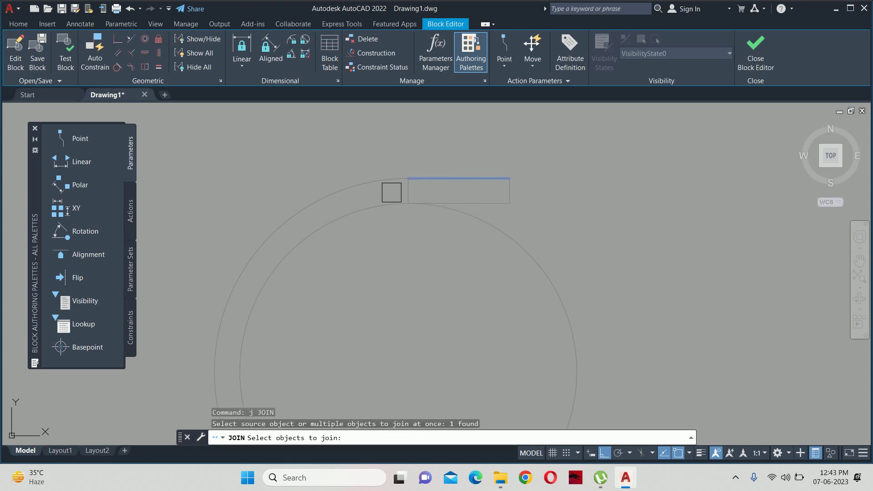
left_click(365, 188)
scroll(366, 203, "down", 5)
scroll(385, 272, "up", 4)
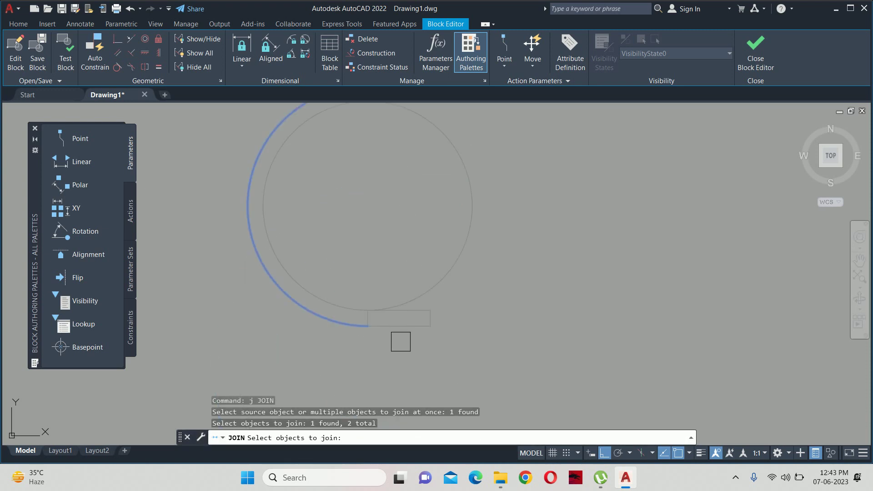
key("Return")
key("Escape")
key("Escape")
key("Escape")
Explode the bottom rectangle and join its bottom edge to the outer arc.
type("x")
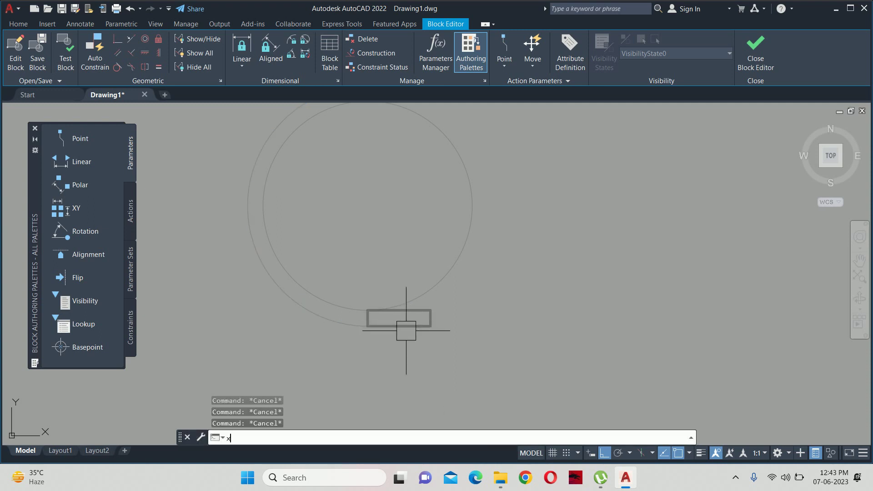
key("Return")
left_click(407, 327)
key("Return")
type("j")
key("Return")
left_click(381, 330)
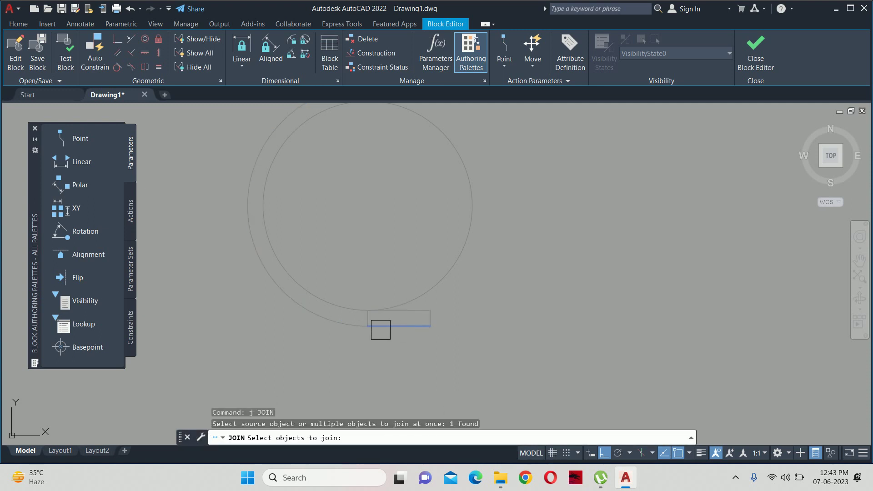
left_click(321, 324)
key("Return")
key("Escape")
key("Escape")
Delete the bottom rectangle's three leftover lines.
scroll(460, 320, "up", 3)
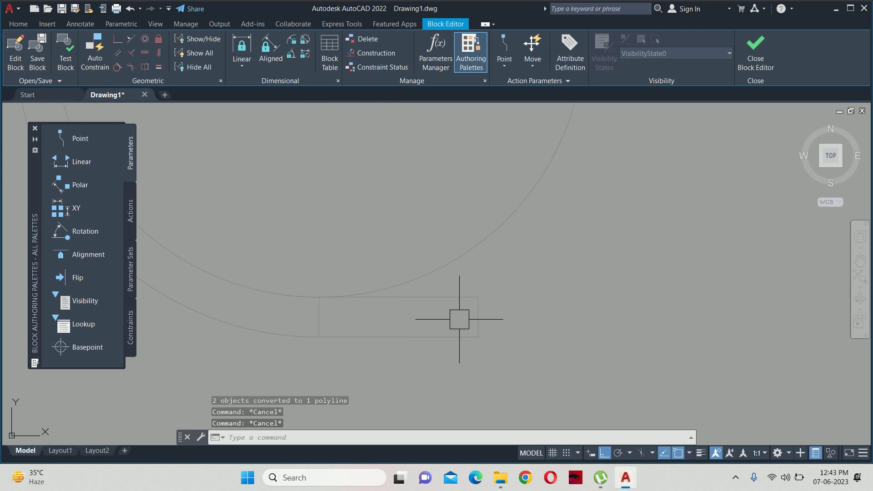
left_click(503, 293)
left_click(435, 301)
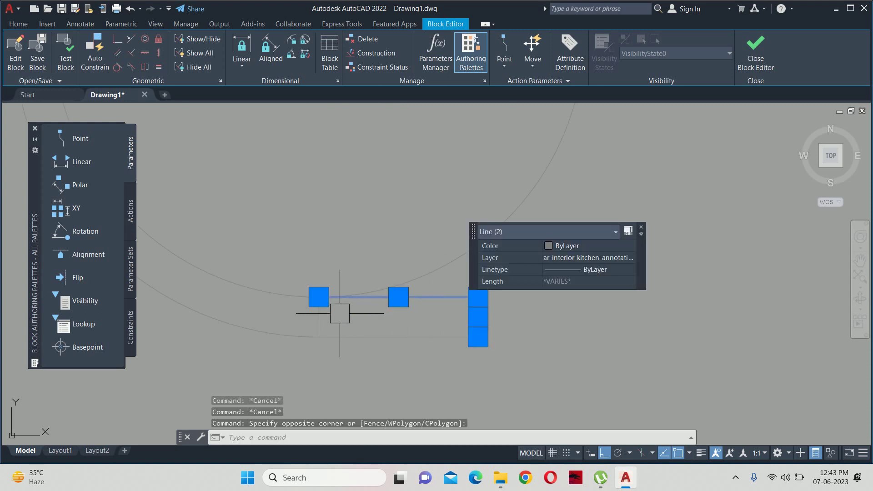
left_click(317, 312)
key("Delete")
scroll(343, 259, "down", 3)
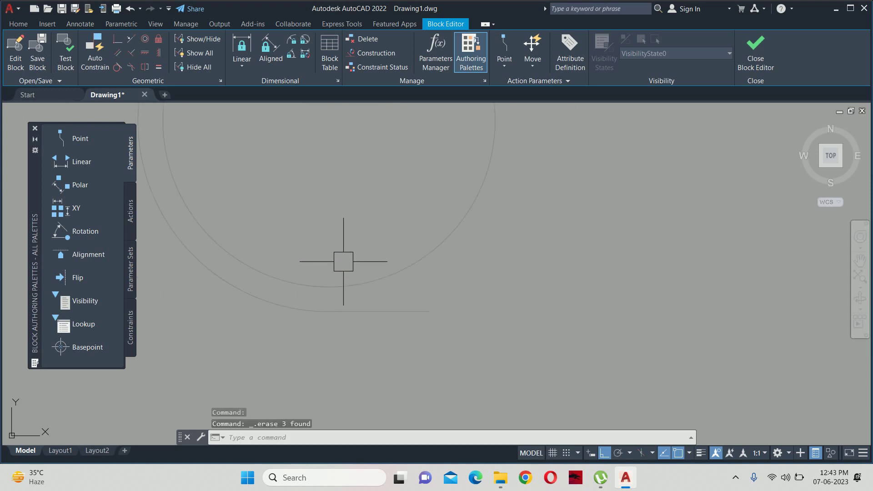
scroll(437, 335, "up", 2)
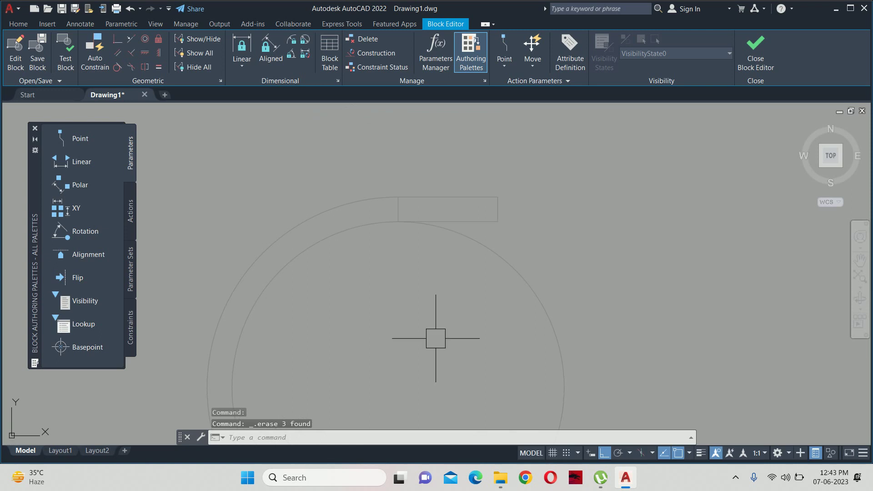
Window-select and delete the two vertical end lines.
left_click(529, 201)
left_click(486, 226)
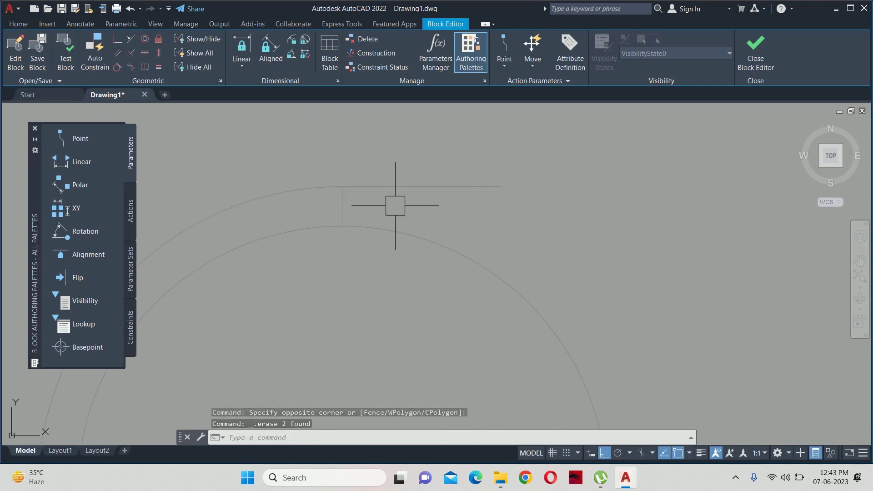
key("ctrl+z")
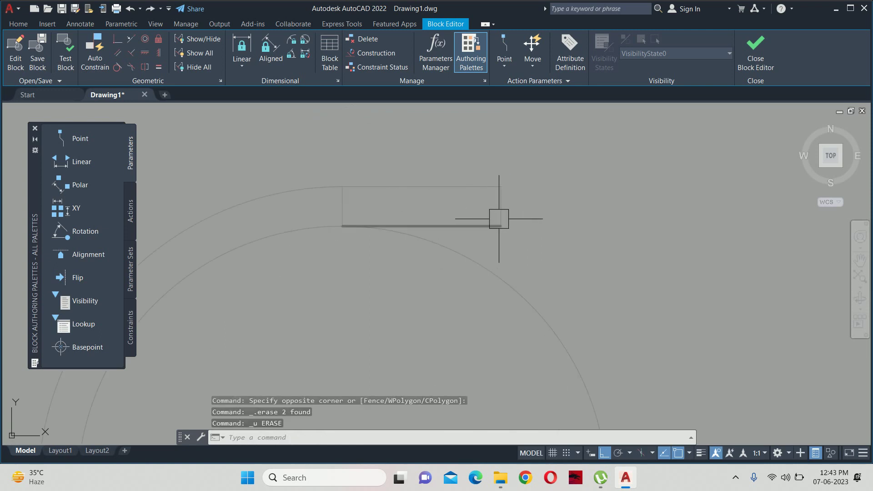
left_click(512, 213)
left_click(486, 230)
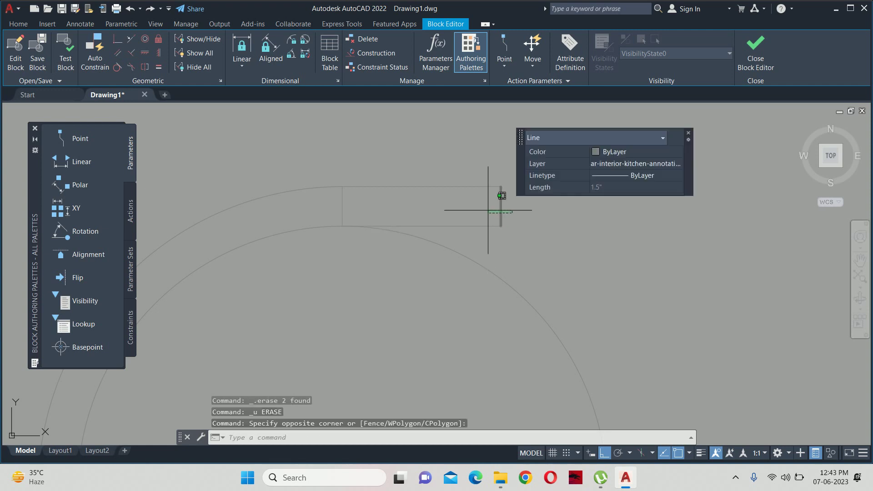
left_click(342, 206)
key("Delete")
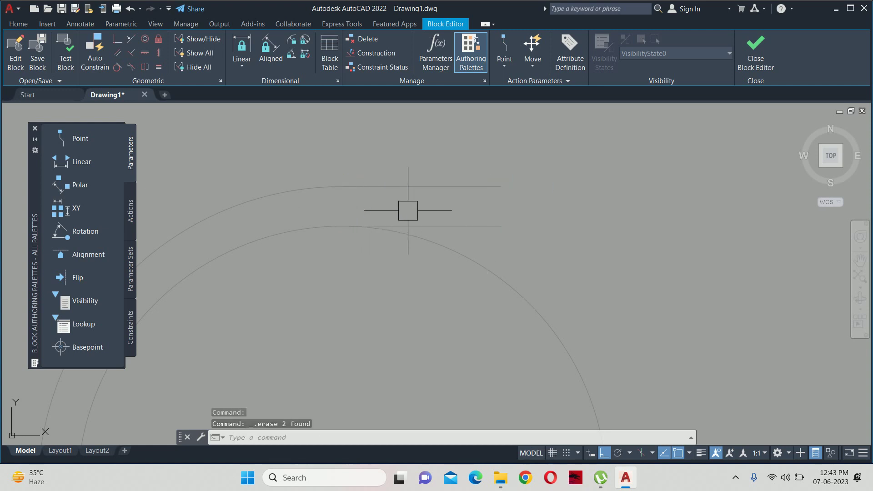
Try offsetting the outer arc by 3, then cancel.
scroll(423, 289, "down", 2)
key("Escape")
key("Escape")
key("Escape")
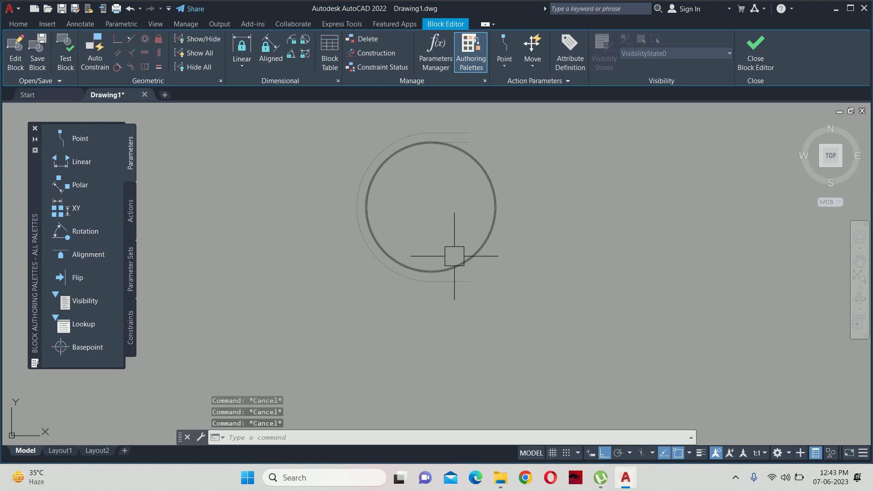
type("o")
key("Return")
type("3")
key("Return")
left_click(460, 281)
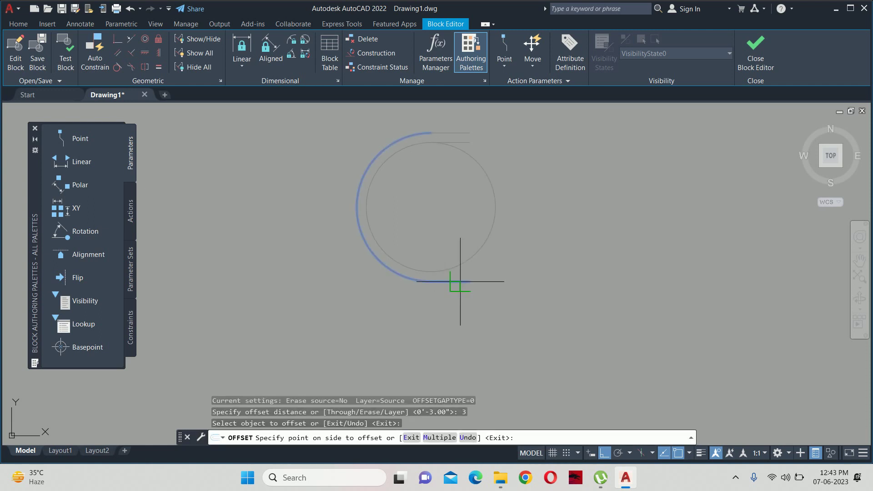
key("Escape")
key("Escape")
key("Escape")
key("Escape")
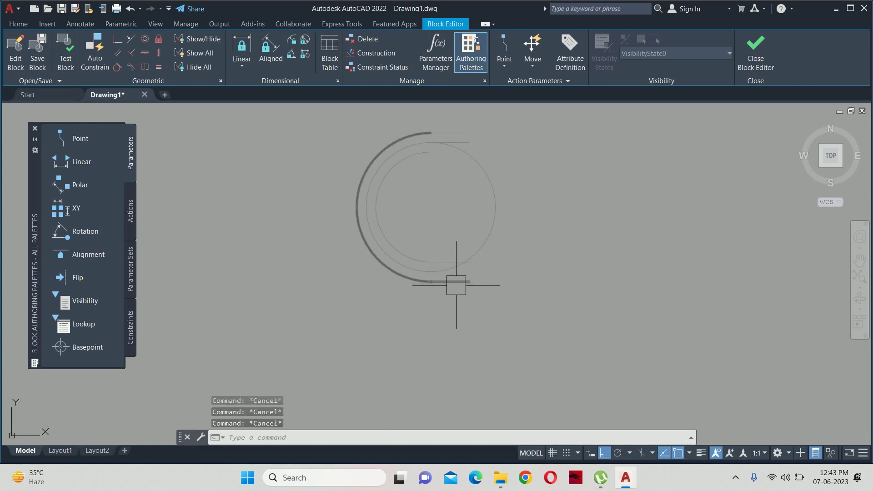
scroll(448, 291, "up", 4)
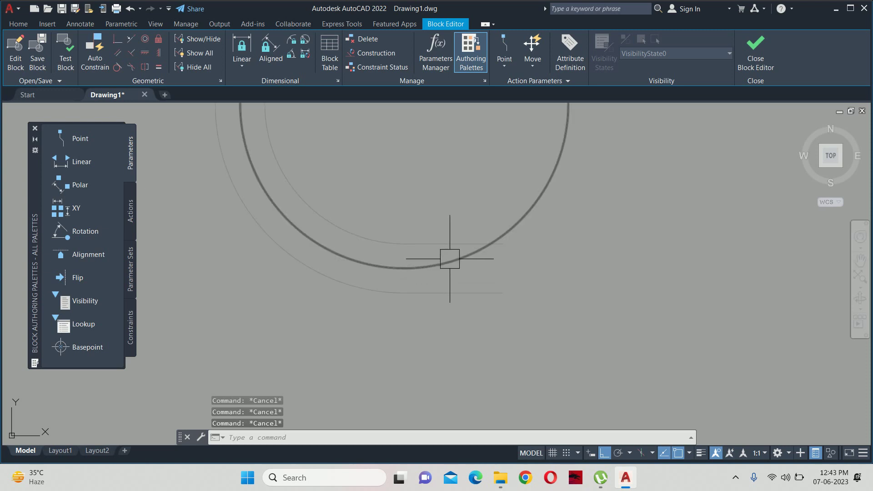
Offset the seat circle inward by 1.5, then erase the unwanted offset circle.
type("o")
key("Return")
type("1")
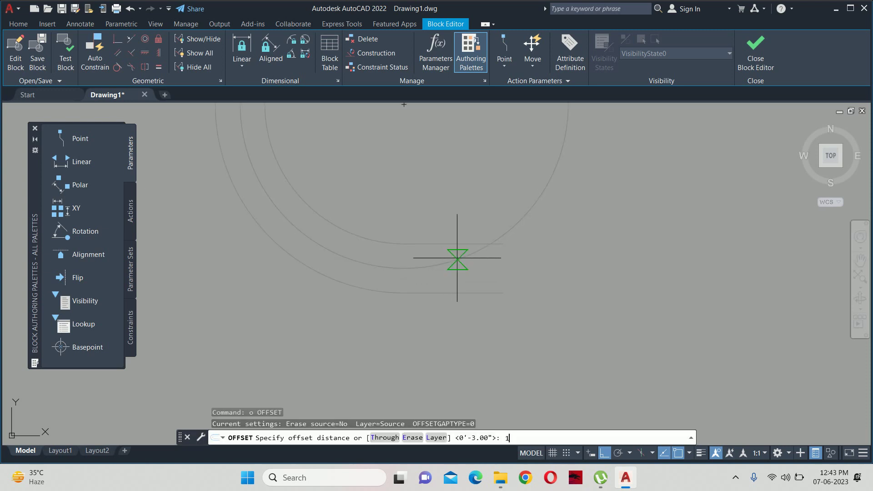
type("5")
key("Return")
left_click(528, 207)
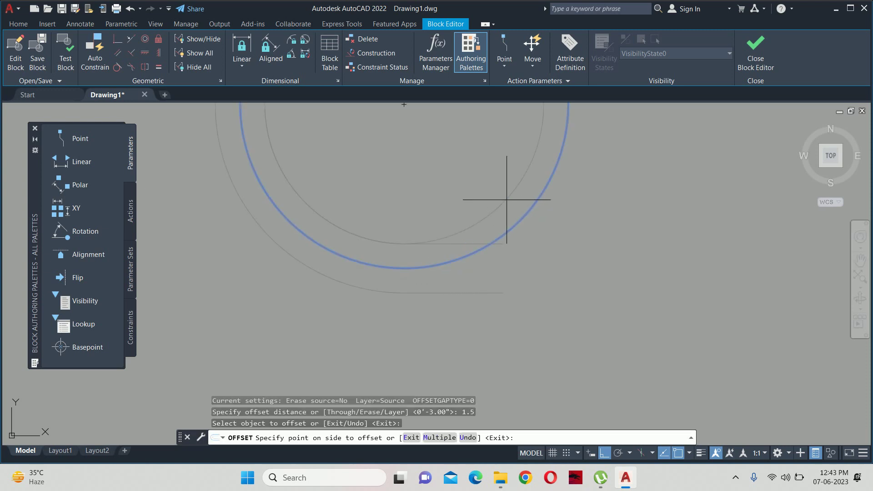
left_click(500, 212)
key("Escape")
key("Escape")
left_click(523, 227)
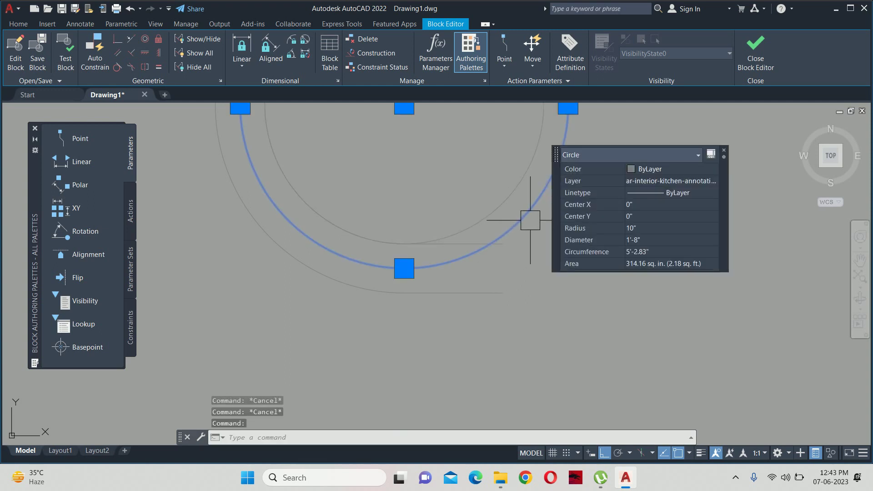
key("Delete")
scroll(512, 244, "down", 2)
scroll(507, 245, "down", 1)
scroll(496, 157, "up", 1)
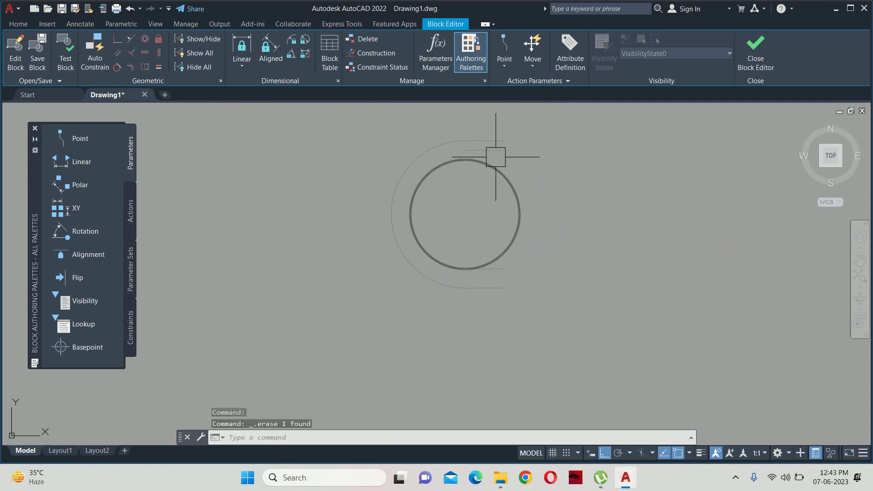
left_click(496, 157)
Attempt a 1.5 offset of the top end line, then cancel it.
key("Escape")
key("Return")
type("1.")
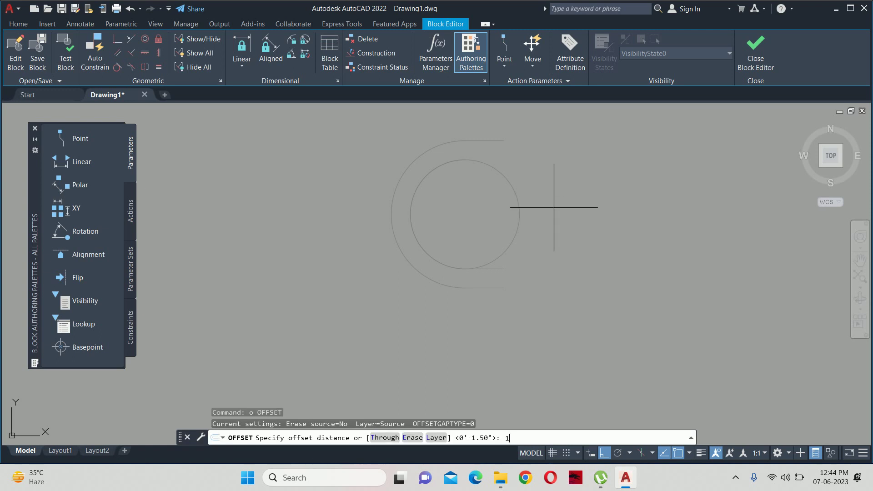
type("5")
key("Return")
left_click(503, 143)
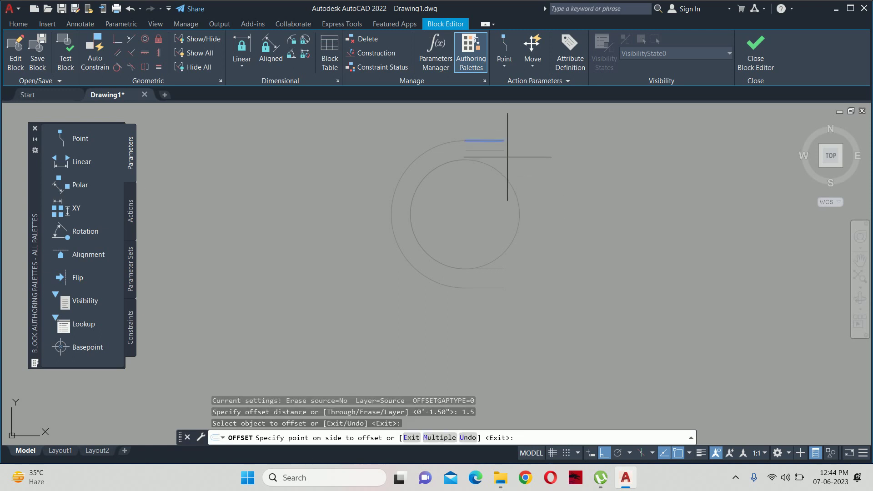
key("Escape")
key("Escape")
key("Escape")
left_click(490, 283)
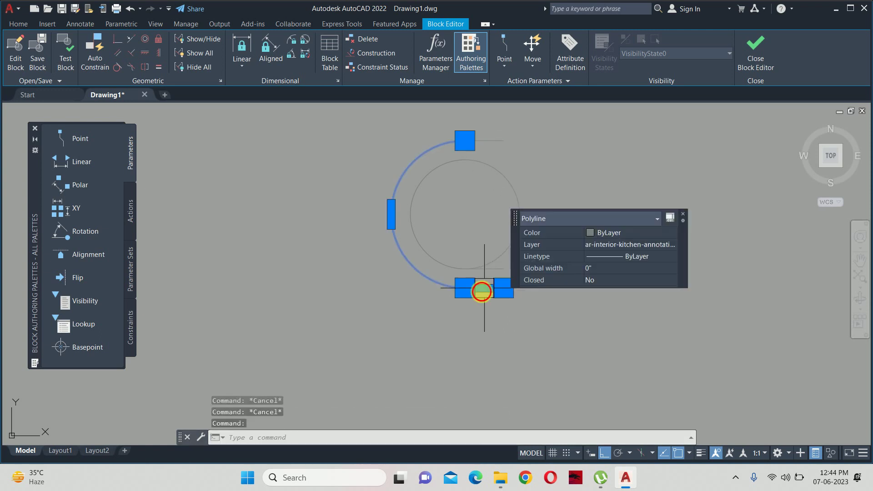
key("Escape")
Join the top end line to the outer arc as one polyline.
type("j")
key("Return")
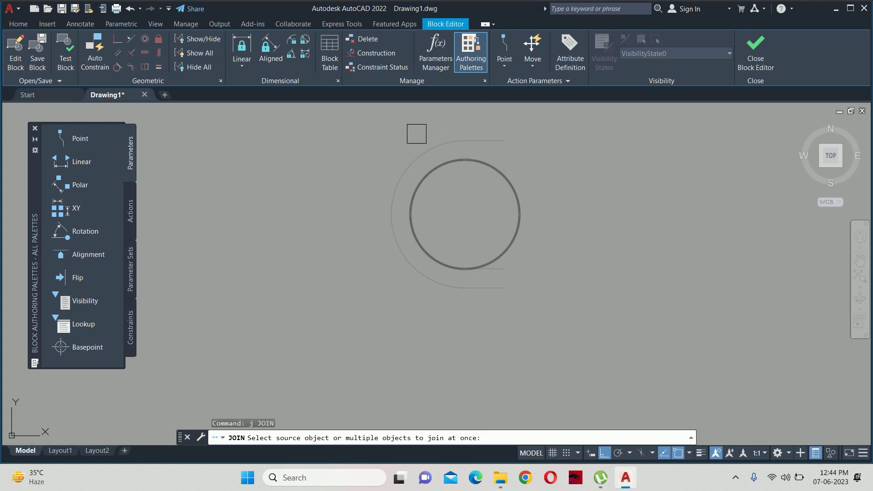
left_click(419, 155)
left_click(501, 132)
key("Return")
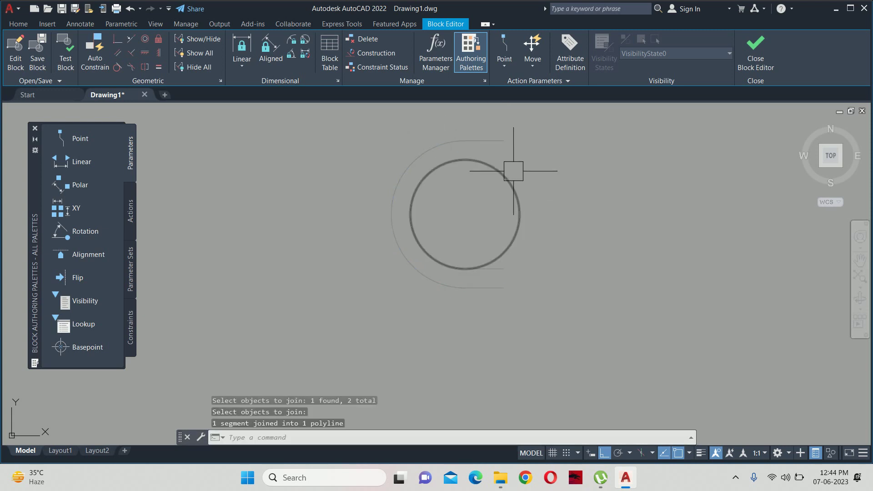
key("Escape")
left_click(501, 141)
key("Escape")
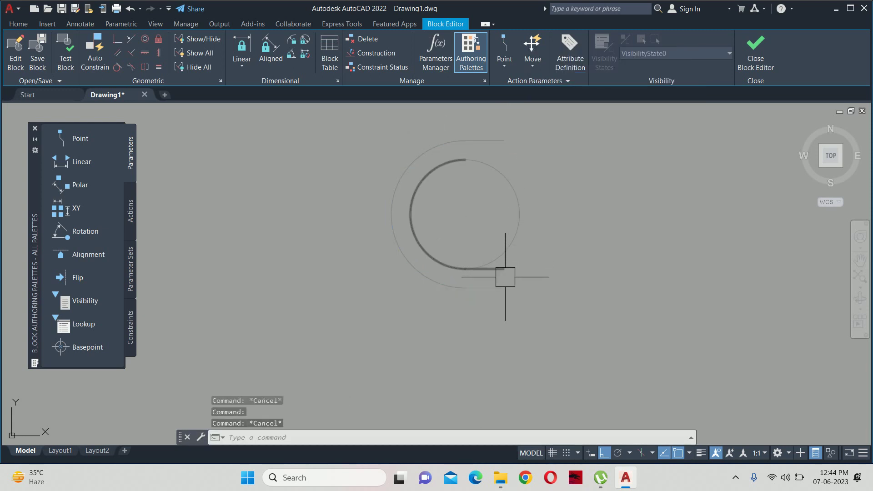
Delete the thick arc polyline and offset the arc 1.5 inward.
scroll(504, 272, "up", 2)
left_click(503, 267)
key("Delete")
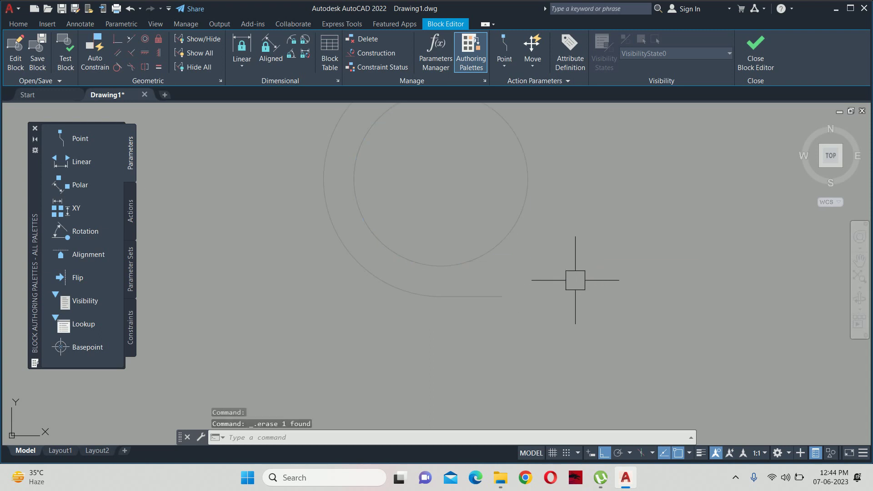
type("o")
key("Return")
type("1")
key("Return")
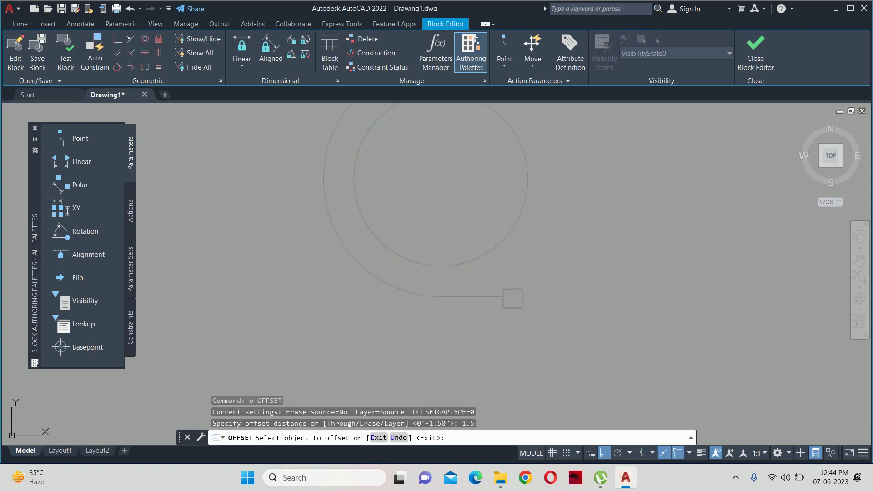
left_click(502, 297)
left_click(502, 281)
key("Escape")
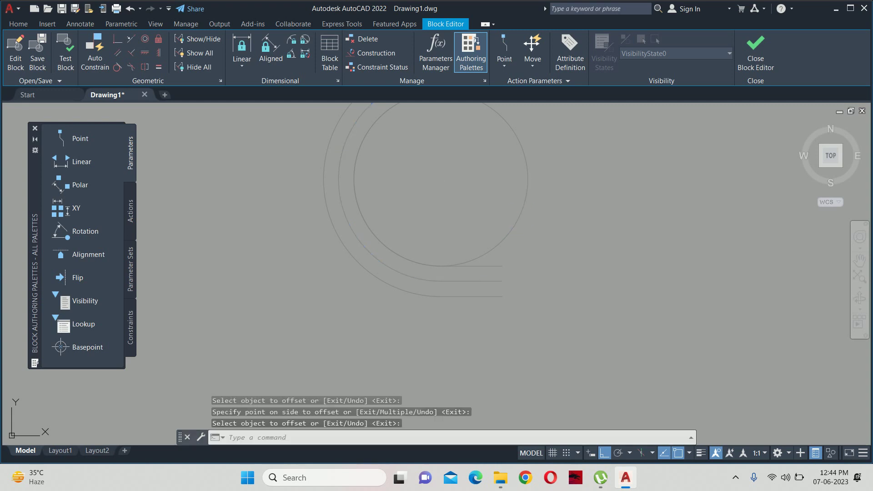
key("Escape")
left_click(501, 296)
key("Escape")
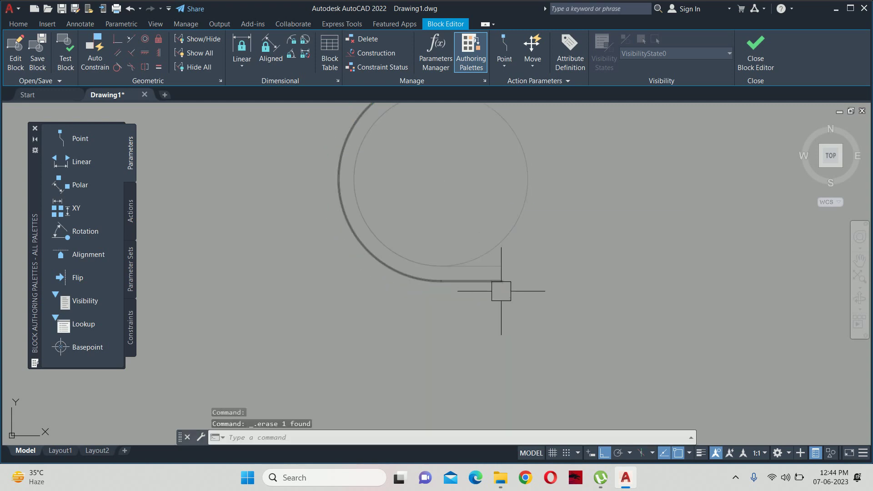
Draw a line across the band's ends and trim the part inside the seat circle.
type("l")
key("Return")
left_click(502, 281)
middle_click_drag(502, 281, 513, 415)
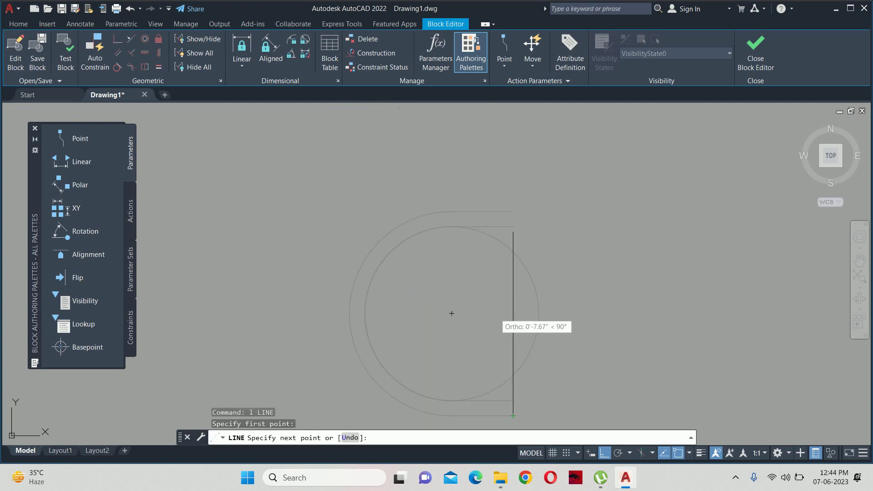
left_click(512, 211)
key("Escape")
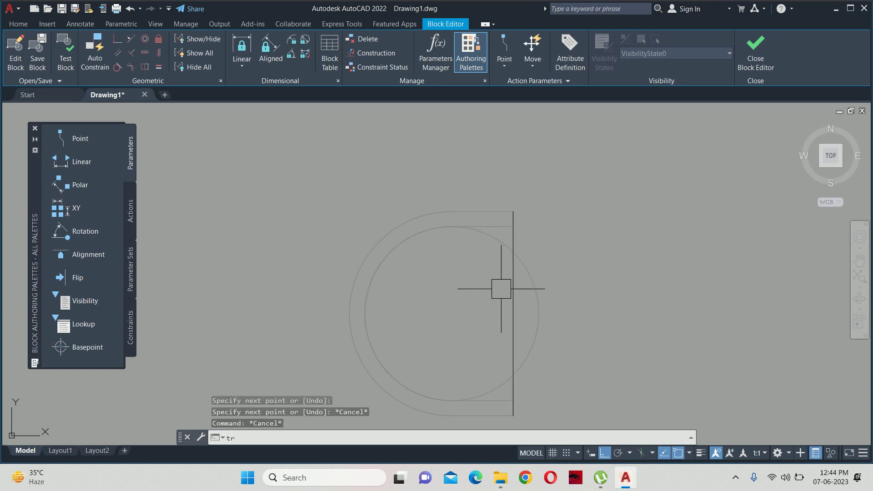
type("tr")
key("Return")
left_click(512, 301)
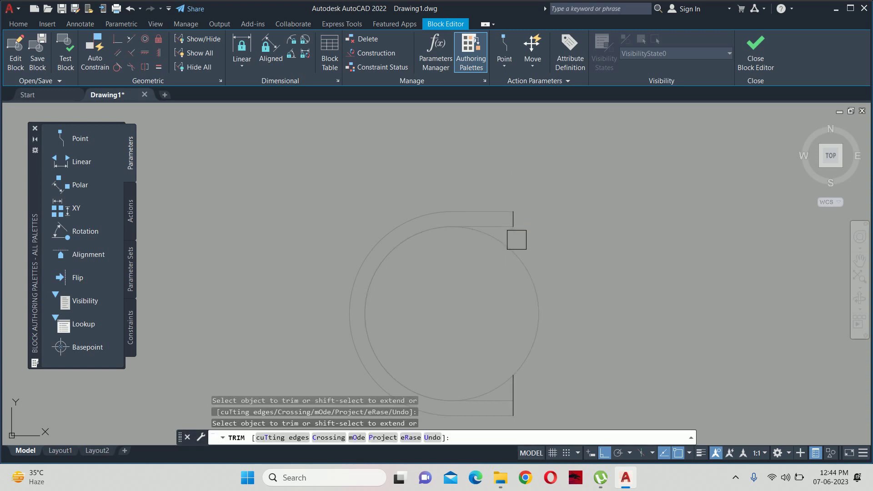
middle_click_drag(517, 240, 513, 120)
key("Escape")
key("Escape")
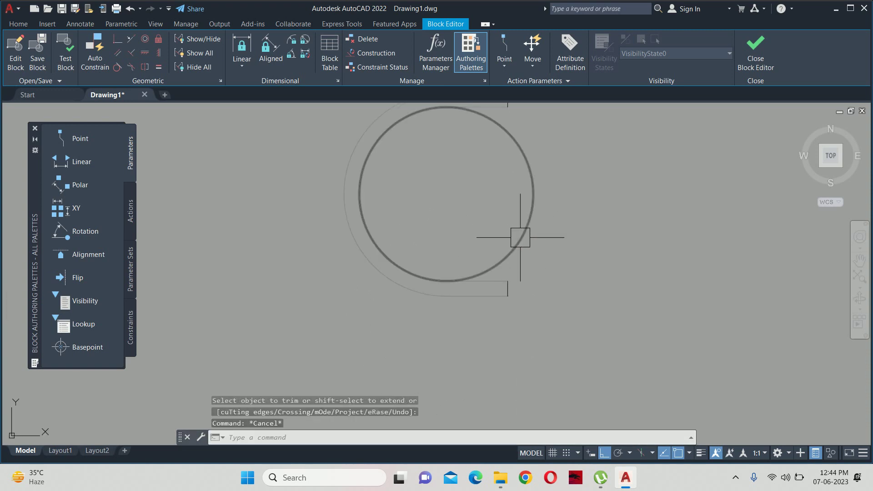
scroll(523, 273, "down", 2)
key("Escape")
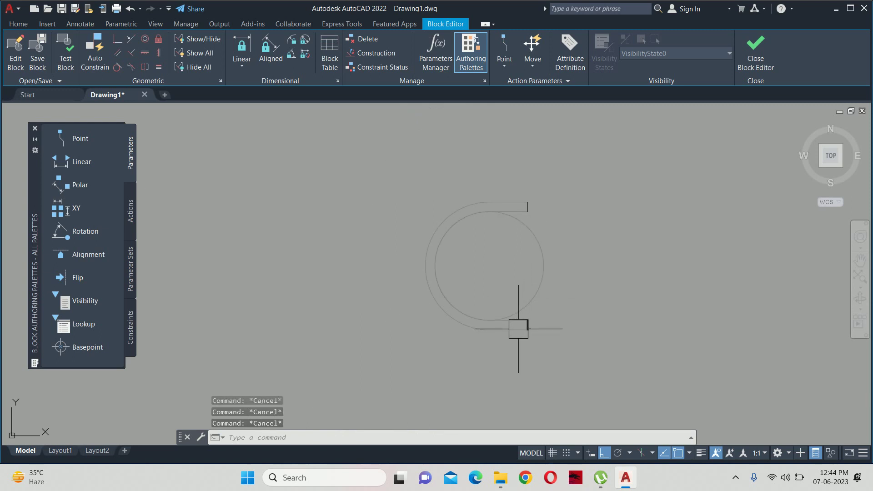
Try a seat diameter dimension and Match Properties from the C arc, then close the Block Editor.
type("ai")
key("Return")
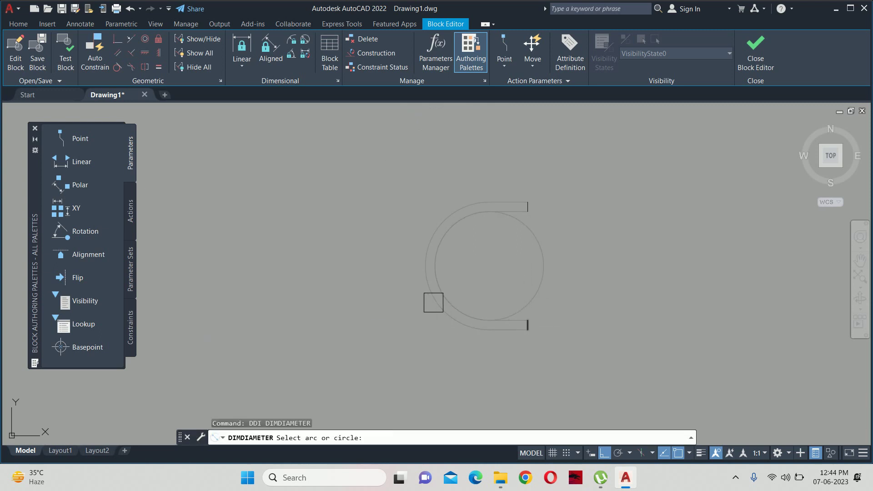
left_click(433, 300)
key("Escape")
key("Escape")
key("Escape")
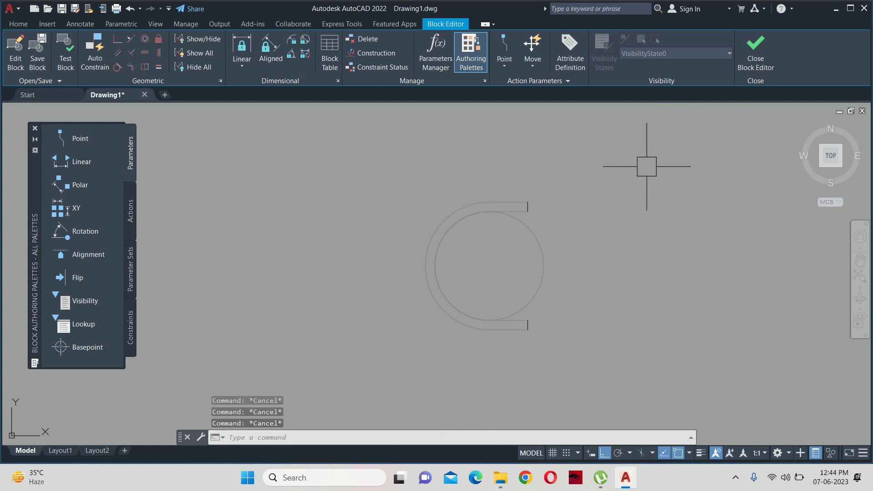
type("ma")
key("Return")
left_click(449, 282)
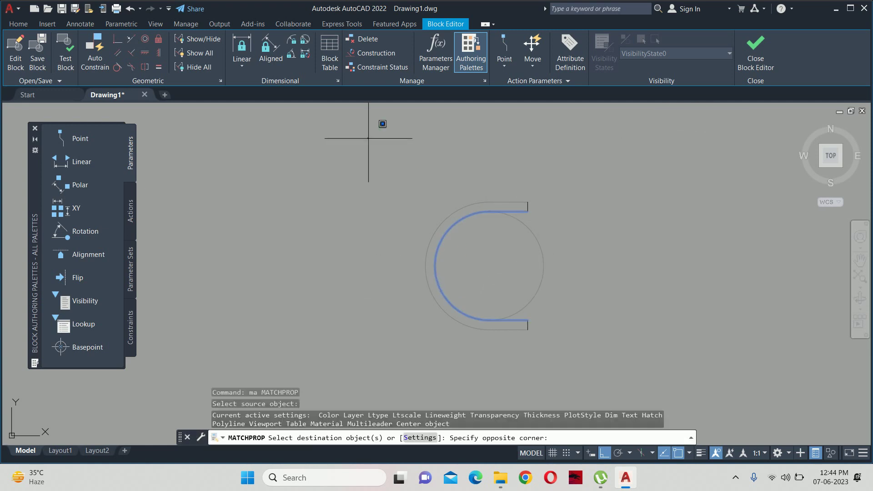
key("Escape")
left_click(755, 50)
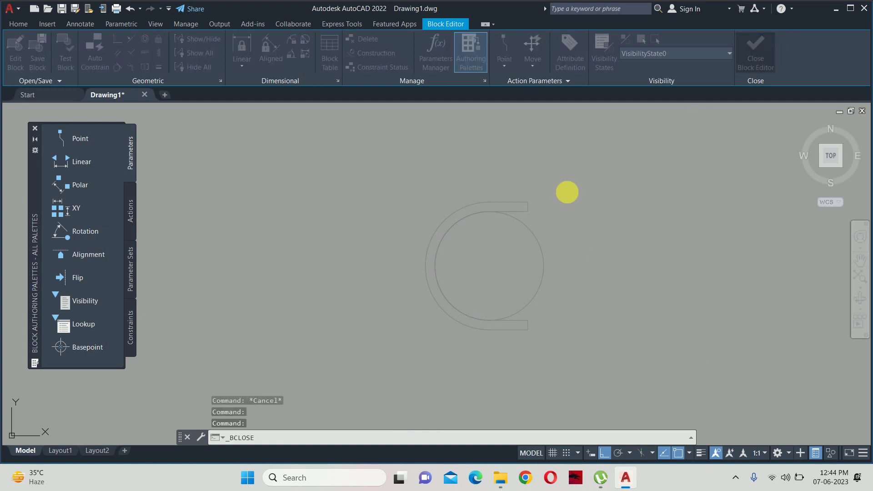
Save the block edits and move the bottom stool slightly higher.
left_click(453, 212)
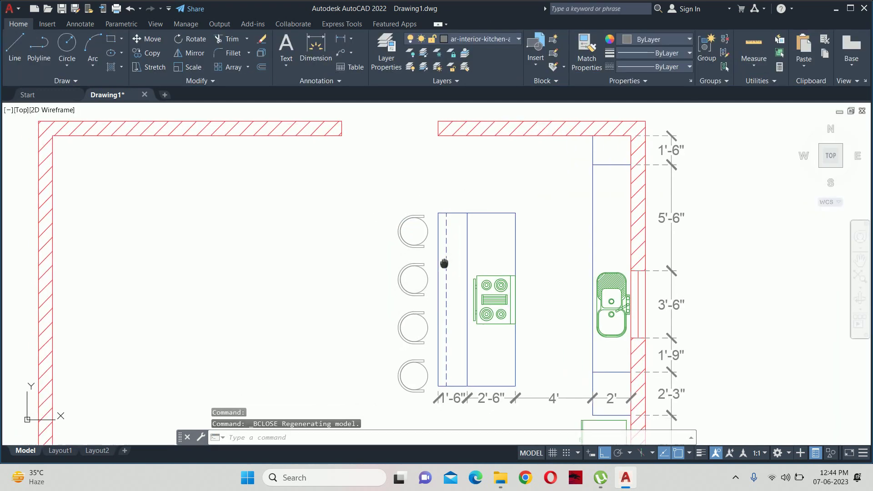
key("Escape")
key("Escape")
key("Escape")
scroll(471, 237, "down", 2)
type("m")
key("Return")
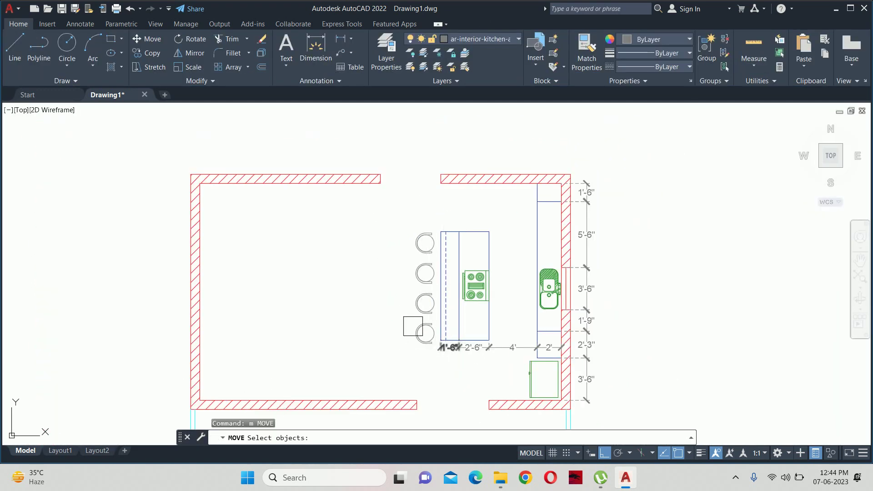
left_click(414, 327)
key("Return")
scroll(410, 330, "up", 6)
left_click(395, 343)
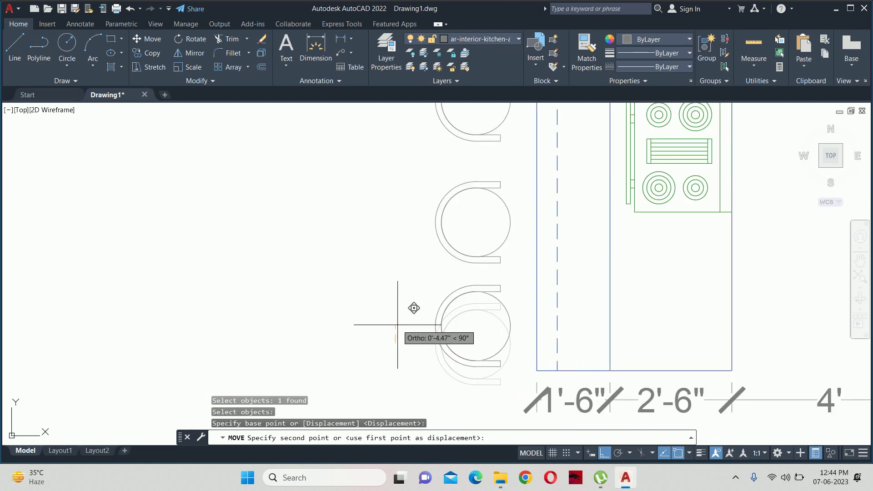
left_click(398, 334)
Move two stools up by 2 using a crossing window.
middle_click_drag(435, 259, 438, 273)
key("Return")
left_click(479, 352)
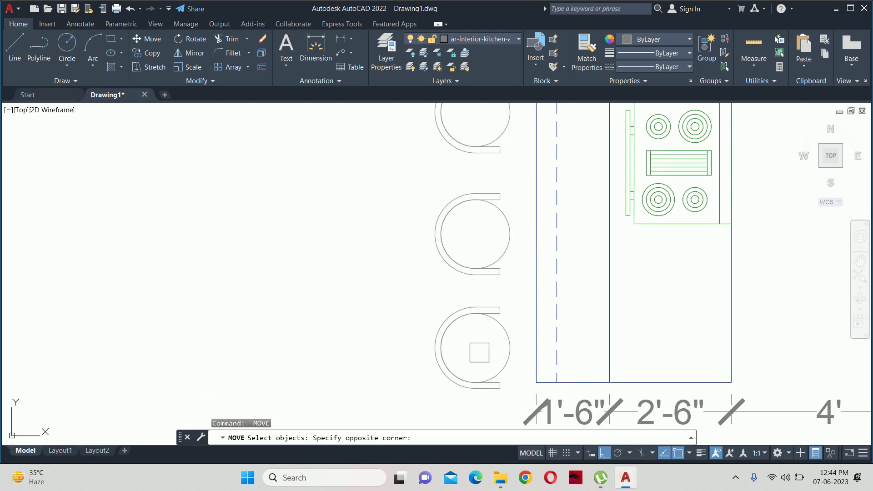
left_click(441, 217)
key("Return")
left_click(373, 292)
type("2")
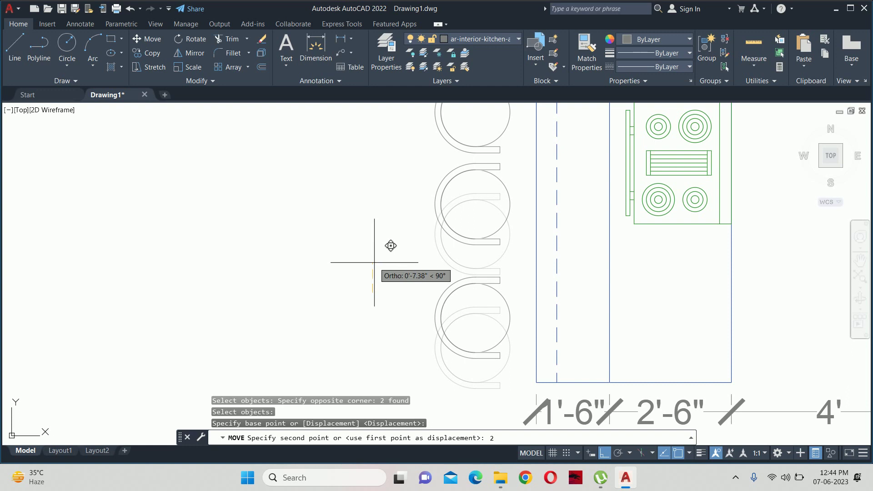
key("Return")
Move three stools up by 2 using a crossing window.
key("Return")
left_click(477, 371)
scroll(399, 224, "down", 4)
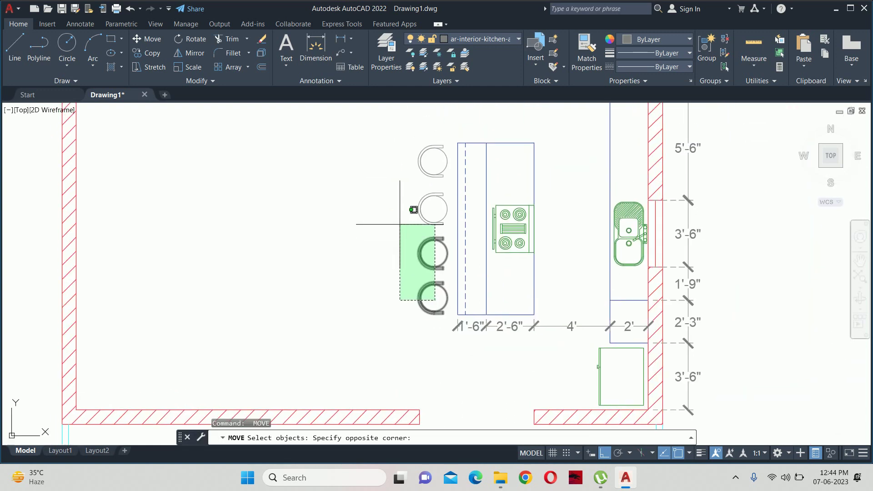
left_click(400, 225)
key("Return")
left_click(374, 248)
type("2")
key("Return")
key("Escape")
key("Escape")
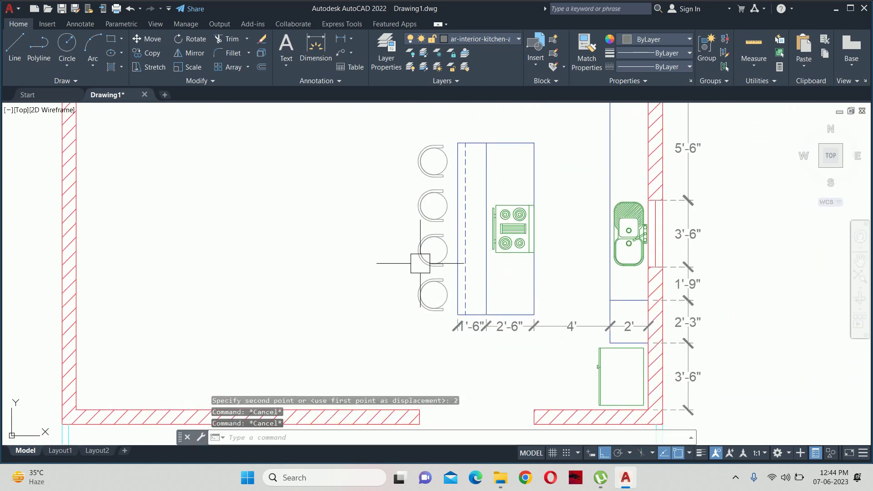
Measure the stool spacing with linear dimensions, cancelling each attempt.
scroll(423, 219, "up", 2)
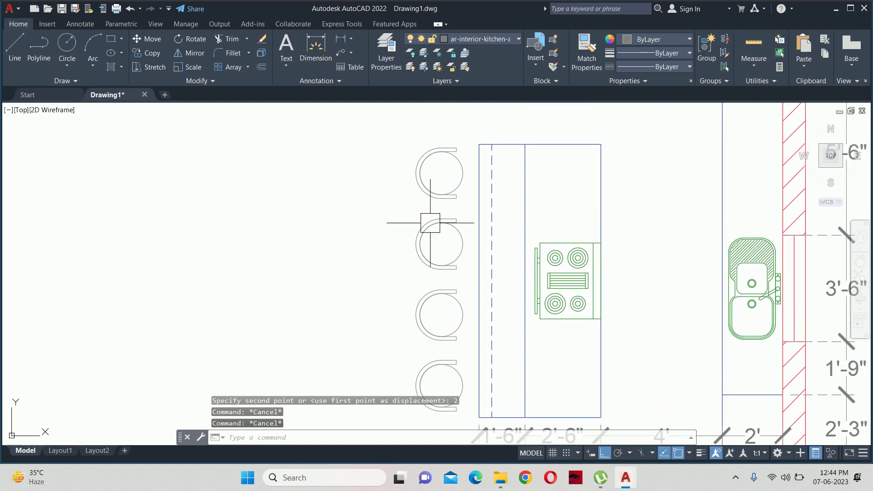
type("dli")
key("Return")
scroll(452, 214, "up", 3)
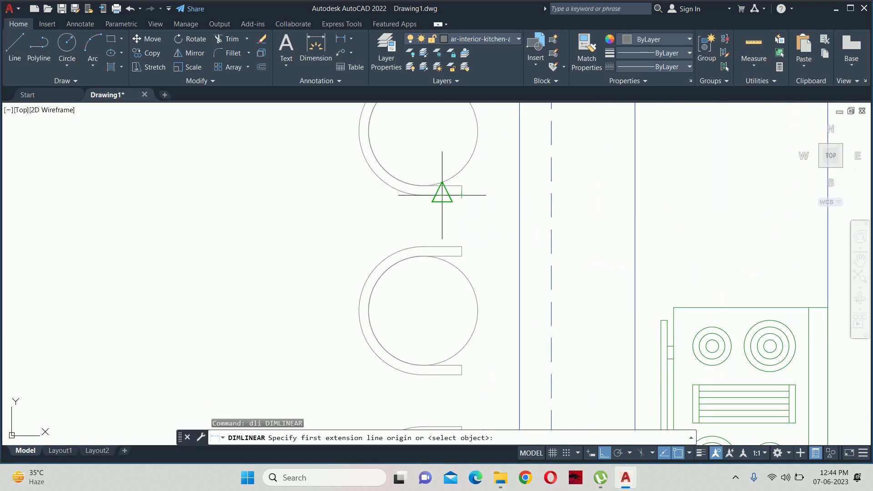
left_click(442, 195)
left_click(442, 247)
key("Escape")
scroll(382, 245, "down", 2)
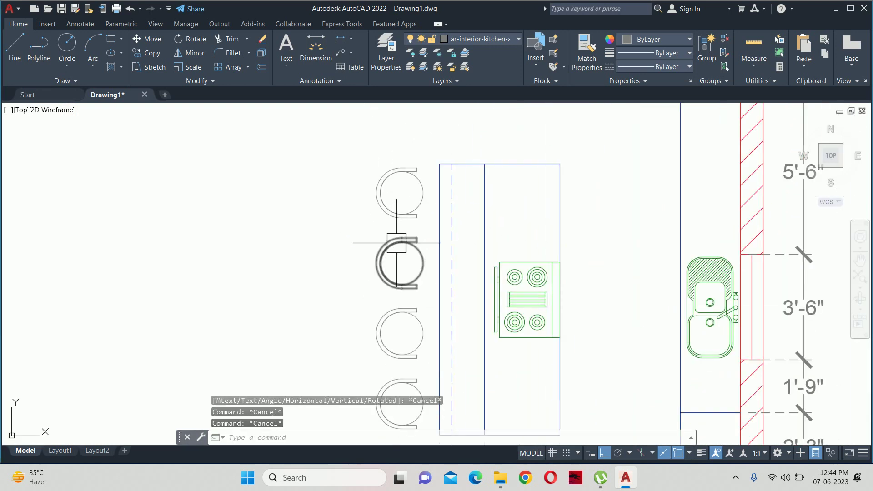
scroll(391, 263, "down", 2)
scroll(404, 286, "up", 4)
key("Return")
left_click(416, 250)
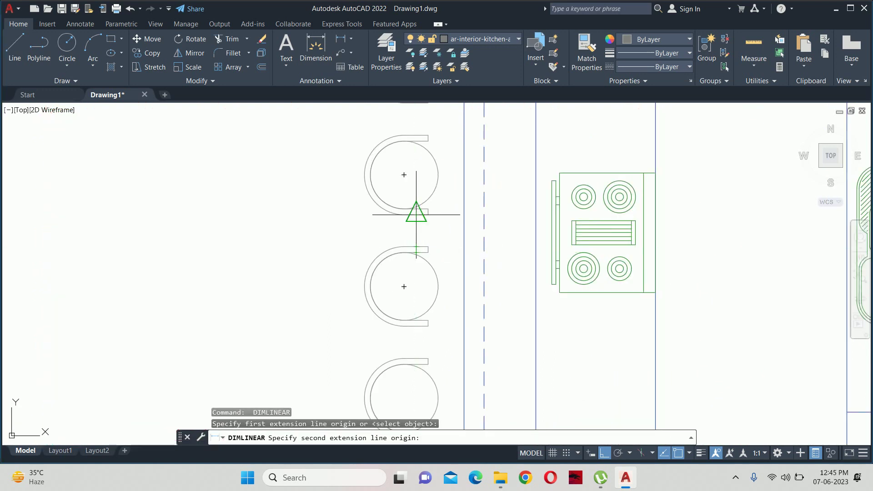
left_click(416, 247)
key("Escape")
key("Escape")
key("Escape")
scroll(384, 244, "down", 3)
scroll(405, 245, "down", 2)
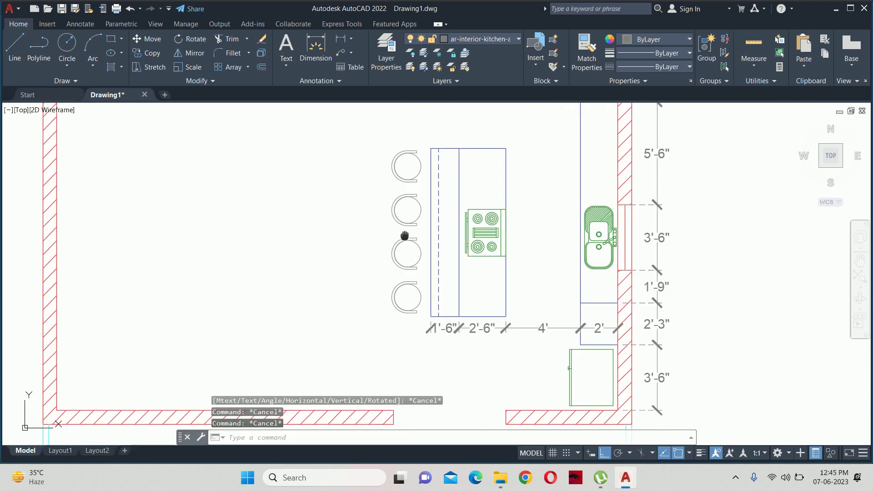
Select all four stools for a move, cancel it, and recenter on the kitchen.
key("Return")
scroll(409, 295, "up", 2)
left_click(407, 296)
scroll(396, 273, "down", 2)
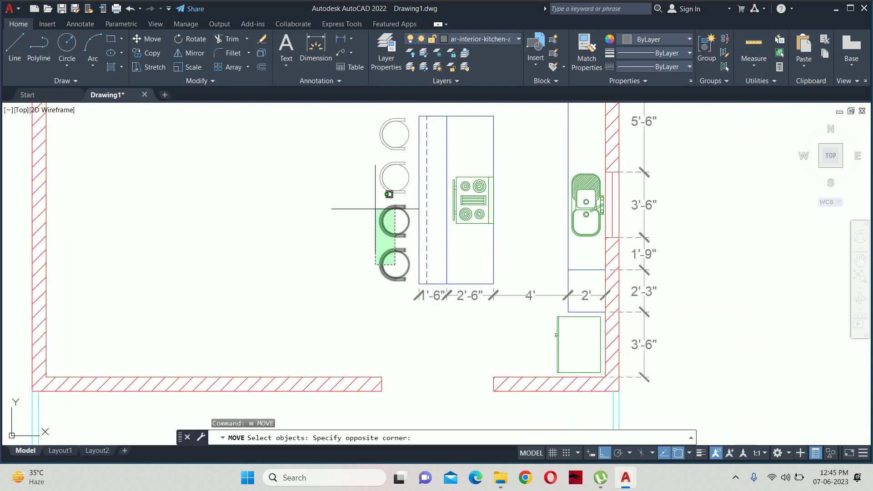
left_click(363, 155)
left_click(382, 134)
key("Return")
left_click(337, 167)
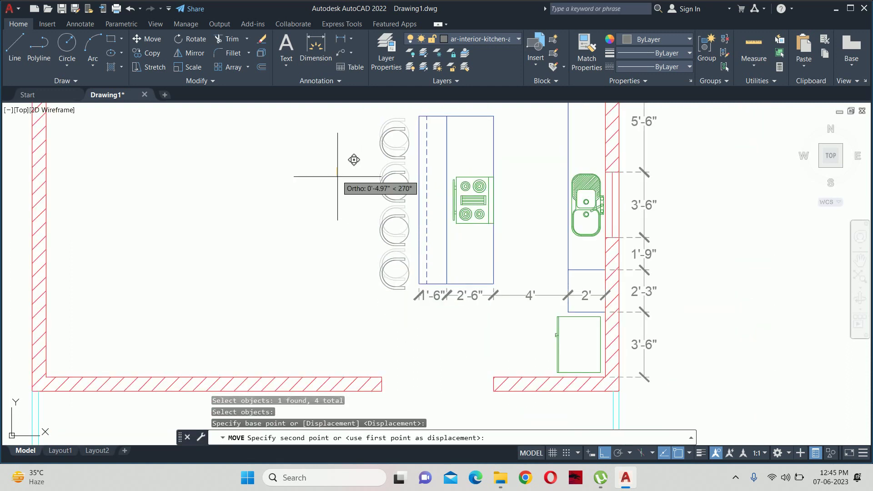
key("Escape")
key("Escape")
key("Escape")
scroll(380, 215, "down", 3)
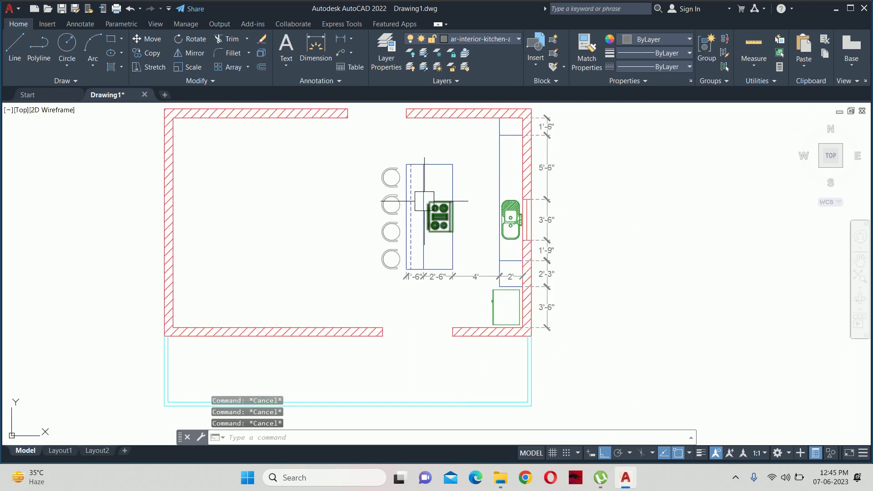
middle_click_drag(474, 196, 433, 218)
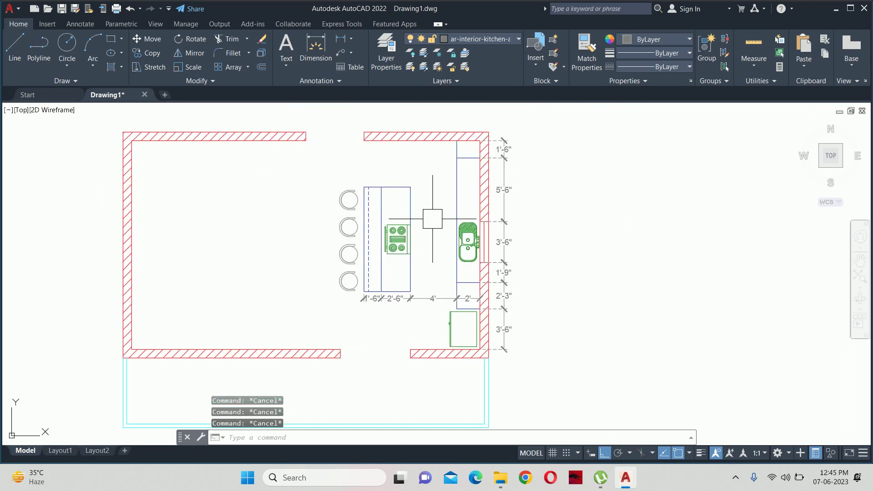
scroll(432, 219, "up", 4)
scroll(433, 218, "up", 2)
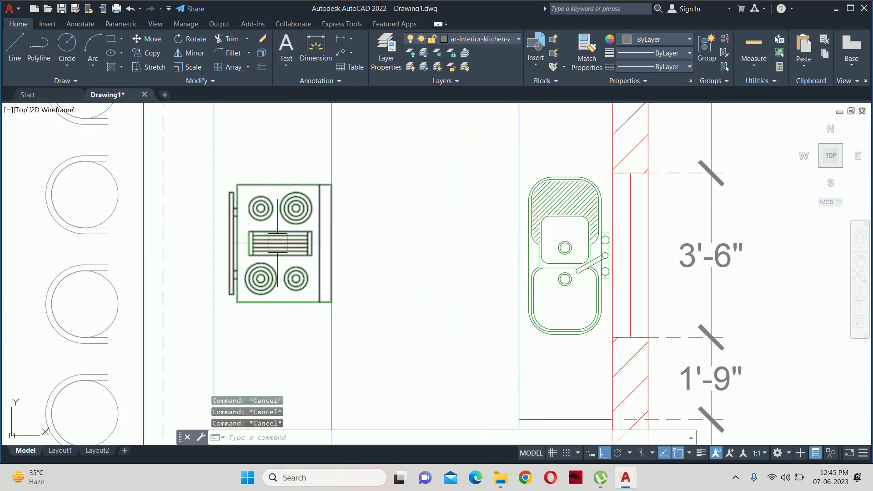
Mirror the island cooktop across a vertical line, erasing the original.
type("mi")
key("Return")
left_click(253, 245)
key("Return")
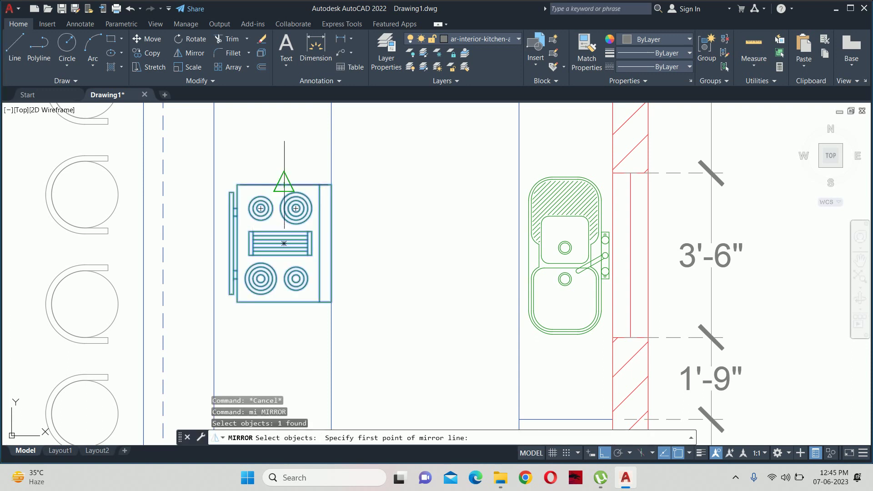
left_click(284, 184)
left_click(283, 145)
type("y")
key("Return")
key("Escape")
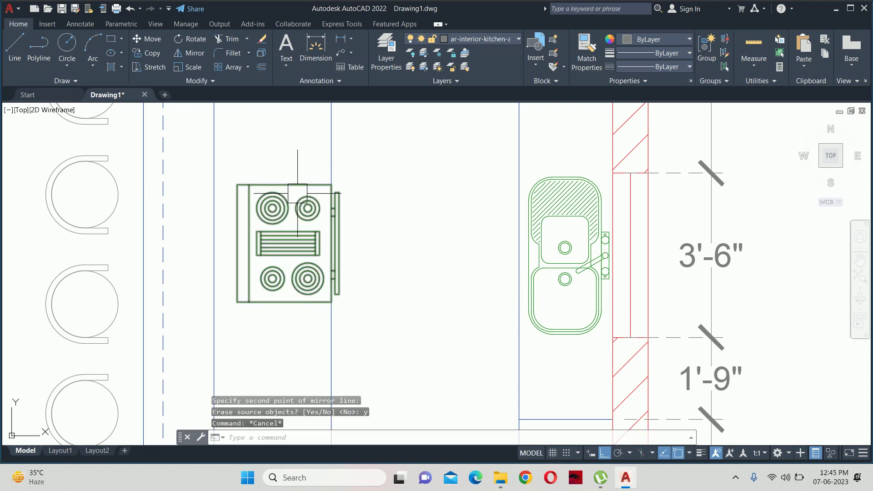
key("Escape")
key("Escape")
scroll(297, 193, "down", 3)
middle_click_drag(297, 194, 291, 234)
scroll(323, 240, "down", 4)
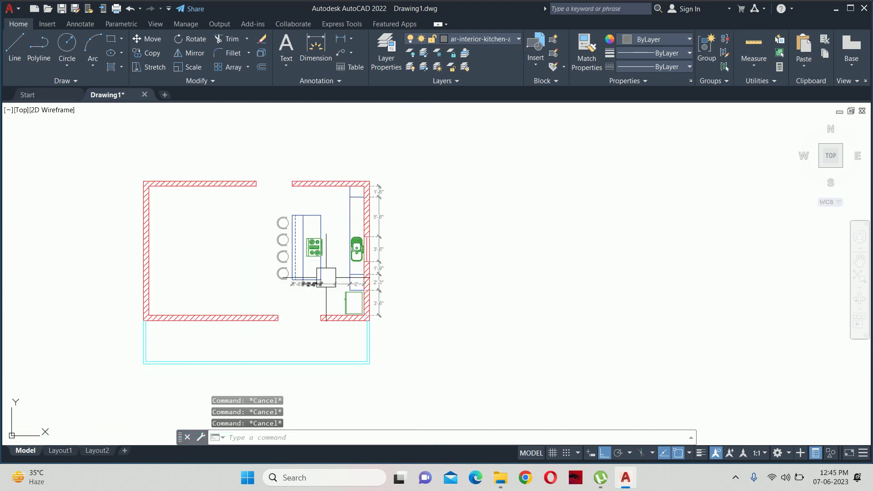
scroll(311, 260, "up", 2)
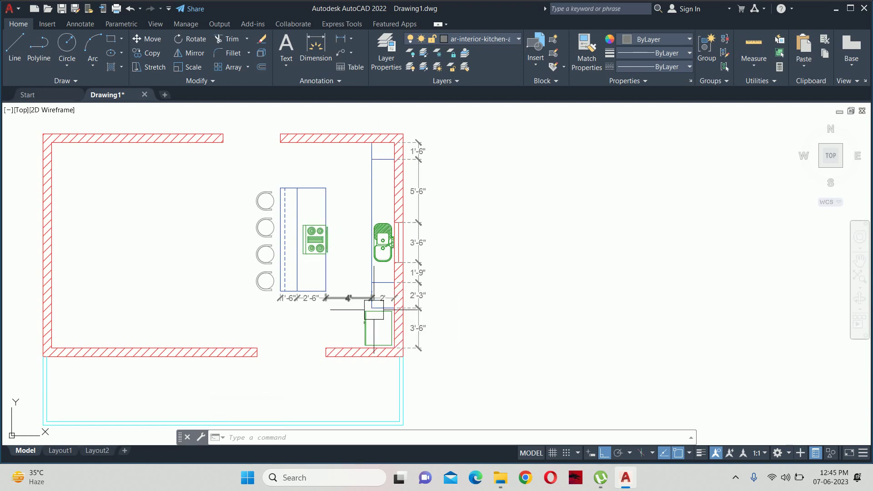
Copy the whole 52-object kitchen plan and place the duplicate to the right.
middle_click_drag(376, 301, 431, 289)
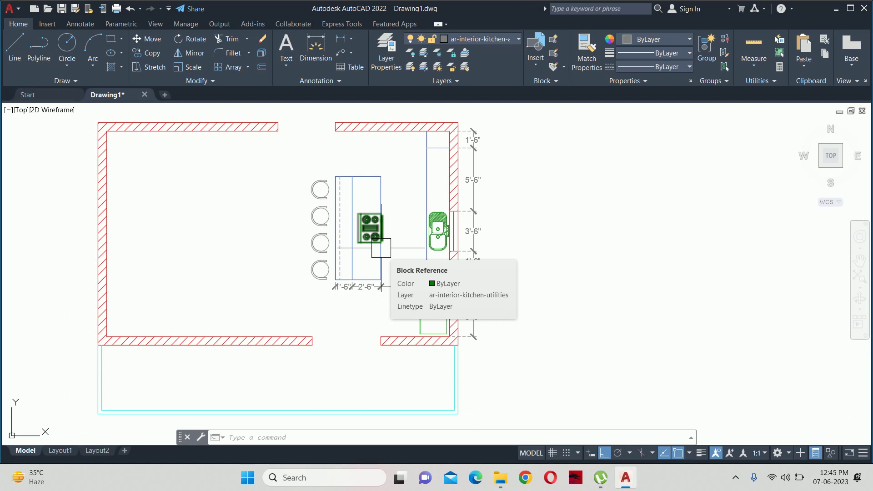
key("Escape")
key("Escape")
key("Escape")
type("o")
key("Return")
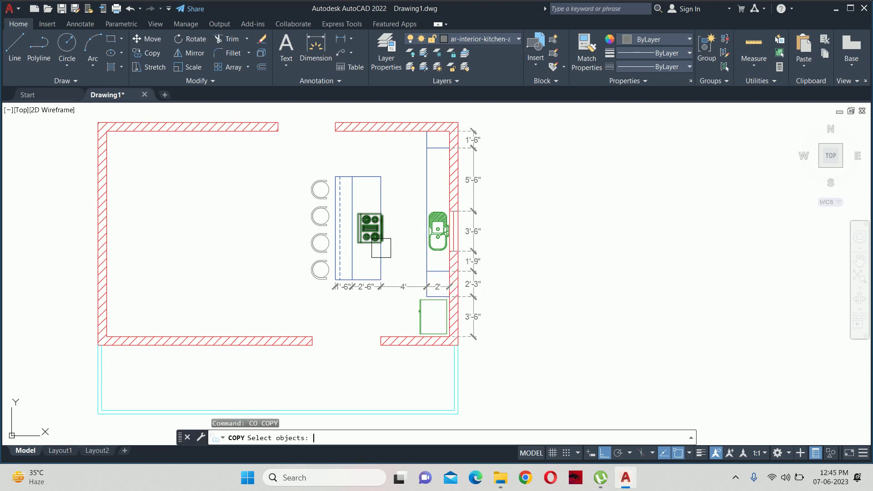
scroll(384, 248, "down", 3)
scroll(391, 247, "down", 2)
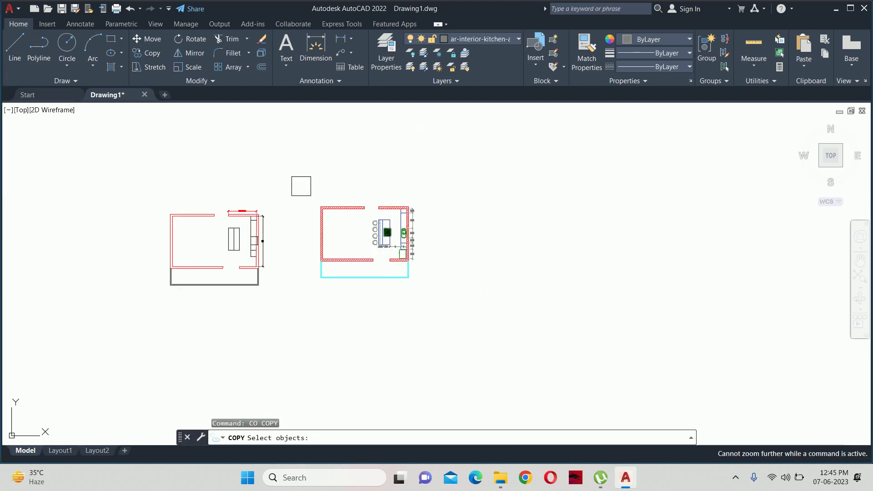
left_click(298, 183)
left_click(553, 331)
key("Return")
left_click(418, 336)
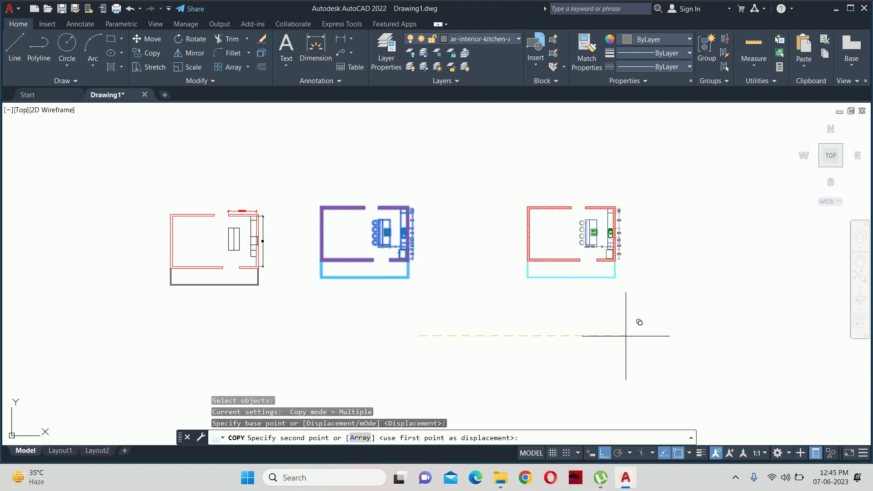
left_click(626, 336)
key("Escape")
key("Escape")
scroll(625, 237, "up", 8)
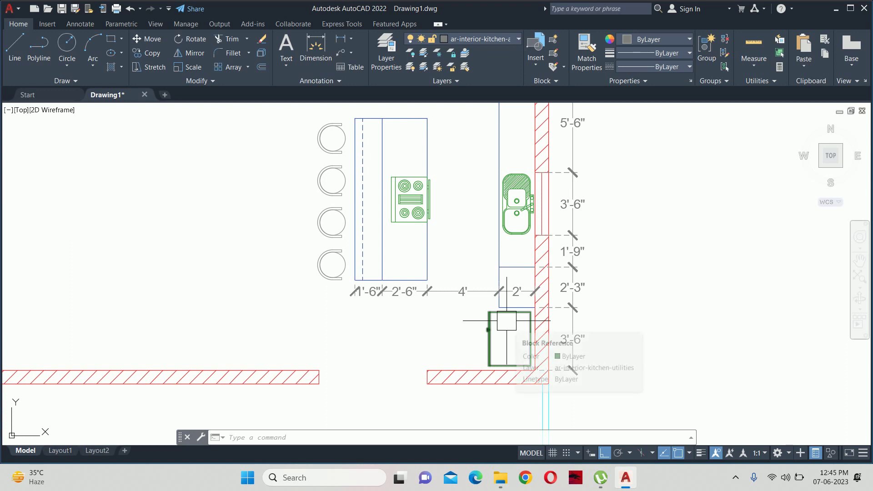
Erase the appliance block near the bottom wall.
key("Escape")
key("Escape")
key("Escape")
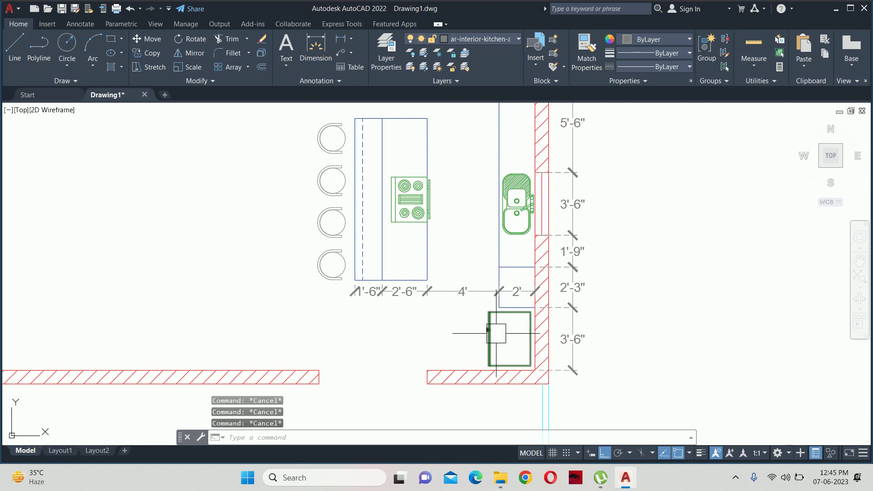
left_click(495, 336)
key("Delete")
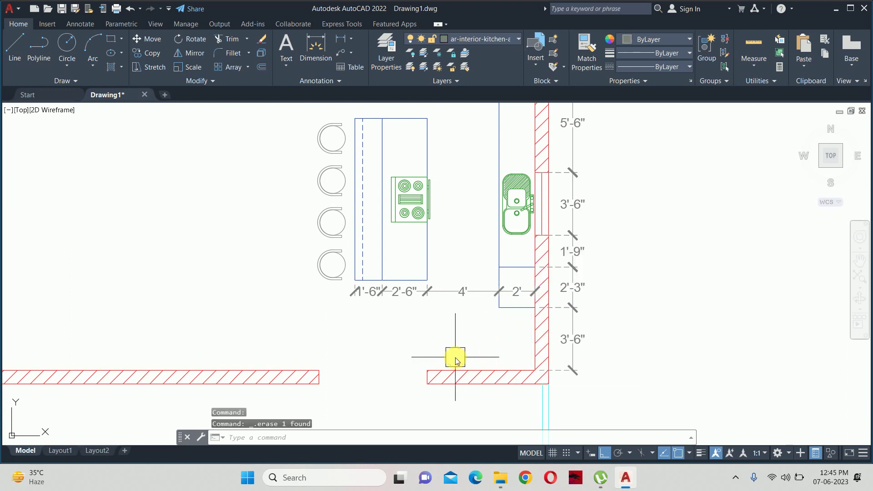
middle_click_drag(455, 357, 472, 400)
key("Escape")
key("Escape")
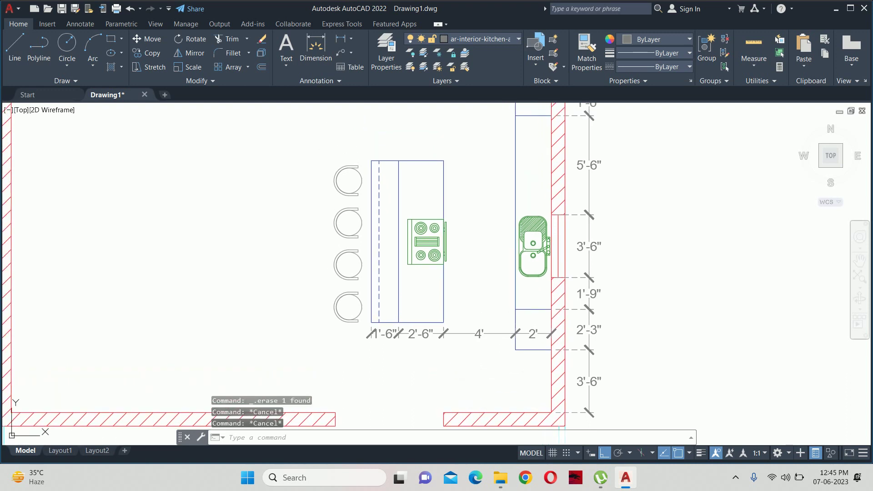
Window-select and erase the four horizontal dimensions, including the 2' one.
scroll(487, 357, "up", 5)
left_click(536, 328)
left_click(409, 327)
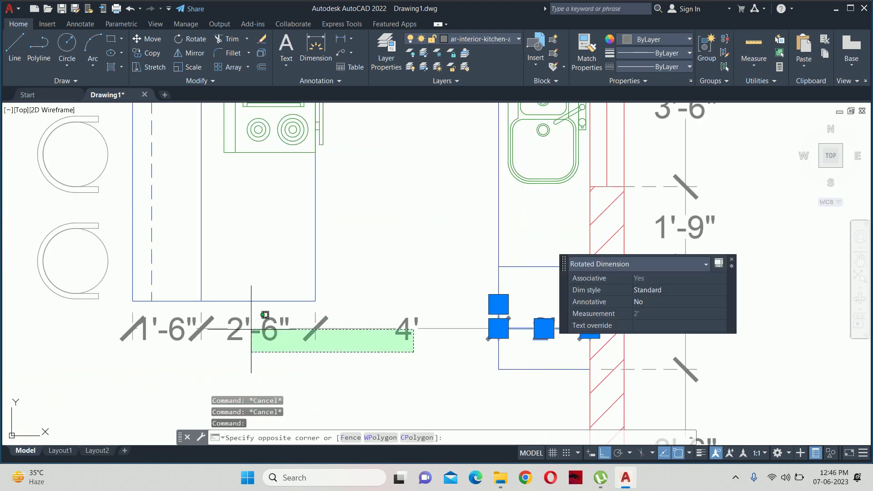
left_click(106, 328)
key("Delete")
key("Escape")
scroll(501, 298, "down", 2)
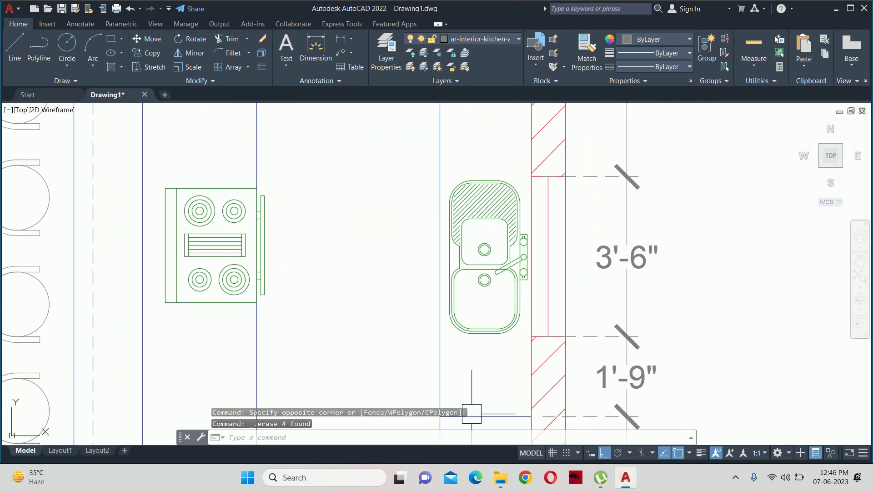
scroll(473, 410, "down", 2)
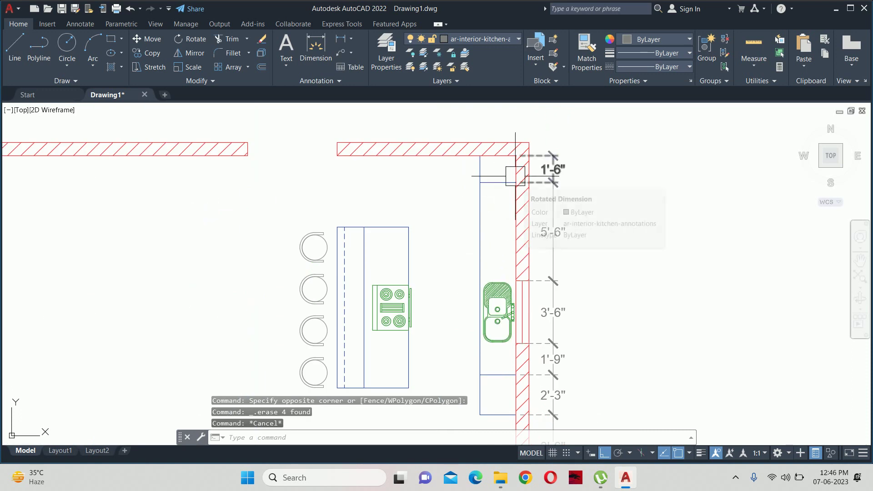
key("Escape")
key("Escape")
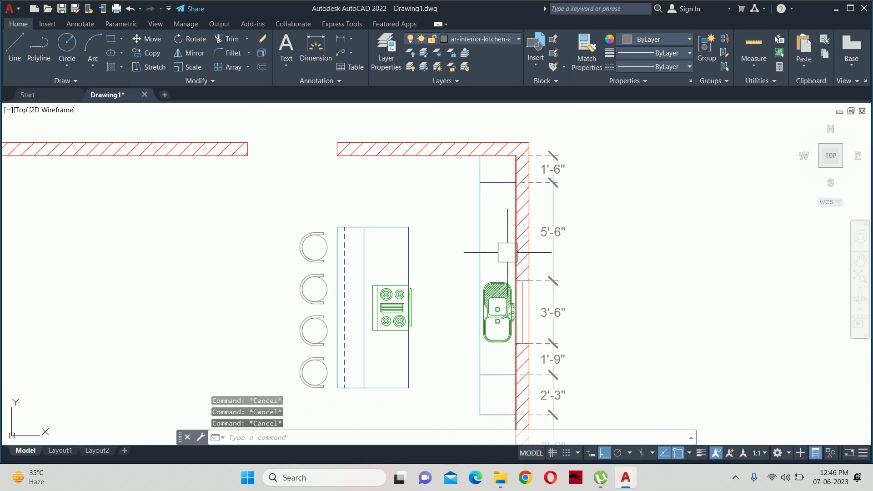
Erase the kitchen sink block from the counter.
scroll(496, 306, "up", 2)
left_click(496, 306)
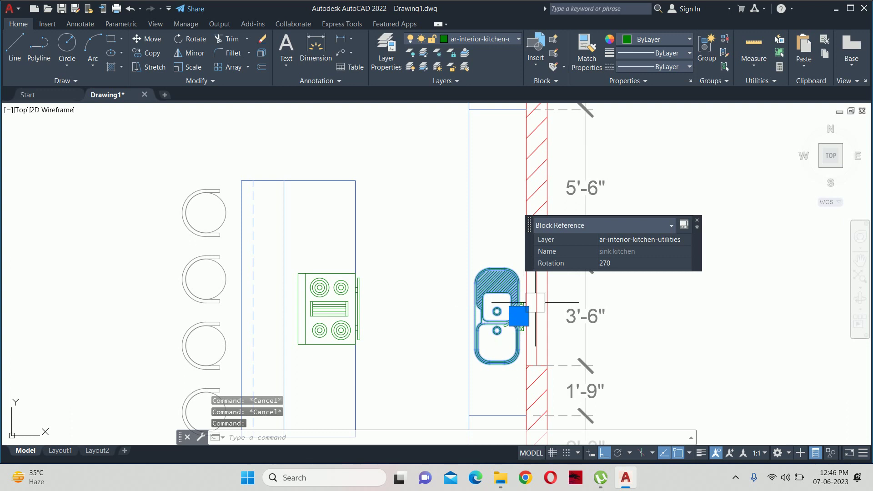
key("Delete")
scroll(473, 292, "down", 2)
middle_click_drag(474, 292, 460, 256)
Erase the small green fixture beside the right wall and check along the wall.
scroll(485, 247, "up", 2)
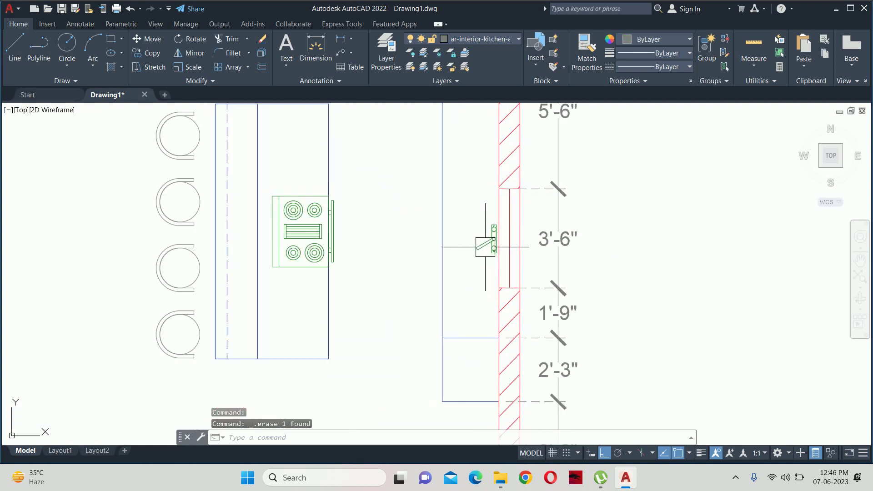
left_click(485, 247)
key("Delete")
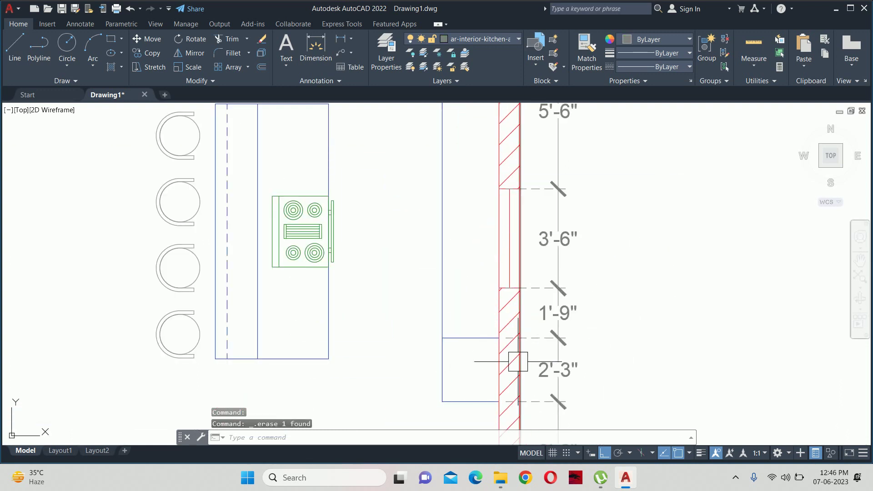
key("Escape")
middle_click_drag(445, 288, 449, 390)
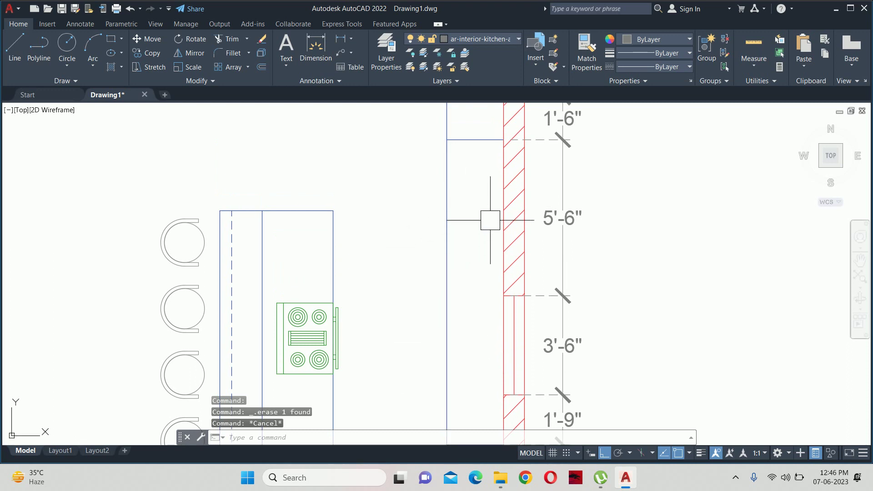
middle_click_drag(481, 224, 471, 117)
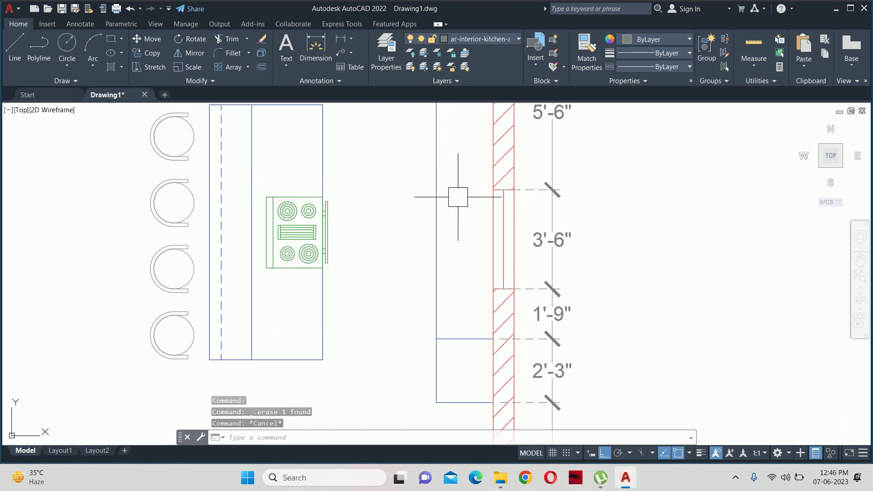
key("Escape")
key("Escape")
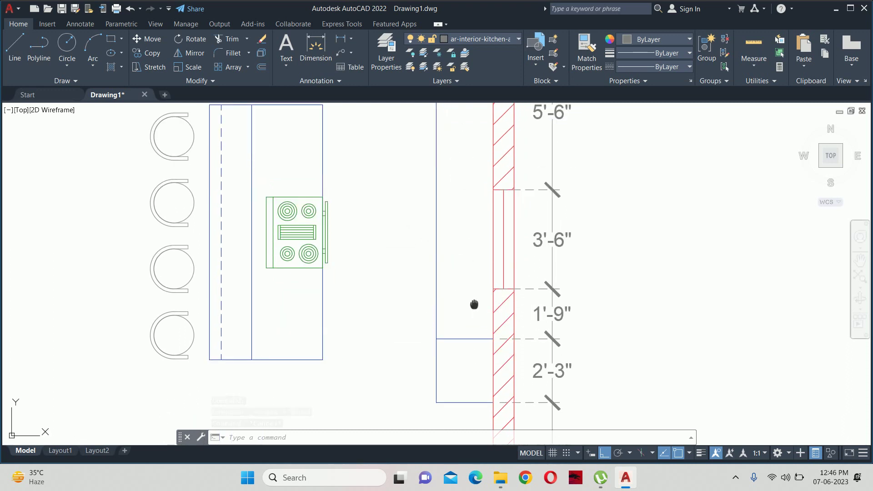
middle_click_drag(473, 300, 473, 341)
Offset the counter edge line 12 toward the right wall.
type("o")
key("Return")
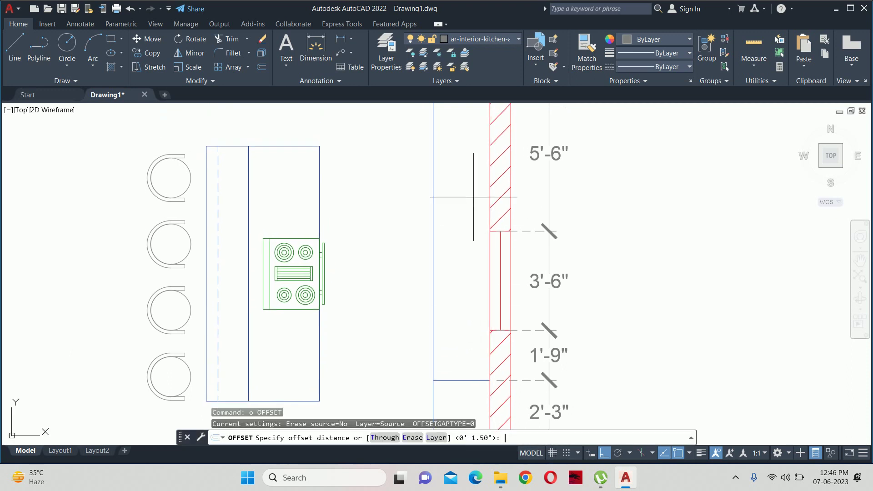
key("Return")
scroll(478, 199, "up", 2)
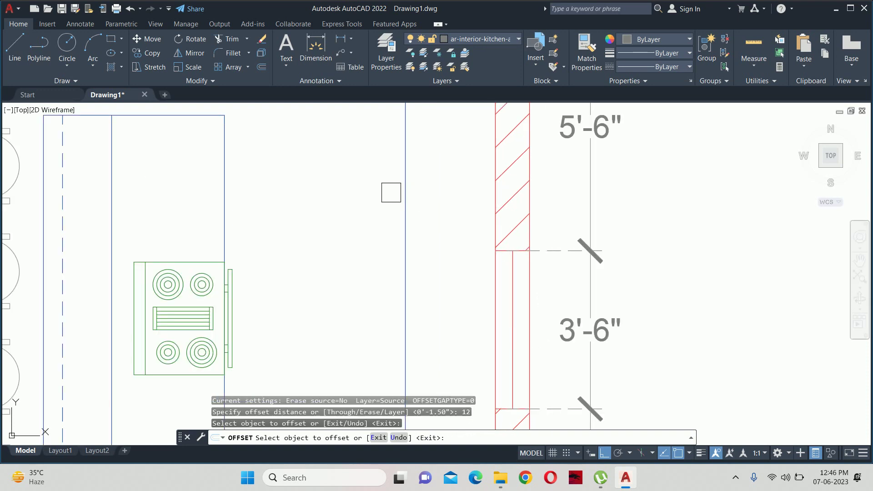
left_click(404, 191)
left_click(448, 196)
key("Escape")
scroll(448, 195, "down", 2)
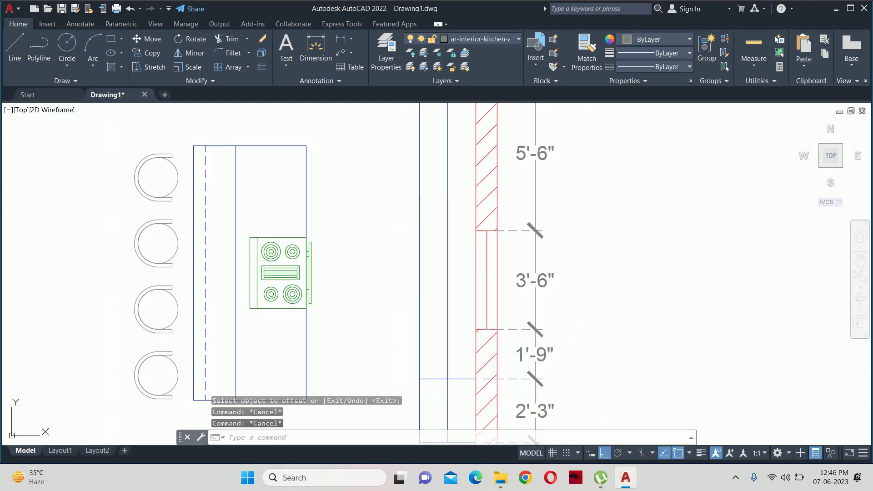
middle_click_drag(439, 393, 400, 306)
Try trimming near the counter, then undo the trim and cancel it.
type("tr")
key("Return")
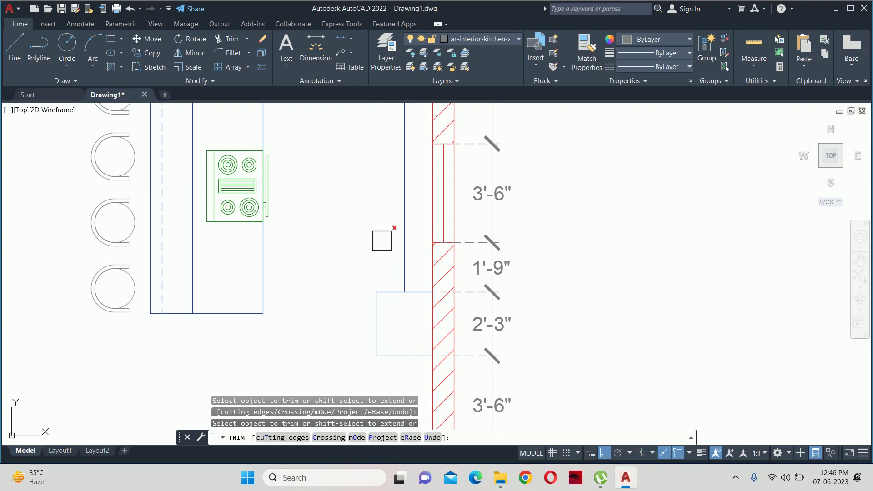
scroll(371, 255, "down", 3)
scroll(376, 237, "up", 3)
key("ctrl+z")
scroll(376, 238, "down", 3)
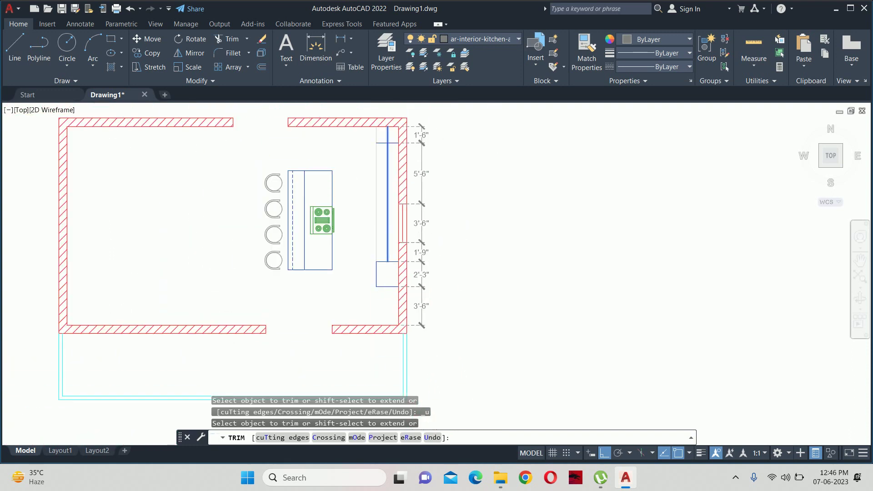
middle_click_drag(391, 255, 374, 276)
scroll(376, 271, "up", 4)
scroll(377, 271, "up", 2)
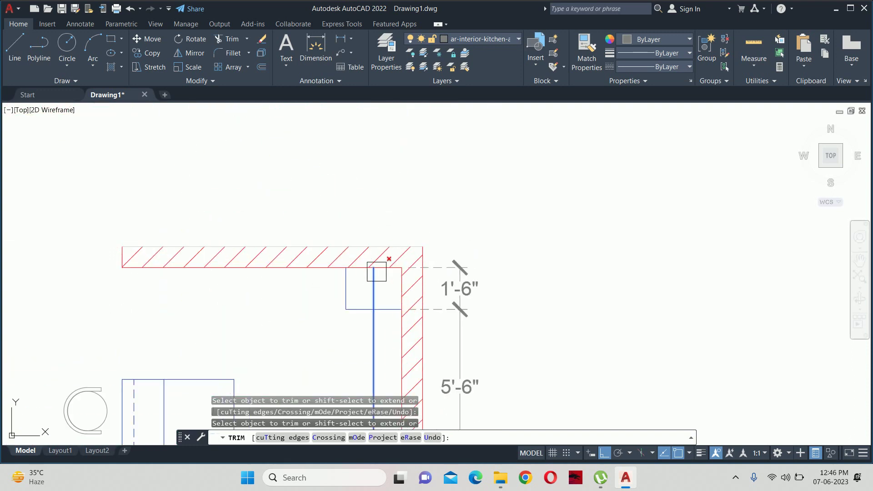
key("Escape")
key("Escape")
key("Escape")
middle_click_drag(375, 291, 397, 247)
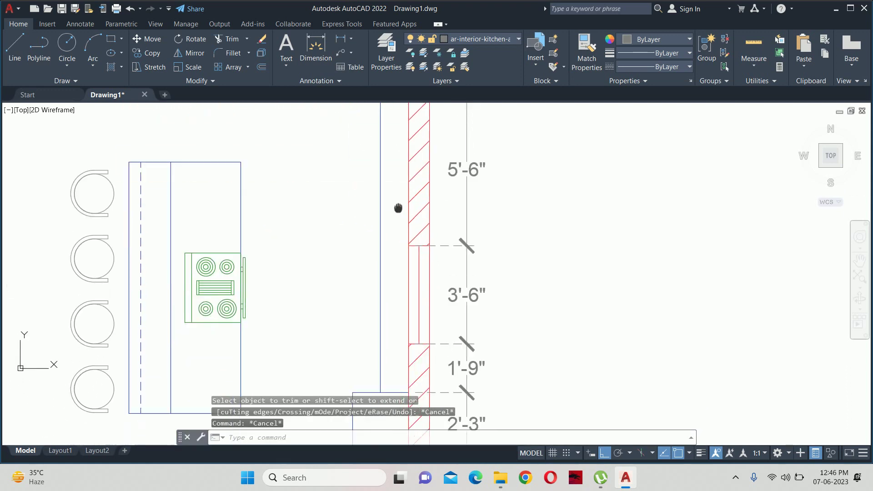
type("l")
Draw a short line from the wall corner to the new counter edge.
key("Return")
left_click(409, 246)
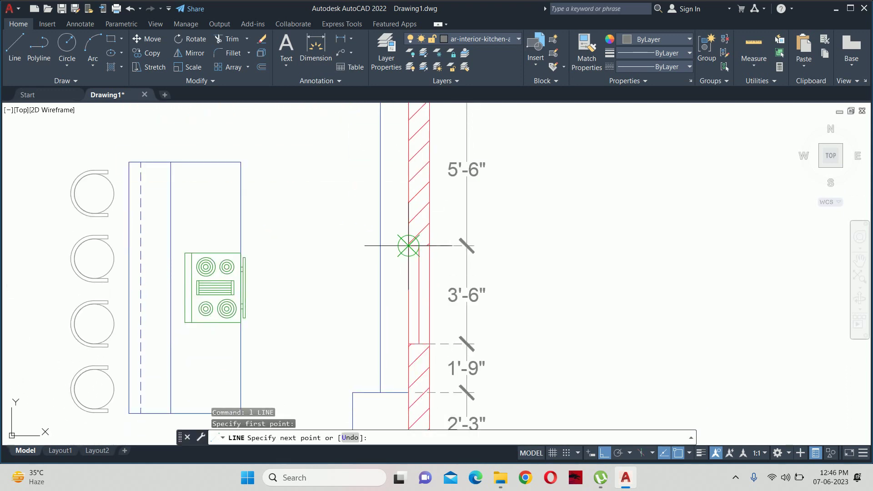
scroll(380, 248, "up", 2)
key("Escape")
middle_click_drag(414, 380, 389, 278)
key("Return")
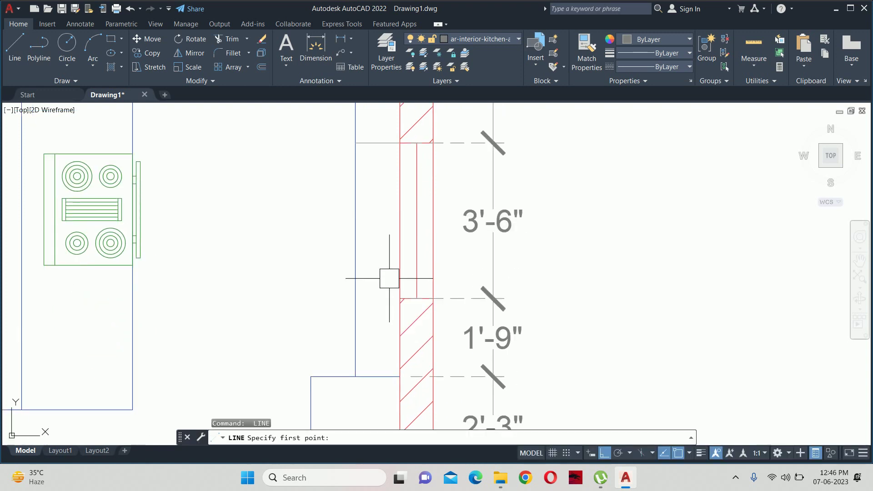
left_click(400, 299)
left_click(355, 298)
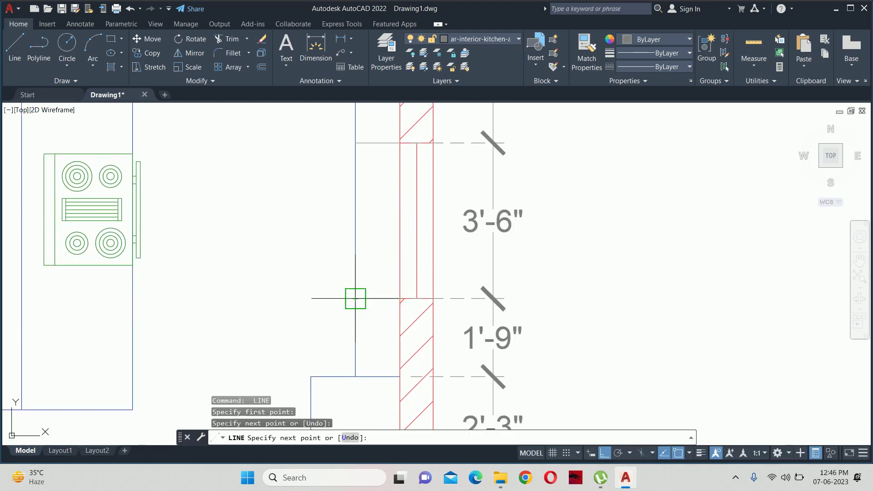
key("Escape")
Match the new edge line's properties to the existing counter line.
type("tr")
key("Return")
scroll(360, 220, "down", 6)
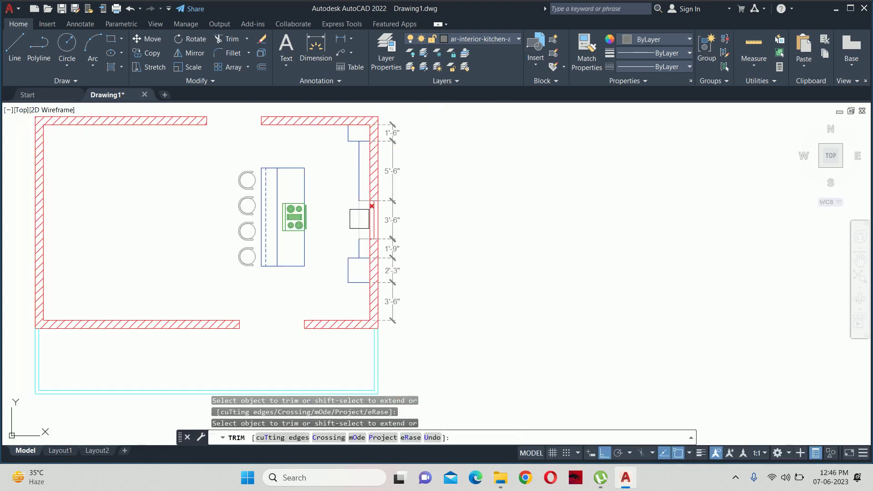
key("Escape")
key("Escape")
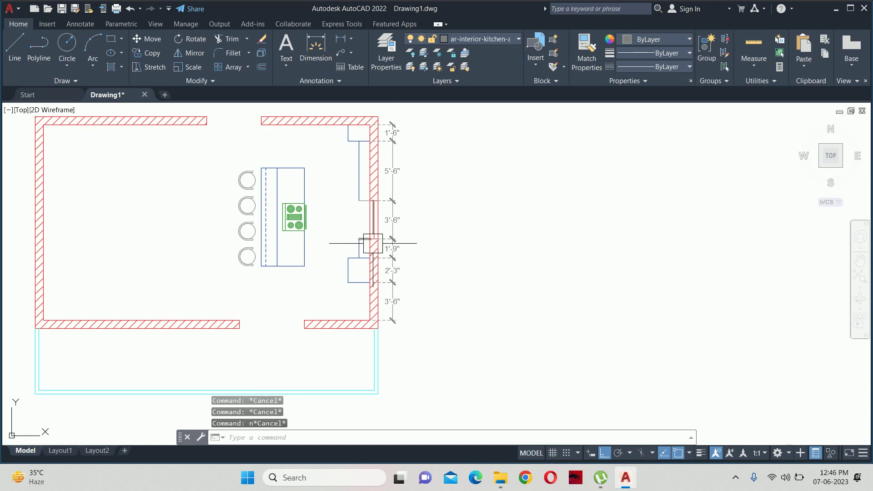
type("a")
key("Return")
scroll(361, 266, "up", 4)
left_click(361, 217)
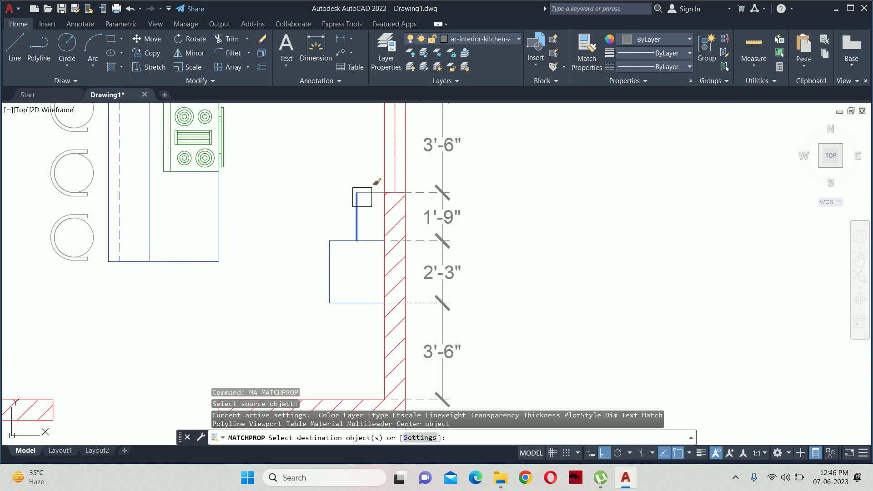
scroll(359, 254, "down", 3)
middle_click_drag(375, 155, 382, 241)
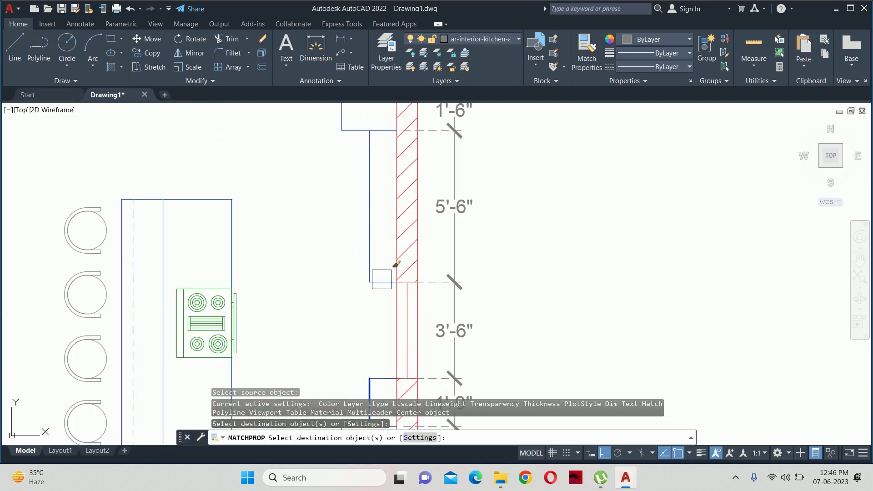
left_click(381, 277)
key("Escape")
Delete the stove from the island counter.
scroll(363, 273, "down", 4)
scroll(371, 272, "up", 2)
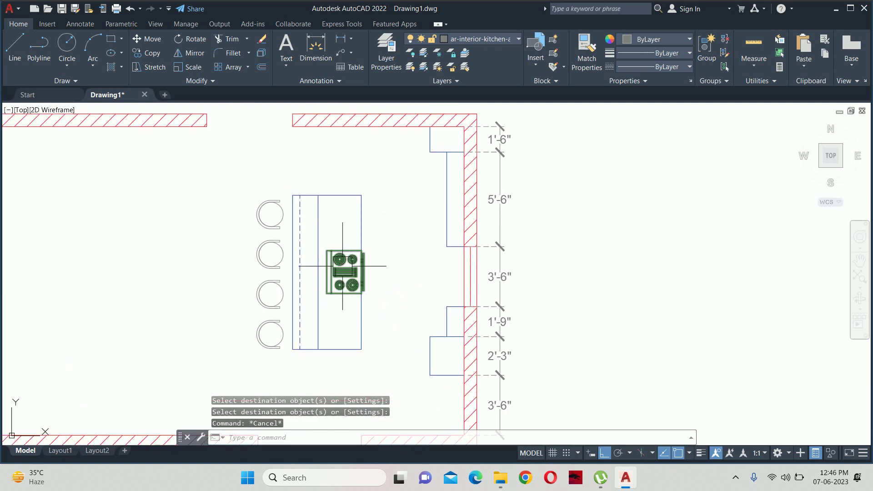
left_click(355, 268)
key("Delete")
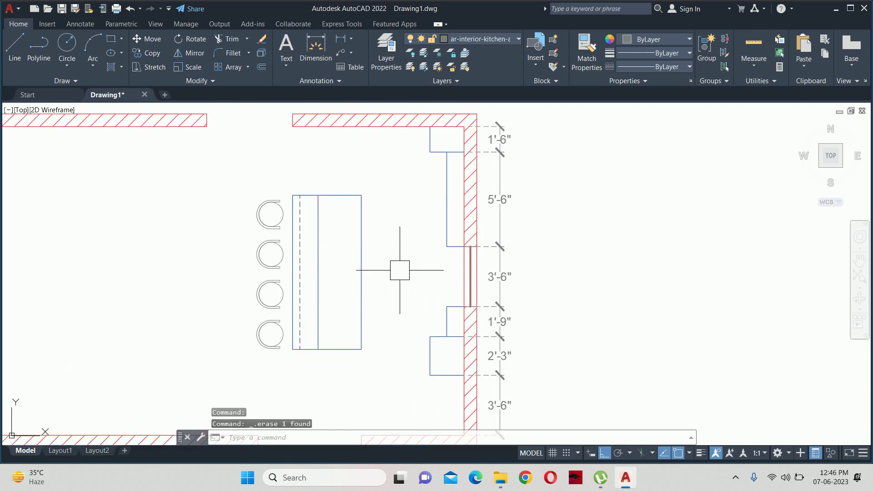
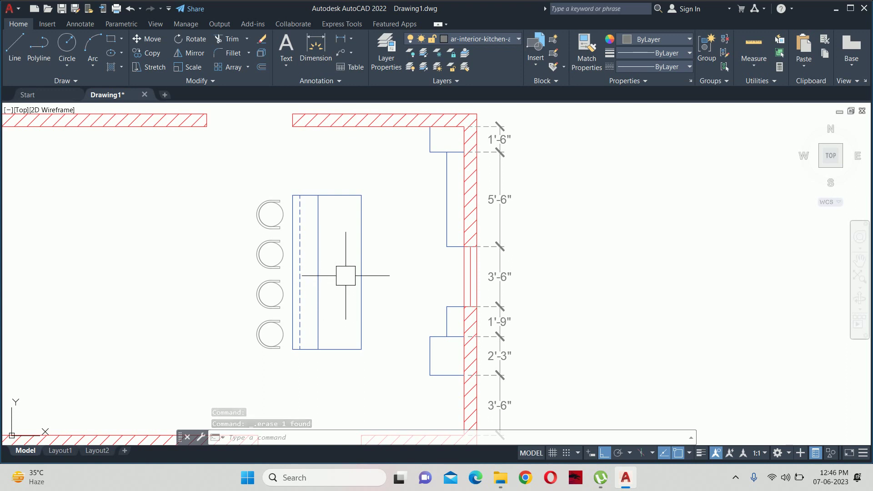
Draw a 24-inch horizontal line from the island's right edge, then a vertical segment.
key("Escape")
key("Escape")
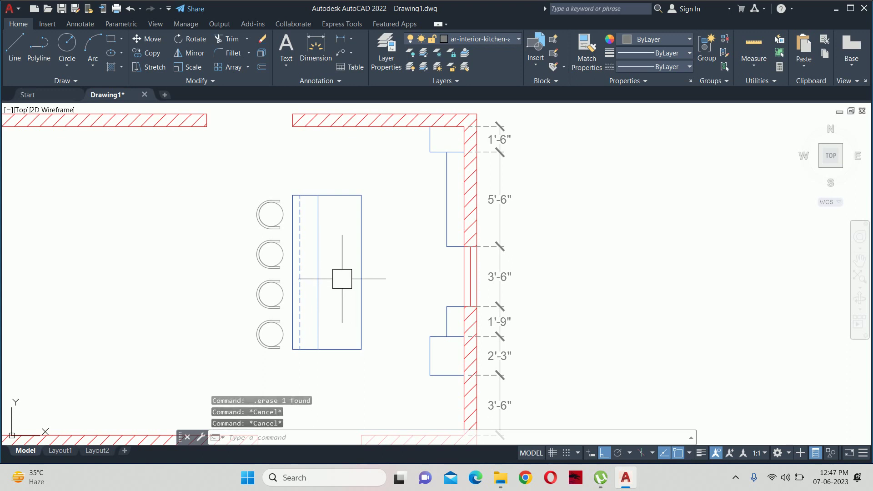
type("l")
key("Return")
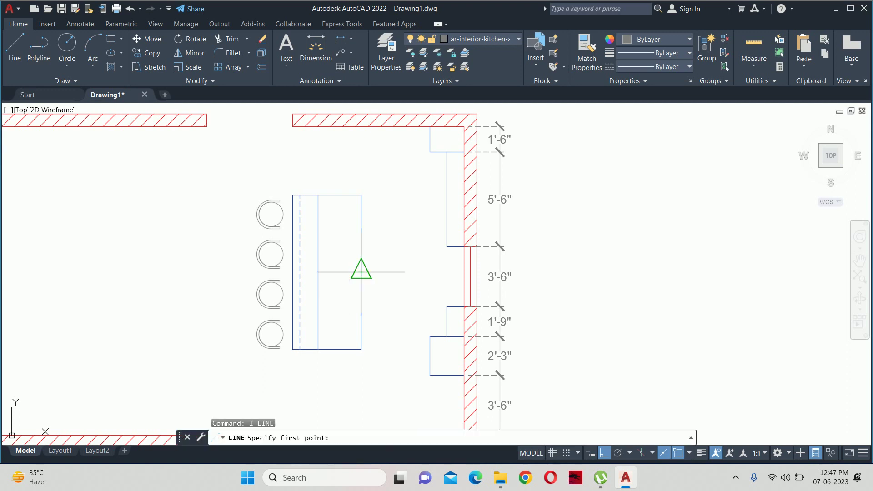
left_click(361, 272)
scroll(319, 272, "up", 4)
type("2")
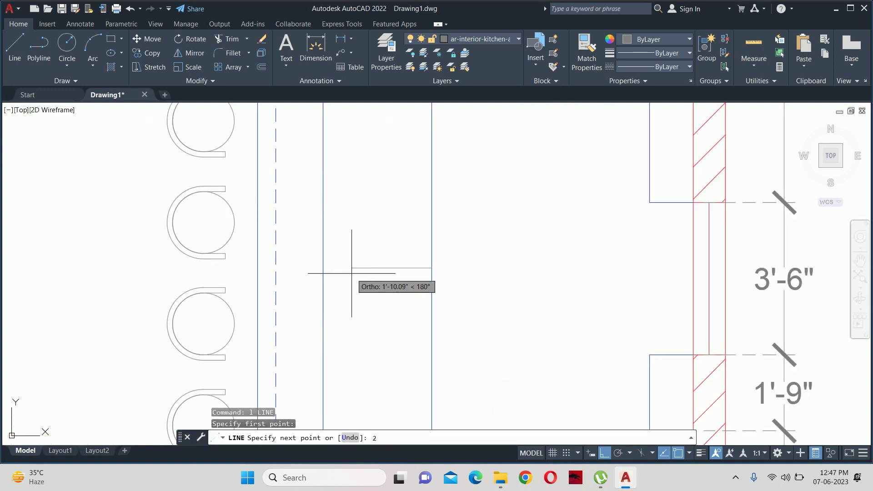
type("4")
key("Return")
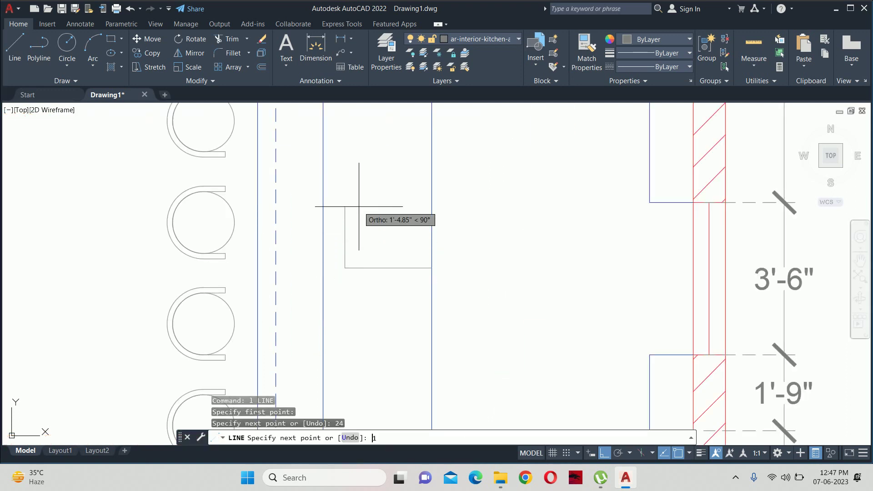
key("Return")
key("Escape")
Draw an 18-inch segment down and close the rectangular sink box outline.
key("Return")
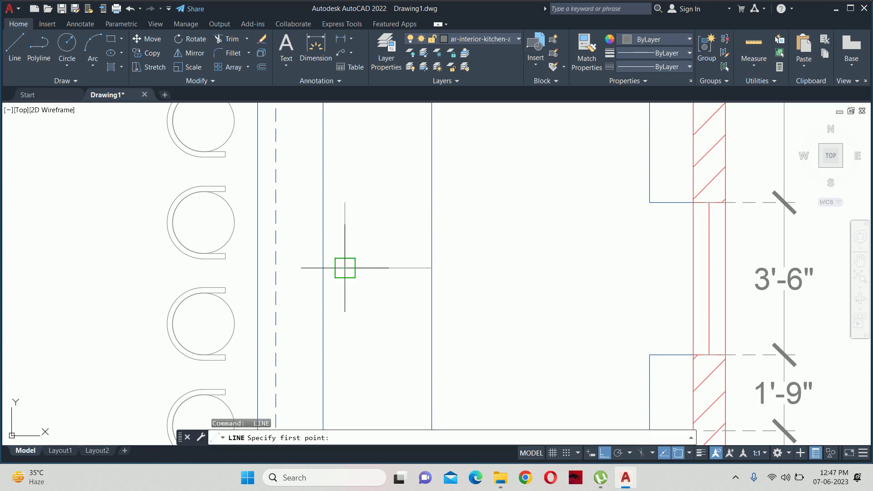
left_click(345, 268)
type("18")
key("Return")
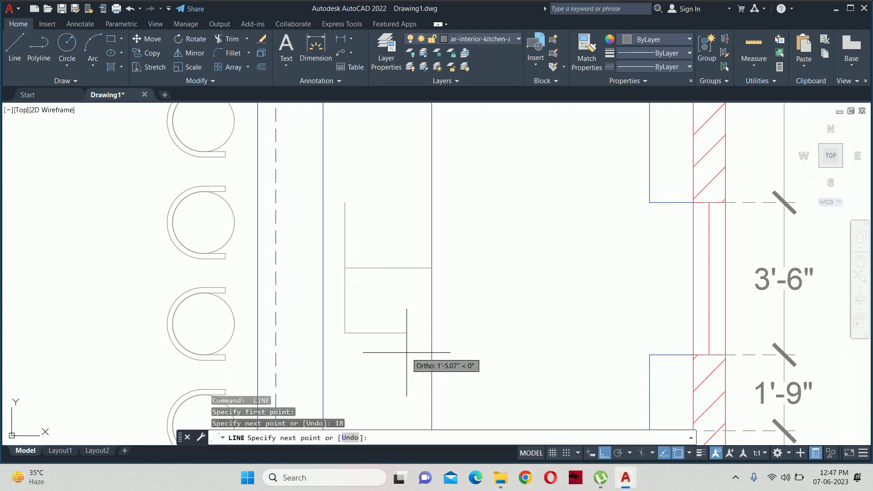
left_click(419, 332)
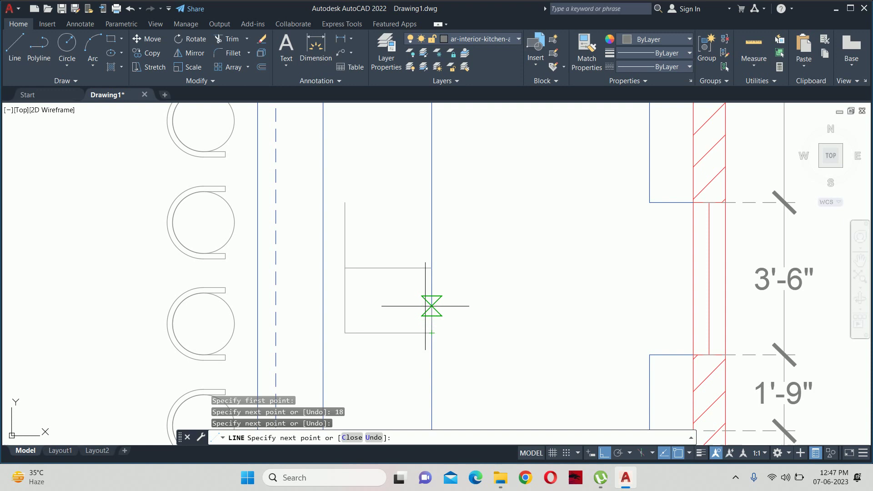
left_click(431, 202)
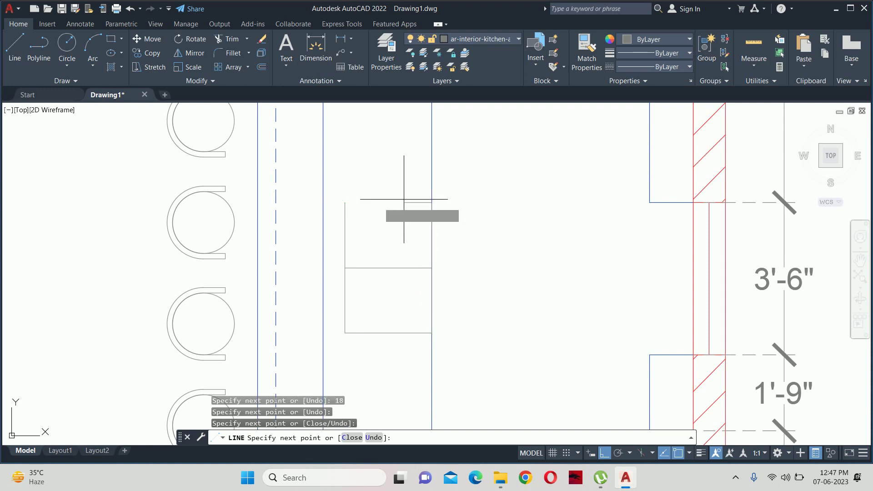
left_click(344, 202)
key("Escape")
Draw a small square beside the box with RECTANG, accepting the default dimensions.
left_click(389, 268)
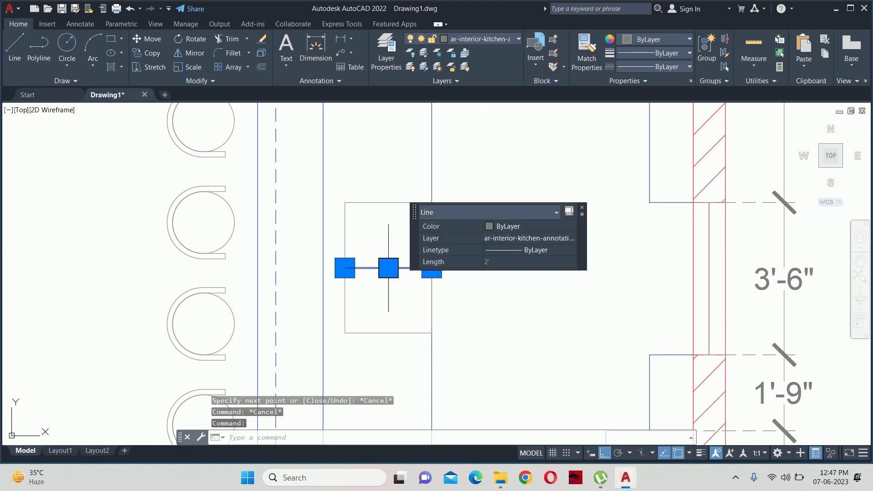
key("Escape")
type("rec")
key("Return")
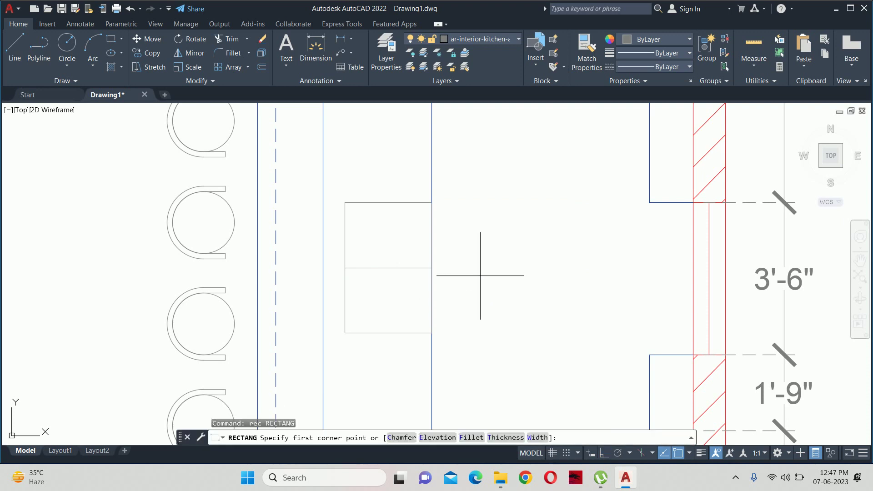
left_click(479, 270)
type("d")
key("Return")
key("Return")
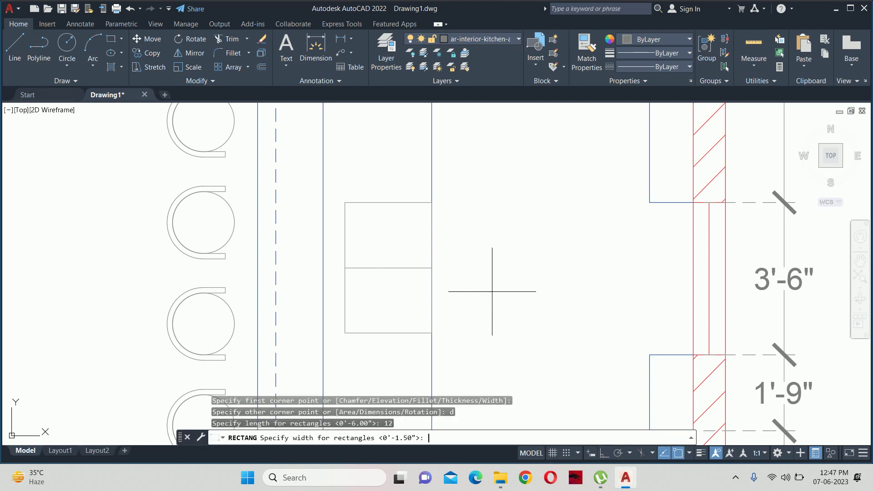
Move the small square into the middle of the box and delete the middle horizontal line.
key("Return")
left_click(495, 291)
key("Escape")
key("Escape")
type("m")
key("Return")
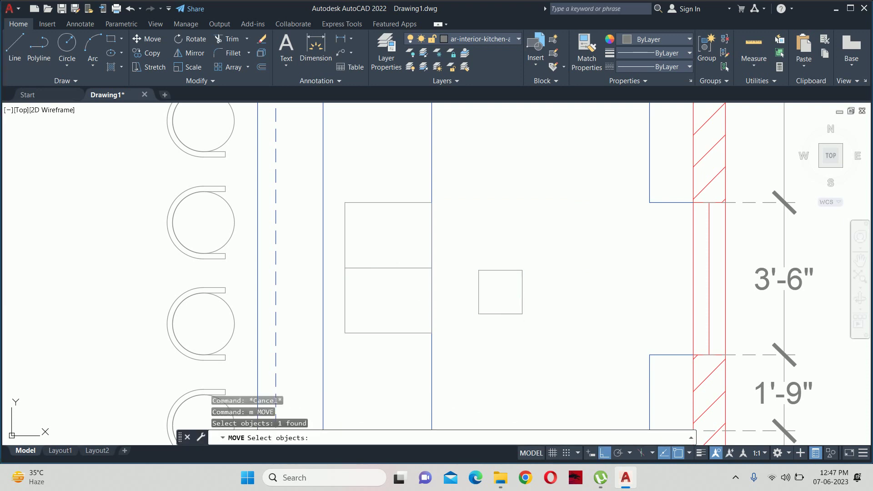
left_click(522, 292)
key("Return")
left_click(500, 292)
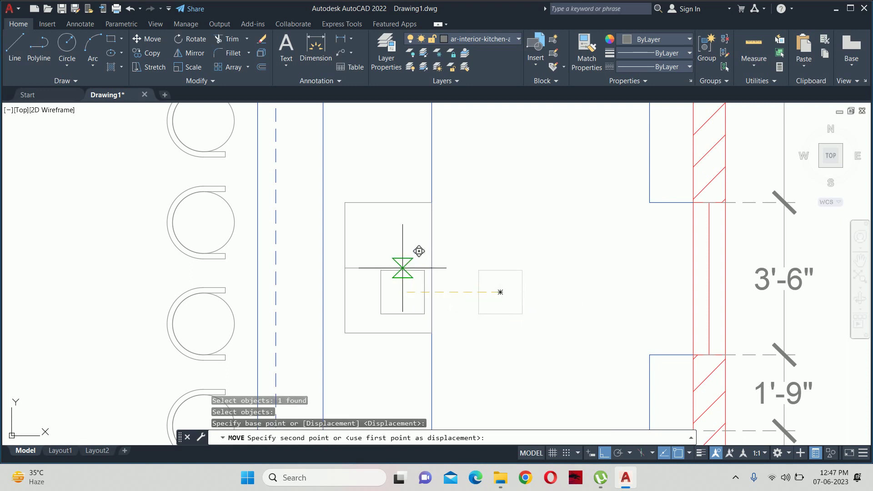
left_click(388, 268)
key("Escape")
key("Delete")
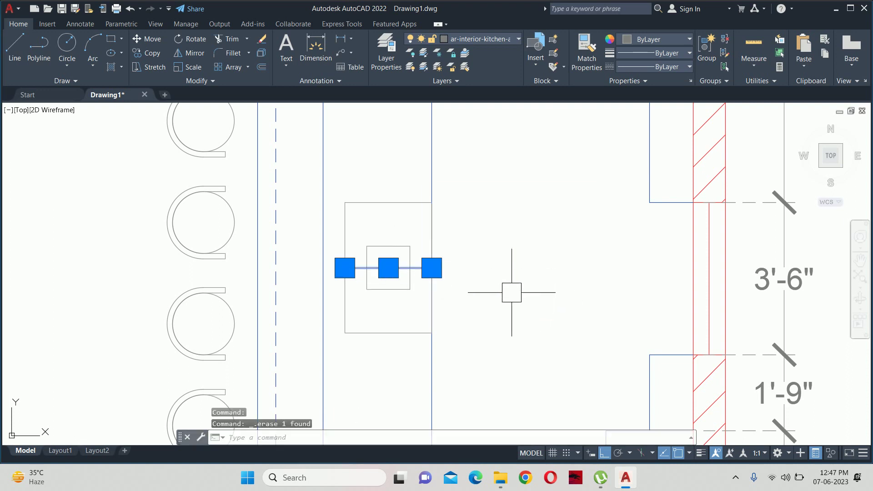
Connect the square's four corners to the box's corners with diagonal lines.
scroll(406, 285, "up", 4)
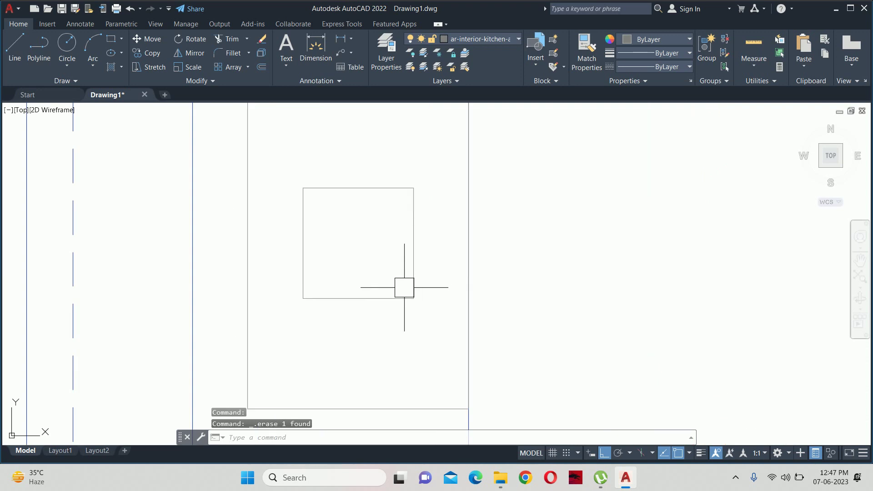
type("1")
key("Return")
scroll(312, 340, "down", 4)
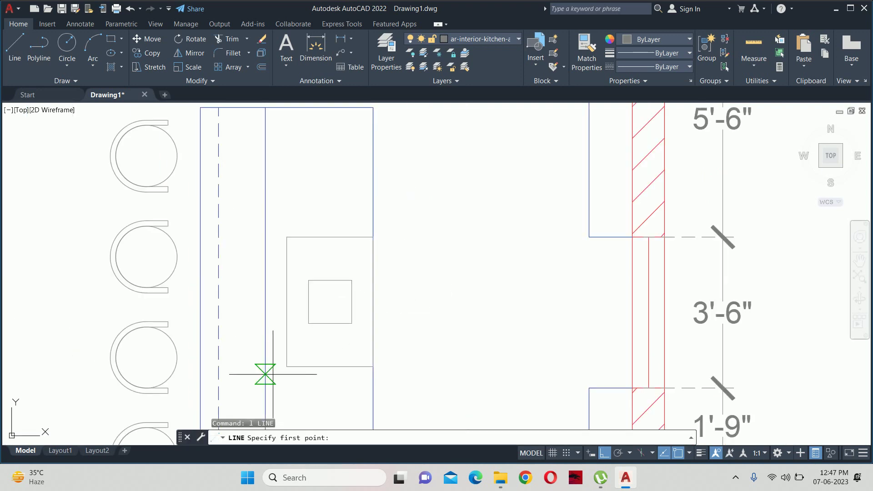
left_click(286, 367)
left_click(308, 324)
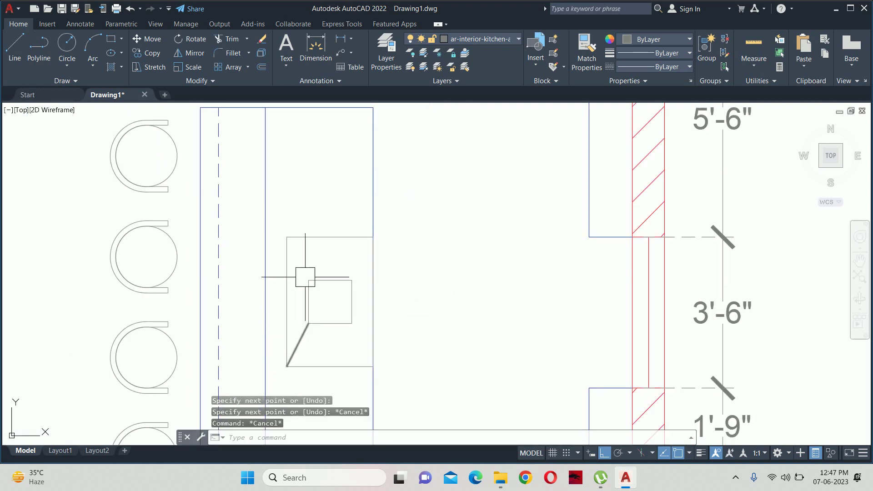
left_click(286, 240)
key("Return")
key("Return")
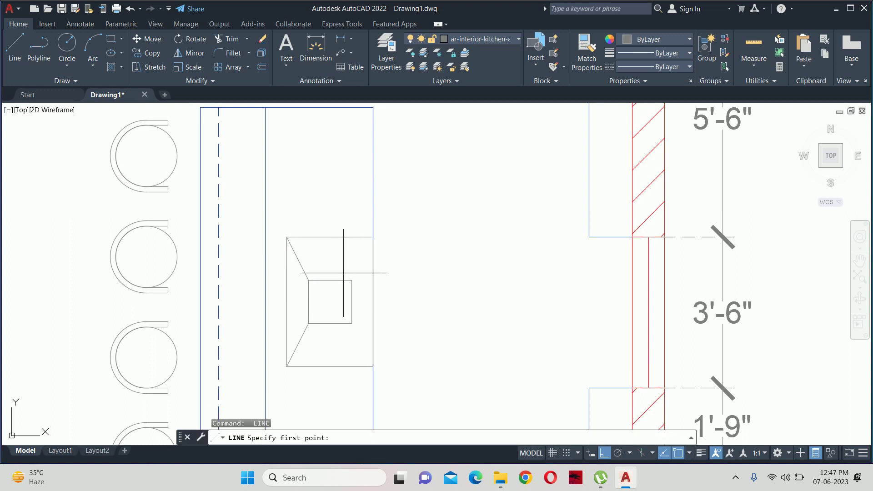
left_click(351, 281)
left_click(372, 236)
key("Return")
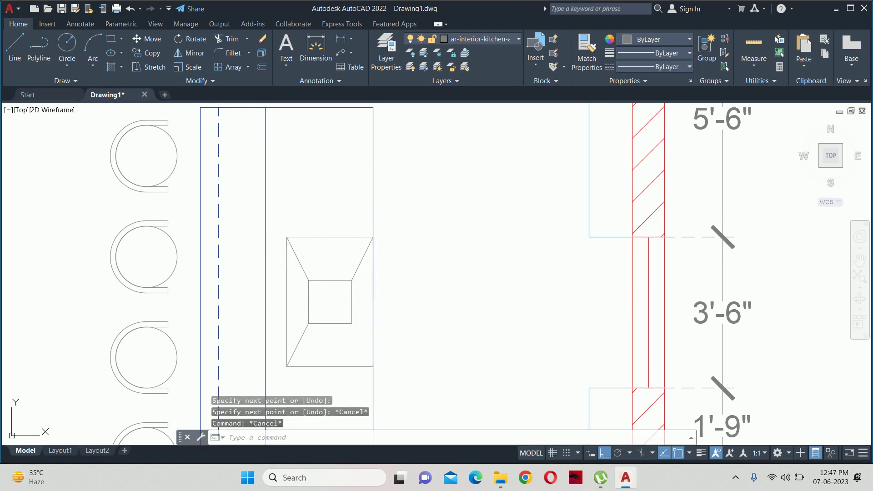
Fillet all corners of the inner square polyline at radius 3.
key("Return")
left_click(352, 323)
left_click(373, 366)
key("Escape")
key("Escape")
scroll(341, 291, "up", 2)
scroll(341, 292, "up", 1)
type("f")
key("Return")
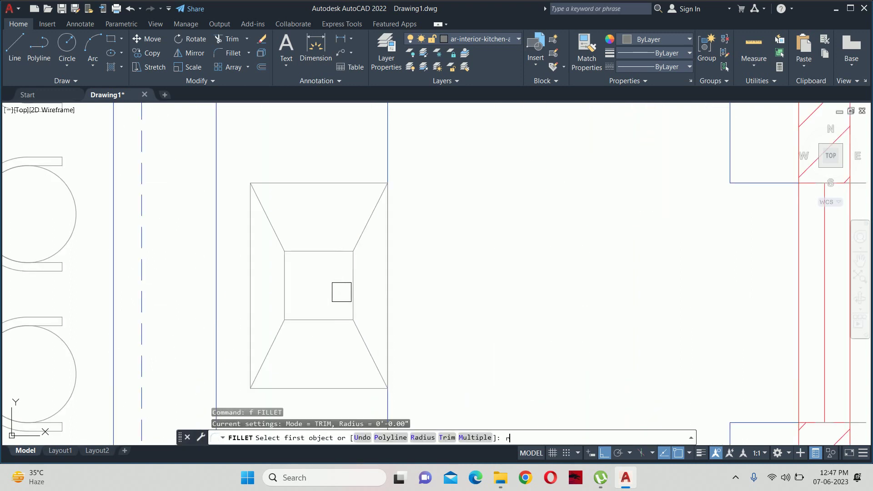
type("r")
key("Return")
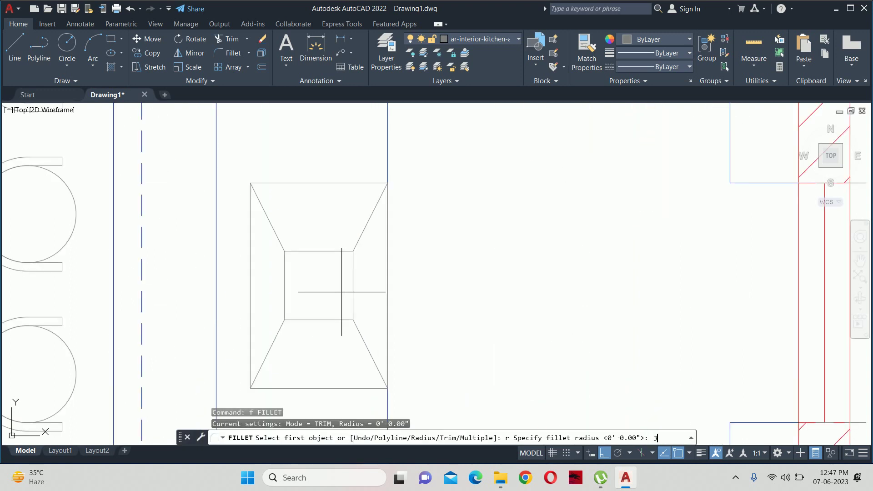
key("Return")
type("p")
key("Return")
left_click(328, 252)
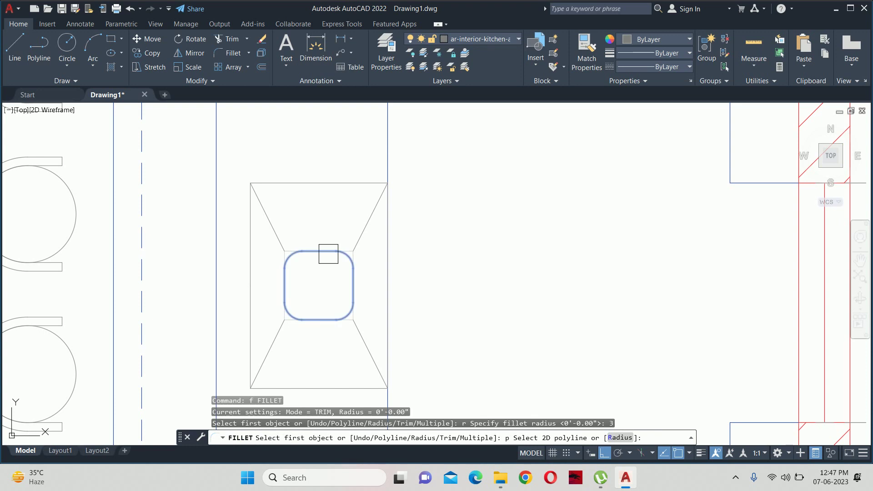
key("Escape")
key("Escape")
key("Escape")
Extend the lower-right diagonal to meet the rounded basin.
key("Return")
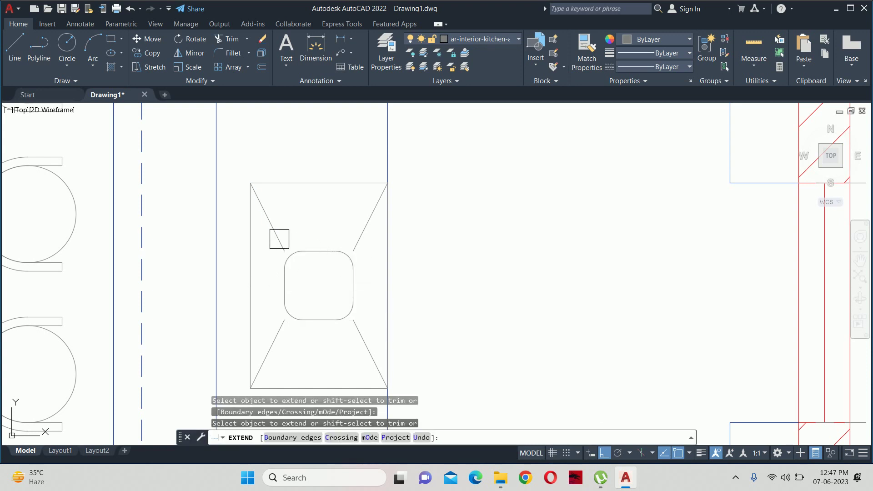
left_click(353, 336)
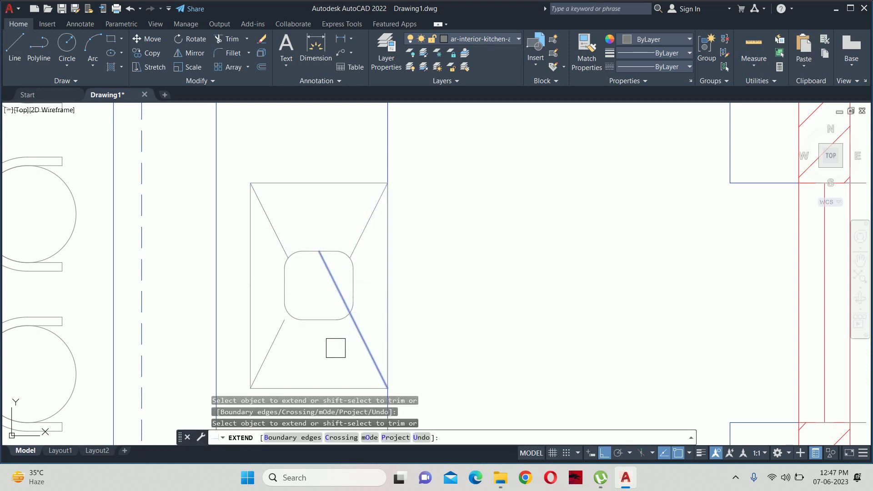
key("Escape")
key("Escape")
scroll(346, 283, "down", 5)
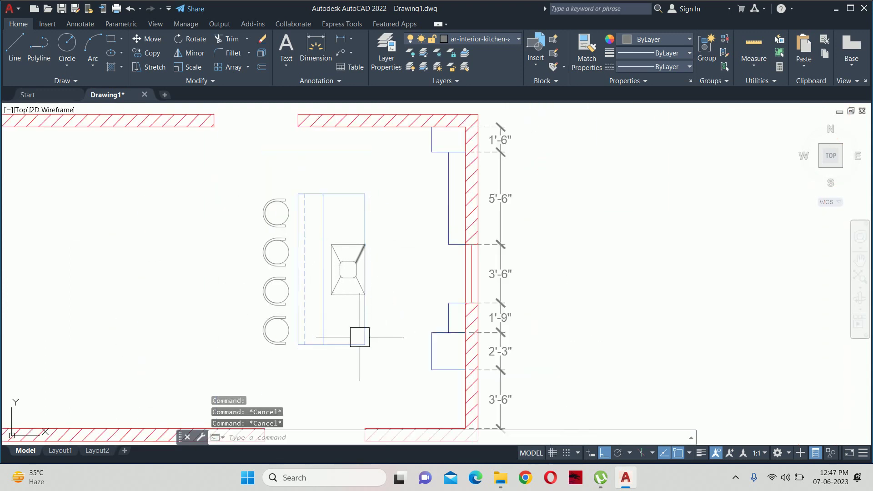
Delete the four stools and the dashed line on the island.
middle_click_drag(296, 335, 355, 317)
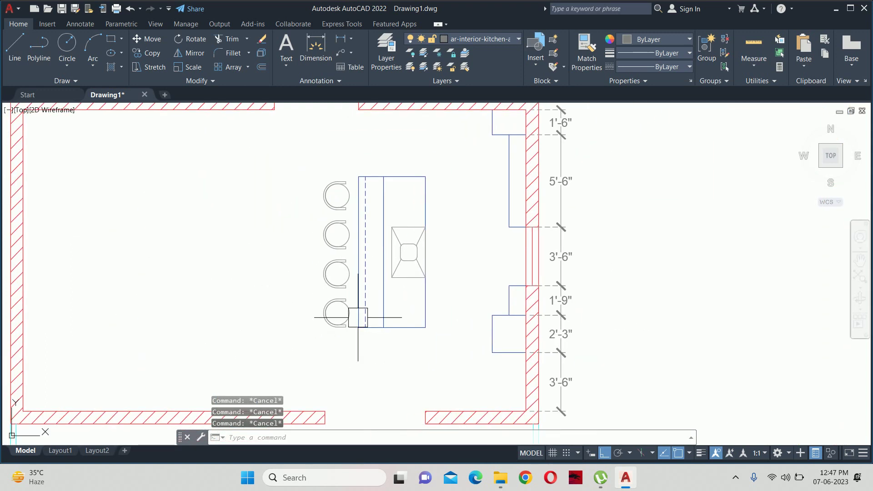
left_click(338, 350)
left_click(300, 181)
key("Delete")
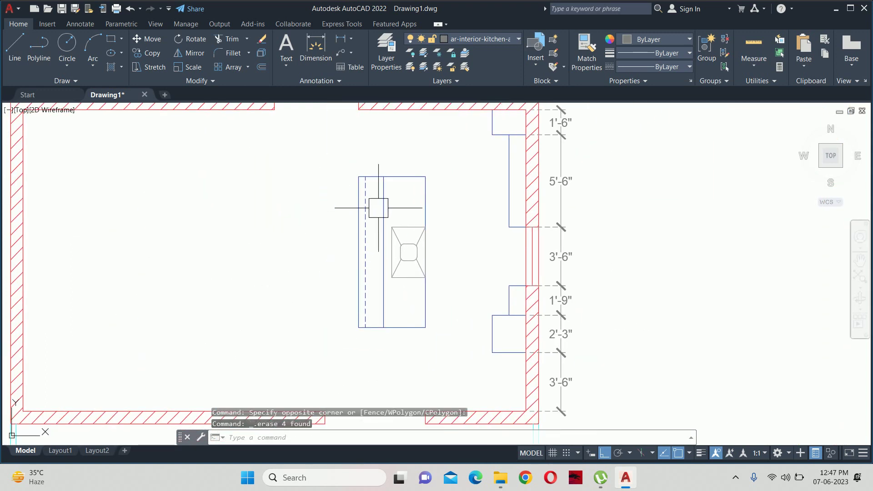
scroll(370, 257, "up", 2)
left_click(361, 257)
key("Delete")
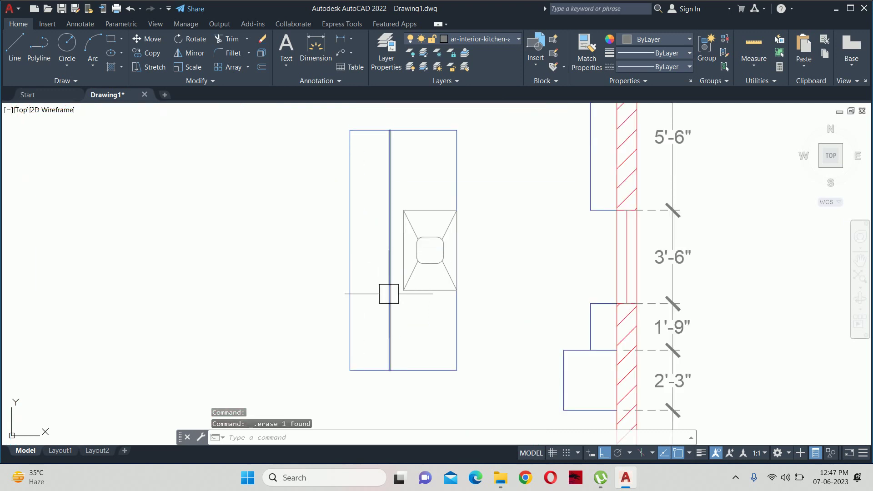
Delete the counter outline, its inner line, and the stray object.
left_click(389, 294)
left_click(503, 355)
left_click(328, 364)
key("Delete")
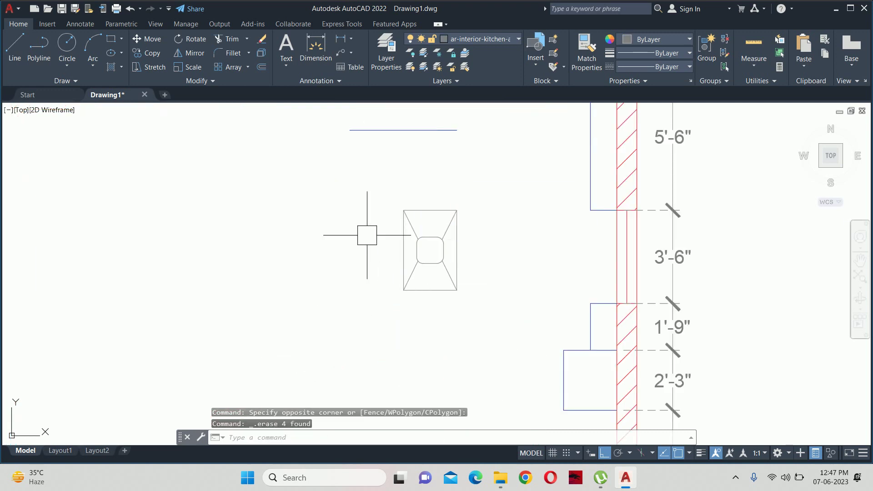
left_click(451, 149)
left_click(384, 127)
key("Delete")
scroll(409, 195, "down", 5)
scroll(406, 202, "down", 1)
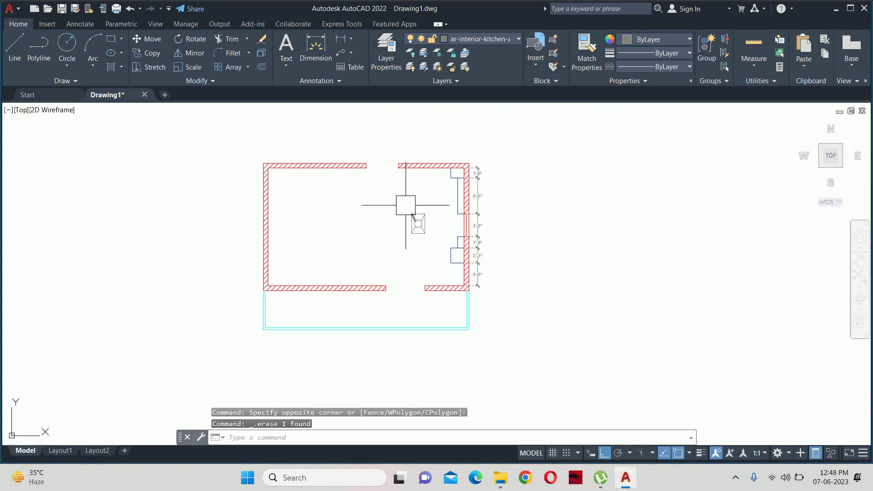
key("Escape")
key("Escape")
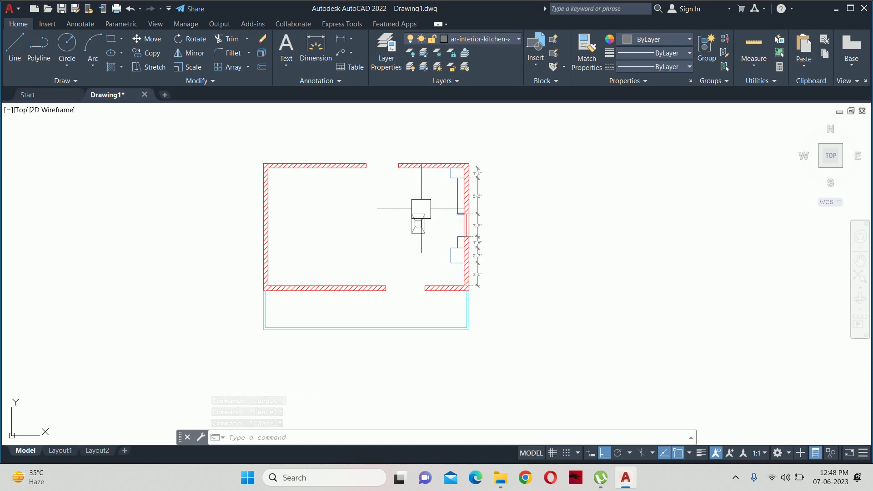
Zoom and pan over to the furnished kitchen's refrigerator corner.
scroll(452, 230, "down", 3)
scroll(470, 210, "up", 3)
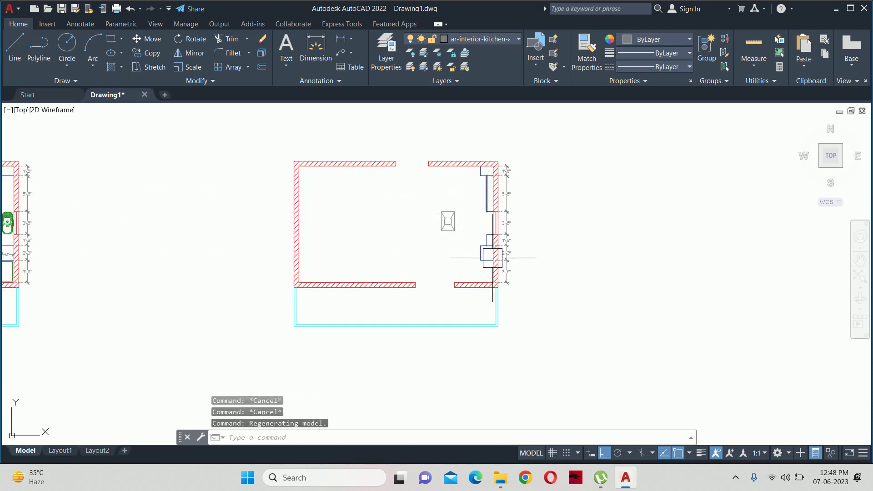
scroll(488, 196, "up", 2)
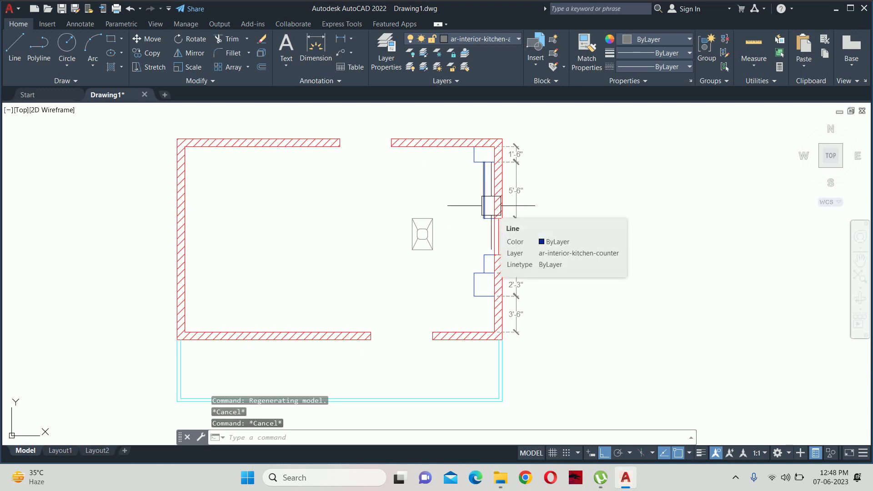
scroll(491, 205, "down", 2)
middle_click_drag(318, 220, 717, 232)
scroll(423, 160, "up", 2)
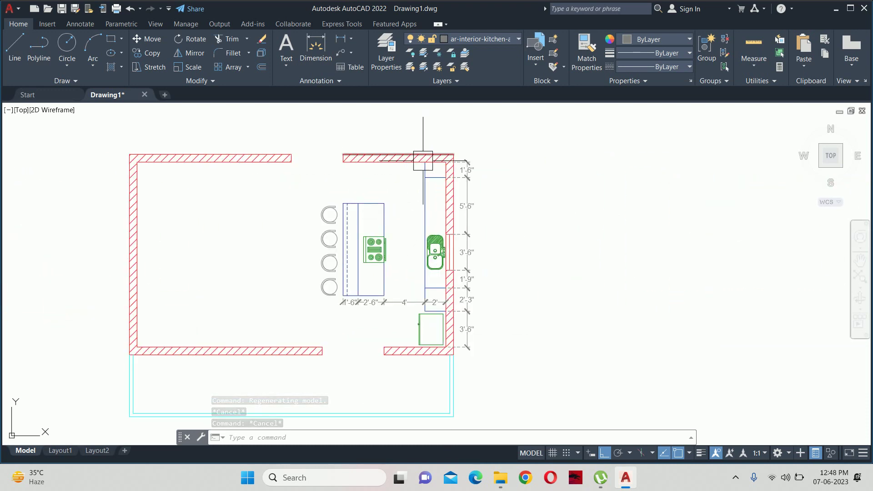
key("Escape")
scroll(422, 331, "up", 4)
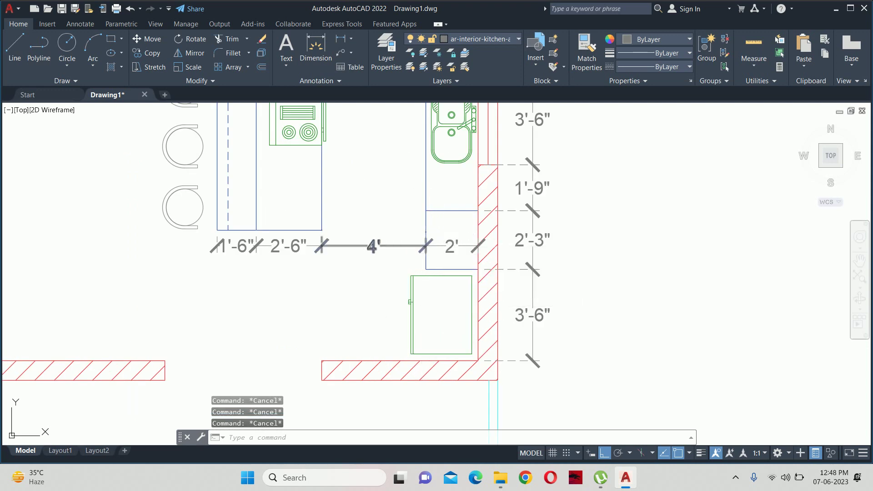
Add a 3-inch-high multiline text label reading 'Refrigirator' near the refrigerator.
middle_click_drag(405, 251, 500, 259)
type("t")
key("Return")
left_click(409, 314)
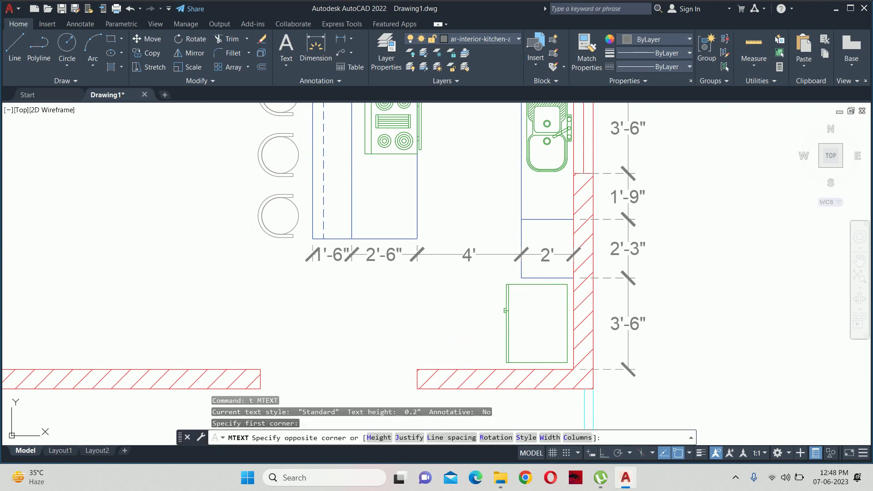
left_click(298, 151)
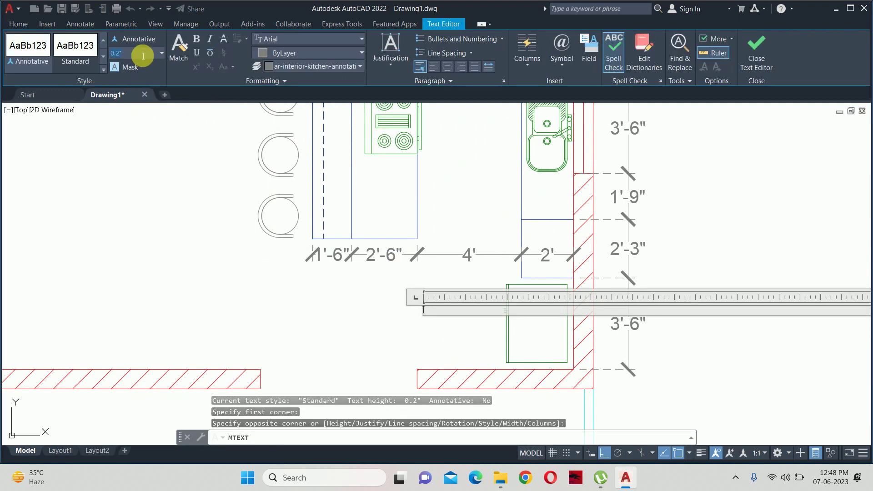
type("3")
key("Return")
type("Ref")
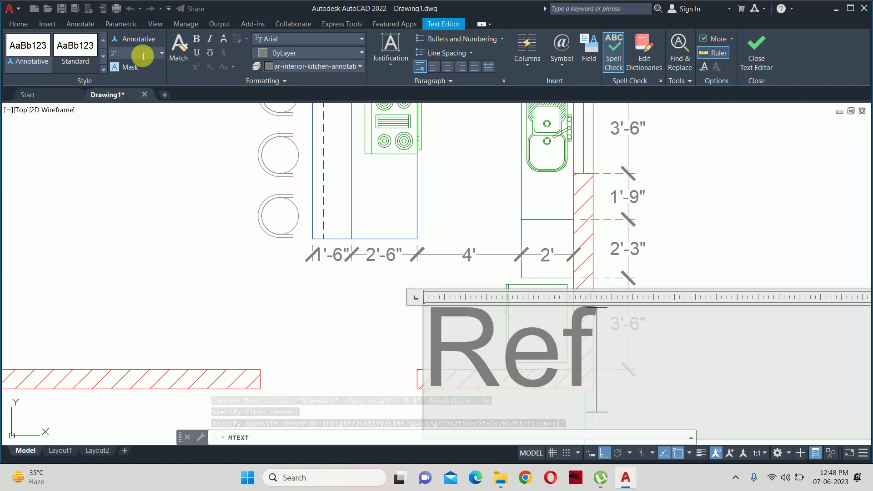
type("rigirat")
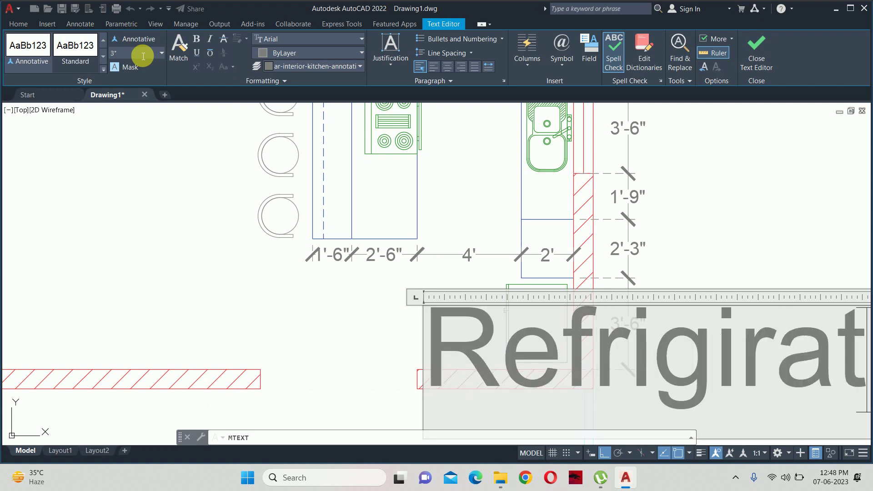
type("or")
left_click(419, 218)
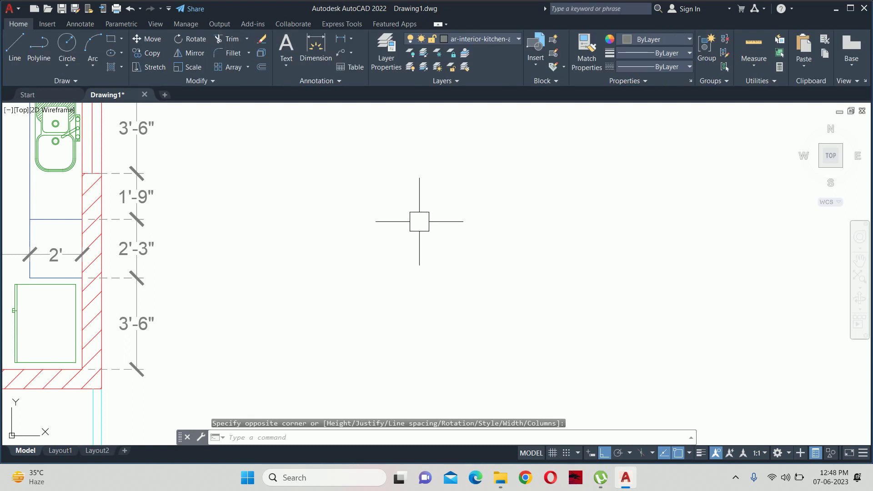
Move the Refrigirator label slightly lower.
key("Escape")
scroll(624, 244, "down", 3)
key("Escape")
scroll(442, 266, "up", 3)
key("Escape")
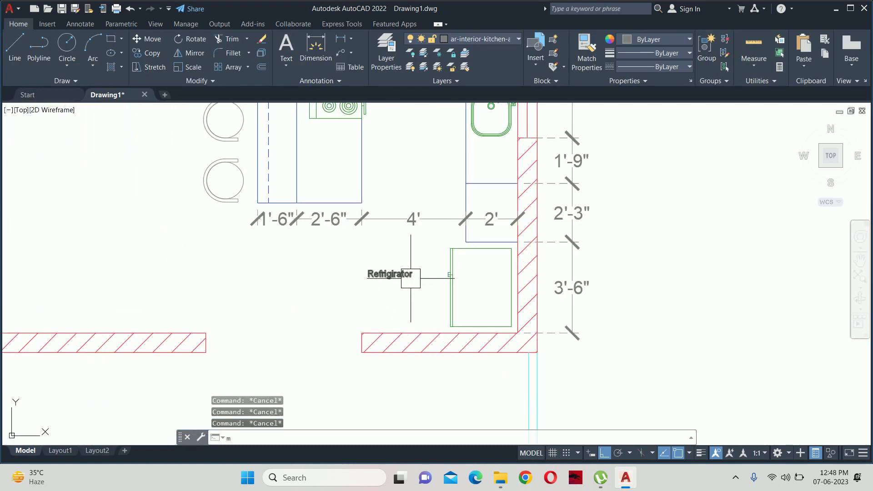
key("Return")
left_click(411, 275)
key("Return")
left_click(359, 273)
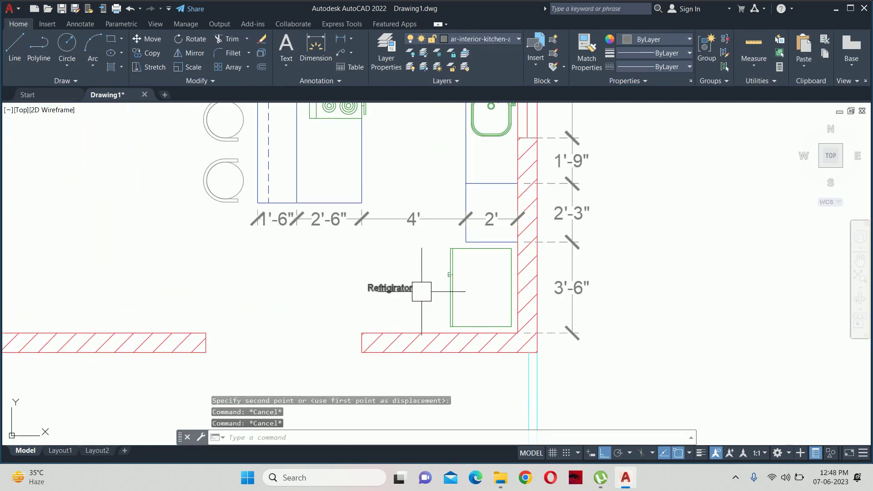
key("Escape")
Start a leader with its arrow tip beside the refrigerator.
scroll(422, 291, "up", 4)
type("e")
key("Return")
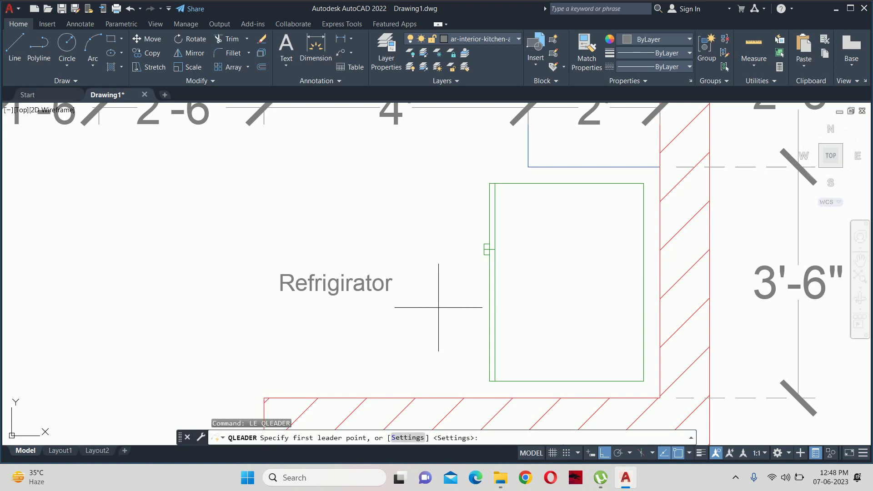
left_click(450, 304)
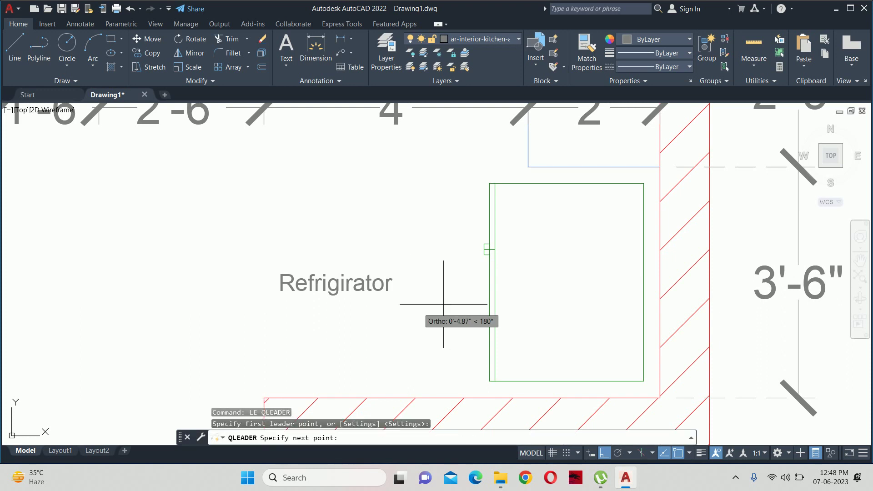
Finish the leader under the label and set its arrow size to 3.
left_click(350, 311)
key("Escape")
key("Escape")
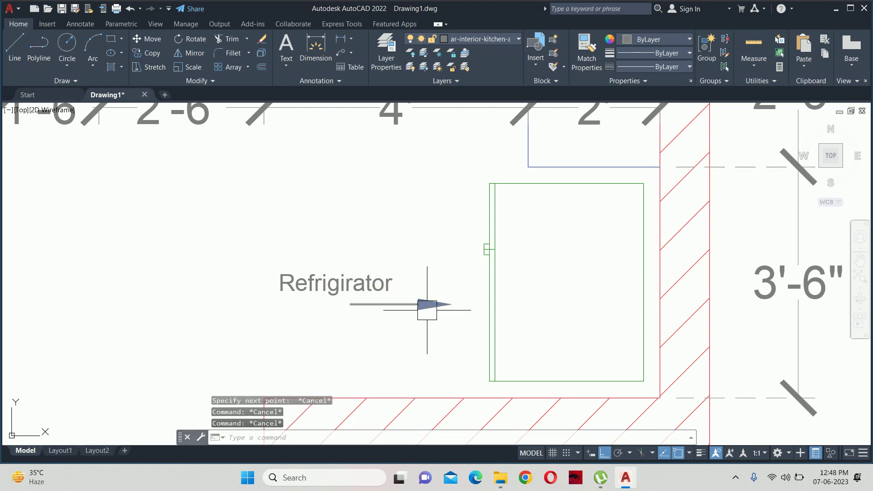
left_click(429, 304)
left_click(546, 312)
type("3")
key("Return")
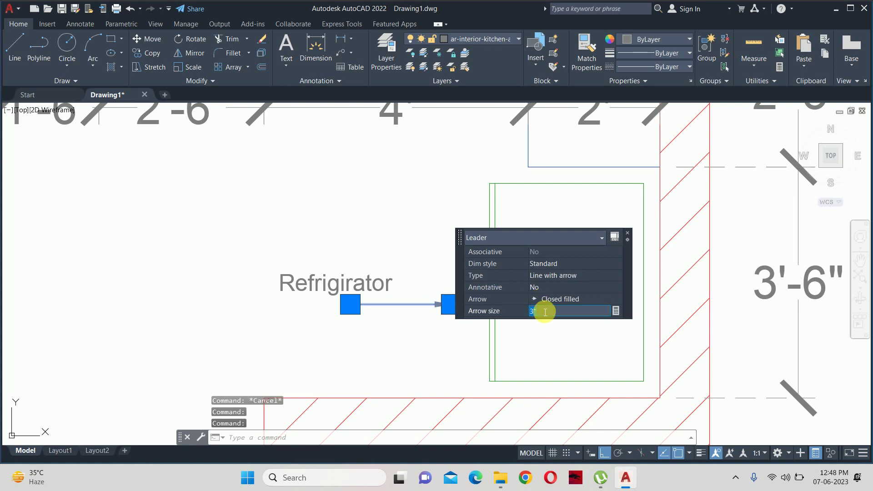
key("Escape")
Move the leader slightly lower.
key("m")
key("Return")
left_click(447, 304)
key("Return")
left_click(428, 343)
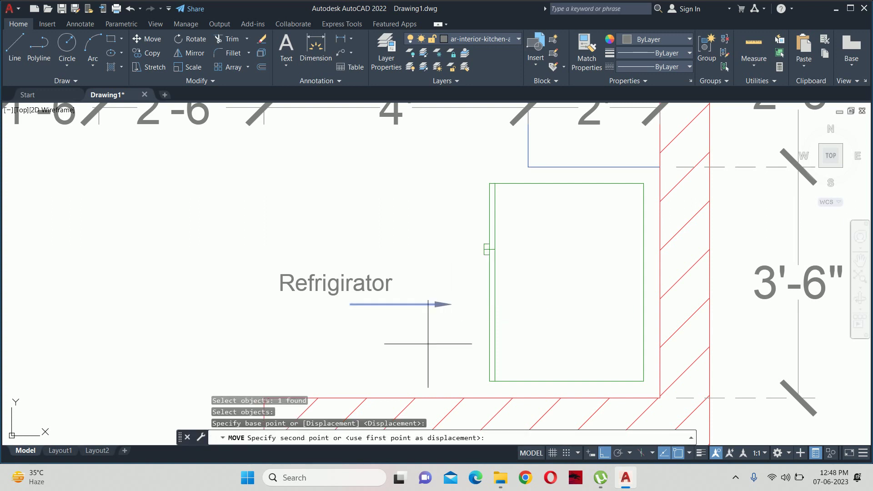
left_click(424, 359)
key("Escape")
key("Escape")
key("Escape")
type("1")
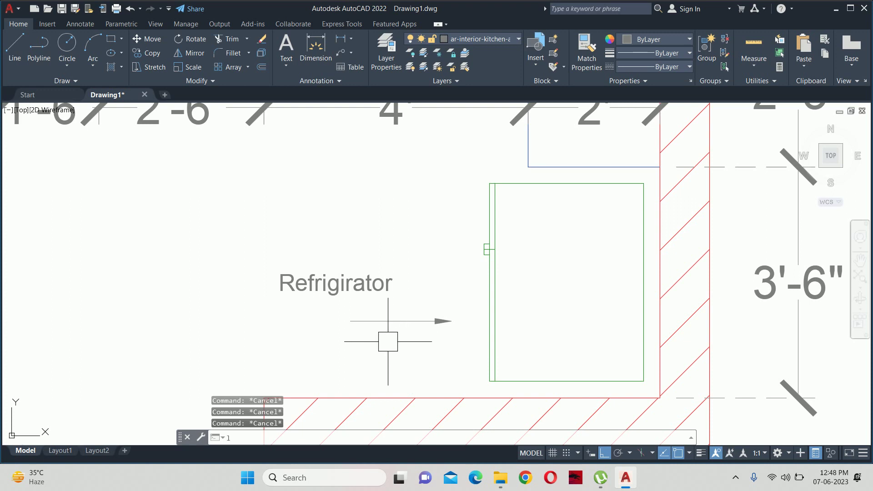
Start a line below the label, then cancel it.
key("Return")
left_click(350, 321)
scroll(351, 312, "up", 8)
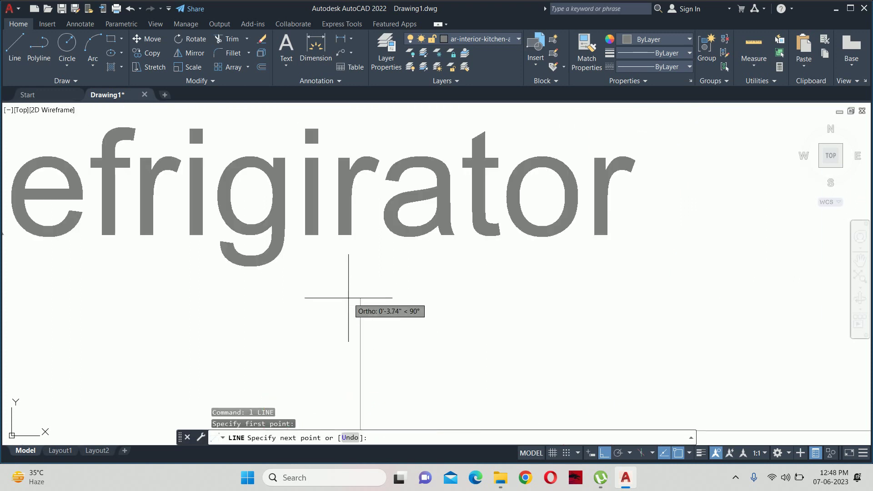
key("Escape")
scroll(347, 296, "down", 6)
key("Escape")
key("Escape")
scroll(350, 296, "down", 3)
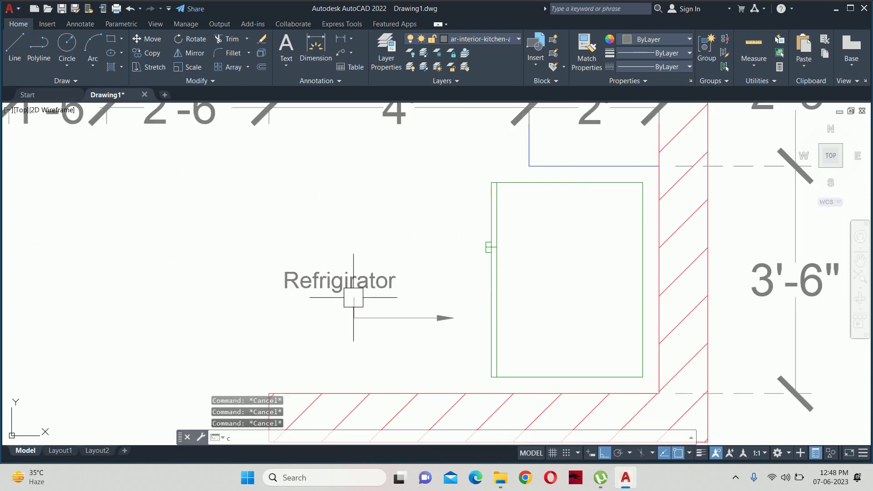
key("ctrl+c")
Rotate the Refrigirator label to 270 degrees using Quick Properties.
key("Escape")
left_click(307, 281)
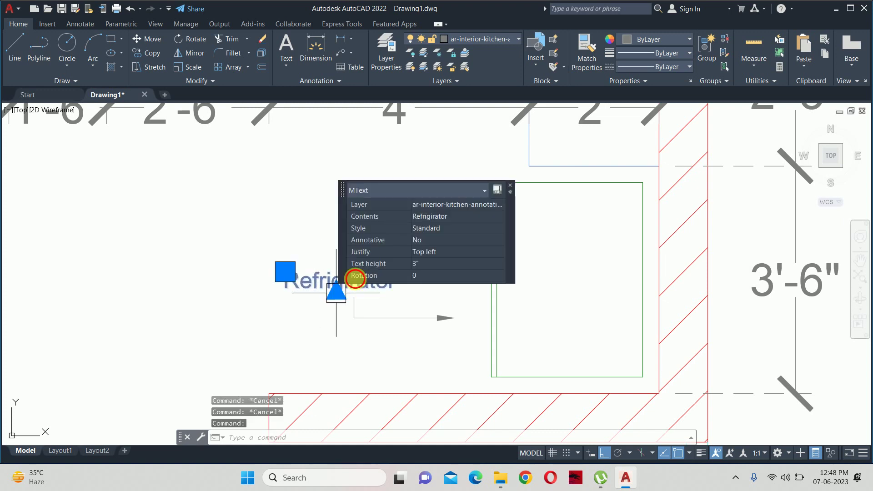
left_click(437, 276)
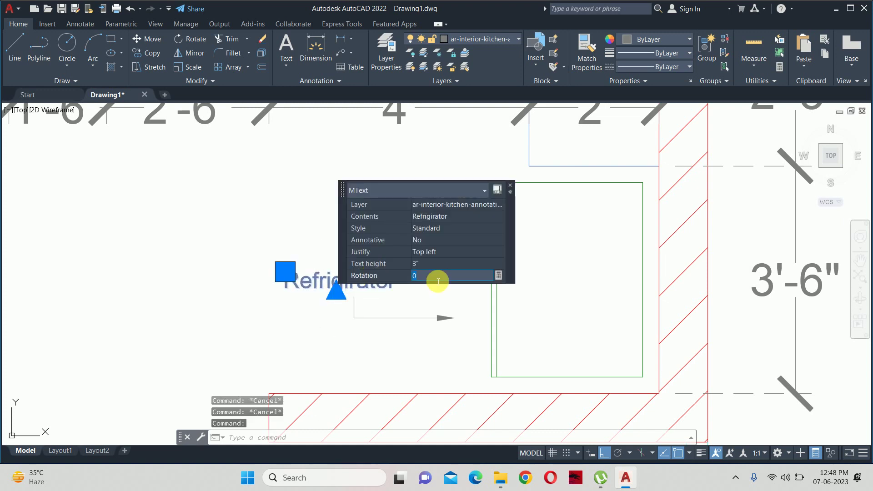
type("270")
key("Return")
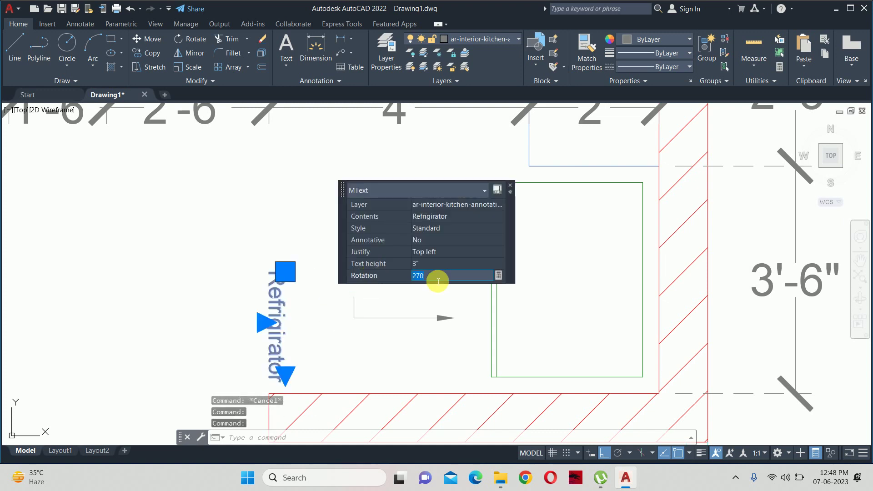
key("Escape")
key("Escape")
Move the vertical Refrigirator label so it sits left of the leader arrow.
key("Return")
left_click(276, 318)
key("Return")
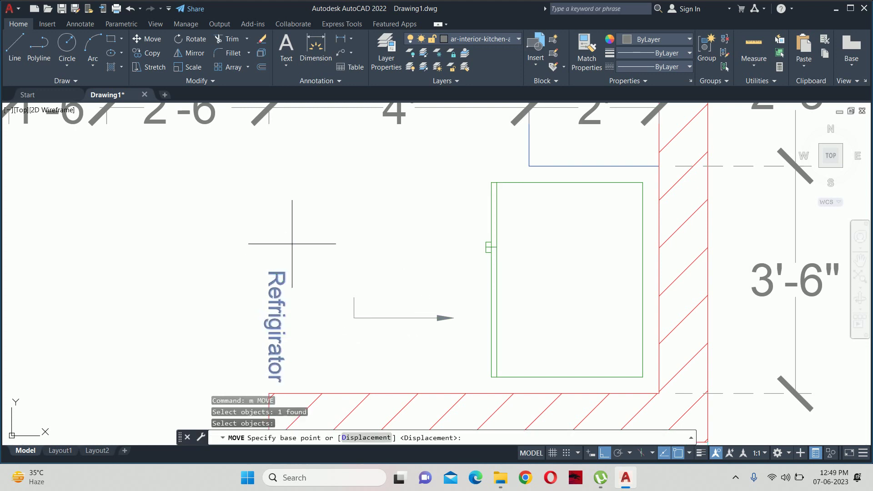
left_click(303, 180)
left_click(400, 169)
key("Return")
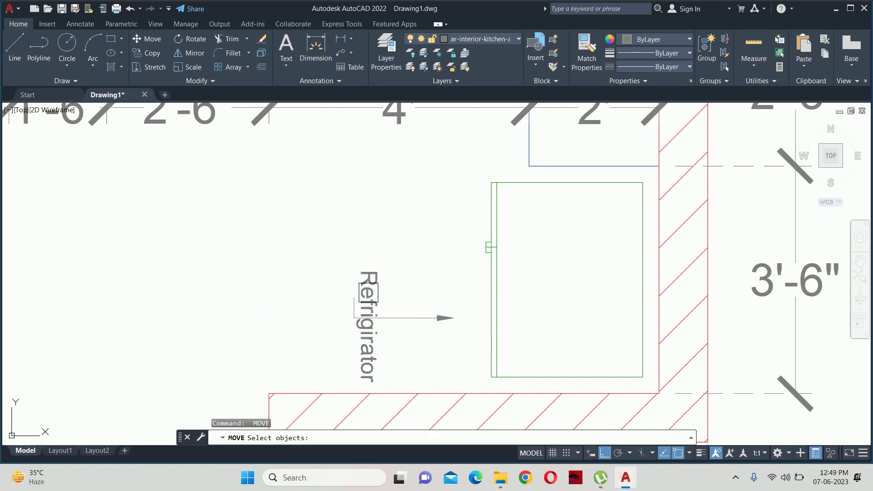
left_click(369, 300)
key("Return")
left_click(441, 278)
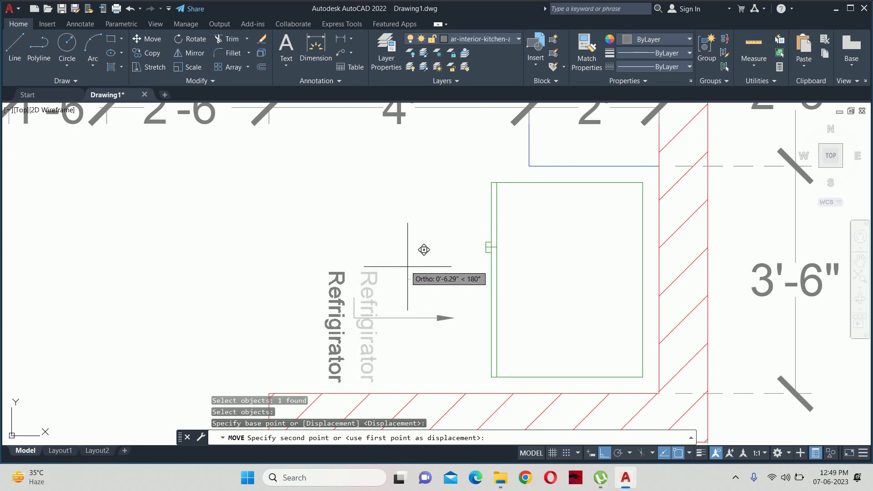
key("Escape")
key("Escape")
Delete the stray object near the label.
left_click(355, 304)
key("Delete")
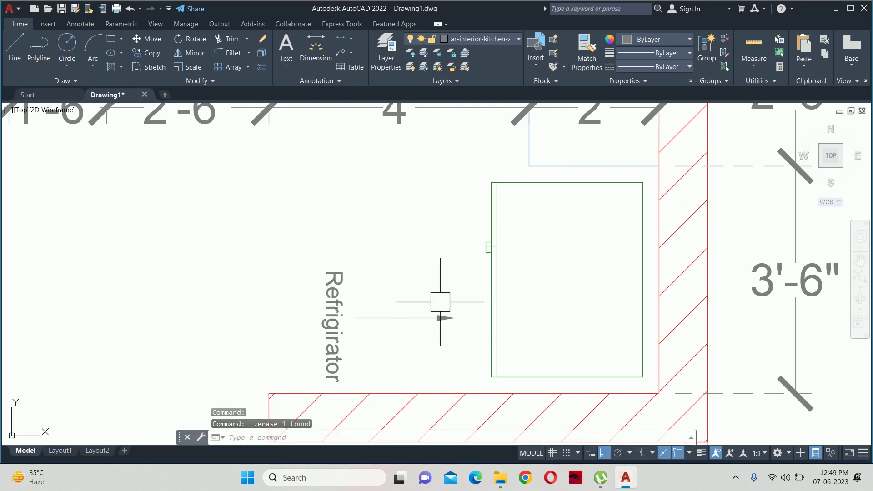
scroll(343, 323, "down", 2)
type("c")
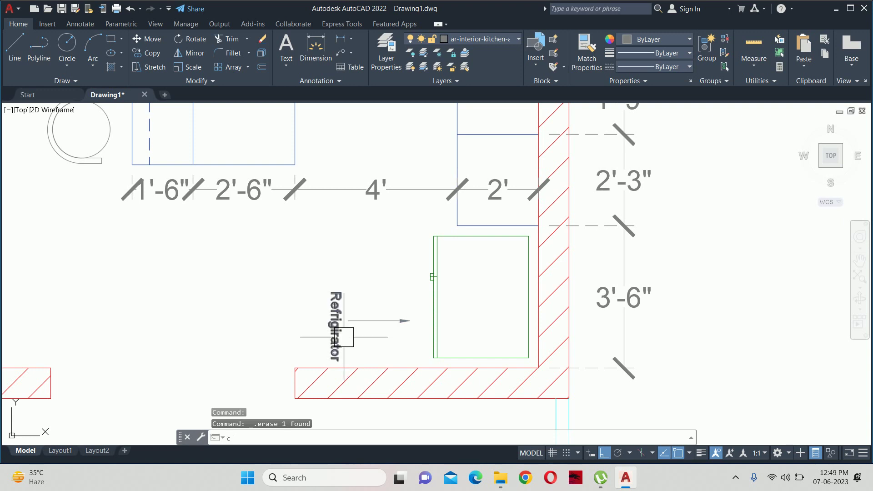
Copy the Refrigirator label into the refrigerator.
type("o")
key("Return")
left_click(344, 337)
key("Return")
left_click(328, 355)
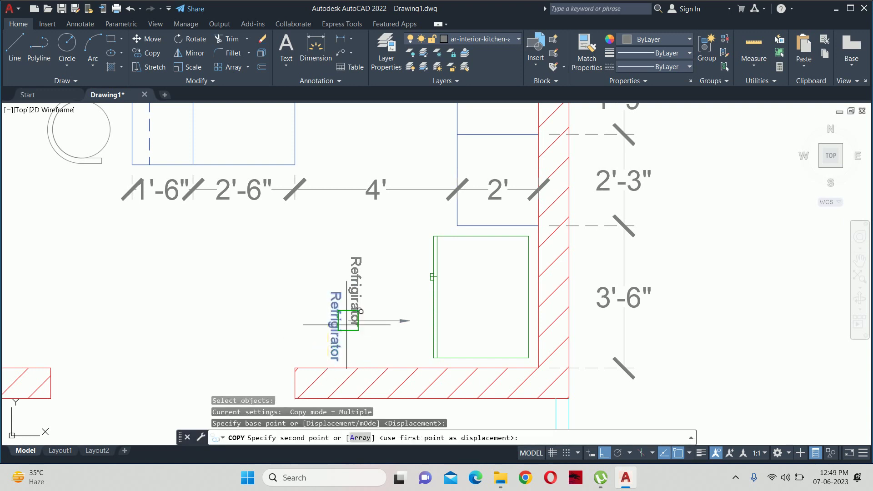
left_click(497, 225)
key("Escape")
key("Escape")
Replace the copied label's text with 'Microwave Unit'.
double_click(502, 209)
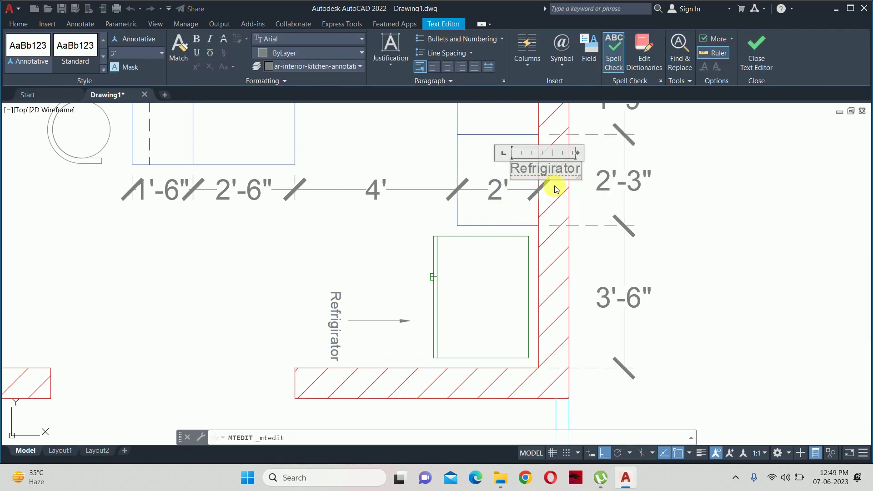
key("ctrl+a")
type("Mi")
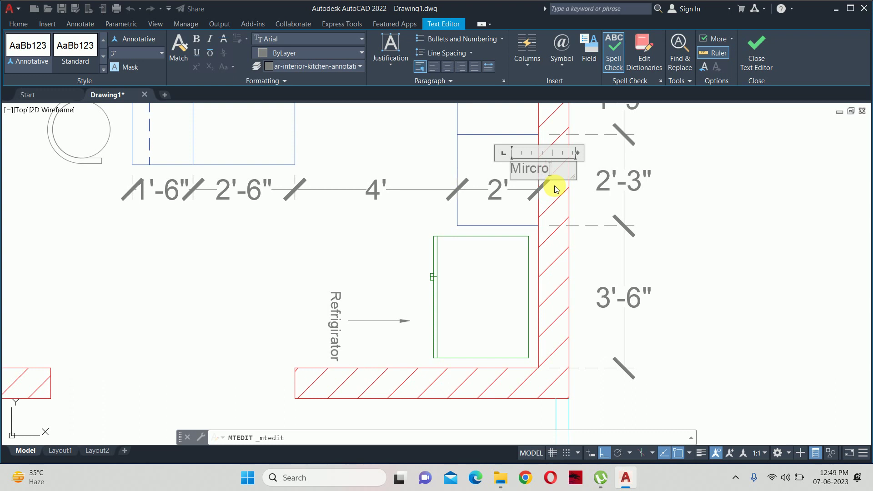
key("BackSpace")
key("BackSpace")
key("BackSpace")
type("e un")
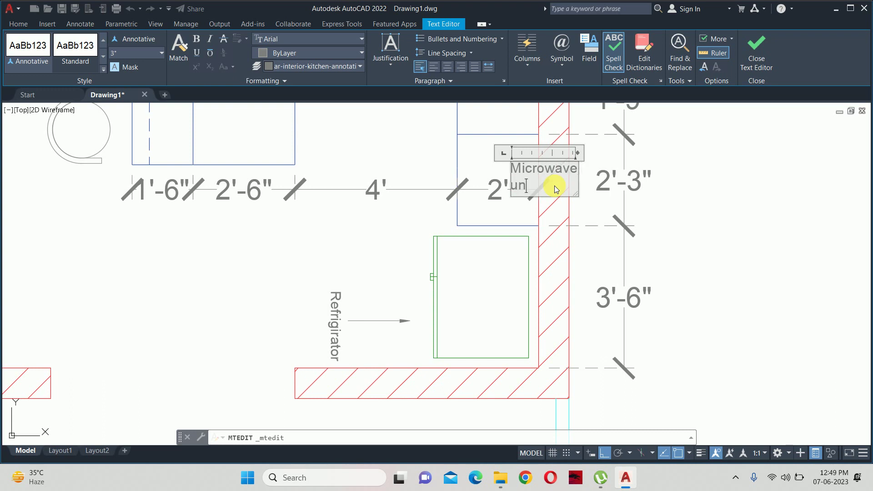
type("it")
left_click_drag(518, 187, 496, 189)
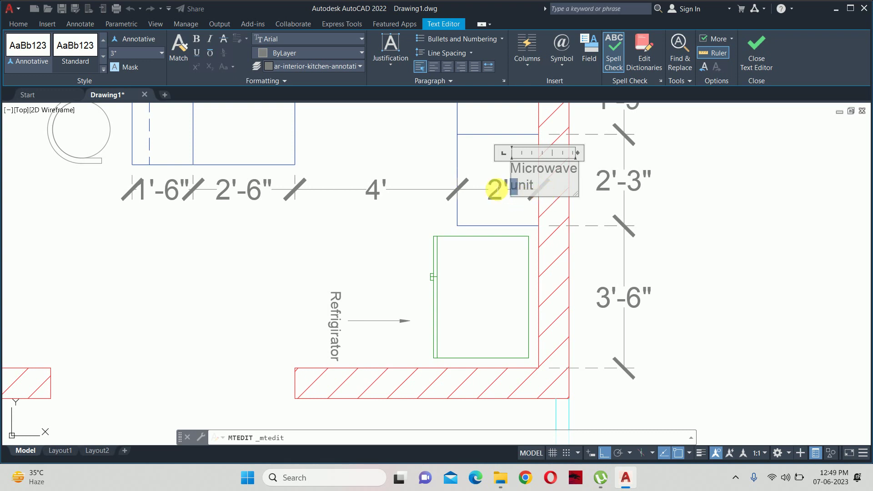
key("Escape")
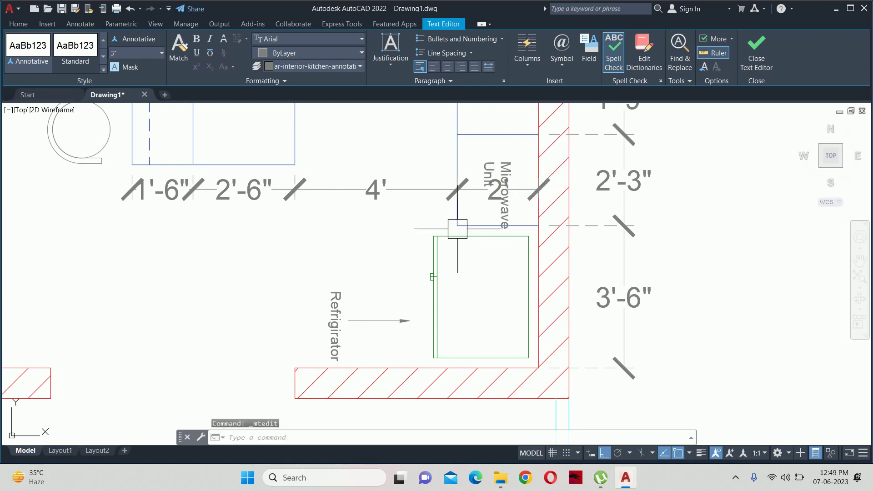
key("Escape")
key("Escape")
scroll(531, 238, "down", 3)
Window-select the whole kitchen and copy it to a new point, then cancel.
scroll(487, 194, "down", 10)
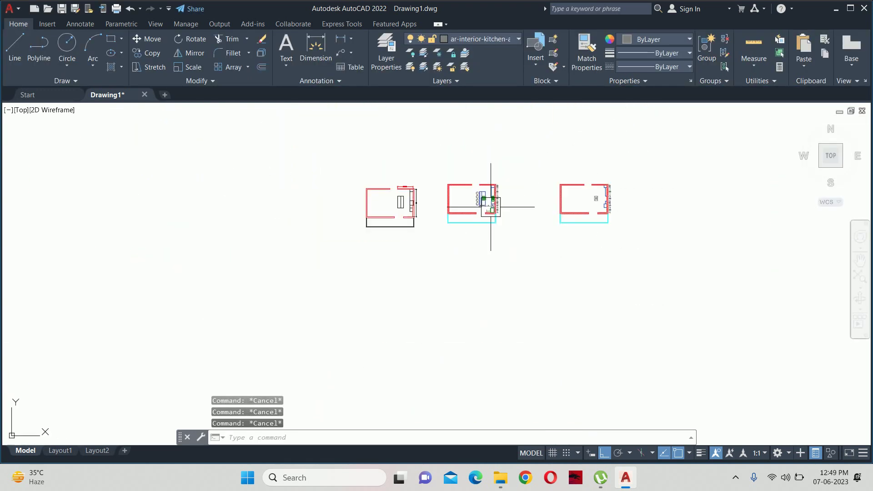
scroll(491, 207, "up", 4)
type("o")
key("Return")
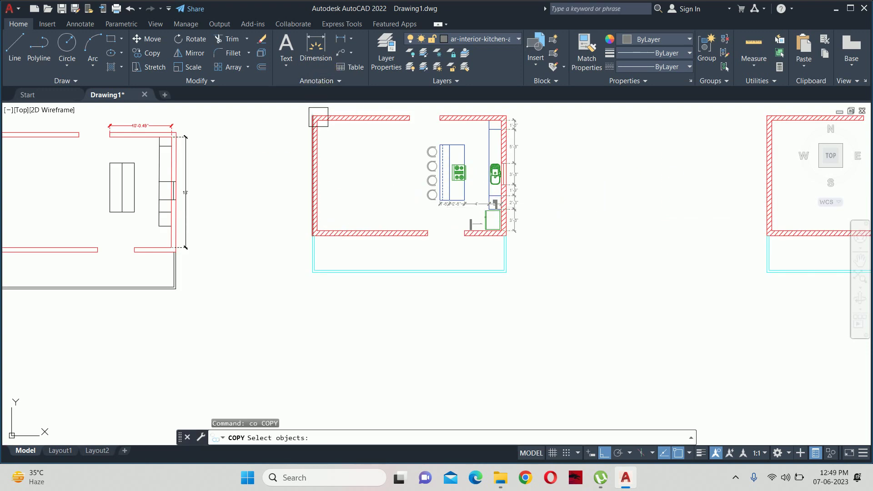
middle_click_drag(318, 117, 340, 166)
left_click(325, 145)
left_click(616, 335)
key("Return")
left_click(621, 200)
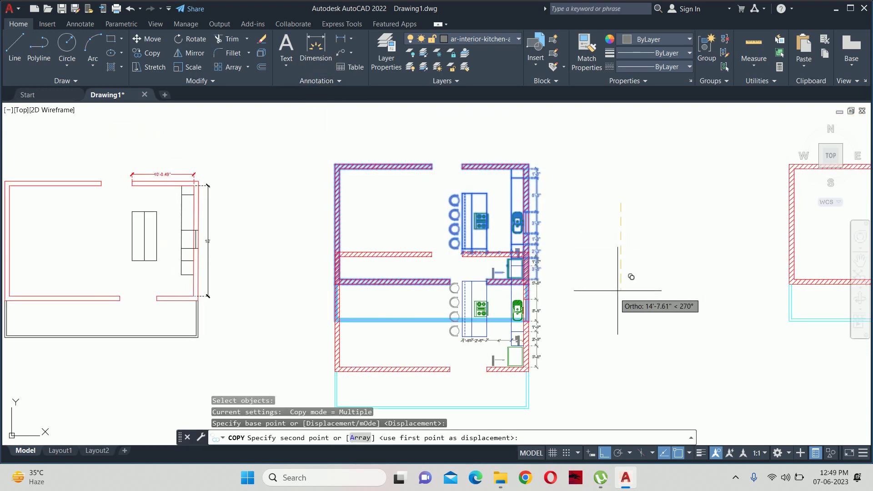
left_click(595, 175)
key("Escape")
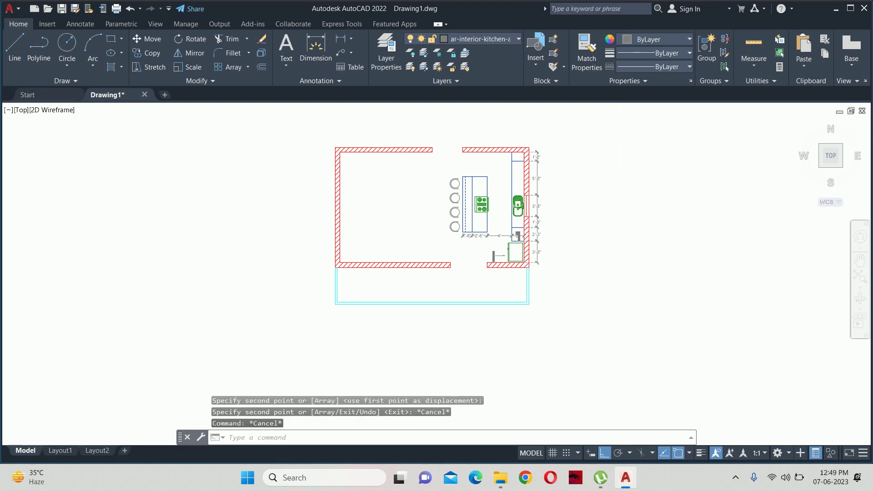
Erase the dimension chain along the right wall with a selection window.
scroll(530, 219, "up", 5)
scroll(555, 263, "down", 3)
middle_click_drag(555, 263, 549, 301)
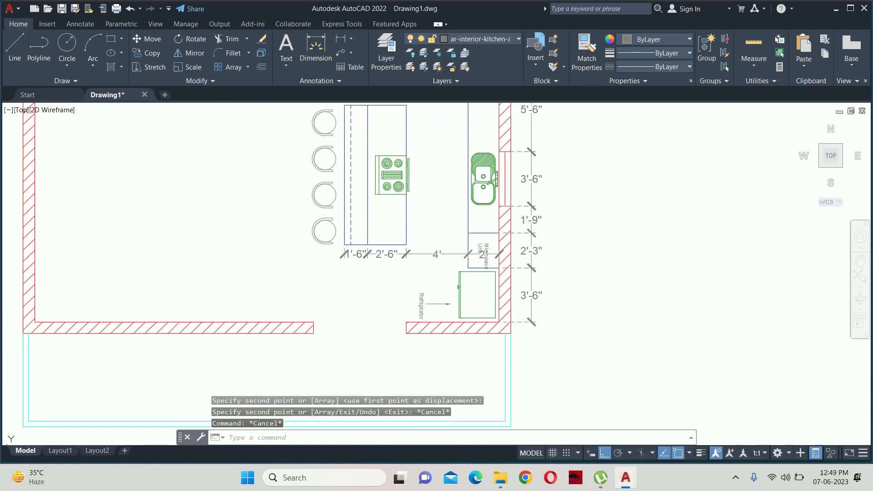
left_click(561, 350)
scroll(551, 318, "down", 2)
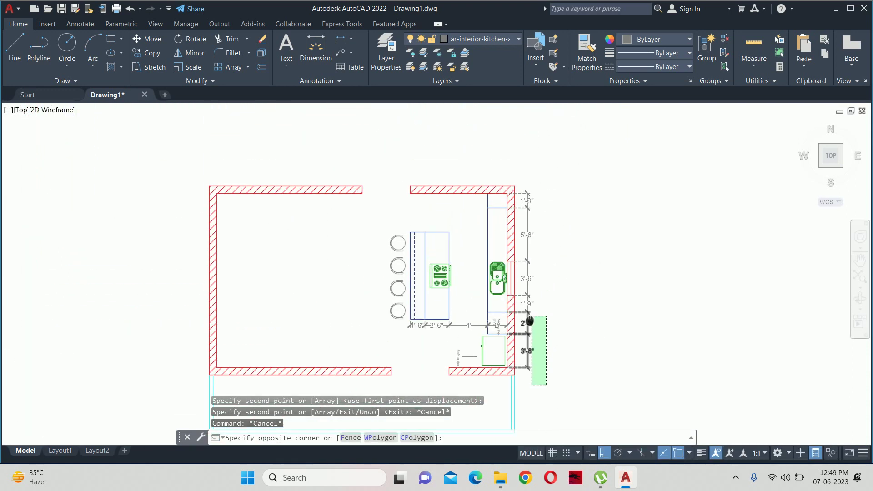
left_click(517, 178)
key("Delete")
Erase the 4', 1'-6" and 2' dimensions below the island.
scroll(443, 321, "up", 4)
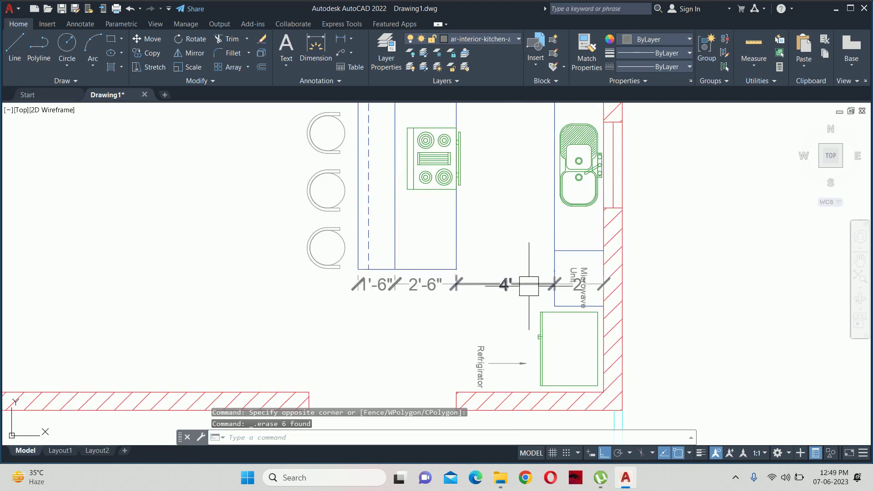
left_click(529, 285)
key("Delete")
left_click(436, 298)
left_click(392, 286)
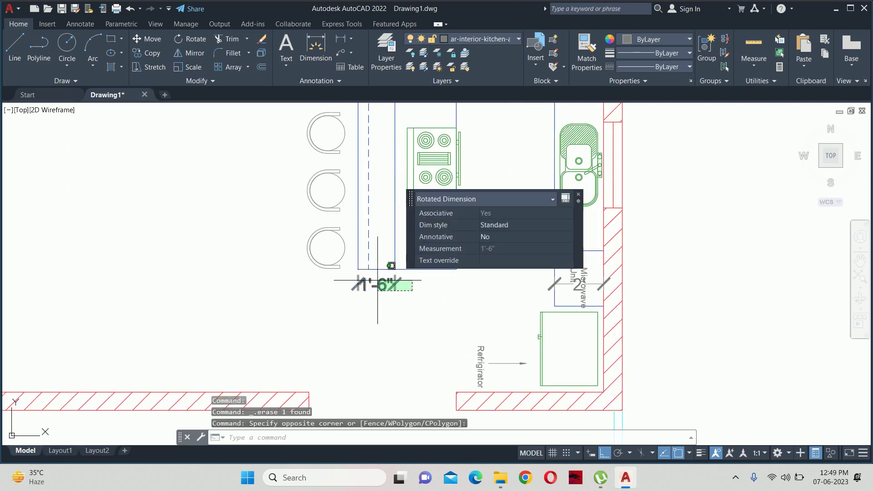
key("Delete")
scroll(588, 282, "up", 4)
left_click(588, 283)
key("Delete")
Start moving the Microwave Unit label, then cancel the move.
scroll(591, 272, "down", 4)
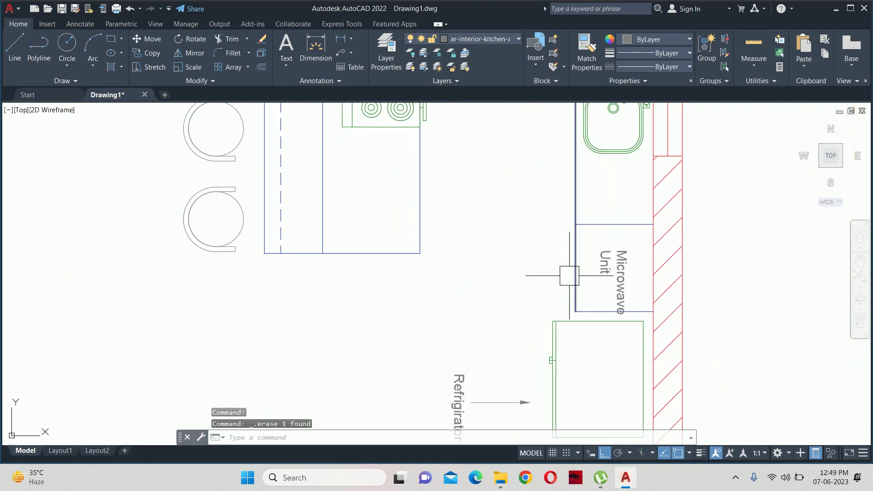
type("m")
key("Return")
left_click(610, 267)
key("Return")
scroll(540, 261, "up", 2)
Cancel pending commands, undo the zoom, and abandon a move of the Microwave Unit label.
key("Escape")
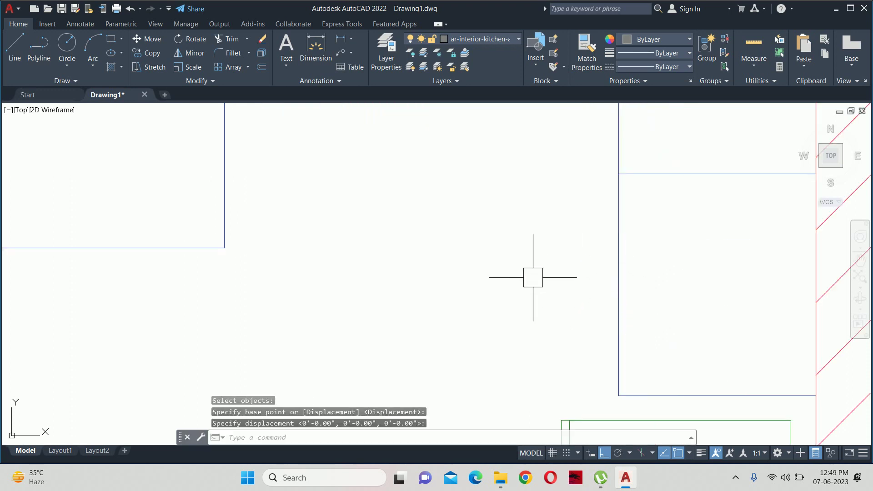
key("Escape")
key("ctrl+z")
type("m")
key("Return")
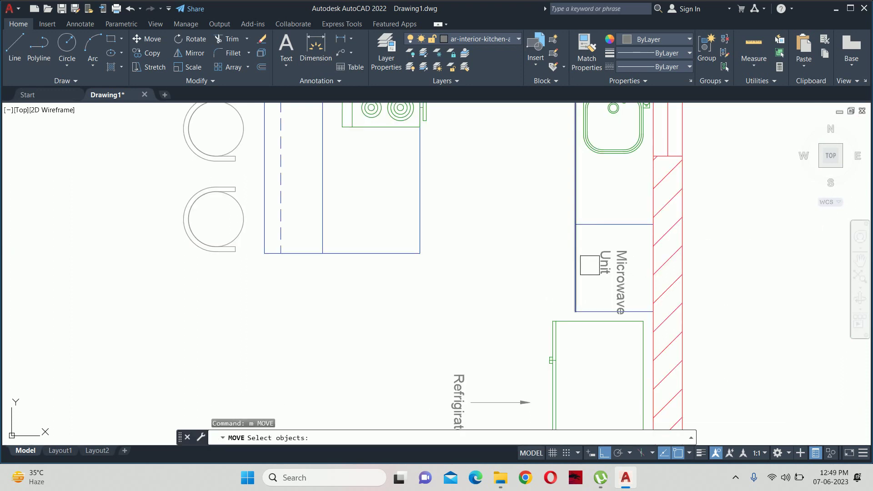
left_click(601, 262)
key("Return")
scroll(533, 259, "up", 3)
left_click(533, 259)
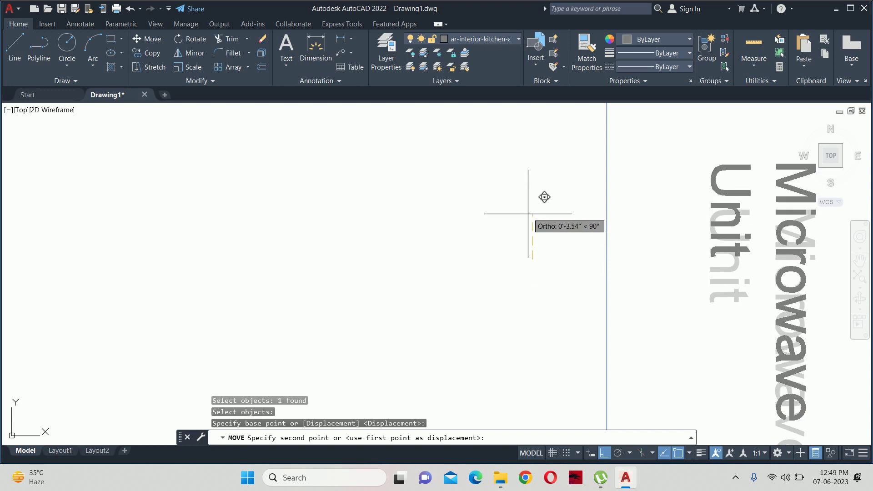
key("Escape")
key("Escape")
Copy the Microwave Unit label higher up the counter.
scroll(530, 206, "down", 3)
scroll(529, 207, "down", 3)
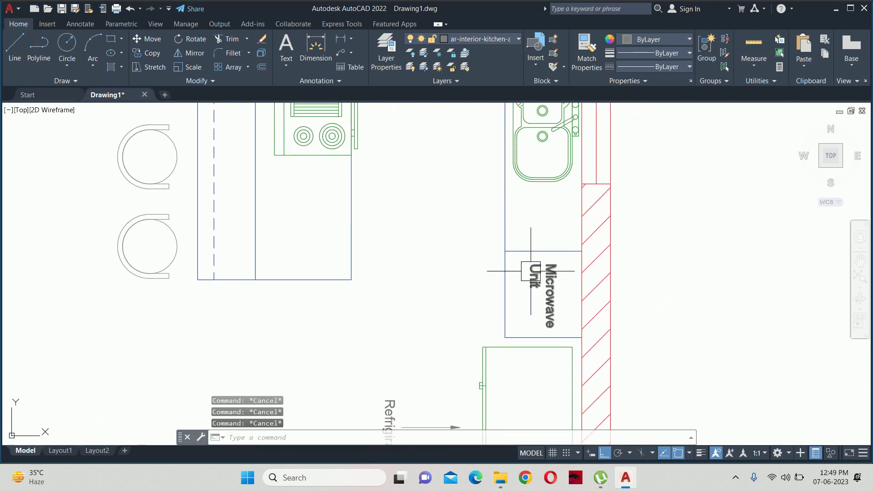
scroll(513, 342, "up", 1)
type("c")
key("Return")
left_click(514, 364)
key("Return")
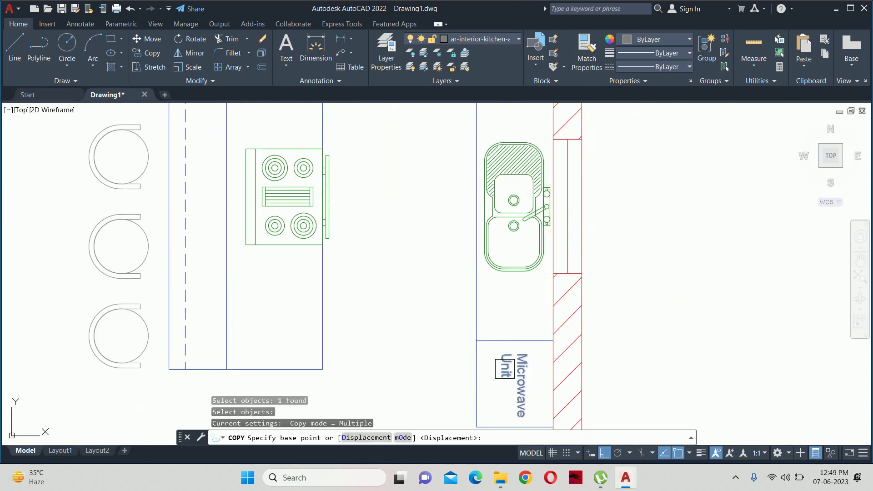
left_click(351, 344)
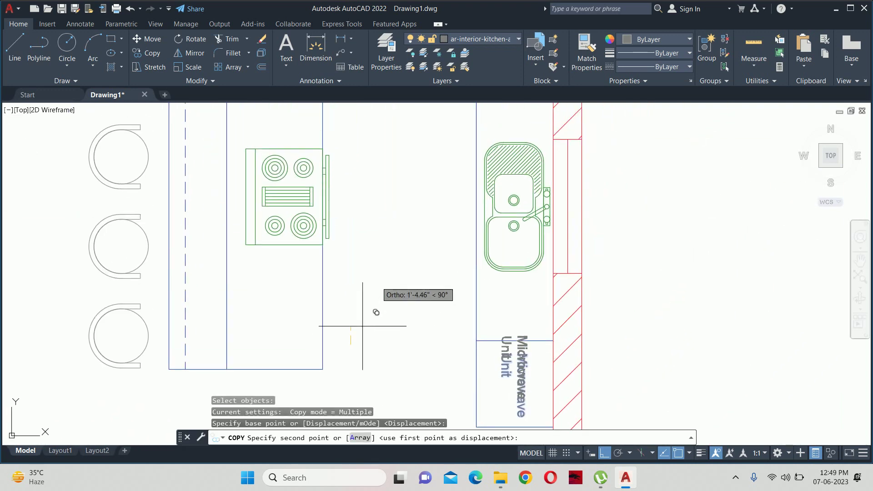
left_click(379, 267)
middle_click_drag(382, 150, 371, 291)
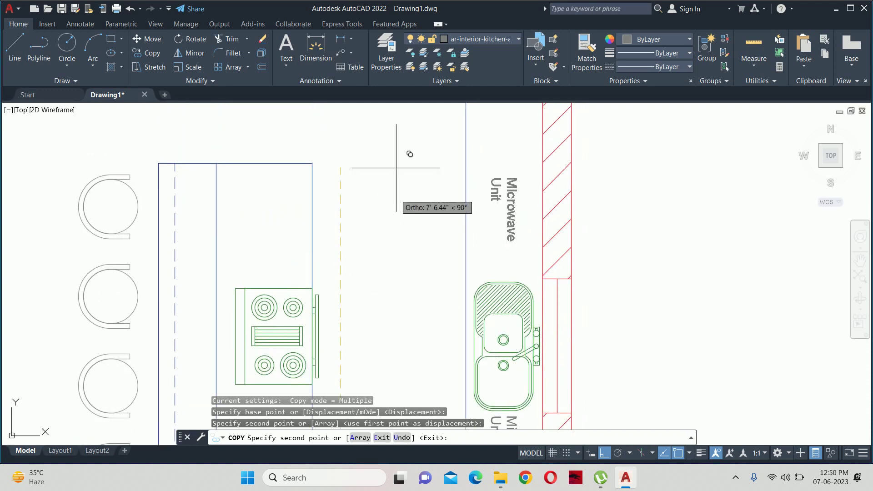
key("Escape")
Change the copied label's text to 'Working Space'.
middle_click_drag(470, 301, 458, 164)
double_click(523, 293)
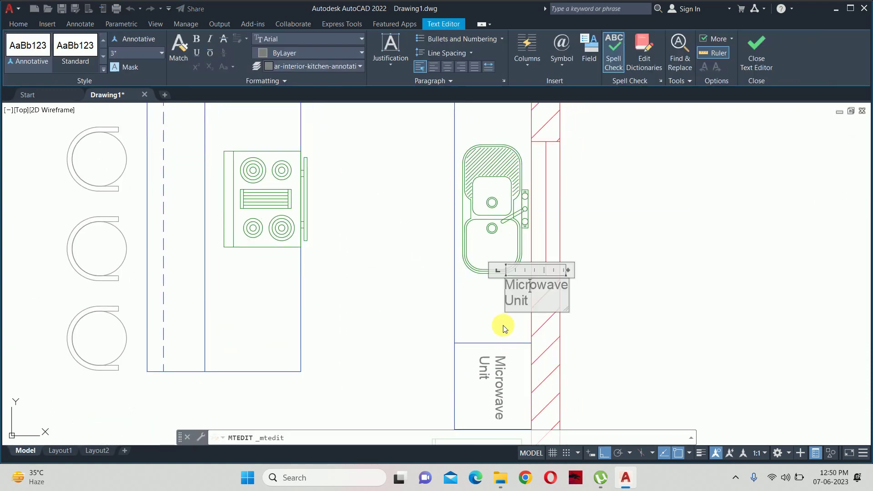
left_click_drag(546, 300, 415, 249)
type("W")
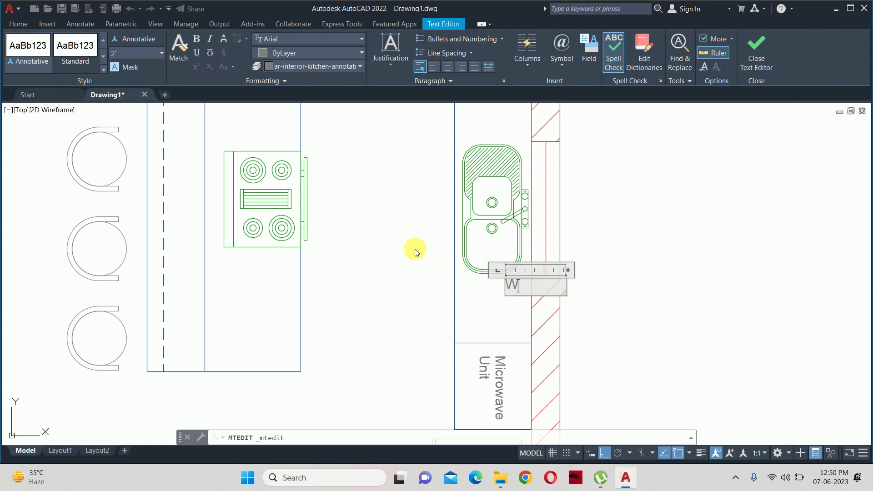
type("orking Sp")
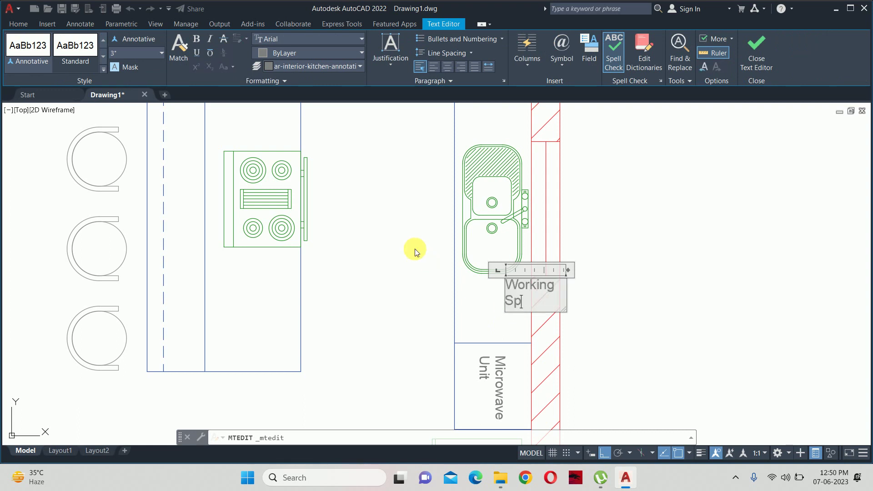
type("ace")
key("Escape")
key("Escape")
key("Escape")
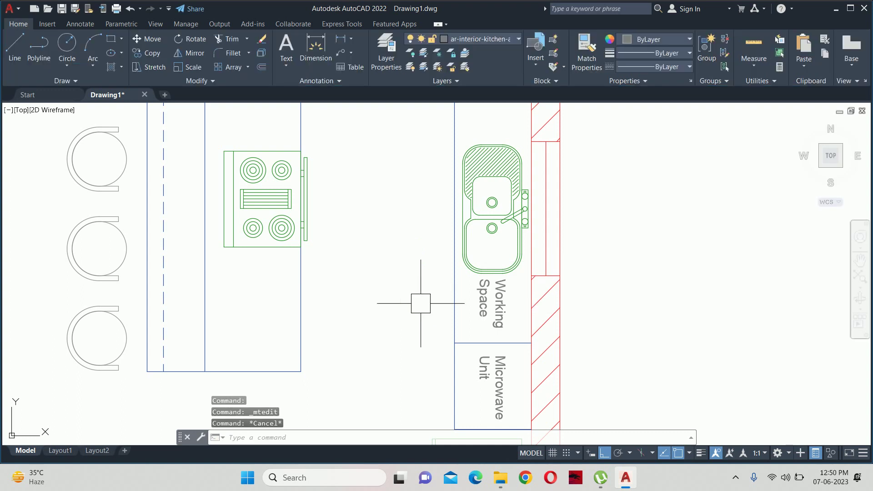
Move the Working Space and Microwave Unit labels left, in front of the counter.
middle_click_drag(420, 364, 461, 327)
left_click(147, 38)
left_click(537, 266)
left_click(537, 351)
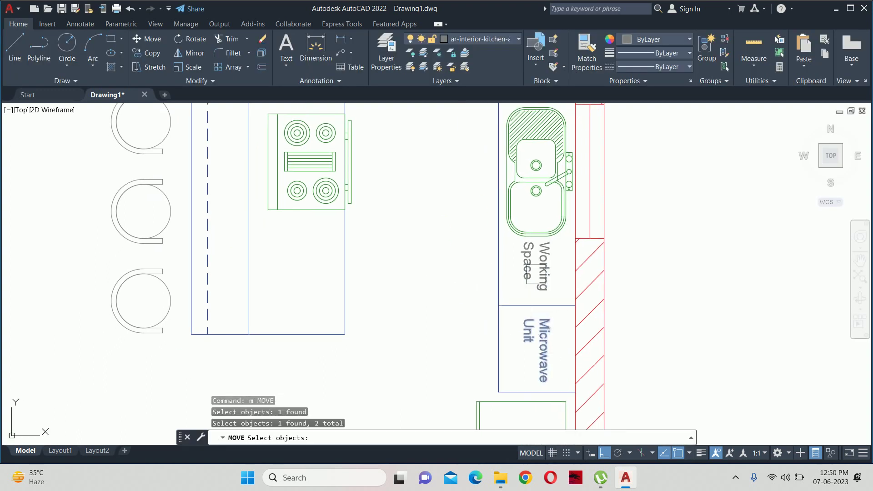
key("Return")
left_click(462, 327)
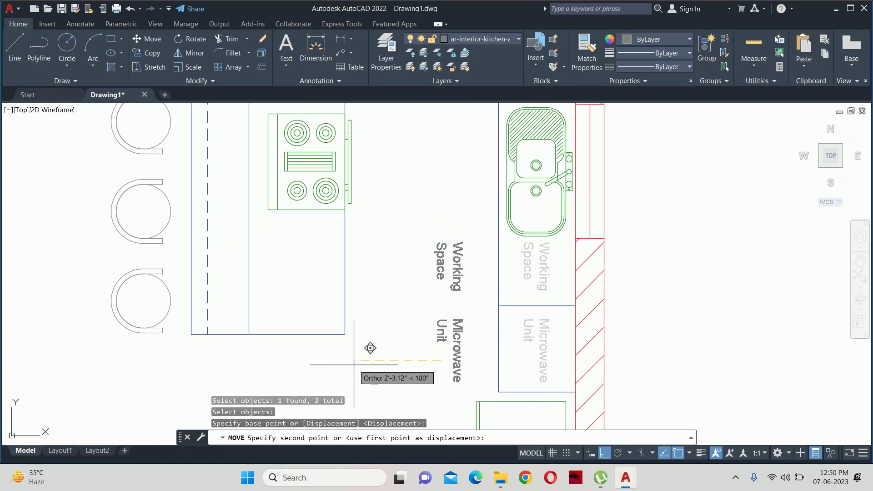
left_click(385, 351)
key("Escape")
key("Escape")
Copy the Working Space label further up the counter.
type("co")
key("Return")
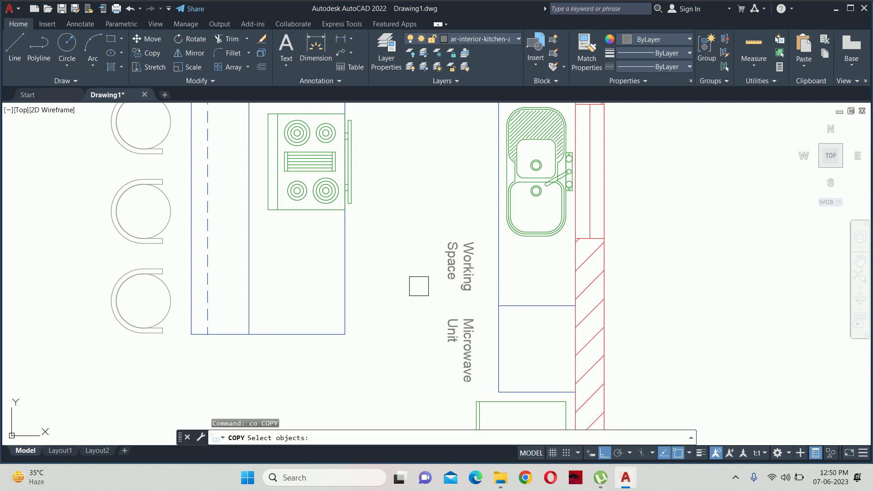
left_click(450, 266)
key("Return")
middle_click_drag(426, 342, 427, 355)
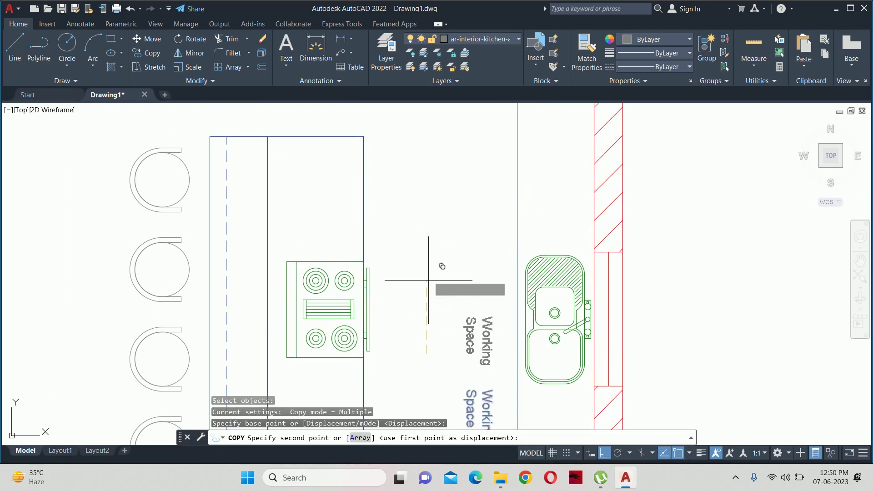
left_click(439, 285)
mouse_move(420, 181)
middle_mouse_down()
mouse_move(431, 250)
mouse_move(403, 248)
mouse_move(450, 255)
middle_mouse_up()
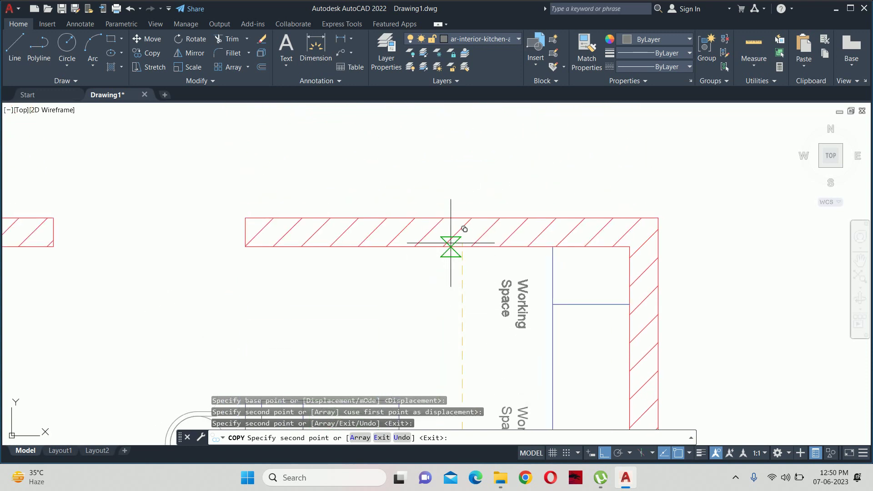
scroll(451, 230, "up", 2)
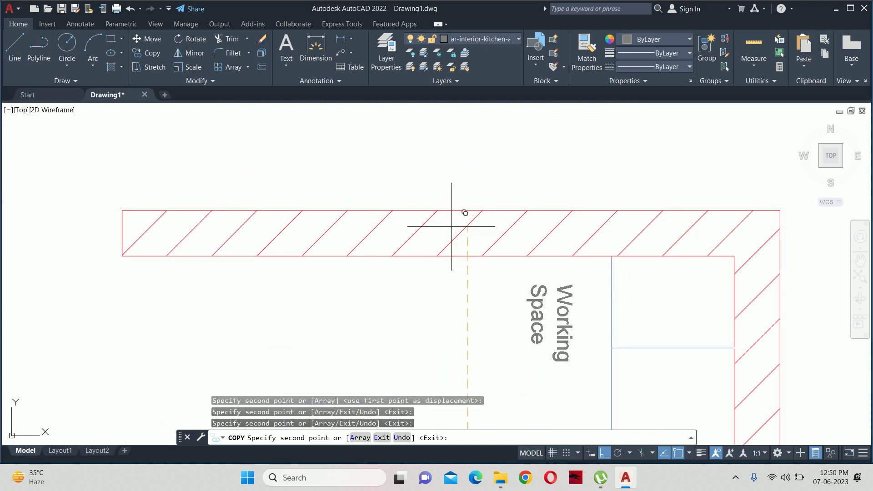
key("Escape")
key("Escape")
scroll(459, 214, "down", 3)
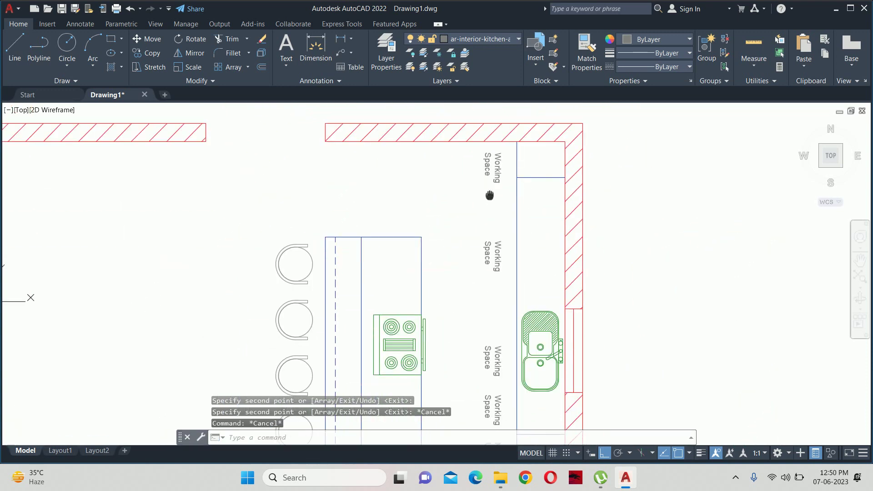
Change the copied Working Space label to read 'Sink'.
double_click(499, 375)
type("Sink")
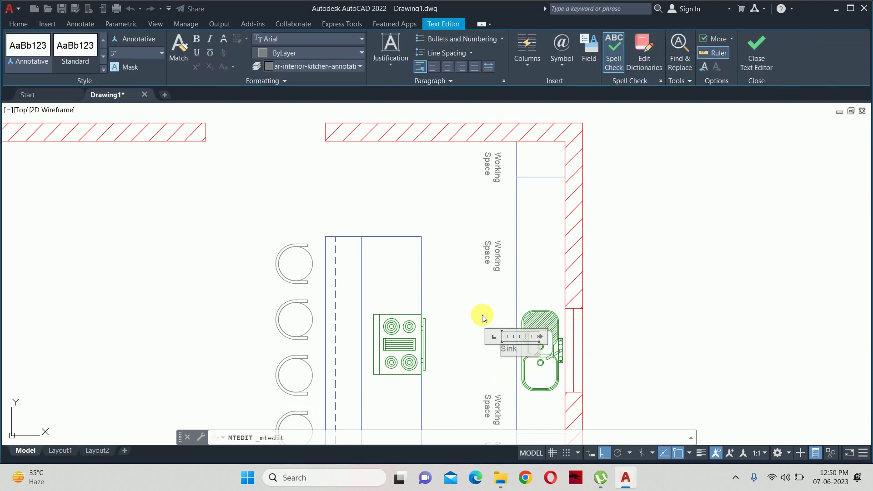
left_click(482, 315)
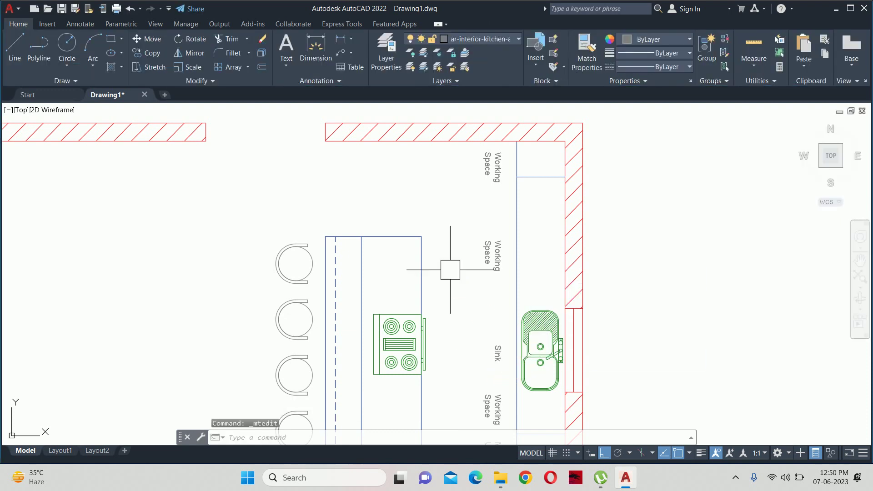
Move the Sink label slightly higher beside the sink.
type("m")
key("Return")
scroll(496, 350, "up", 4)
left_click(496, 350)
key("Return")
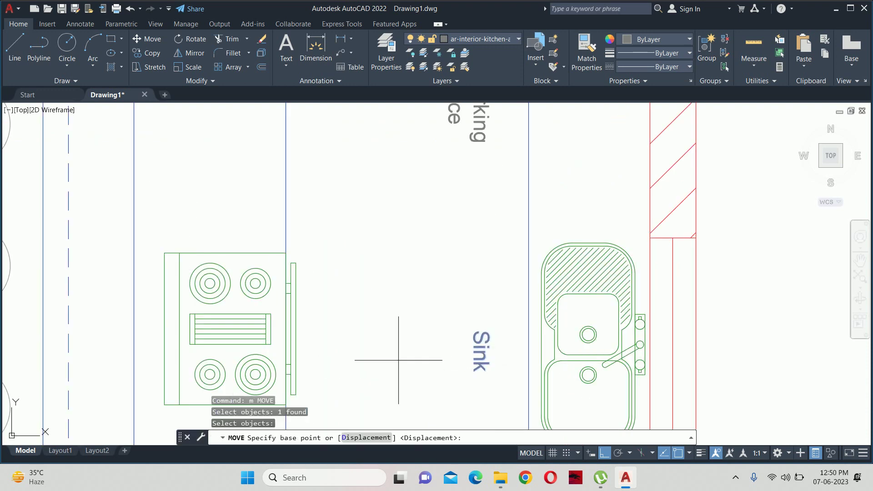
left_click(409, 357)
left_click(410, 336)
key("Escape")
scroll(427, 272, "down", 2)
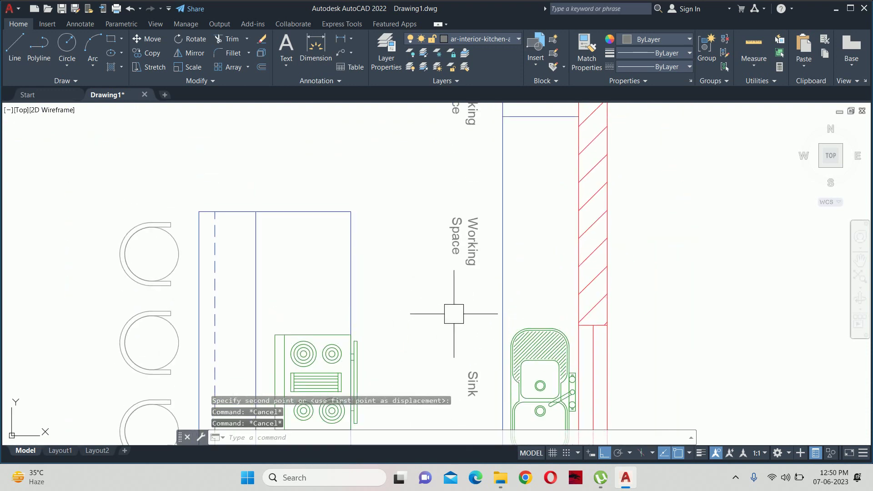
key("Escape")
middle_click_drag(484, 211, 473, 327)
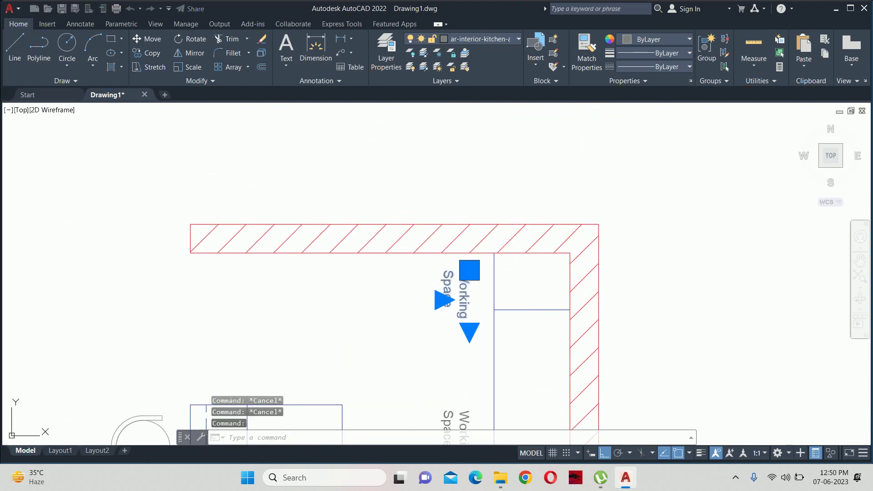
Change the corner Working Space label's text to 'Pantry Unit'.
double_click(475, 274)
type("pantry")
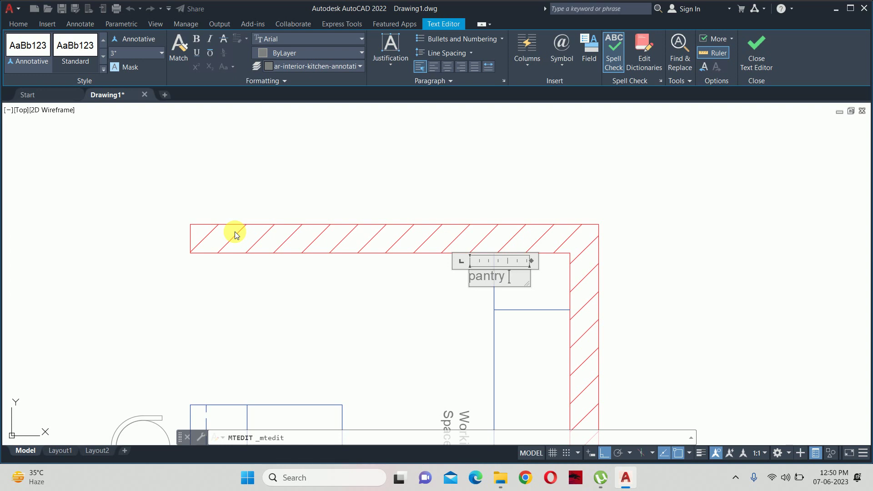
type("t")
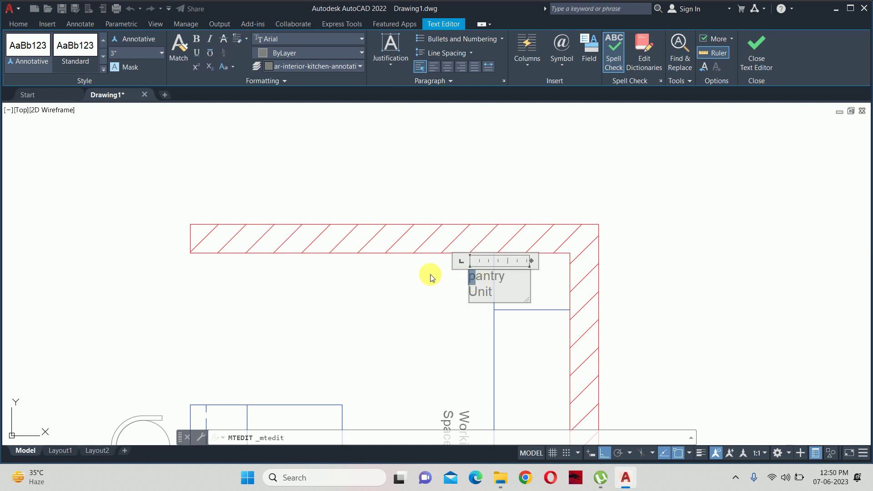
type("P")
key("Escape")
key("Escape")
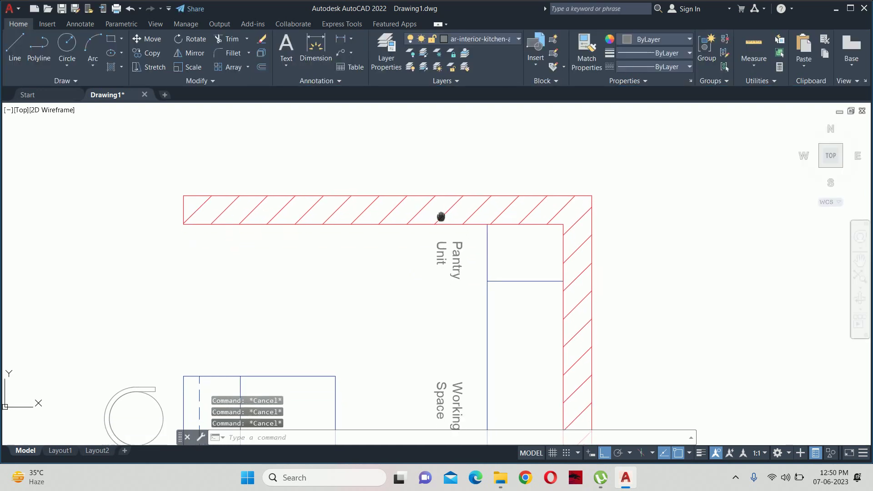
Start a move of the Pantry Unit label, then cancel it.
scroll(440, 219, "down", 3)
type("m")
key("Return")
left_click(443, 185)
scroll(443, 186, "up", 5)
key("Return")
left_click(406, 253)
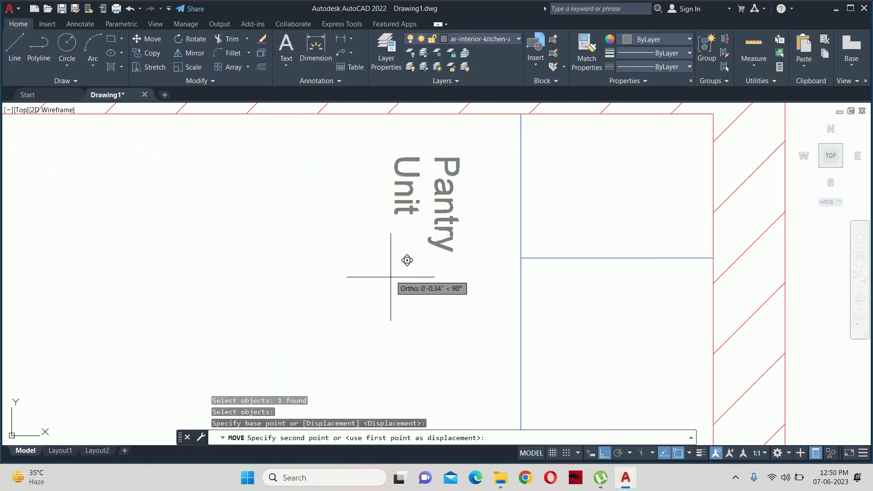
key("Escape")
key("Escape")
Pan to show the whole counter run, and cancel a started label copy.
scroll(406, 282, "down", 2)
scroll(400, 195, "down", 2)
middle_click_drag(400, 195, 413, 205)
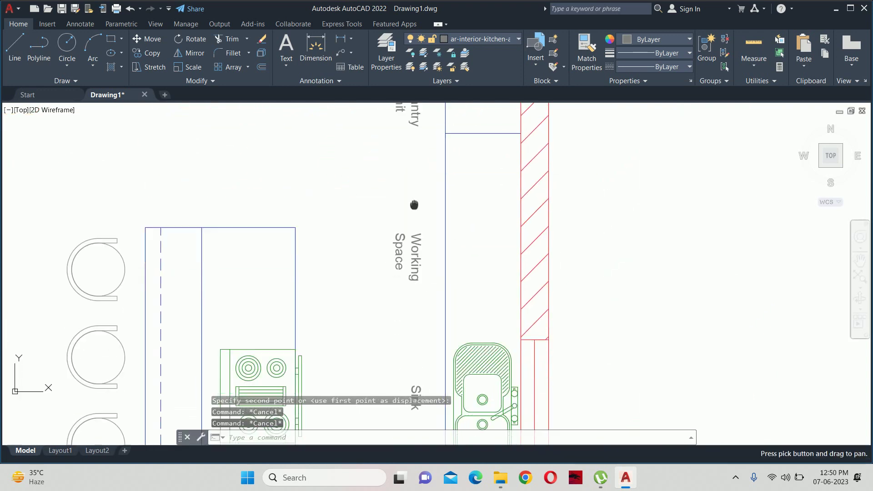
scroll(413, 205, "down", 3)
scroll(385, 267, "up", 3)
middle_click_drag(386, 267, 414, 238)
type("co")
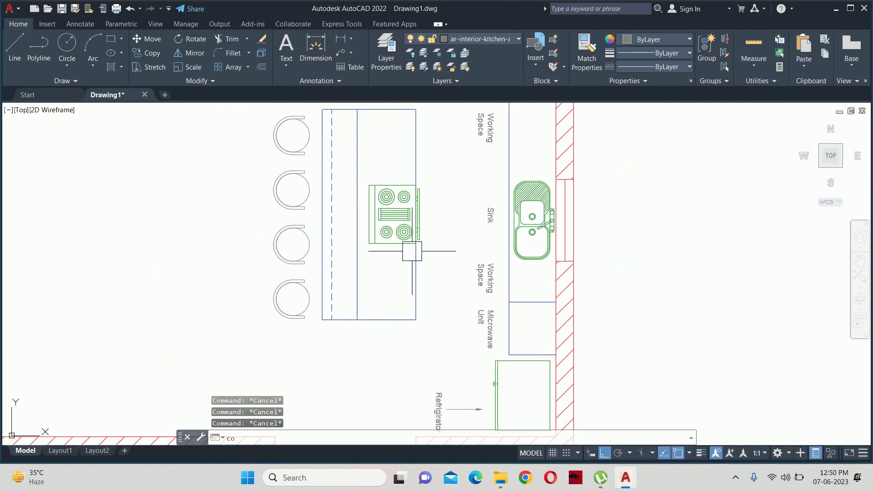
key("Return")
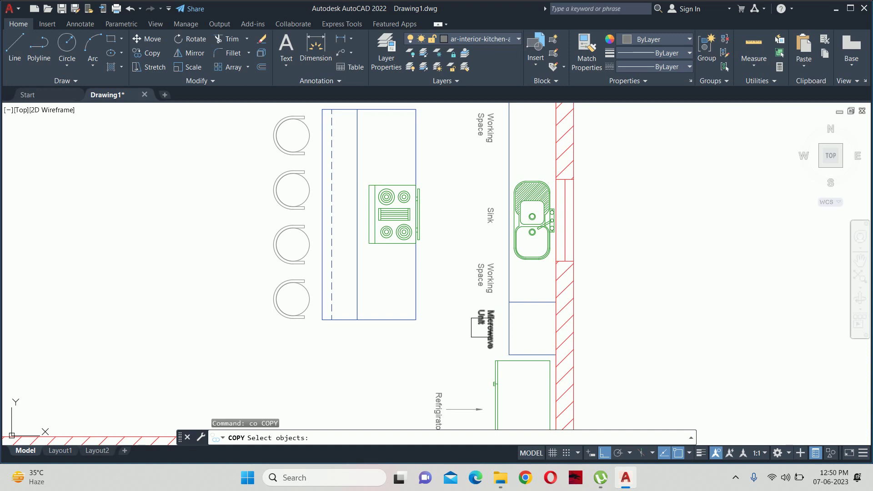
key("Escape")
key("Escape")
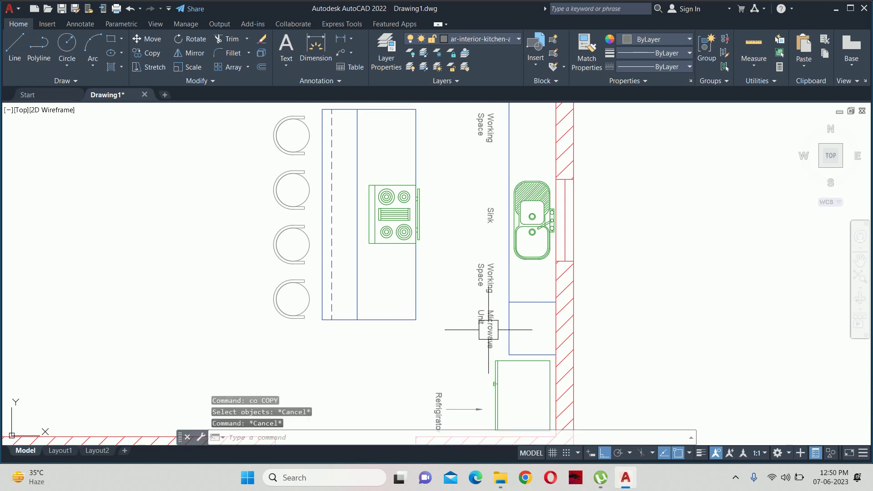
Select the five counter labels, including Pantry Unit, and set their Rotation to 90°.
left_click(484, 350)
left_click(485, 278)
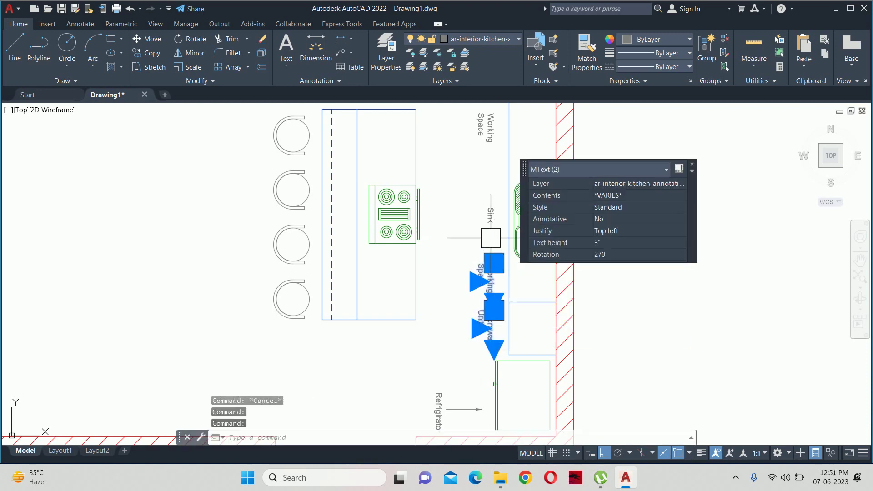
left_click(491, 215)
left_click(483, 128)
middle_click_drag(476, 128, 443, 305)
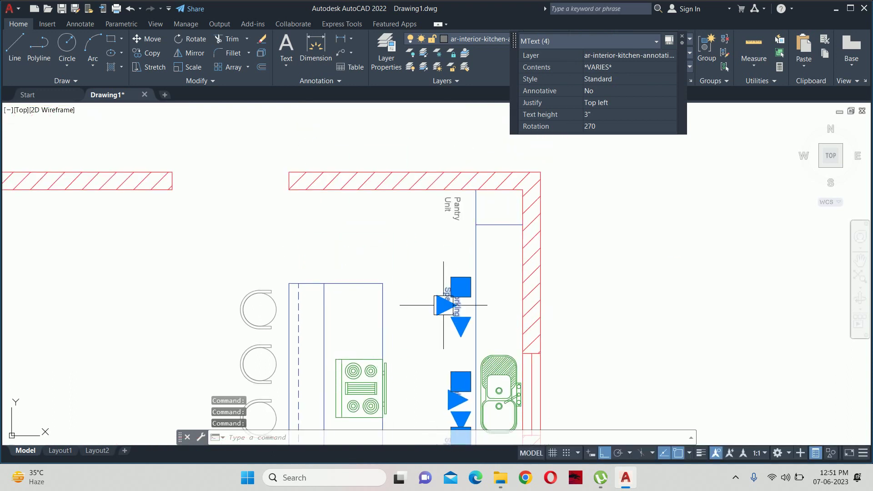
left_click(451, 230)
left_click(586, 210)
type("9")
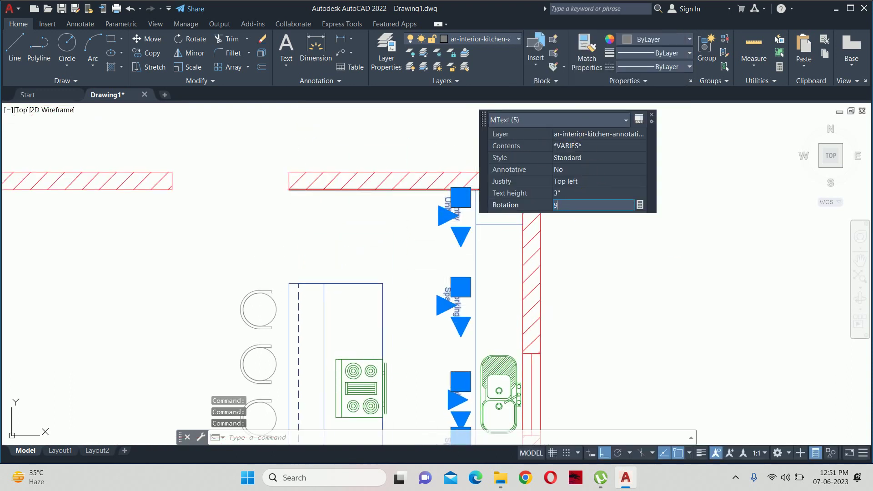
type("0")
key("Return")
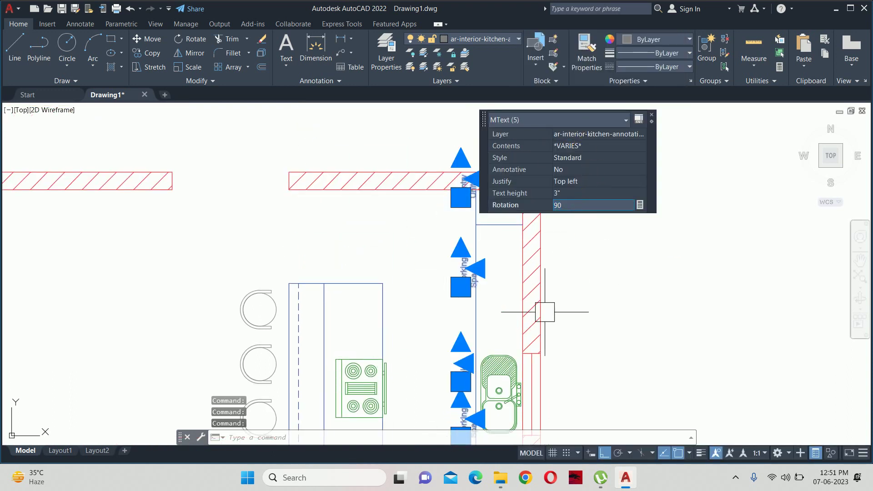
left_click(653, 116)
scroll(614, 175, "down", 5)
Shift the five counter labels slightly, with ortho turned off via F8.
type("m")
key("Return")
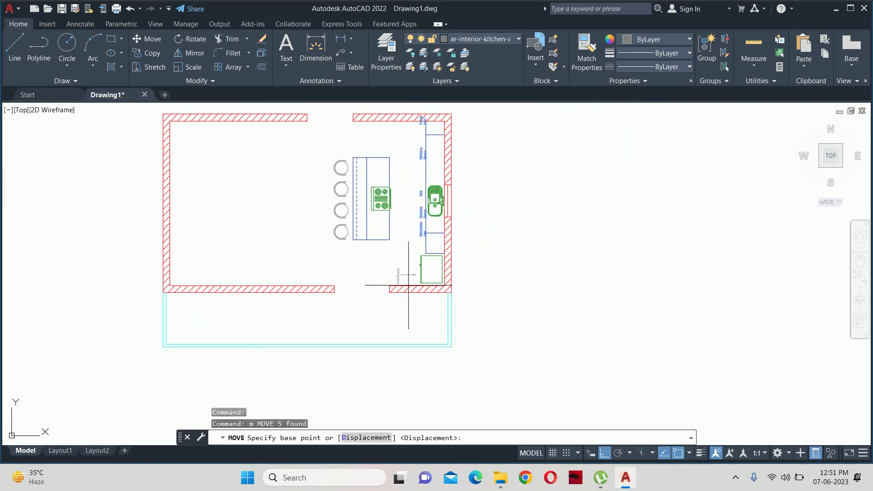
scroll(463, 289, "up", 4)
left_click(556, 181)
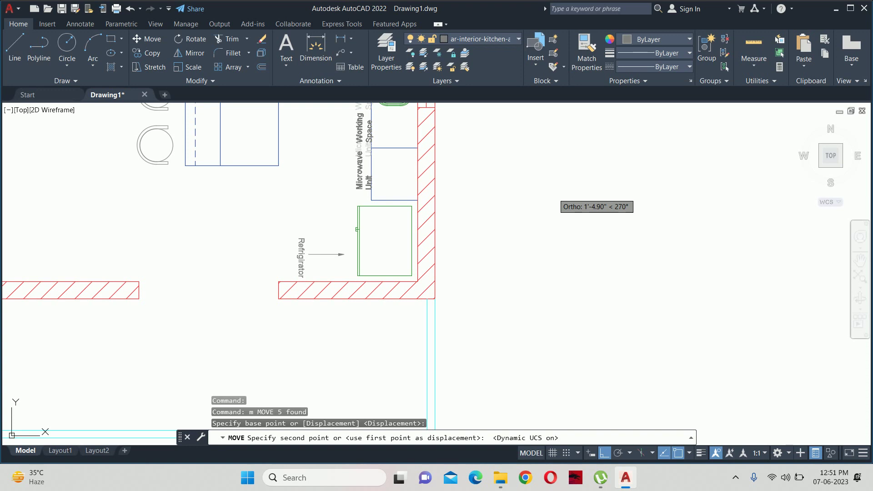
key("F8")
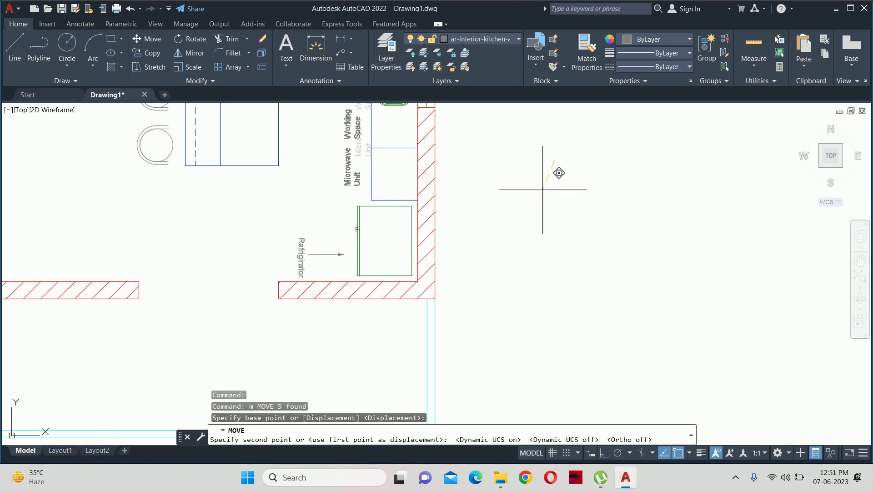
left_click(559, 172)
Match the Refrigerator label's properties to the Microwave Unit label.
type("ma")
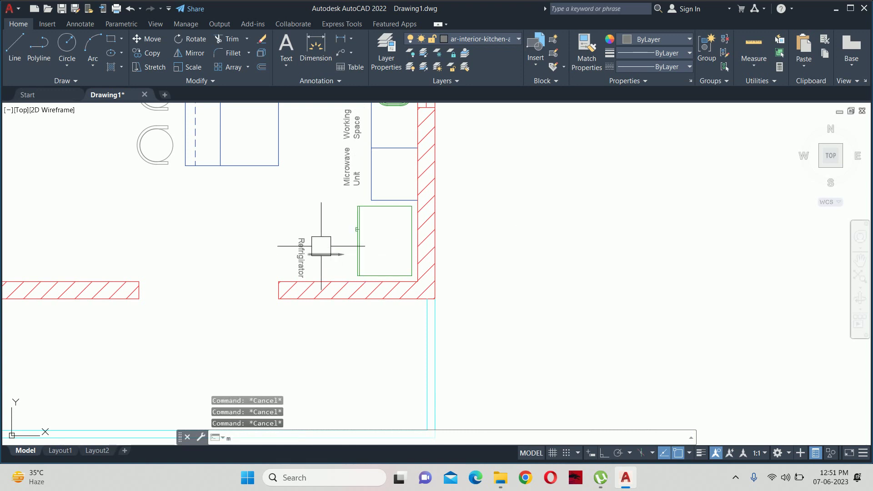
key("Return")
left_click(326, 204)
left_click(309, 231)
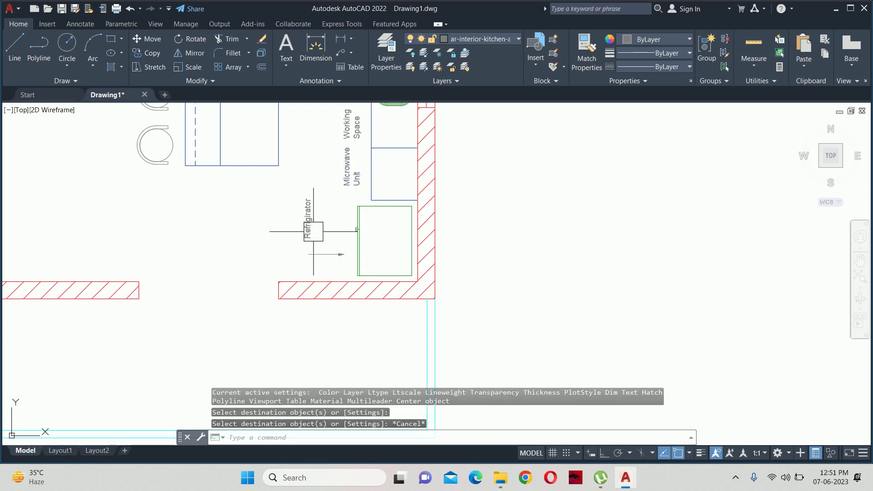
key("Escape")
Begin moving the Refrigerator label, then cancel the move.
type("m")
key("Return")
left_click(311, 217)
key("Return")
left_click(626, 228)
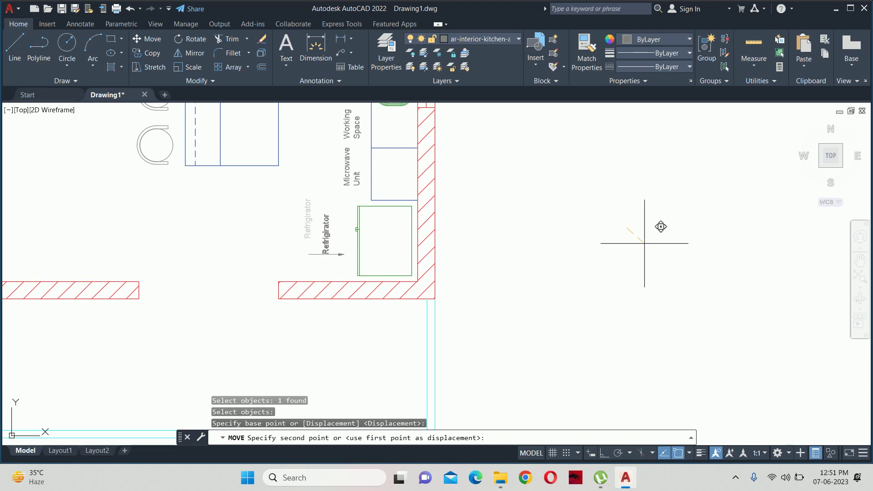
key("Escape")
scroll(455, 259, "up", 4)
Move the refrigerator arrow lower so it points against the refrigerator.
key("Return")
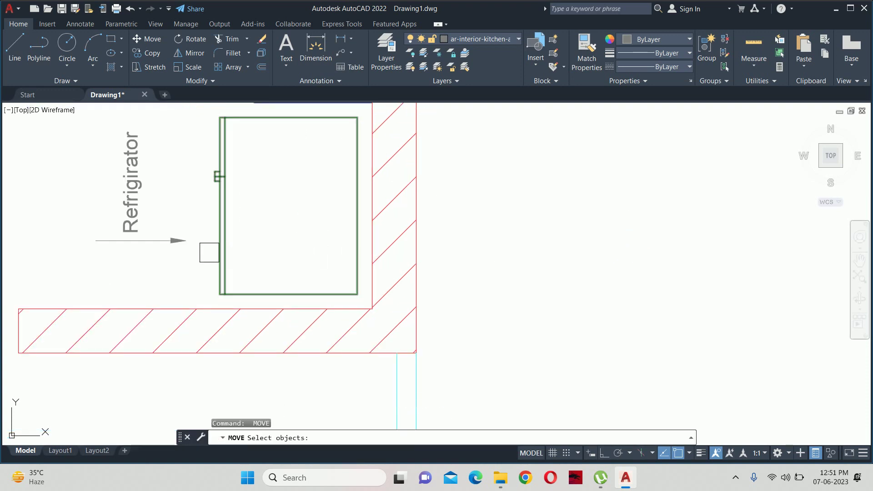
left_click(186, 241)
middle_click_drag(186, 245, 414, 257)
key("Return")
left_click(346, 301)
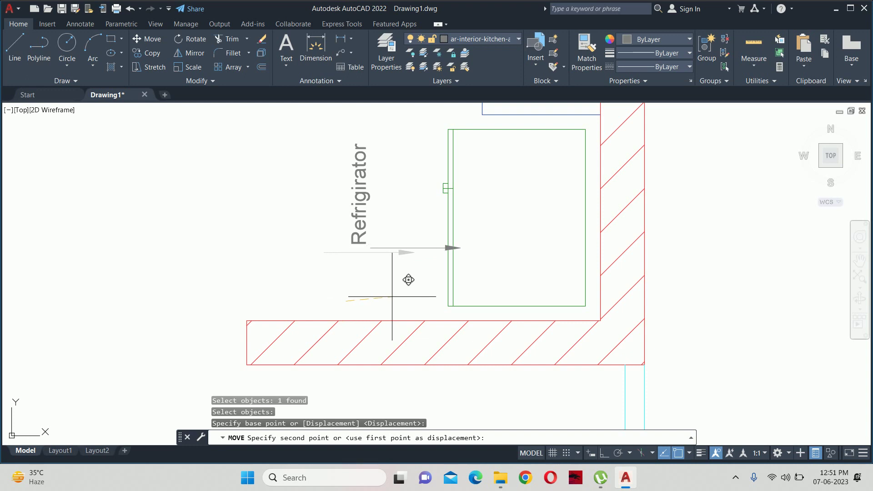
left_click(436, 272)
key("Escape")
key("Escape")
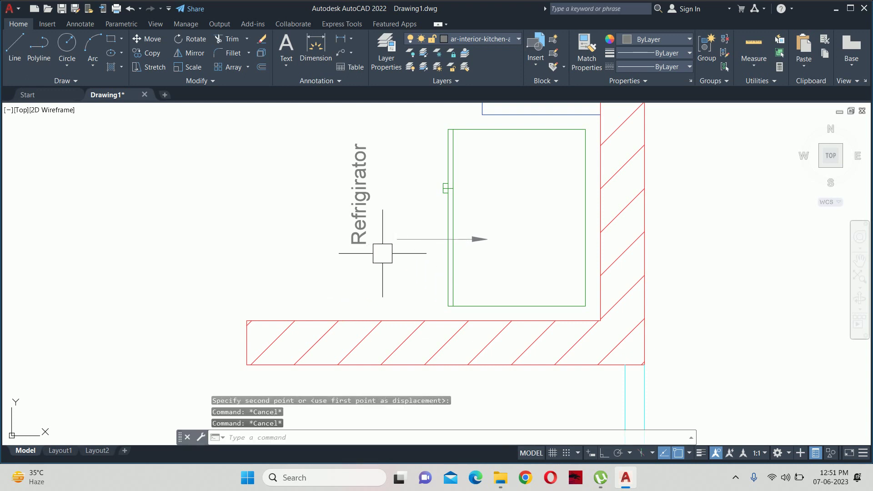
Abandon another Refrigerator label move and pan to the Microwave Unit area.
left_click(367, 235)
key("Return")
left_click(241, 232)
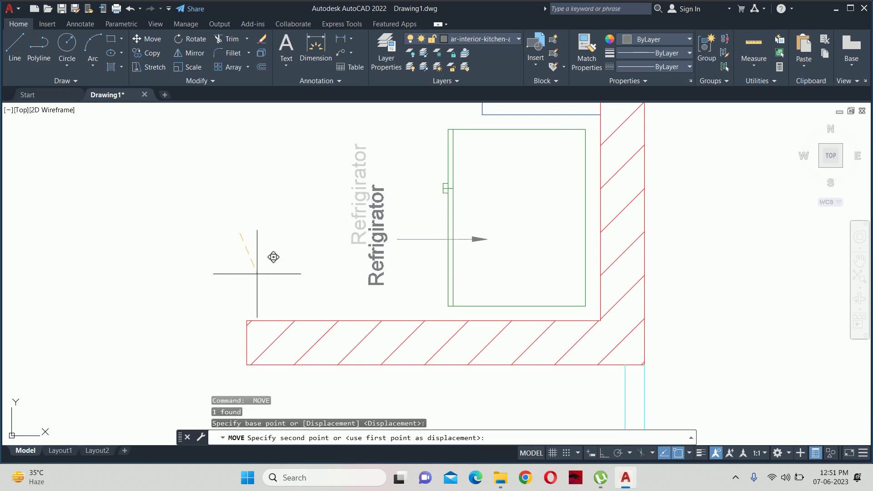
key("Escape")
key("Escape")
key("Escape")
scroll(389, 194, "down", 3)
middle_click_drag(389, 195, 395, 296)
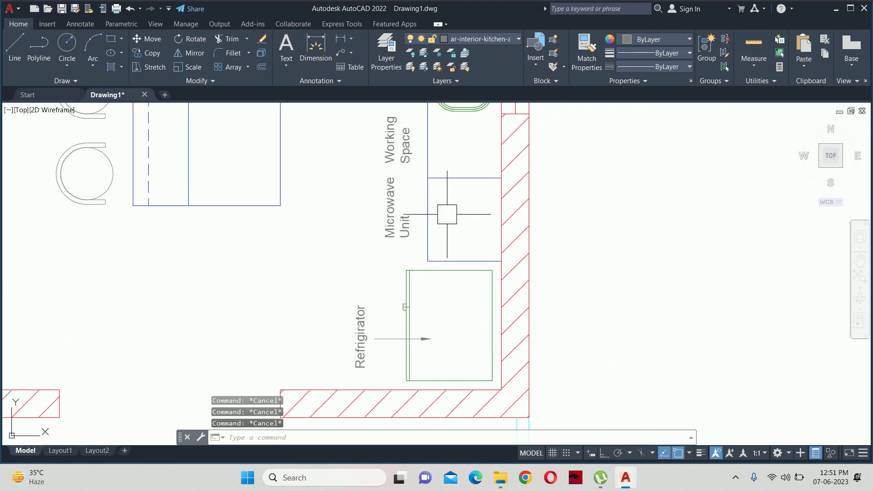
middle_click_drag(444, 211, 438, 292)
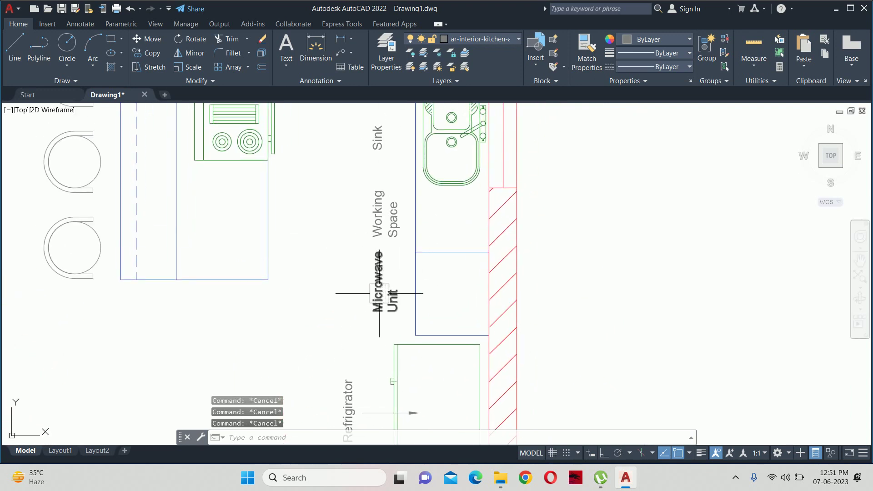
Select the Microwave Unit, Working Space, Sink and Pantry Unit labels to move, then cancel.
type("m")
key("Return")
left_click(380, 314)
left_click(373, 219)
middle_click_drag(370, 189, 399, 385)
left_click(411, 317)
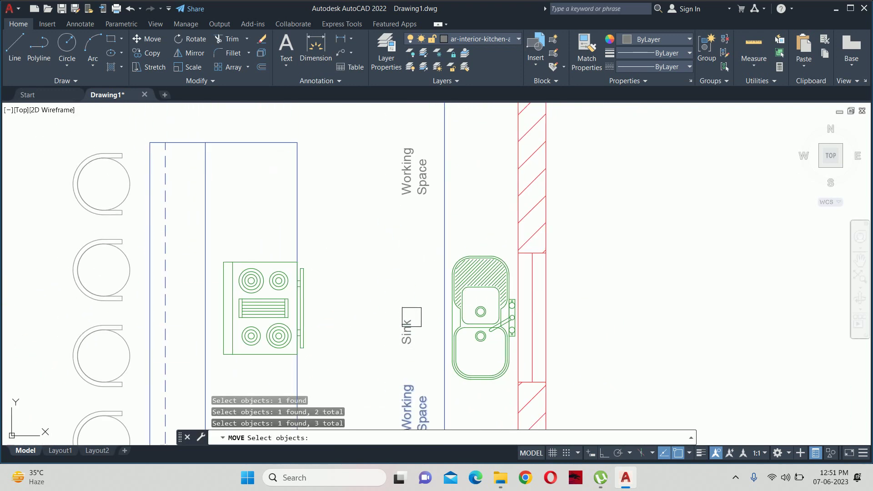
left_click(394, 196)
left_click(403, 175)
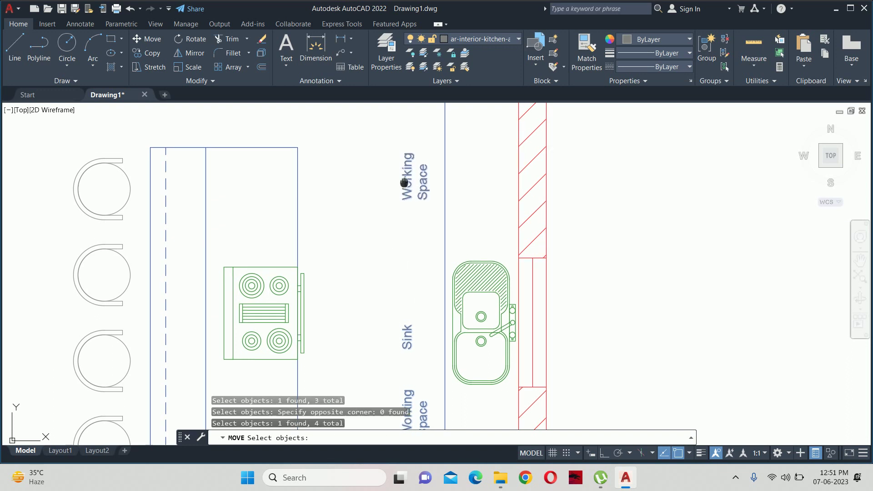
middle_click_drag(403, 175, 418, 349)
left_click(421, 209)
key("Return")
left_click(411, 278)
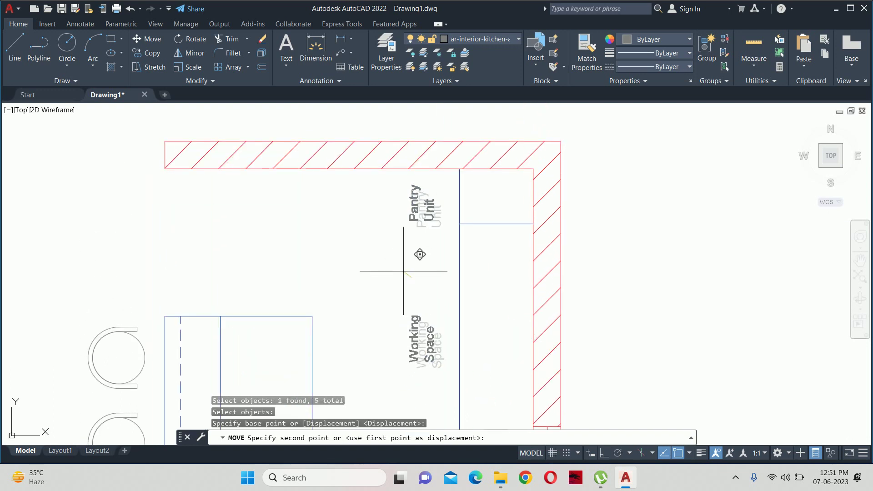
key("Escape")
key("Escape")
key("Escape")
Move the Microwave Unit label to its new spot beside the counter.
scroll(405, 273, "down", 3)
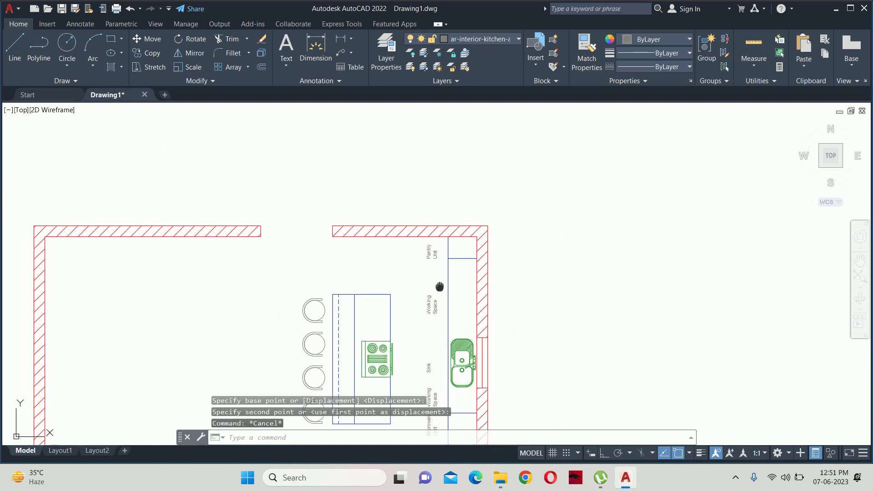
scroll(396, 331, "up", 3)
key("Return")
left_click(382, 318)
key("Return")
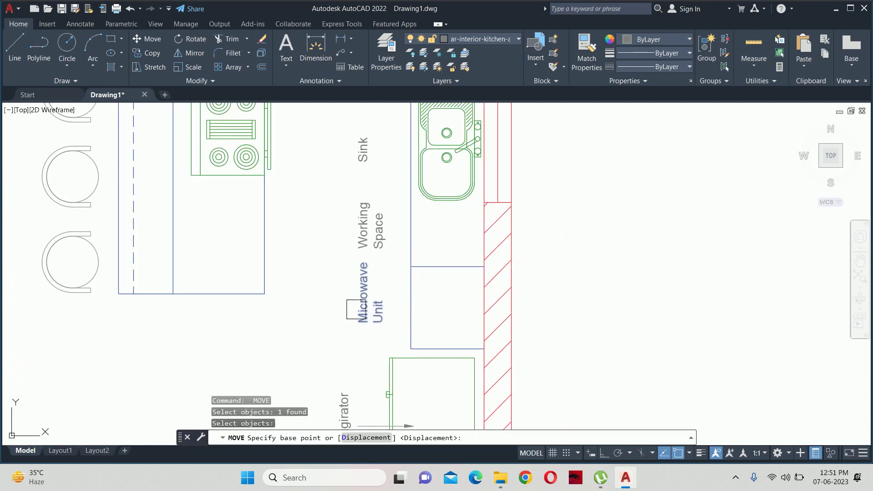
left_click(314, 295)
left_click(309, 315)
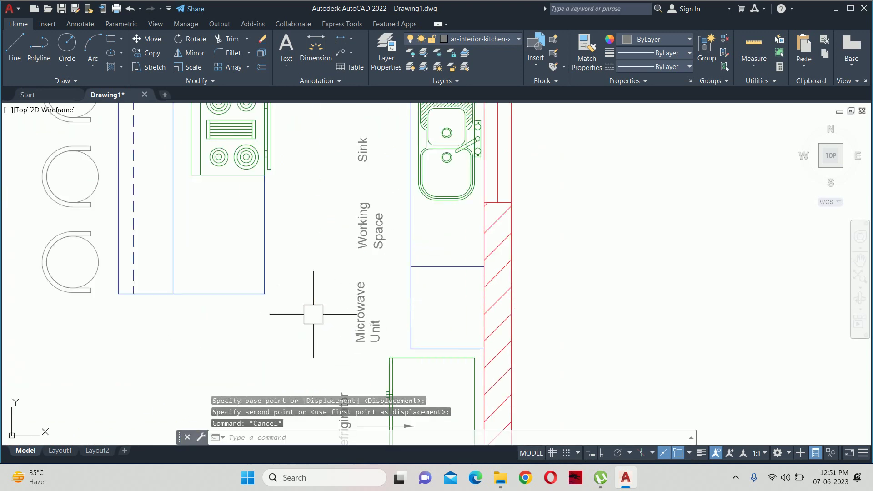
Dimension the microwave counter at 2'-3", then delete the oversized dimension.
type("dli")
key("Return")
left_click(410, 349)
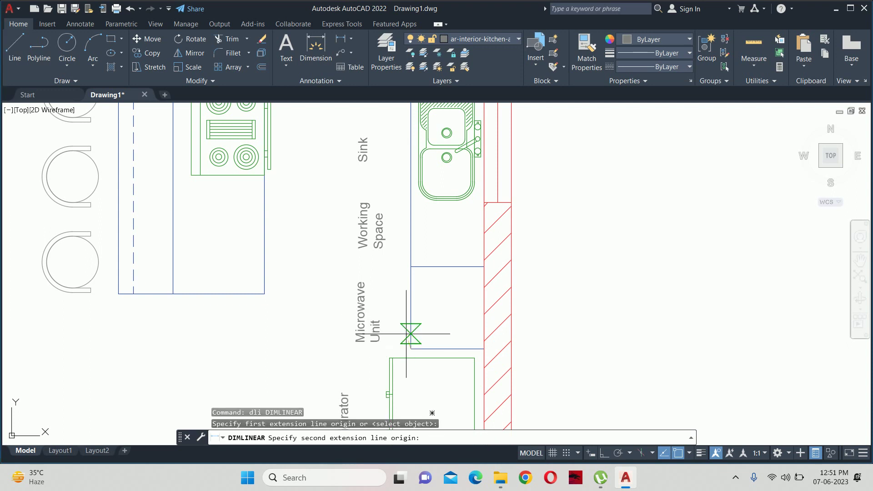
left_click(411, 267)
scroll(394, 285, "up", 4)
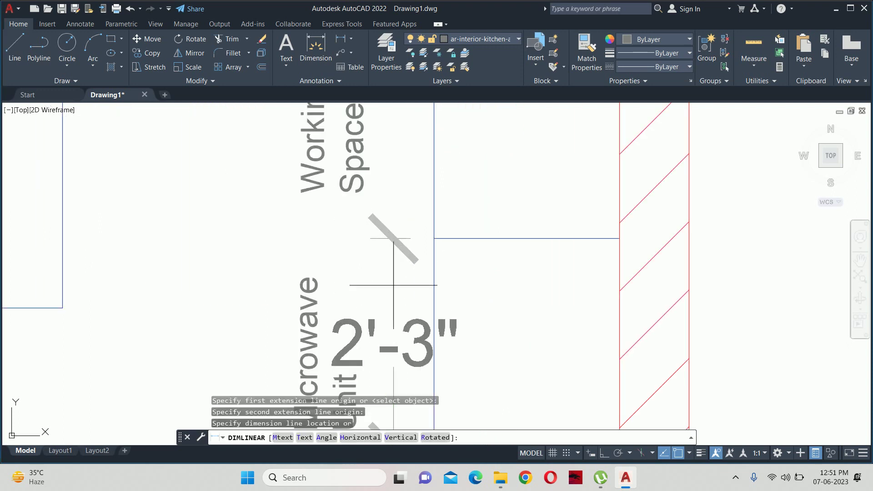
key("Escape")
key("Escape")
left_click(393, 285)
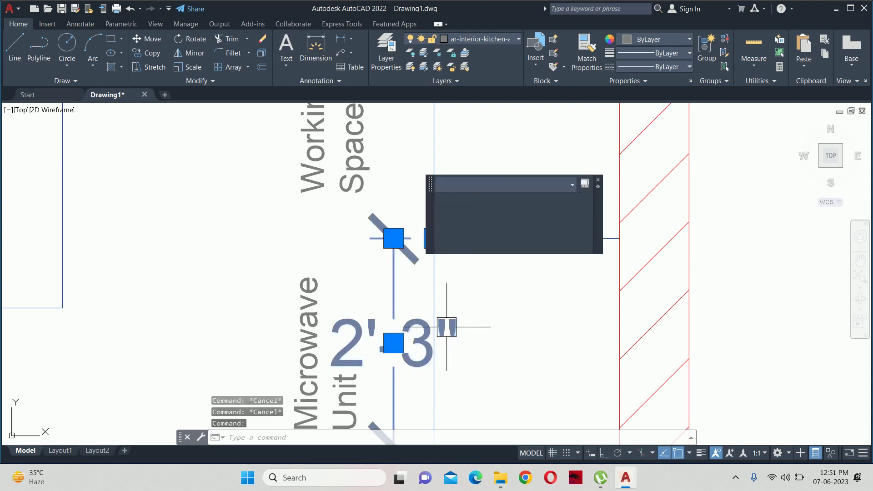
key("Delete")
Create a 'Small' dimension style with text height 2, arrows 2, 1" extension, and make it current.
type("d")
key("Return")
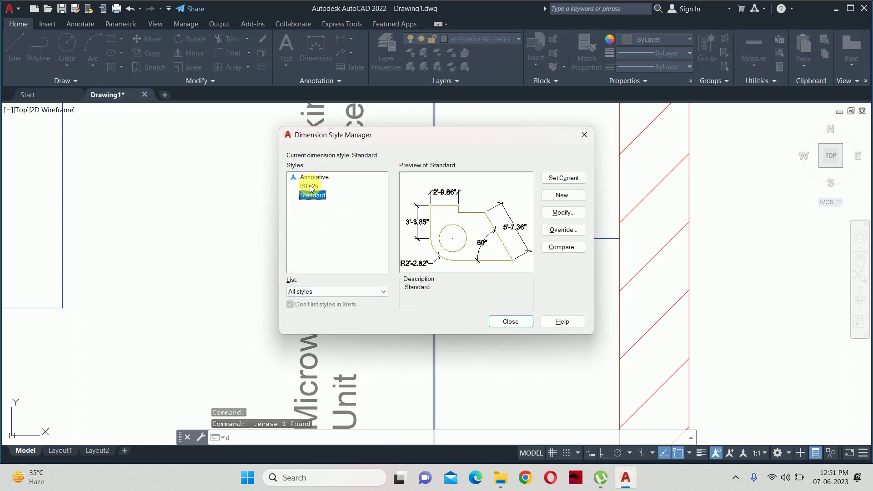
left_click(554, 198)
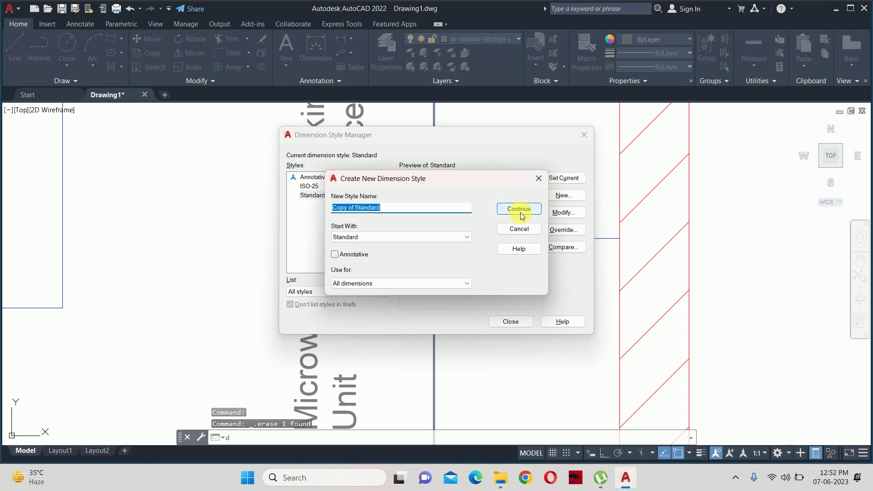
type("Small")
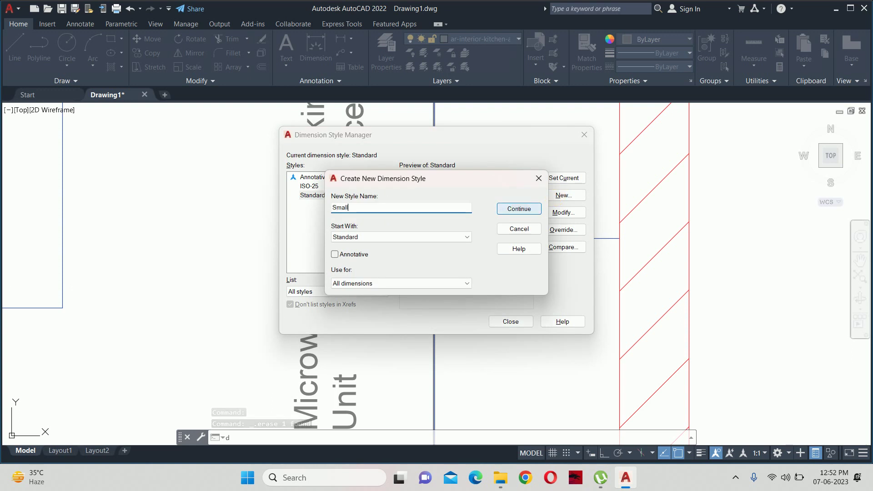
left_click(522, 208)
type("2")
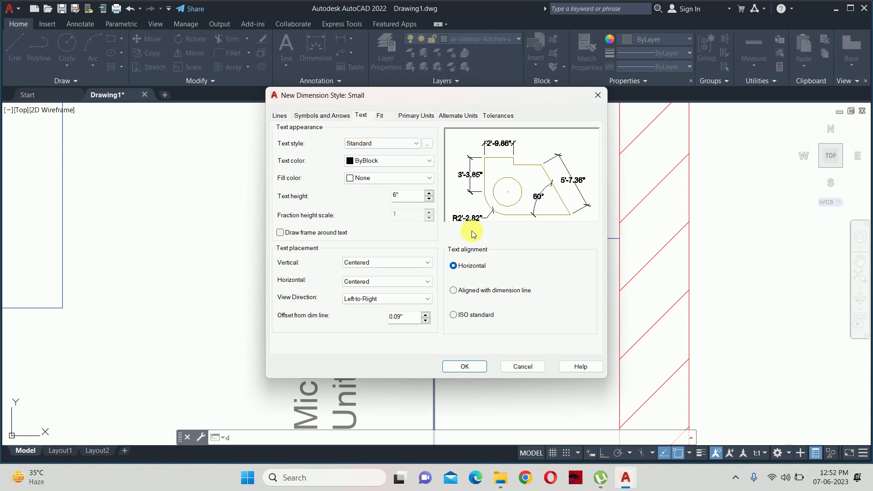
left_click(322, 117)
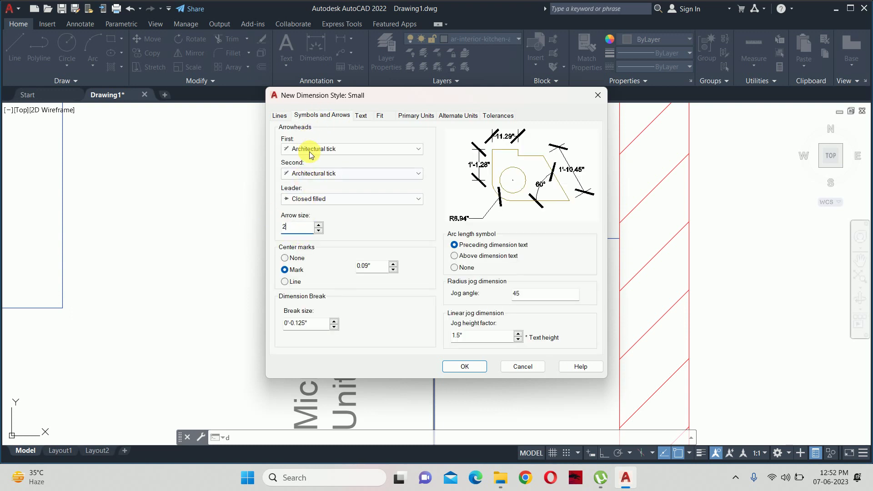
left_click(280, 115)
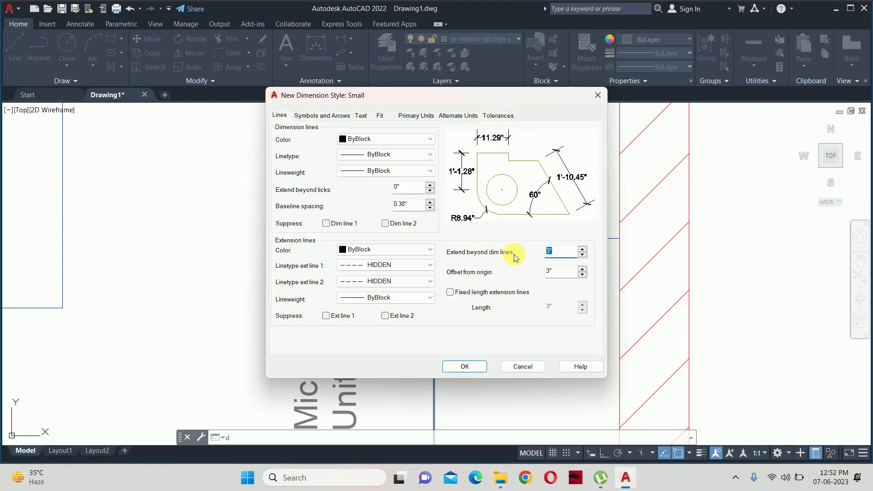
left_click_drag(551, 272, 514, 272)
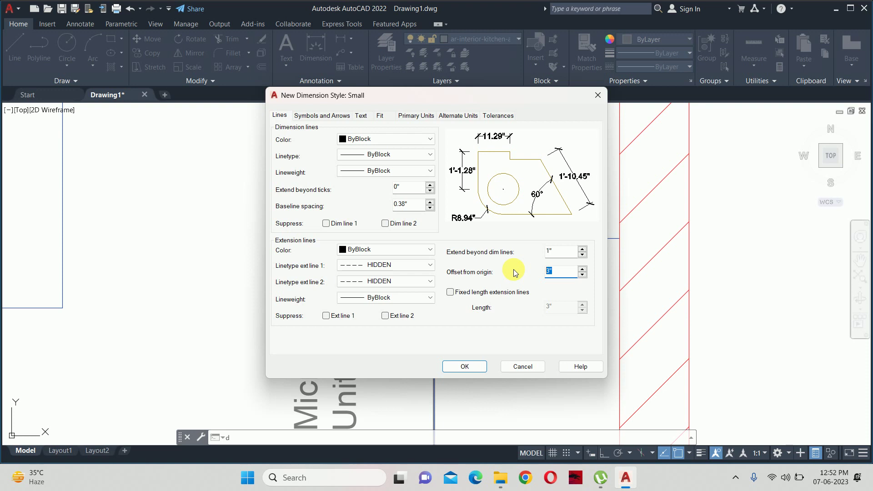
type("1")
left_click(471, 367)
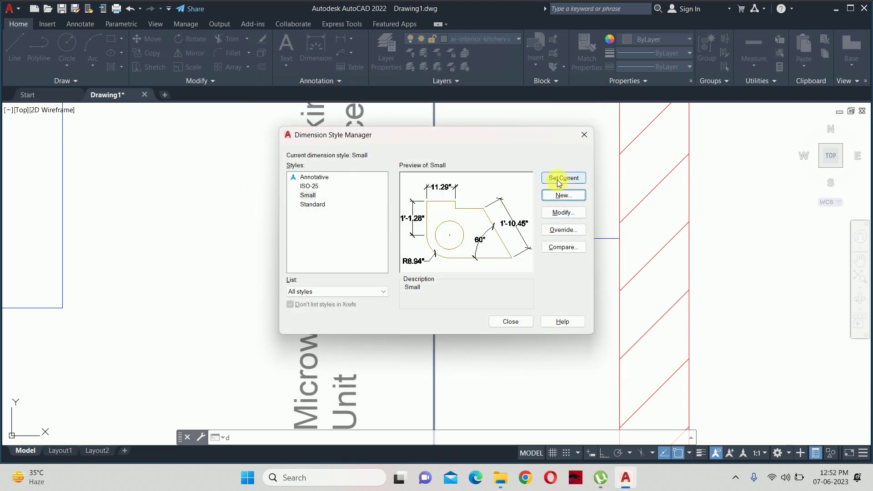
left_click(512, 323)
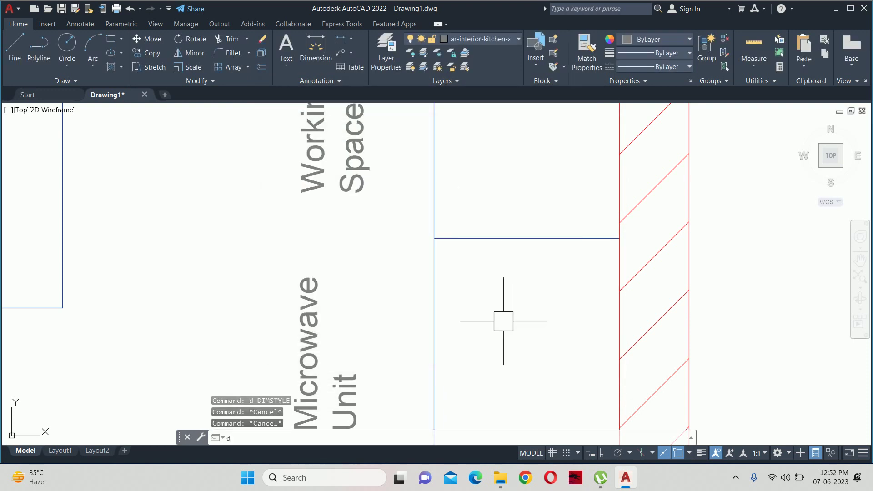
Place a 2'-3" linear dimension beside the wall counter.
type("li")
key("Return")
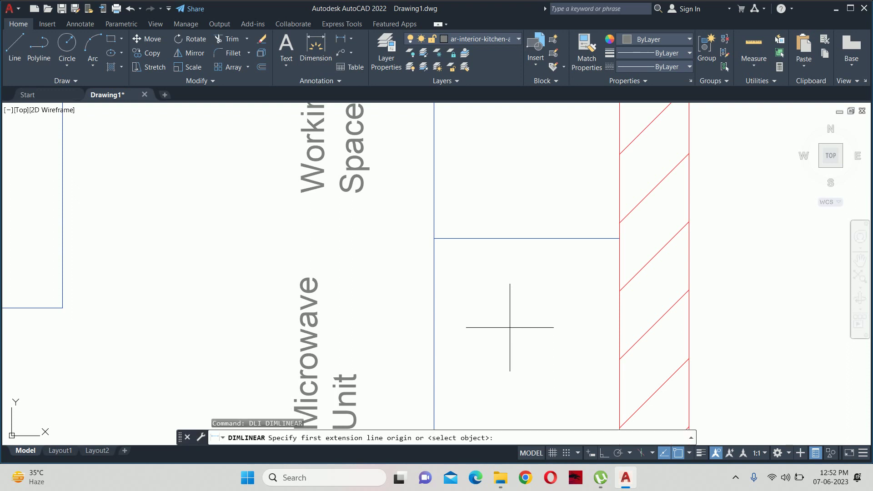
scroll(485, 279, "down", 3)
left_click(465, 345)
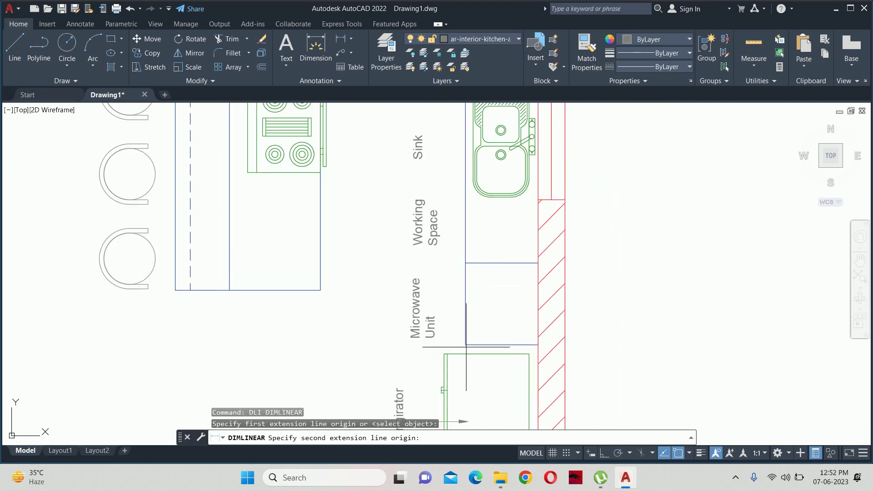
left_click(465, 263)
scroll(454, 276, "up", 3)
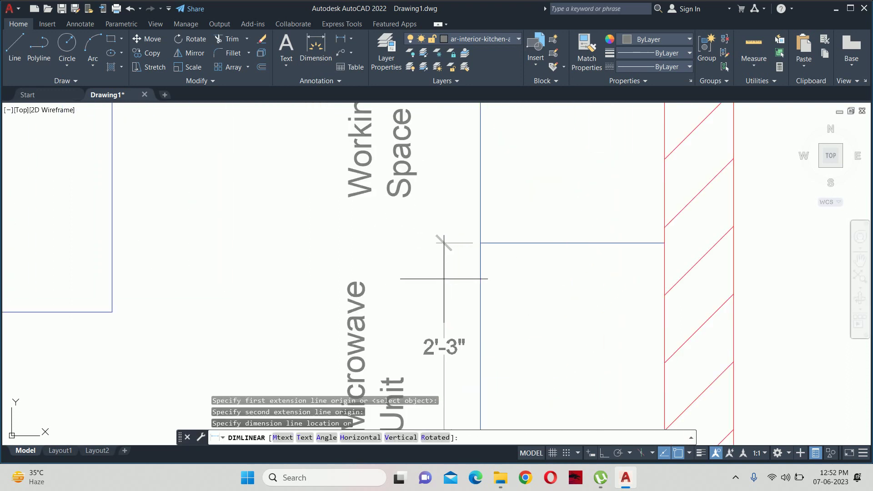
left_click(444, 273)
key("Escape")
key("Escape")
key("Escape")
Continue the dimension chain along the counters with 1'-9", 3'-6" and 5'-6".
scroll(444, 274, "down", 2)
scroll(433, 351, "down", 2)
type("dco")
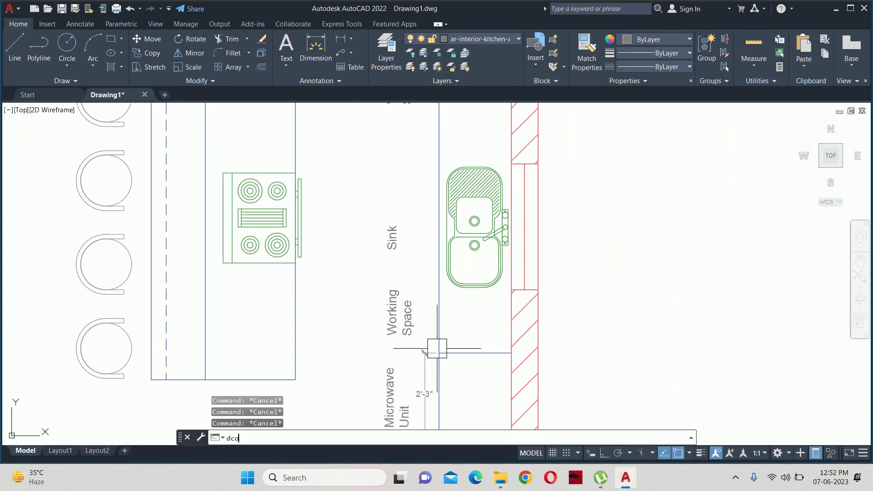
key("Return")
scroll(493, 289, "up", 4)
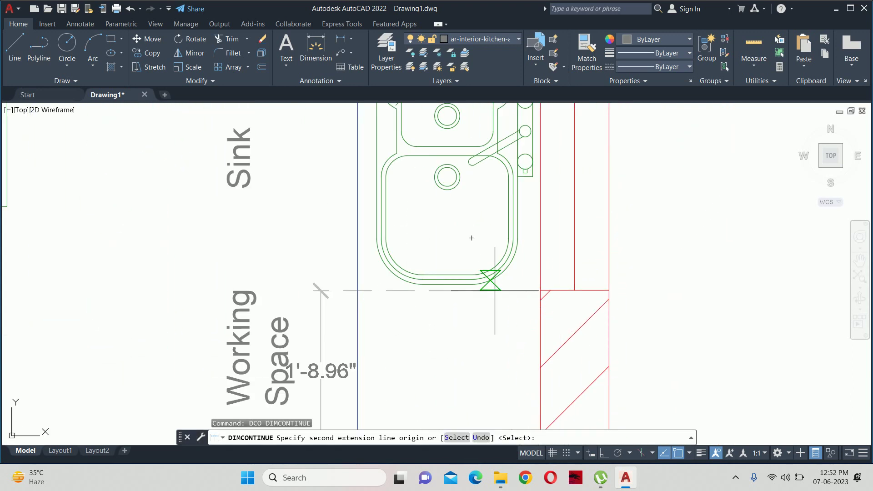
left_click(540, 290)
scroll(523, 337, "down", 3)
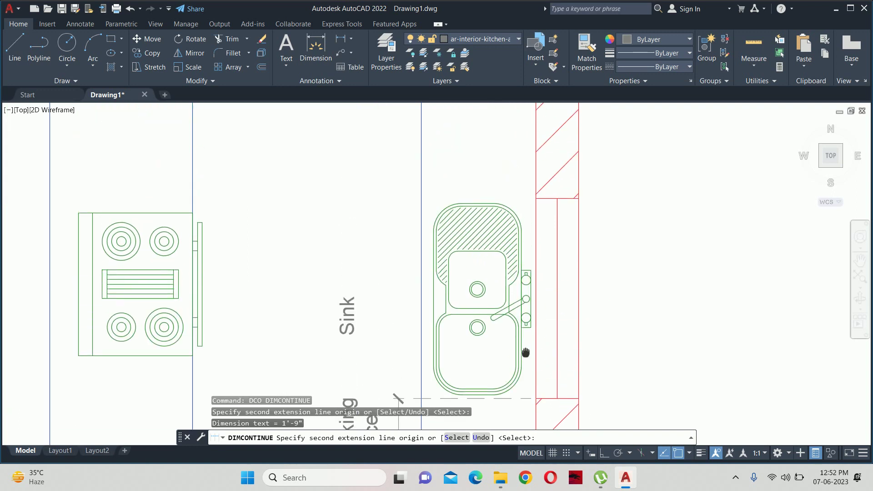
scroll(535, 208, "up", 1)
left_click(536, 208)
scroll(493, 166, "down", 2)
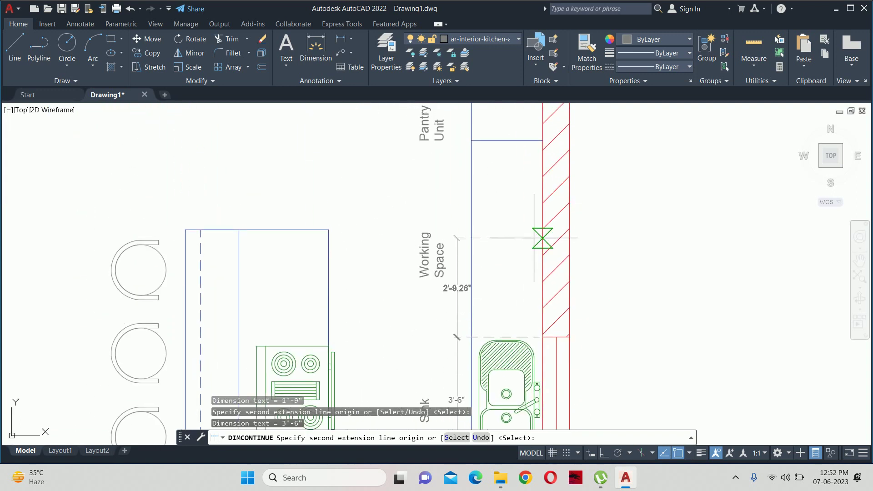
scroll(533, 253, "down", 2)
scroll(532, 225, "up", 2)
left_click(536, 245)
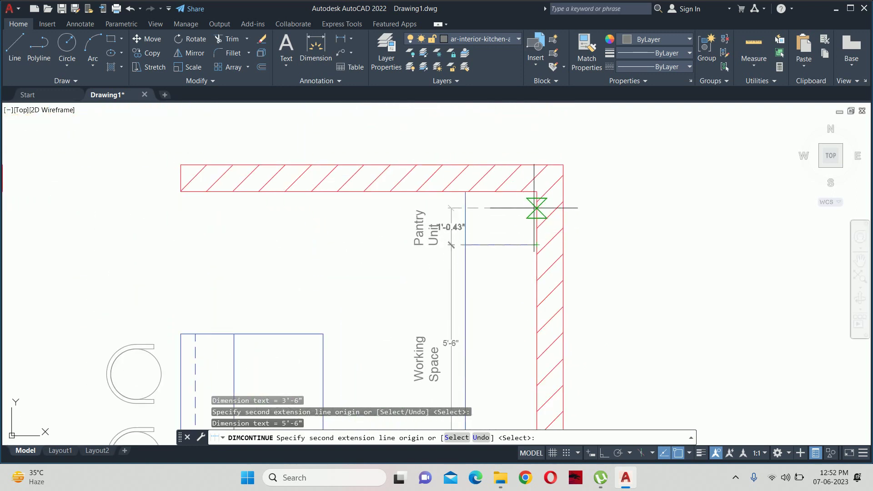
scroll(527, 205, "down", 3)
scroll(523, 227, "down", 2)
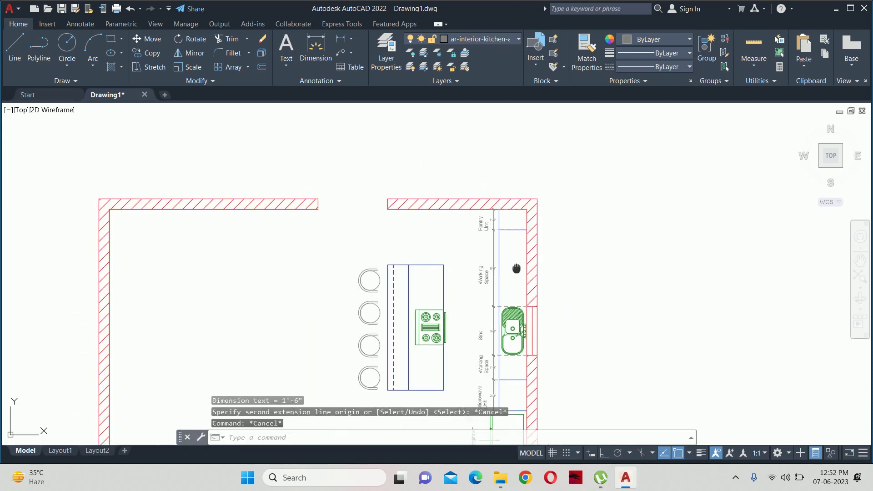
middle_click_drag(517, 364, 516, 244)
key("Escape")
key("Escape")
key("Escape")
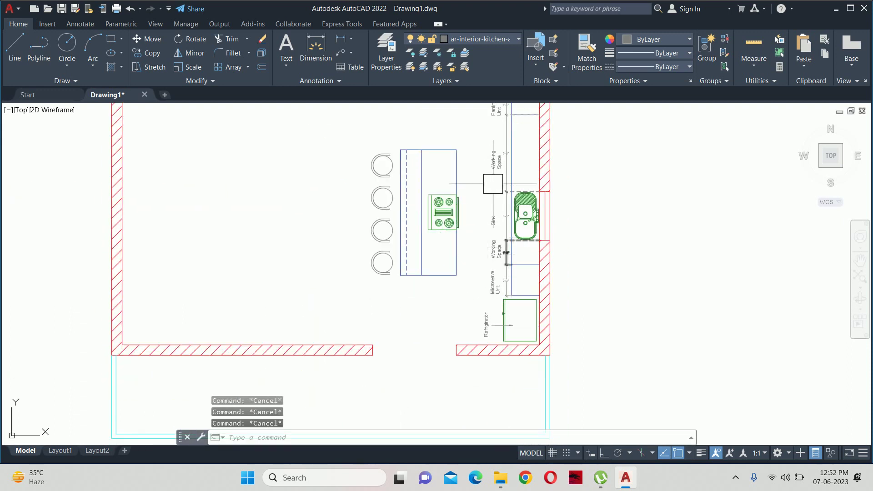
Pan and zoom to view the labelled microwave and refrigerator wall counters.
scroll(502, 239, "up", 5)
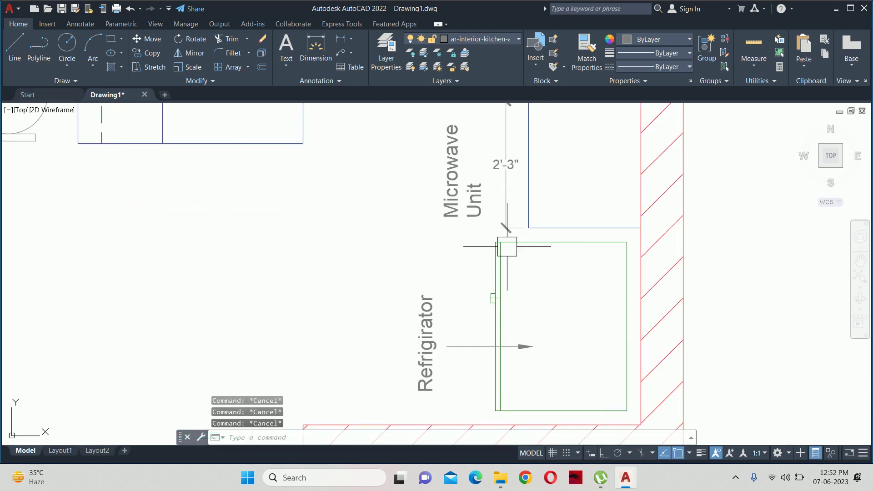
mouse_move(423, 239)
middle_mouse_down()
mouse_move(511, 259)
mouse_move(509, 272)
middle_mouse_up()
scroll(512, 259, "down", 6)
scroll(488, 223, "up", 2)
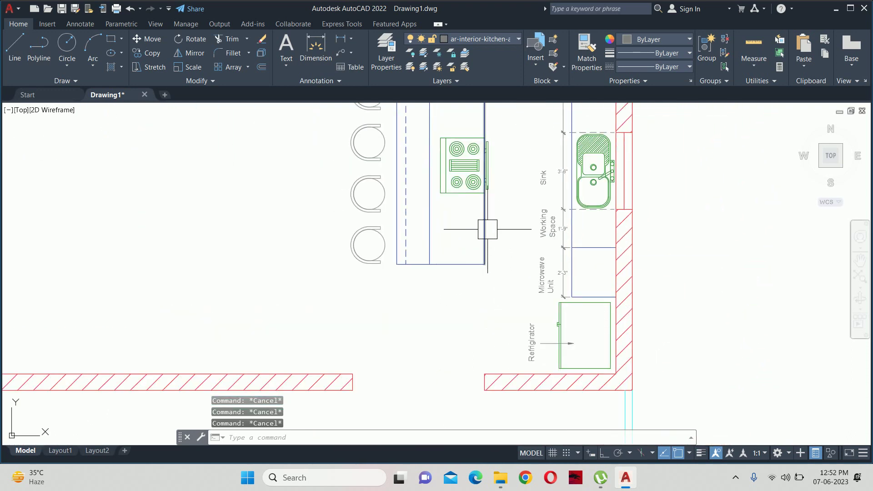
middle_click_drag(485, 232, 433, 268)
type("c")
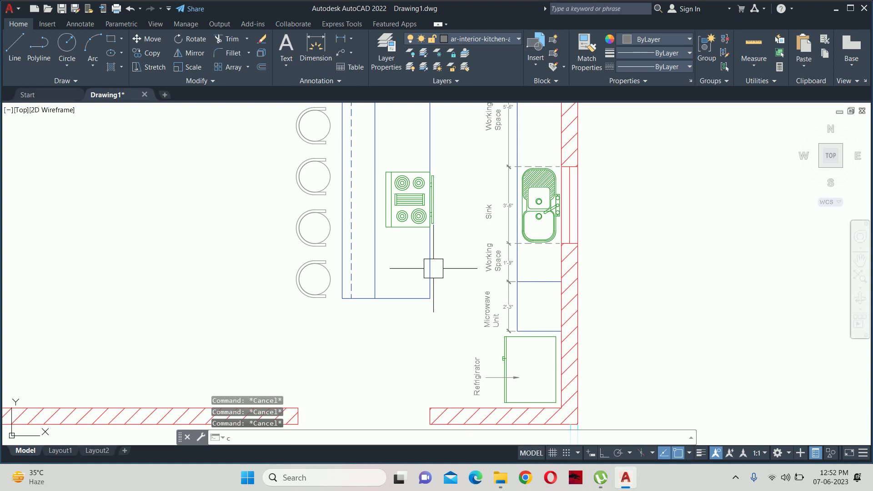
Copy the Refrigerator label to a spot beside the island.
type("o")
key("Return")
mouse_move(433, 269)
middle_mouse_down()
mouse_move(430, 207)
mouse_move(417, 355)
mouse_move(424, 401)
middle_mouse_up()
left_click(471, 312)
key("Return")
scroll(470, 312, "up", 2)
scroll(468, 302, "up", 1)
left_click(470, 296)
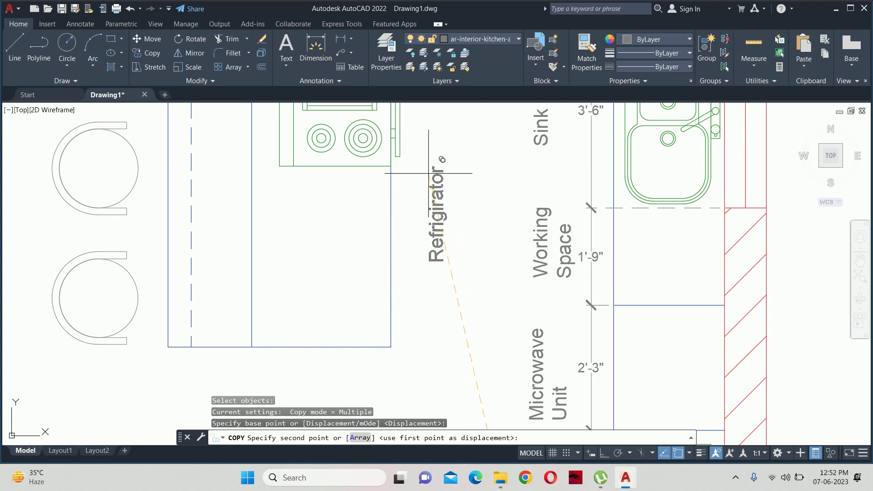
middle_click_drag(428, 173, 431, 235)
left_click(432, 276)
key("Escape")
key("Escape")
Draw a horizontal leader with its arrowhead inside the island, Ortho on, no text.
type("le")
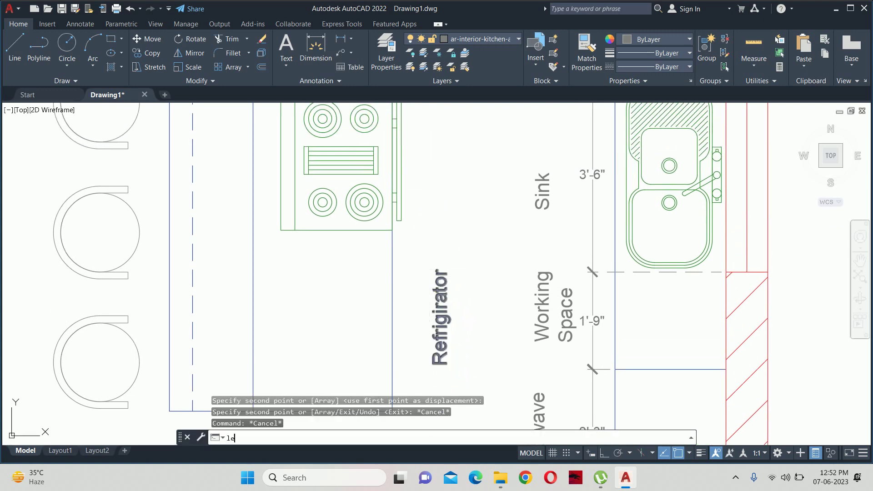
key("Return")
left_click(346, 309)
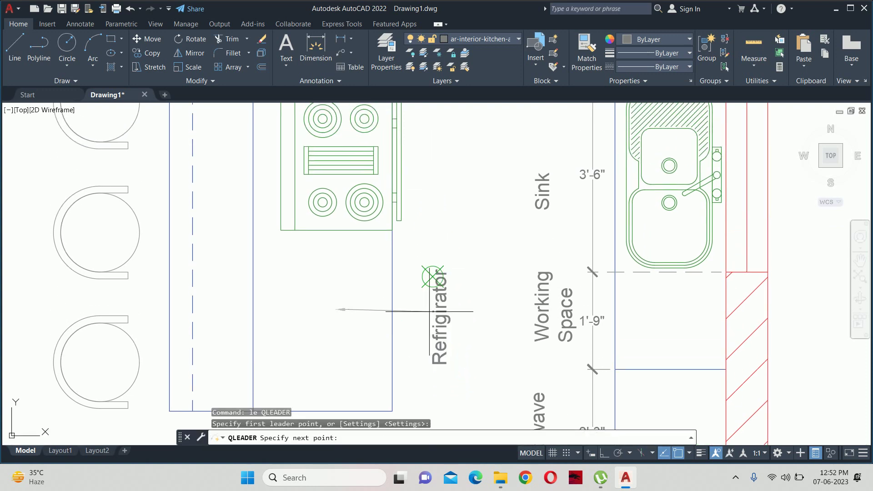
key("F8")
scroll(420, 314, "up", 5)
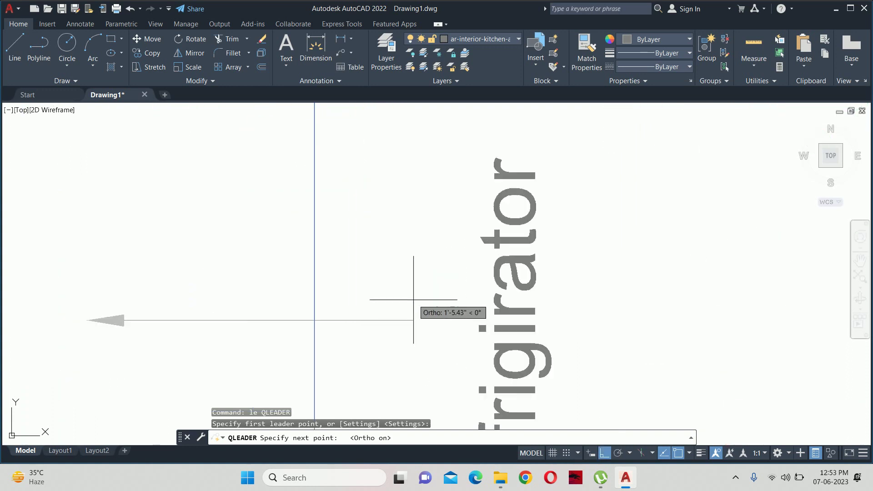
key("Escape")
key("Escape")
key("Escape")
scroll(413, 298, "down", 5)
Change the copied label's text to Counter.
double_click(435, 314)
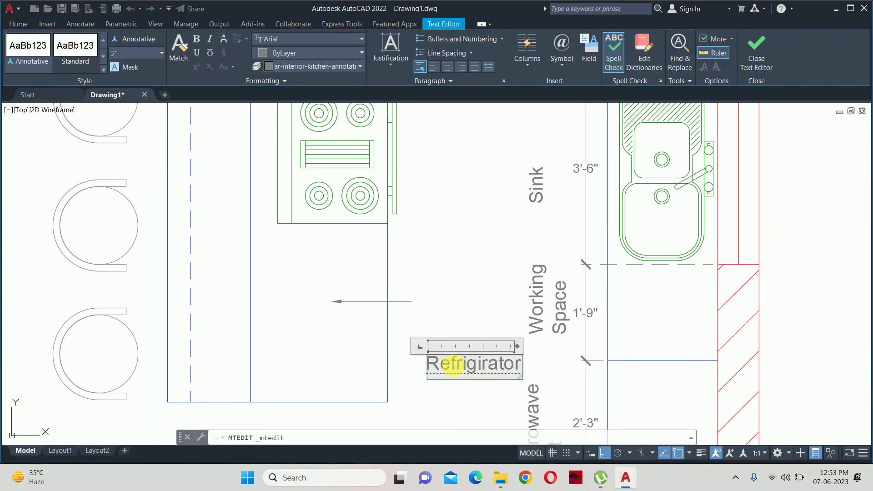
left_click_drag(434, 365, 613, 369)
type("Counter")
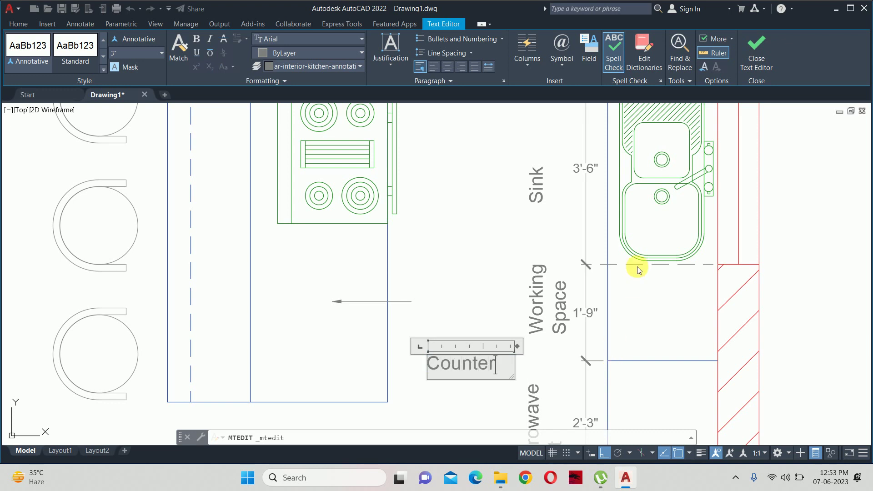
left_click(637, 270)
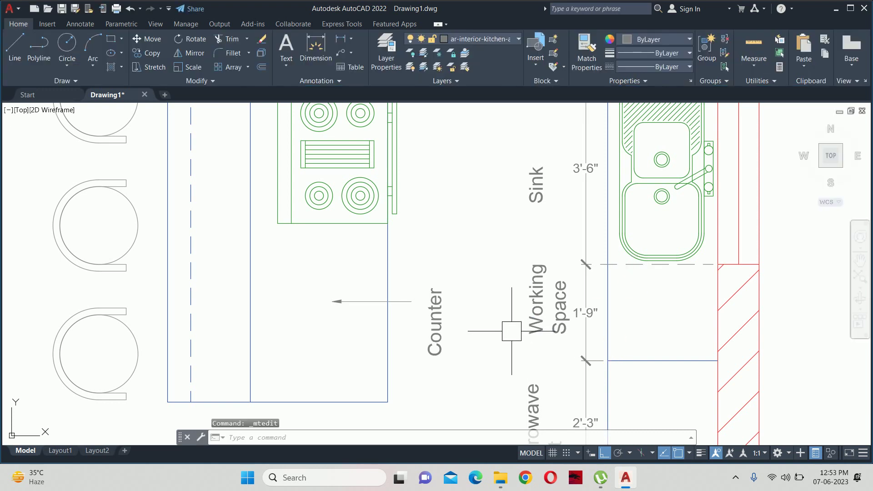
Move the Counter label lower and left toward the leader's tail.
type("m")
key("Return")
scroll(476, 309, "down", 2)
left_click(454, 331)
key("Return")
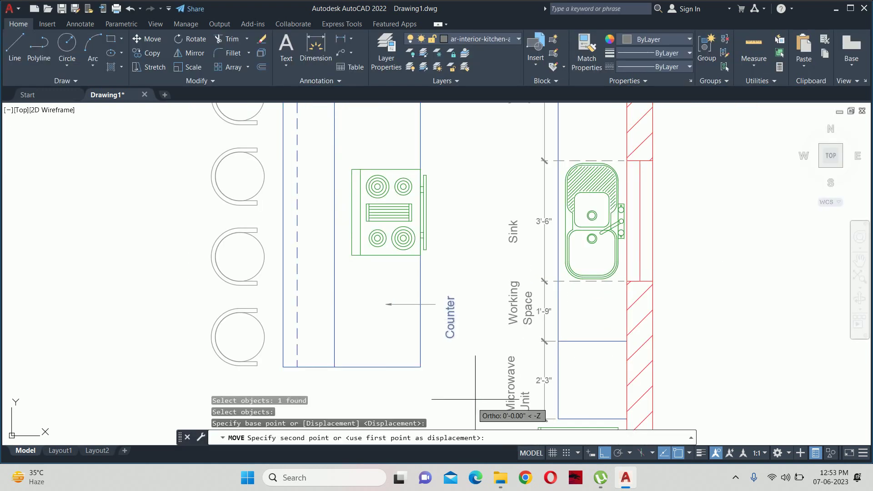
left_click(462, 397)
left_click(462, 412)
key("Return")
left_click(450, 332)
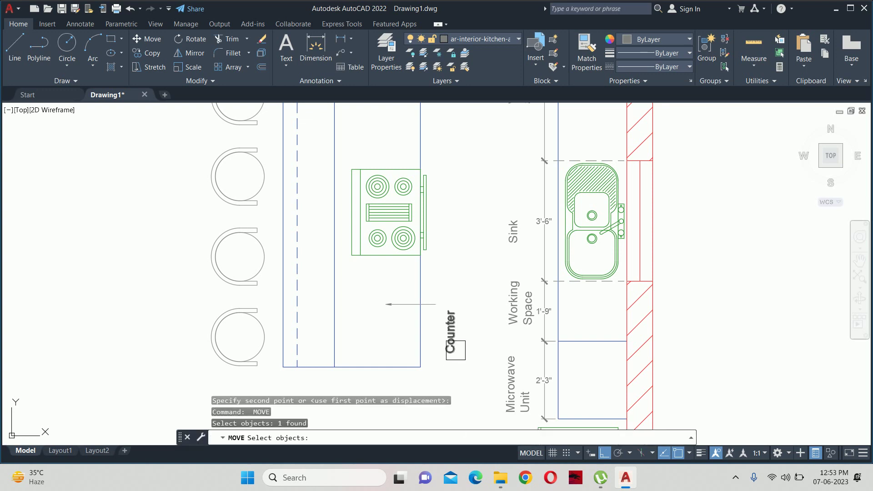
key("Return")
scroll(457, 348, "up", 4)
left_click(541, 327)
left_click(503, 327)
Nudge the Counter label slightly left into its final position.
key("Return")
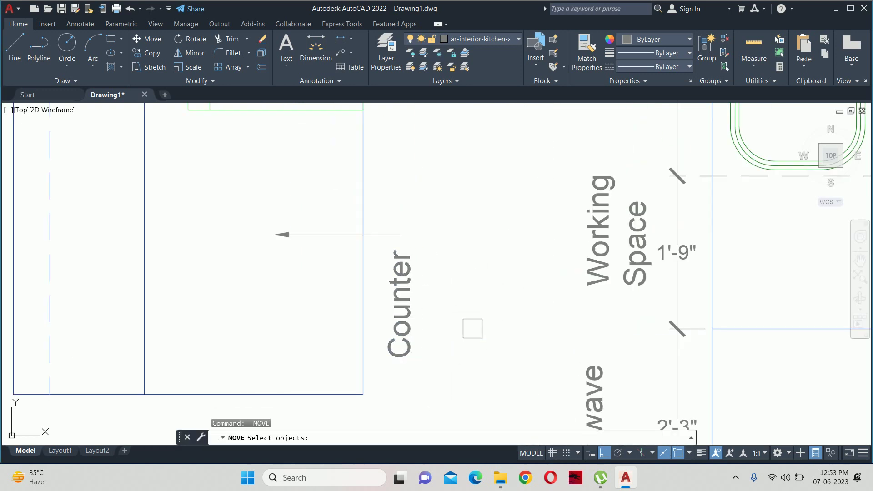
left_click(406, 322)
key("Return")
left_click(515, 313)
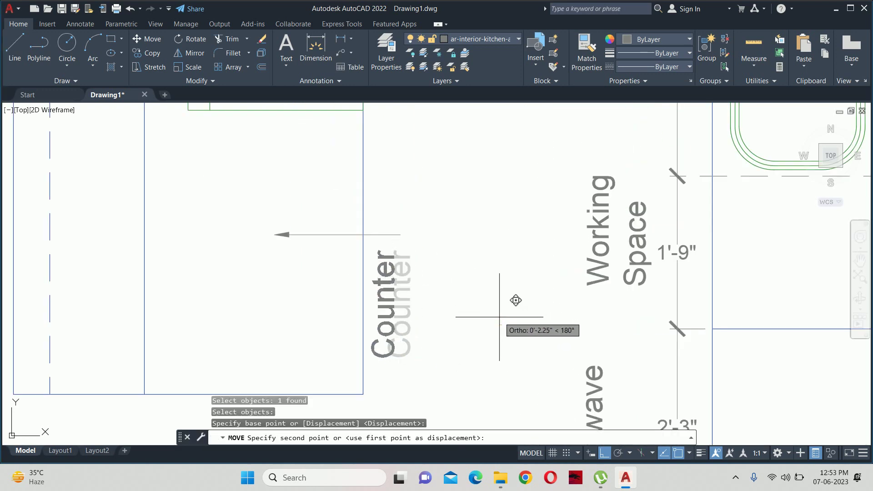
left_click(482, 313)
key("Return")
left_click(383, 323)
key("Return")
left_click(443, 318)
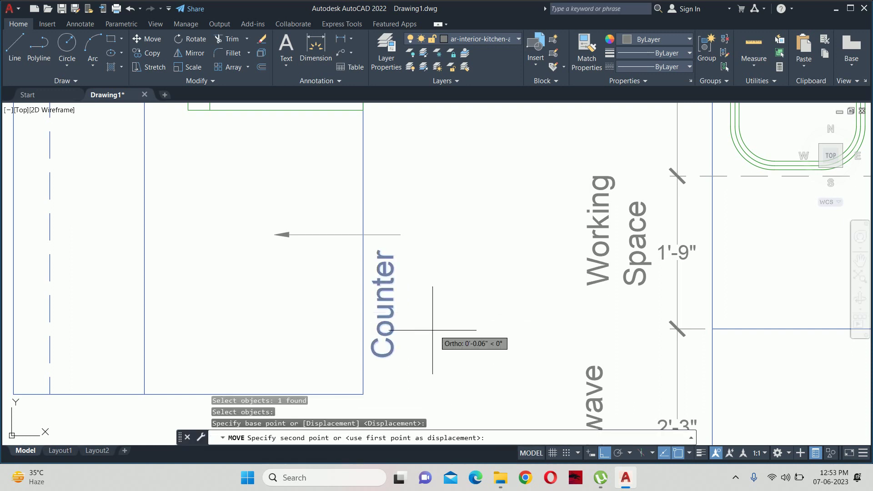
key("Escape")
key("Escape")
scroll(429, 323, "down", 4)
scroll(429, 323, "down", 2)
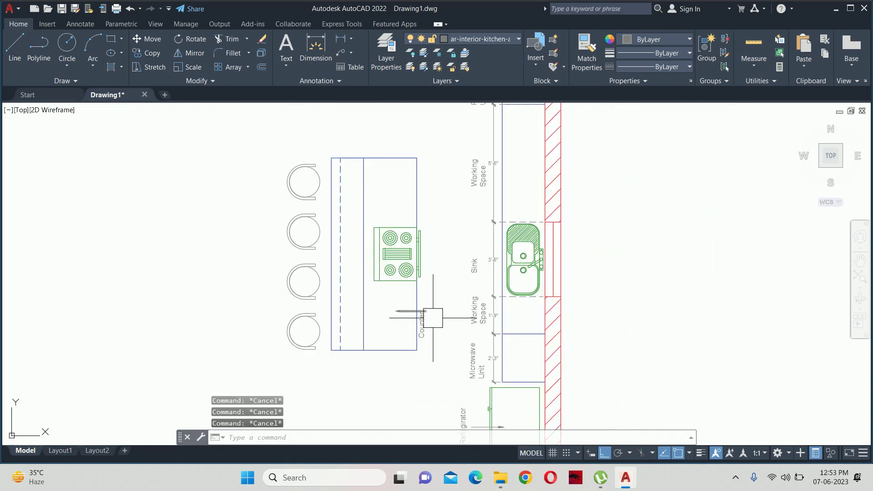
Add a 3'-3" linear dimension beside the island up to the cooktop's lower edge.
scroll(414, 319, "down", 1)
type("dli")
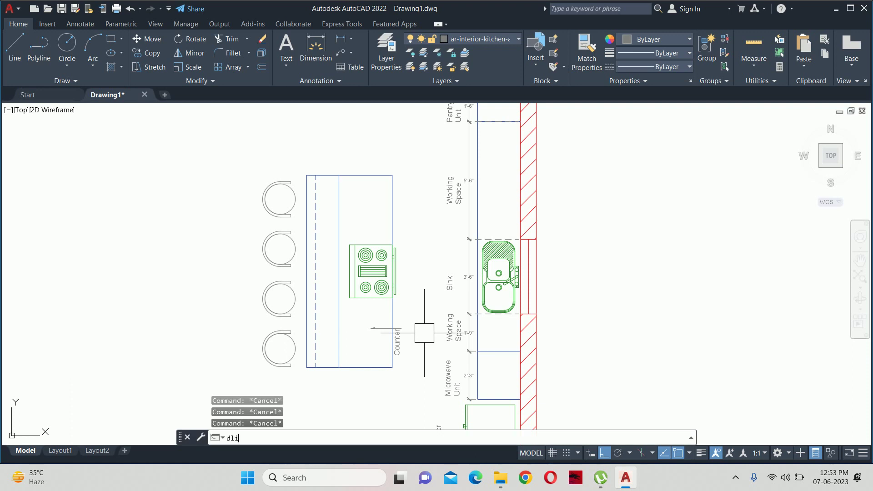
key("Return")
scroll(392, 318, "up", 2)
left_click(391, 395)
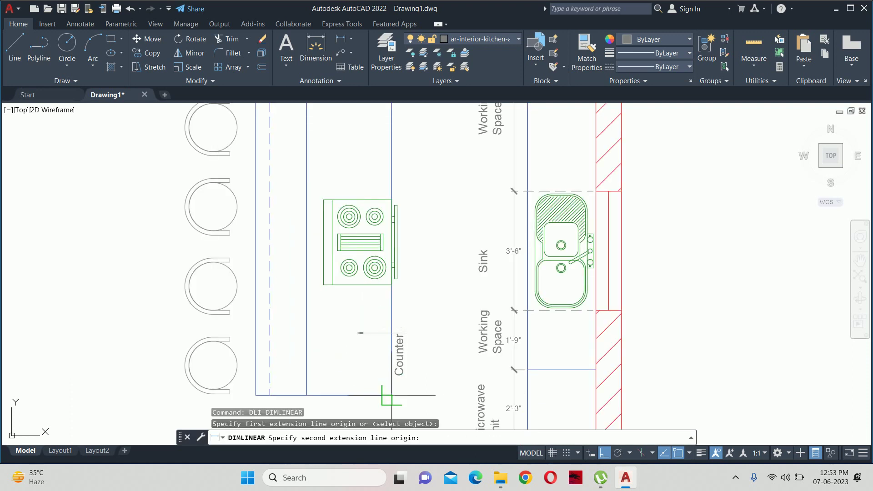
scroll(399, 309, "up", 2)
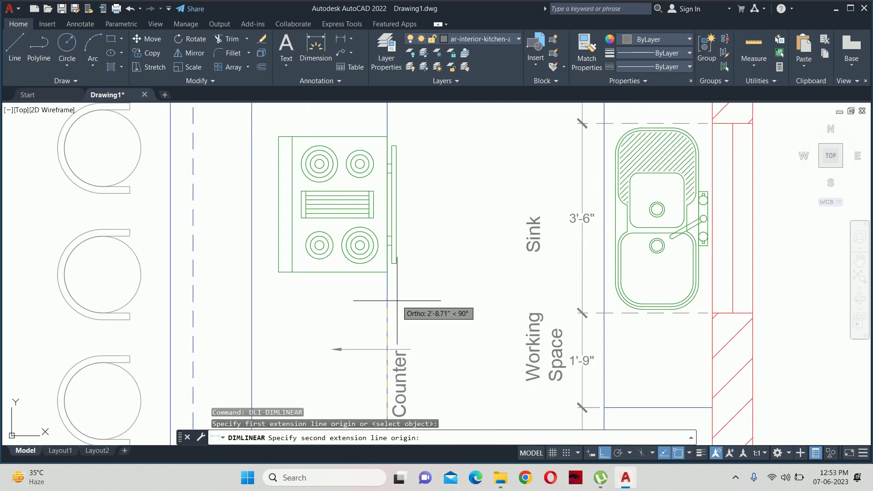
left_click(387, 272)
left_click(437, 309)
key("Escape")
key("Escape")
Continue that dimension with a 2'-6" dimension along the cooktop.
type("dc")
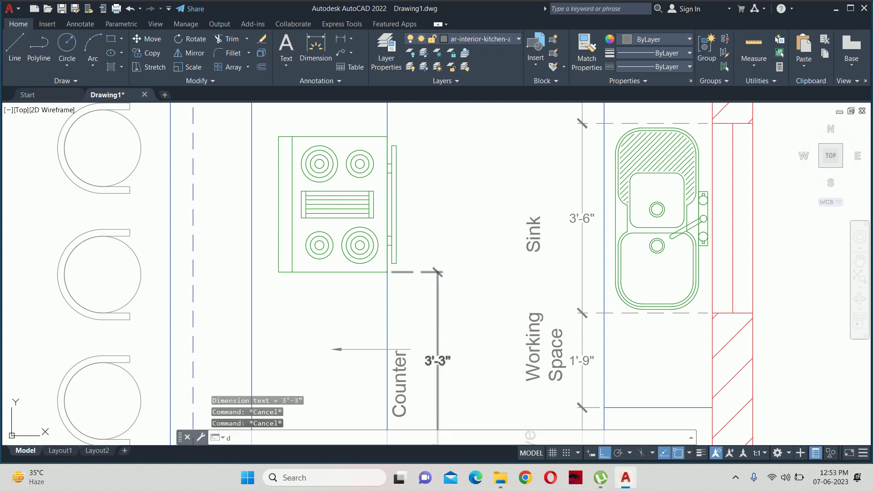
type("o")
key("Return")
left_click(387, 137)
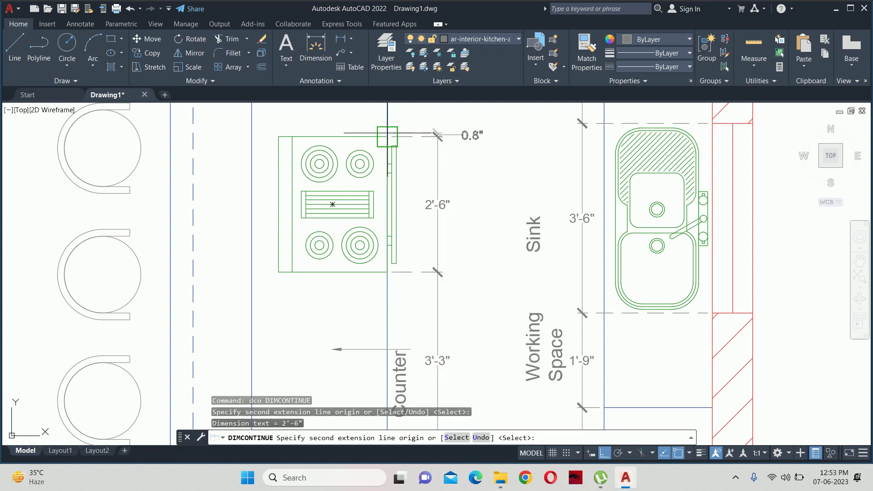
middle_click_drag(387, 137, 402, 342)
key("Escape")
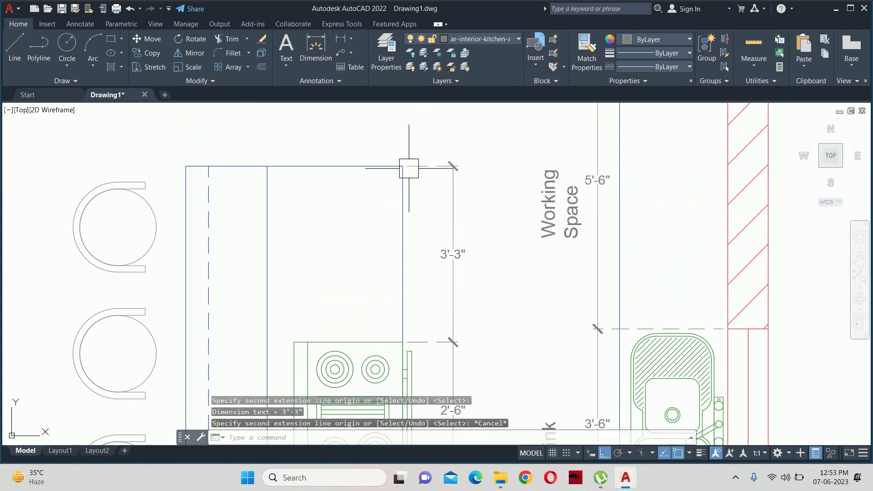
scroll(452, 247, "down", 4)
key("Escape")
key("Escape")
middle_click_drag(451, 256, 466, 285)
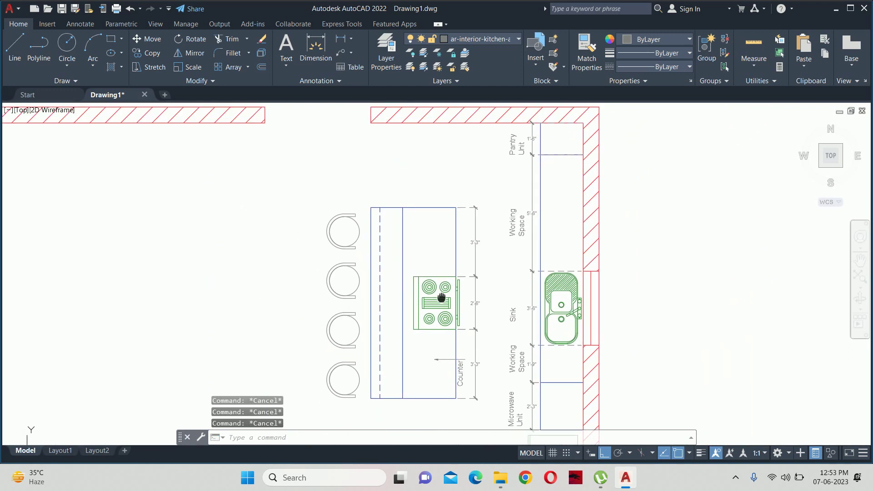
Add a 2'-6" linear dimension above the island's top edge.
type("dli")
key("Return")
scroll(382, 210, "up", 4)
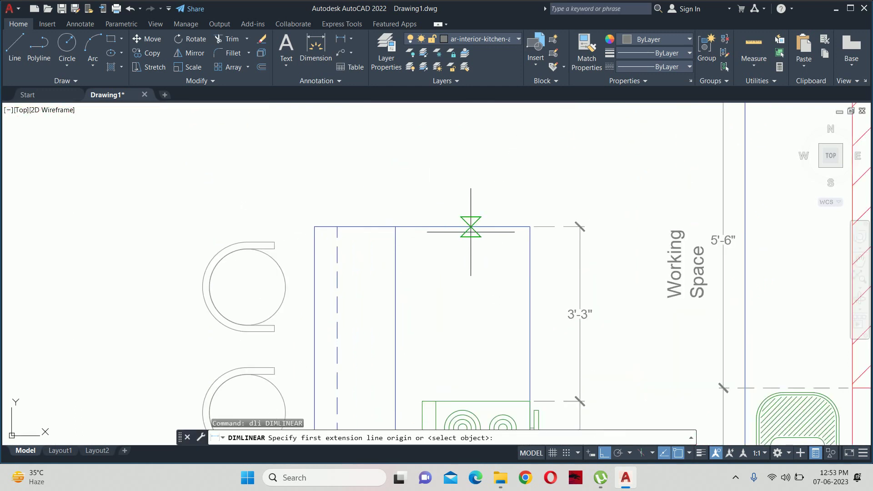
left_click(530, 226)
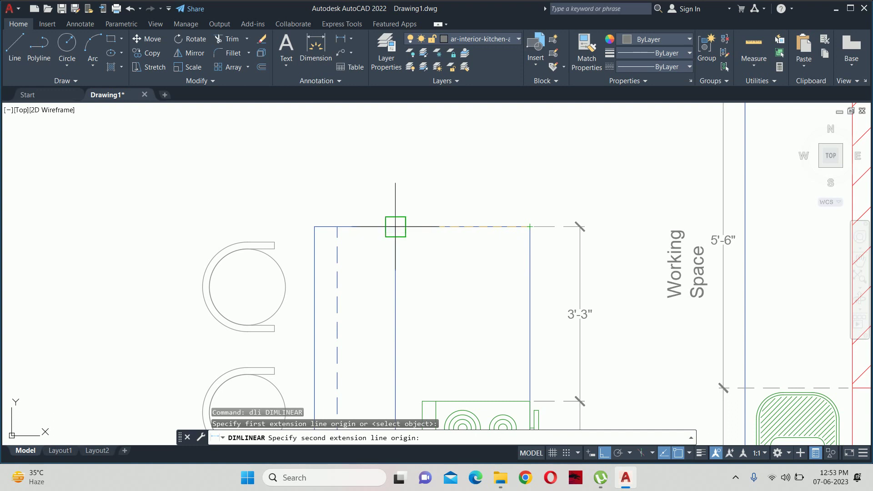
left_click(396, 226)
left_click(437, 173)
key("Escape")
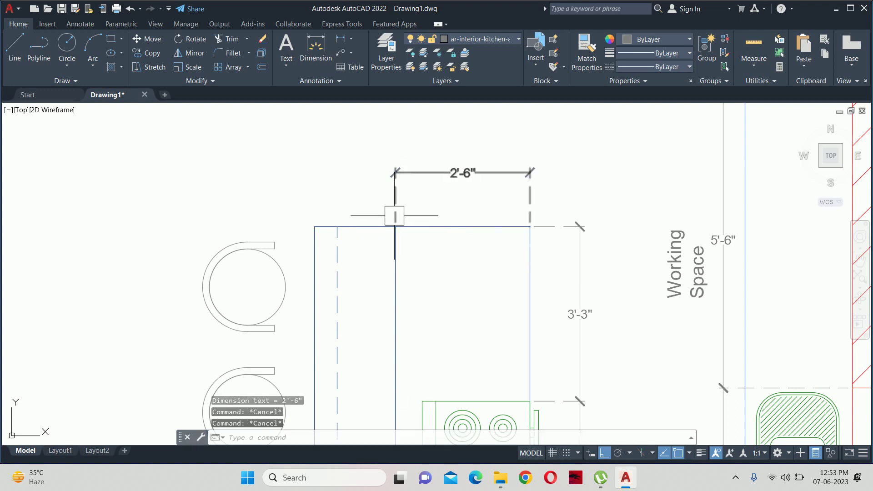
Try continued 1'-1" and 5" dimensions along the top, then undo both.
type("dco")
key("Return")
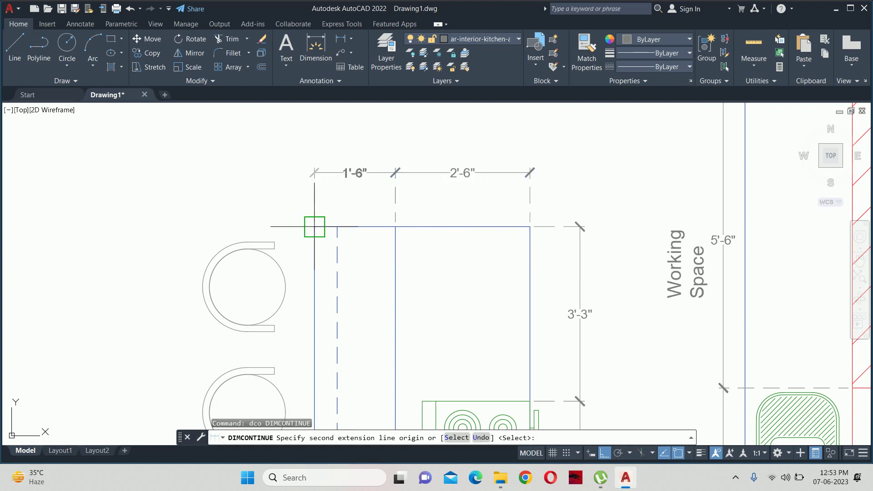
left_click(337, 226)
left_click(315, 226)
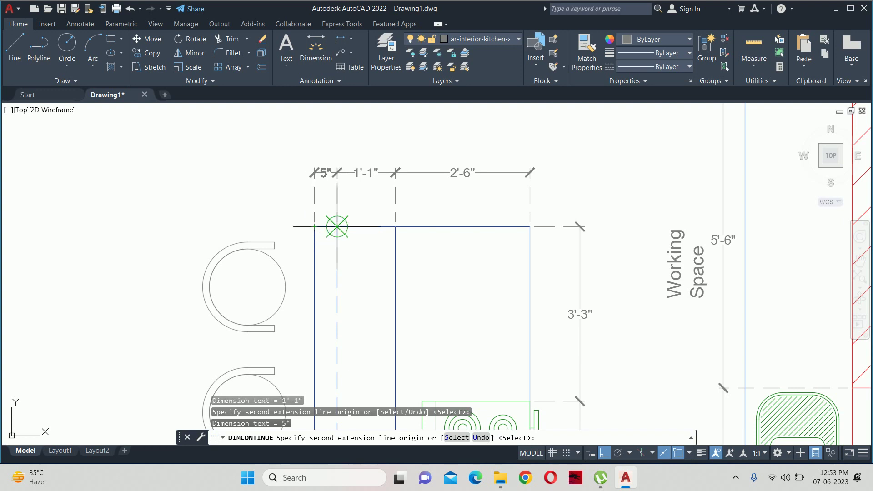
key("ctrl+z")
key("ctrl+z")
key("Escape")
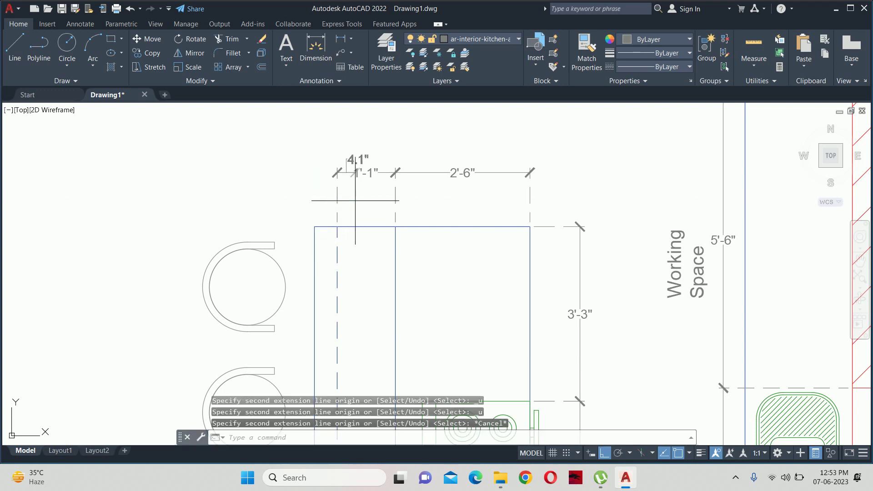
key("ctrl+z")
Continue from the 2'-6" dimension to the island's left edge, adding 1'-6" and 5".
type("dco")
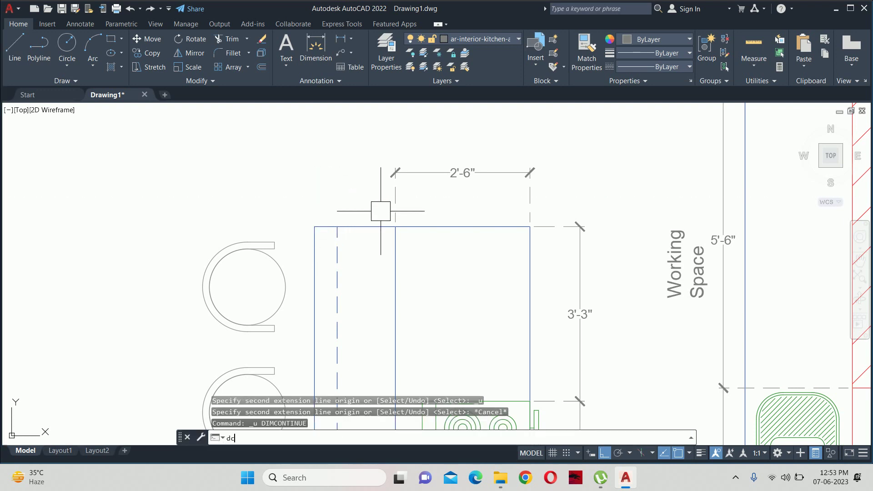
key("Return")
key("Escape")
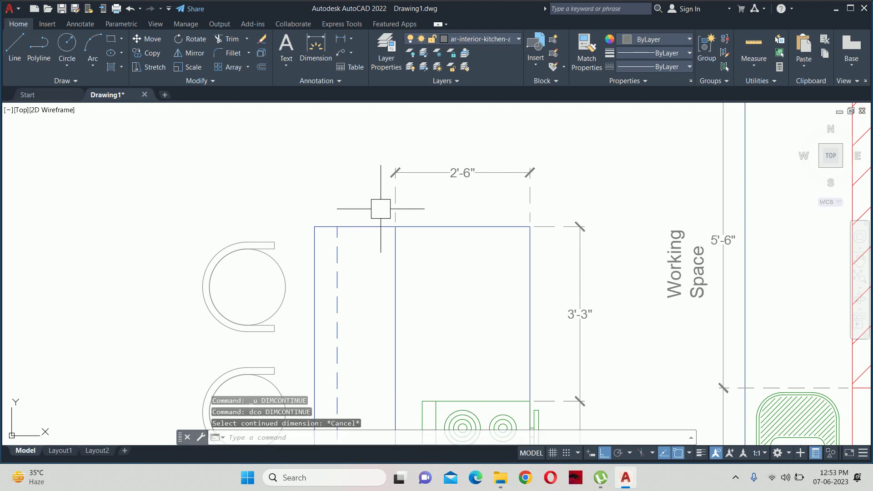
key("Return")
left_click(403, 211)
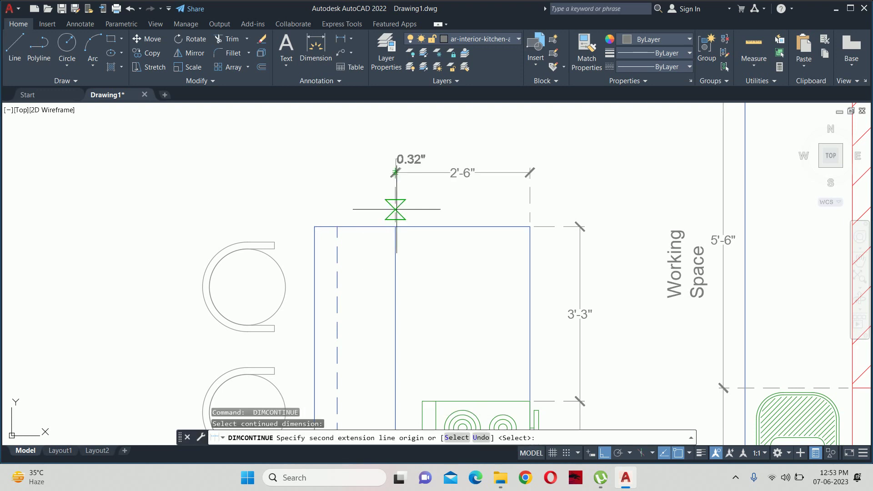
left_click(314, 227)
key("Escape")
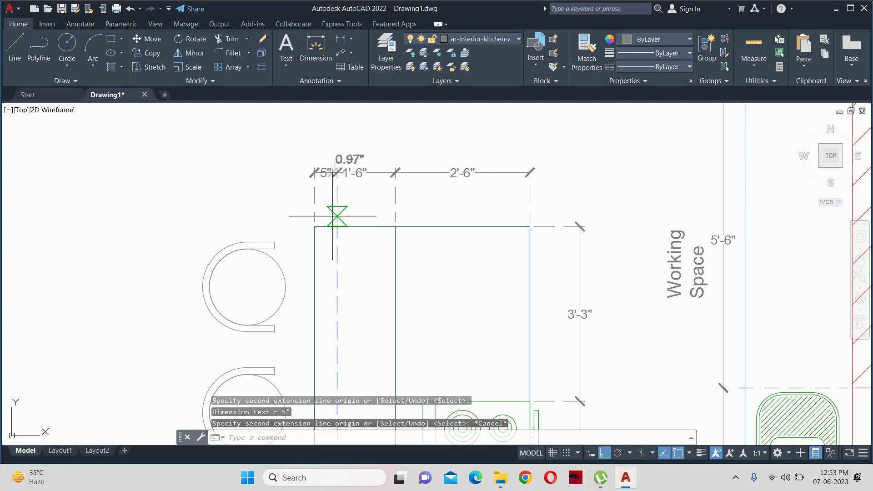
key("Escape")
Grip-move the 5" dimension down below the 1'-6" row.
scroll(329, 179, "up", 4)
left_click(321, 169)
left_click(314, 156)
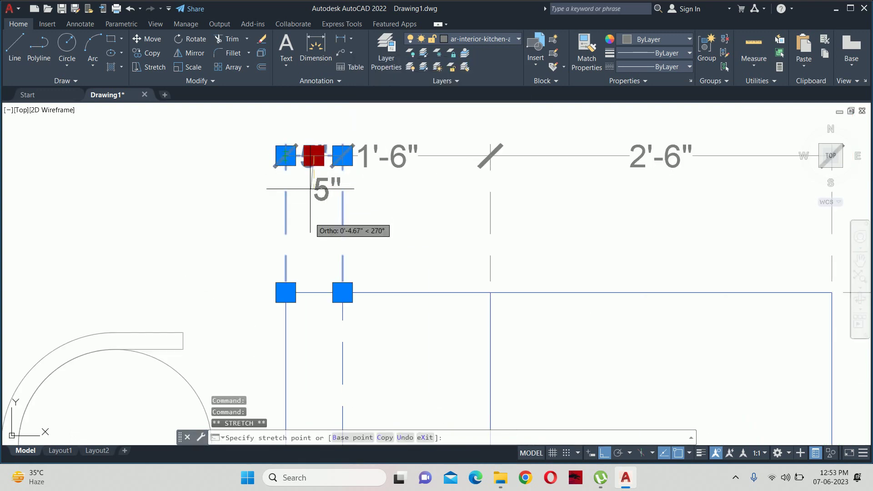
key("Escape")
left_click(285, 156)
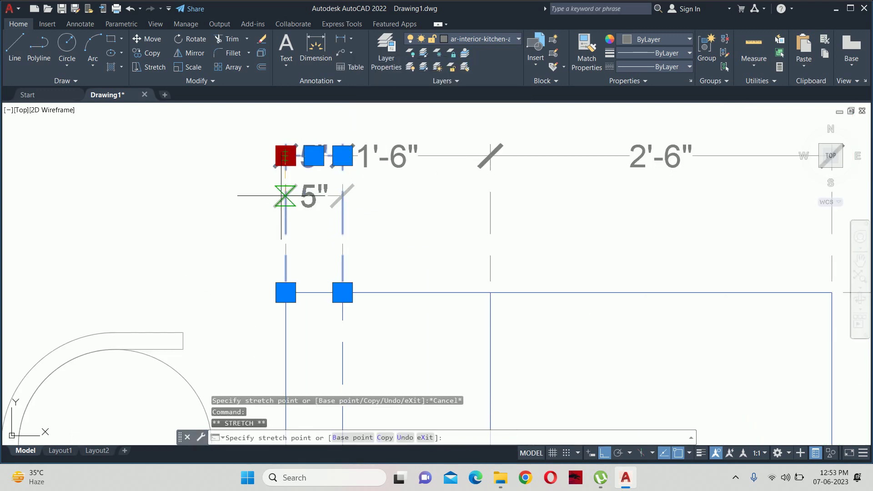
left_click(286, 210)
key("Escape")
scroll(403, 213, "down", 2)
key("Escape")
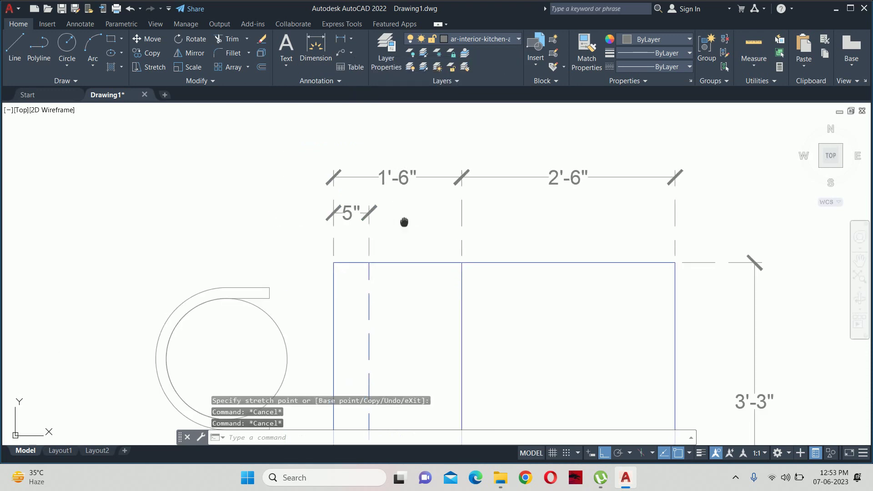
scroll(404, 200, "down", 5)
scroll(396, 182, "down", 1)
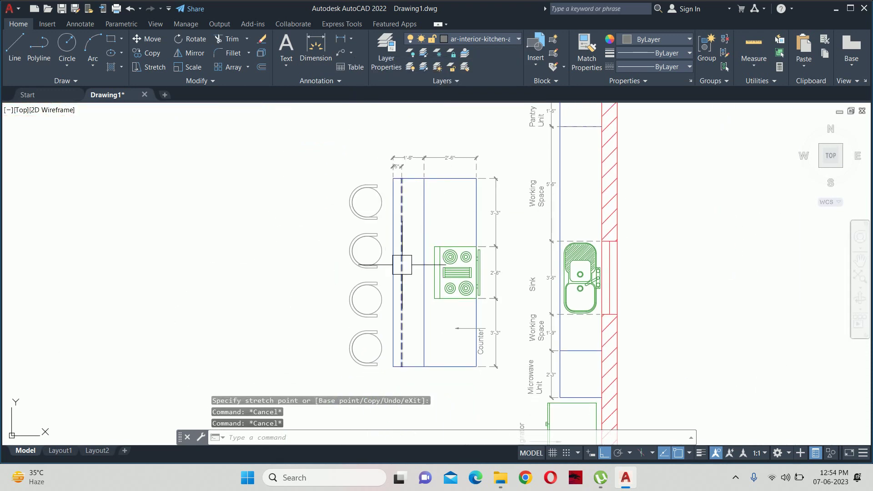
Zoom out and centre the kitchen room among the neighbouring plans.
key("Escape")
scroll(400, 227, "down", 3)
scroll(403, 265, "down", 2)
middle_click_drag(403, 265, 404, 264)
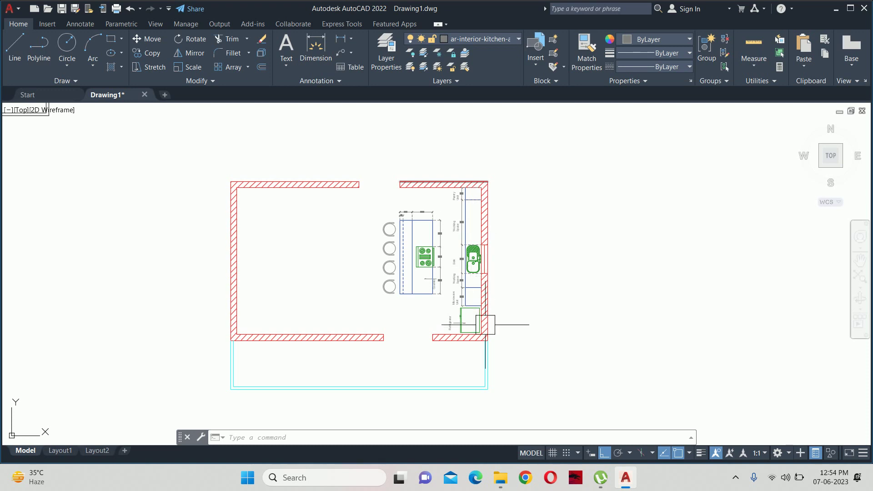
mouse_move(482, 224)
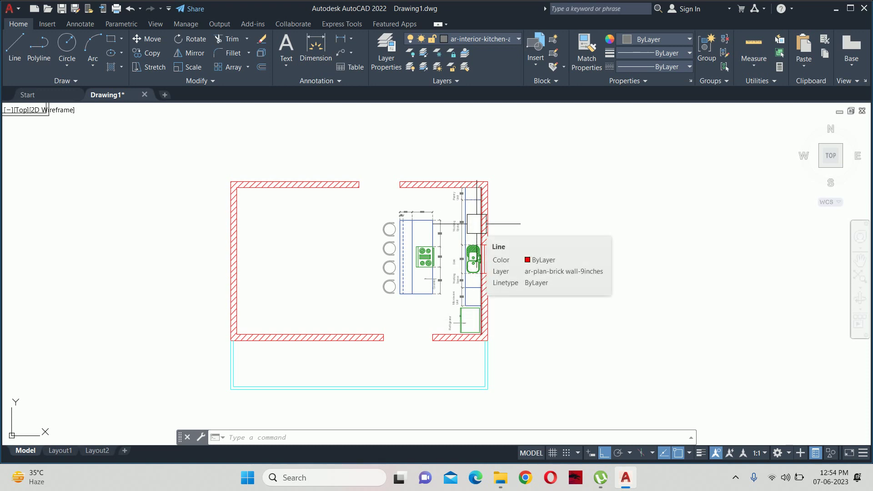
scroll(471, 180, "up", 5)
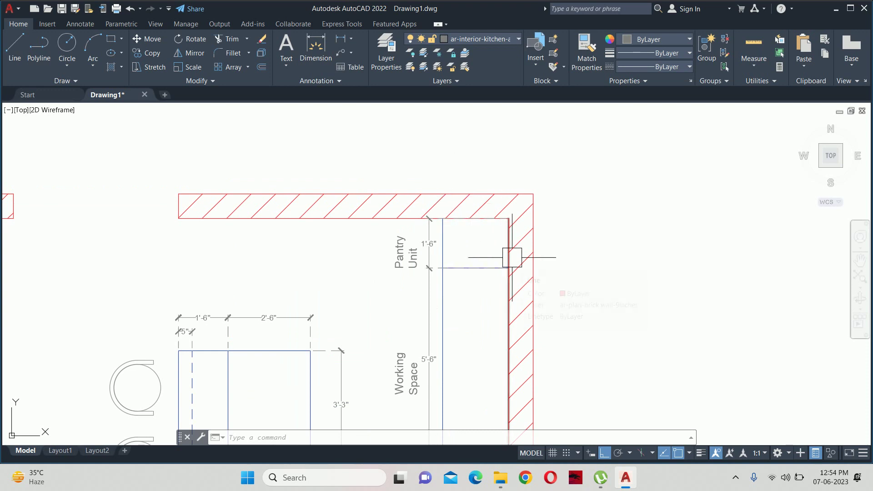
scroll(512, 257, "down", 5)
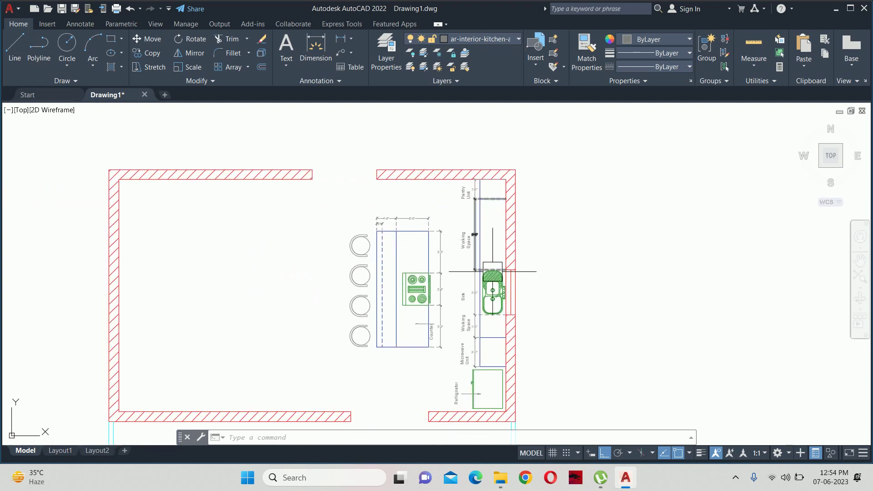
key("Escape")
key("Escape")
key("Escape")
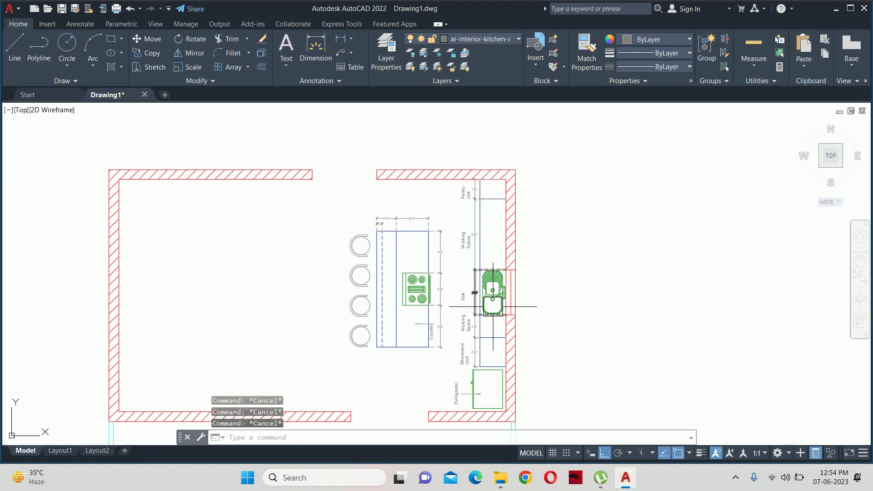
scroll(493, 306, "down", 5)
middle_click_drag(496, 302, 443, 250)
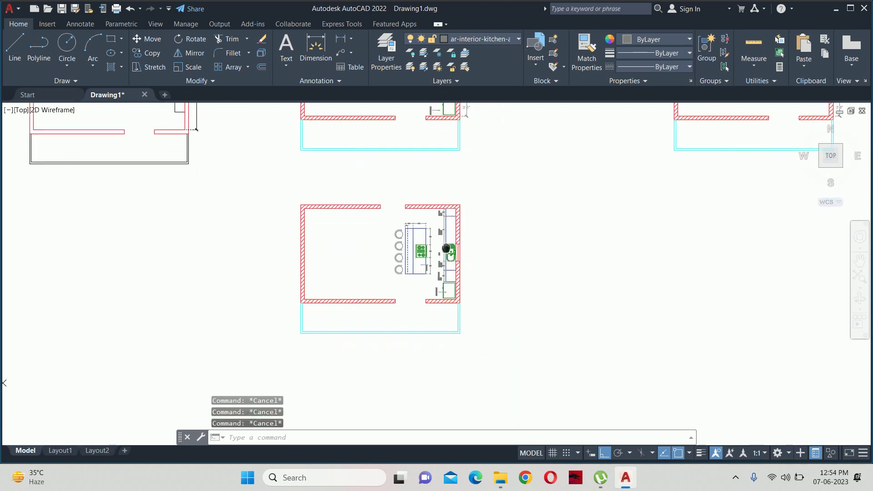
Window-select the entire kitchen room and copy it to the right of the original.
type("o")
key("Return")
left_click(265, 178)
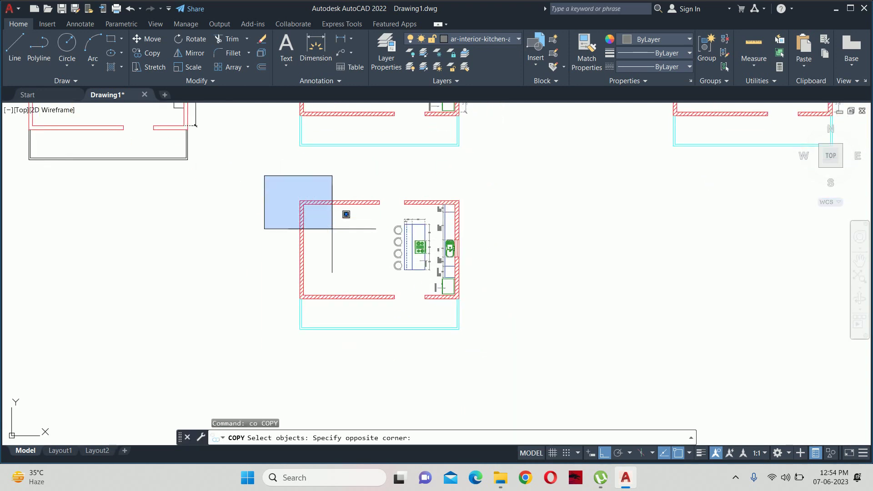
left_click(620, 384)
key("Return")
left_click(342, 364)
left_click(582, 364)
key("Escape")
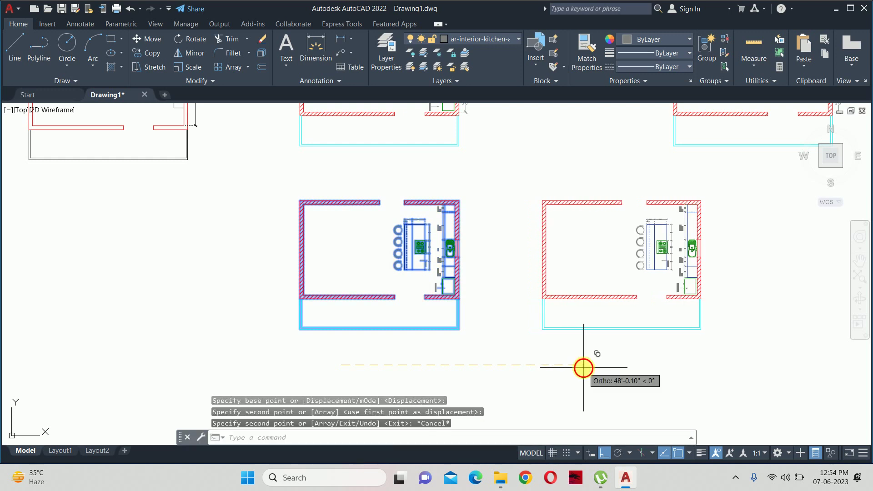
scroll(690, 221, "up", 5)
scroll(690, 221, "up", 6)
Pan to the copied pantry corner, then abandon a line started at its top corner.
middle_click_drag(663, 218, 541, 308)
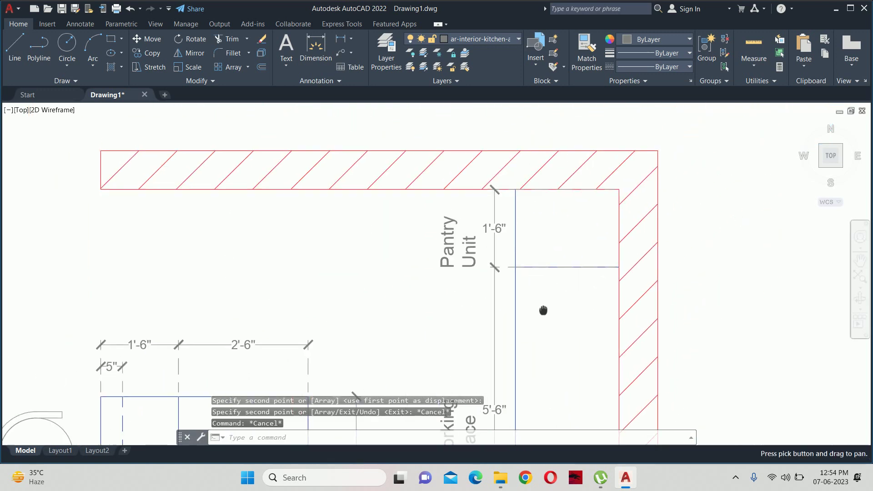
key("Escape")
key("Escape")
type("l")
key("Return")
scroll(511, 194, "up", 2)
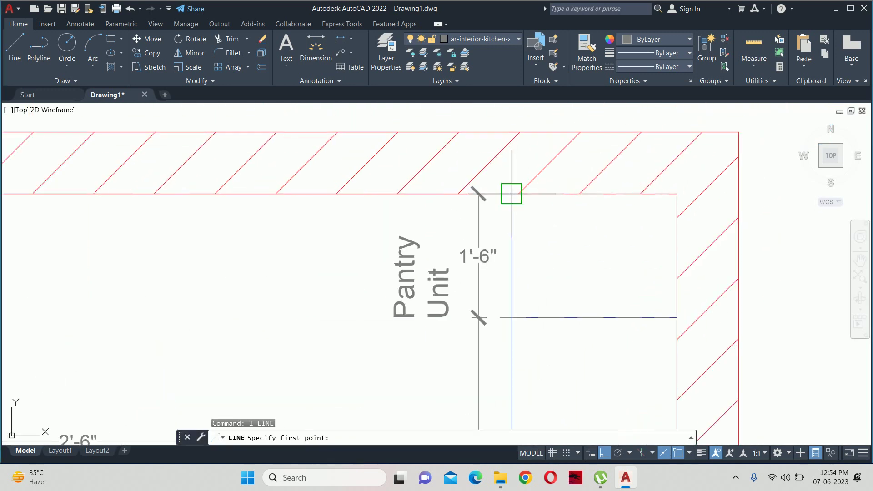
left_click(511, 194)
key("Escape")
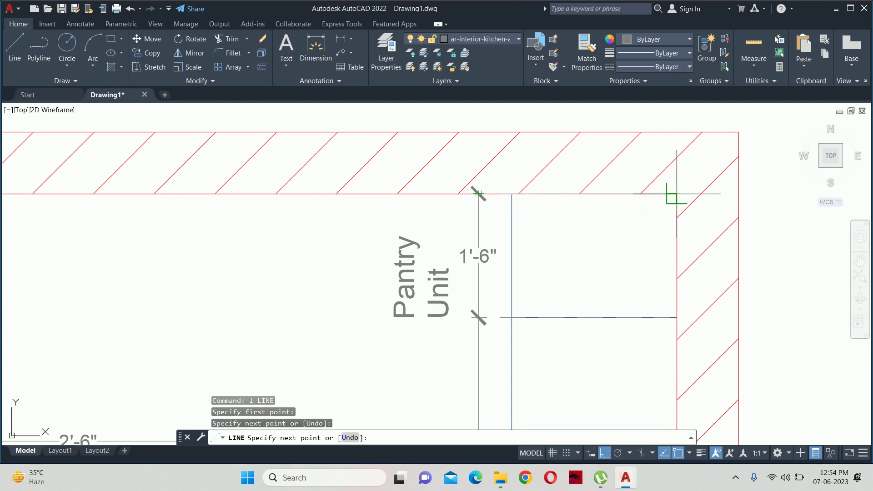
key("Escape")
Give the pantry's top line the vertical blue line's counter-edge style with MATCHPROP.
type("a")
key("Return")
left_click(598, 317)
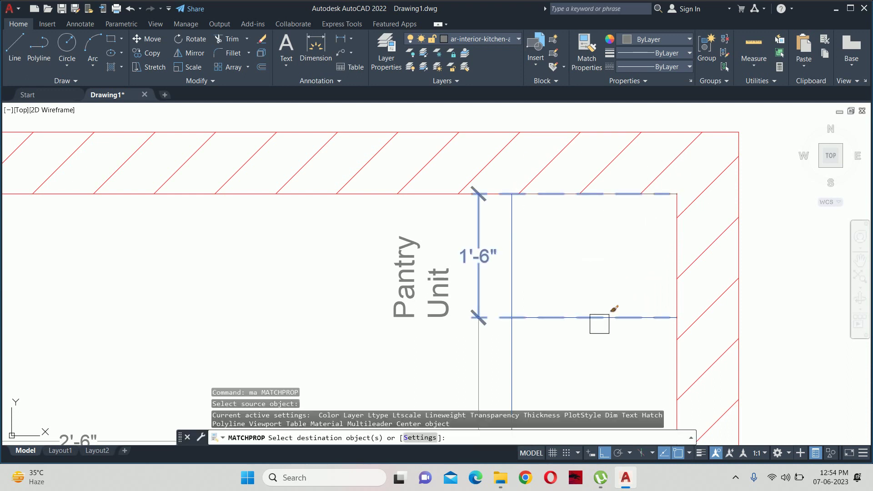
key("Return")
key("Return")
left_click(519, 338)
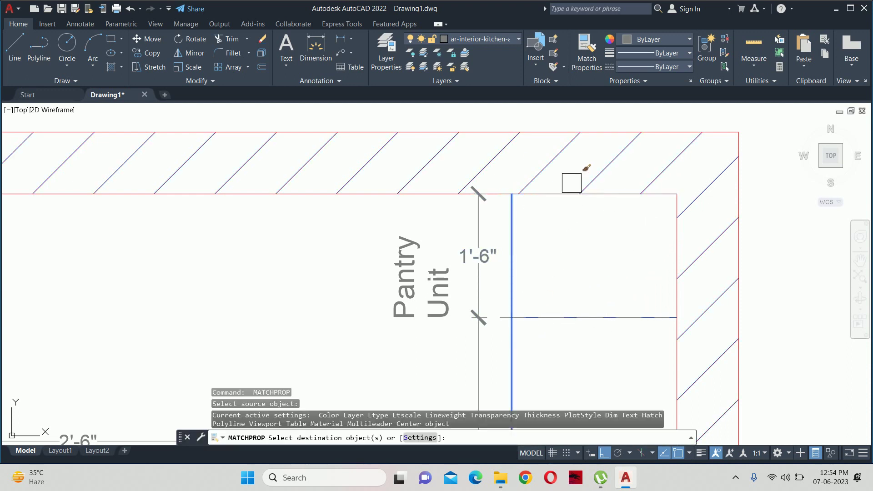
left_click(565, 187)
key("Escape")
Delete the 1'-6" pantry, Working Space and other wall-side counter dimensions.
left_click(478, 255)
middle_click_drag(477, 284, 347, 228)
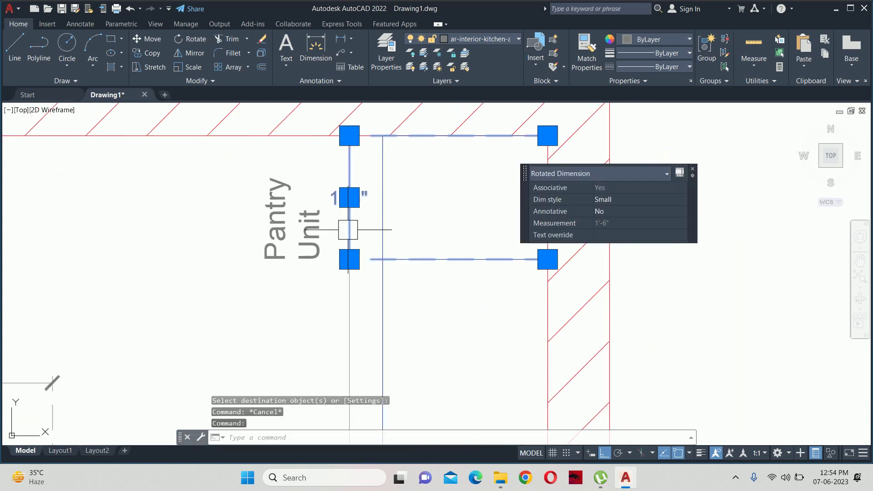
scroll(348, 253, "down", 4)
left_click(341, 297)
middle_click_drag(341, 297, 291, 136)
scroll(291, 280, "up", 2)
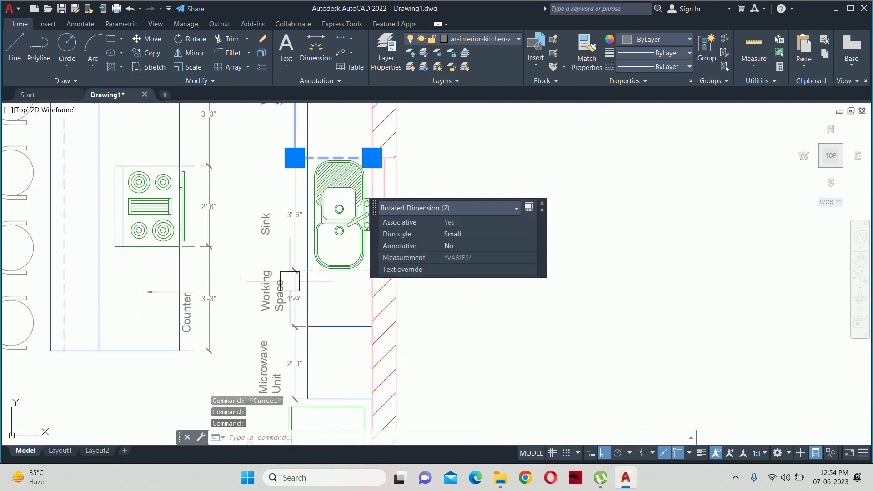
scroll(299, 287, "up", 3)
left_click(298, 287)
left_click(301, 244)
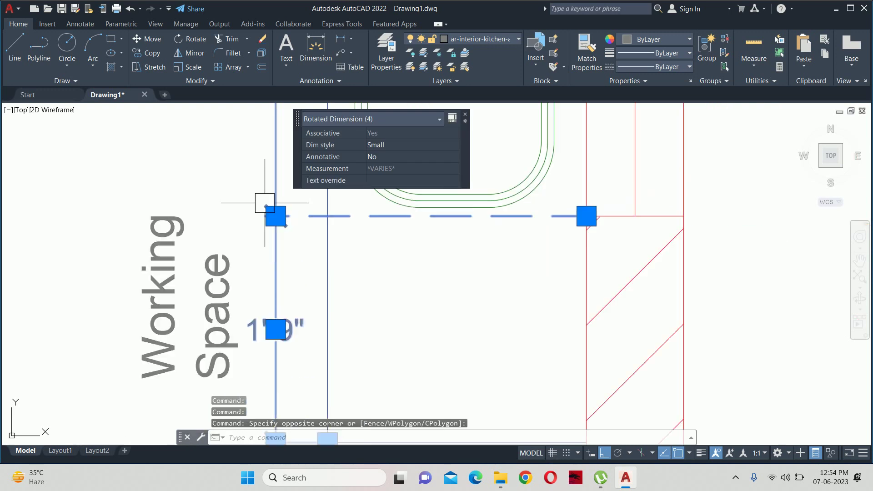
scroll(272, 218, "down", 4)
key("Delete")
Delete the 2'-3" microwave dimension and bring the top wall and pantry corner into view.
left_click(279, 288)
key("Delete")
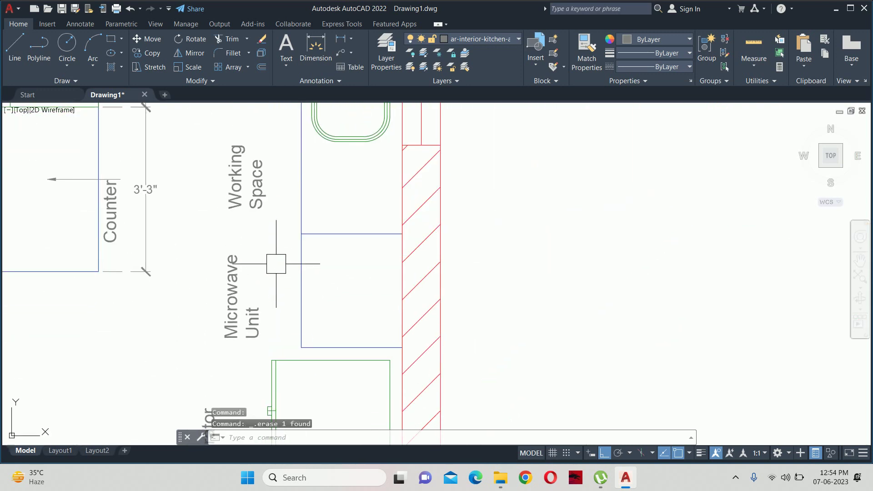
key("Escape")
scroll(278, 259, "down", 3)
scroll(401, 234, "up", 1)
middle_click_drag(401, 235, 416, 354)
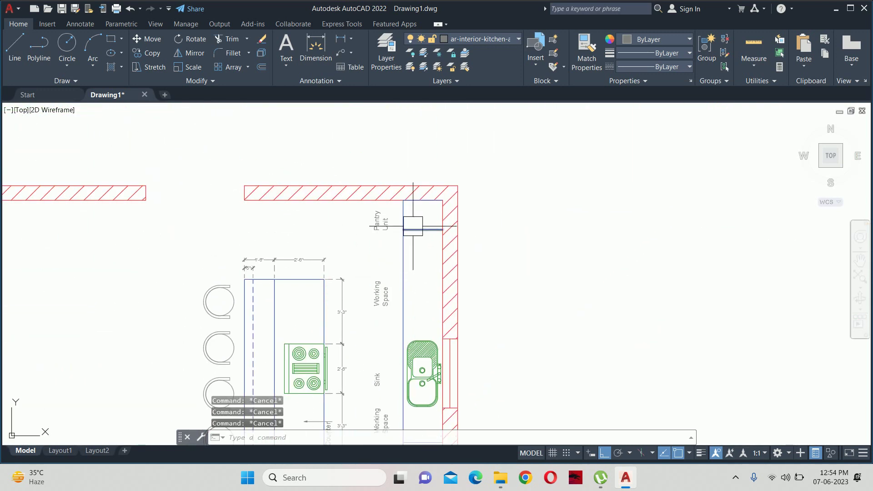
scroll(434, 184, "up", 6)
Offset the pantry's top counter line 0.75 below it.
type("o")
key("Return")
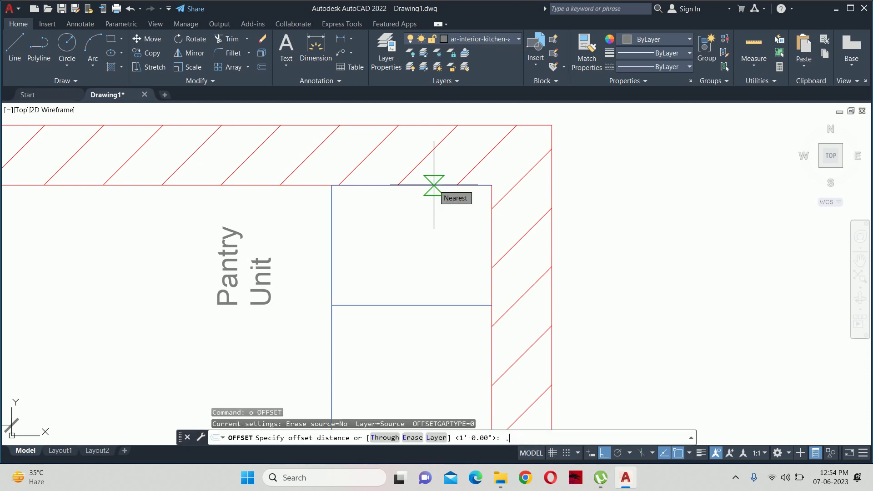
key("Return")
left_click(359, 187)
left_click(362, 231)
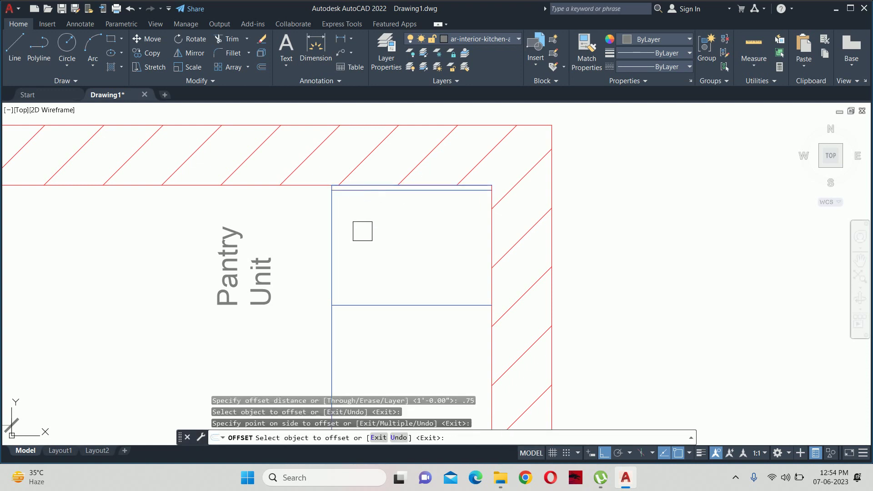
middle_click_drag(387, 286, 401, 266)
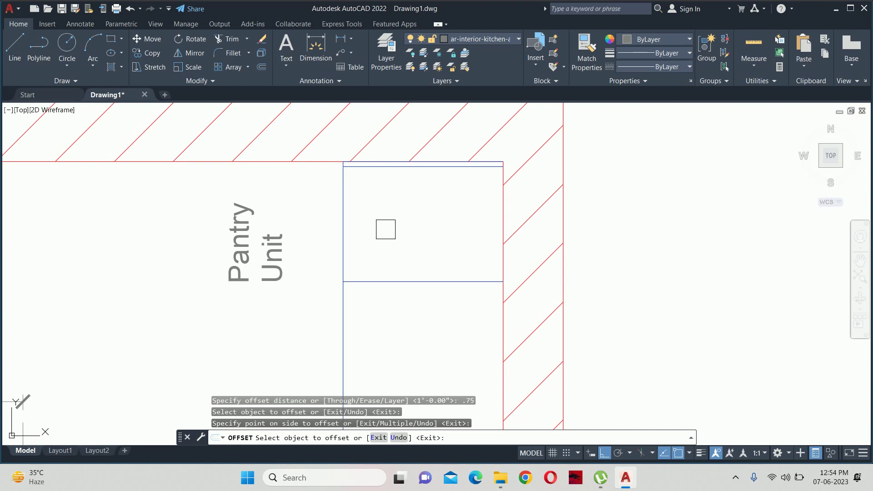
key("Escape")
scroll(380, 232, "down", 5)
key("Escape")
key("Escape")
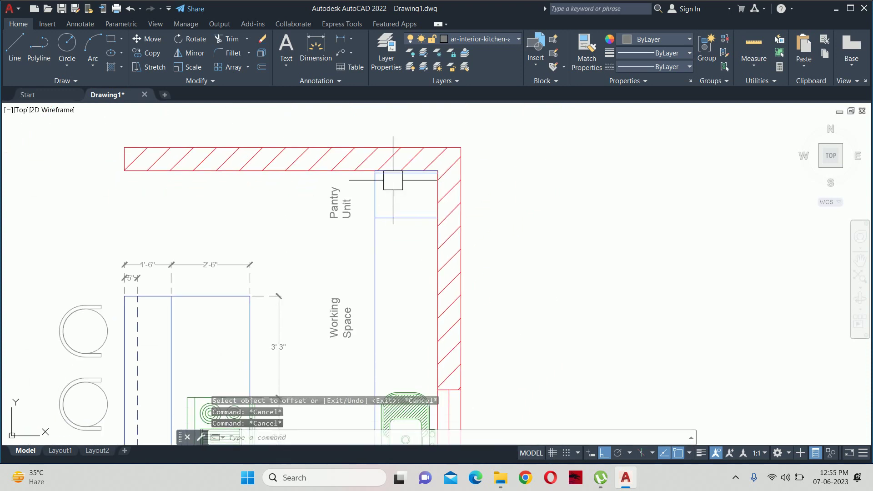
Offset the microwave unit's bottom line 0.75 upward.
scroll(394, 189, "up", 1)
scroll(398, 197, "up", 2)
scroll(388, 318, "down", 2)
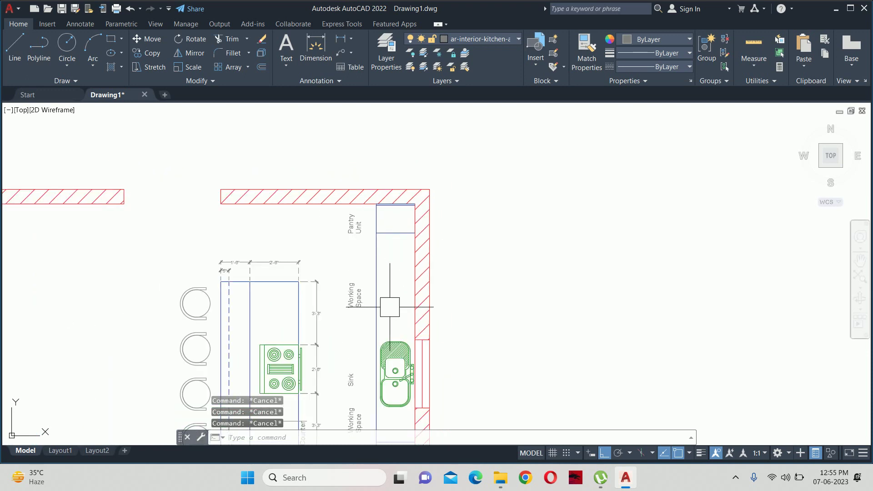
scroll(388, 319, "down", 1)
middle_click_drag(387, 318, 388, 235)
middle_click_drag(382, 273, 382, 213)
key("o")
key("Return")
scroll(391, 328, "up", 3)
key("Return")
scroll(391, 327, "up", 5)
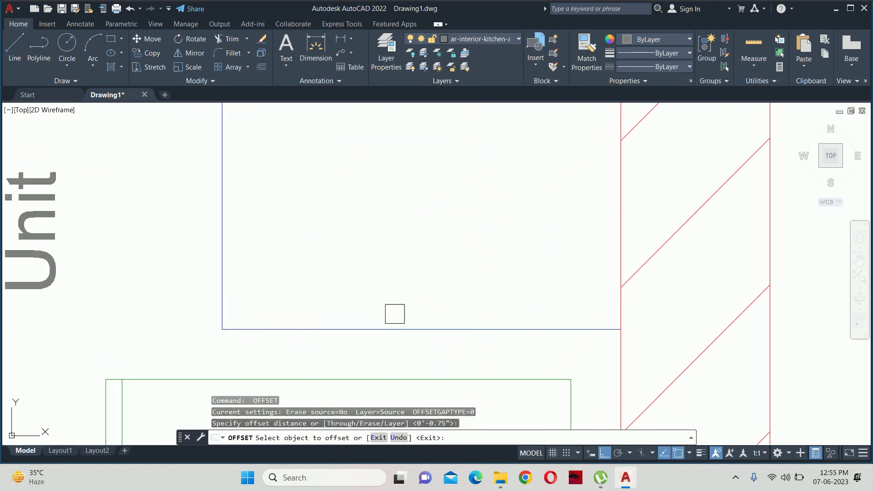
left_click(391, 329)
left_click(384, 242)
key("Escape")
Offset the microwave unit's left edge and erase the unwanted outer line.
scroll(387, 255, "down", 3)
scroll(388, 291, "up", 2)
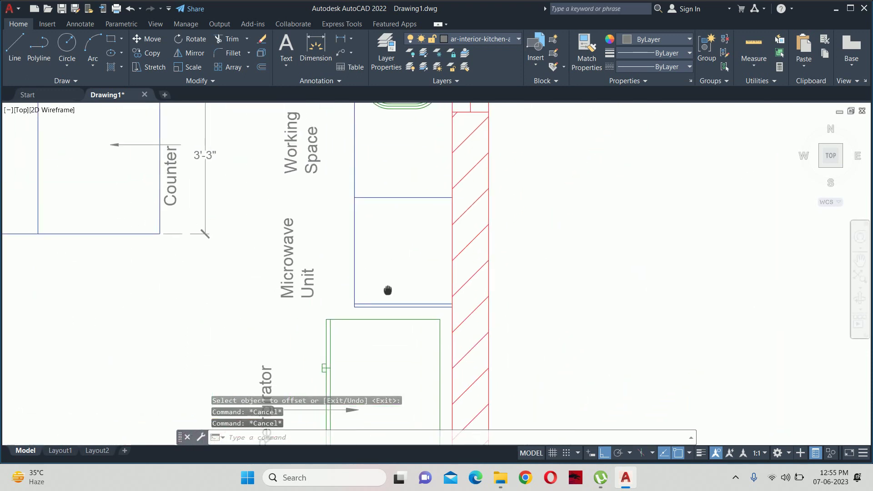
middle_click_drag(384, 265, 394, 280)
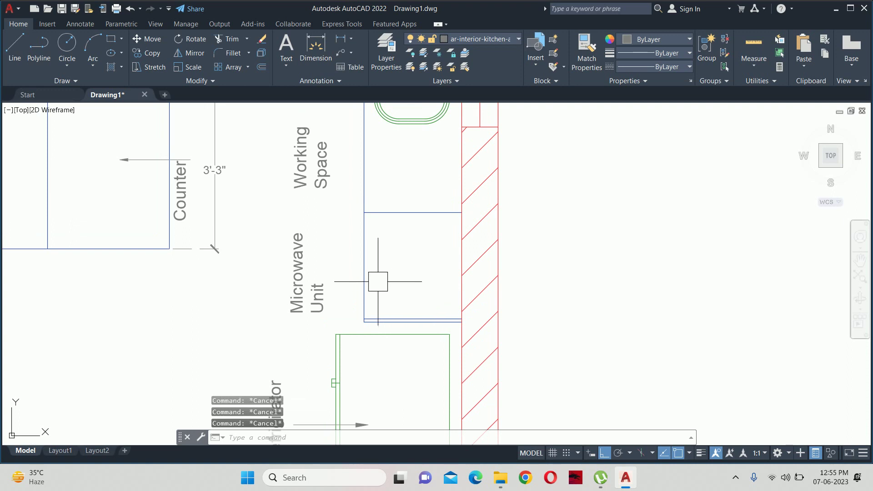
type("o")
key("Return")
key("Return")
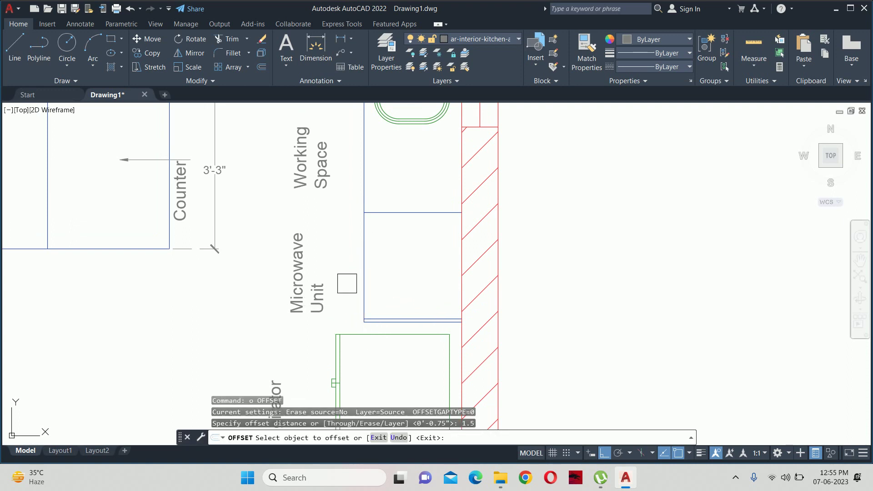
left_click(363, 277)
left_click(398, 273)
key("Escape")
key("Escape")
scroll(373, 286, "up", 2)
left_click(353, 289)
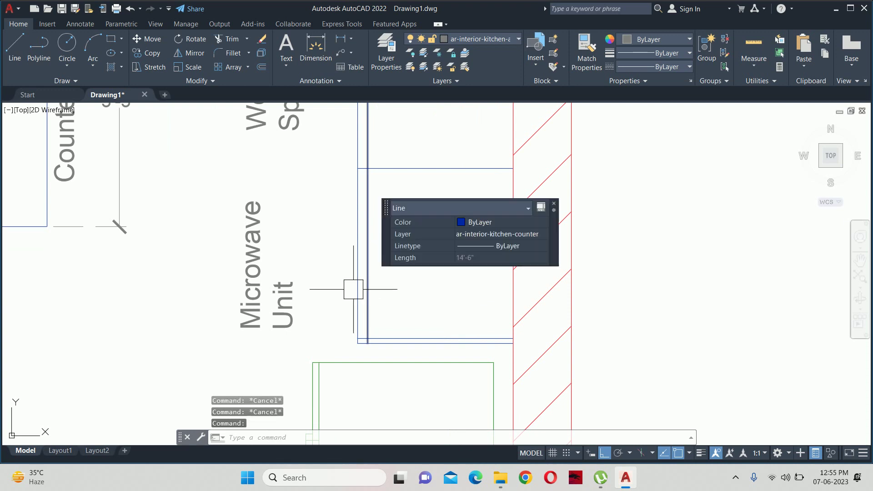
key("Delete")
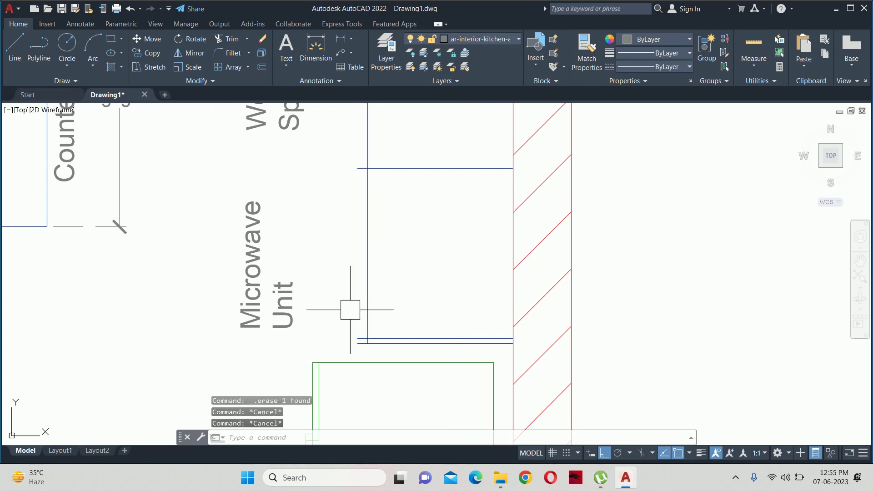
Trim the extra line ends around the microwave unit with a fence selection.
type("tr")
key("Return")
scroll(350, 344, "up", 5)
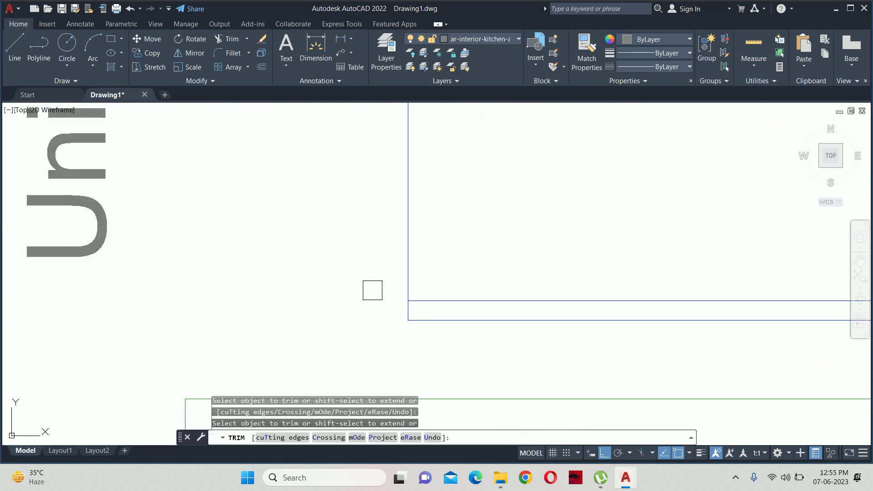
scroll(373, 290, "down", 3)
scroll(367, 284, "down", 2)
left_click_drag(373, 233, 380, 256)
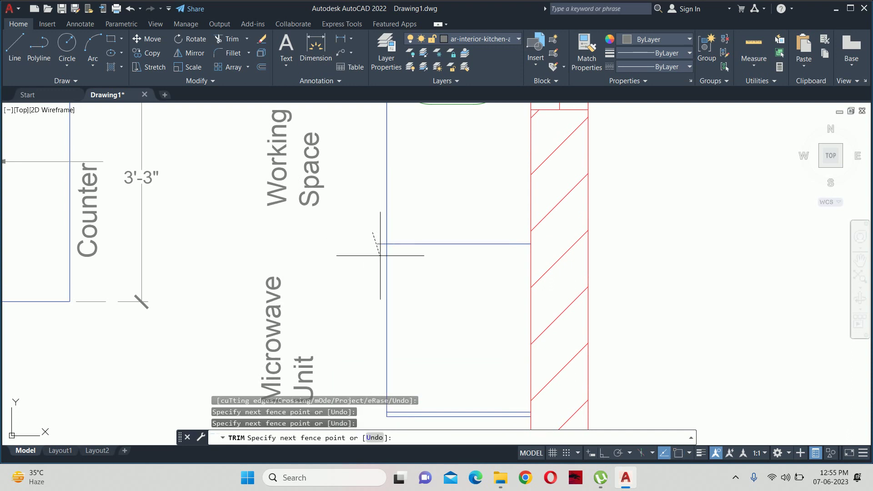
scroll(378, 282, "down", 1)
scroll(377, 344, "down", 2)
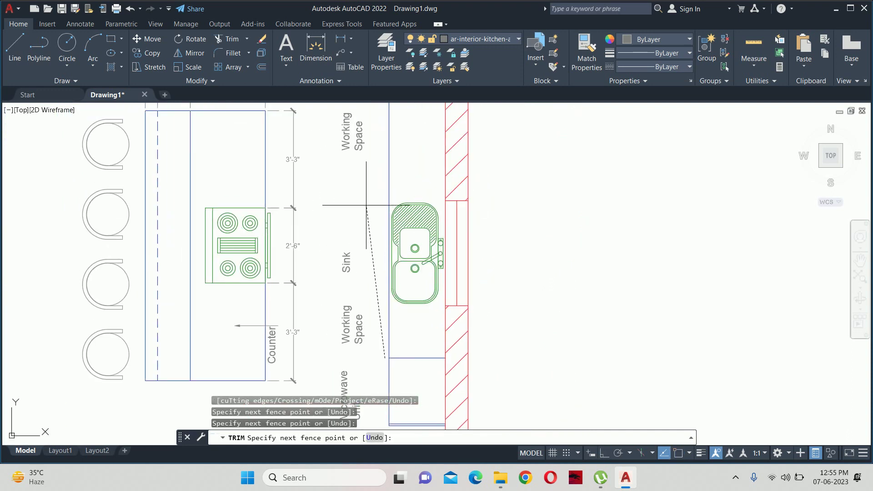
middle_click_drag(366, 205, 394, 337)
key("Return")
scroll(399, 171, "up", 4)
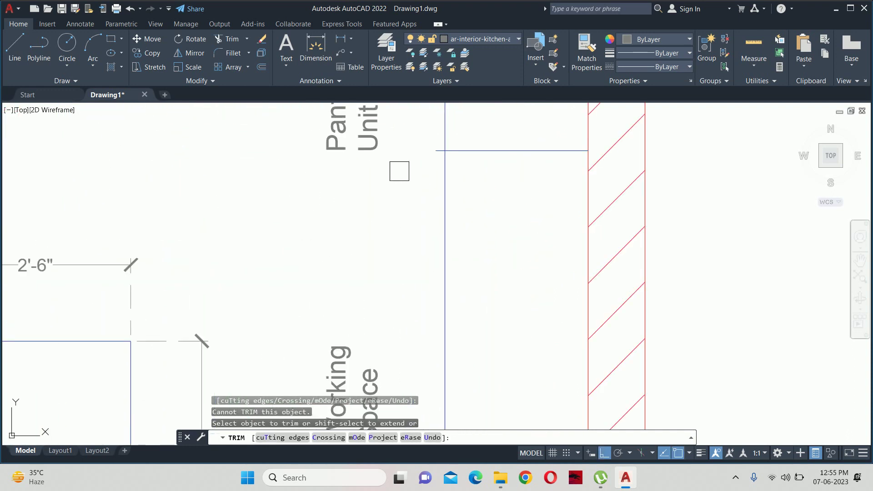
middle_click_drag(422, 151, 412, 341)
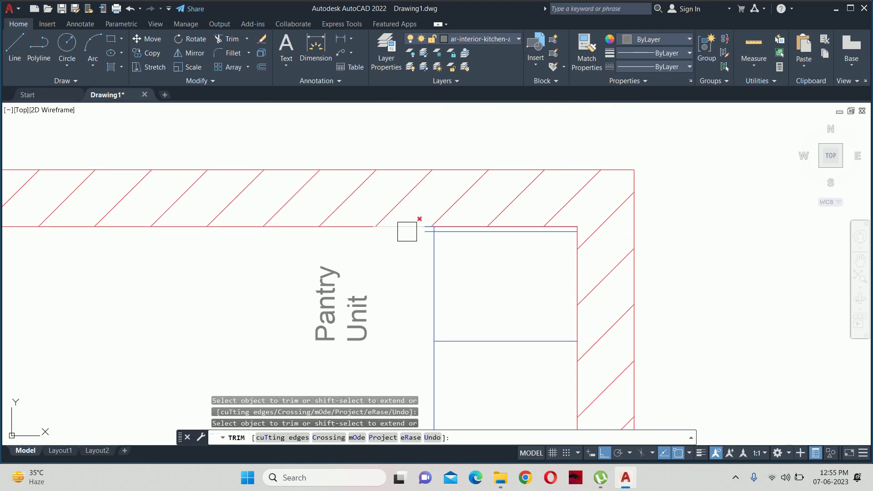
key("Escape")
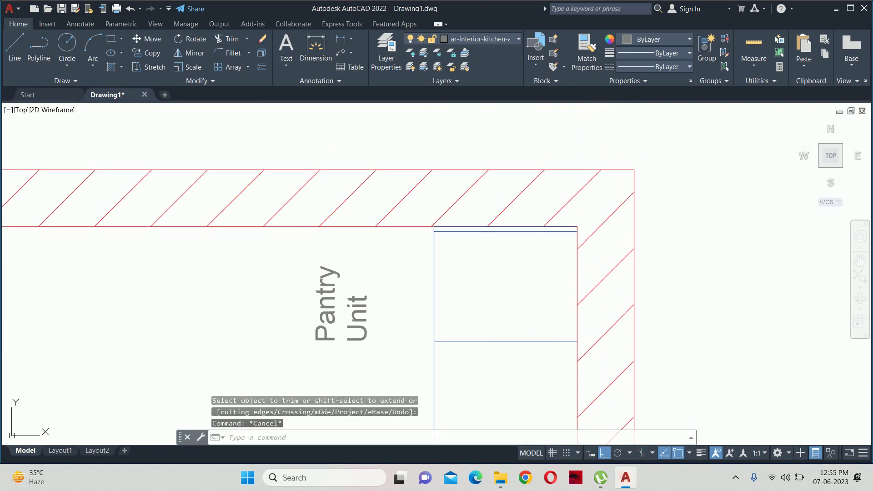
Offset the pantry unit's lower dividing line 0.75 upward.
middle_click_drag(502, 302, 426, 247)
type("o")
key("Return")
type("5")
key("Return")
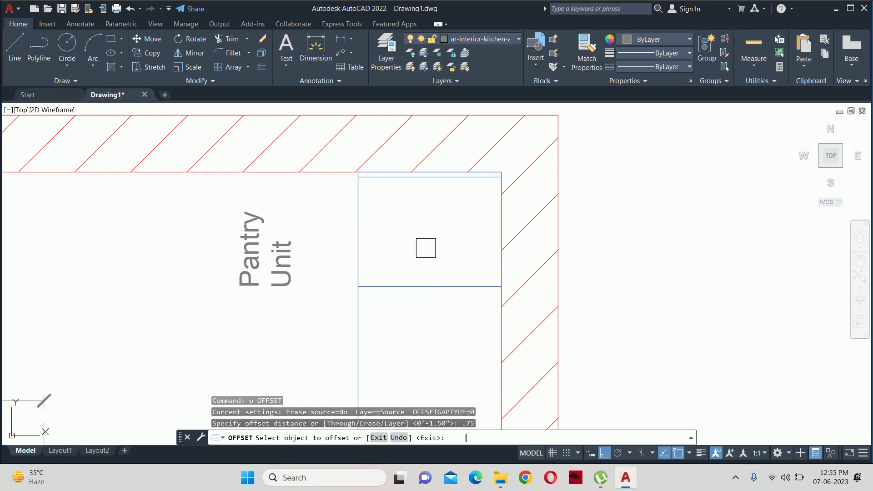
left_click(427, 287)
left_click(417, 237)
key("Escape")
key("Escape")
key("Escape")
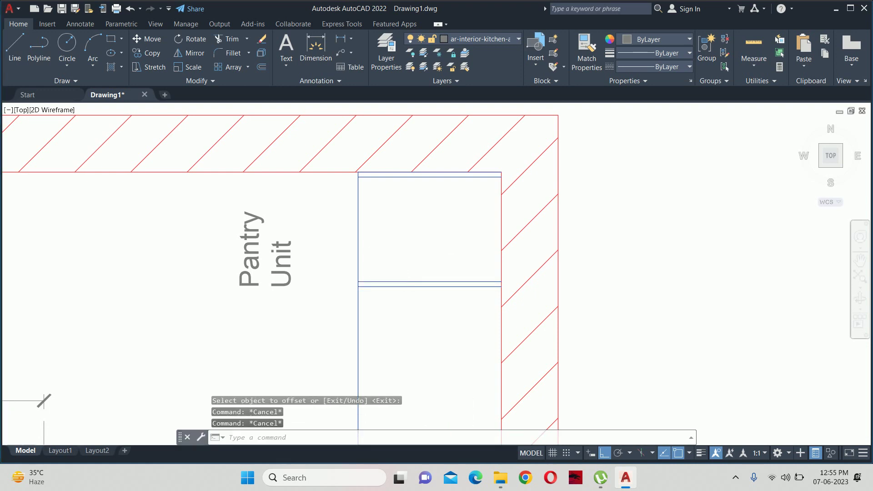
Start a line at the wall corner by the sink, then cancel it.
scroll(414, 252, "down", 5)
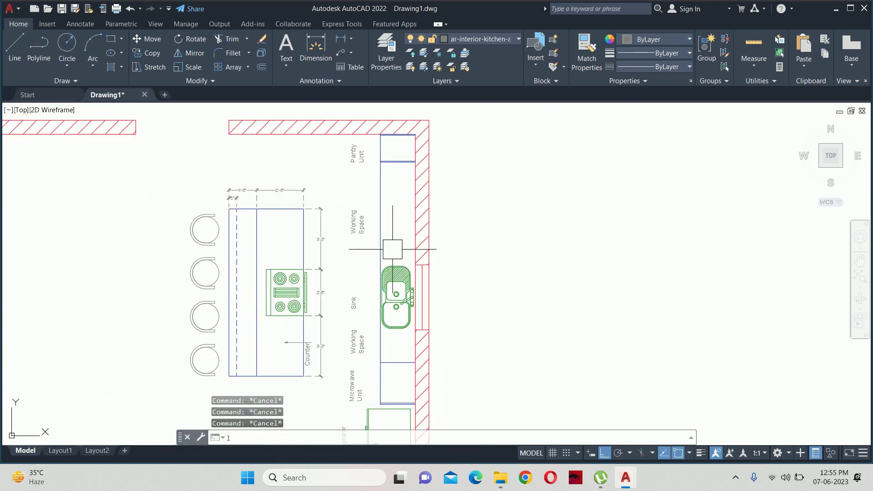
scroll(399, 256, "up", 5)
type("l")
key("Return")
left_click(460, 288)
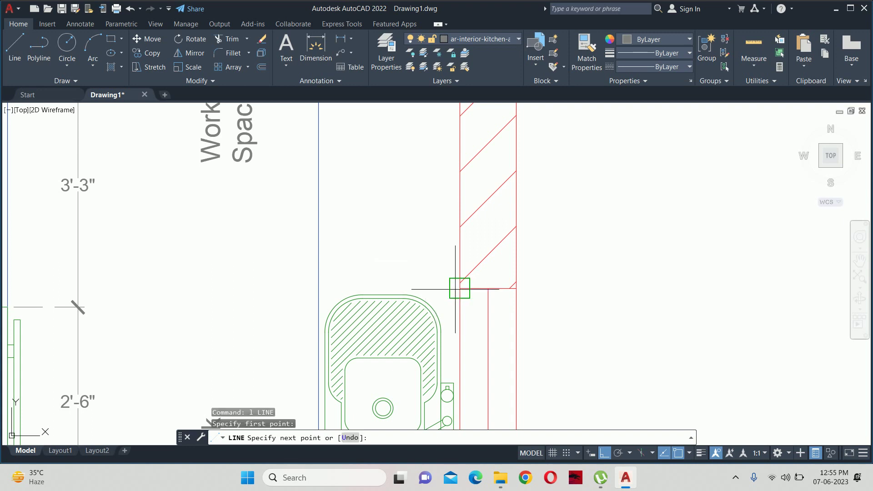
key("Escape")
scroll(318, 288, "down", 3)
scroll(384, 195, "down", 2)
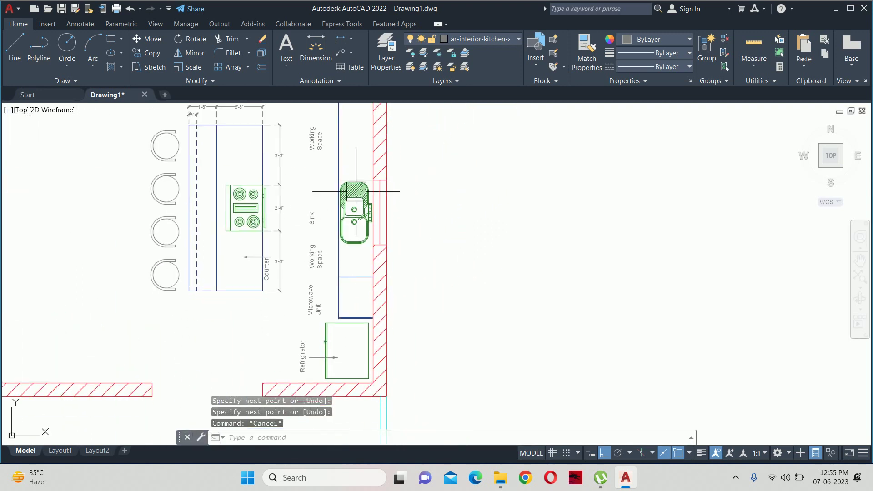
scroll(364, 264, "up", 3)
key("Return")
left_click(380, 194)
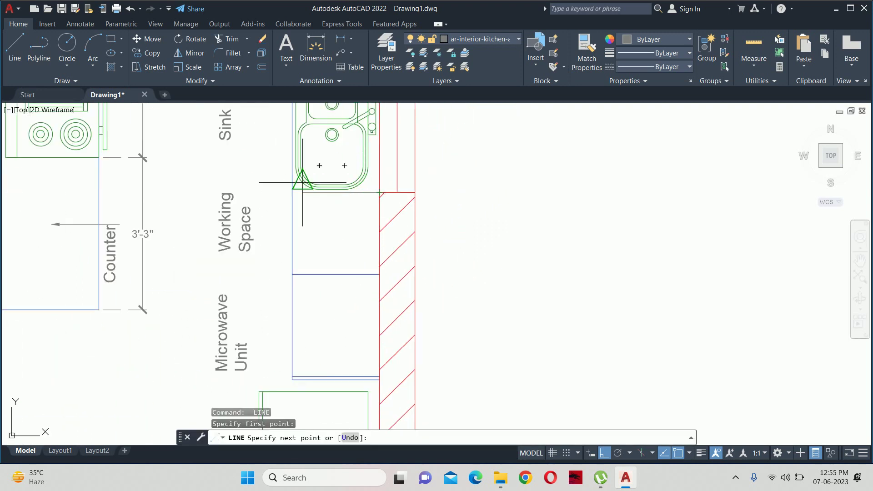
key("Escape")
scroll(355, 194, "up", 5)
Offset the edge lines above the sink by 0.75 to double them.
type("o")
key("Return")
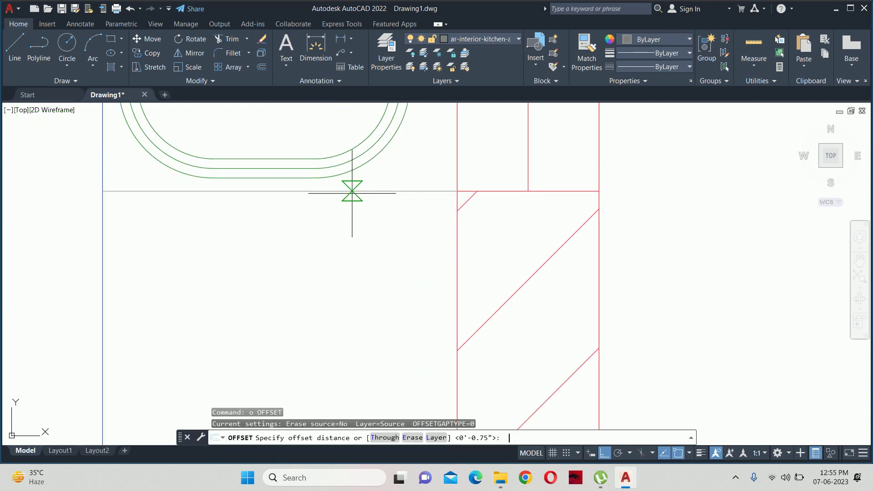
key("Return")
left_click(382, 182)
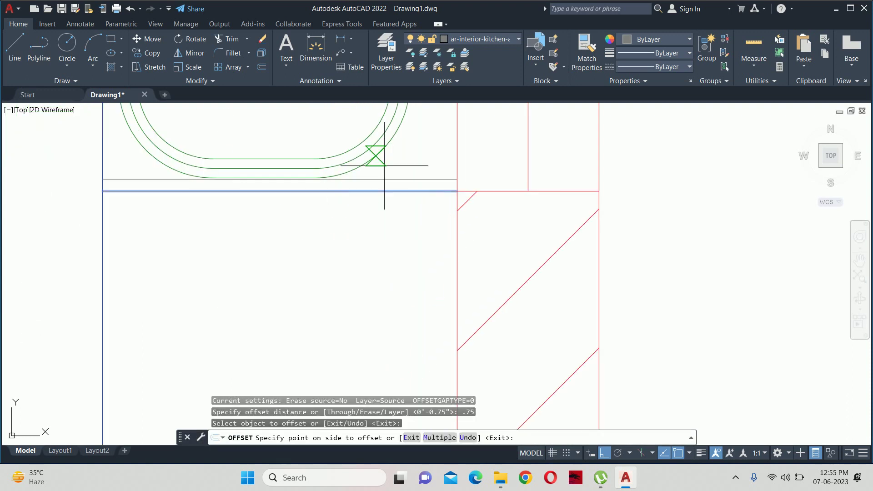
left_click(370, 152)
left_click(370, 167)
scroll(370, 167, "down", 3)
middle_click_drag(371, 168, 407, 364)
scroll(407, 364, "down", 2)
scroll(406, 146, "up", 4)
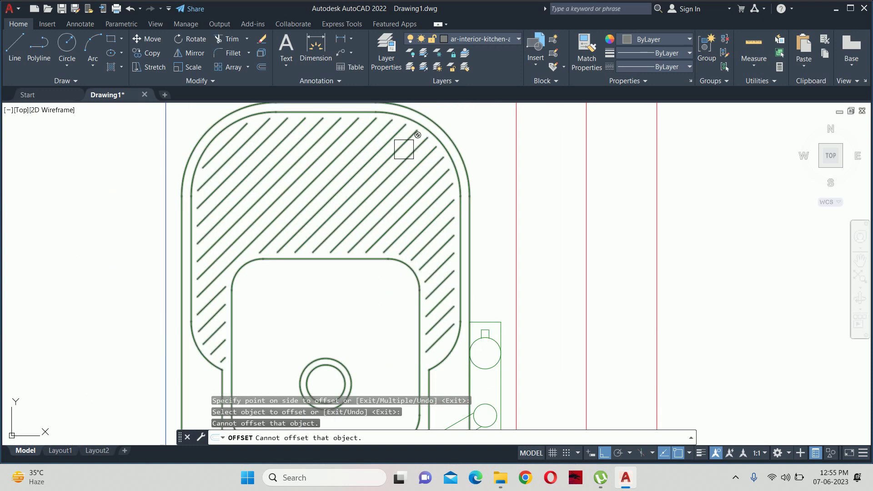
scroll(468, 273, "up", 2)
left_click(469, 264)
left_click(473, 282)
key("Return")
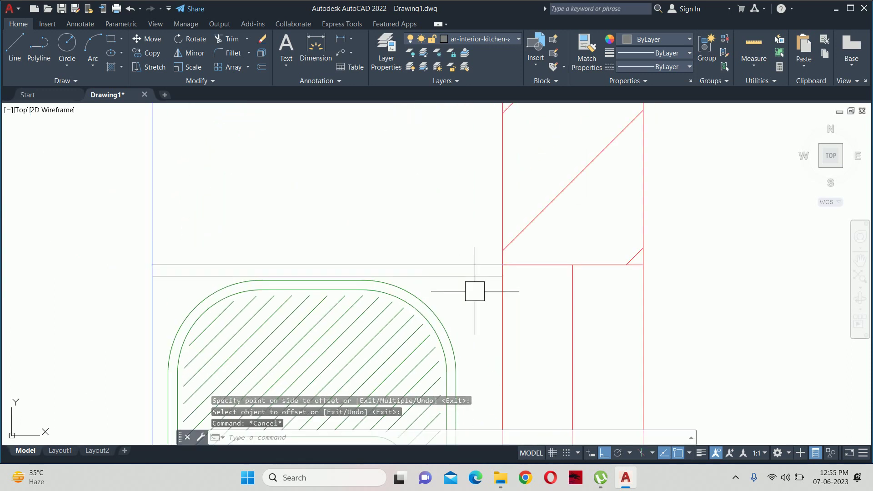
Match the new divider lines to the blue counter line's properties using MATCHPROP.
type("ma")
key("Return")
left_click(130, 180)
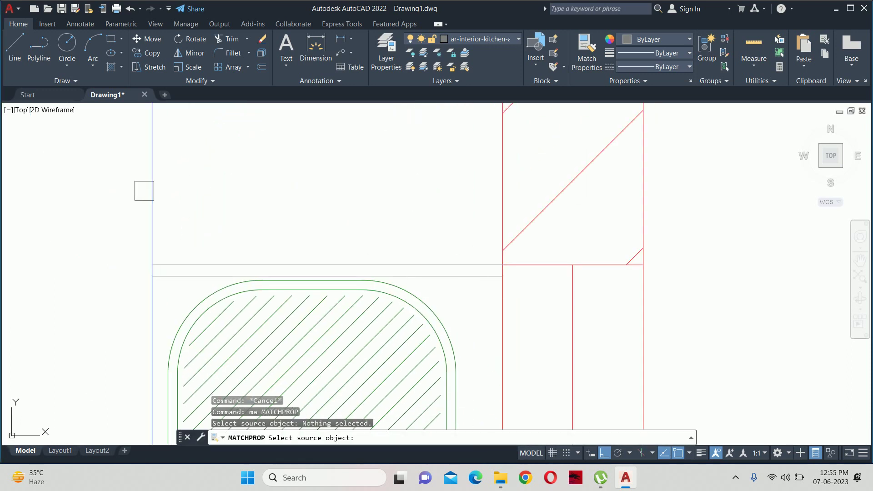
left_click(152, 193)
left_click(195, 200)
left_click(117, 268)
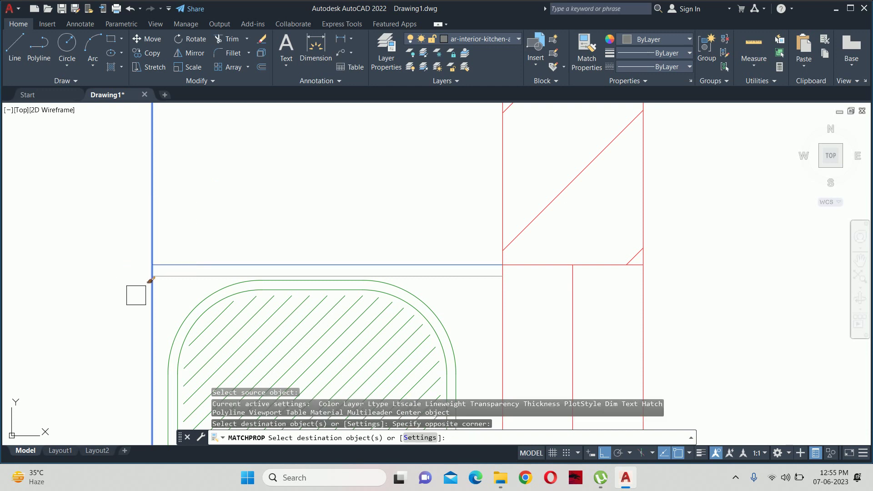
scroll(154, 286, "up", 4)
left_click(178, 285)
left_click(105, 217)
scroll(121, 279, "down", 6)
middle_click_drag(121, 279, 357, 142)
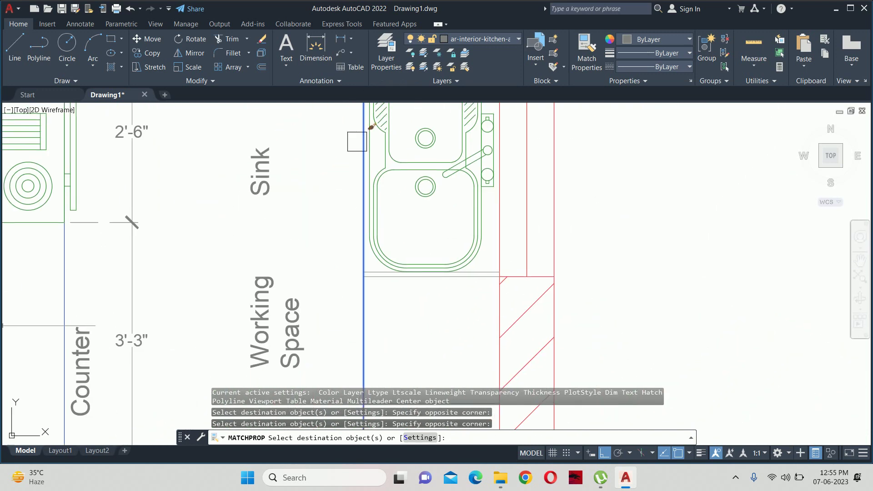
scroll(360, 225, "up", 3)
left_click(407, 258)
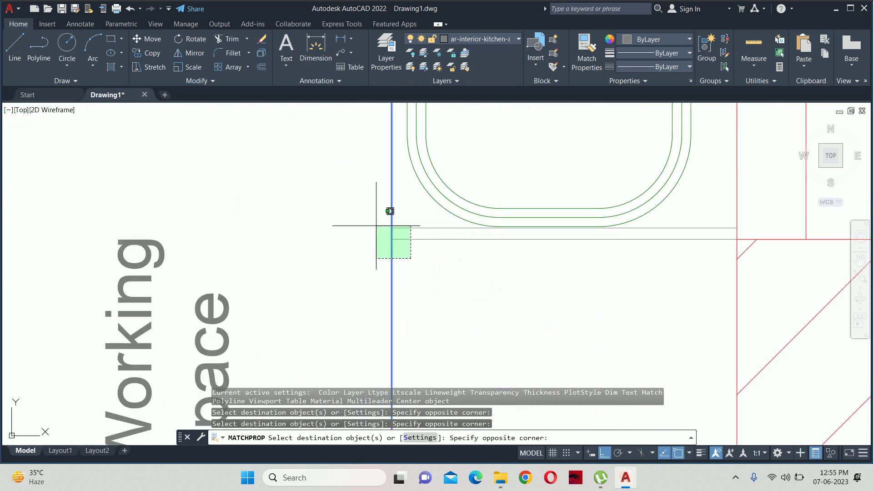
left_click(376, 228)
scroll(376, 228, "down", 3)
scroll(373, 244, "down", 2)
key("Escape")
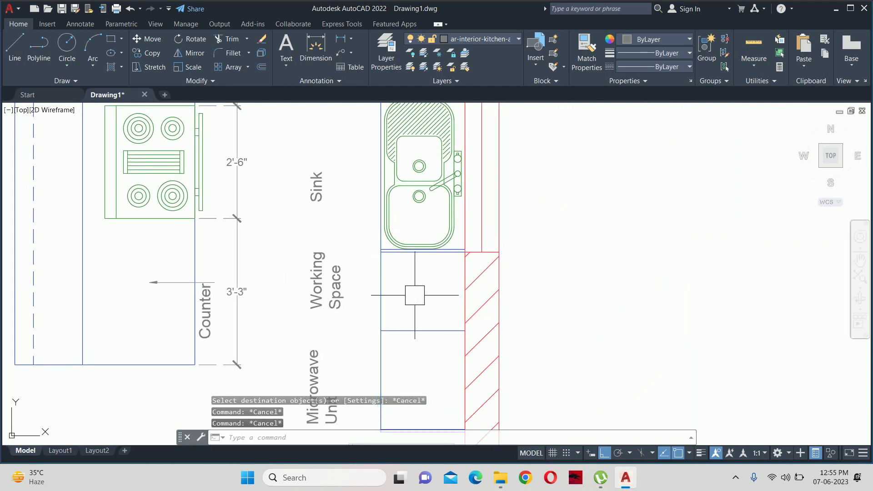
Offset the divider between the working space and microwave by 0.75.
type("o")
key("Return")
key("Return")
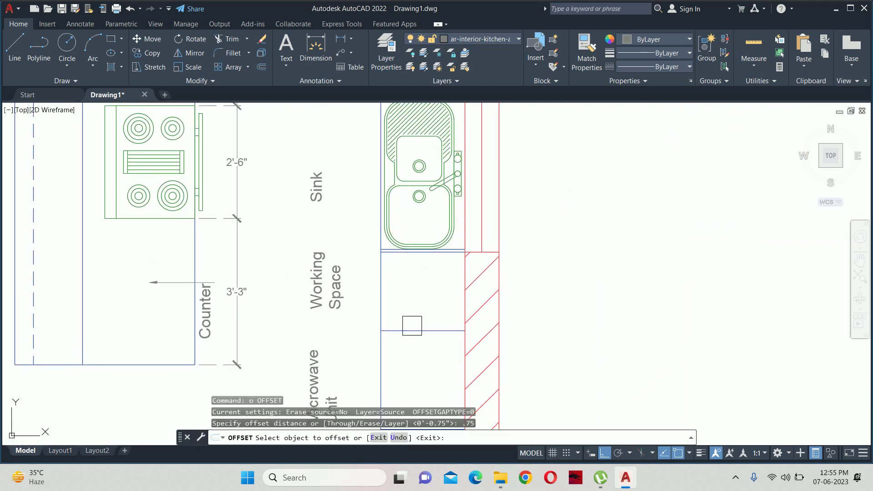
middle_click_drag(409, 326, 421, 214)
left_click(418, 221)
left_click(420, 248)
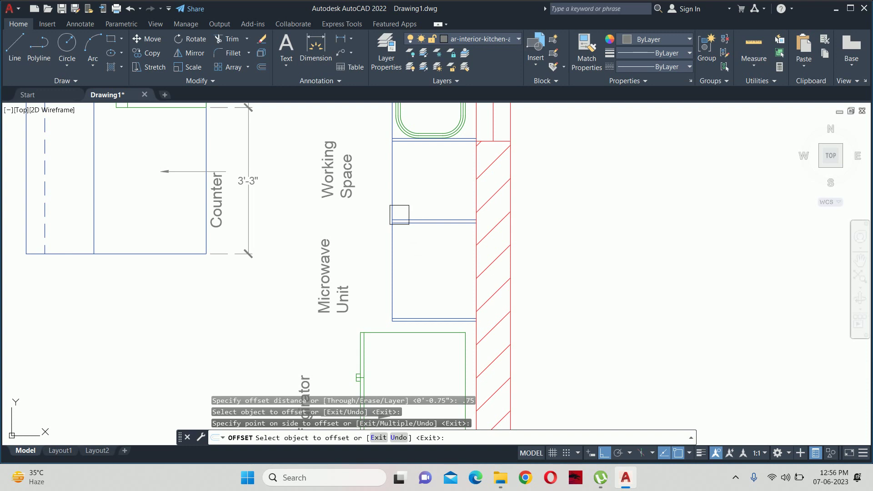
scroll(399, 215, "down", 3)
scroll(393, 351, "down", 2)
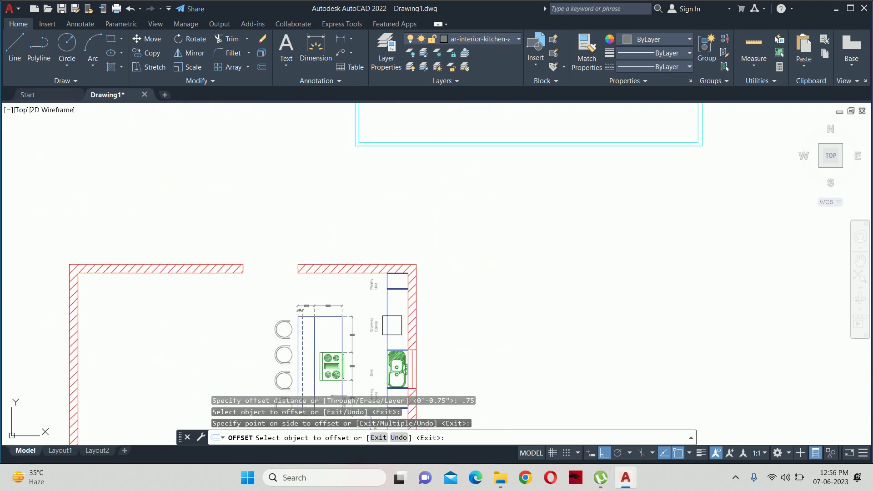
scroll(392, 325, "up", 4)
key("Escape")
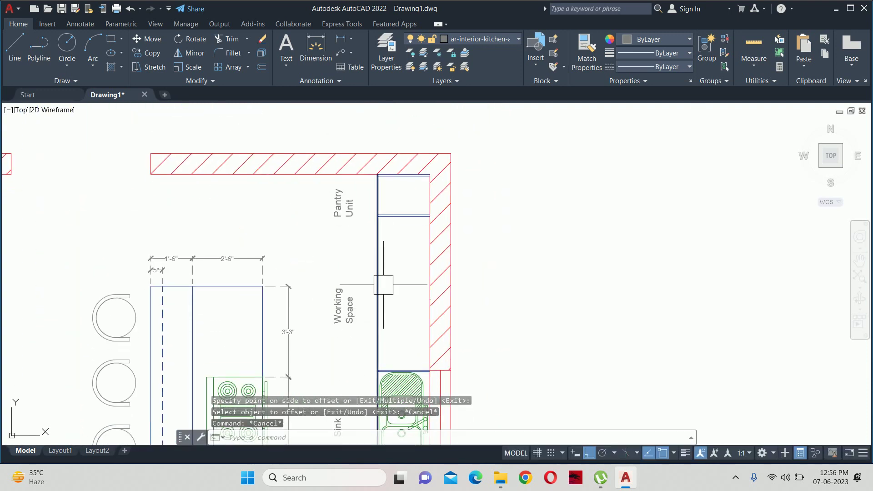
type("dli")
key("Return")
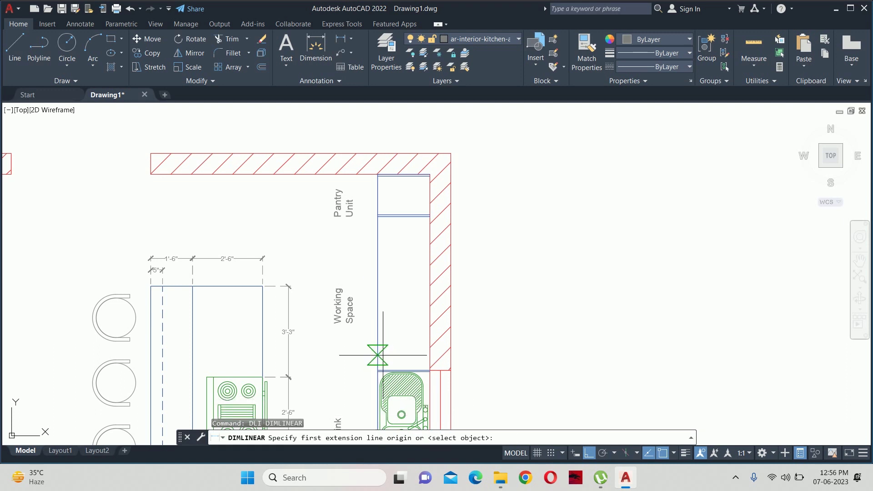
left_click(381, 367)
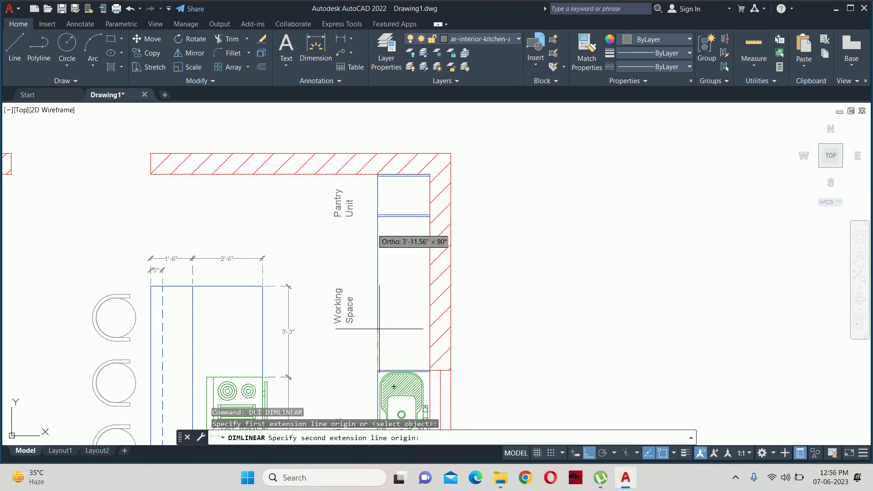
left_click(378, 216)
scroll(495, 270, "up", 4)
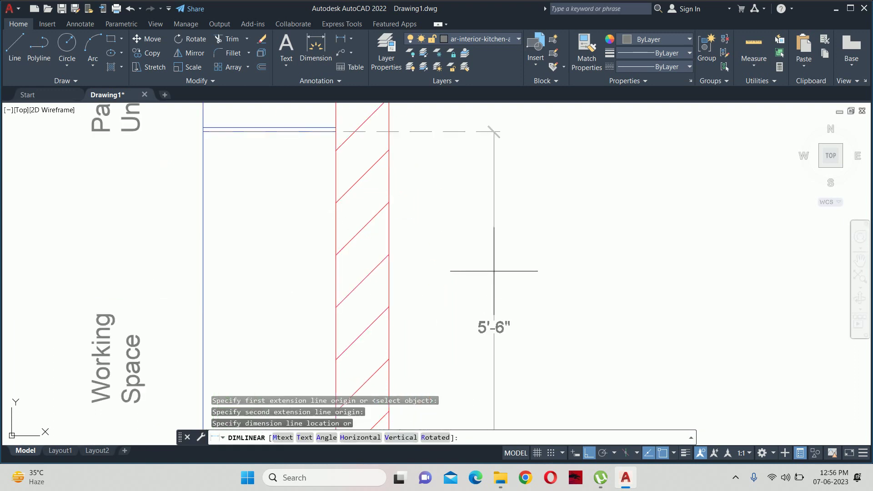
key("Escape")
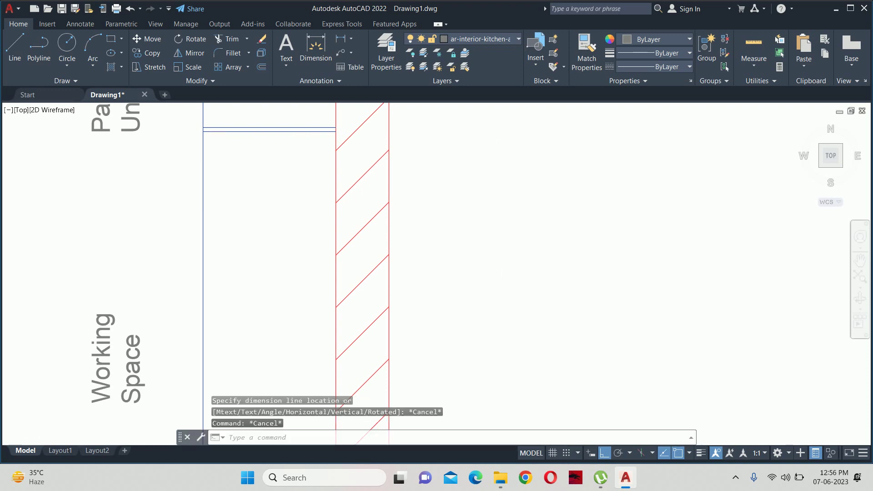
scroll(494, 271, "down", 5)
middle_click_drag(400, 382, 469, 268)
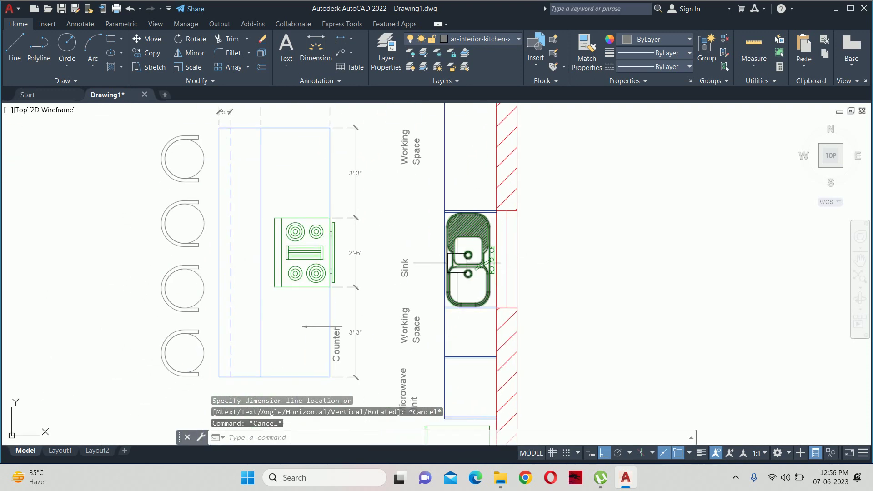
middle_click_drag(454, 234, 477, 322)
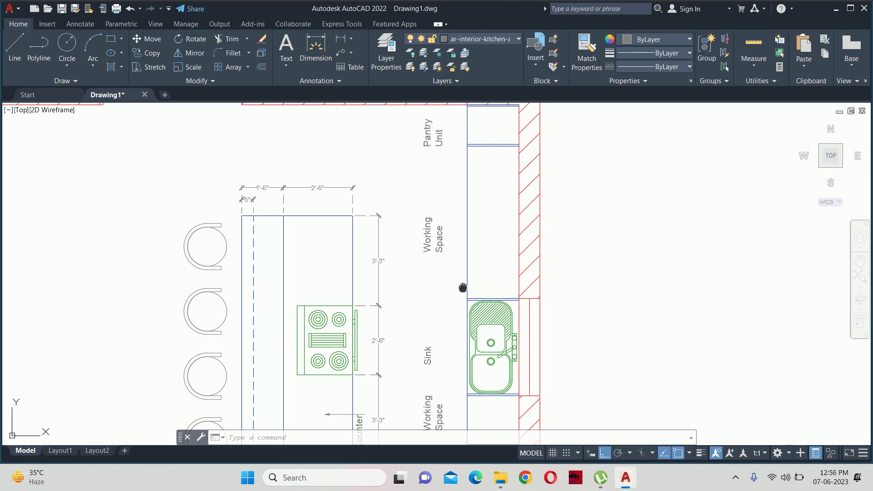
scroll(457, 255, "down", 2)
scroll(450, 191, "down", 2)
middle_click_drag(455, 182, 461, 230)
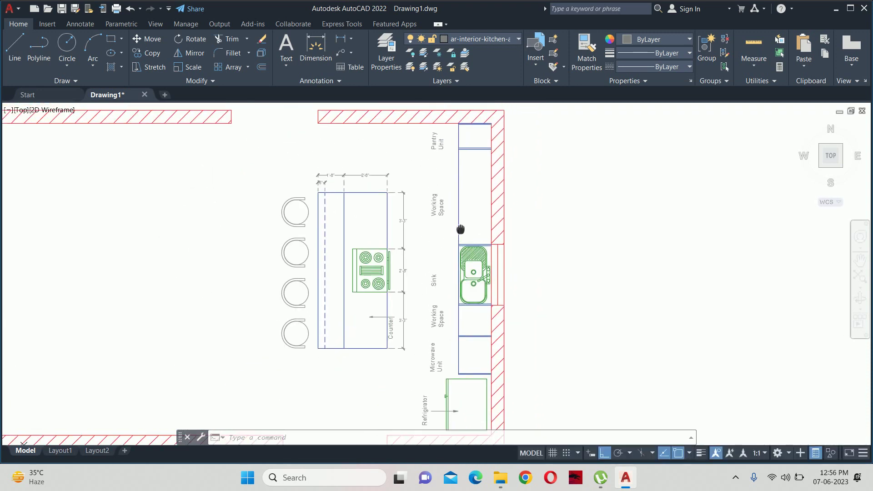
scroll(469, 227, "up", 3)
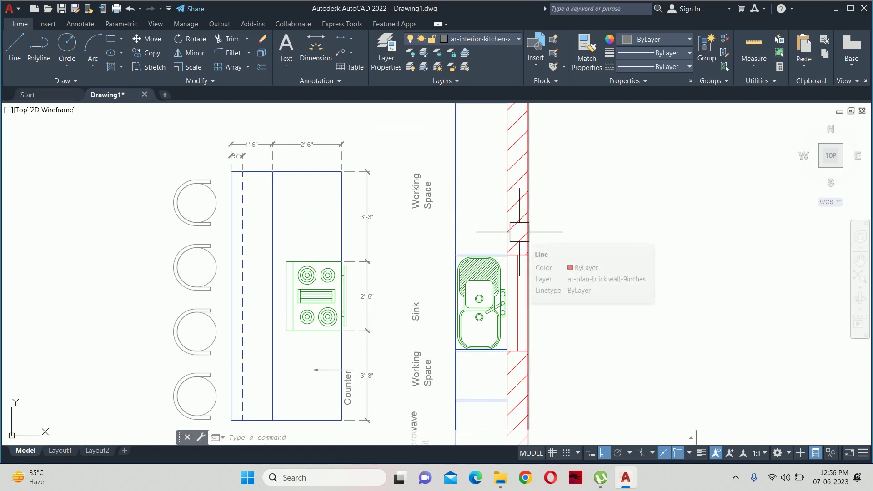
mouse_move(514, 219)
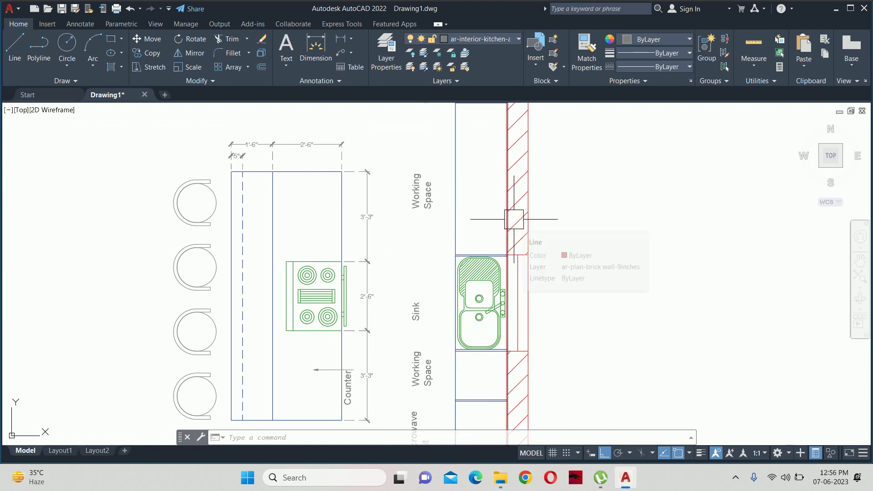
middle_click_drag(515, 222, 548, 271)
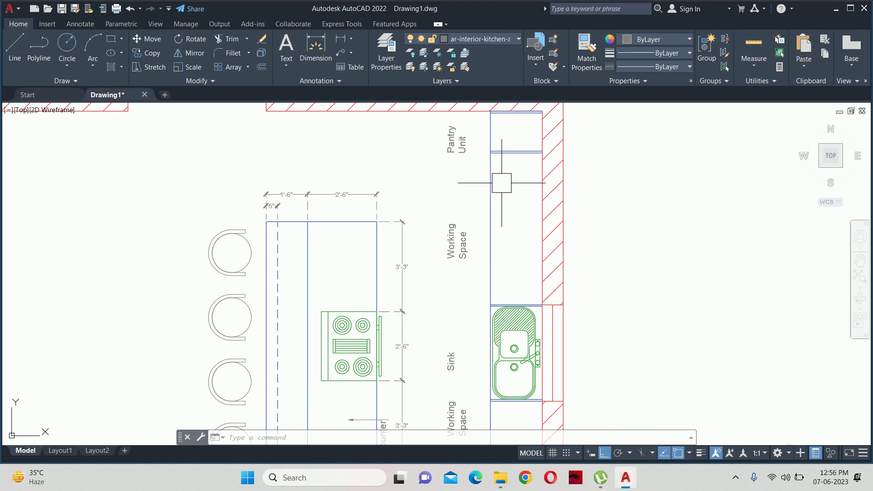
Start an offset with a 6' distance, then cancel it.
scroll(517, 286, "up", 6)
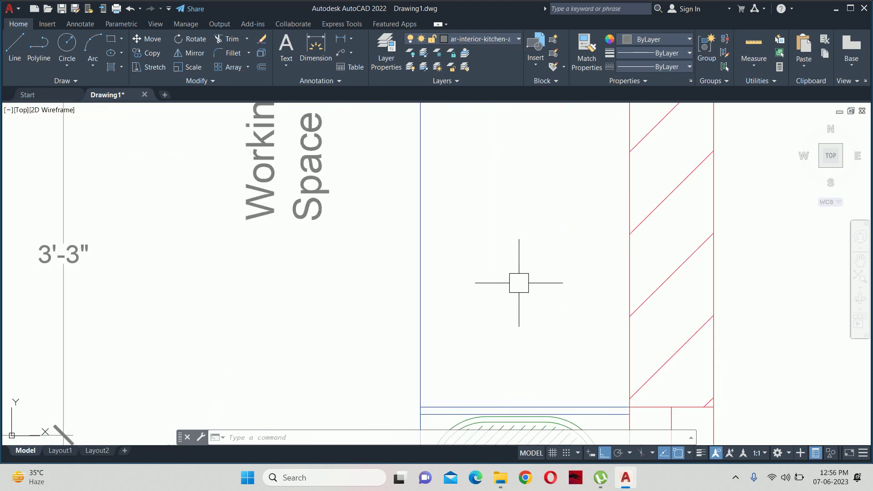
type("o")
key("Return")
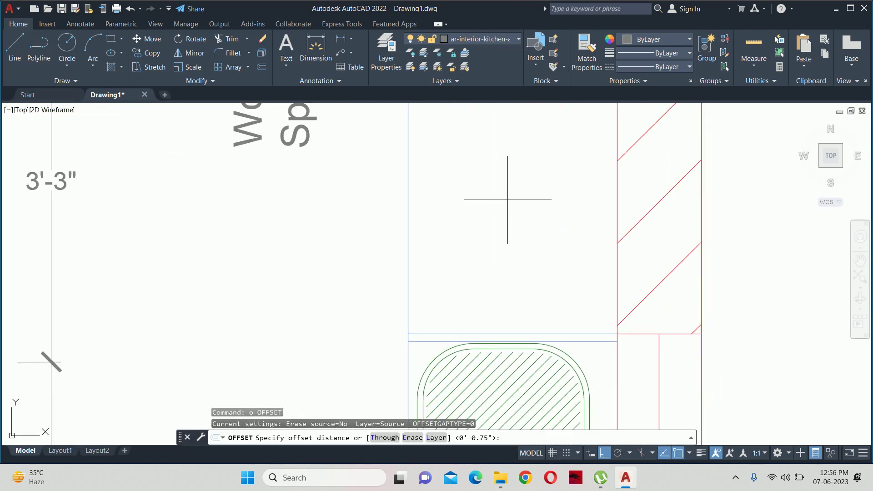
key("Return")
scroll(423, 327, "up", 2)
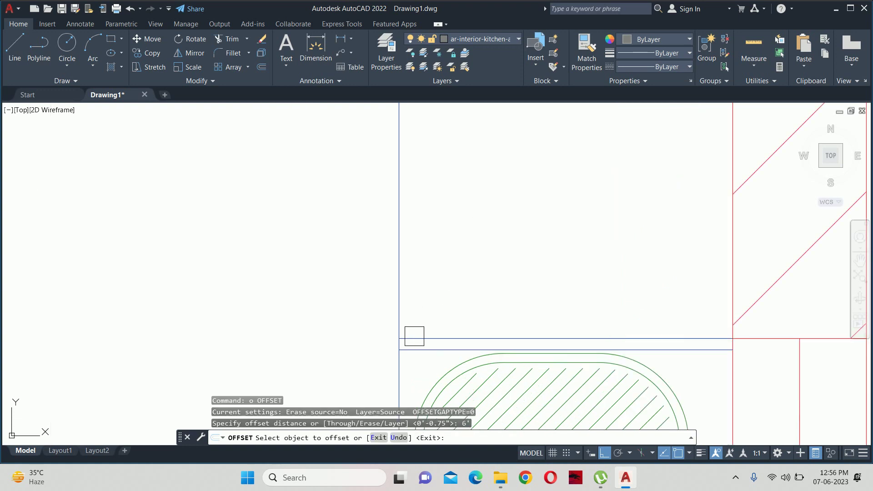
key("Escape")
key("Escape")
key("Escape")
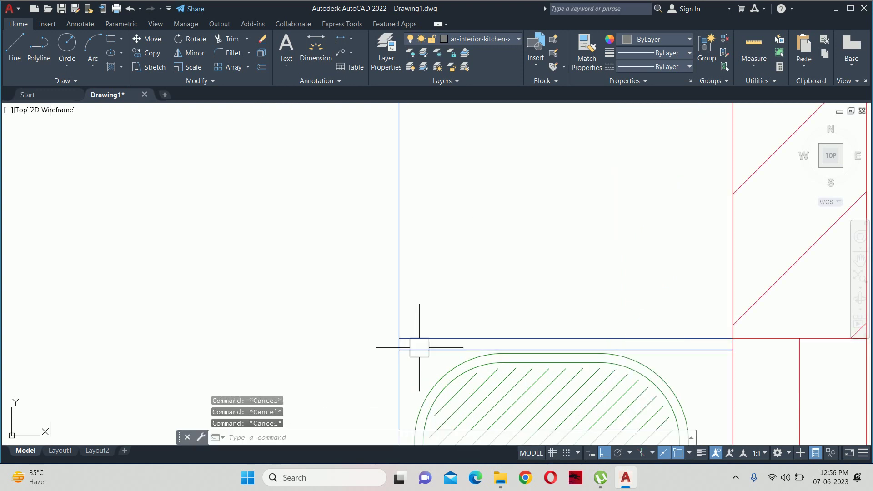
scroll(436, 318, "down", 6)
scroll(435, 369, "down", 2)
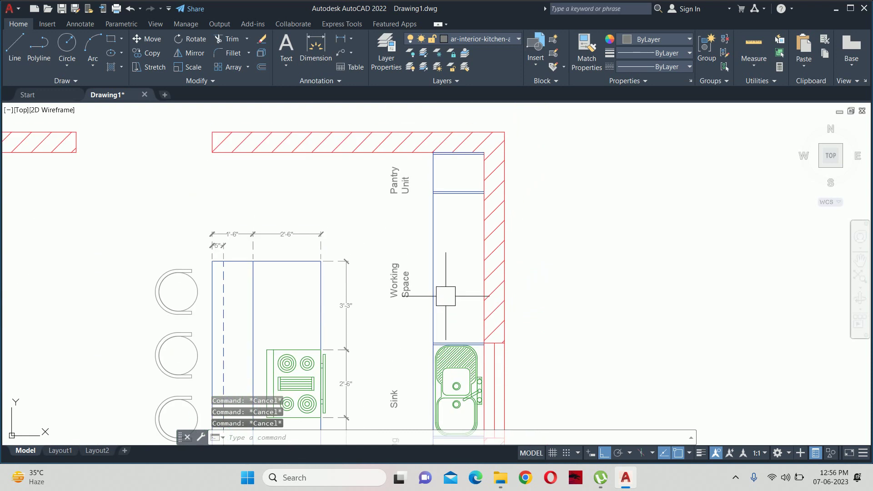
Offset the counter edge above the sink by 8 toward the working space.
type("o")
key("Return")
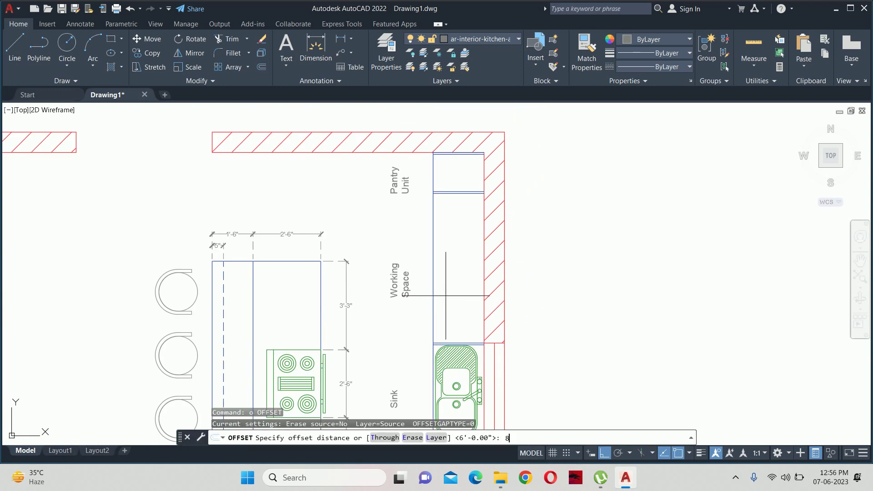
key("Return")
scroll(445, 341, "up", 5)
left_click(444, 335)
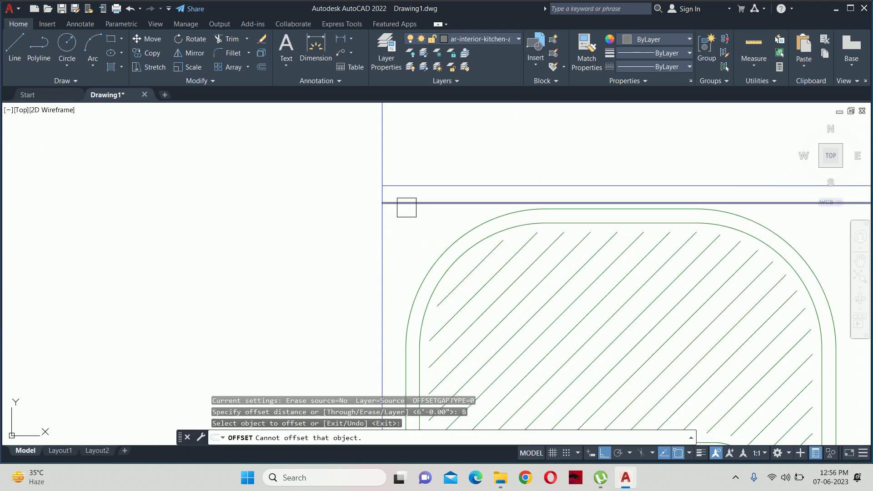
left_click(400, 202)
scroll(405, 318, "down", 3)
left_click(444, 192)
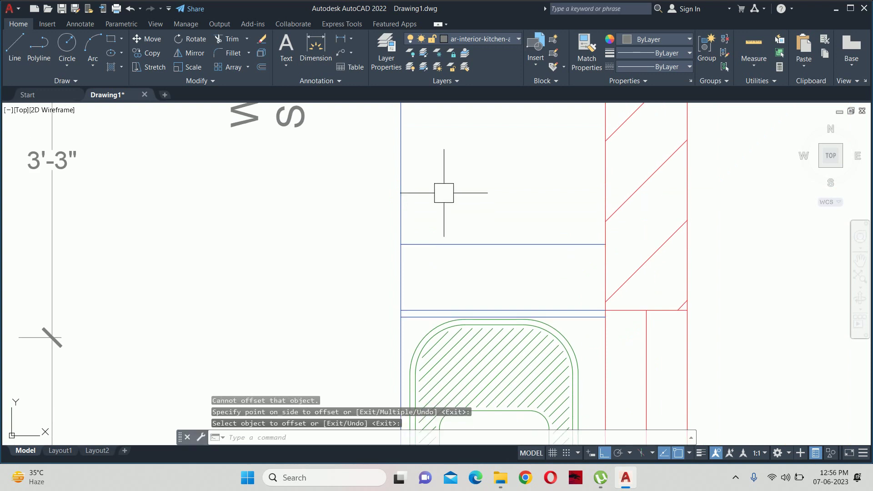
key("Escape")
key("Escape")
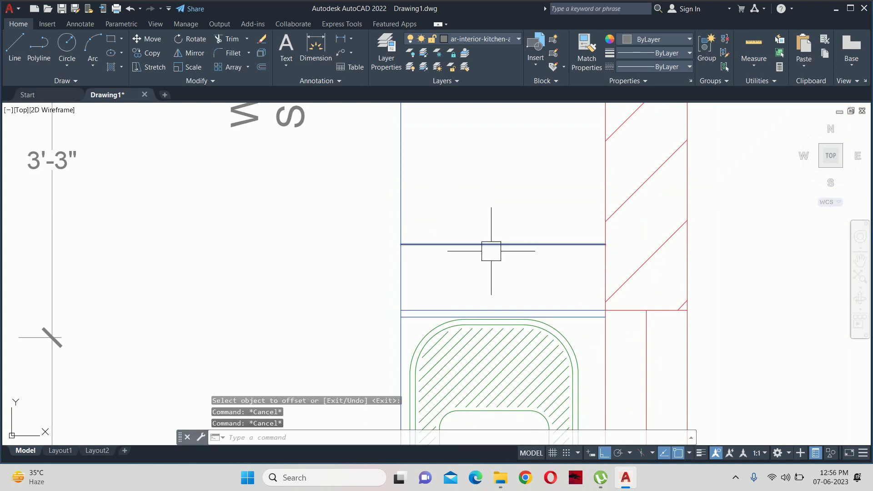
Offset that new edge again just below it to form the double divider.
type("o")
key("Return")
key("Return")
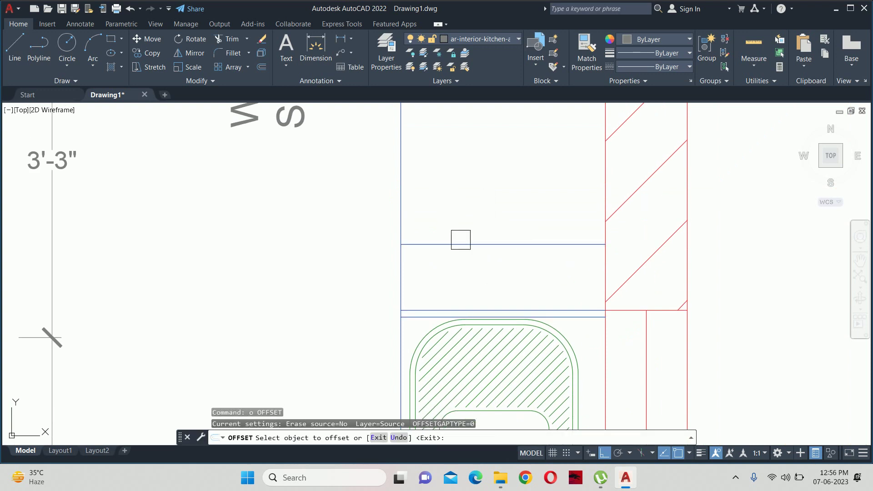
left_click(460, 244)
left_click(448, 272)
key("Escape")
key("Escape")
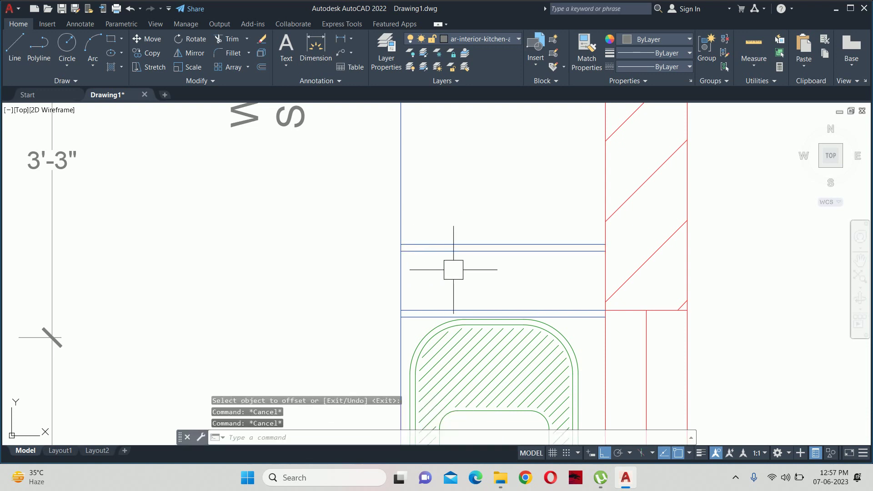
scroll(443, 275, "down", 2)
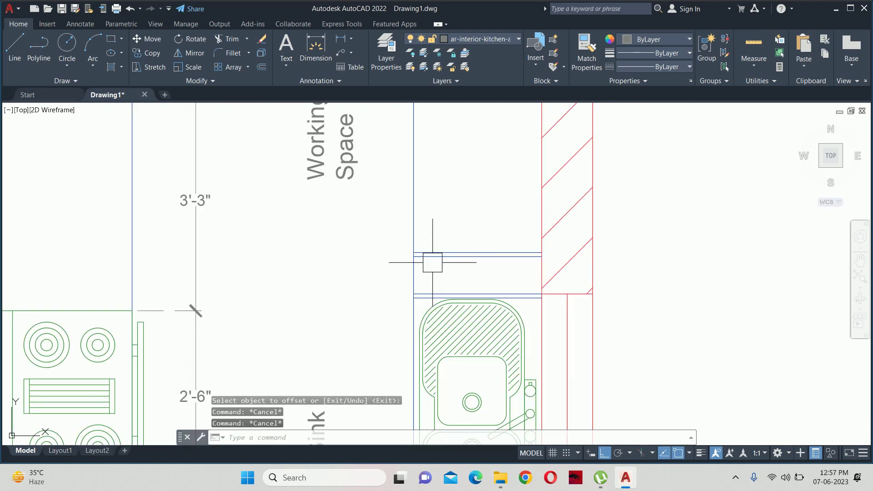
mouse_move(432, 259)
middle_mouse_down()
mouse_move(438, 351)
mouse_move(461, 353)
middle_mouse_up()
scroll(440, 323, "down", 2)
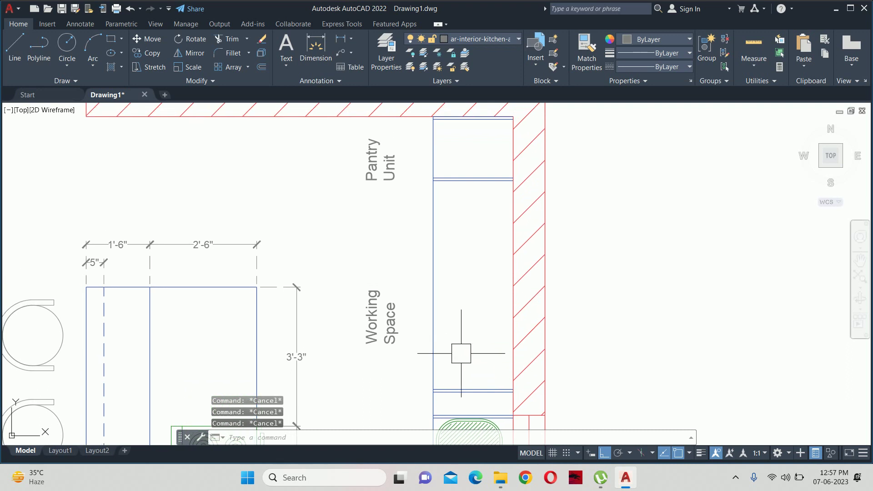
Begin a linear dimension from the new divider to the pantry unit, then abandon it.
type("dli")
key("Return")
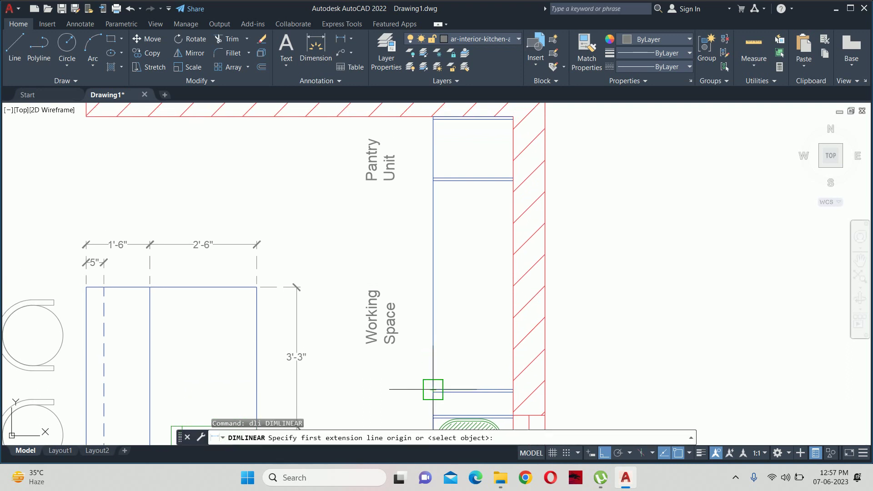
left_click(432, 390)
left_click(430, 190)
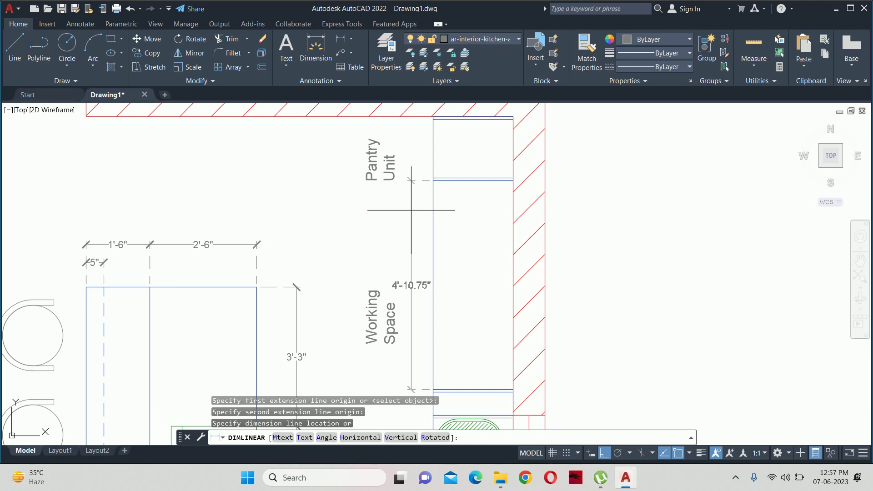
key("Escape")
key("Escape")
key("Escape")
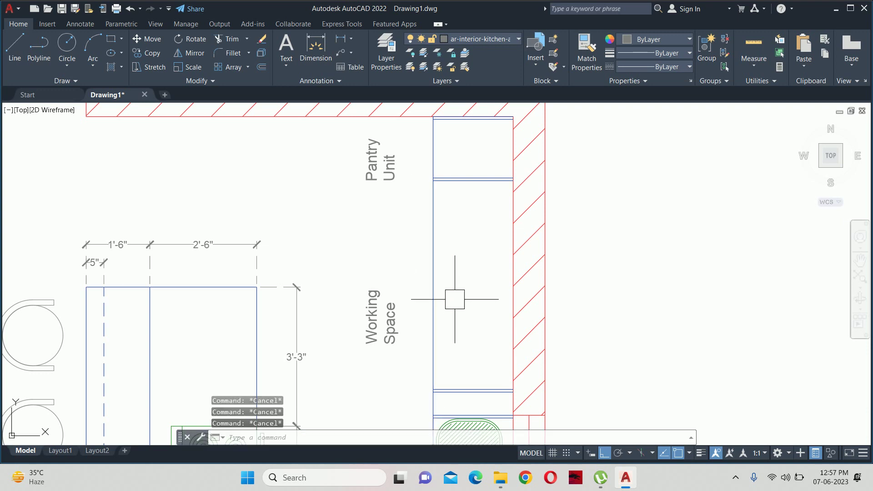
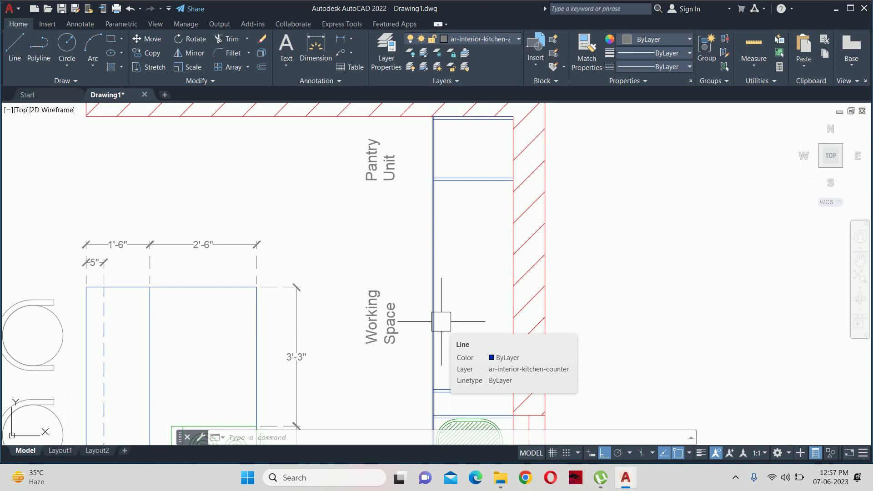
Start the Offset command on a counter line twice, cancelling both times.
type("o")
key("Return")
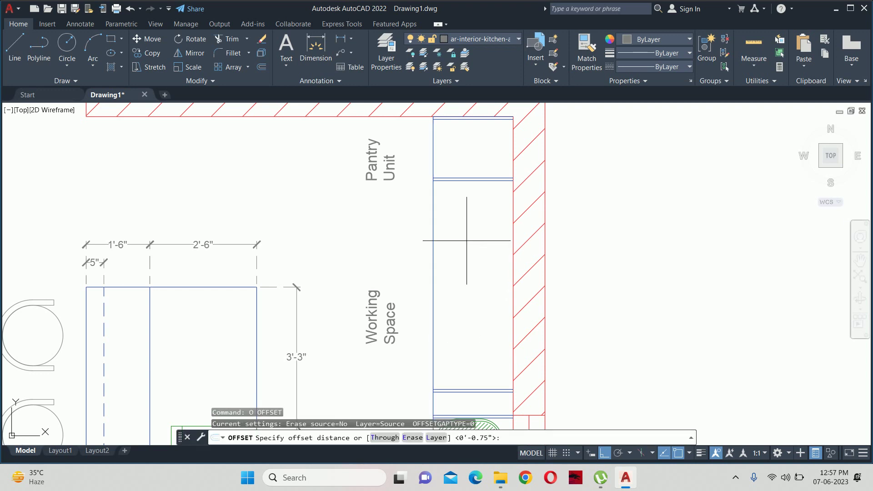
key("Escape")
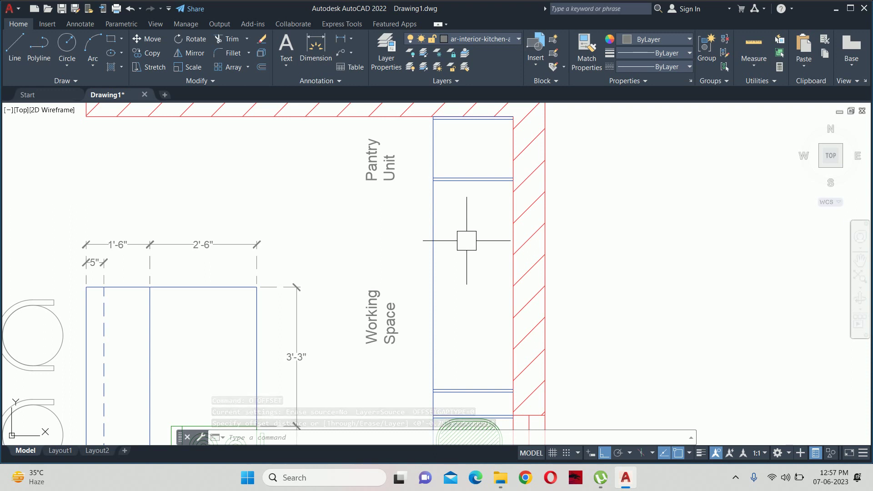
key("Escape")
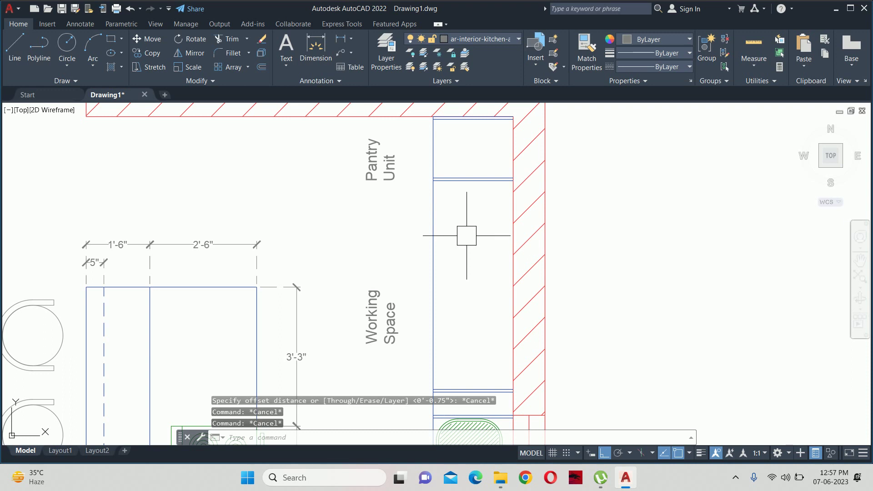
type("o")
key("Return")
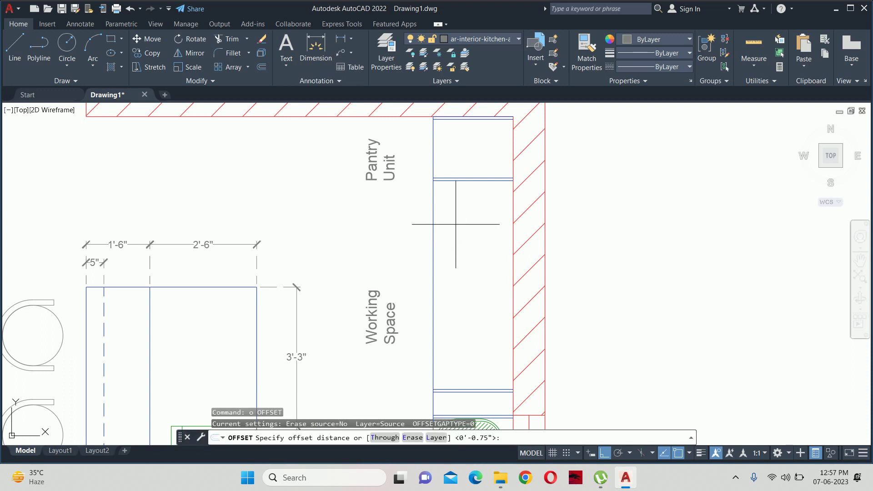
key("Escape")
Draw a divider line from the midpoint between the Pantry Unit and Working Space corners to the wall.
type("l")
key("Return")
type("mt")
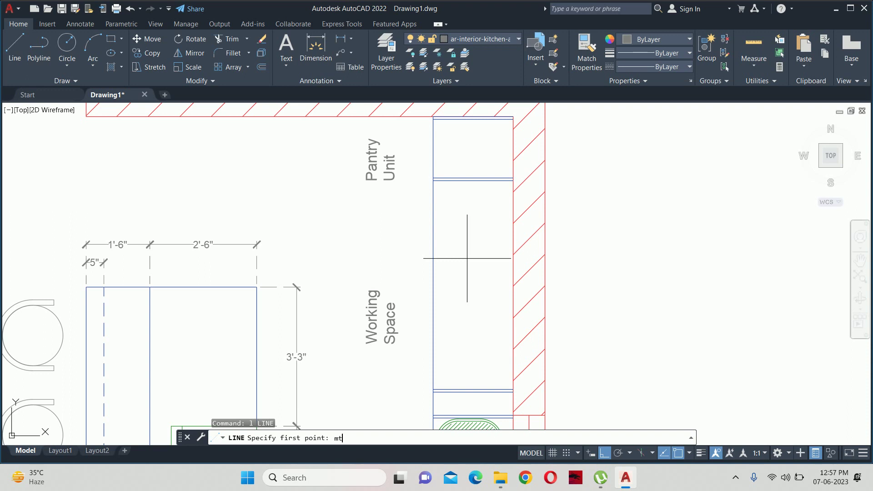
type("p")
key("Return")
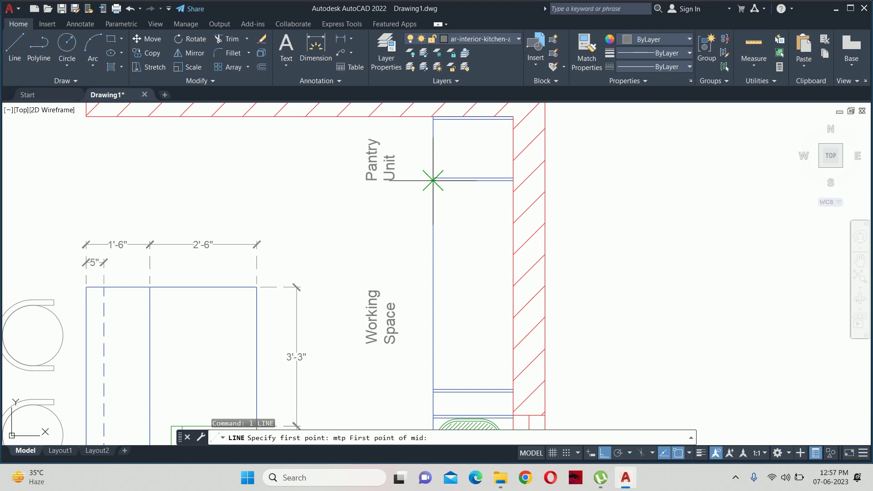
left_click(433, 181)
left_click(434, 382)
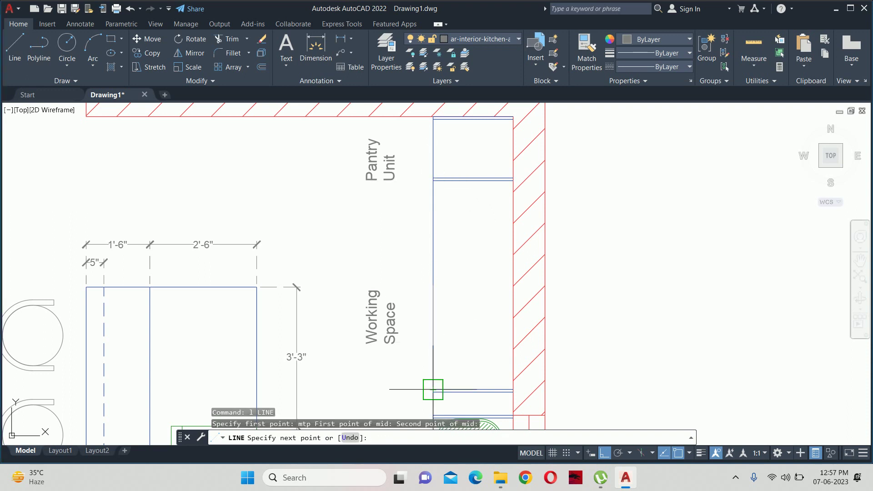
scroll(512, 285, "up", 3)
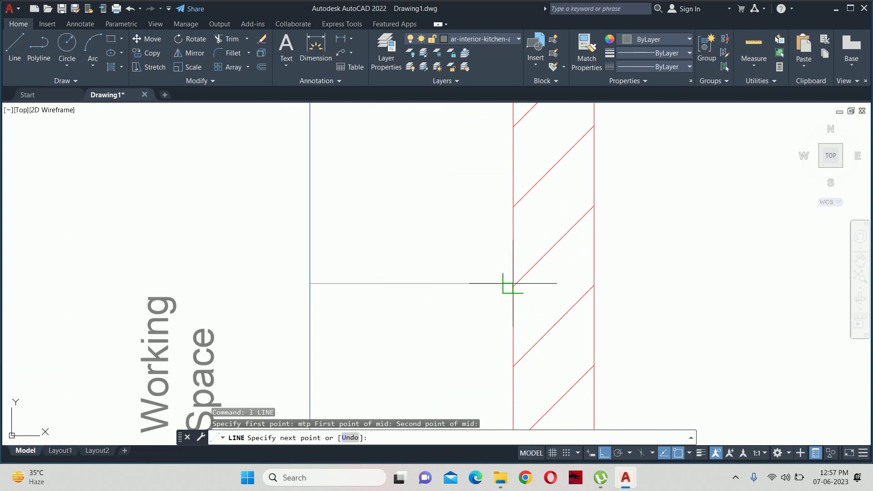
left_click(513, 284)
key("Escape")
Begin offsetting the divider, setting the offset distance by picking points from a midpoint.
scroll(424, 292, "down", 2)
type("o")
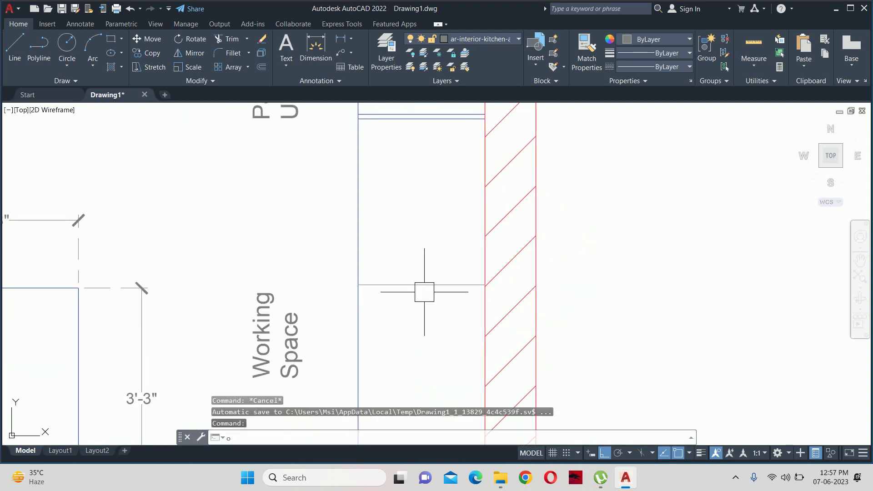
key("Return")
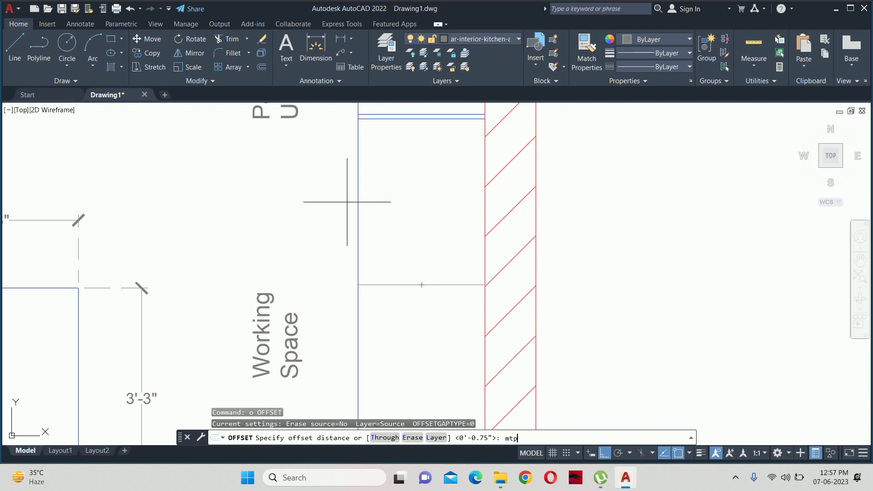
key("Return")
scroll(363, 176, "up", 3)
scroll(376, 238, "up", 2)
left_click(376, 238)
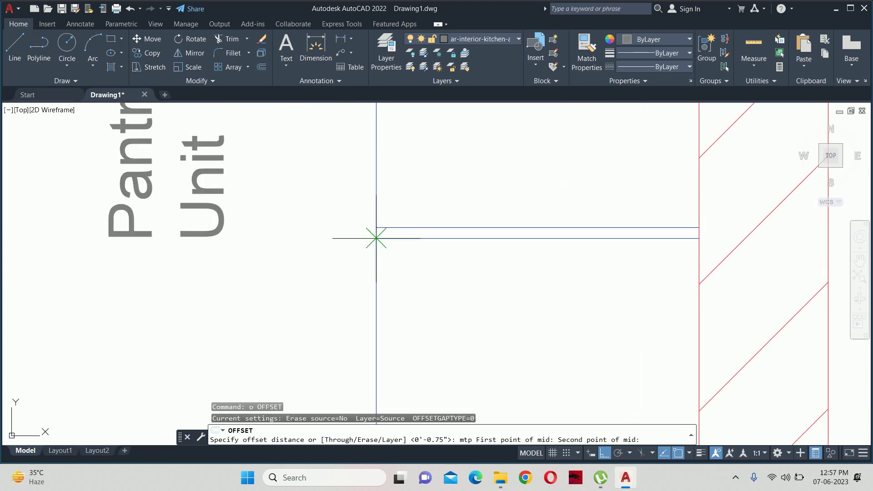
left_click(376, 227)
scroll(432, 351, "down", 4)
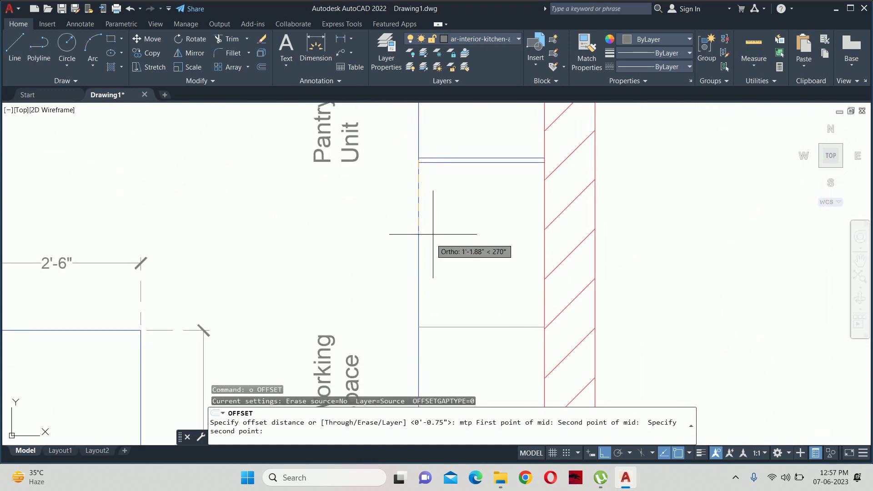
scroll(413, 156, "up", 3)
left_click(414, 156)
scroll(481, 291, "down", 2)
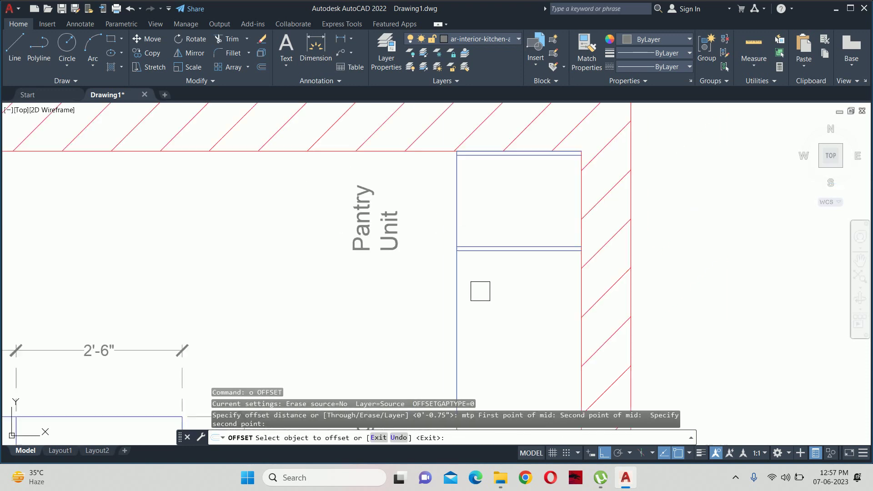
Offset the new divider line to create its parallel double line.
middle_click_drag(480, 291, 473, 208)
left_click(475, 243)
left_click(478, 195)
scroll(461, 238, "up", 4)
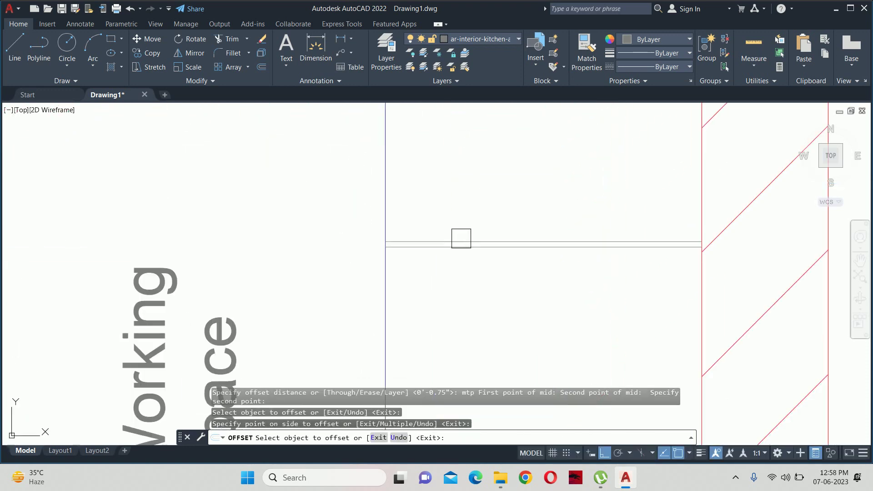
left_click(422, 248)
key("Escape")
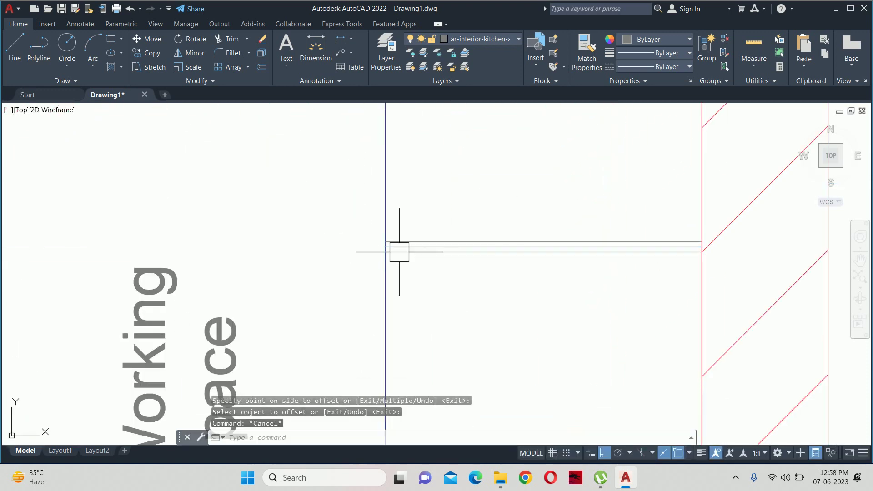
Delete the stray extra horizontal line.
scroll(399, 252, "up", 4)
key("Escape")
left_click(388, 215)
key("Delete")
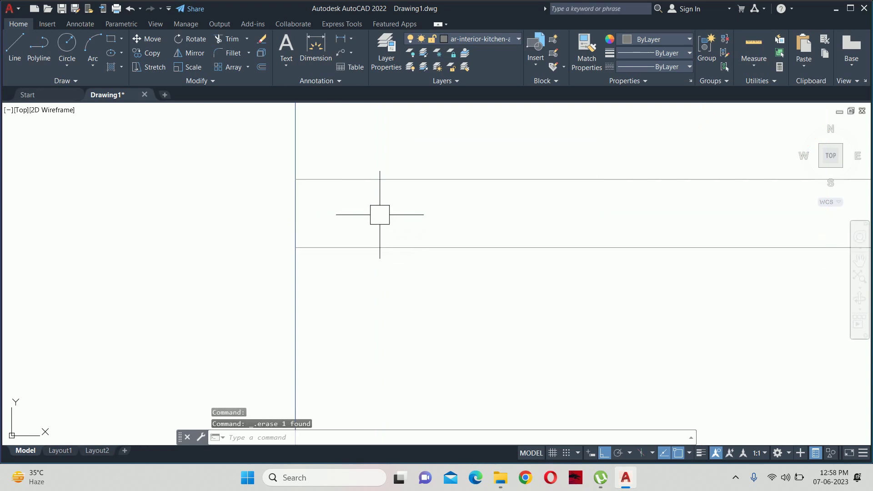
Match properties from the vertical counter line onto the new divider, then cancel.
type("ma")
key("Return")
left_click(296, 291)
left_click(460, 296)
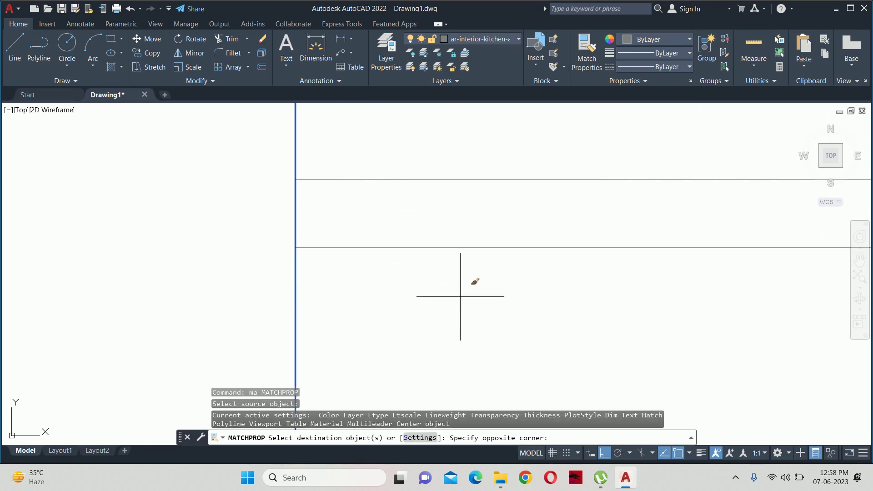
key("Escape")
key("Escape")
scroll(352, 193, "down", 2)
scroll(427, 221, "down", 2)
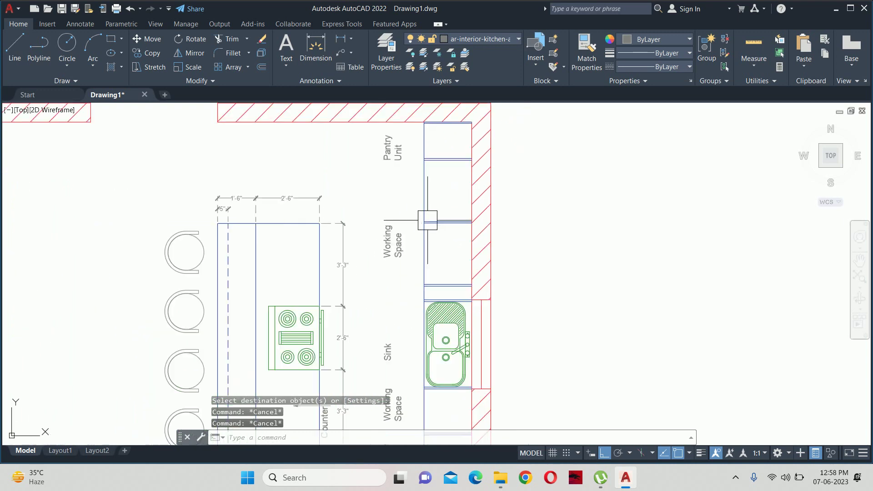
key("Escape")
middle_click_drag(429, 232, 405, 265)
type("d")
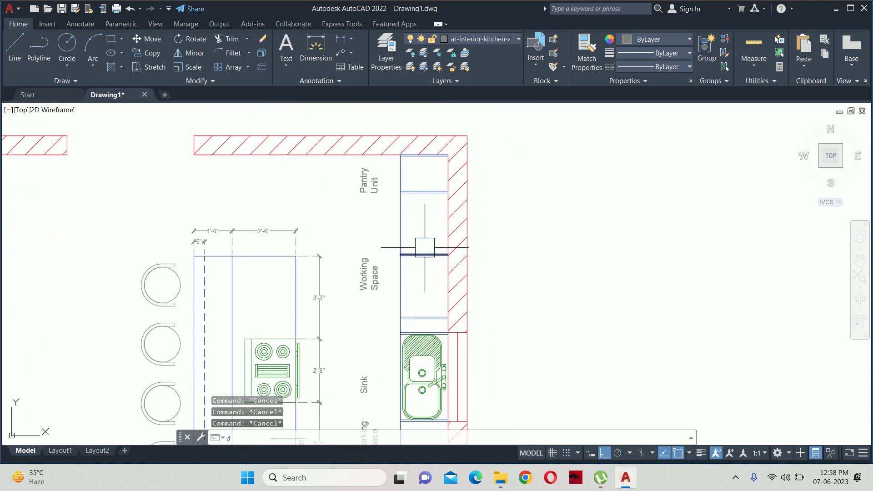
type("li")
key("Return")
scroll(424, 247, "up", 2)
left_click(423, 257)
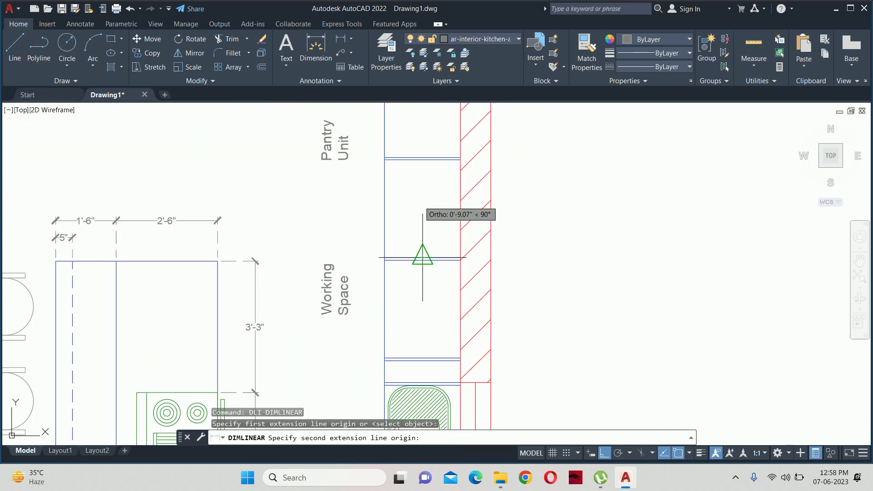
left_click(423, 159)
key("Escape")
key("Escape")
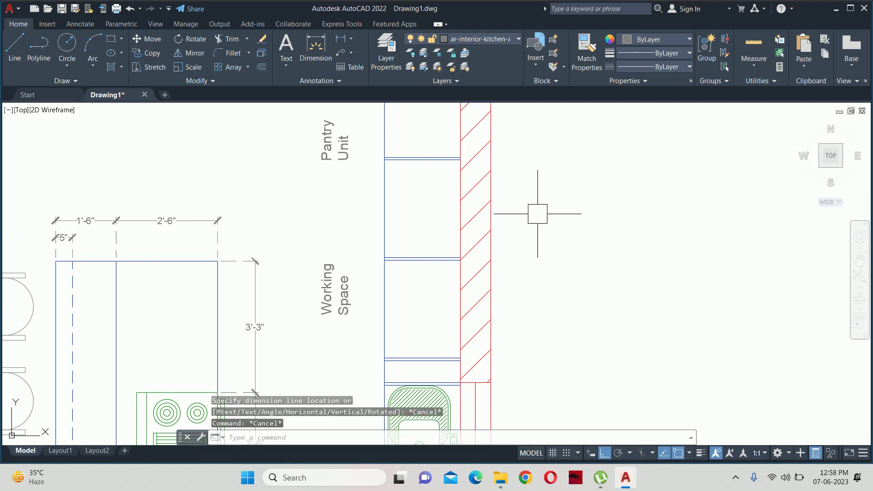
key("Escape")
middle_click_drag(407, 243, 427, 213)
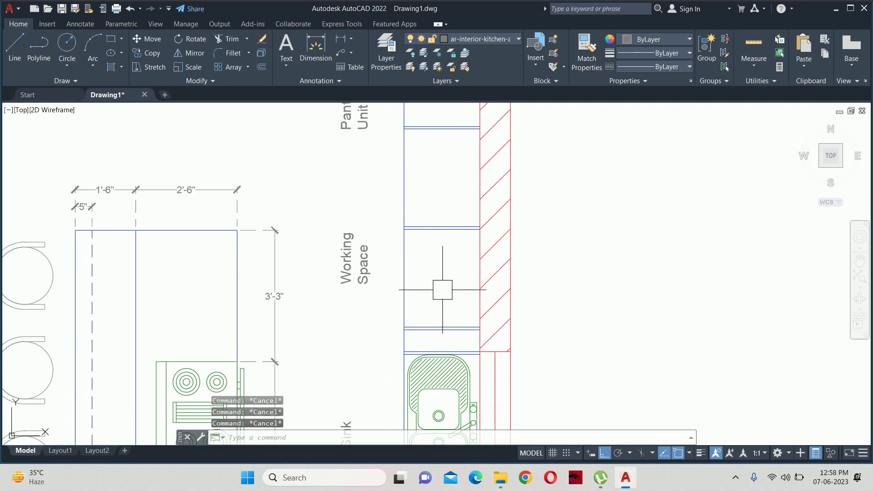
mouse_move(442, 289)
middle_mouse_down()
mouse_move(443, 282)
mouse_move(477, 298)
middle_mouse_up()
middle_click_drag(476, 195, 479, 223)
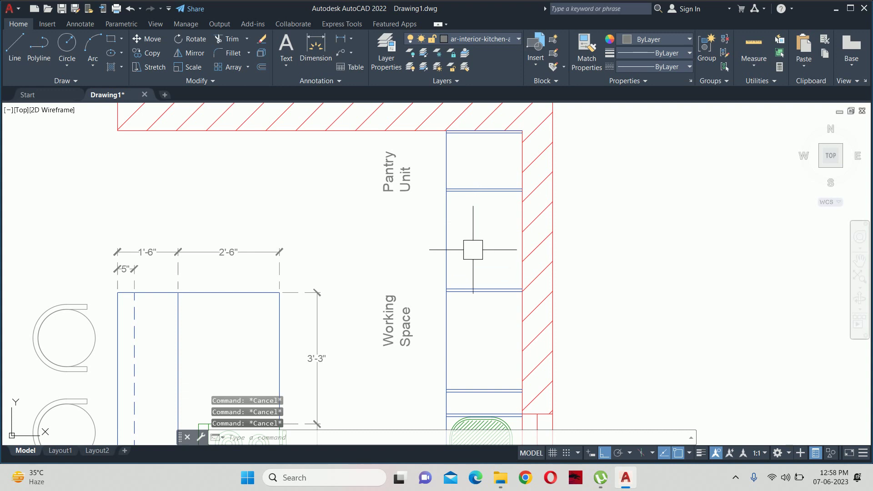
middle_click_drag(485, 270, 483, 187)
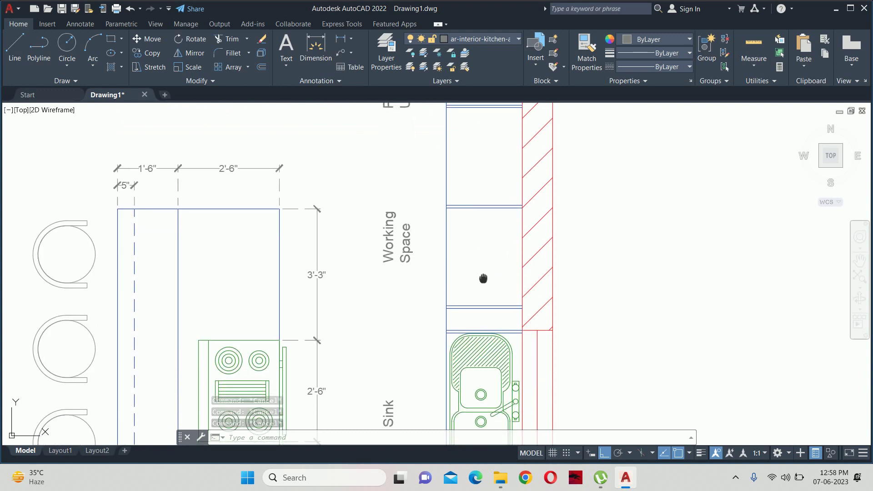
middle_click_drag(484, 279, 492, 210)
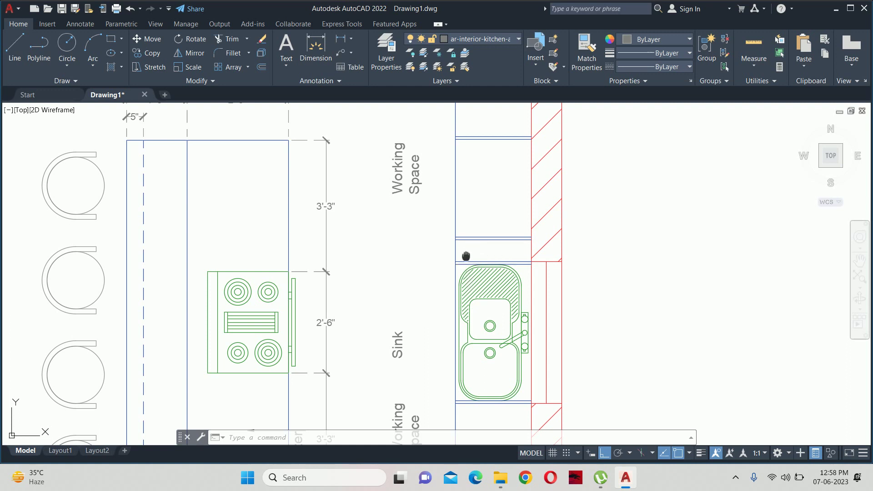
middle_click_drag(466, 256, 477, 157)
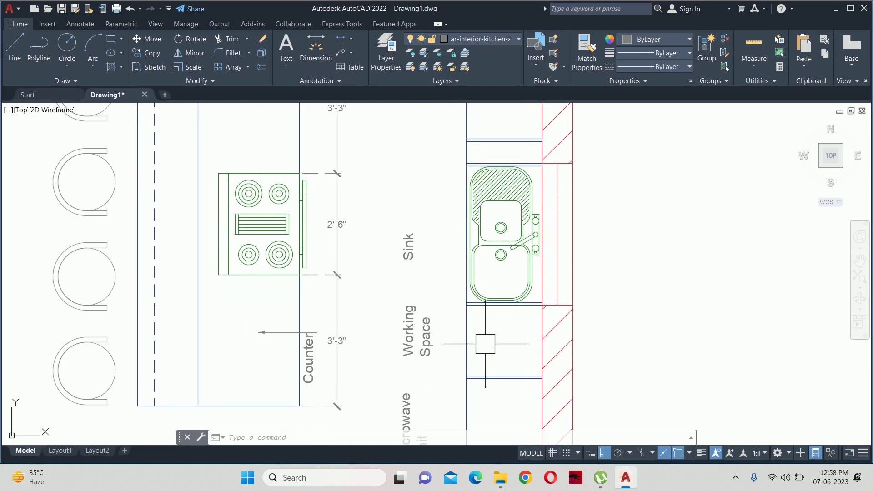
scroll(485, 344, "down", 3)
key("Escape")
key("Escape")
key("Escape")
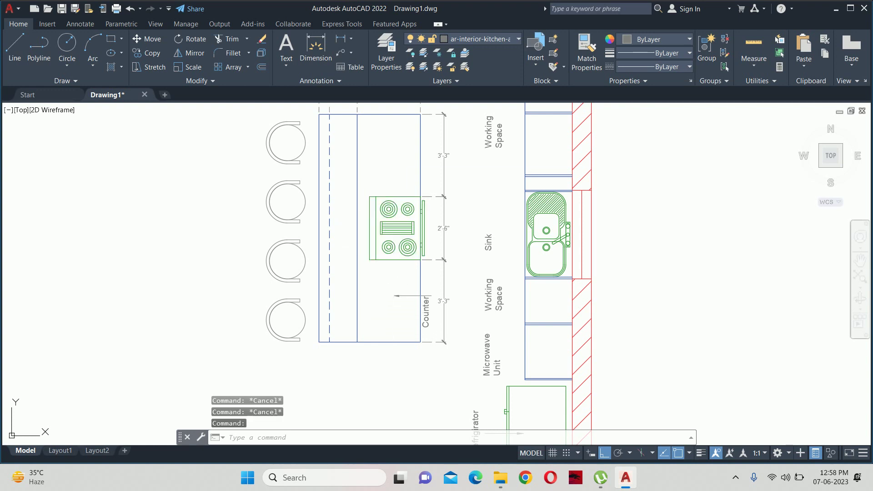
Erase the cooktop from the island counter.
left_click(382, 248)
key("Delete")
key("Escape")
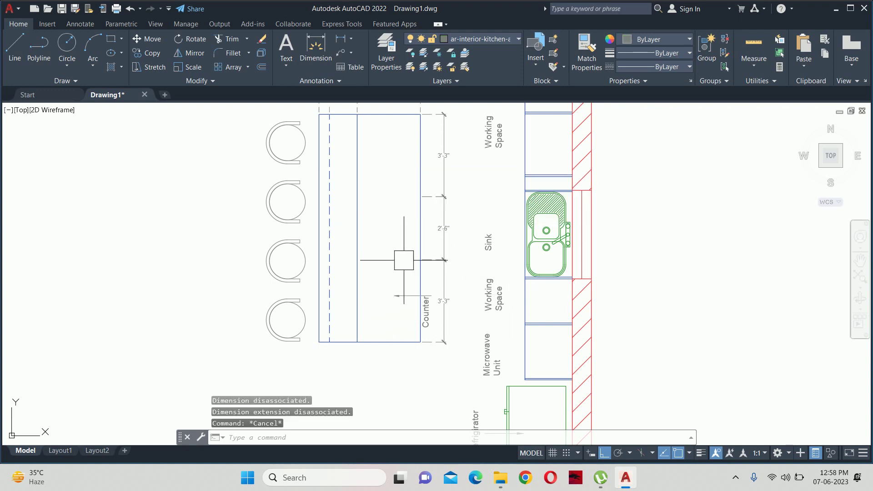
key("Escape")
key("Escape")
middle_click_drag(418, 228, 419, 250)
Draw a straight line across the island counter from its edge midpoint.
type("1")
key("Return")
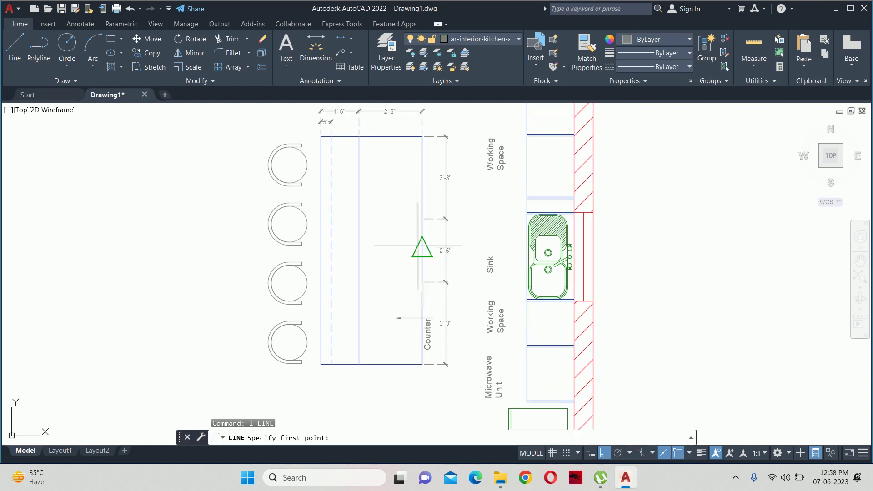
left_click(418, 248)
left_click(358, 249)
key("Return")
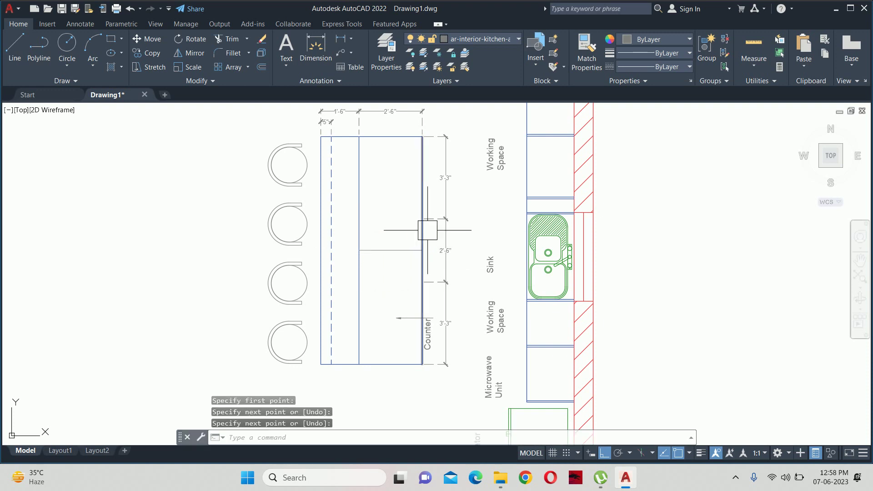
middle_click_drag(424, 228, 423, 259)
Offset the middle line 18" up and down, then delete the original line.
type("o")
key("Return")
type("18")
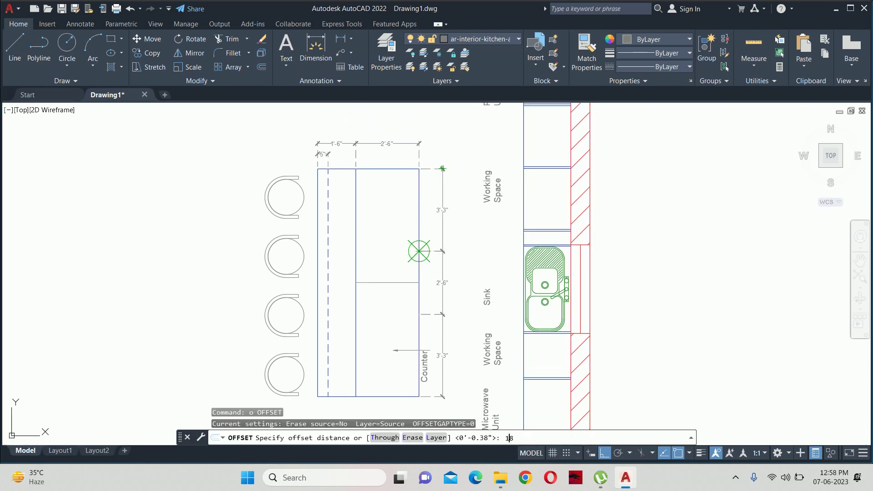
key("Return")
left_click(400, 282)
left_click(395, 227)
left_click(392, 283)
left_click(396, 318)
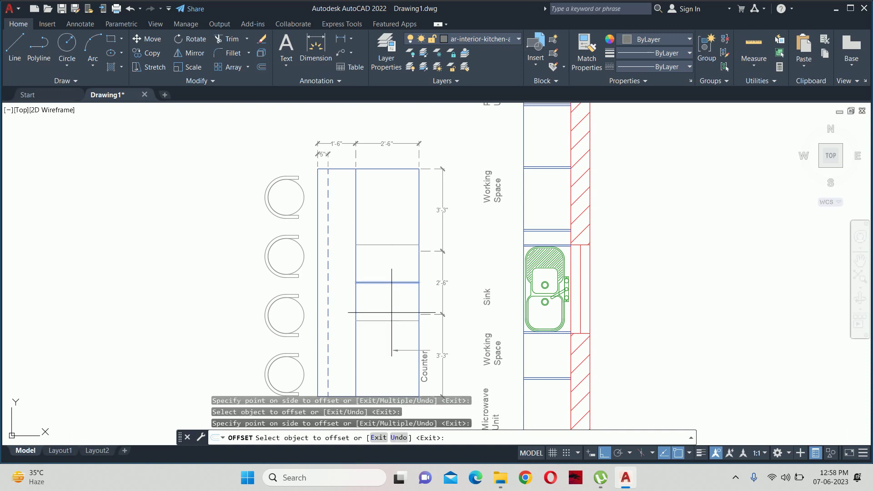
key("Escape")
left_click(409, 282)
key("Delete")
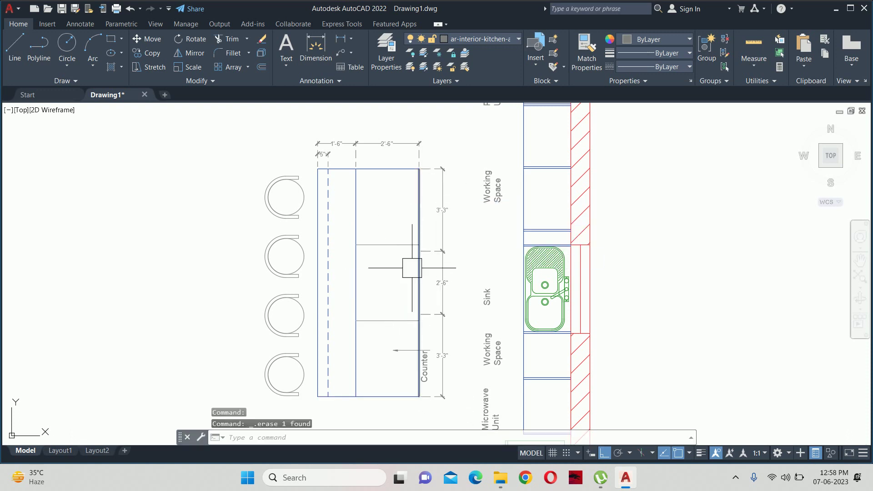
key("Escape")
key("Escape")
key("Escape")
Offset both dividers and the counter's top and bottom edges 0.75" to form double lines.
type("o")
key("Return")
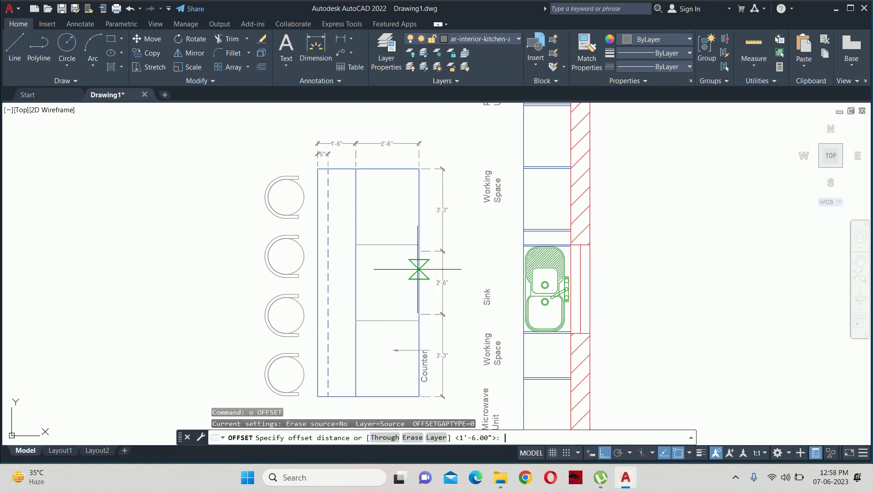
key("Return")
left_click(371, 244)
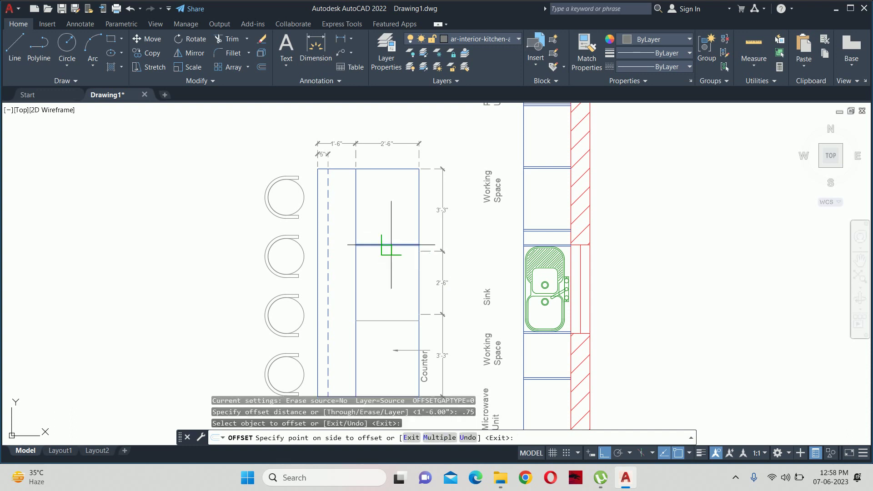
left_click(383, 214)
left_click(390, 318)
left_click(383, 355)
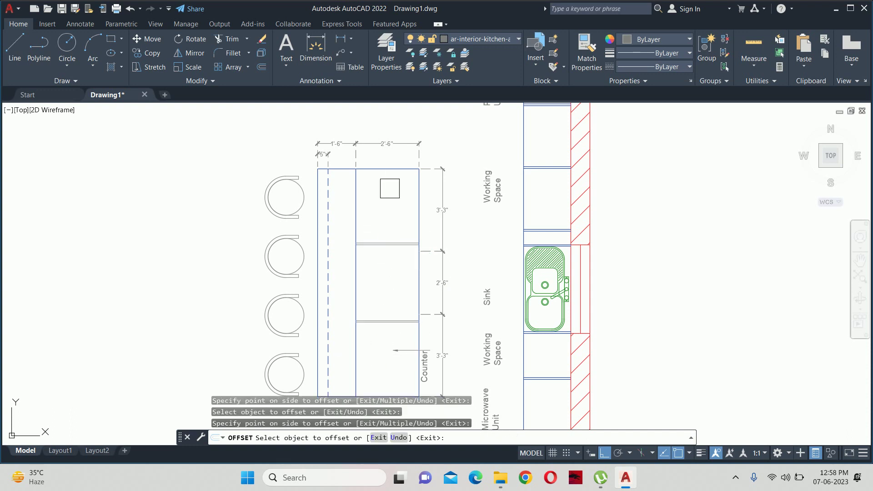
left_click(386, 170)
left_click(386, 204)
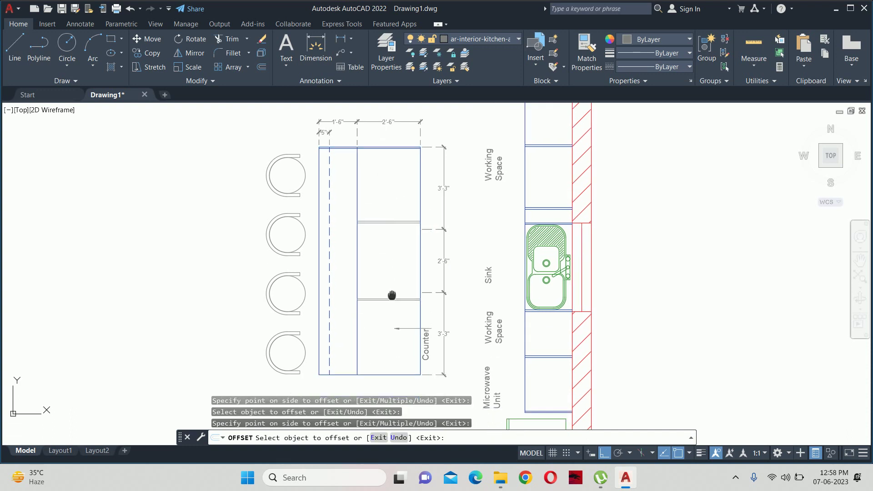
middle_click_drag(397, 318, 405, 174)
left_click(391, 252)
left_click(392, 202)
scroll(440, 186, "up", 5)
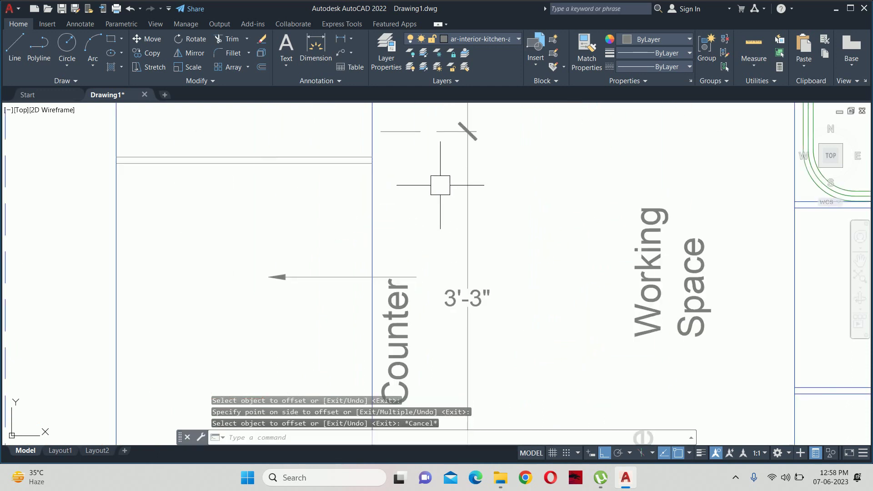
Offset the counter's right edge 1.5" inward.
key("Return")
key("Return")
key("Return")
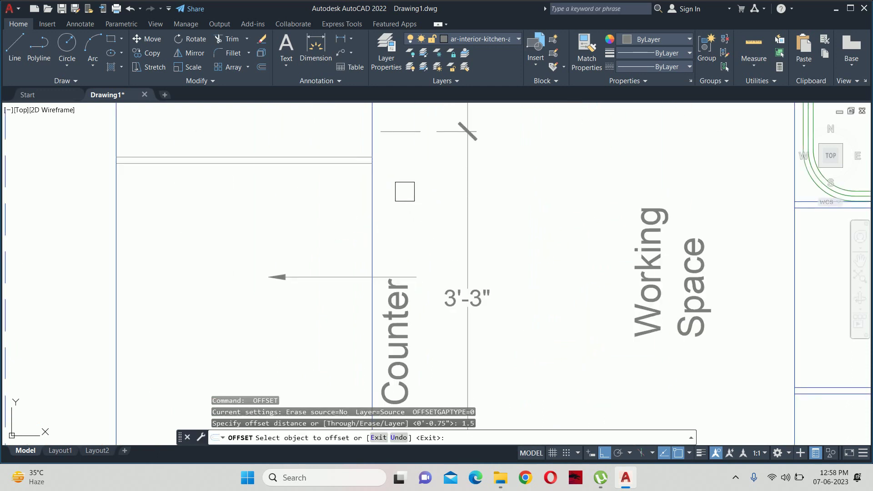
left_click(372, 202)
left_click(289, 201)
key("Escape")
scroll(300, 209, "down", 2)
mouse_move(318, 216)
middle_mouse_down()
mouse_move(332, 225)
mouse_move(392, 152)
middle_mouse_up()
key("Escape")
key("Escape")
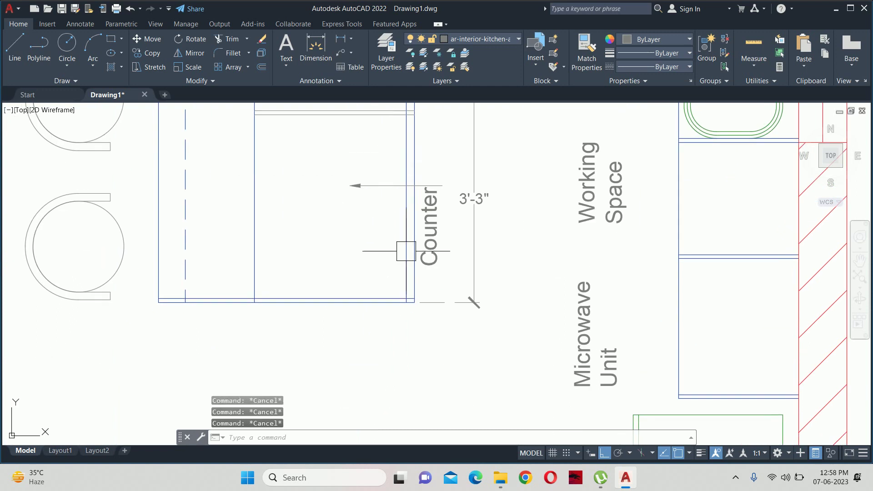
type("t")
Trim the overhanging divider line ends and stubs past the counter edge.
key("Return")
scroll(398, 285, "up", 3)
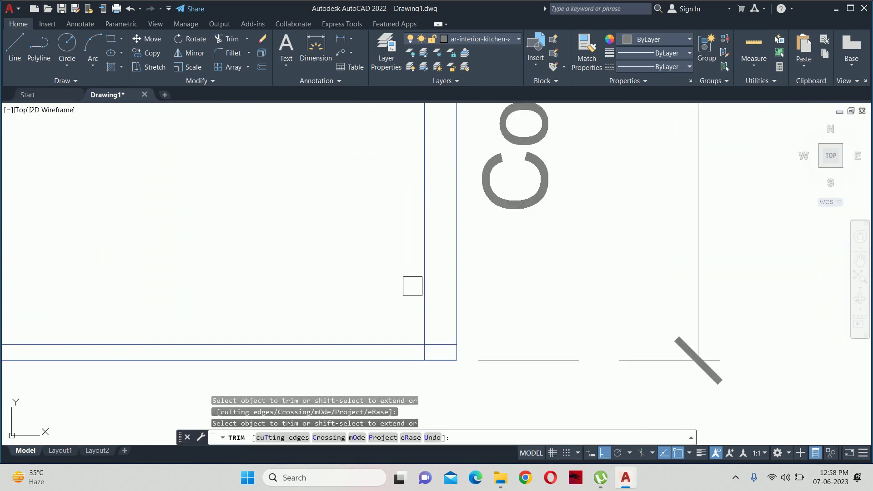
scroll(411, 287, "up", 2)
scroll(423, 312, "up", 2)
left_click(394, 278)
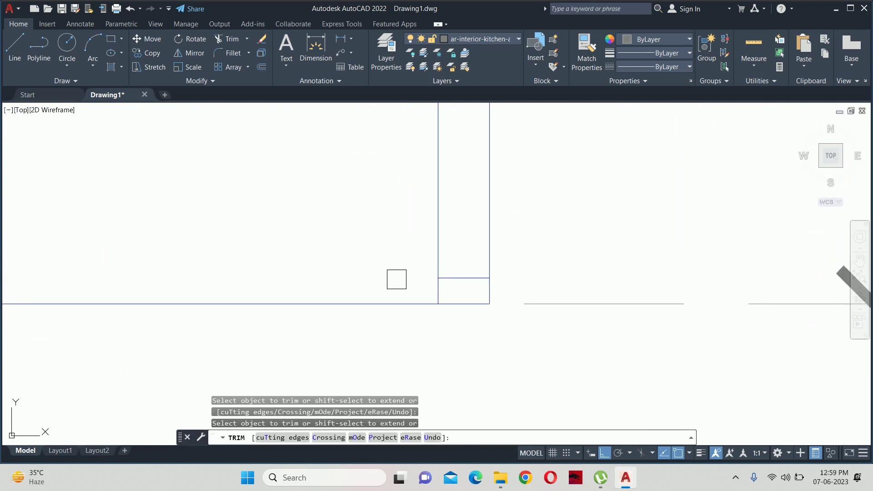
scroll(467, 280, "down", 3)
scroll(467, 280, "down", 2)
left_click(466, 278)
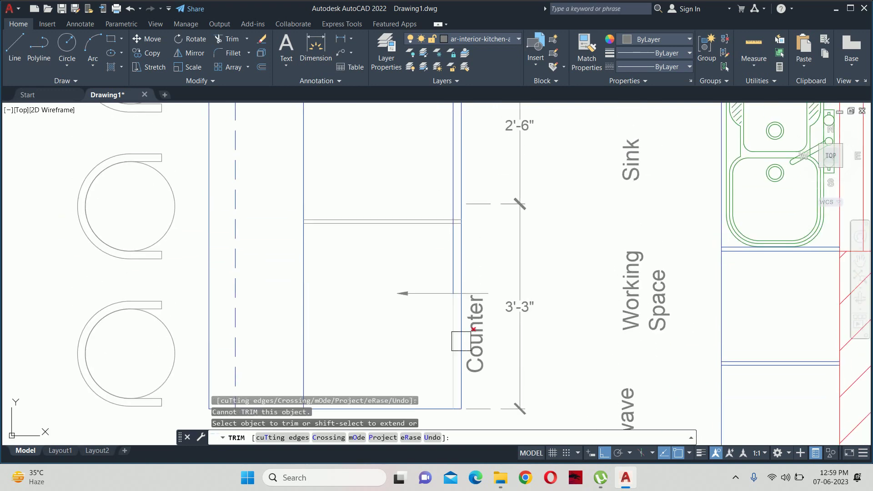
scroll(463, 277, "up", 2)
scroll(456, 272, "up", 3)
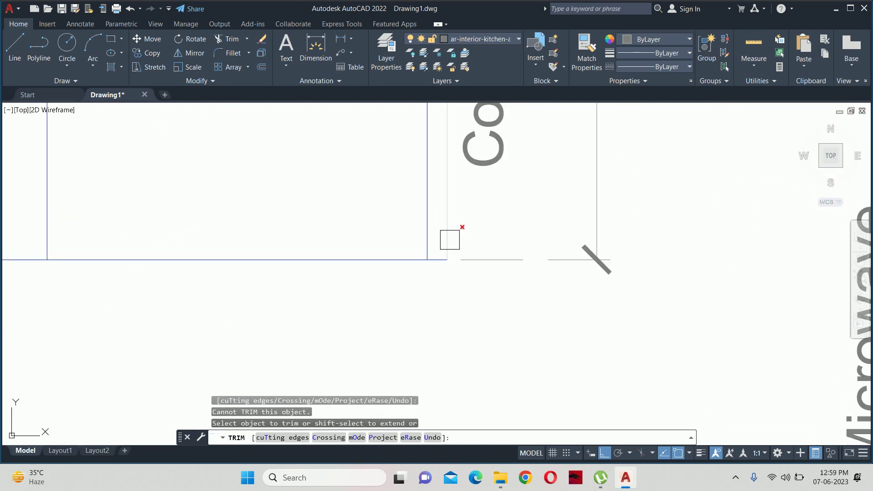
left_click(445, 260)
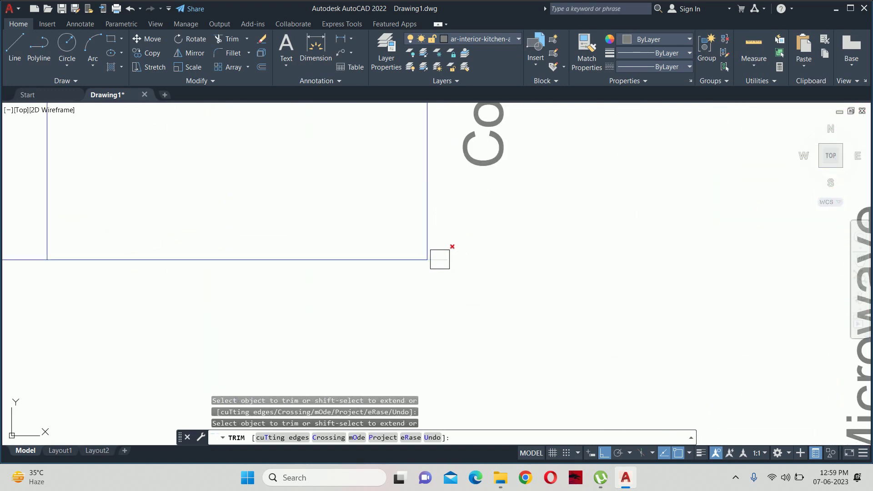
scroll(442, 263, "down", 5)
left_click(444, 351)
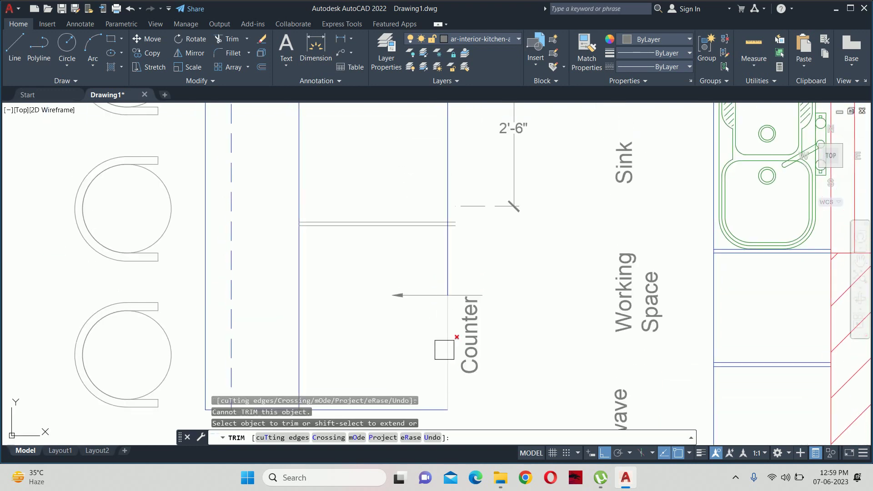
Fence-trim the remaining line ends and clean up the last overhang on the counter.
scroll(458, 357, "down", 3)
scroll(458, 345, "up", 3)
scroll(452, 380, "up", 5)
left_click(452, 389)
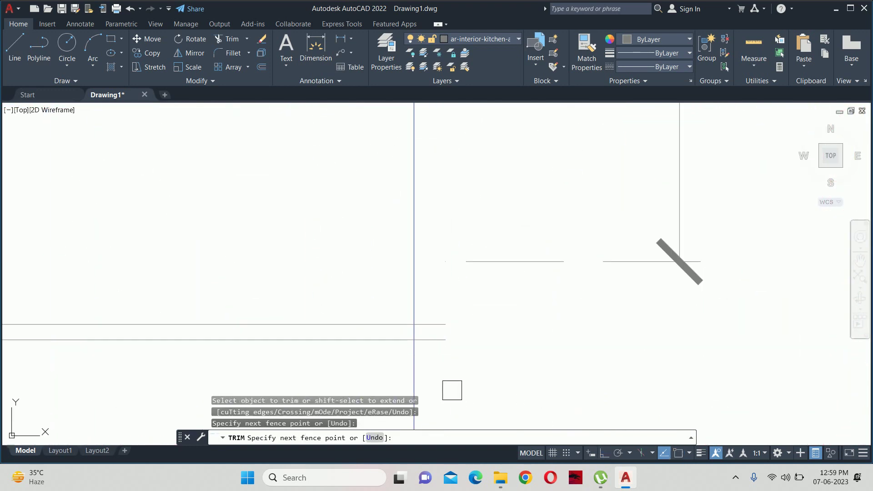
left_click(444, 306)
key("Return")
scroll(427, 234, "down", 5)
middle_click_drag(426, 234, 425, 417)
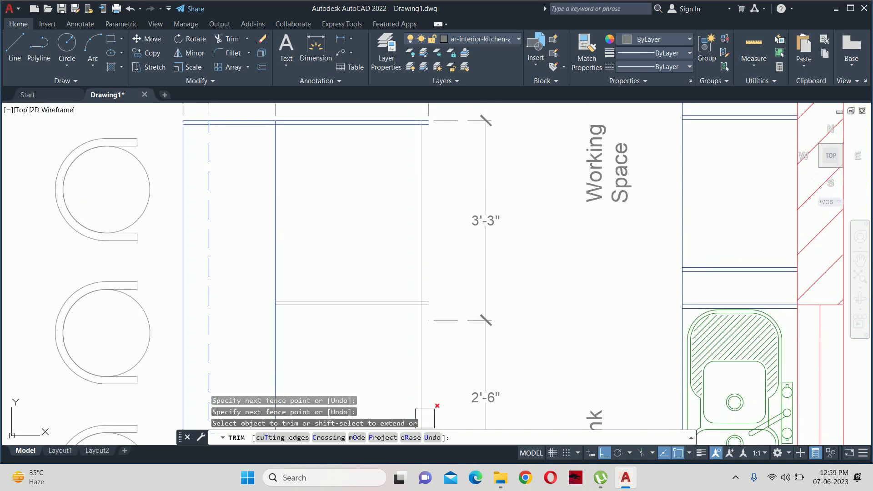
scroll(431, 235, "up", 3)
left_click(421, 308)
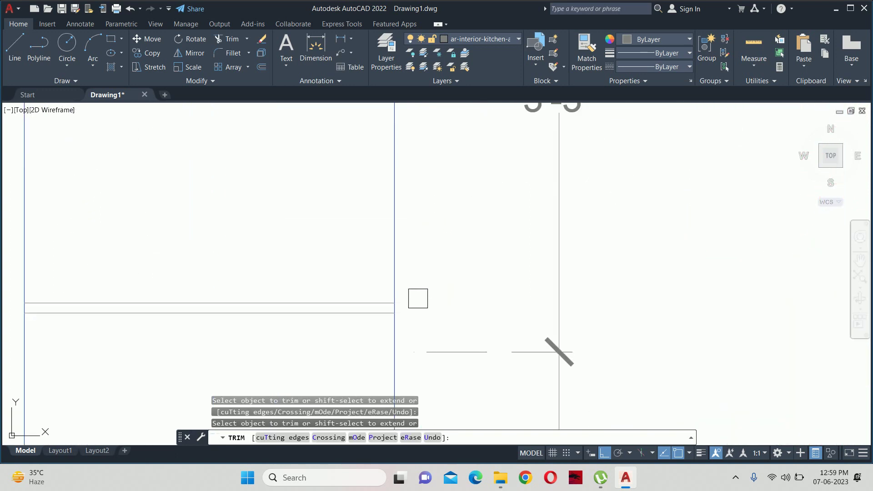
middle_click_drag(417, 297, 429, 134)
scroll(444, 332, "down", 3)
scroll(444, 168, "up", 5)
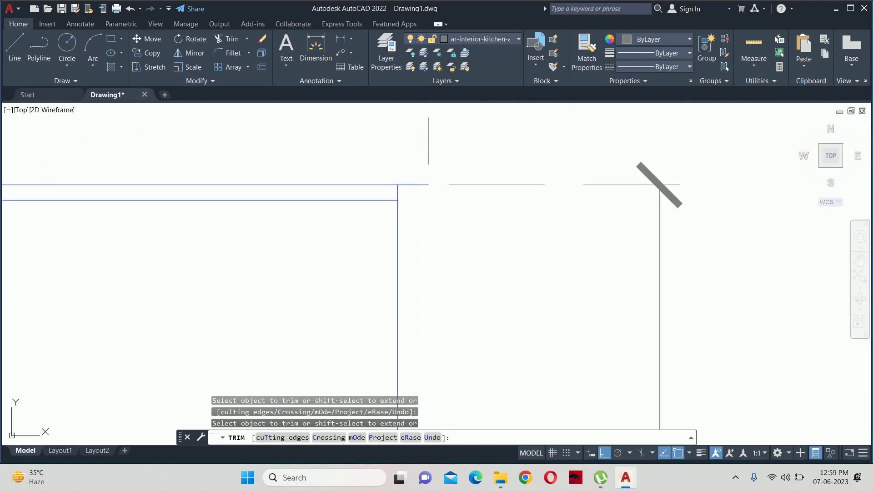
scroll(388, 209, "down", 5)
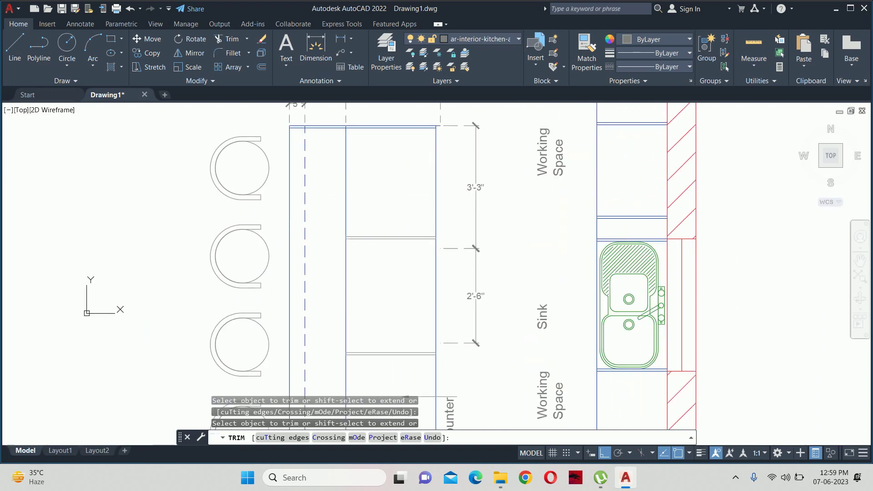
key("Escape")
key("Escape")
middle_click_drag(415, 257, 423, 238)
key("Escape")
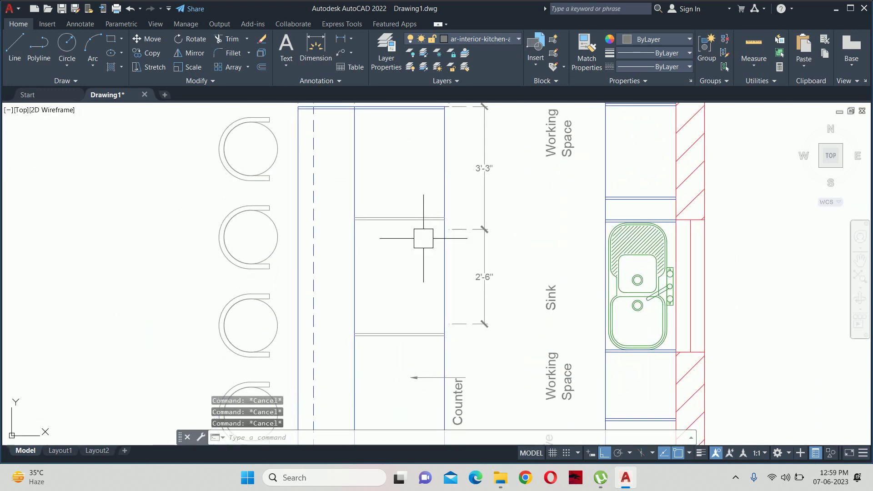
Draw a line down the counter's right side, from its top-right to its bottom-right corner.
scroll(427, 242, "down", 2)
type("l")
key("Return")
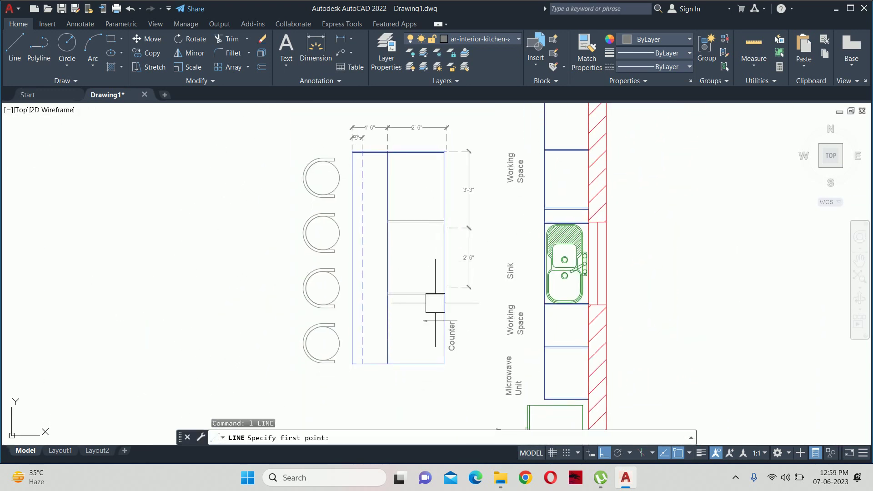
scroll(413, 171, "up", 3)
scroll(444, 166, "up", 3)
middle_click_drag(445, 166, 456, 249)
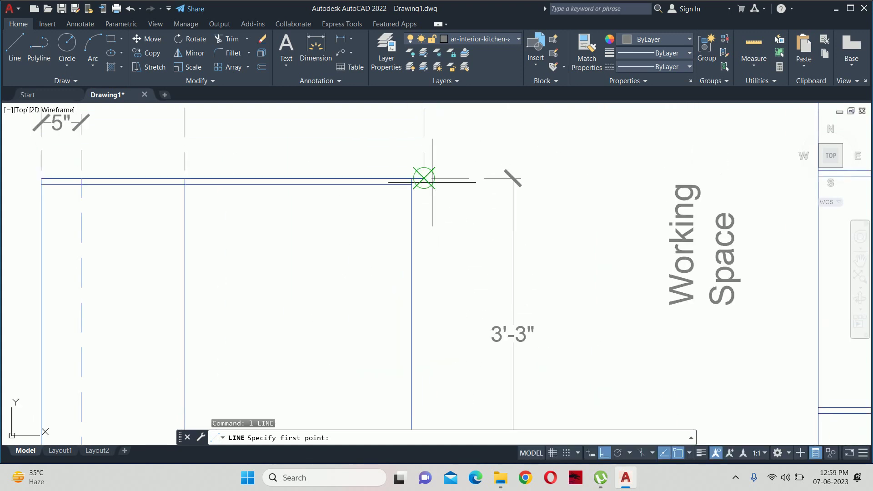
left_click(424, 179)
mouse_move(429, 318)
middle_mouse_down()
mouse_move(417, 341)
mouse_move(403, 174)
middle_mouse_up()
middle_click_drag(409, 402, 410, 226)
scroll(411, 302, "up", 2)
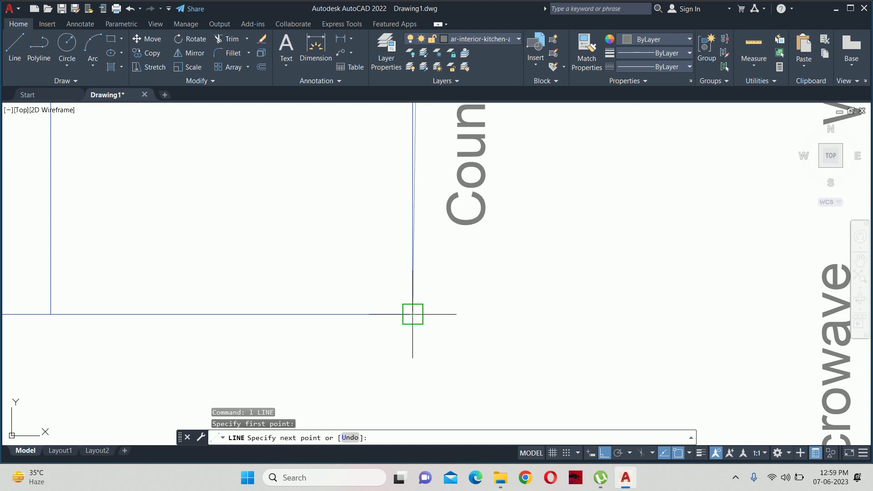
left_click(431, 314)
key("Escape")
key("Escape")
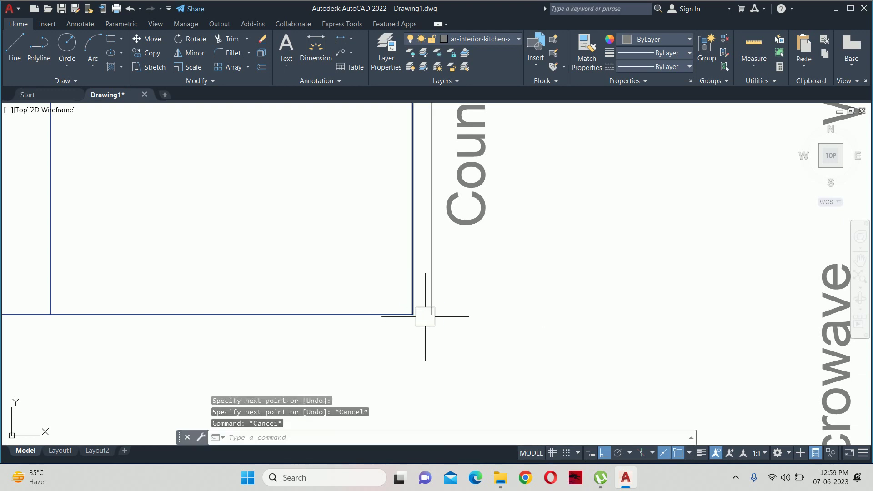
Try Extend and Match Properties on the counter's bottom lines, cancelling each attempt.
type("ex")
key("Return")
key("Escape")
type("ma")
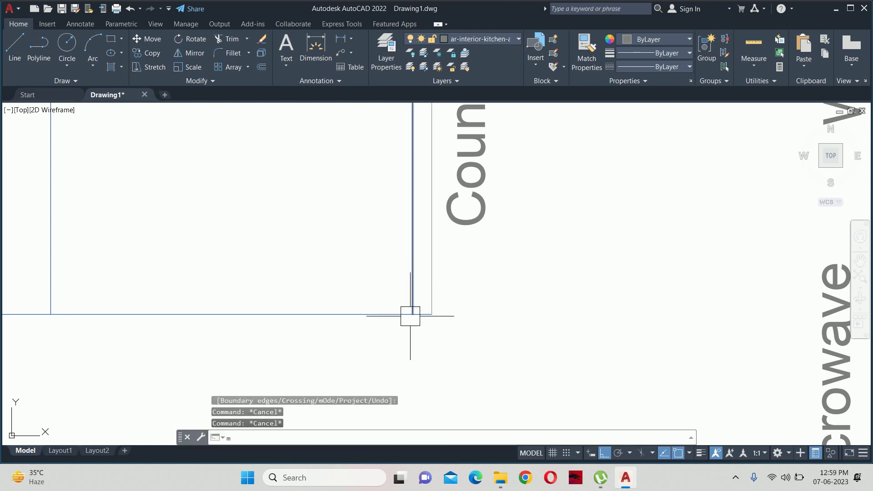
key("Return")
left_click(400, 314)
left_click(442, 292)
key("Escape")
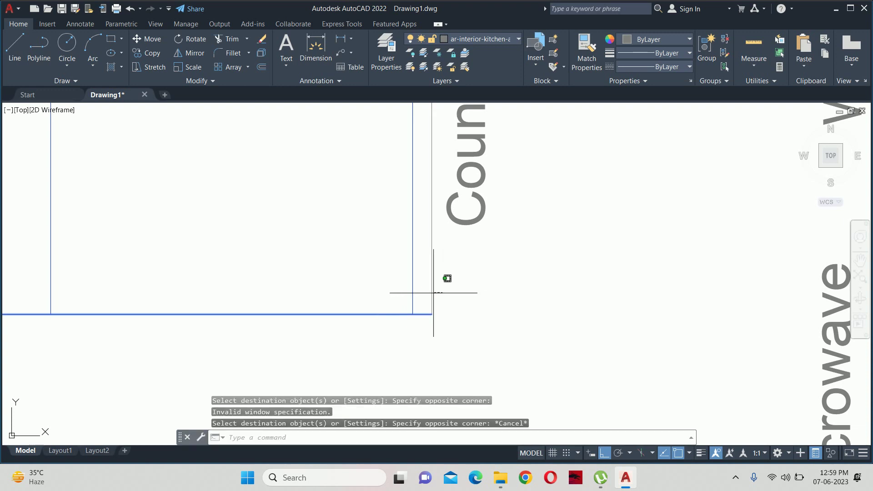
key("Escape")
key("Escape")
type("ma")
key("Return")
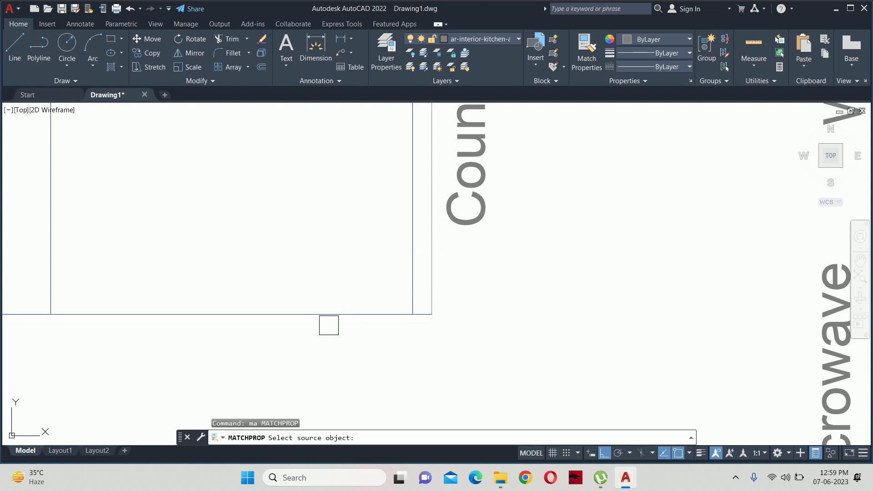
left_click(343, 312)
key("Escape")
key("Escape")
key("Escape")
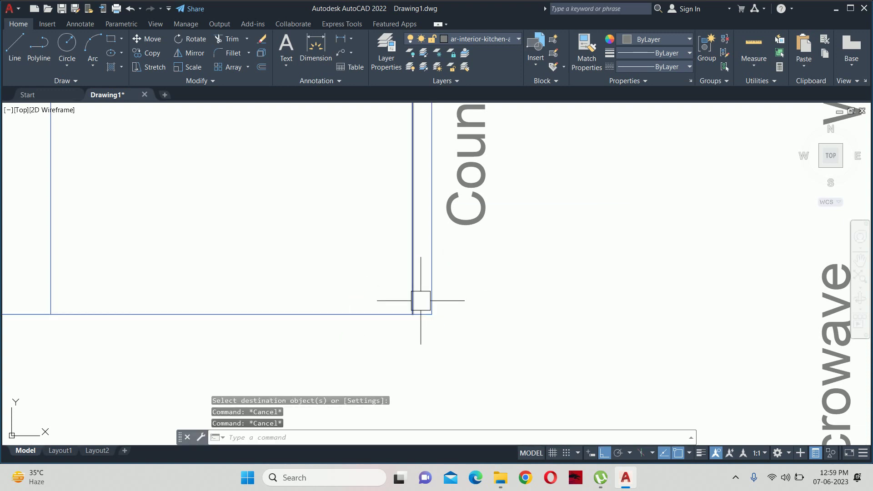
Offset the counter's bottom line 0.75" upward.
type("o")
key("Return")
type("5")
key("Return")
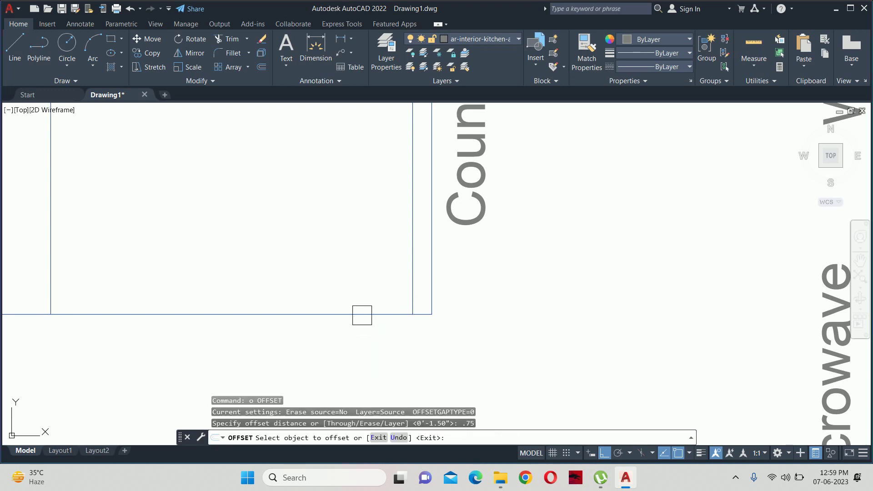
left_click(362, 314)
left_click(364, 282)
key("Return")
Start Trim and pan over the island counter, then cancel it near the Counter label.
type("tr")
key("Return")
scroll(415, 304, "up", 5)
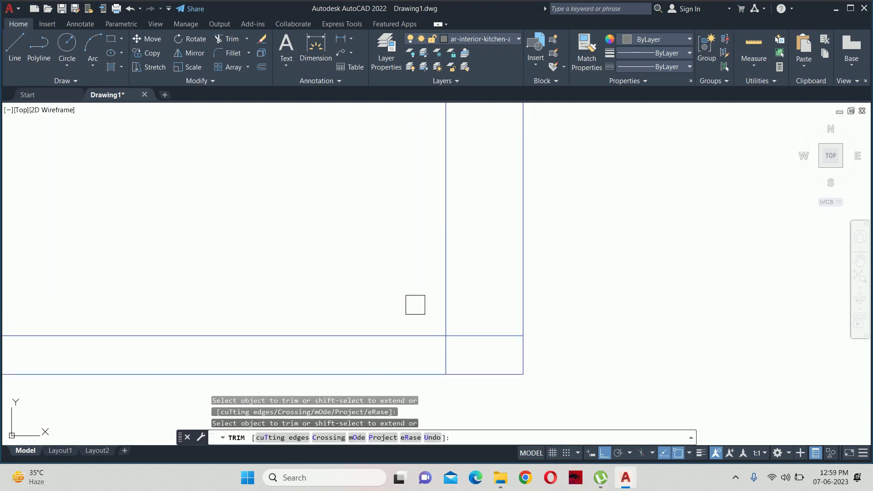
scroll(453, 323, "down", 4)
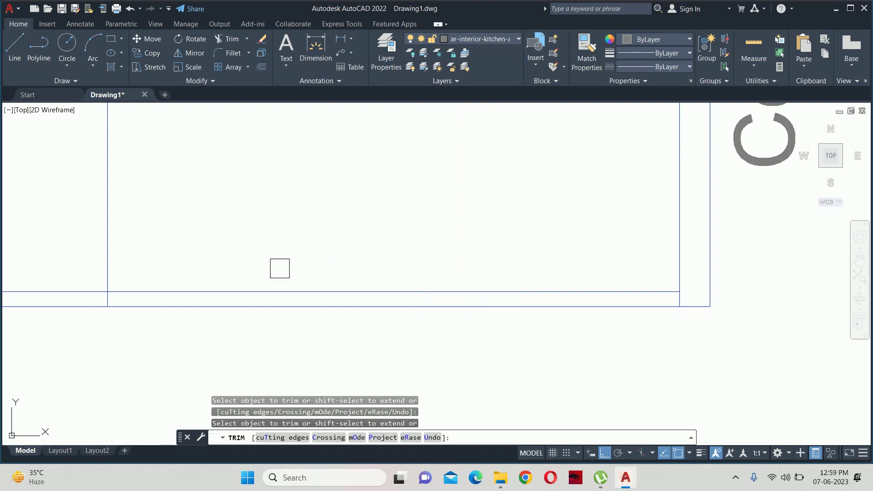
scroll(350, 231, "down", 3)
scroll(361, 208, "down", 2)
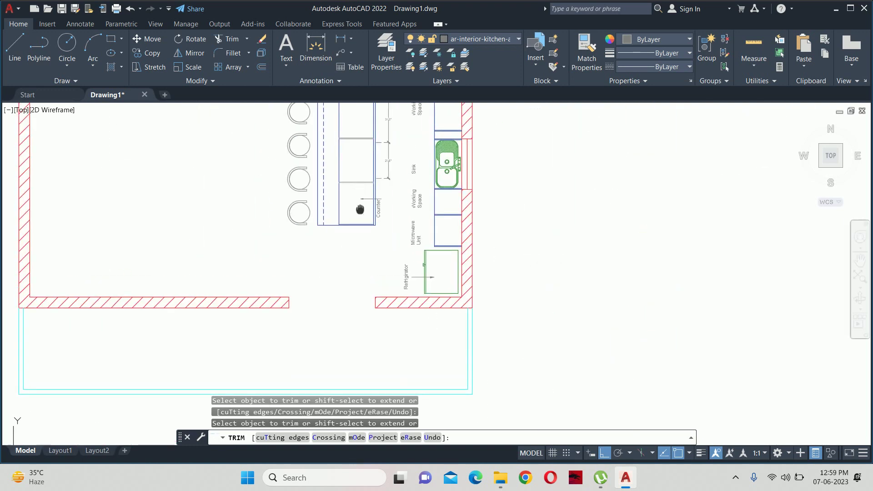
scroll(359, 214, "down", 2)
scroll(356, 231, "up", 4)
scroll(311, 188, "up", 6)
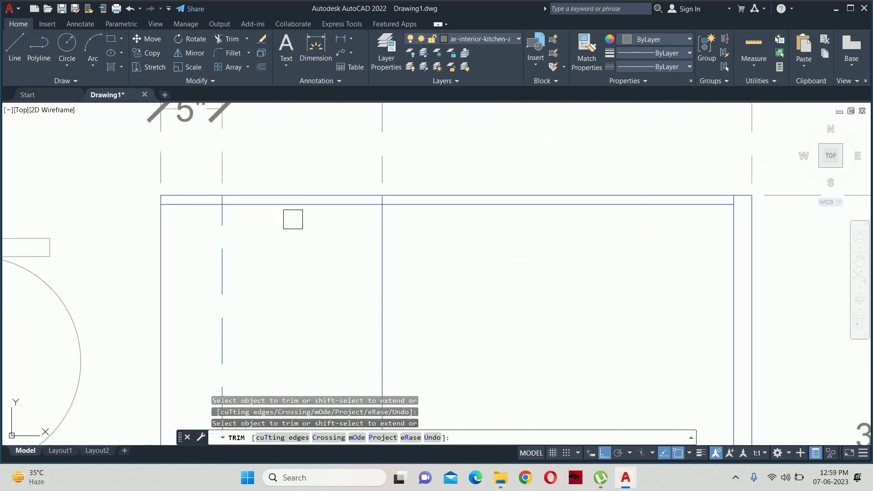
scroll(293, 220, "up", 2)
middle_click_drag(170, 198, 130, 189)
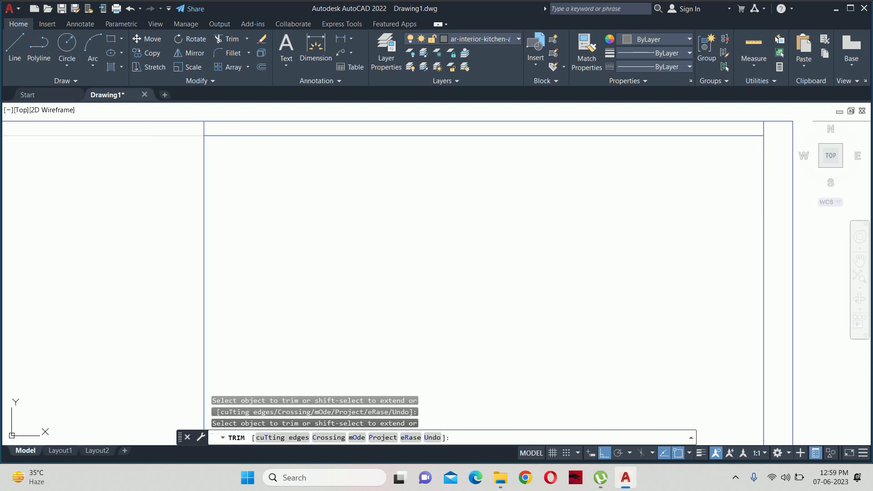
scroll(383, 194, "down", 4)
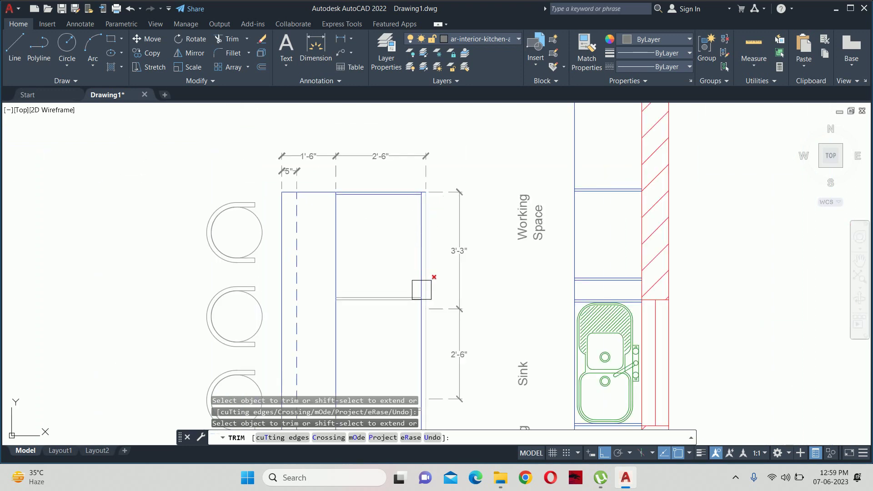
middle_click_drag(422, 290, 426, 162)
key("Escape")
key("Escape")
key("Escape")
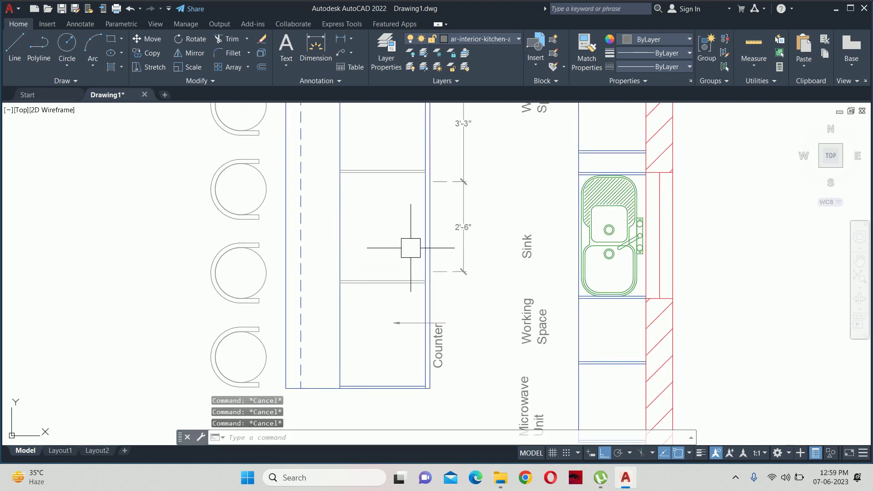
middle_click_drag(404, 268, 400, 237)
type("d")
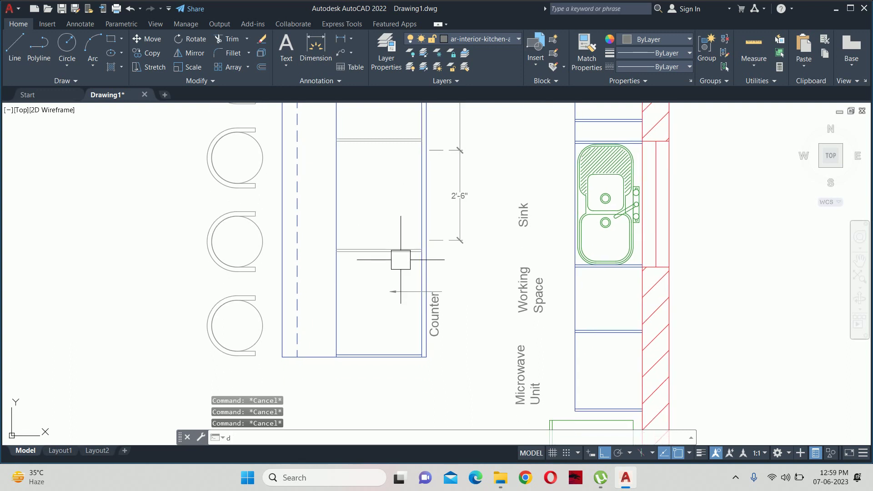
type("li")
key("Return")
left_click(379, 250)
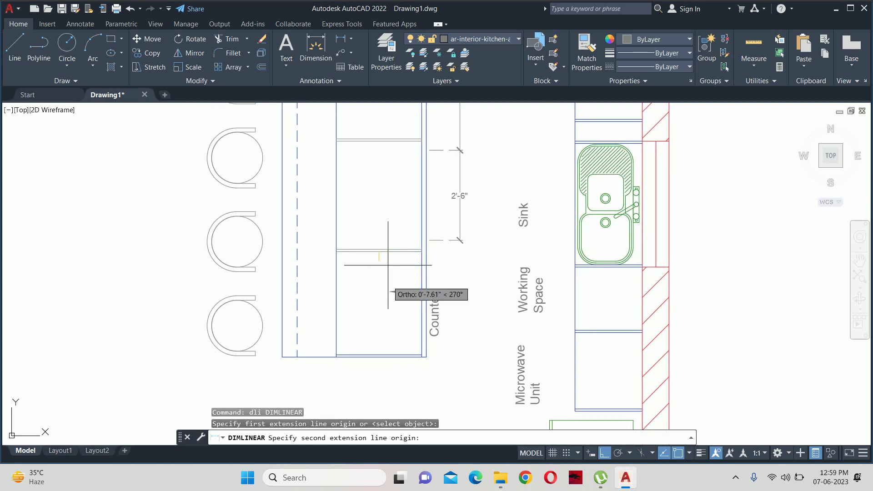
left_click(379, 354)
scroll(392, 321, "up", 3)
key("Escape")
key("Escape")
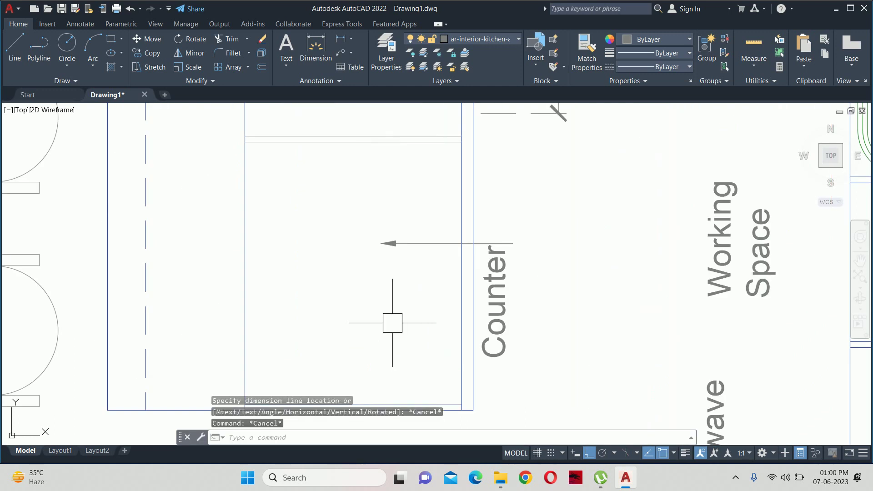
key("Escape")
scroll(390, 250, "down", 3)
mouse_move(393, 300)
middle_mouse_down()
mouse_move(407, 302)
mouse_move(411, 319)
middle_mouse_up()
type("l")
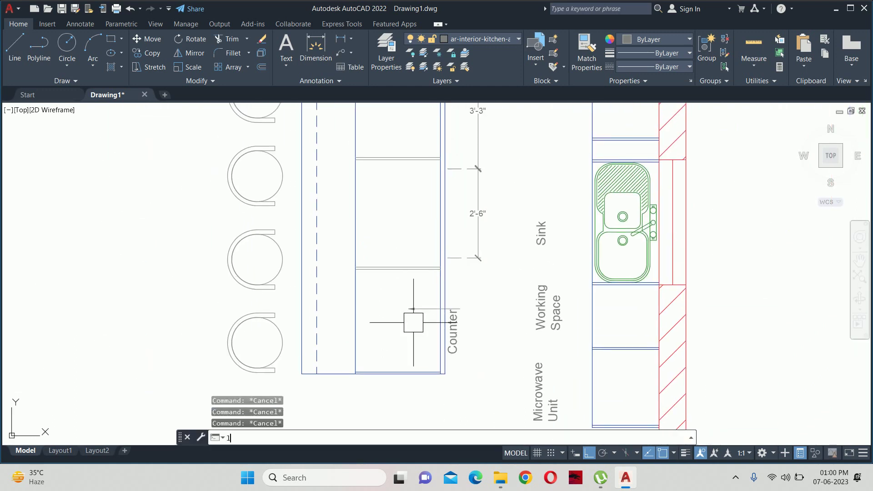
key("Return")
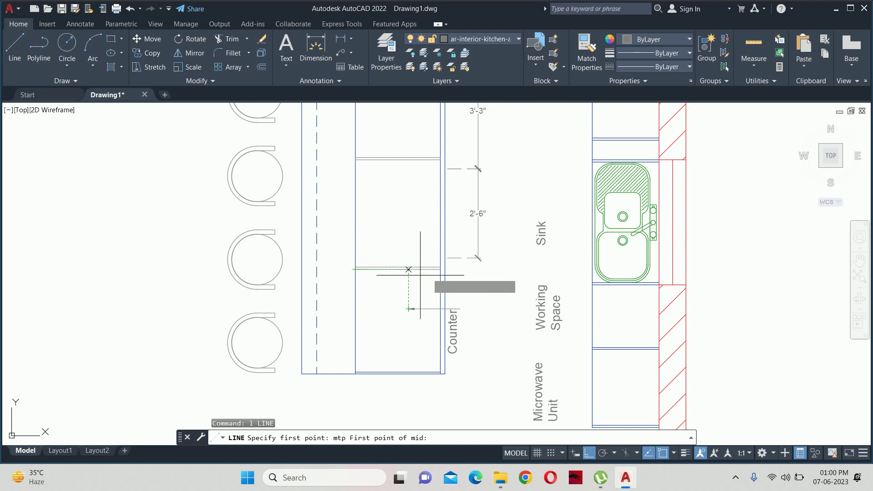
scroll(423, 271, "up", 4)
left_click(455, 262)
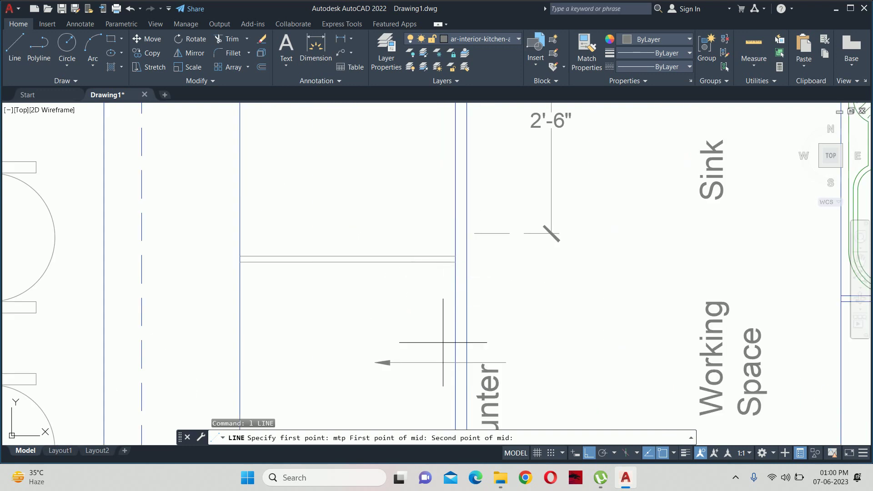
scroll(439, 350, "down", 4)
key("Escape")
middle_click_drag(431, 236, 424, 309)
scroll(428, 273, "down", 2)
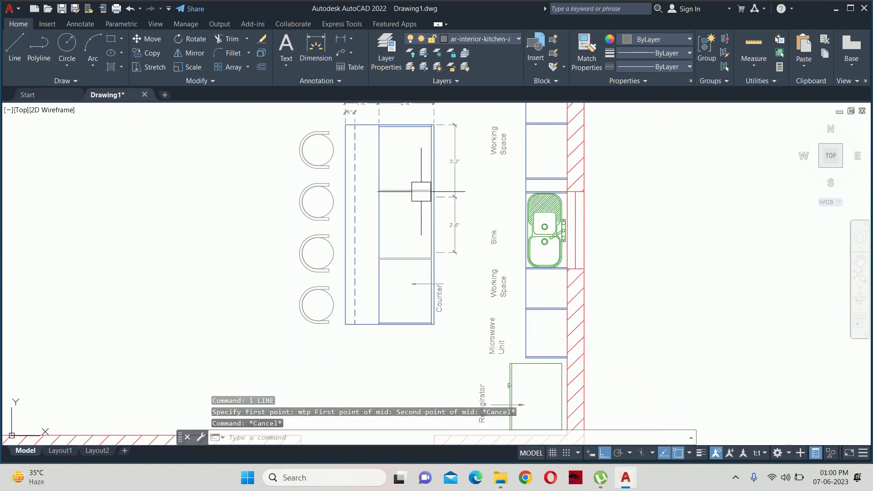
middle_click_drag(412, 191, 411, 197)
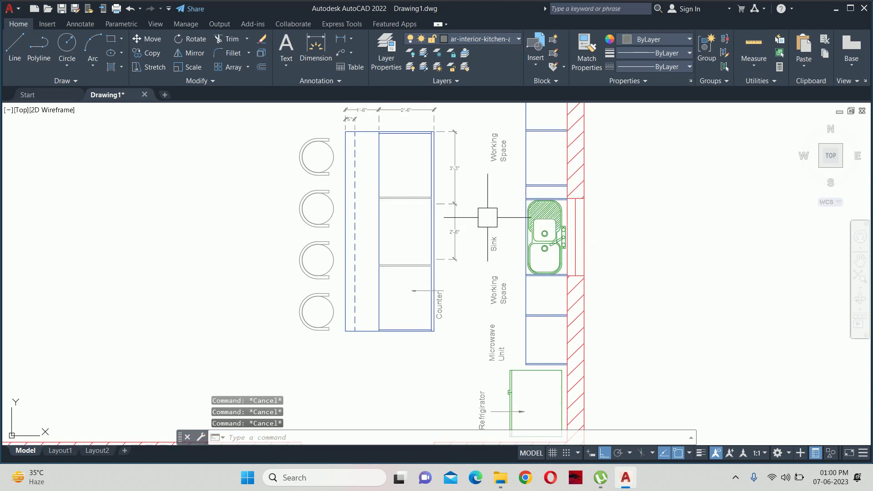
Select the dashed counter line and set its linetype scale to 0.5 in Properties.
left_click(355, 255)
key("Escape")
left_click(365, 271)
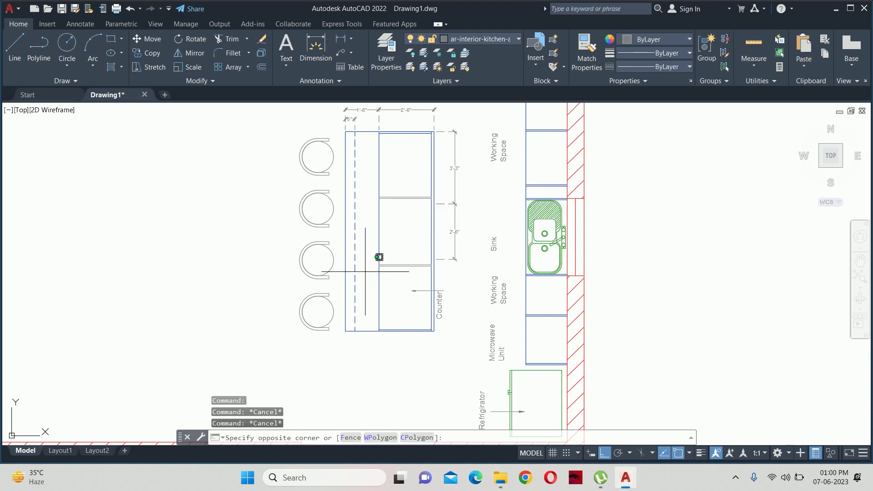
left_click(354, 286)
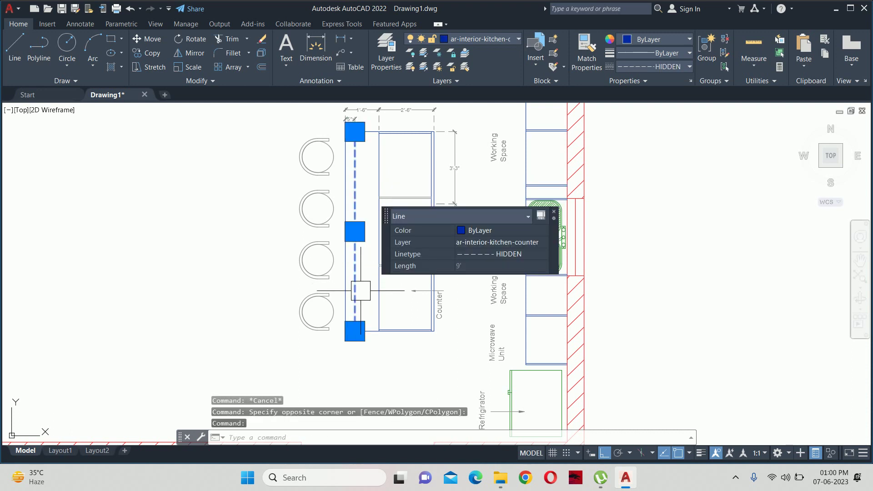
type("pr")
key("Return")
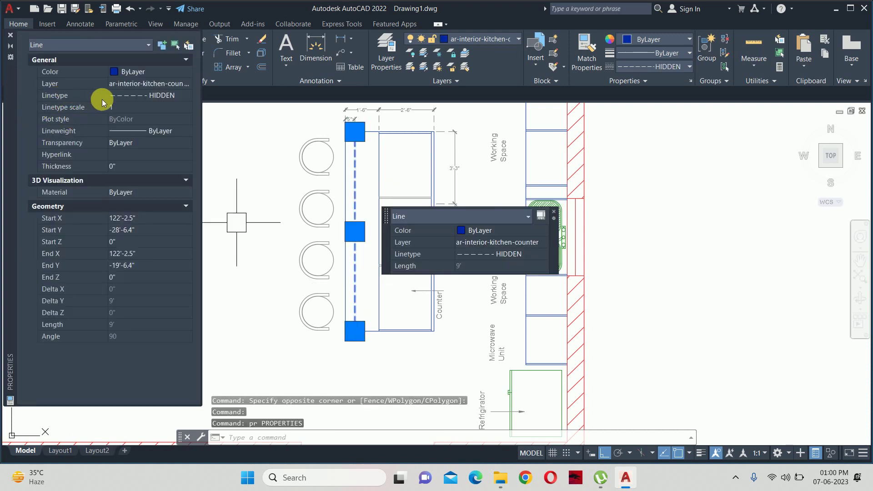
left_click(112, 107)
type(".5")
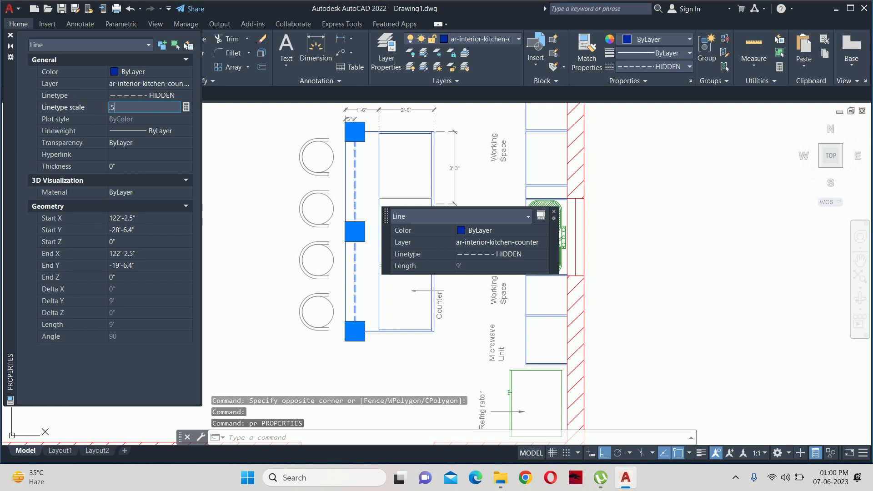
key("Return")
left_click(11, 38)
key("Escape")
key("Escape")
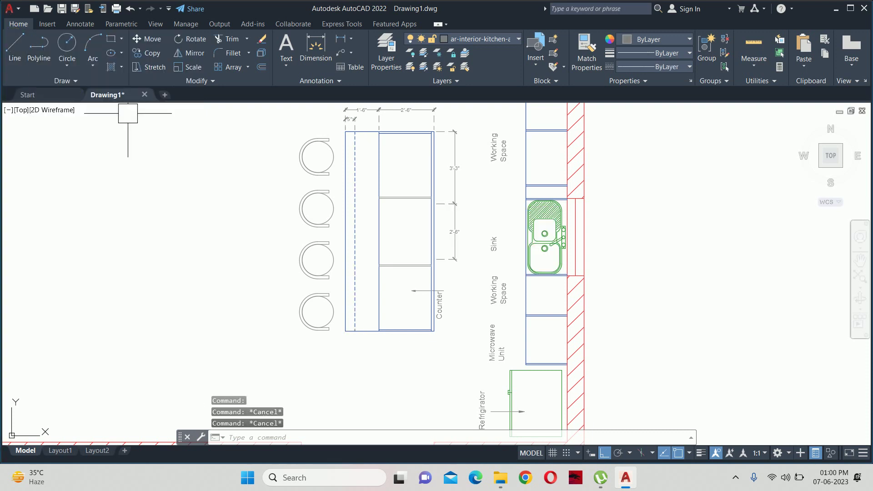
Start and cancel Line and Offset while bringing the top wall into view.
key("BackSpace")
key("BackSpace")
type("l")
key("Return")
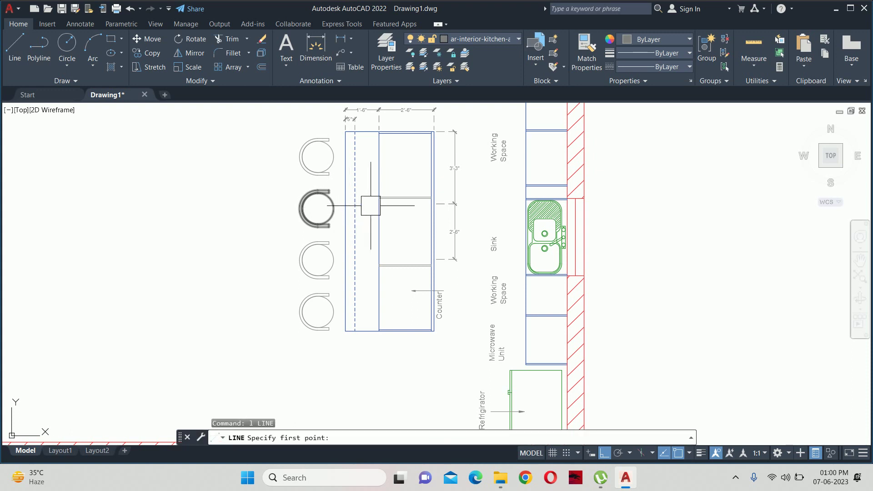
middle_click_drag(404, 169, 367, 274)
key("Escape")
key("Escape")
type("o")
key("Return")
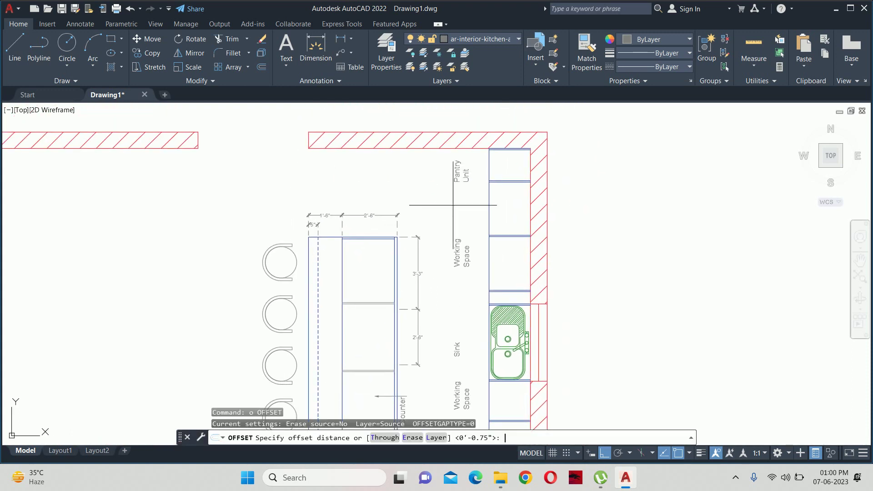
key("Return")
Abandon the offset and extend attempts on the cabinet line while repositioning the view.
left_click(489, 217)
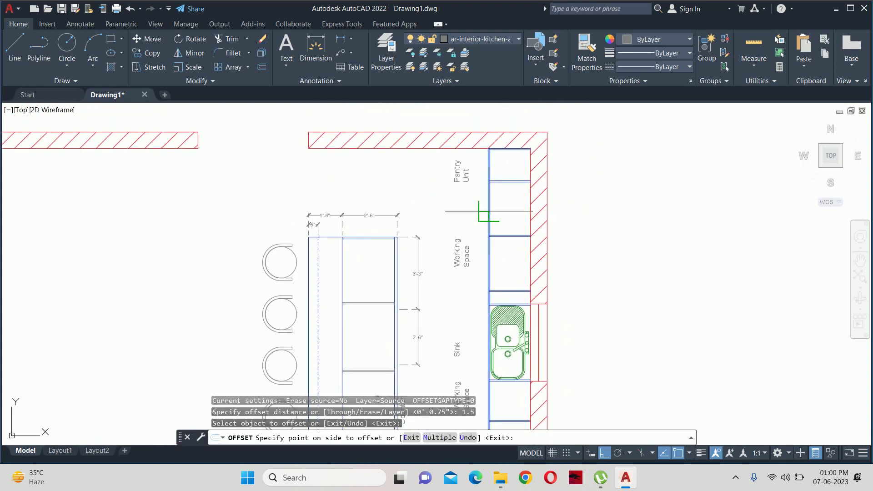
key("Escape")
middle_click_drag(481, 231, 399, 55)
key("Escape")
key("Escape")
scroll(441, 289, "up", 5)
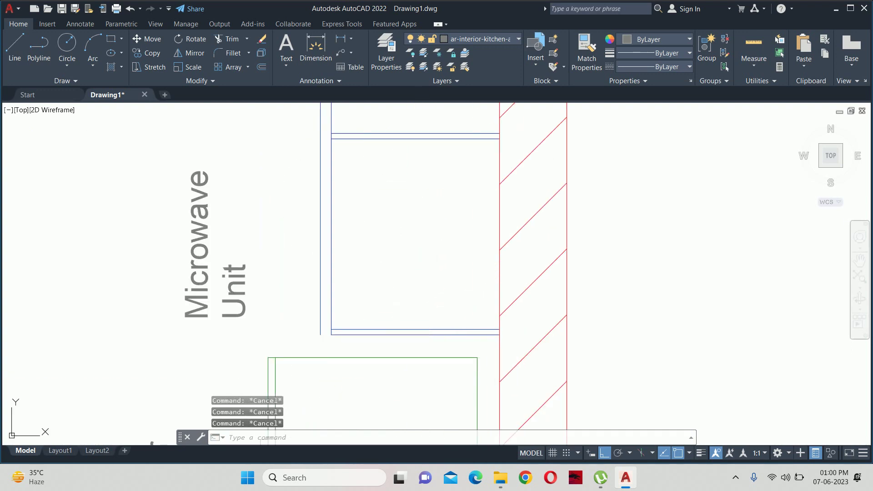
type("e")
key("Return")
scroll(351, 333, "up", 4)
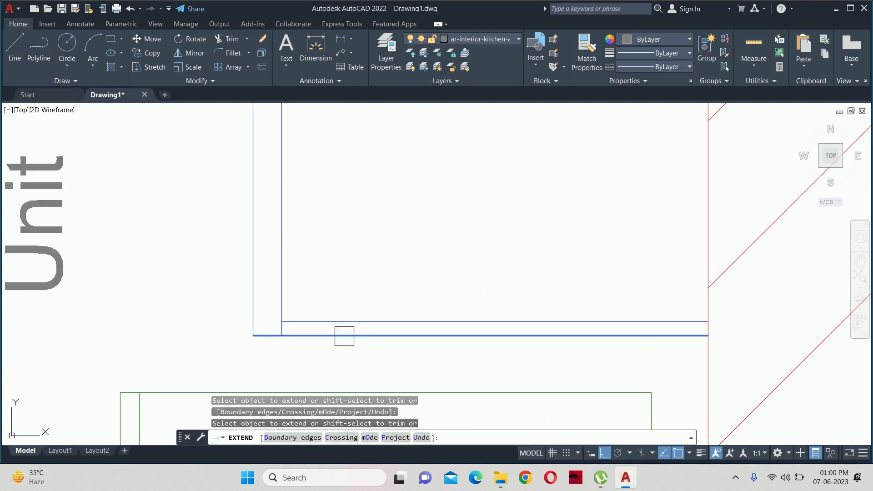
scroll(344, 336, "down", 2)
scroll(364, 224, "down", 3)
key("Escape")
key("Escape")
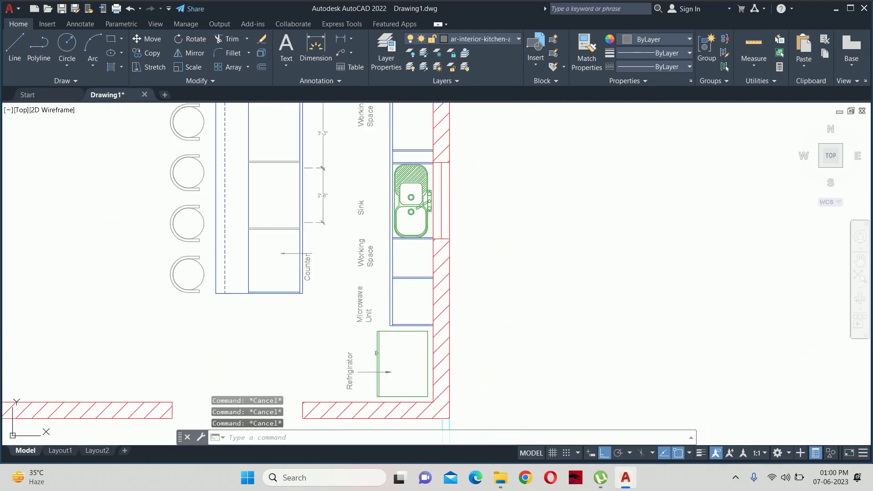
Match the dashed line's properties onto the island counter's corner and inner edge lines.
type("ma")
key("Return")
scroll(455, 350, "up", 2)
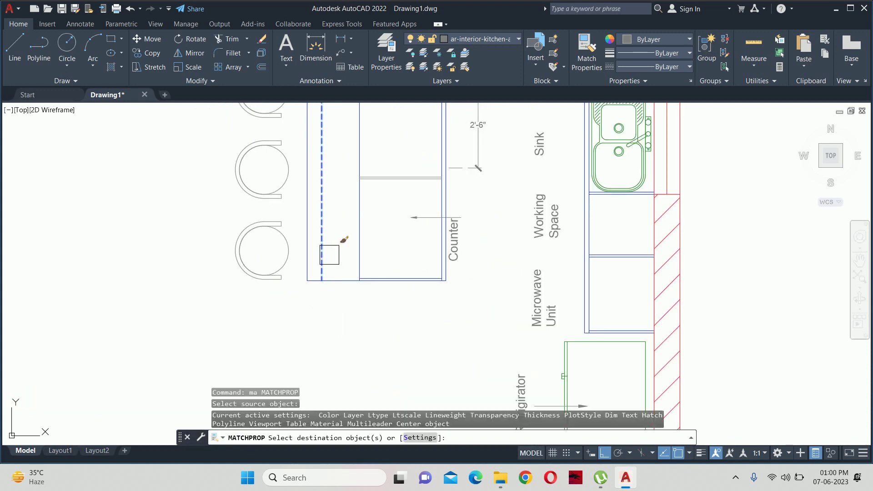
scroll(430, 275, "up", 3)
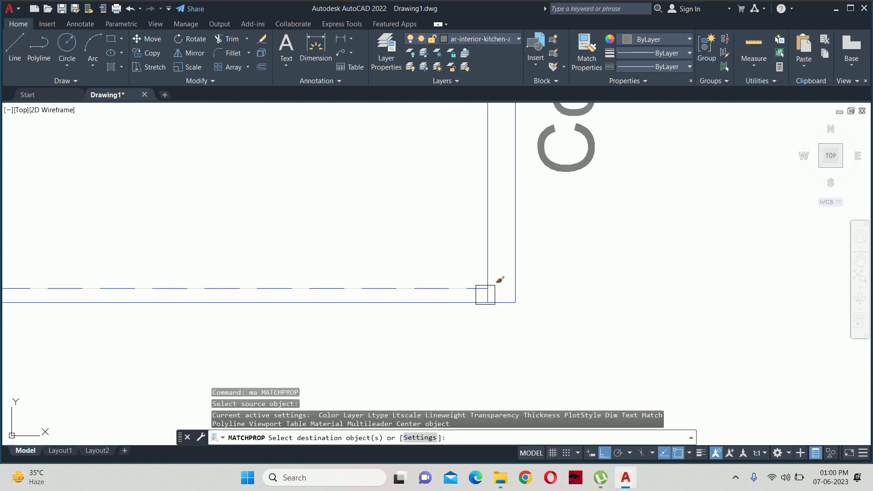
scroll(499, 278, "up", 2)
left_click(494, 284)
scroll(406, 199, "down", 2)
middle_click_drag(386, 195, 415, 204)
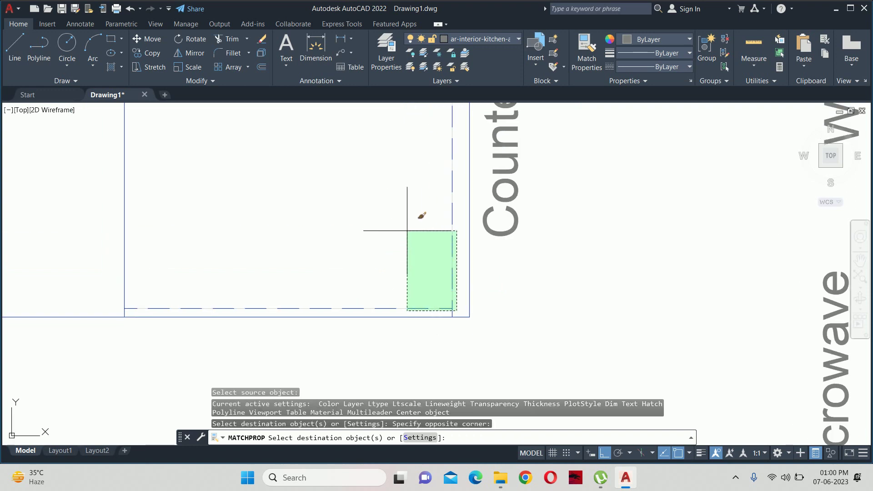
left_click(405, 230)
scroll(405, 230, "down", 2)
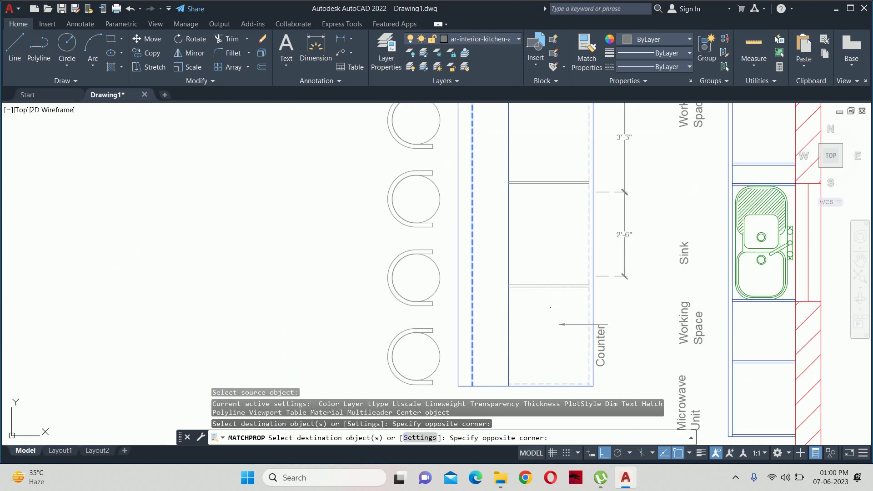
left_click(542, 165)
Dash the wall cabinet lines by the pantry, the sink corner and above the sink.
scroll(542, 164, "up", 2)
scroll(545, 266, "up", 2)
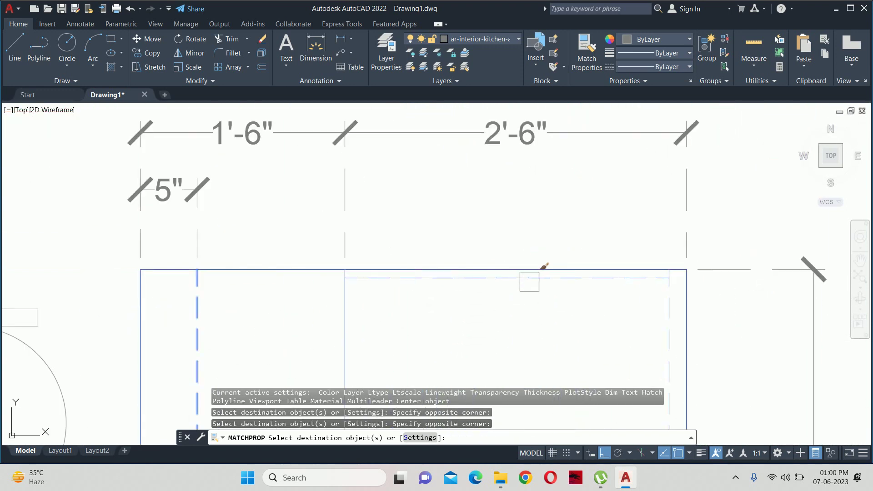
scroll(555, 335, "down", 3)
middle_click_drag(555, 335, 409, 227)
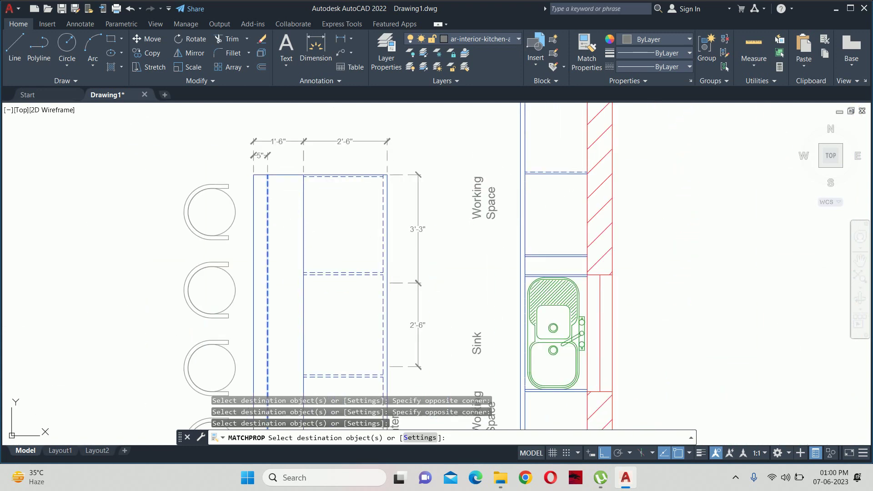
middle_click_drag(559, 205, 550, 246)
left_click(550, 251)
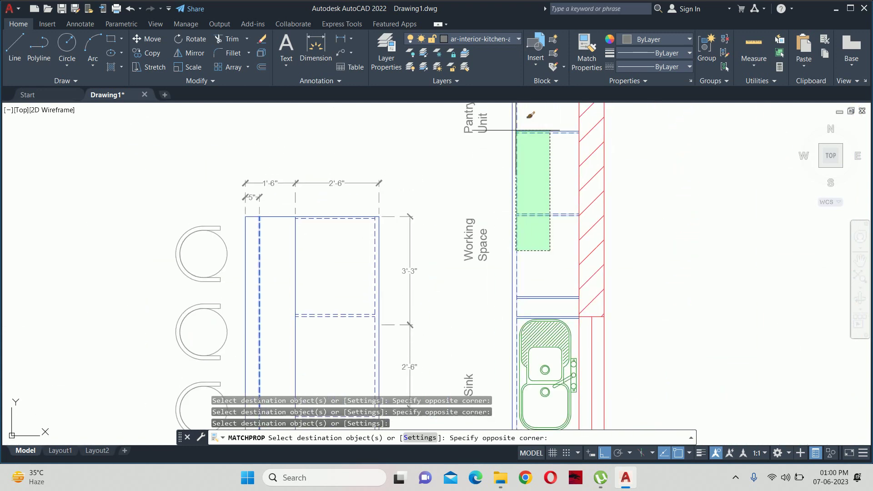
left_click(516, 131)
scroll(545, 286, "up", 5)
left_click(522, 340)
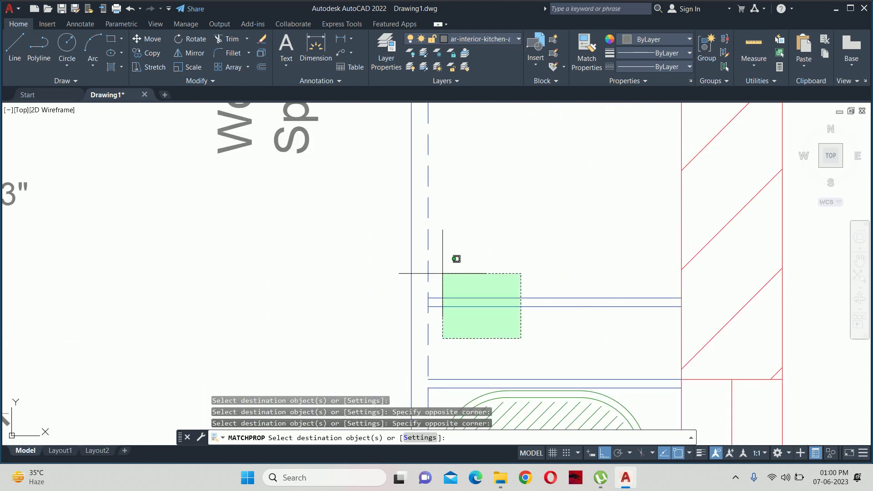
left_click(457, 273)
middle_click_drag(457, 359, 454, 213)
left_click(435, 232)
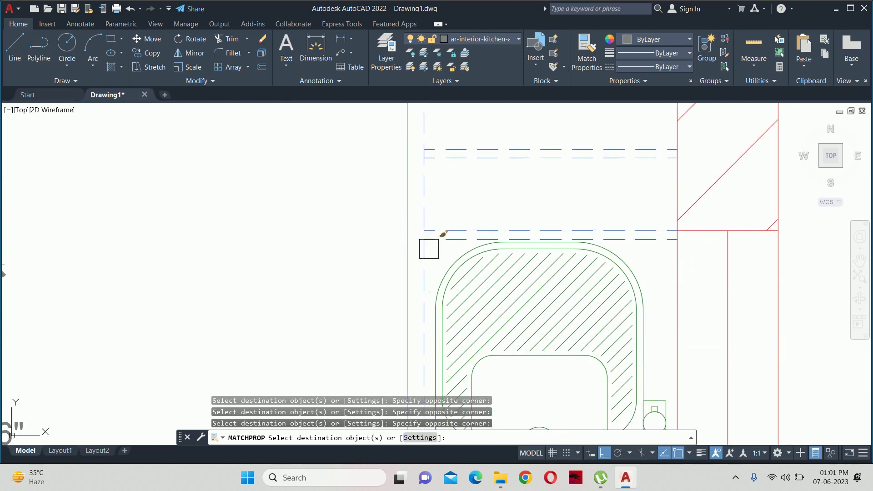
Dash the working-space, below-sink and division lines, then end Match Properties.
scroll(429, 248, "down", 4)
middle_click_drag(463, 366, 462, 221)
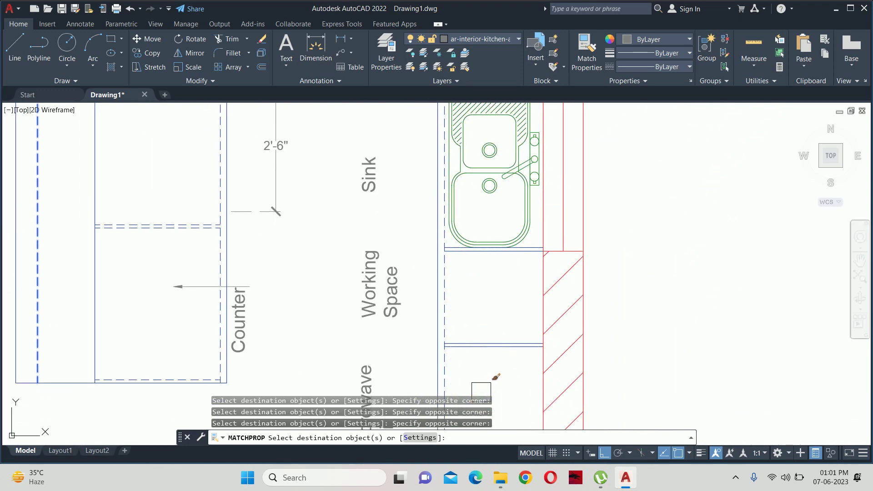
left_click(454, 333)
left_click(469, 354)
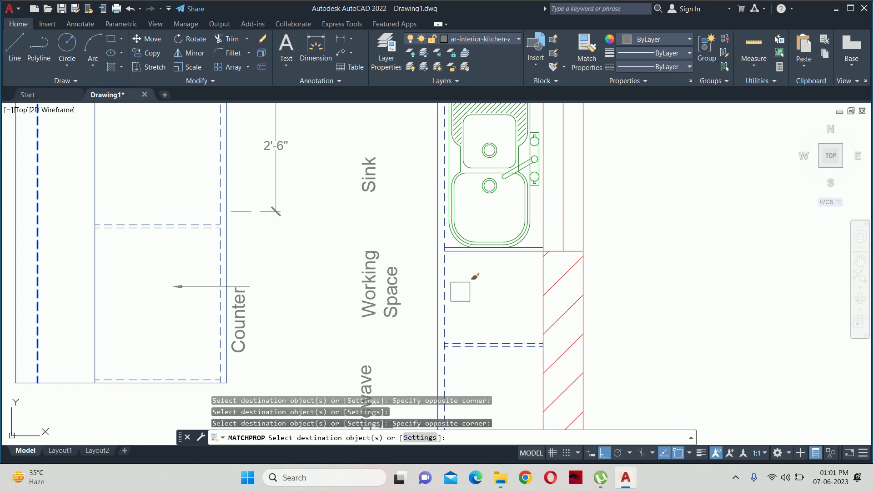
scroll(459, 273, "up", 5)
left_click(474, 276)
left_click(459, 261)
scroll(460, 260, "down", 4)
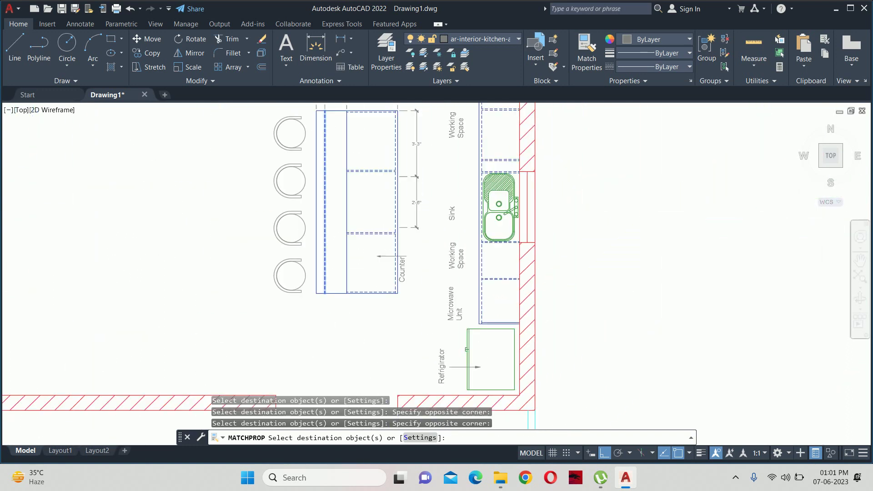
scroll(500, 245, "down", 3)
middle_click_drag(520, 239, 540, 200)
scroll(541, 201, "up", 5)
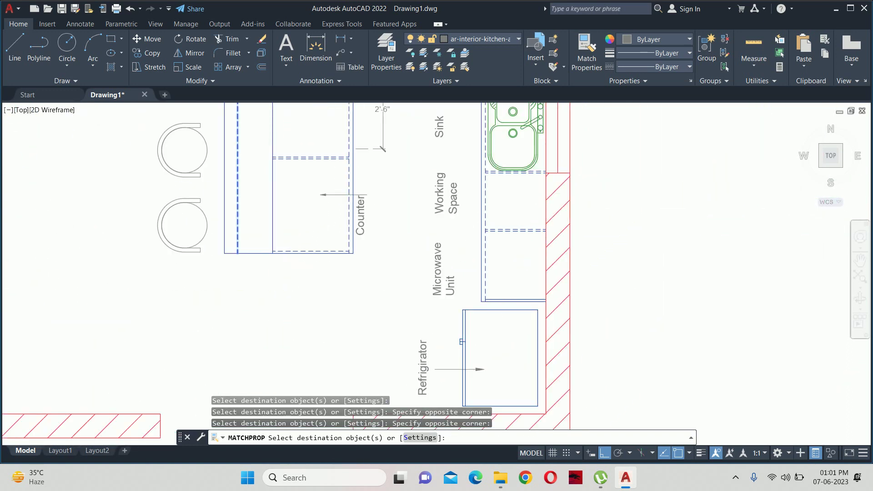
scroll(506, 273, "up", 4)
key("Escape")
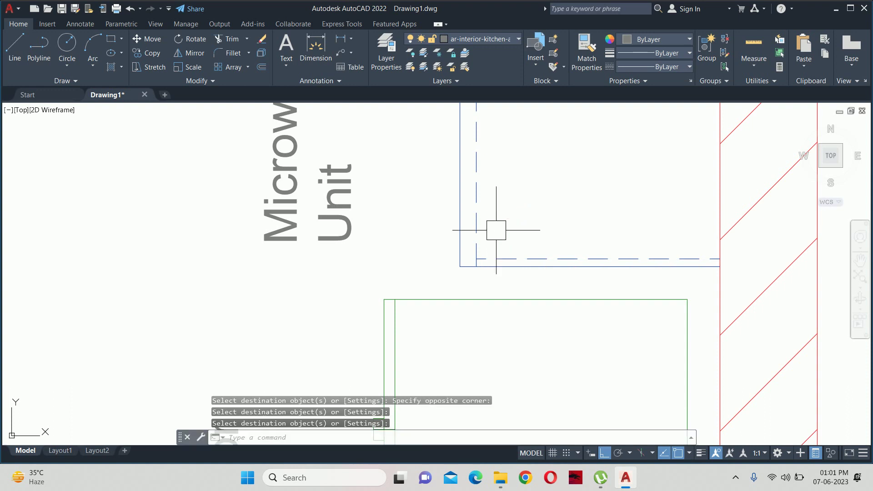
key("Escape")
key("Escape")
scroll(495, 230, "up", 6)
type("tr")
key("Return")
Set a 1.5" offset on the island's vertical line, then cancel it.
key("Escape")
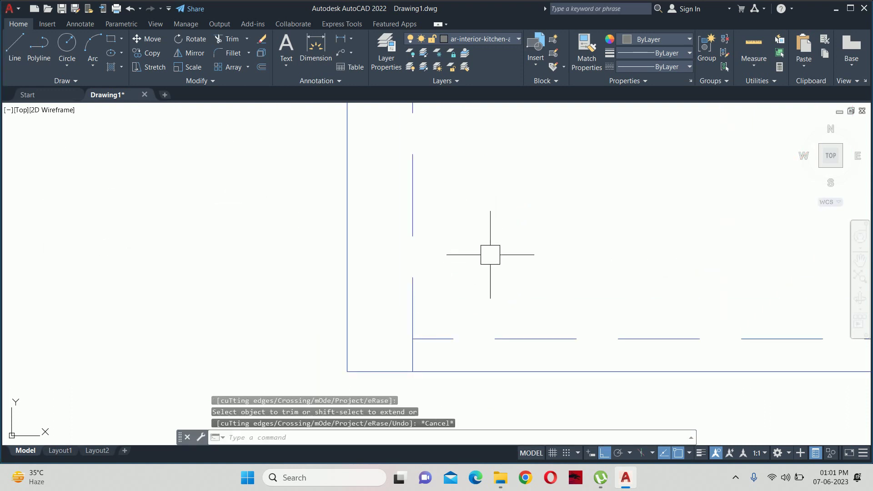
scroll(487, 253, "down", 4)
scroll(476, 236, "down", 3)
middle_click_drag(476, 236, 467, 335)
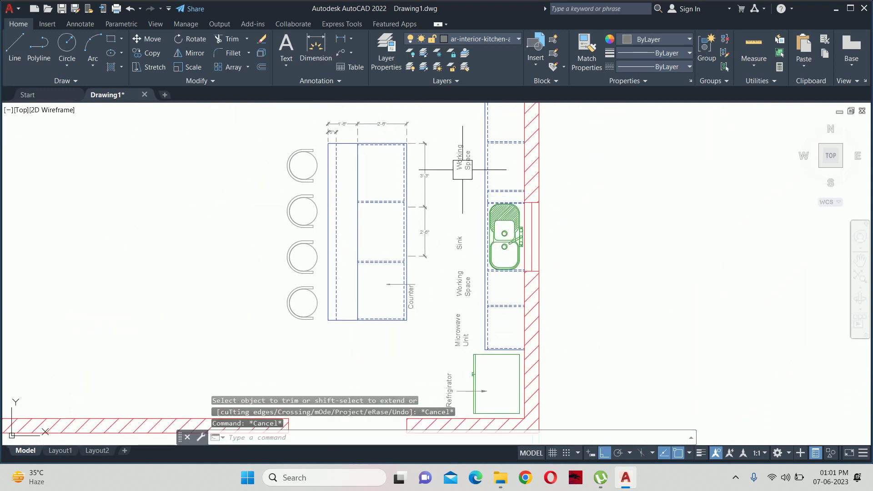
key("Escape")
key("Escape")
scroll(354, 162, "up", 2)
type("o")
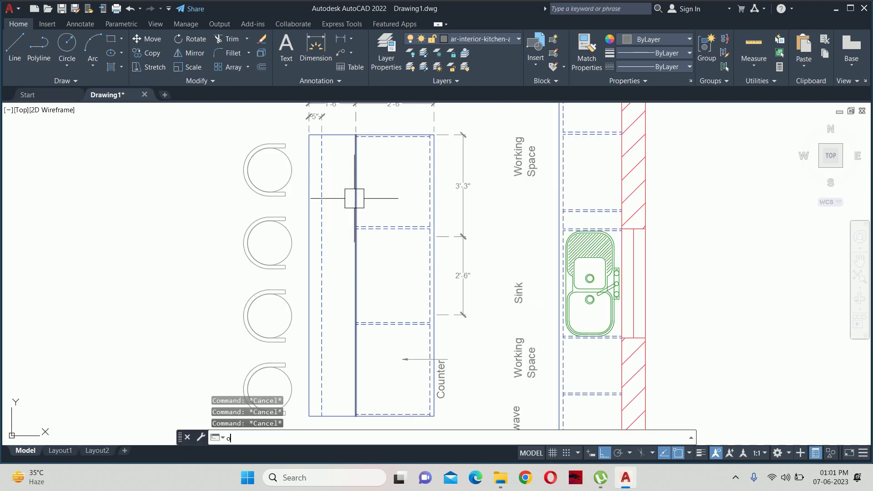
key("Return")
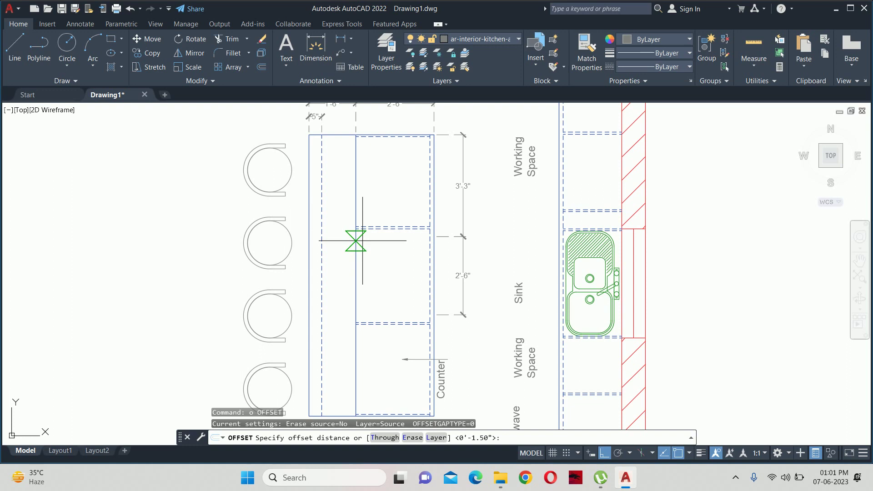
type("1.5")
key("Return")
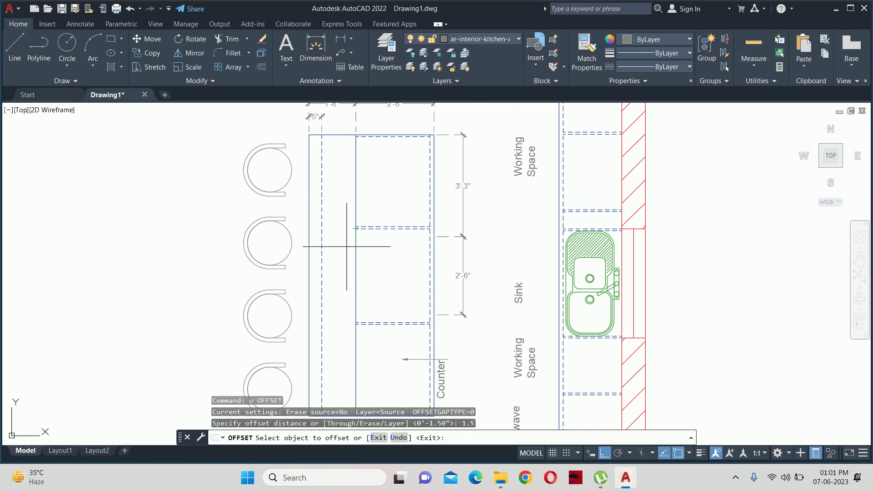
left_click(355, 259)
key("Escape")
Match the dashed line onto the island divider and check it is a 9' HIDDEN line.
middle_click_drag(341, 264, 319, 198)
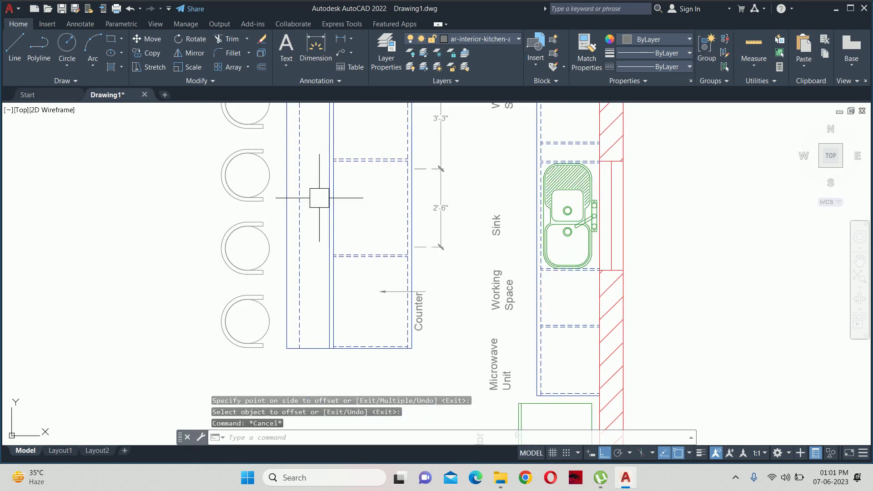
type("ma")
key("Return")
left_click(299, 248)
scroll(336, 257, "up", 5)
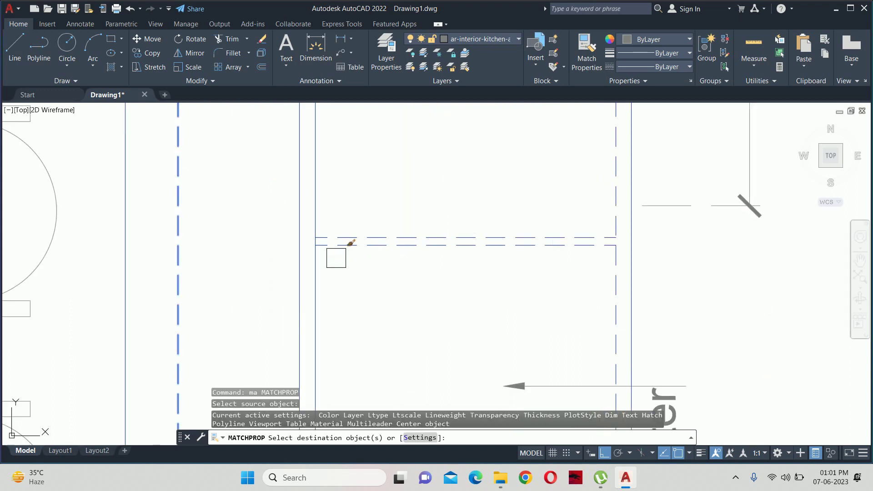
key("Escape")
key("Escape")
scroll(400, 213, "down", 5)
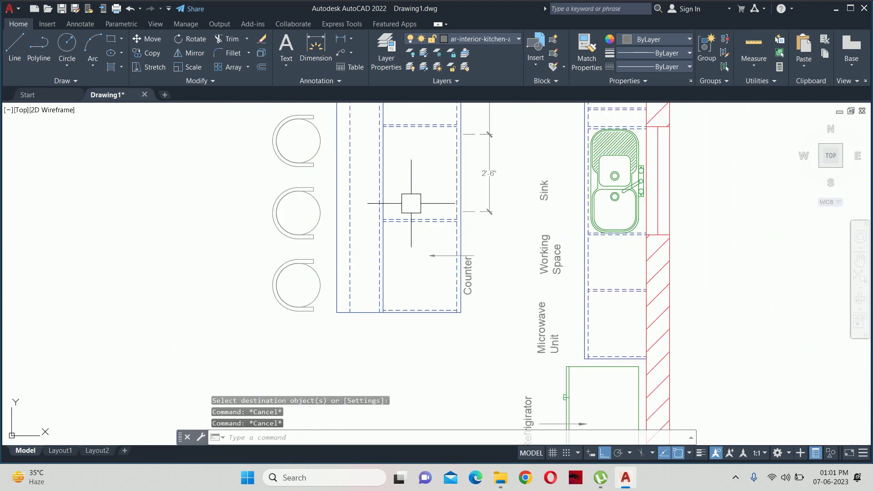
scroll(381, 255, "up", 4)
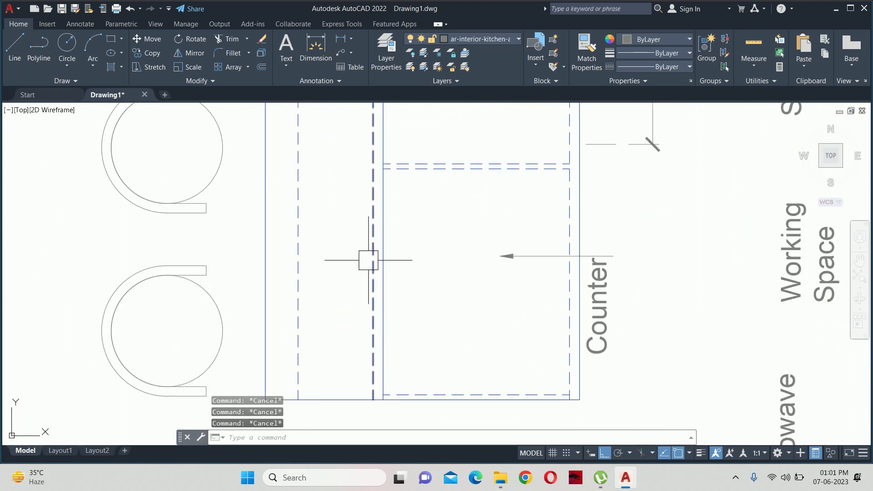
left_click(369, 254)
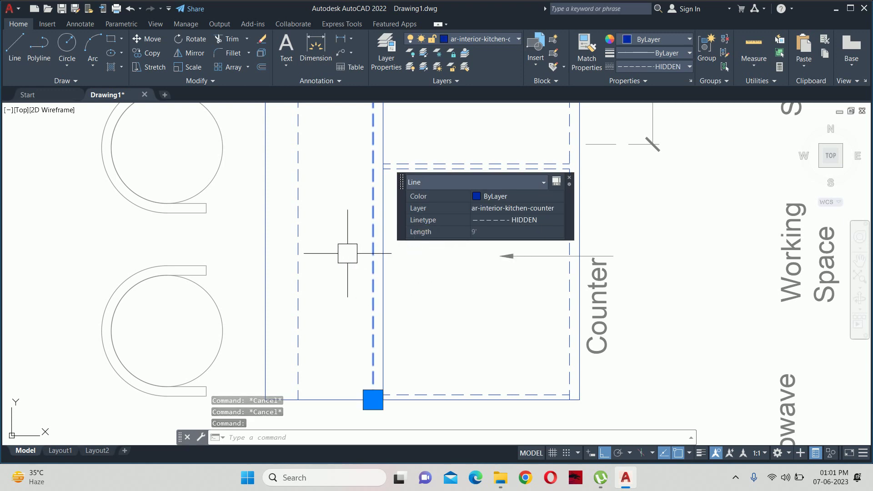
Delete the stray dashed line near the island.
key("Escape")
left_click(372, 252)
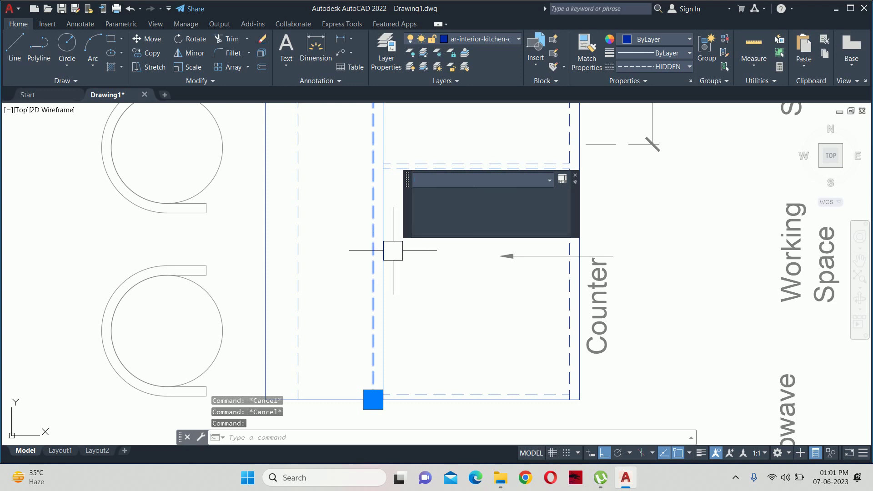
key("Delete")
scroll(361, 238, "down", 2)
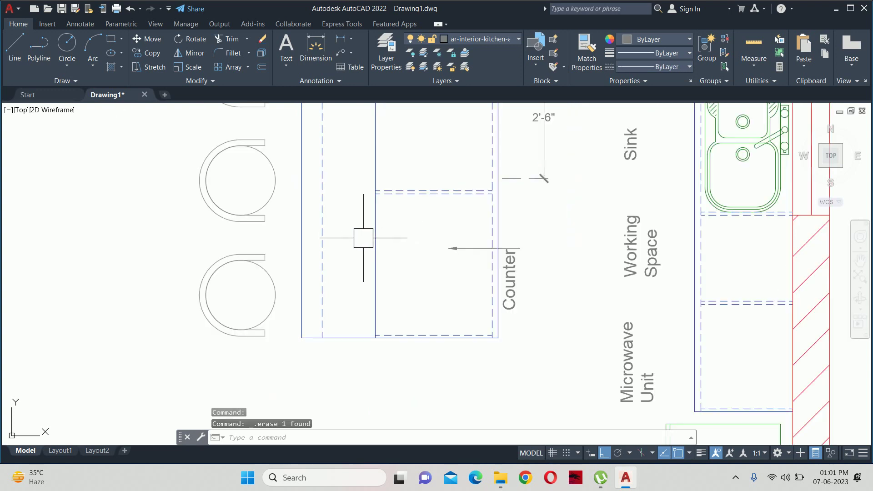
scroll(370, 249, "down", 2)
middle_click_drag(370, 249, 397, 320)
key("Escape")
key("Escape")
key("Escape")
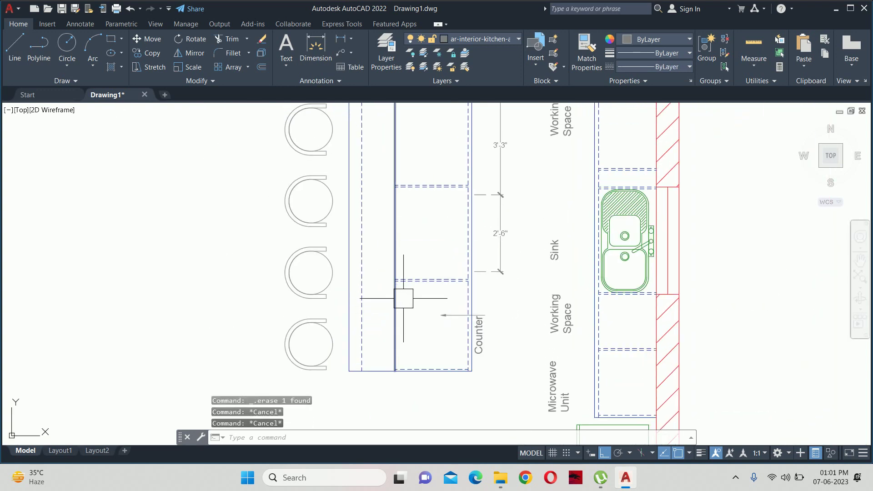
type("ex")
Extend the island's dashed divider lines left across the narrow strip using fence picks.
key("Return")
left_click_drag(401, 300, 400, 266)
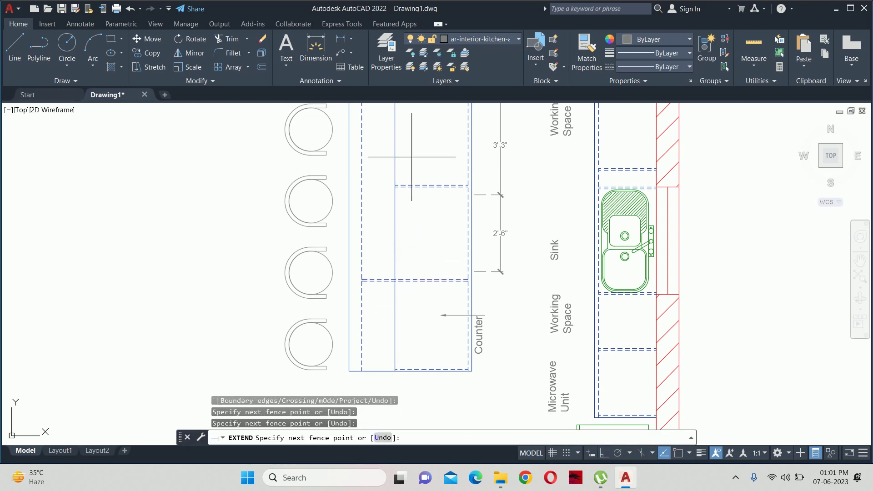
left_click_drag(413, 150, 418, 214)
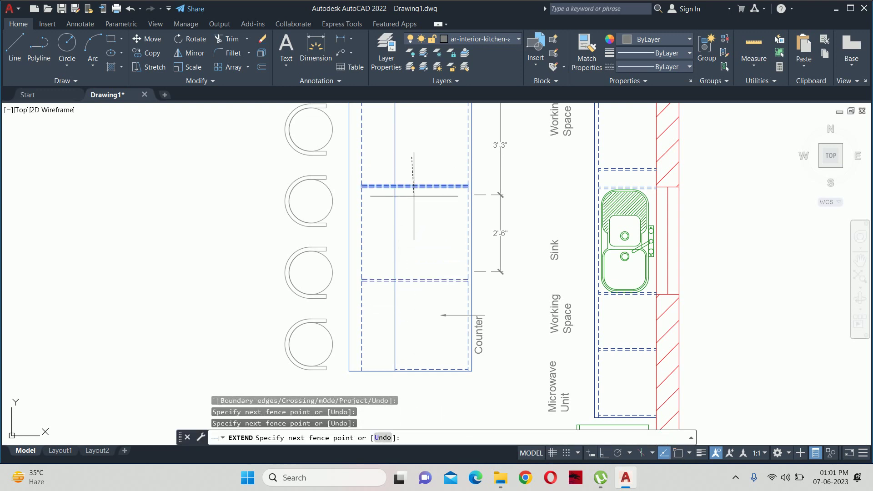
left_click(411, 367)
scroll(409, 288, "down", 2)
mouse_move(409, 289)
middle_mouse_down()
mouse_move(409, 355)
mouse_move(378, 187)
middle_mouse_up()
scroll(411, 338, "up", 2)
Try offsetting the dashed line by 1, then cancel the offset.
key("Escape")
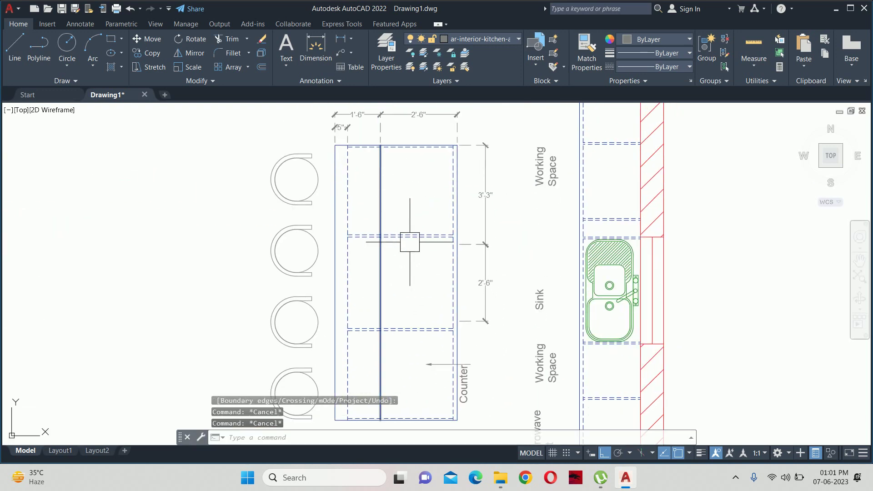
type("o")
key("Return")
type("1")
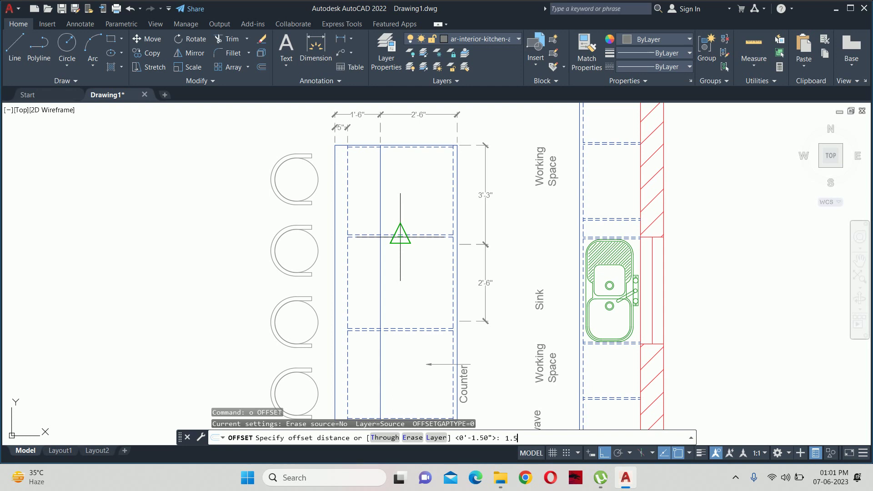
key("Return")
left_click(349, 287)
key("Escape")
key("Escape")
key("Escape")
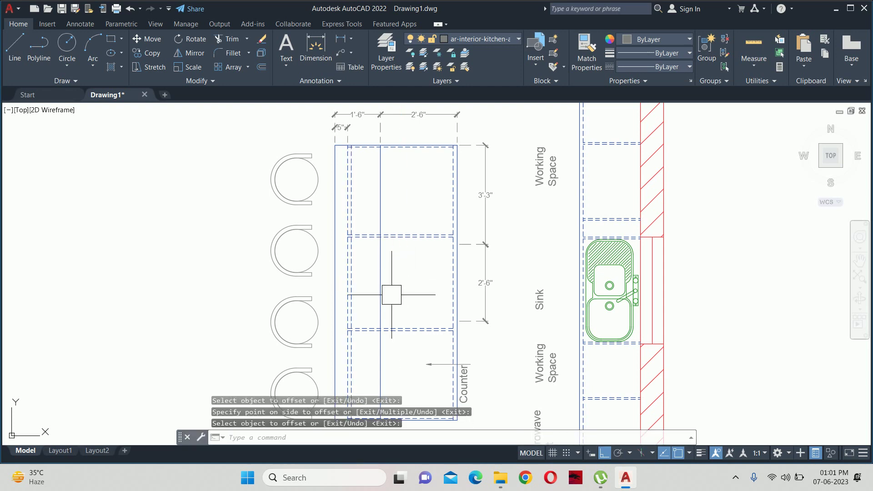
middle_click_drag(390, 292, 381, 140)
scroll(365, 276, "up", 2)
scroll(335, 273, "down", 3)
Trim one dashed line end, then undo that trim and the earlier divider extension.
type("tr")
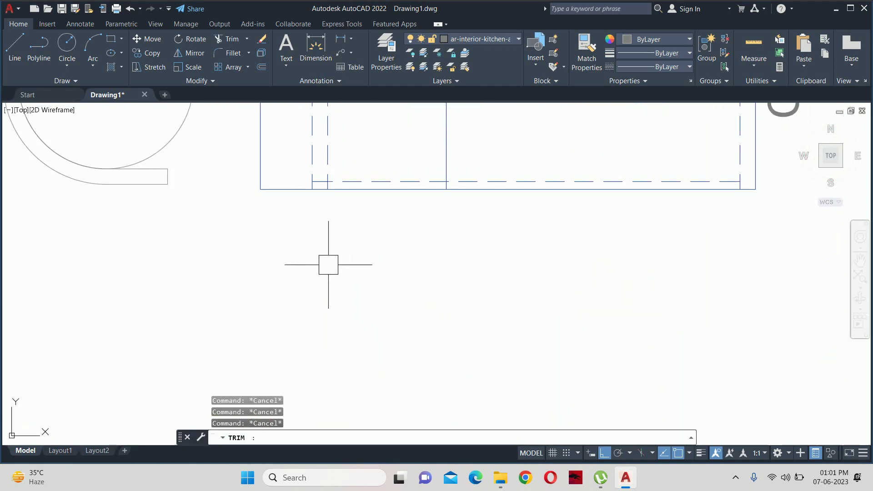
key("Return")
scroll(299, 156, "up", 5)
left_click(358, 220)
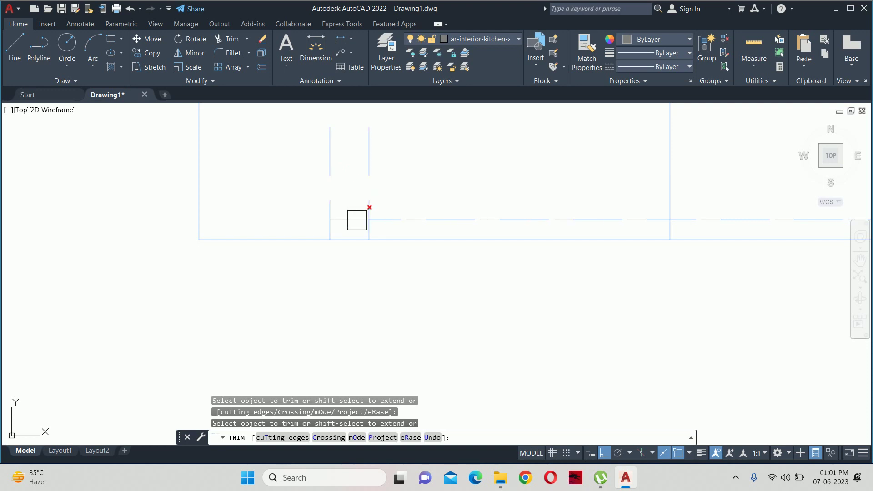
key("ctrl+z")
key("ctrl+z")
key("ctrl+z")
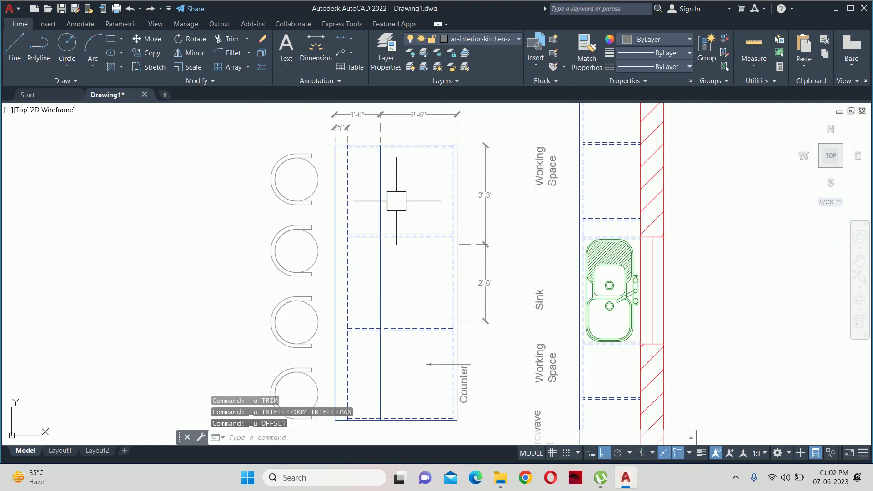
key("ctrl+z")
scroll(399, 196, "down", 2)
key("Escape")
key("Escape")
key("Escape")
scroll(372, 221, "down", 3)
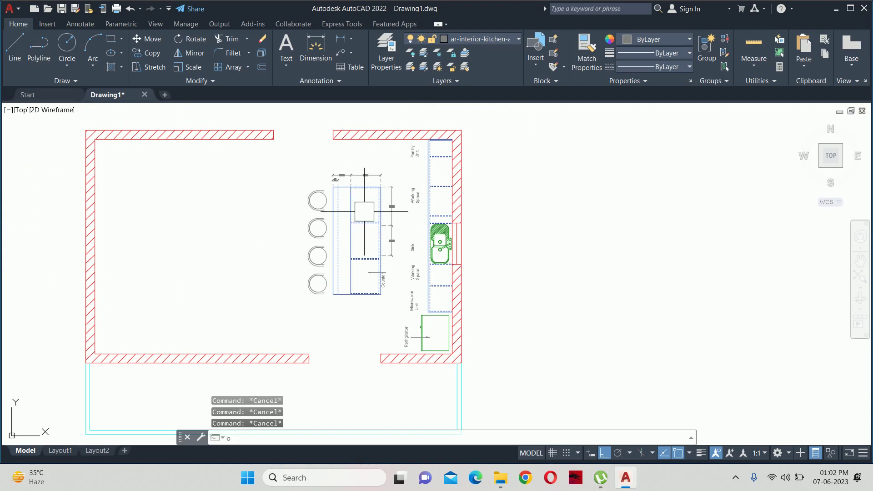
Offset the island divider line 5 units toward the inner side.
key("Return")
type("5")
key("Return")
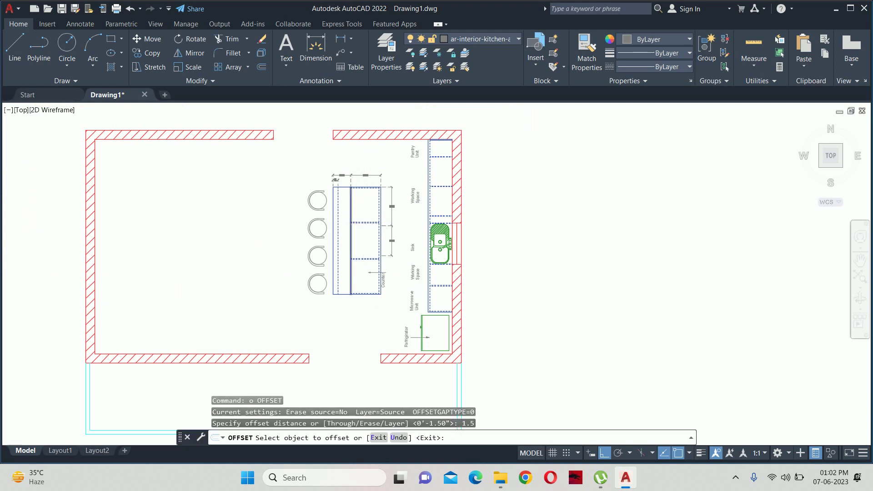
scroll(359, 209, "up", 4)
left_click(355, 262)
left_click(360, 286)
middle_click_drag(350, 294, 350, 172)
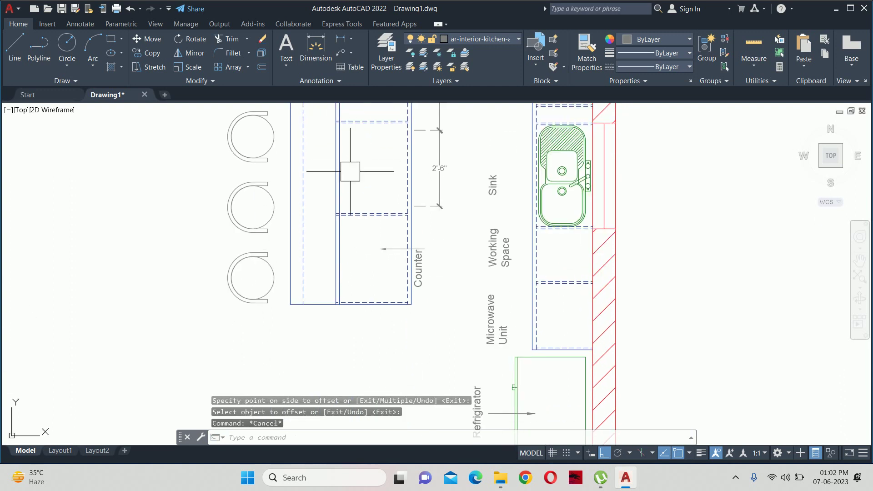
key("Escape")
Briefly start TRIM and Match Properties from the bottom dashed line, cancelling both.
type("tr")
key("Return")
scroll(340, 297, "up", 5)
key("Escape")
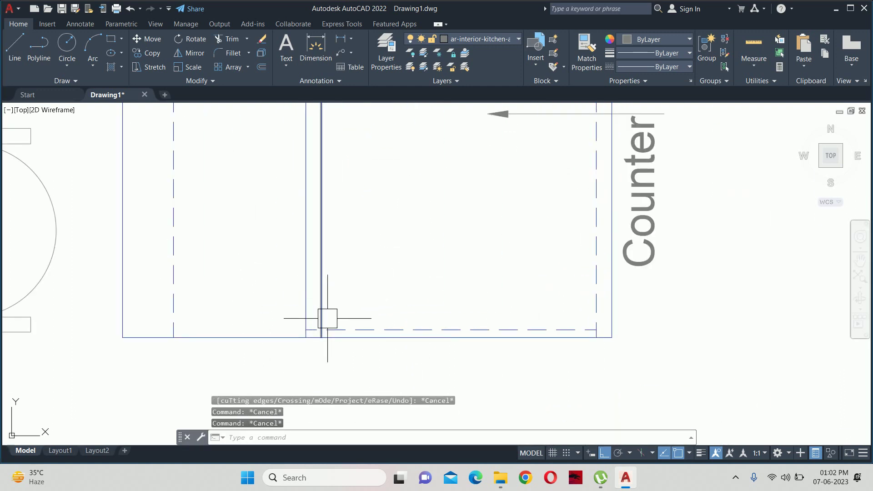
type("ma")
key("Return")
left_click(341, 328)
key("Escape")
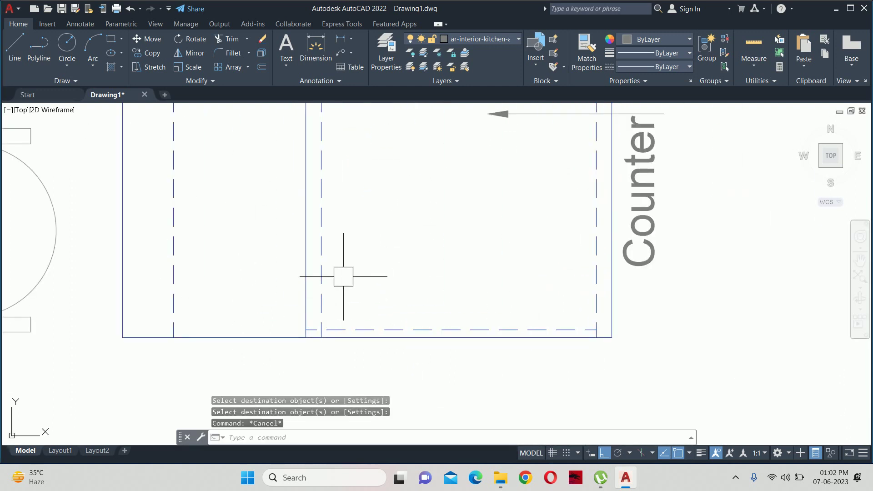
Trim the dashed divider ends out of the narrow strip with a fence.
type("tr")
key("Return")
scroll(315, 339, "up", 8)
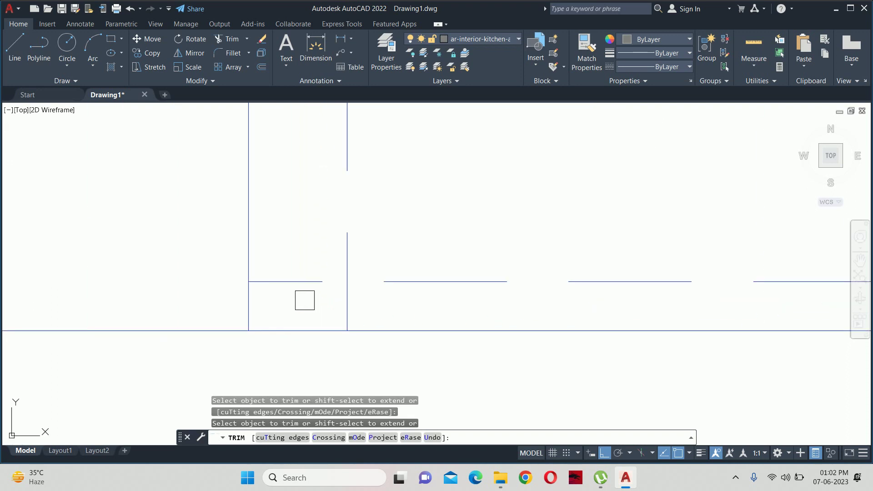
scroll(304, 291, "down", 2)
scroll(306, 214, "down", 2)
scroll(319, 273, "down", 2)
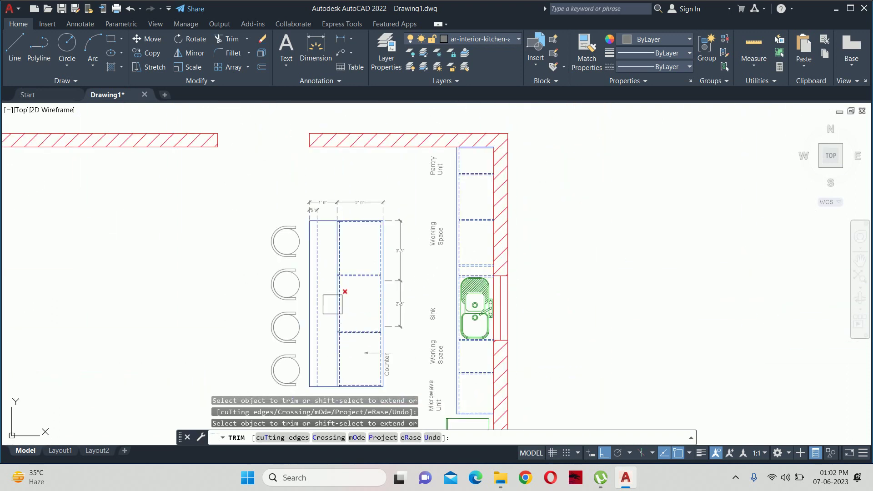
scroll(333, 305, "up", 6)
middle_click_drag(343, 374, 332, 189)
scroll(331, 189, "up", 8)
scroll(309, 232, "up", 2)
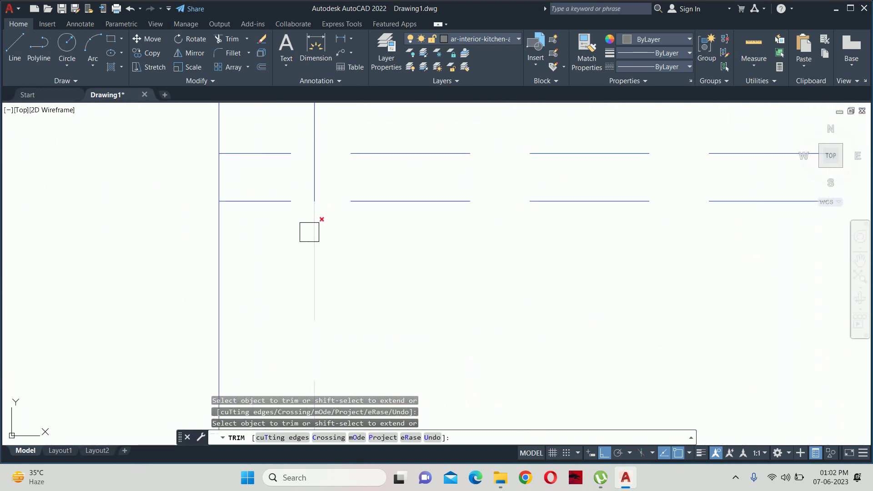
left_click_drag(310, 232, 273, 214)
Fence-trim the remaining divider segments from the narrow strip and end trimming.
scroll(282, 219, "down", 2)
scroll(292, 224, "down", 2)
scroll(321, 244, "down", 2)
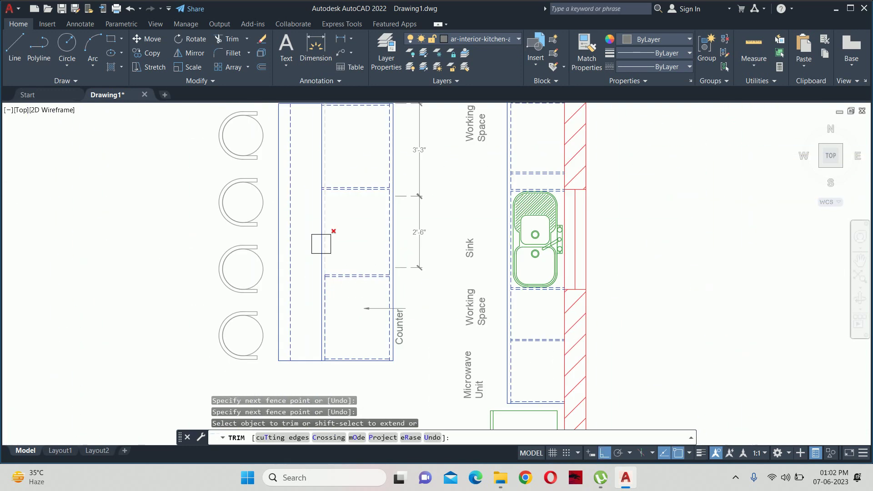
scroll(327, 250, "up", 1)
scroll(343, 294, "up", 2)
scroll(350, 281, "up", 3)
scroll(388, 232, "up", 2)
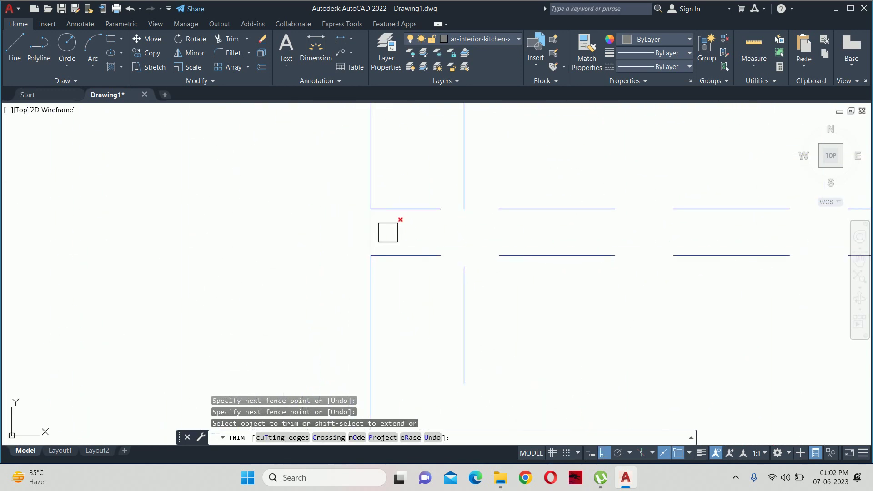
left_click_drag(387, 232, 412, 306)
scroll(405, 191, "down", 3)
middle_click_drag(405, 191, 387, 335)
scroll(384, 234, "up", 3)
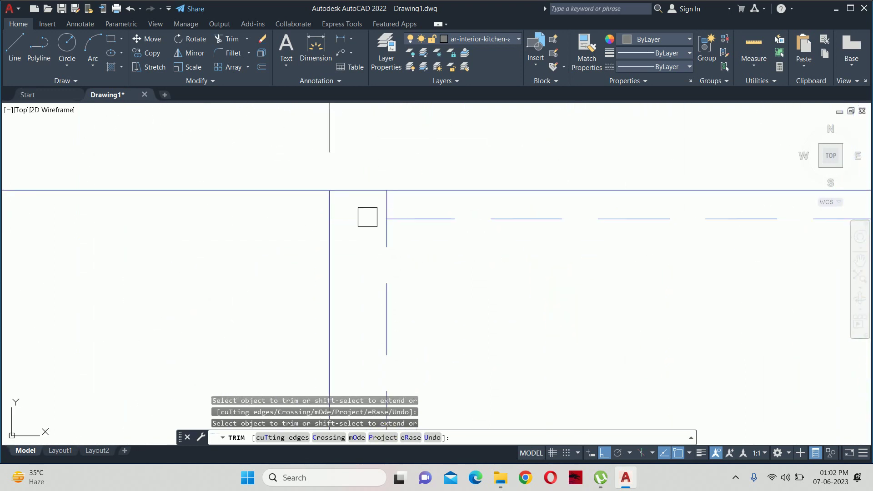
scroll(367, 214, "down", 4)
scroll(401, 242, "down", 3)
key("Escape")
key("Escape")
Pan and zoom over to the other kitchen plan copies.
middle_click_drag(402, 243, 400, 176)
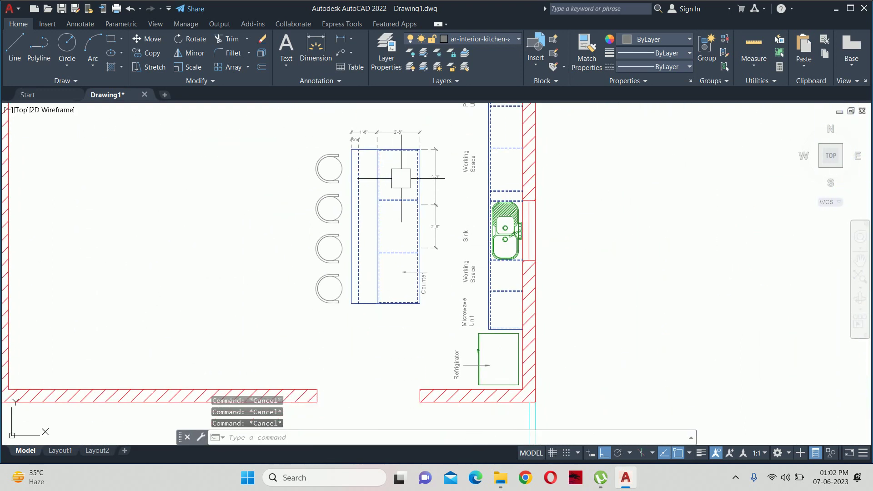
middle_click_drag(425, 227, 382, 253)
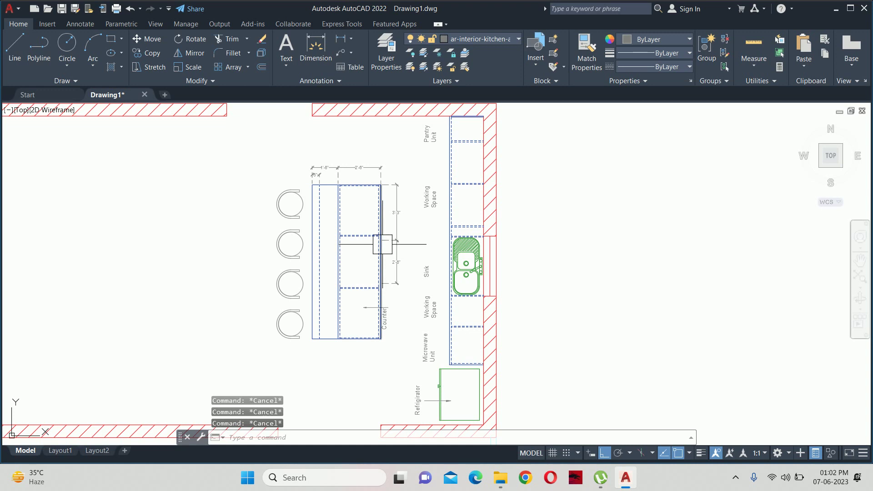
scroll(382, 244, "down", 3)
scroll(390, 253, "down", 4)
middle_click_drag(336, 265, 388, 274)
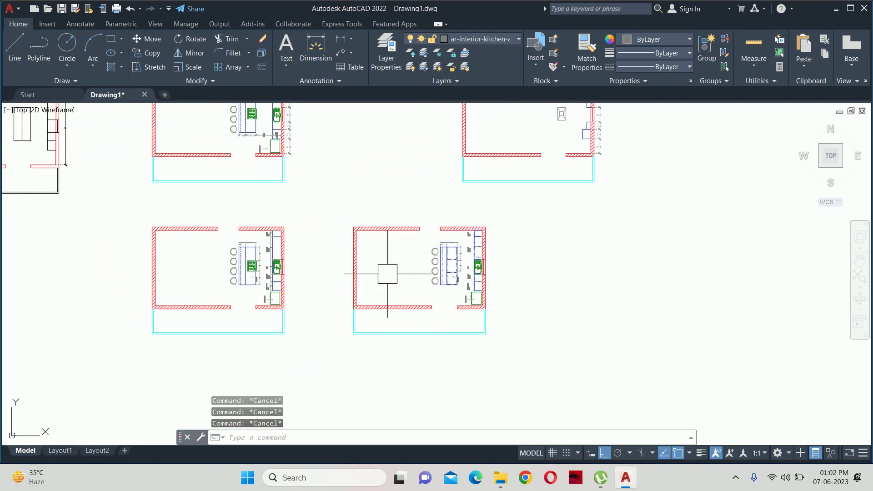
Select the four bar chairs and the cooktop for copying.
type("co")
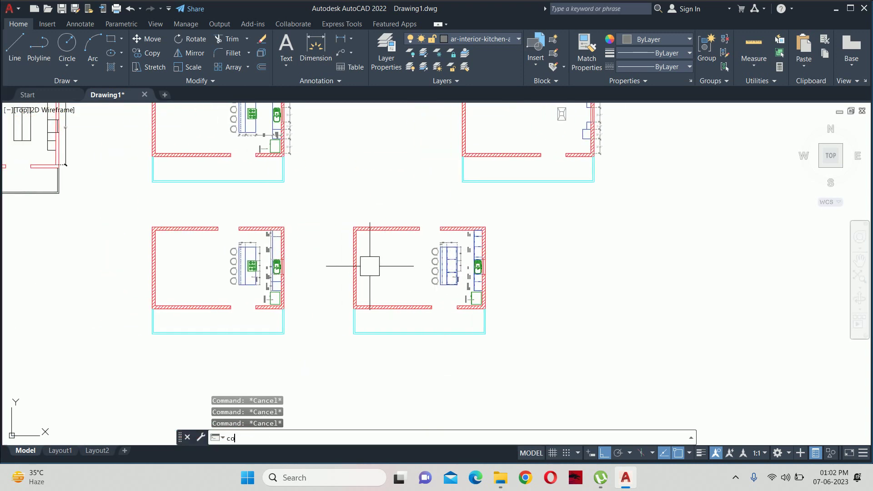
key("Return")
scroll(273, 270, "up", 4)
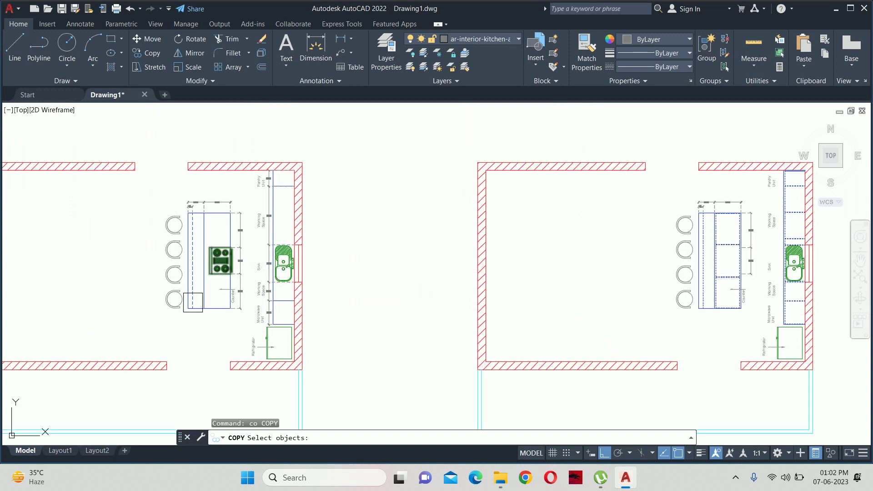
left_click(184, 347)
left_click(128, 193)
left_click(206, 258)
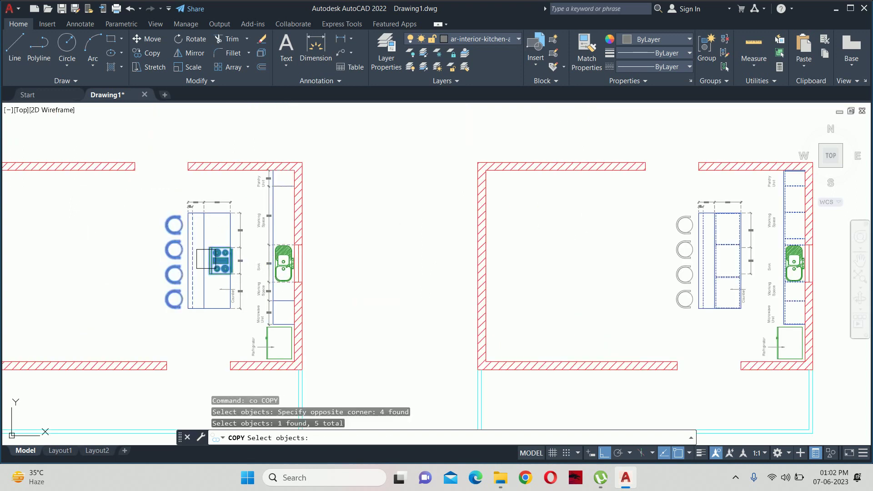
key("Return")
Copy them from the wall corner to the matching corner in the second kitchen.
left_click(303, 160)
middle_click_drag(306, 156, 84, 189)
scroll(83, 190, "up", 2)
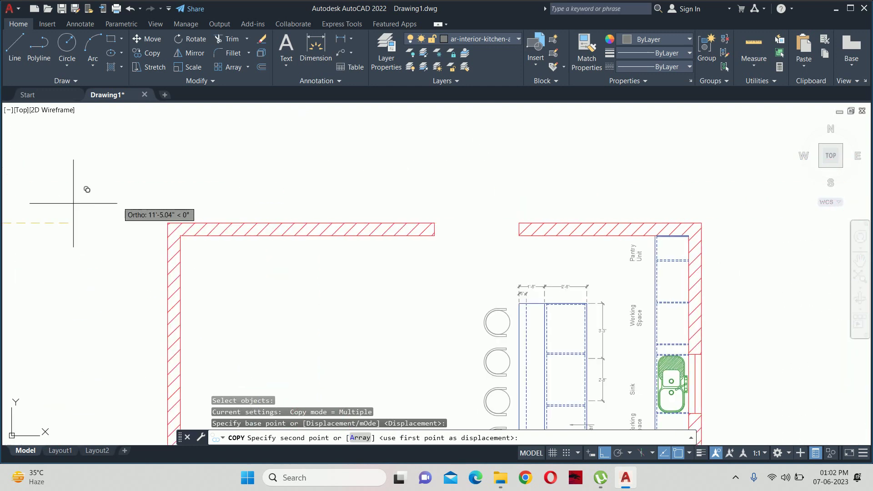
middle_click_drag(521, 203, 489, 198)
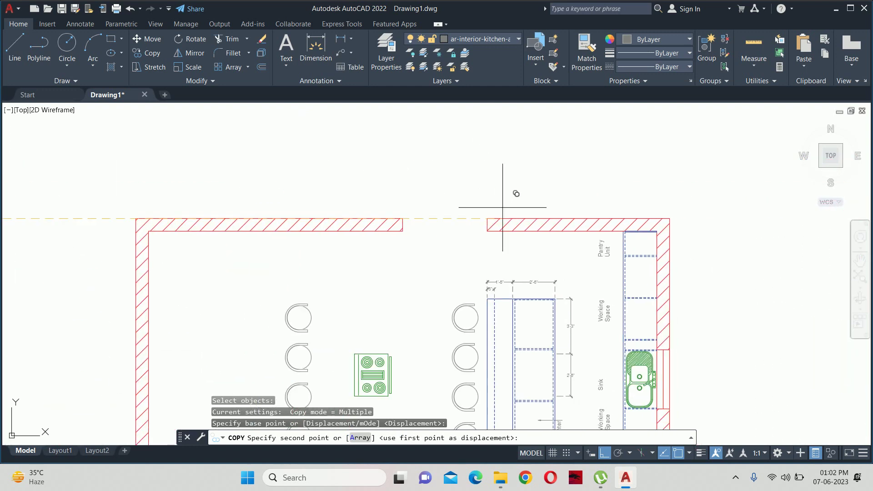
left_click(669, 205)
key("Escape")
scroll(647, 233, "down", 2)
scroll(569, 240, "down", 1)
key("Escape")
key("Escape")
key("Escape")
scroll(522, 189, "up", 3)
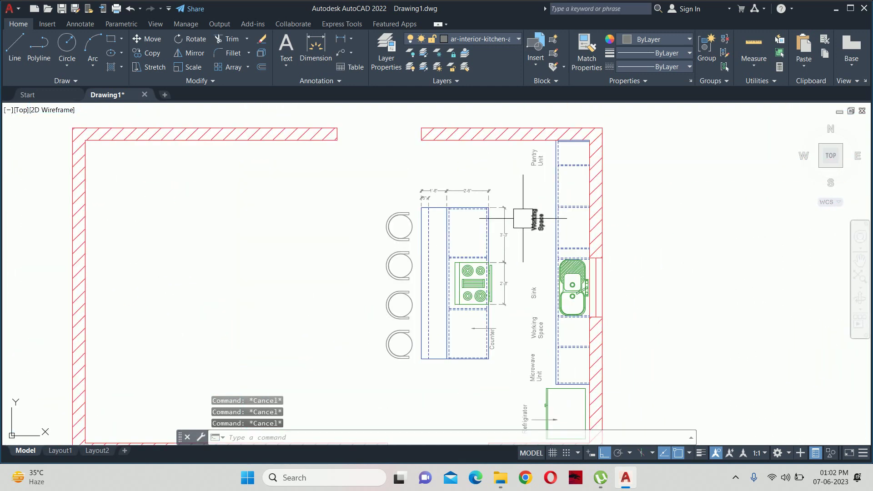
scroll(553, 266, "up", 3)
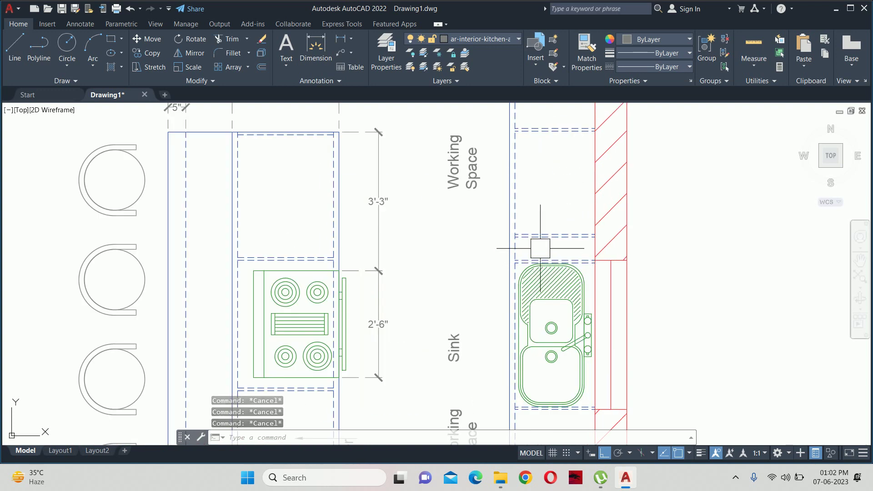
mouse_move(540, 249)
middle_mouse_down()
mouse_move(509, 257)
mouse_move(505, 287)
middle_mouse_up()
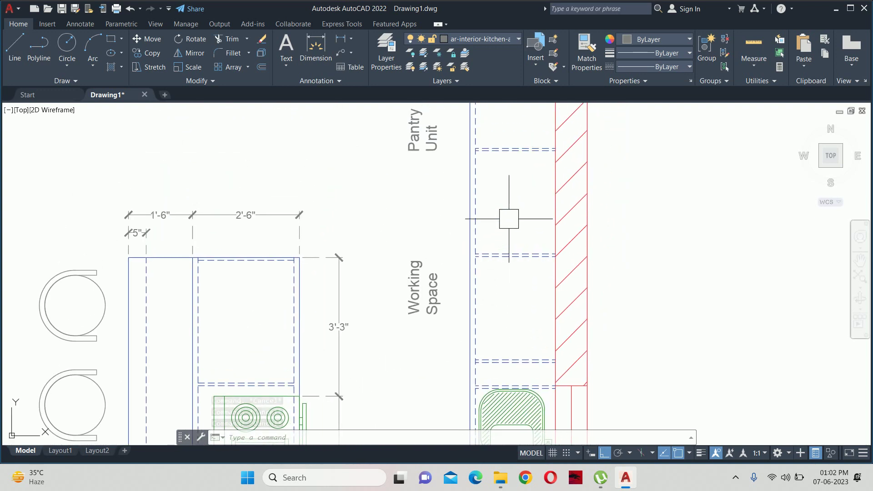
scroll(512, 199, "down", 5)
scroll(509, 204, "up", 2)
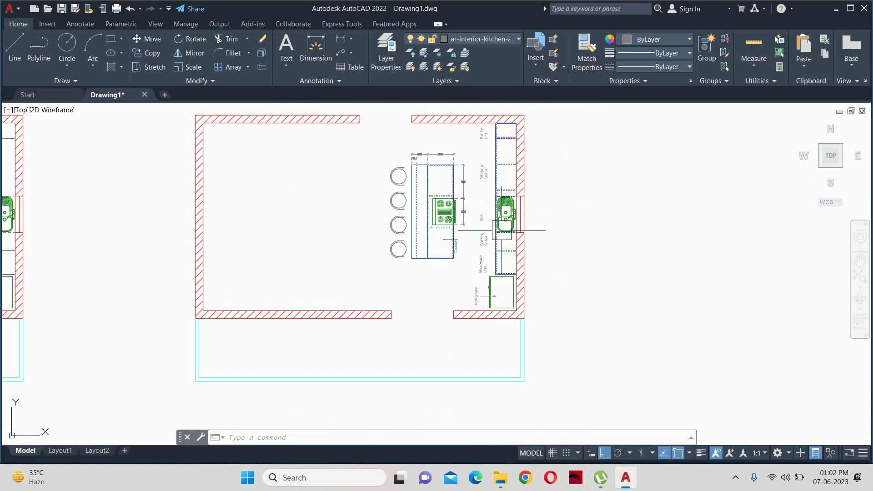
scroll(502, 252, "up", 3)
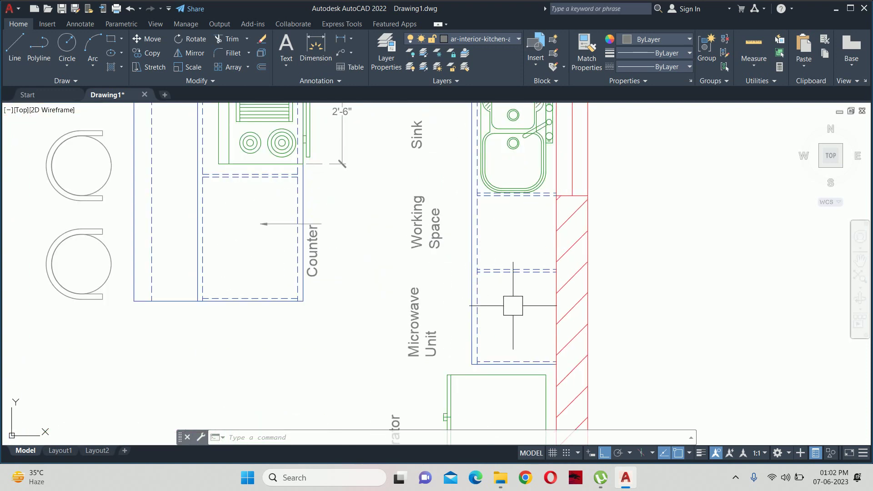
scroll(514, 230, "down", 3)
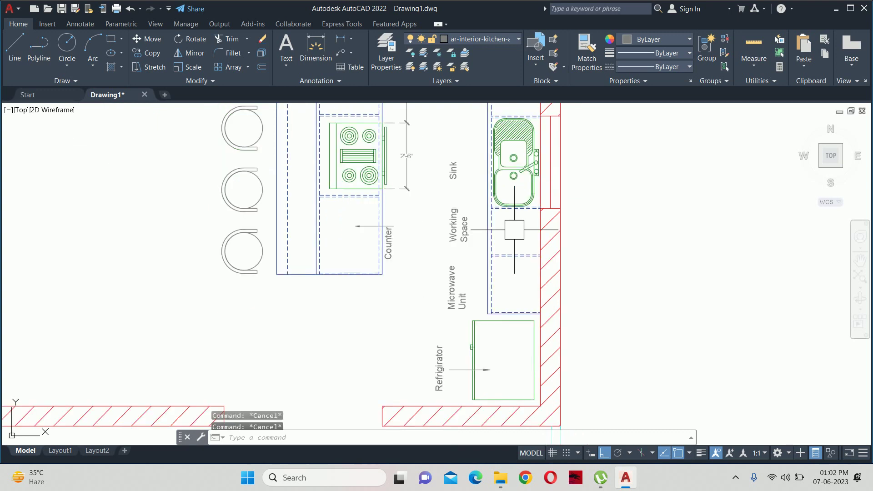
scroll(500, 237, "down", 3)
scroll(474, 252, "down", 2)
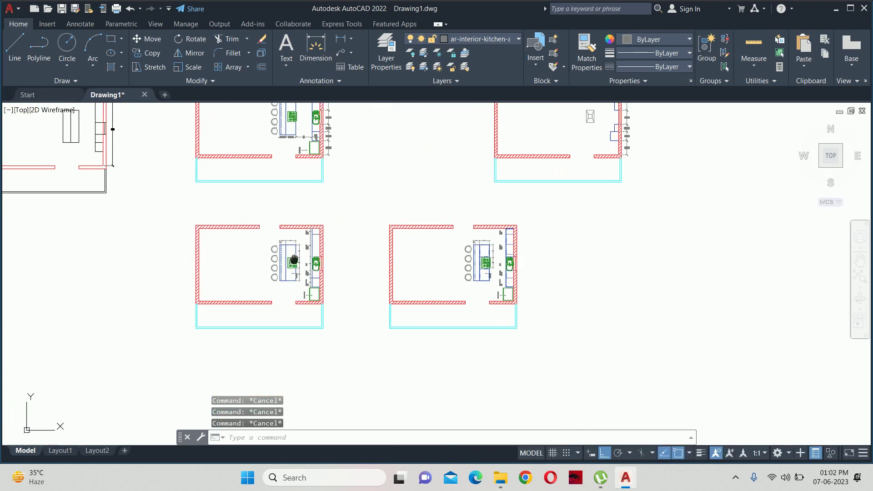
scroll(310, 255, "up", 4)
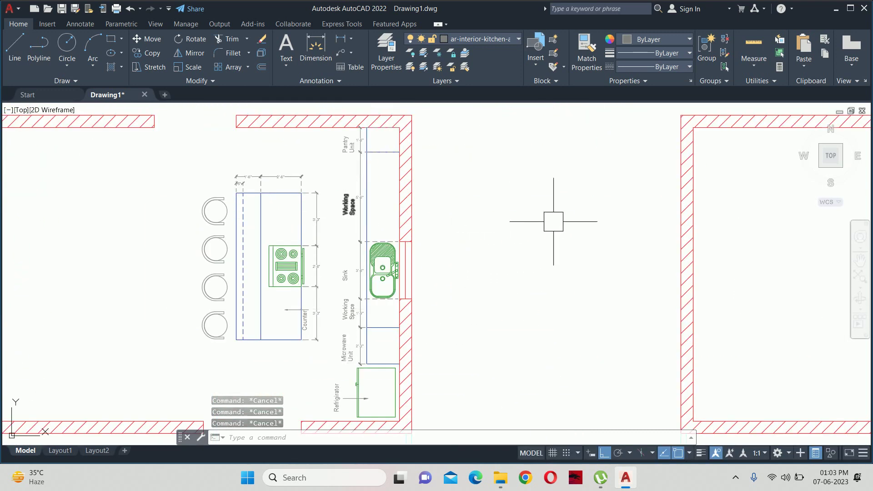
middle_click_drag(555, 218, 162, 230)
scroll(311, 234, "down", 4)
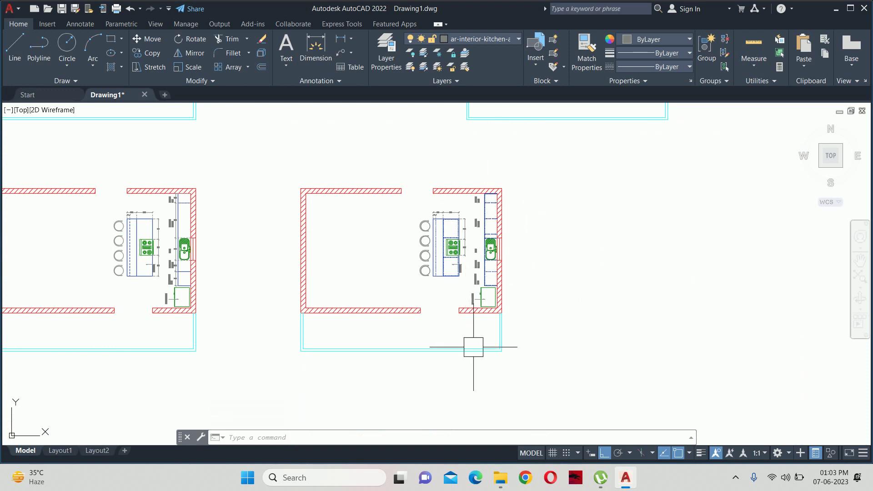
scroll(480, 232, "up", 2)
scroll(475, 237, "up", 4)
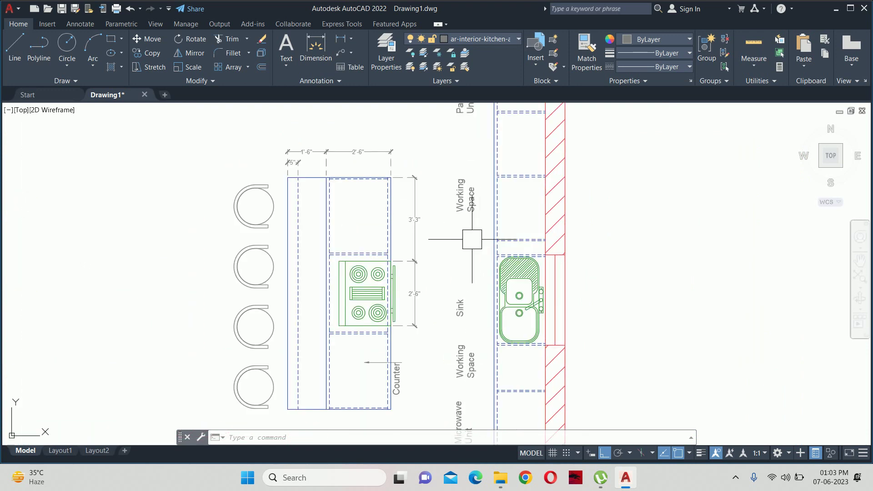
scroll(334, 269, "up", 4)
scroll(459, 230, "down", 2)
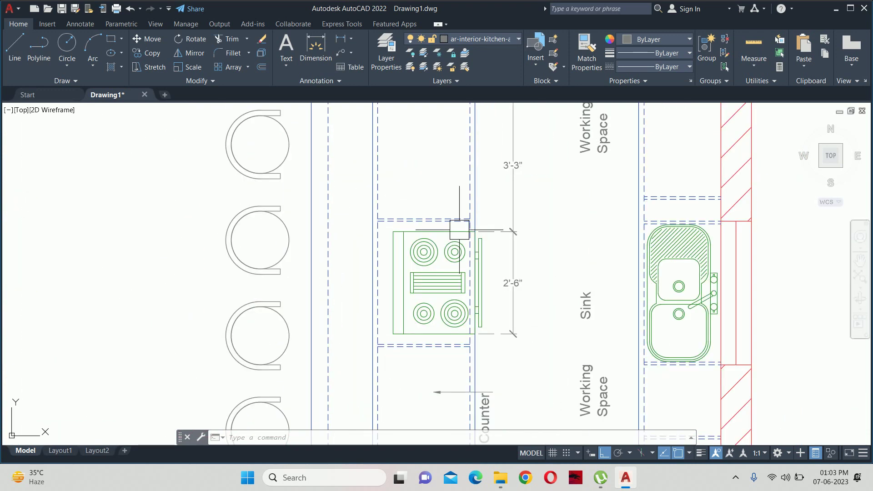
scroll(458, 224, "down", 2)
scroll(448, 176, "down", 2)
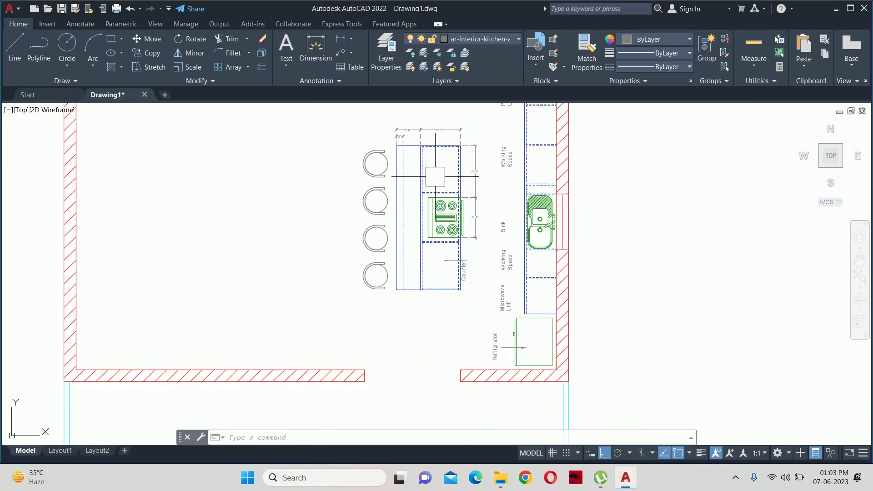
key("Escape")
key("Escape")
key("Escape")
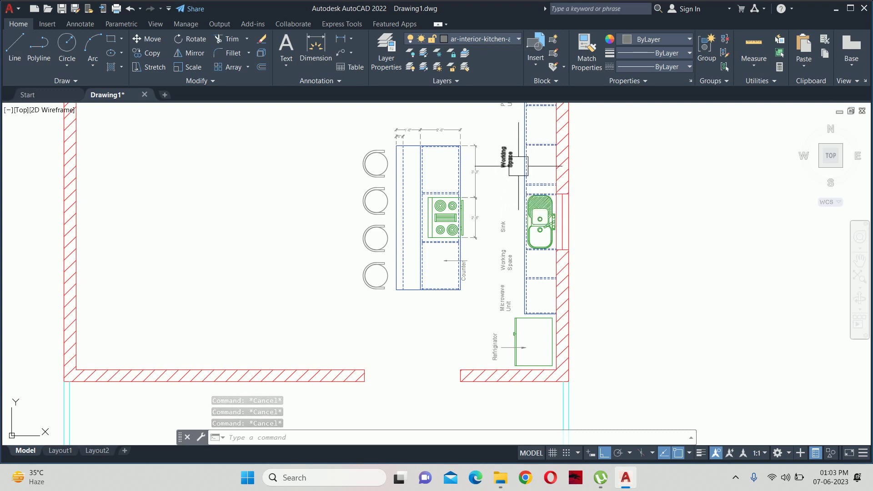
scroll(555, 184, "down", 2)
scroll(509, 189, "down", 2)
middle_click_drag(511, 189, 524, 312)
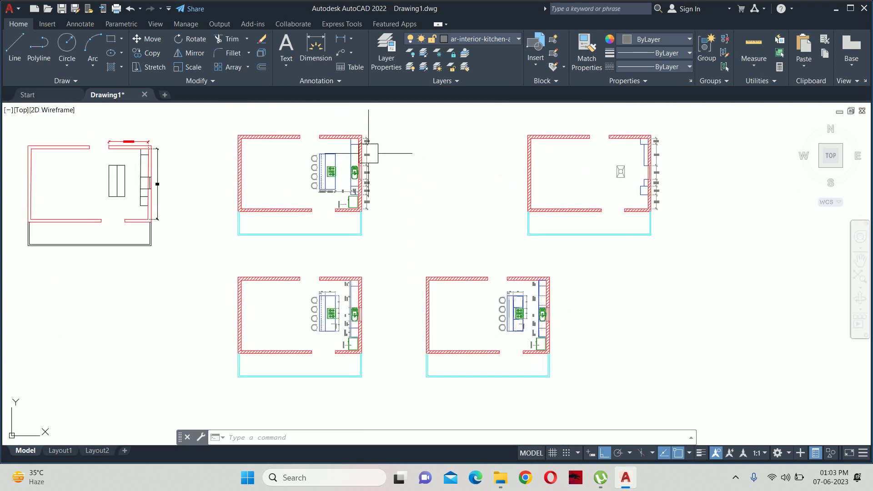
scroll(370, 146, "up", 2)
scroll(336, 137, "up", 2)
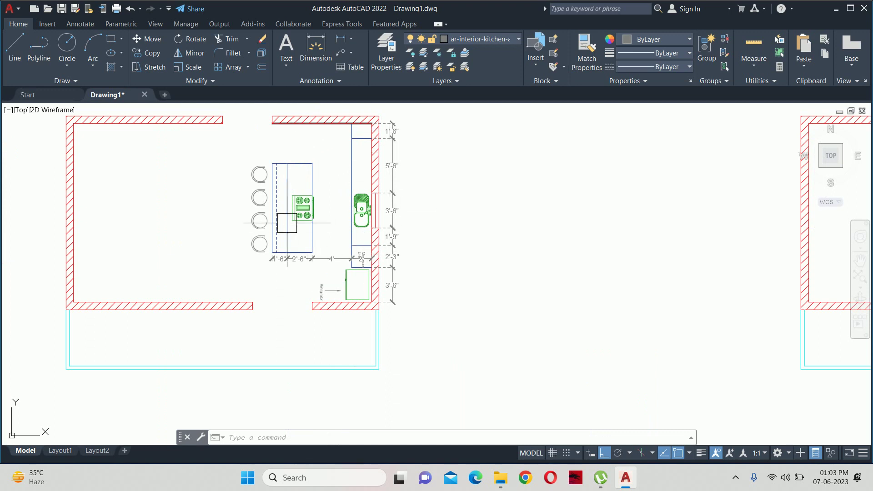
middle_click_drag(704, 200, 464, 196)
middle_click_drag(628, 219, 381, 219)
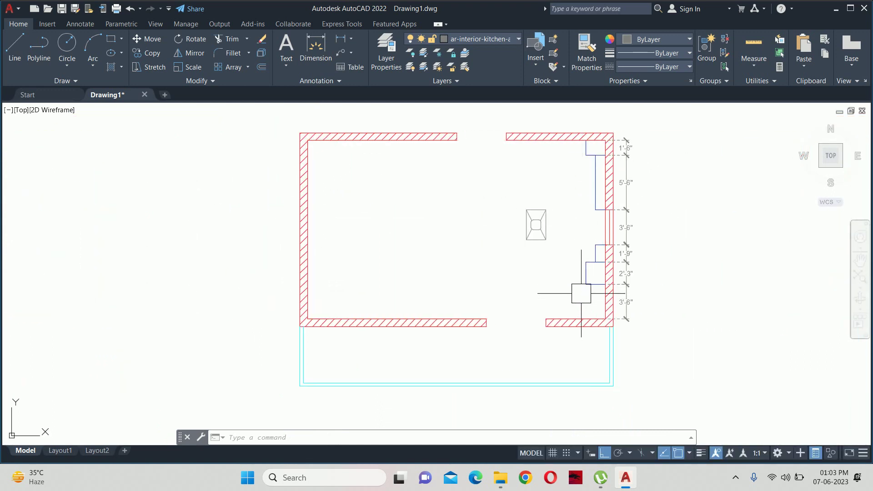
scroll(559, 291, "down", 5)
middle_click_drag(538, 289, 561, 220)
scroll(537, 255, "up", 2)
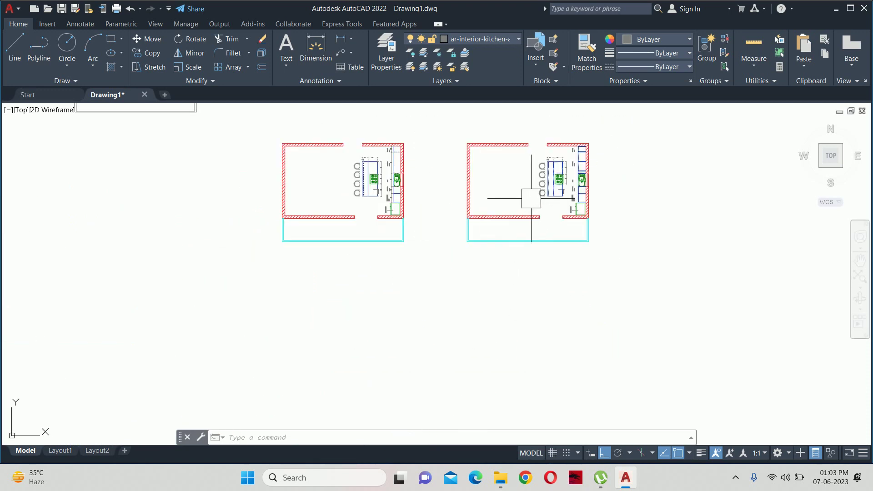
scroll(570, 159, "up", 2)
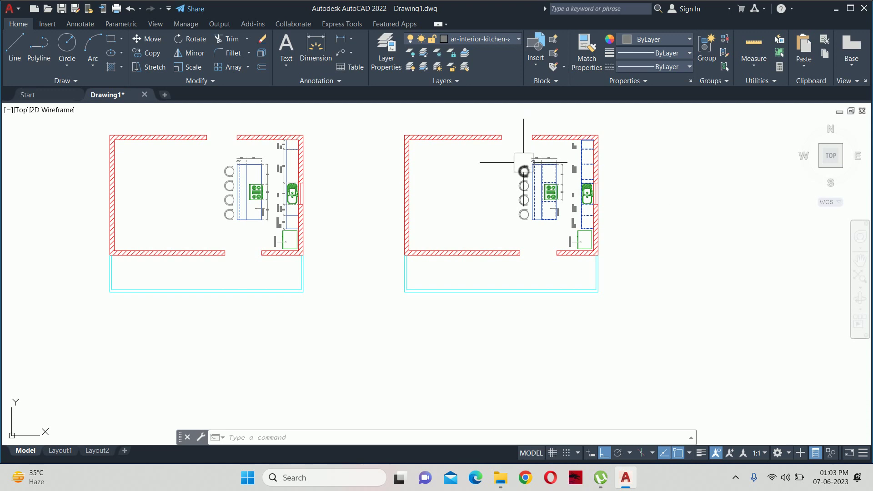
middle_click_drag(521, 167, 526, 232)
scroll(522, 227, "up", 5)
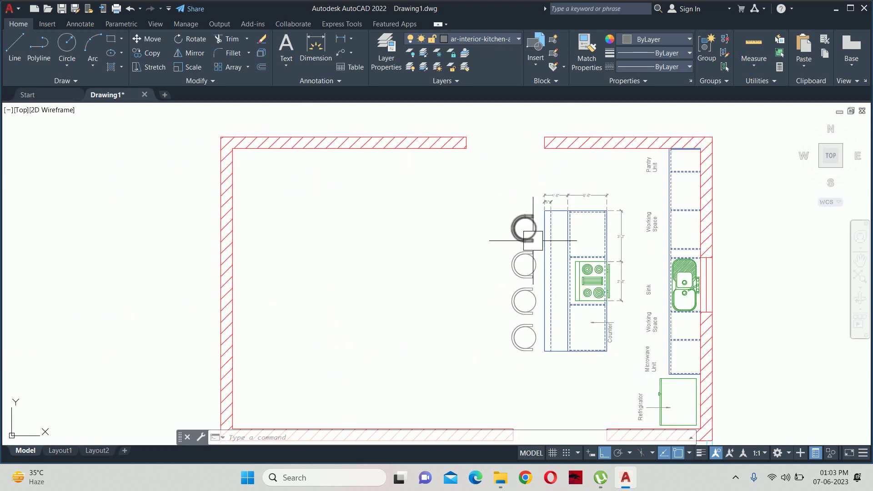
scroll(522, 225, "down", 2)
scroll(533, 359, "down", 6)
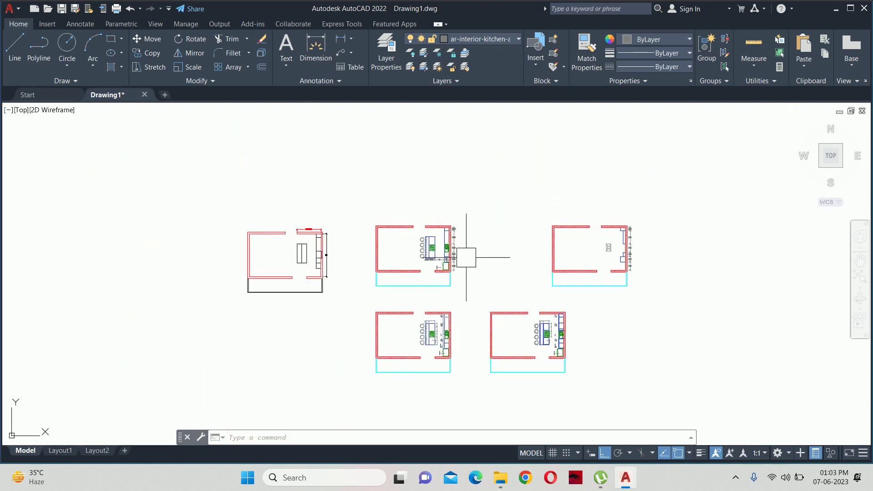
middle_click_drag(540, 300, 495, 228)
scroll(523, 238, "up", 4)
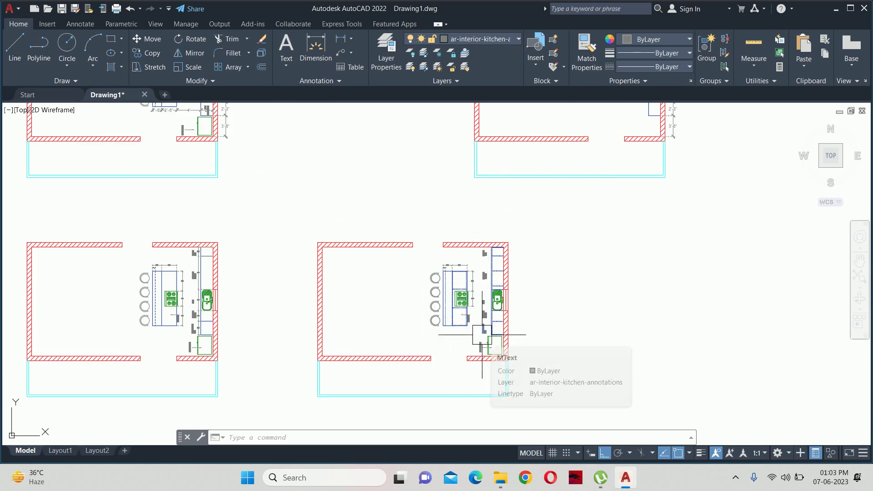
scroll(482, 335, "up", 2)
scroll(479, 338, "up", 2)
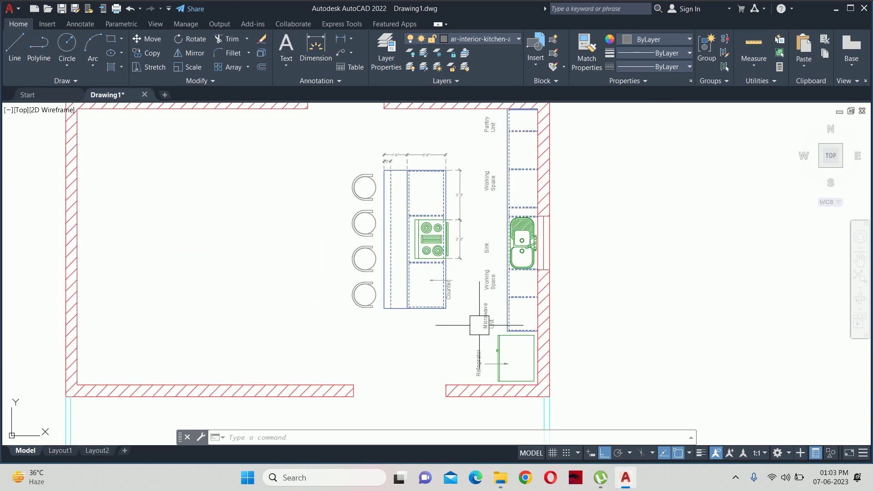
middle_click_drag(479, 324, 503, 337)
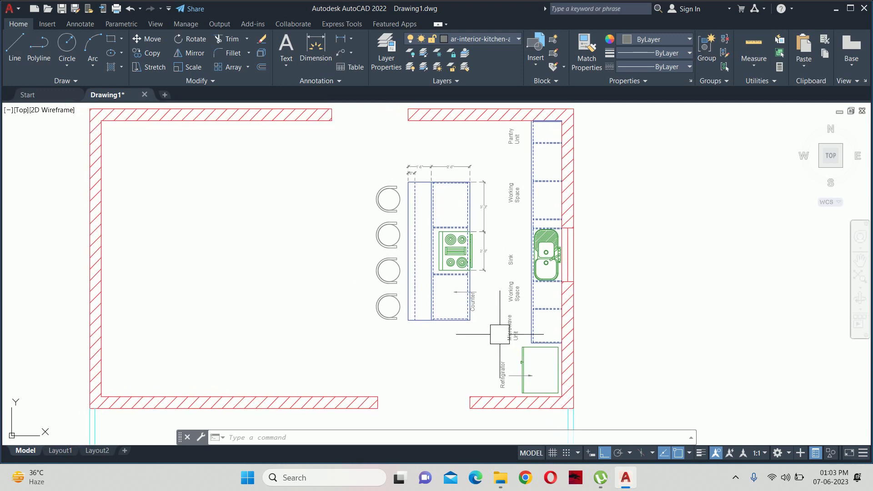